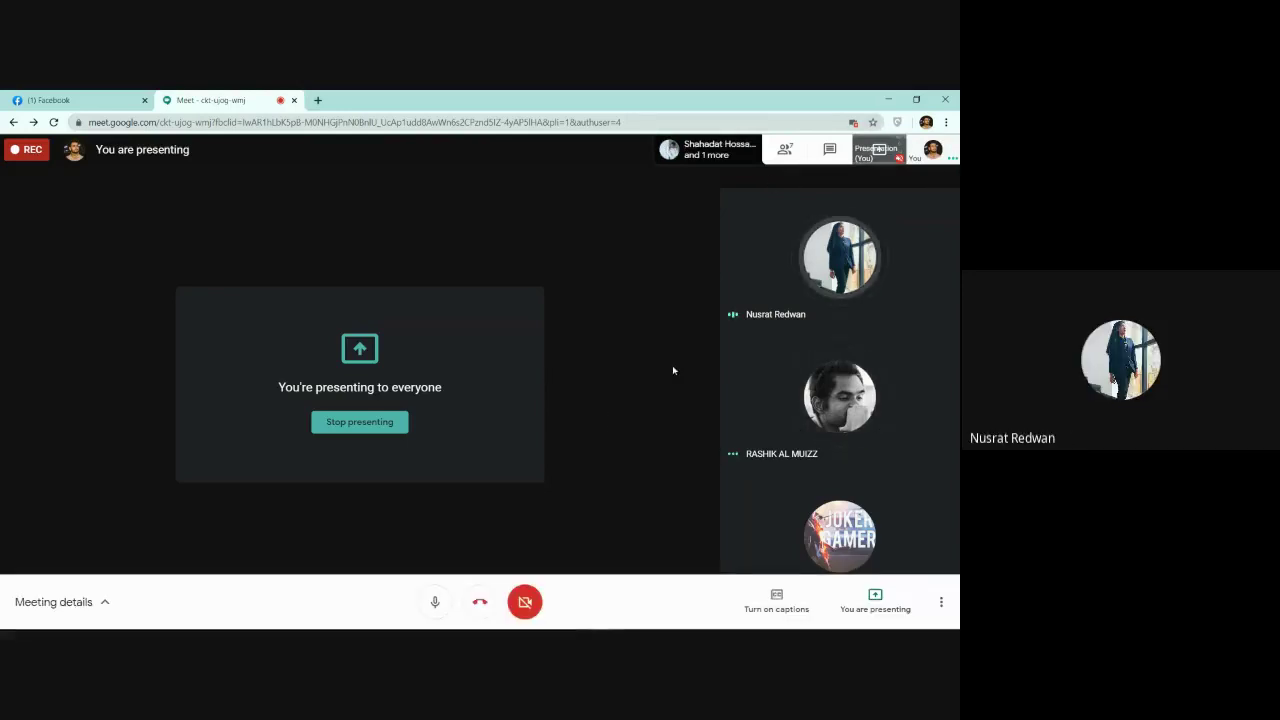
Step: Switch to Photoshop and examine which layers hold the foreground cliffs and the mountain in the finished landscape artwork
left_click(888, 100)
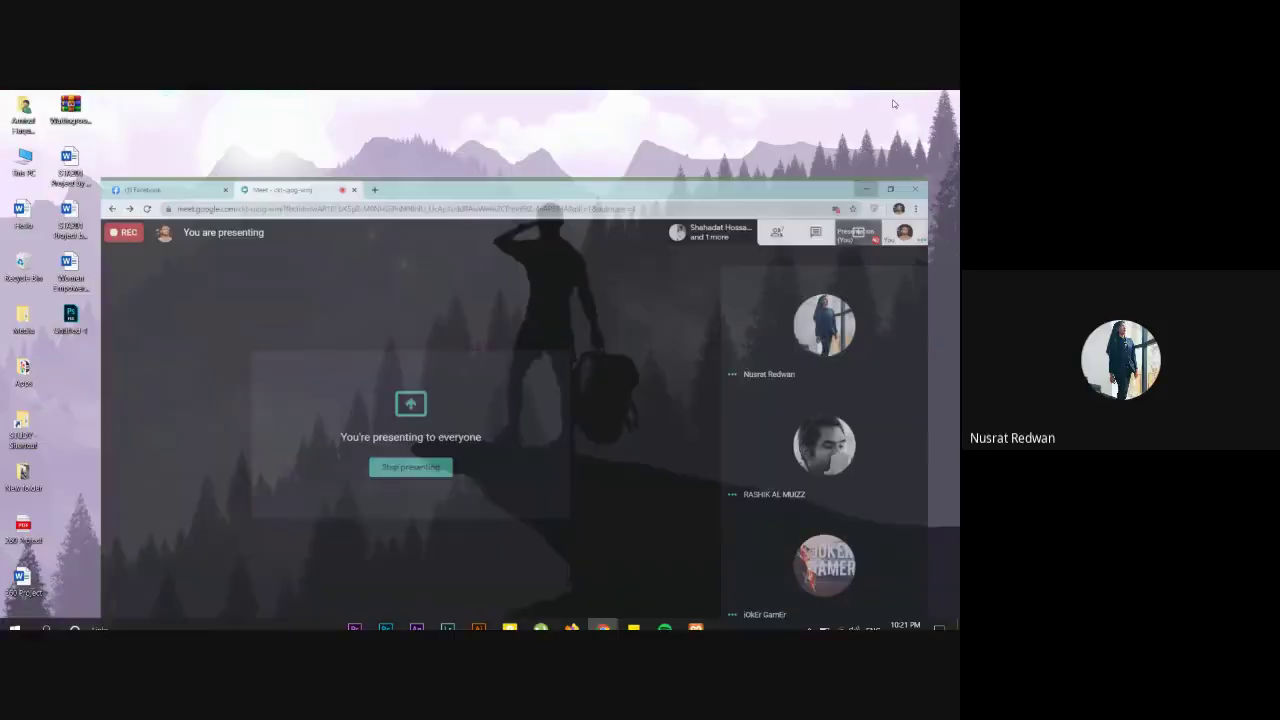
left_click(381, 618)
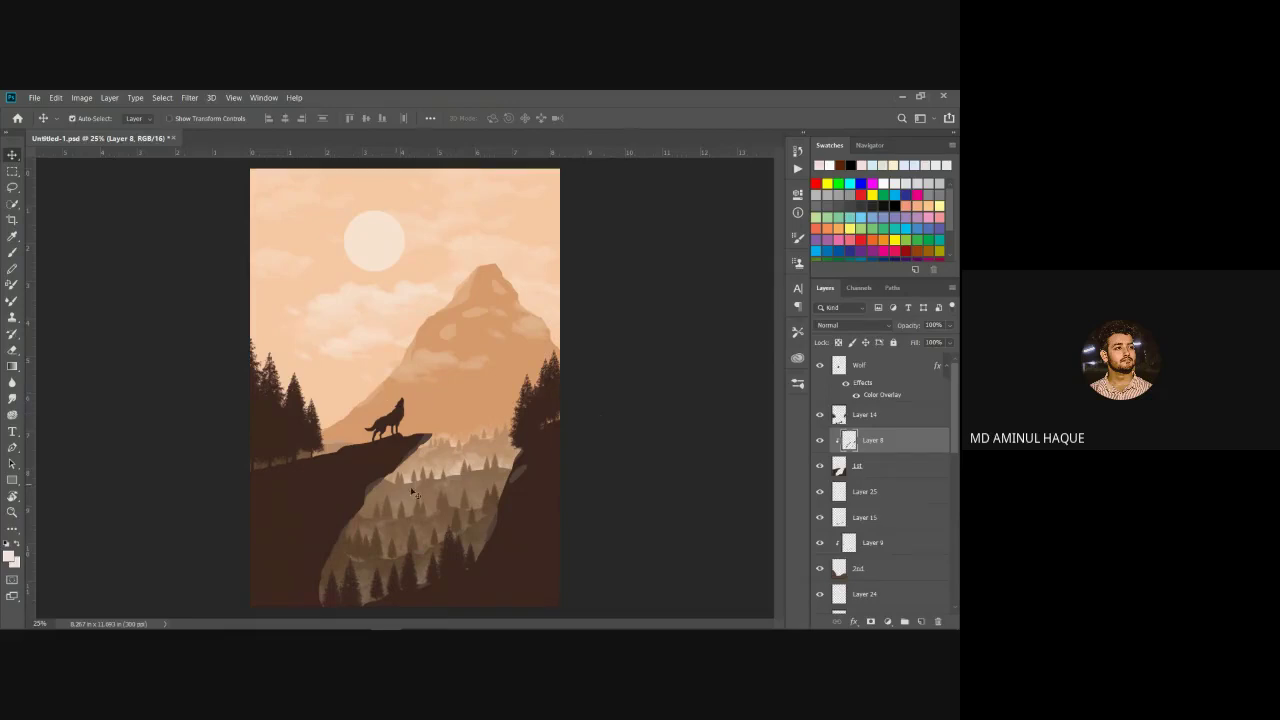
left_click(355, 478)
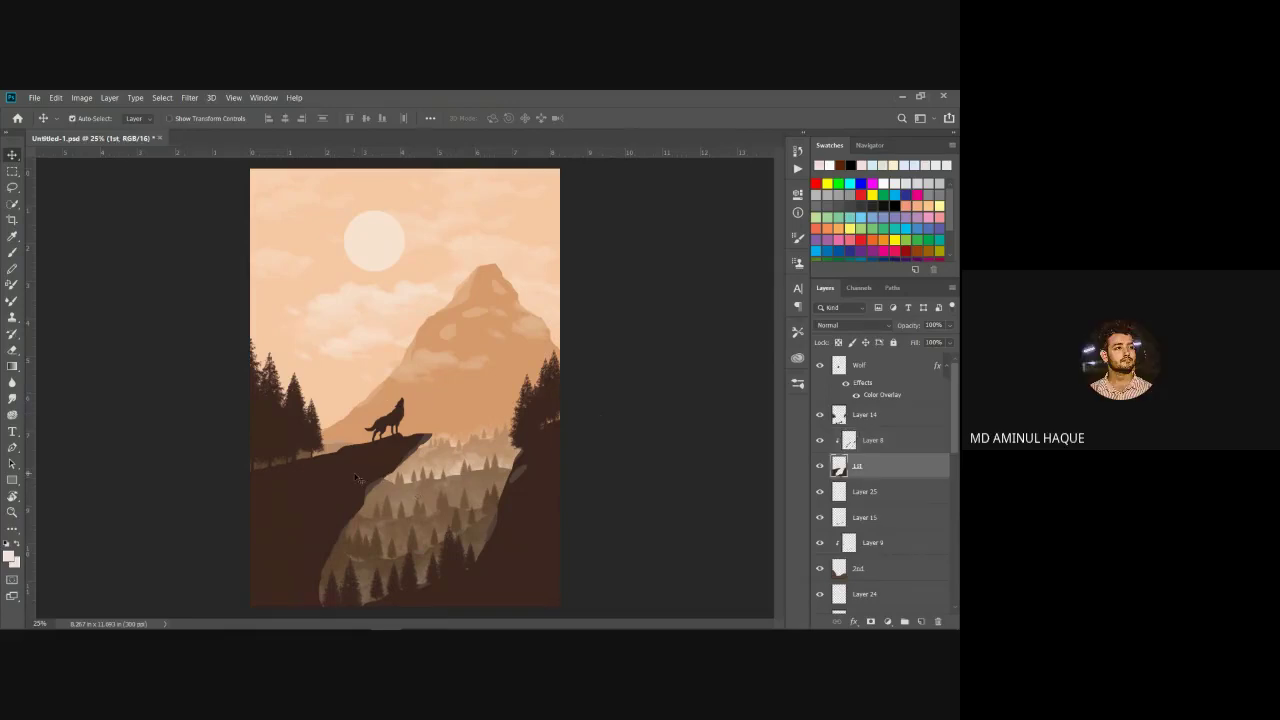
left_click(507, 356)
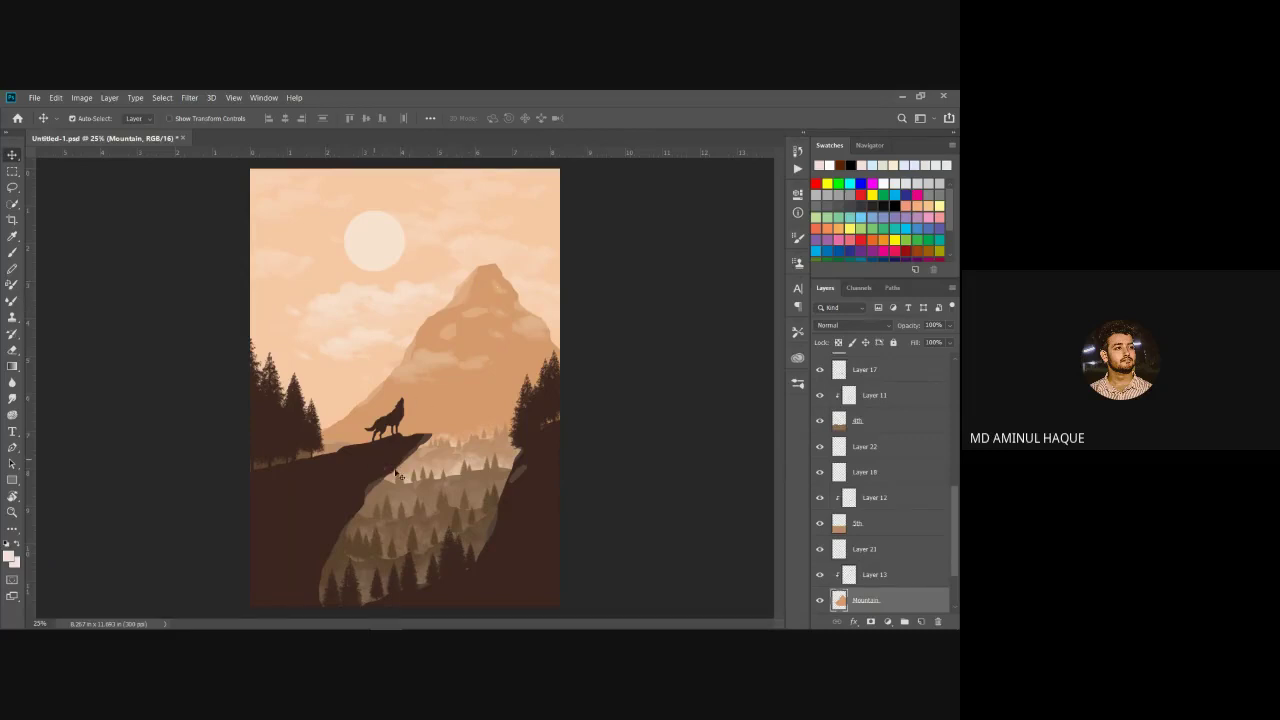
left_click(549, 533)
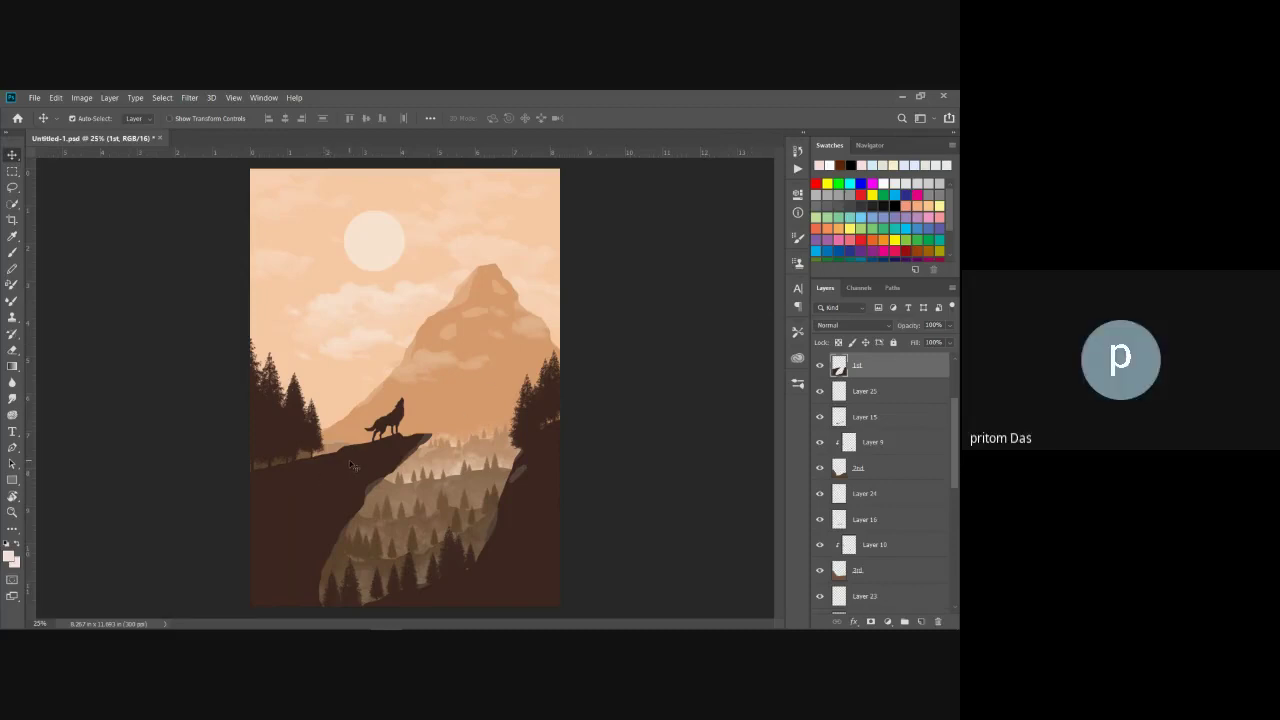
left_click(11, 558)
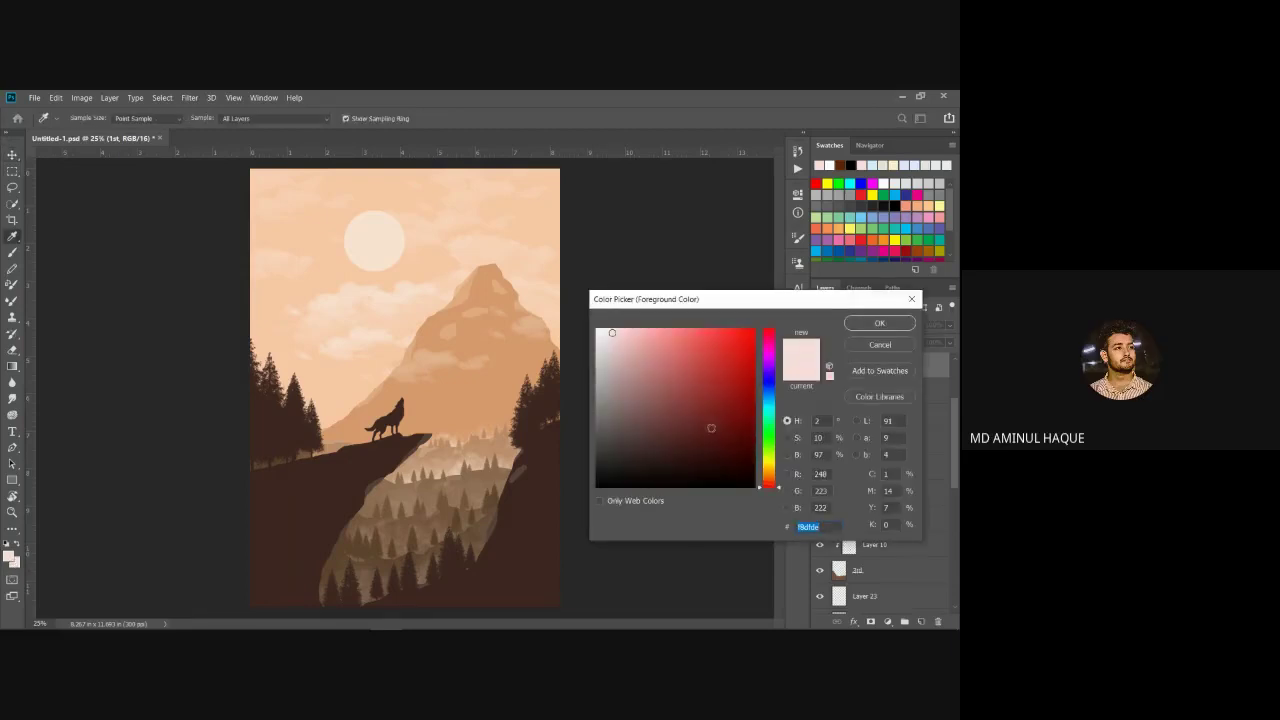
left_click(710, 428)
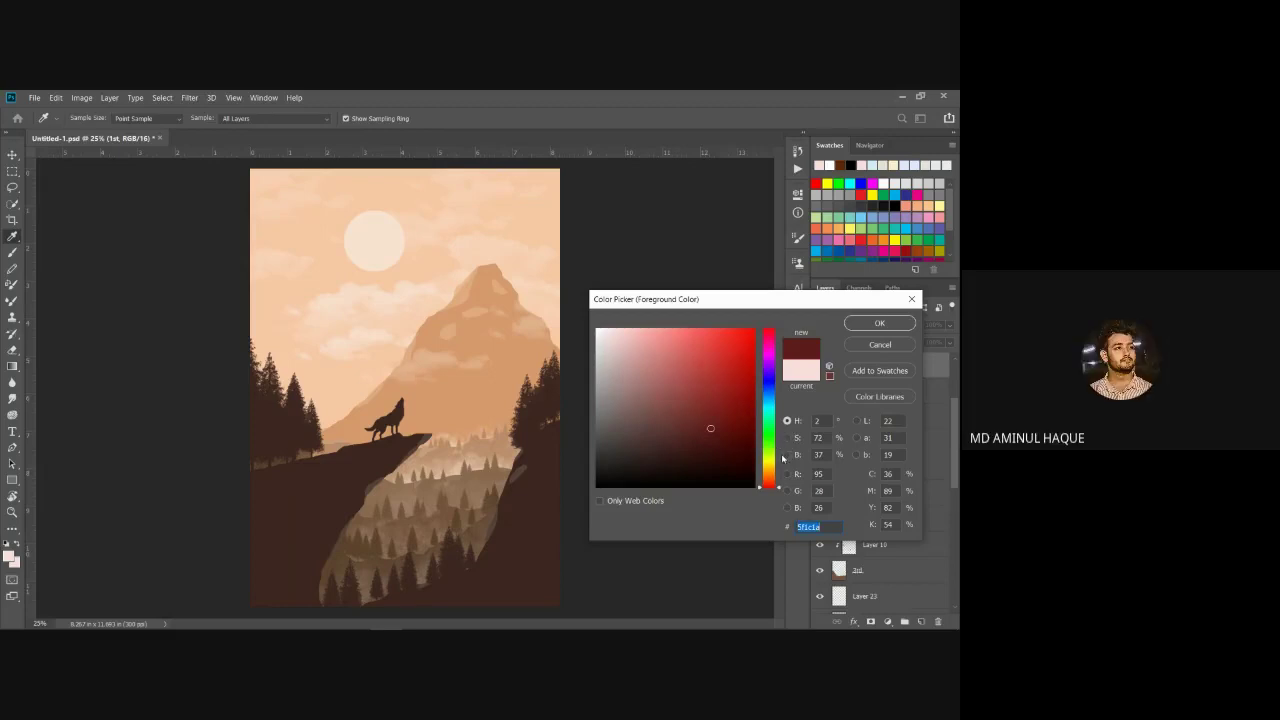
left_click(786, 455)
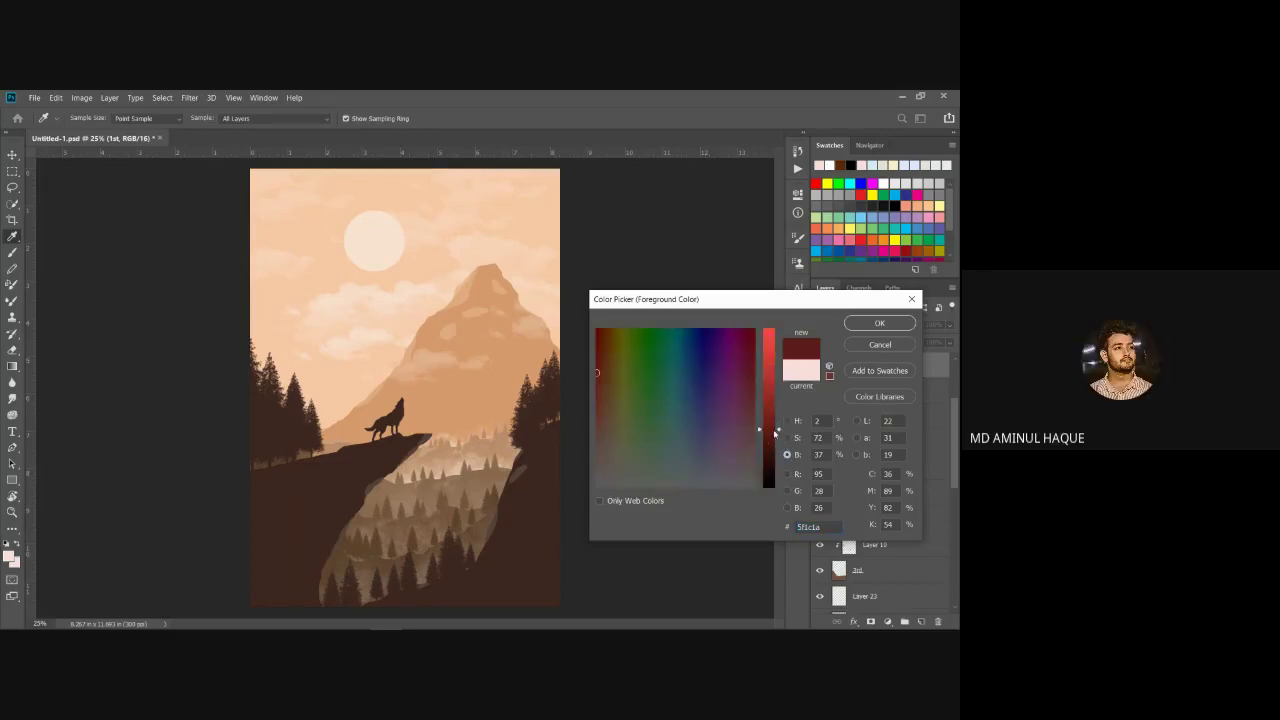
left_click_drag(779, 431, 779, 380)
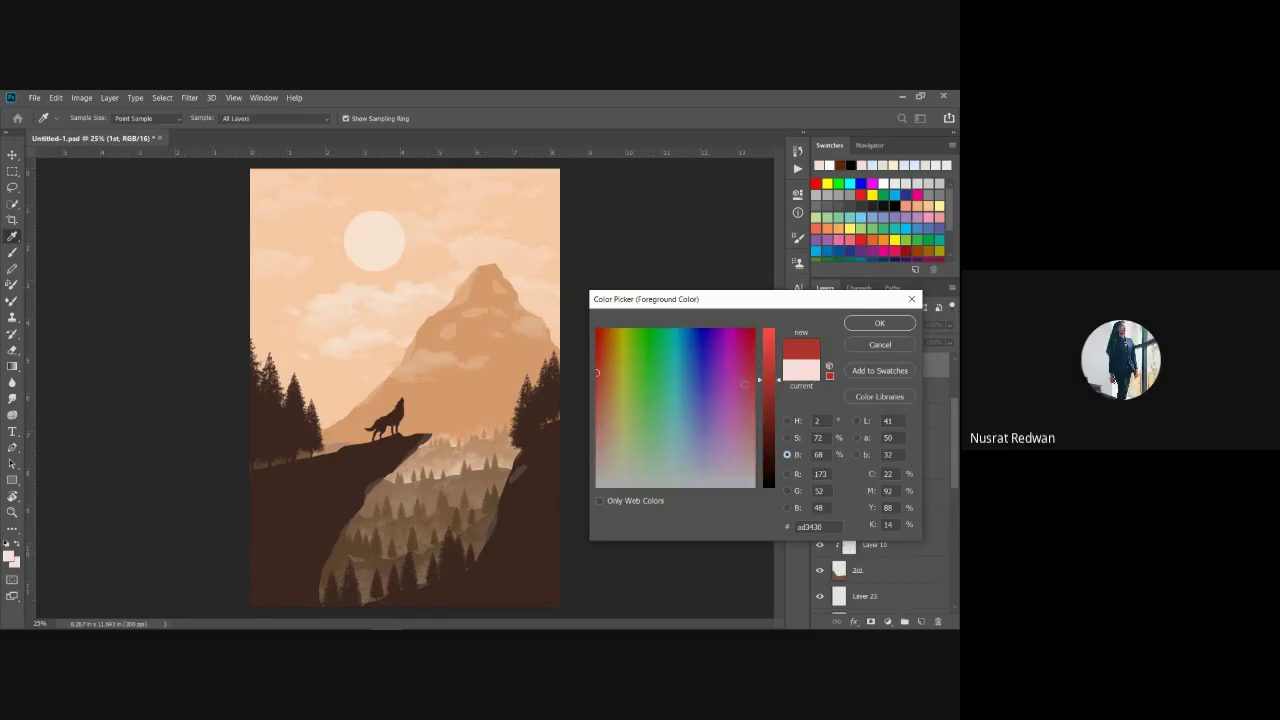
left_click_drag(780, 380, 782, 404)
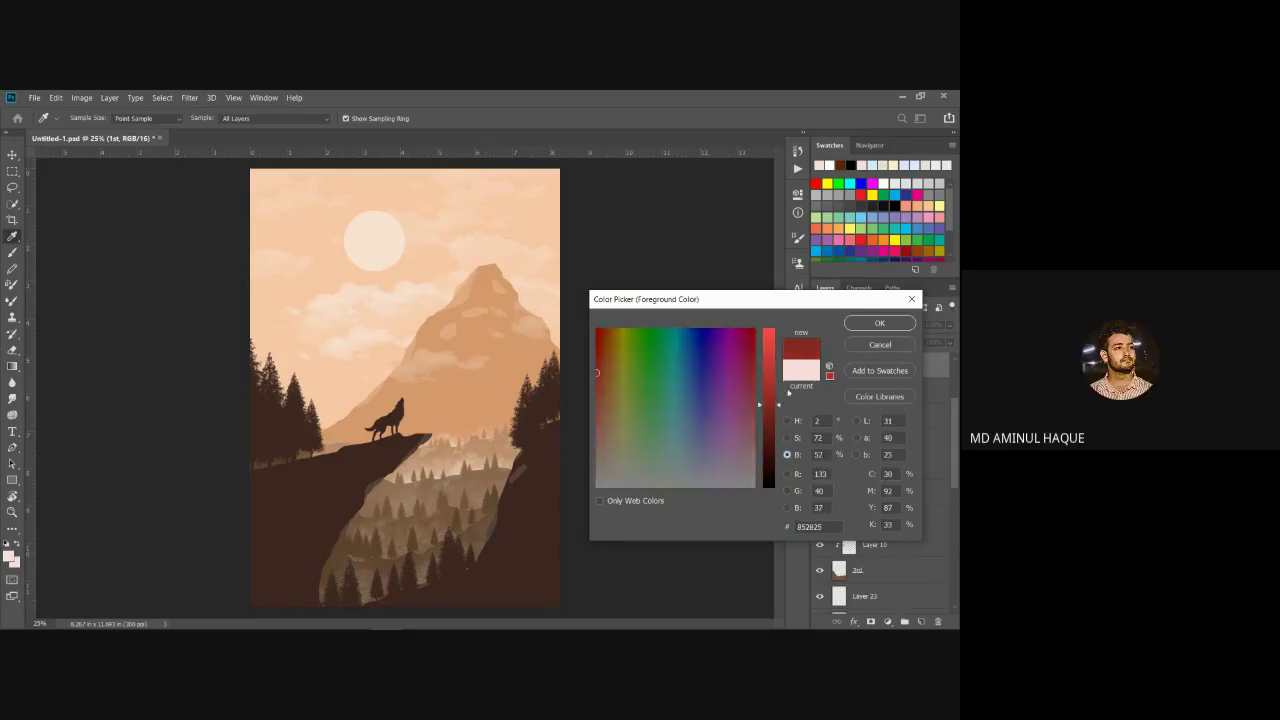
left_click(879, 345)
key("v")
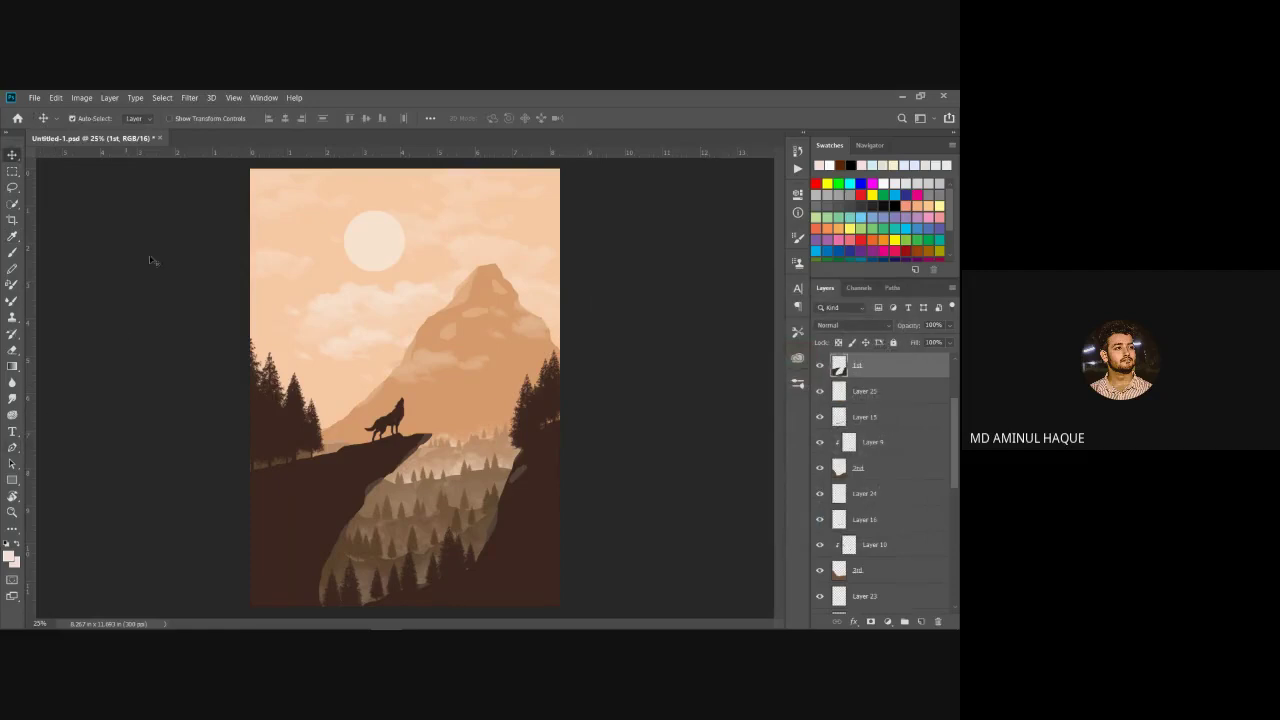
left_click(12, 187)
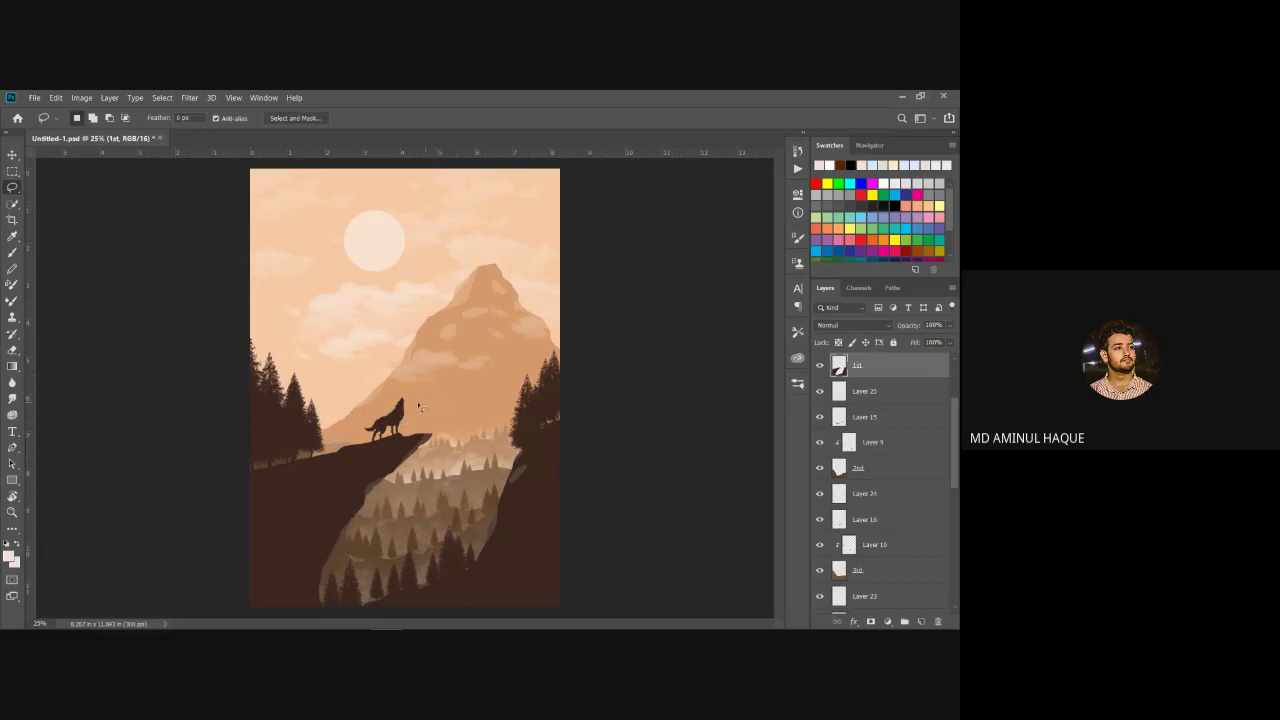
left_click(12, 156)
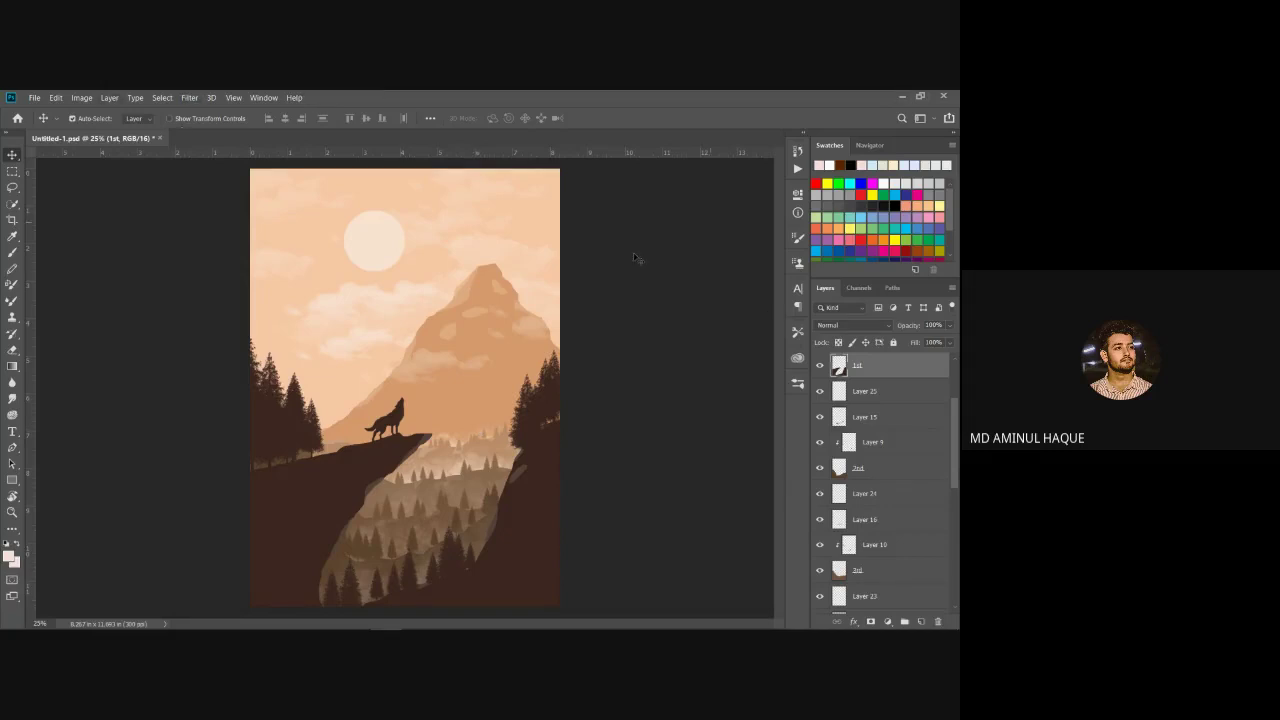
Step: Create a new 2480 x 3508 px document at 300 ppi in 16-bit RGB and add an empty layer
left_click(36, 97)
left_click(44, 110)
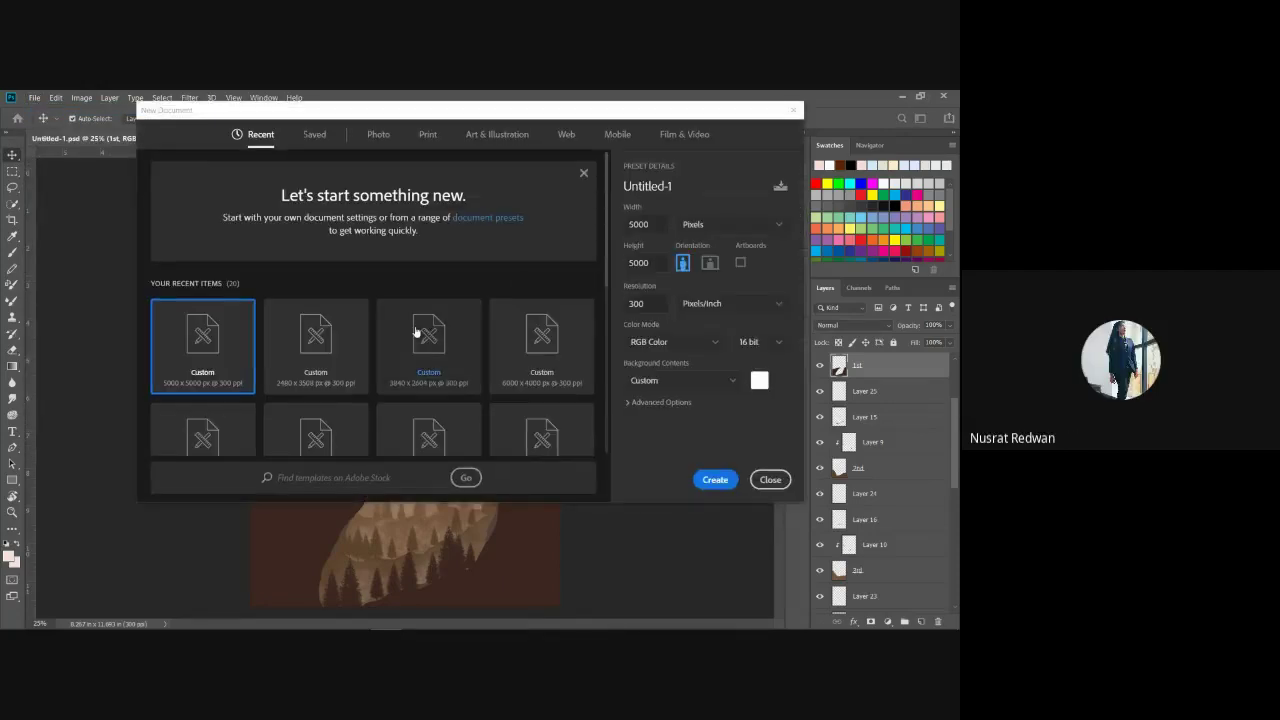
left_click(323, 373)
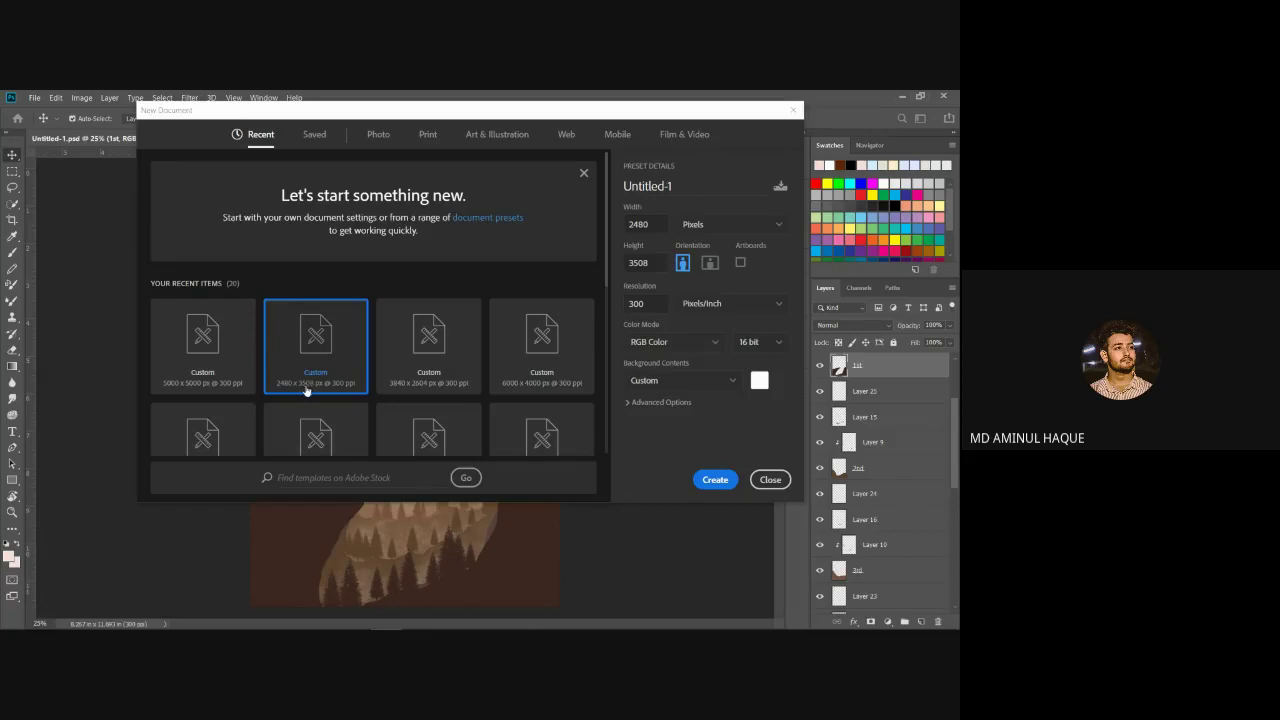
left_click(715, 480)
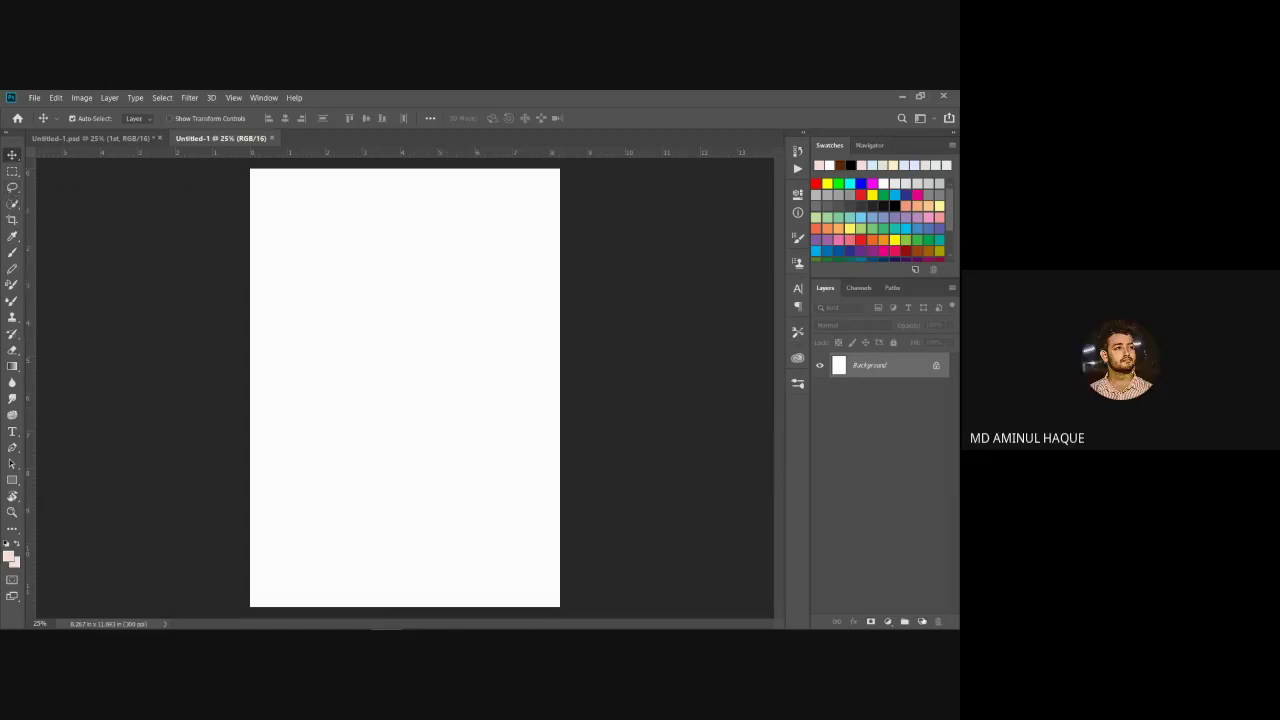
left_click(922, 622)
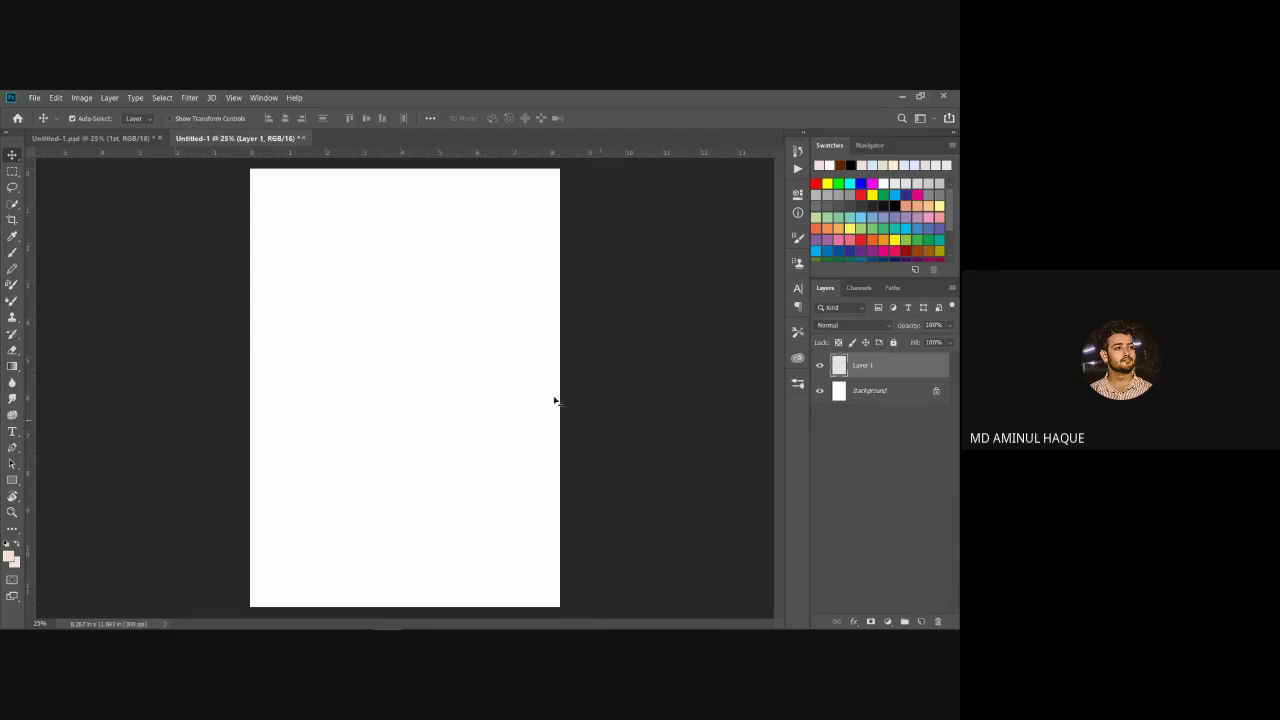
Step: Activate the Lasso tool and examine the finished artwork's layer stack and cliff outlines as reference for the blank document
left_click(108, 139)
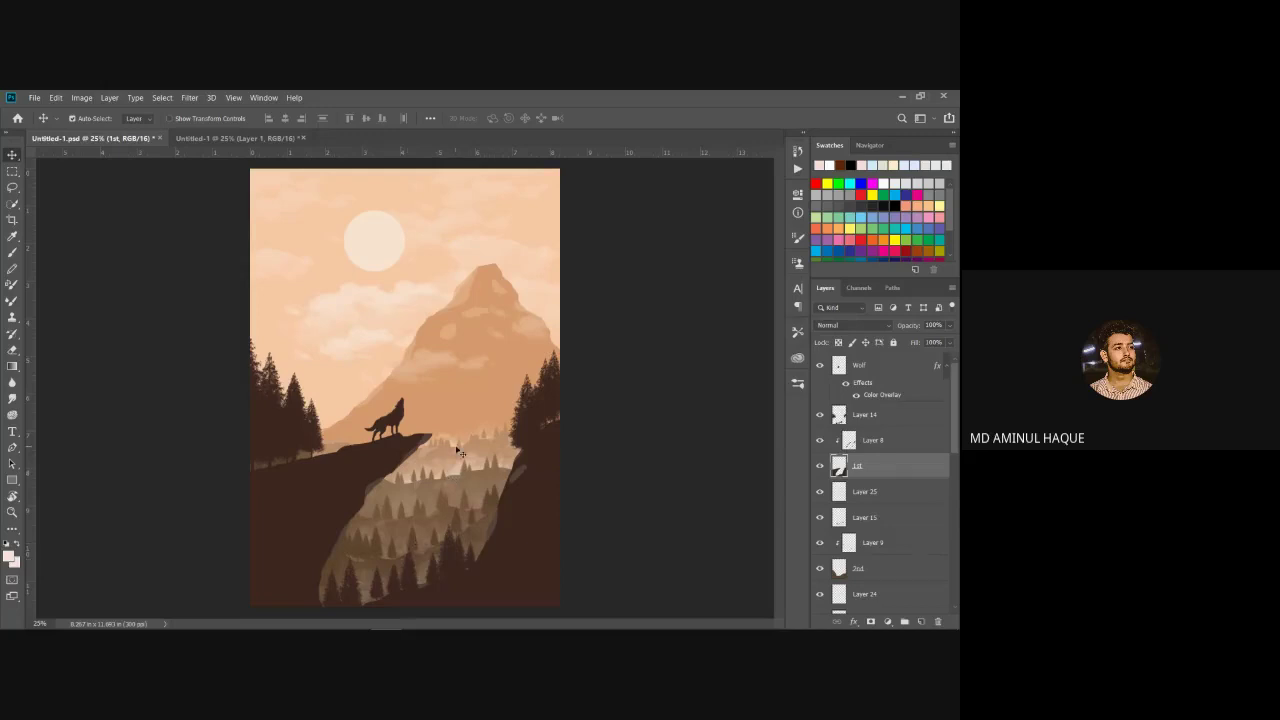
left_click(237, 138)
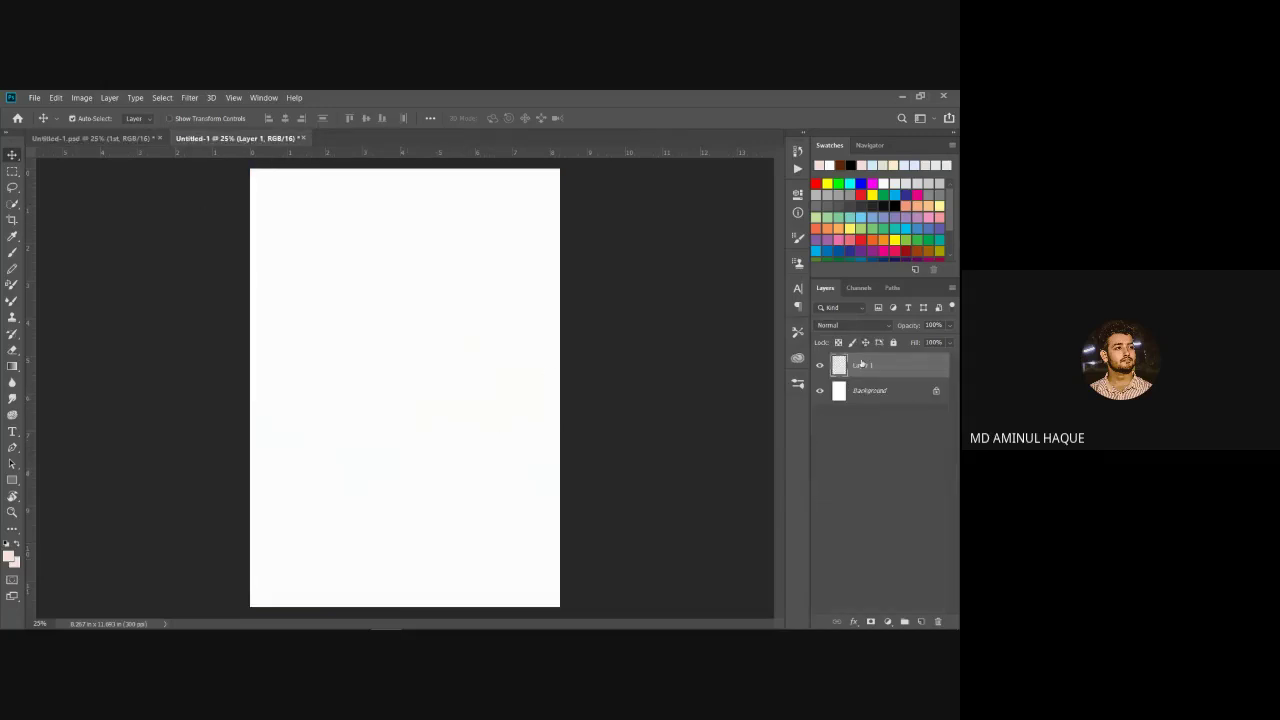
left_click(12, 187)
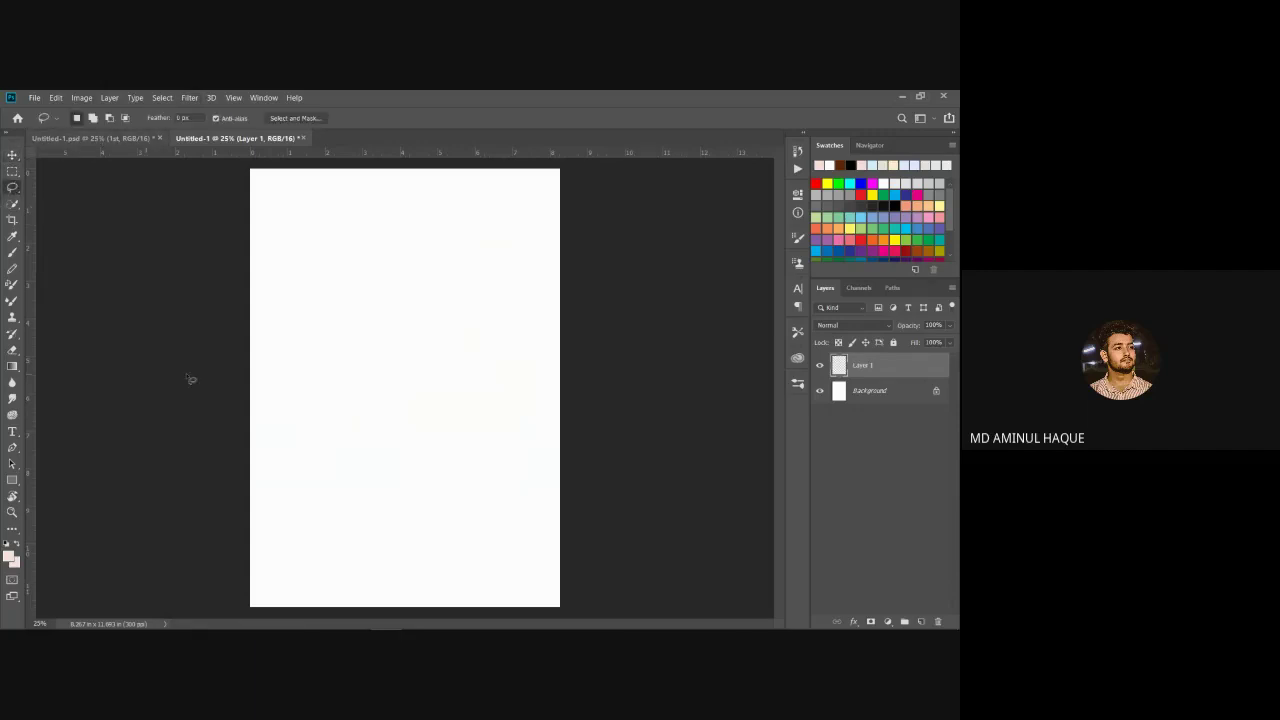
left_click(143, 137)
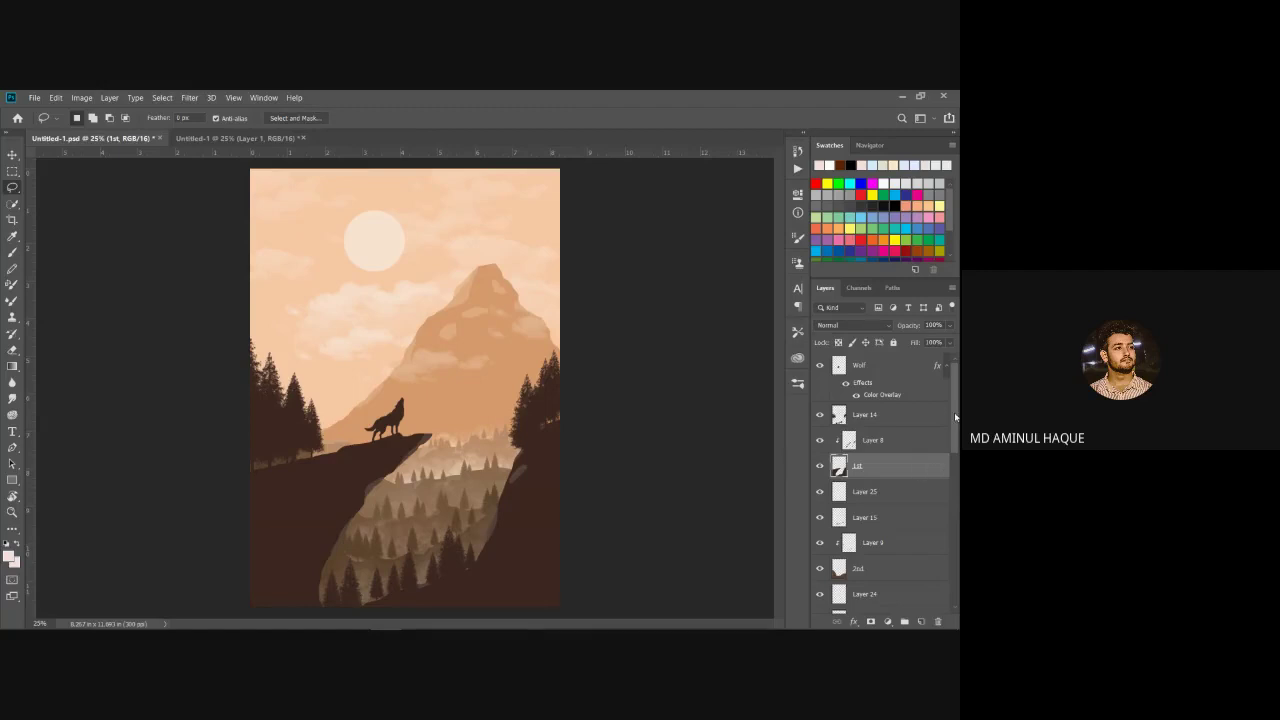
scroll(955, 417, "down", 4)
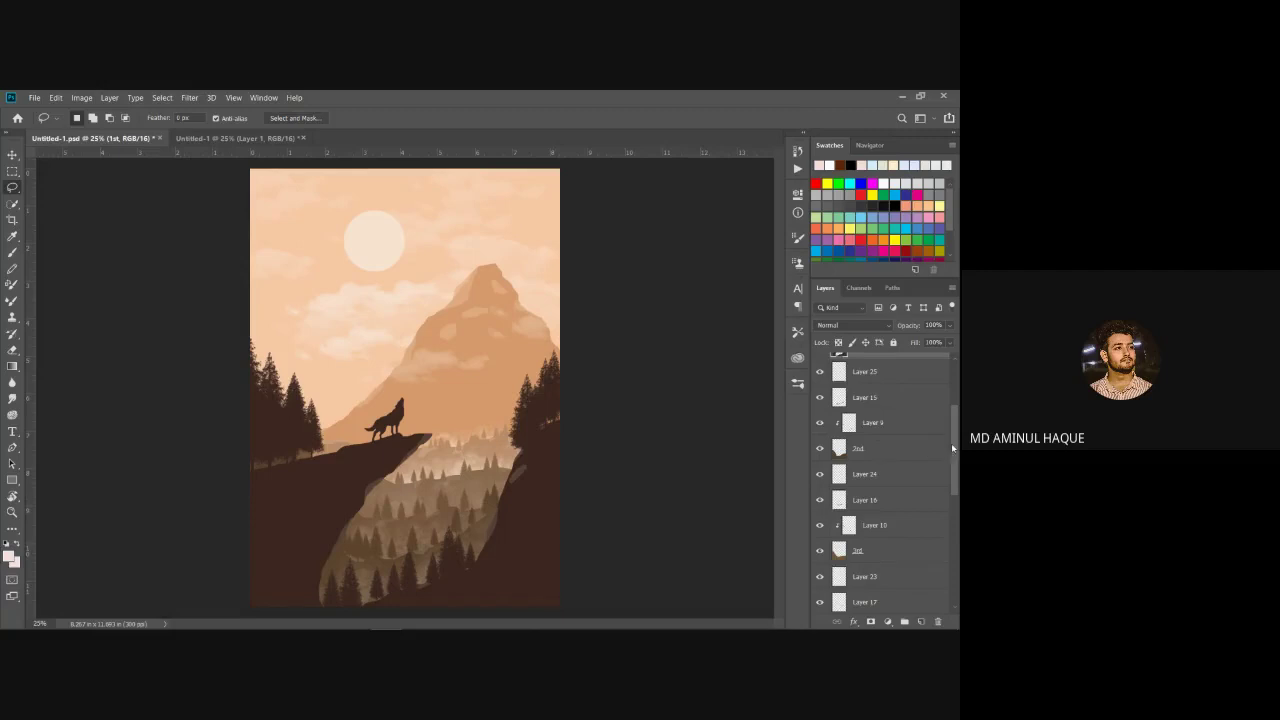
scroll(951, 443, "up", 4)
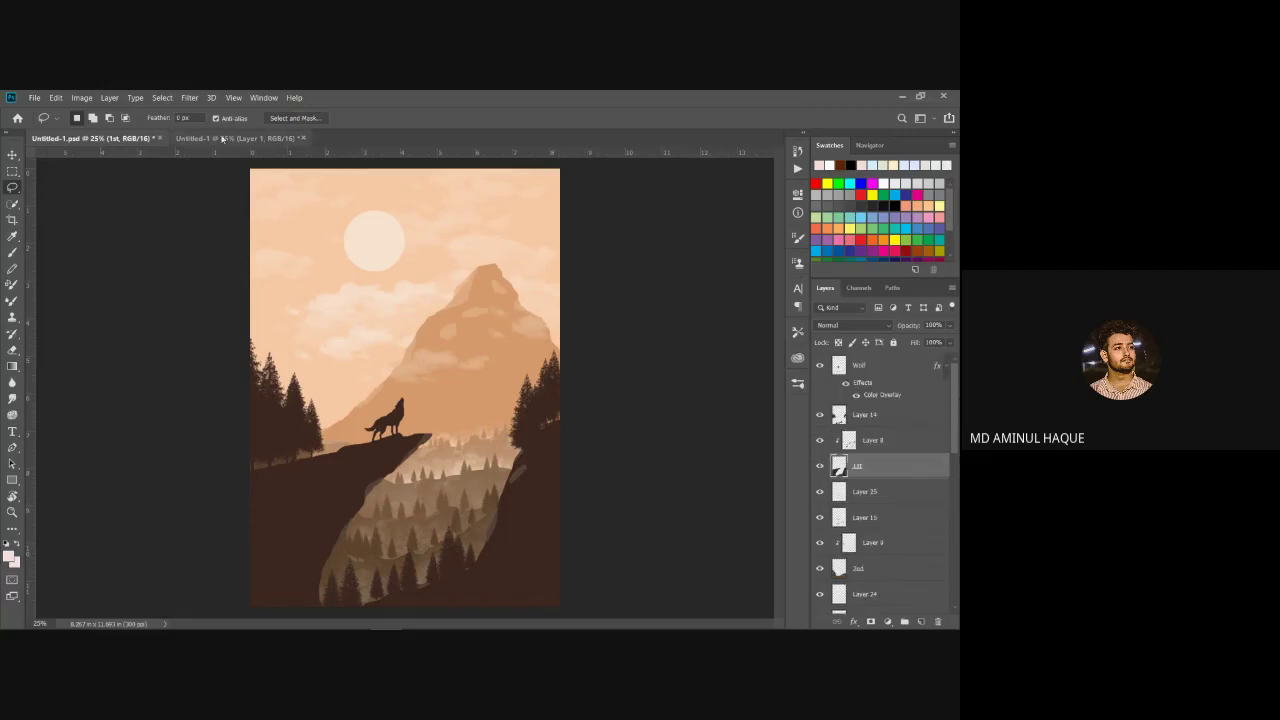
left_click(218, 139)
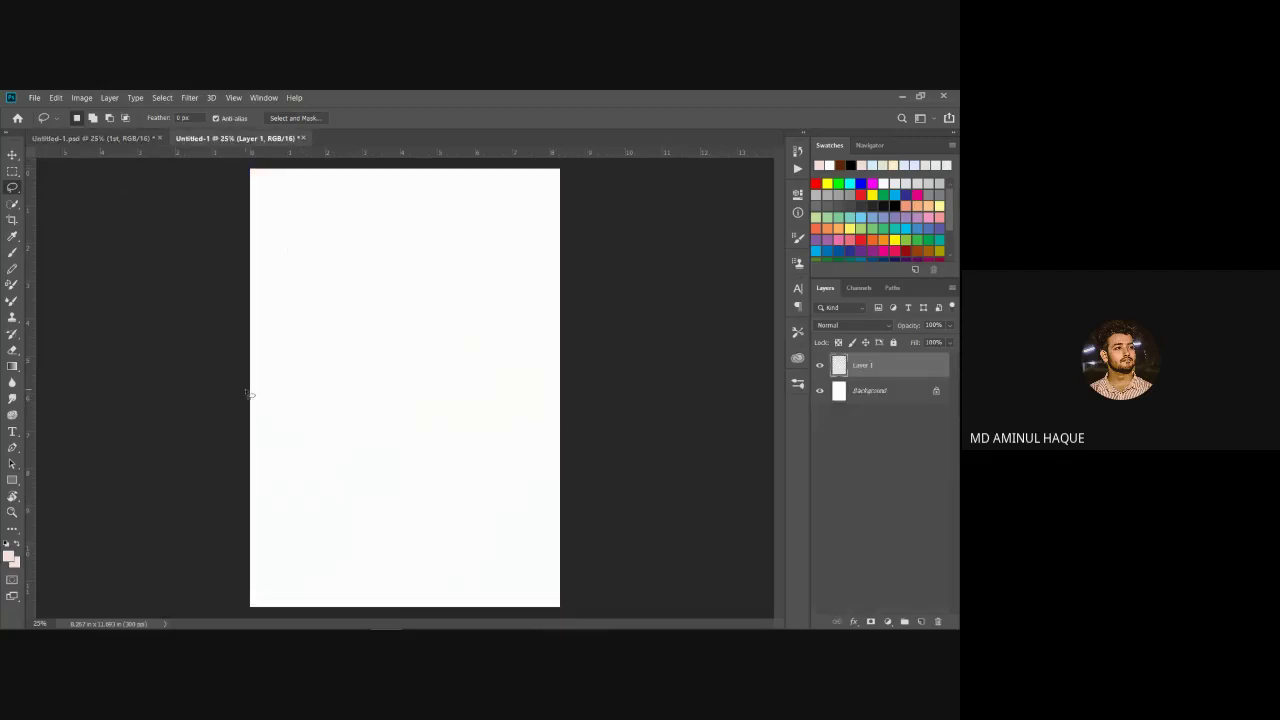
left_click(106, 140)
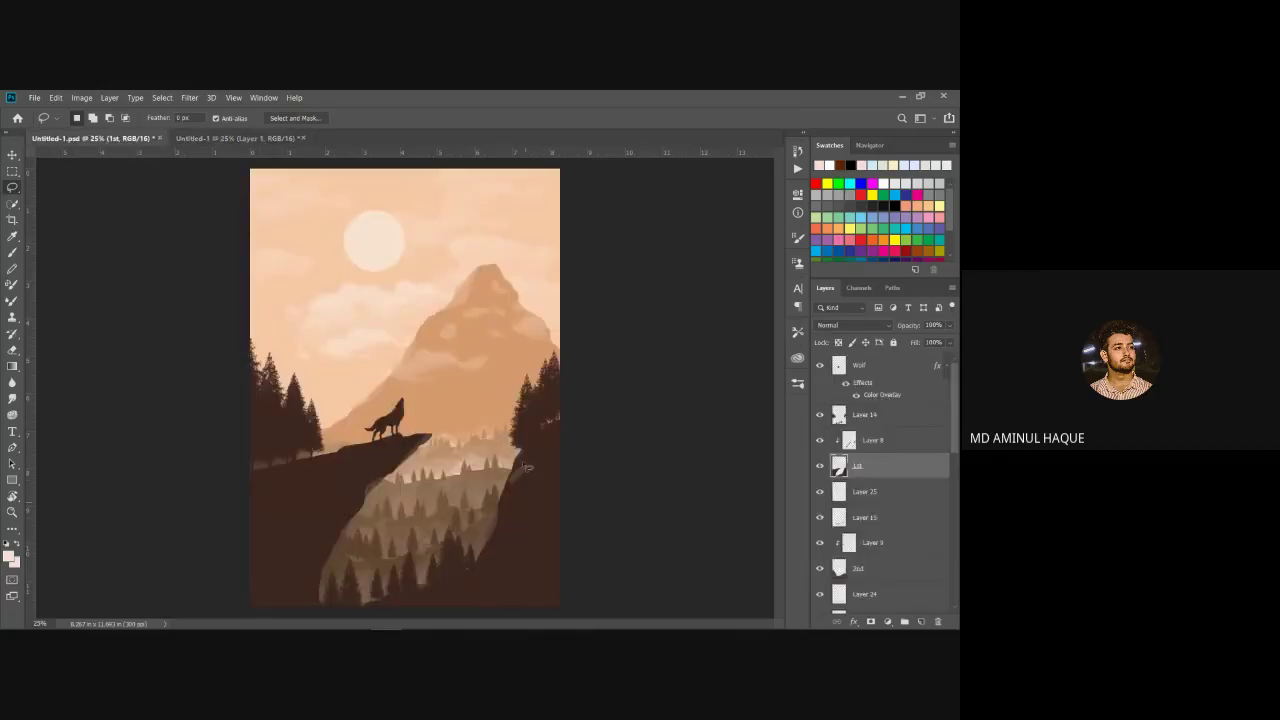
left_click(213, 138)
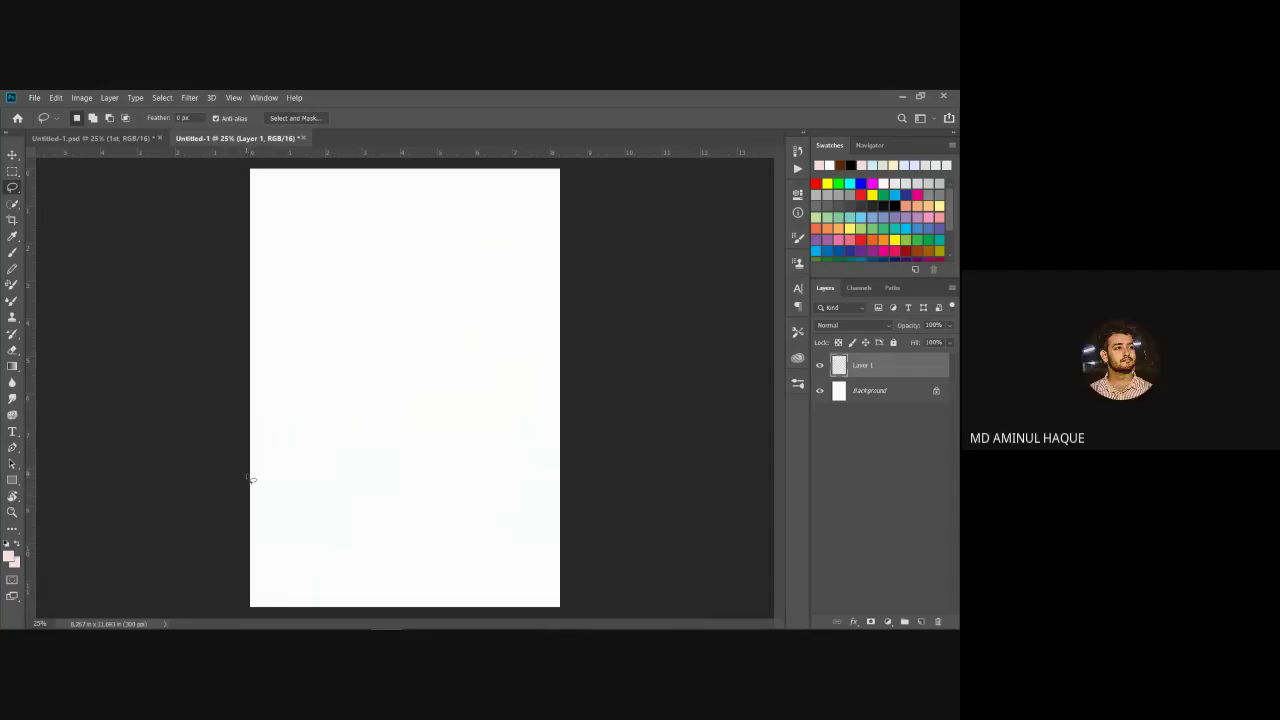
Step: Try outlining both foreground cliffs with the Lasso, continuing around the page's lower edge to close the selection, and deselect it
left_click_drag(250, 478, 411, 438)
mouse_move(400, 472)
left_mouse_down()
mouse_move(344, 525)
mouse_move(338, 550)
left_mouse_up()
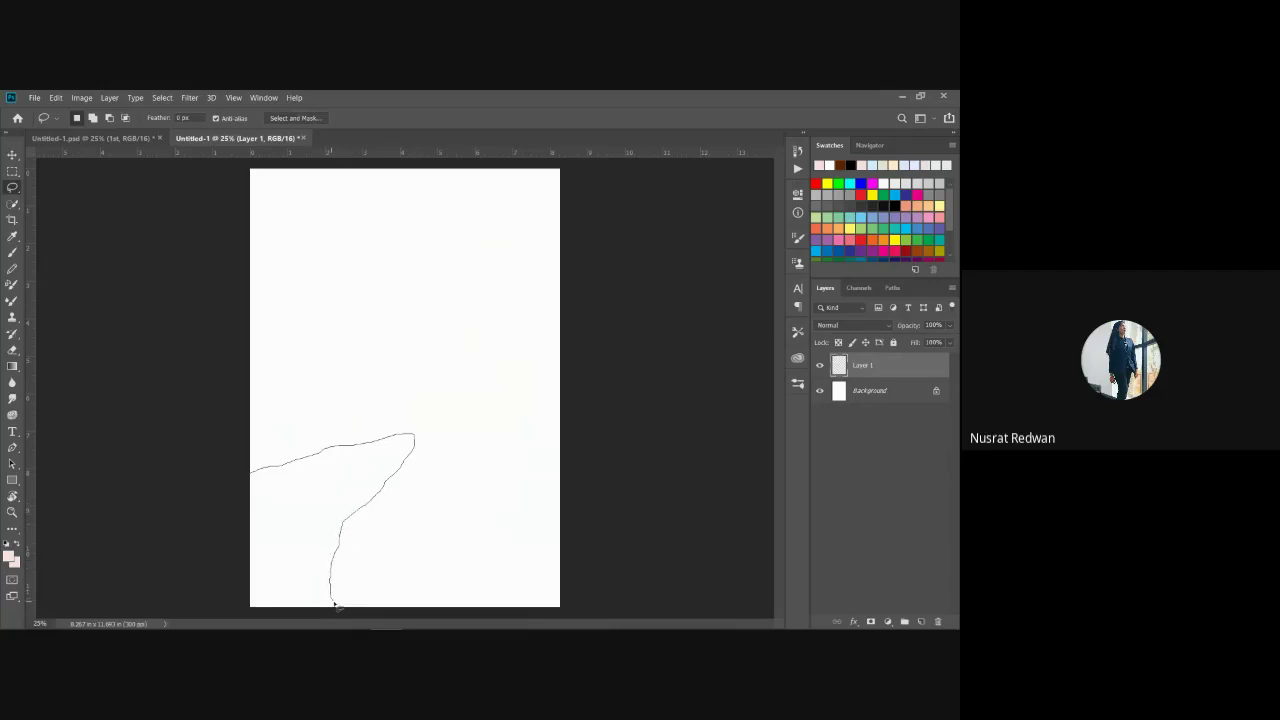
mouse_move(348, 612)
left_mouse_down()
mouse_move(377, 615)
mouse_move(468, 569)
mouse_move(502, 522)
left_mouse_up()
mouse_move(520, 463)
left_mouse_down()
mouse_move(571, 454)
mouse_move(614, 563)
mouse_move(602, 627)
mouse_move(468, 628)
left_mouse_up()
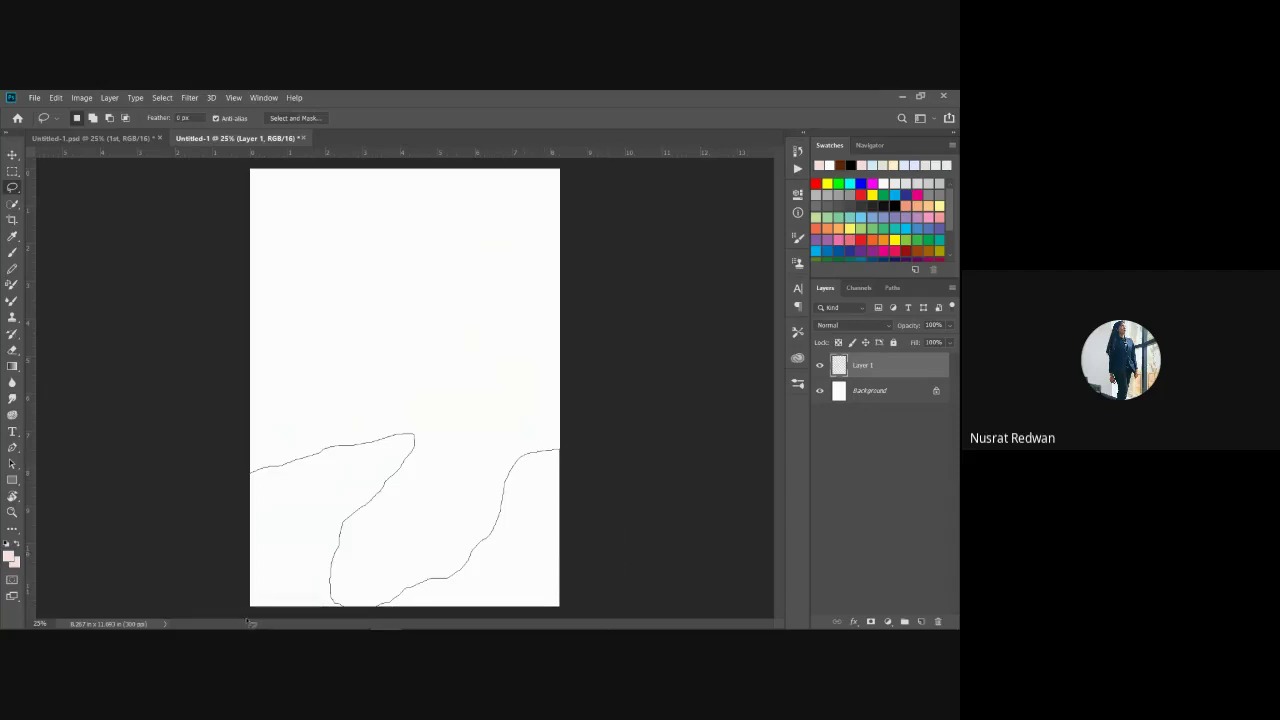
left_click_drag(250, 622, 243, 622)
left_click_drag(243, 622, 243, 622)
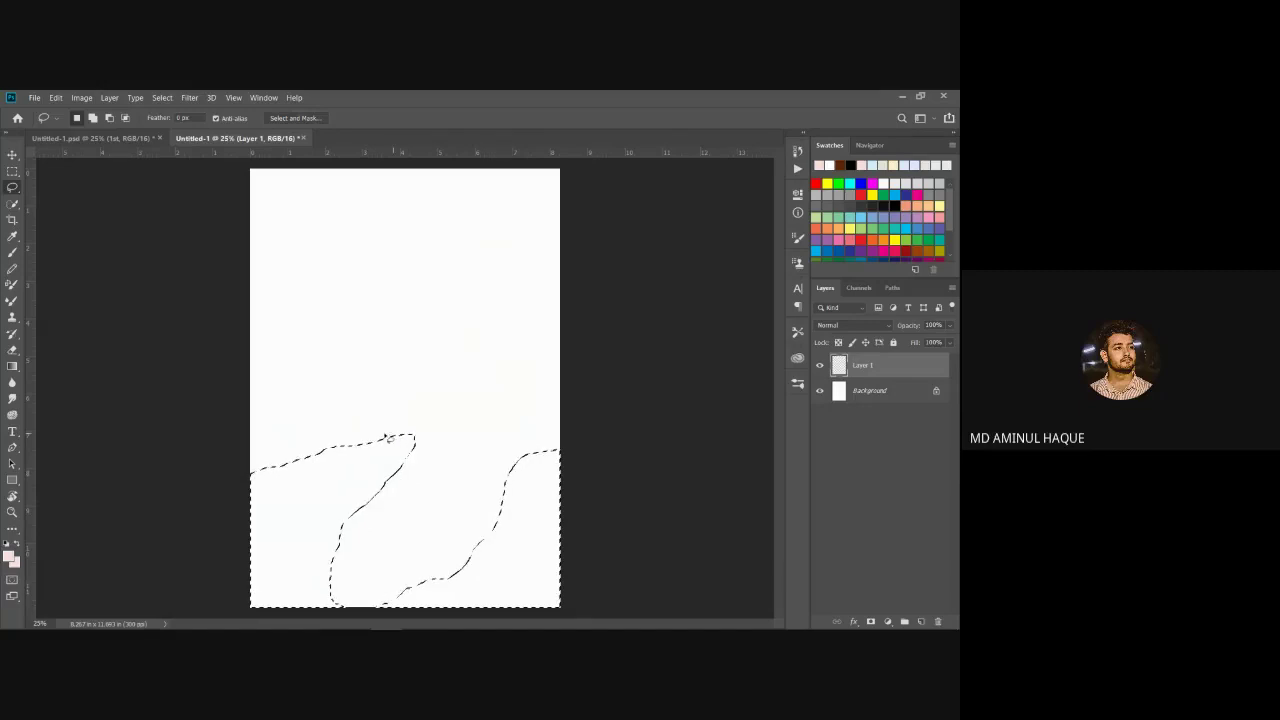
left_click(105, 138)
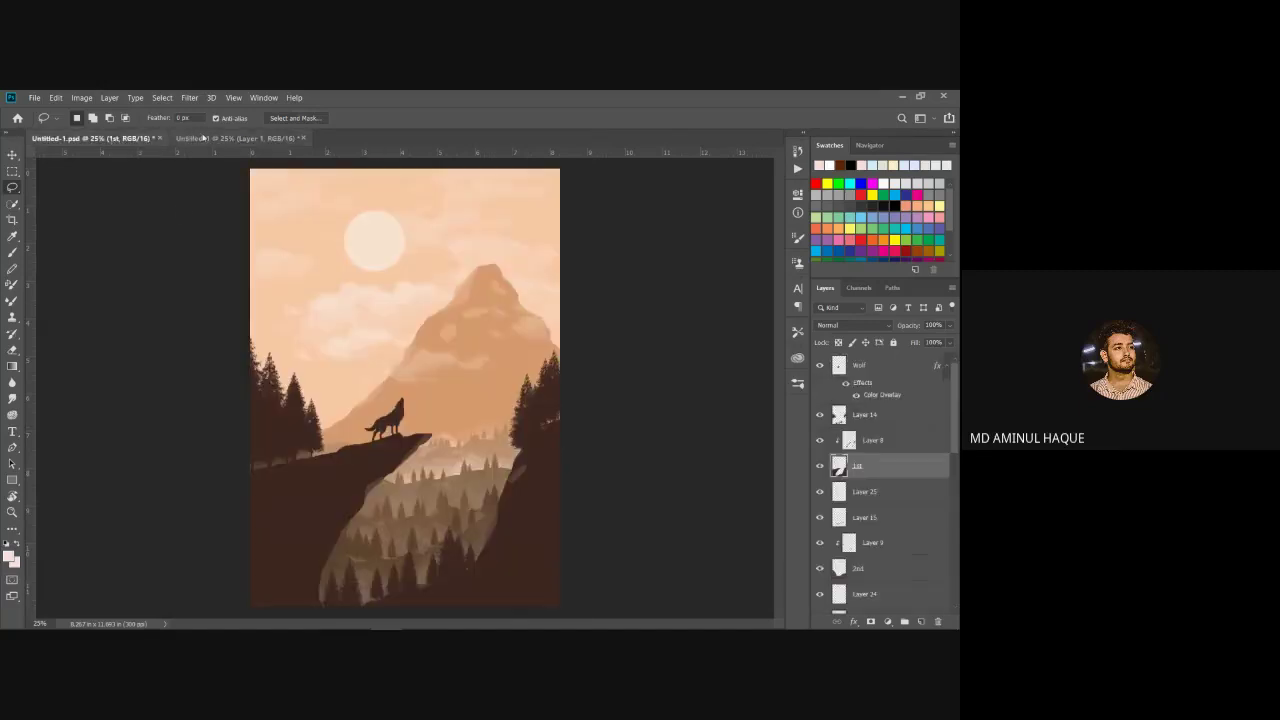
left_click(225, 138)
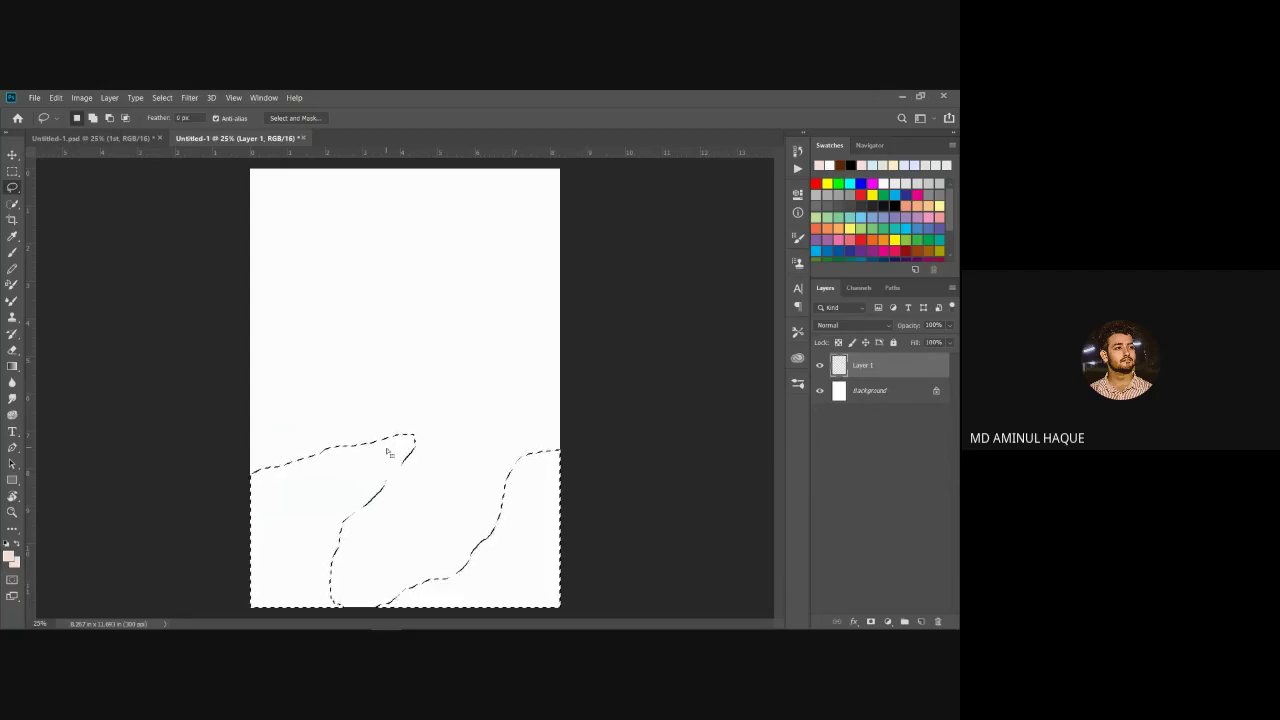
key("ctrl+d")
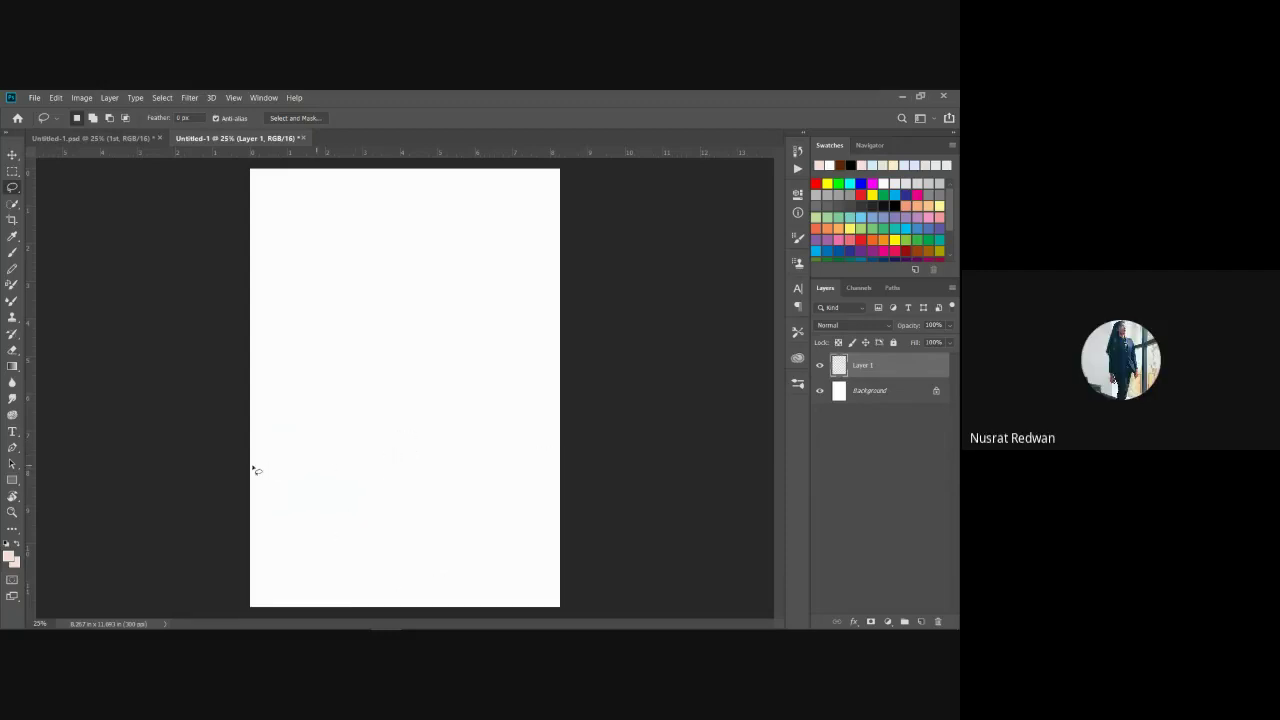
Step: Try a second Lasso outline of the cliffs, closed straight from the page's right edge to its starting point, and deselect it
mouse_move(270, 463)
left_mouse_down()
mouse_move(399, 432)
mouse_move(375, 494)
mouse_move(333, 532)
mouse_move(323, 603)
mouse_move(425, 572)
mouse_move(523, 457)
mouse_move(566, 434)
left_mouse_up()
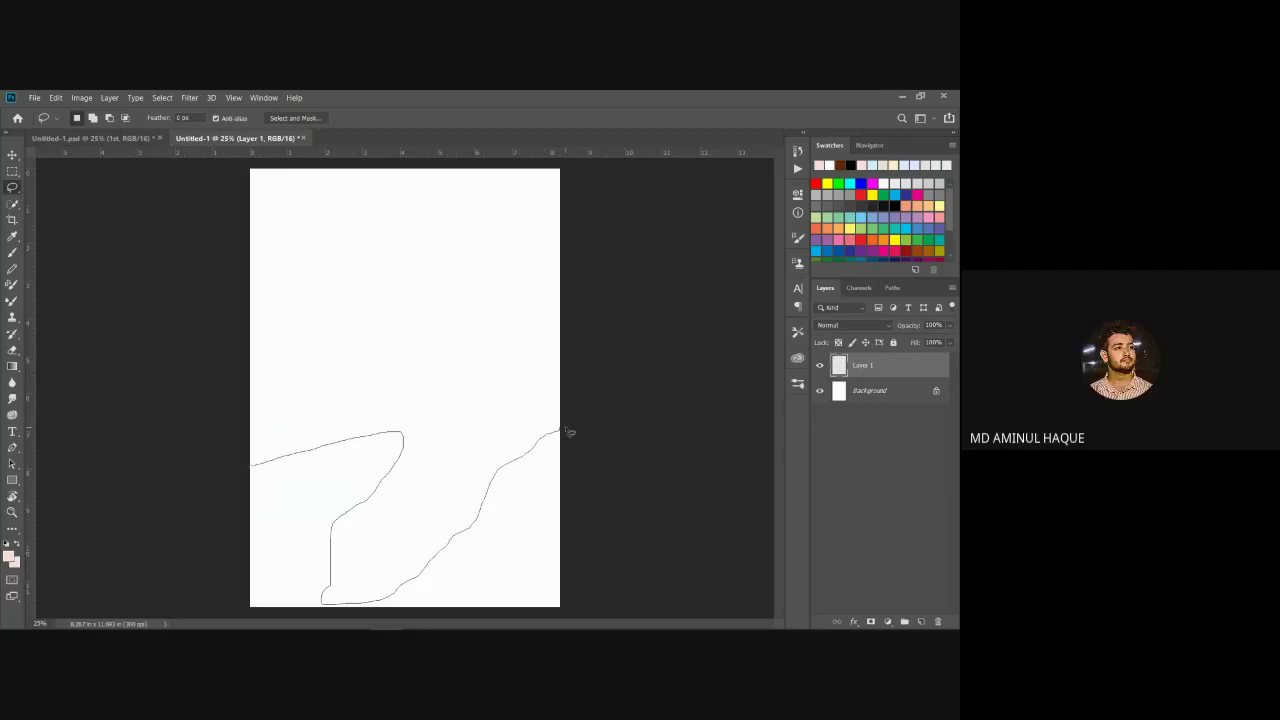
left_click_drag(569, 432, 566, 432)
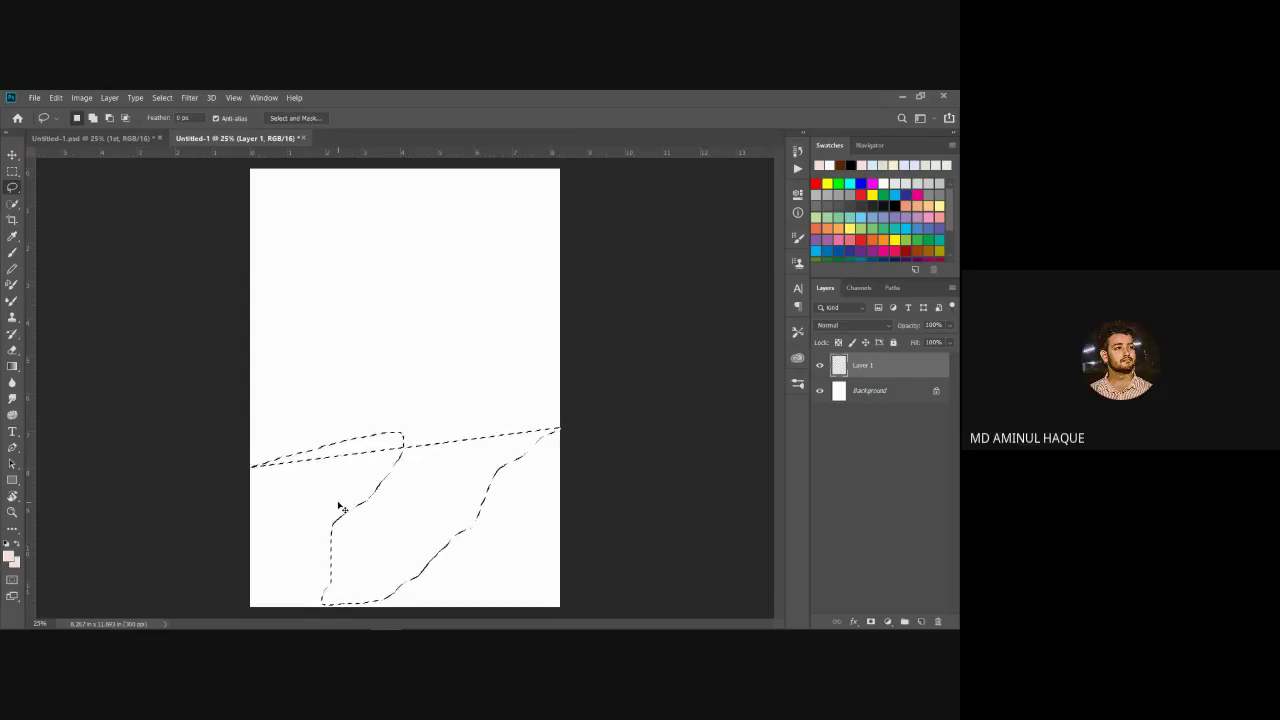
key("ctrl+d")
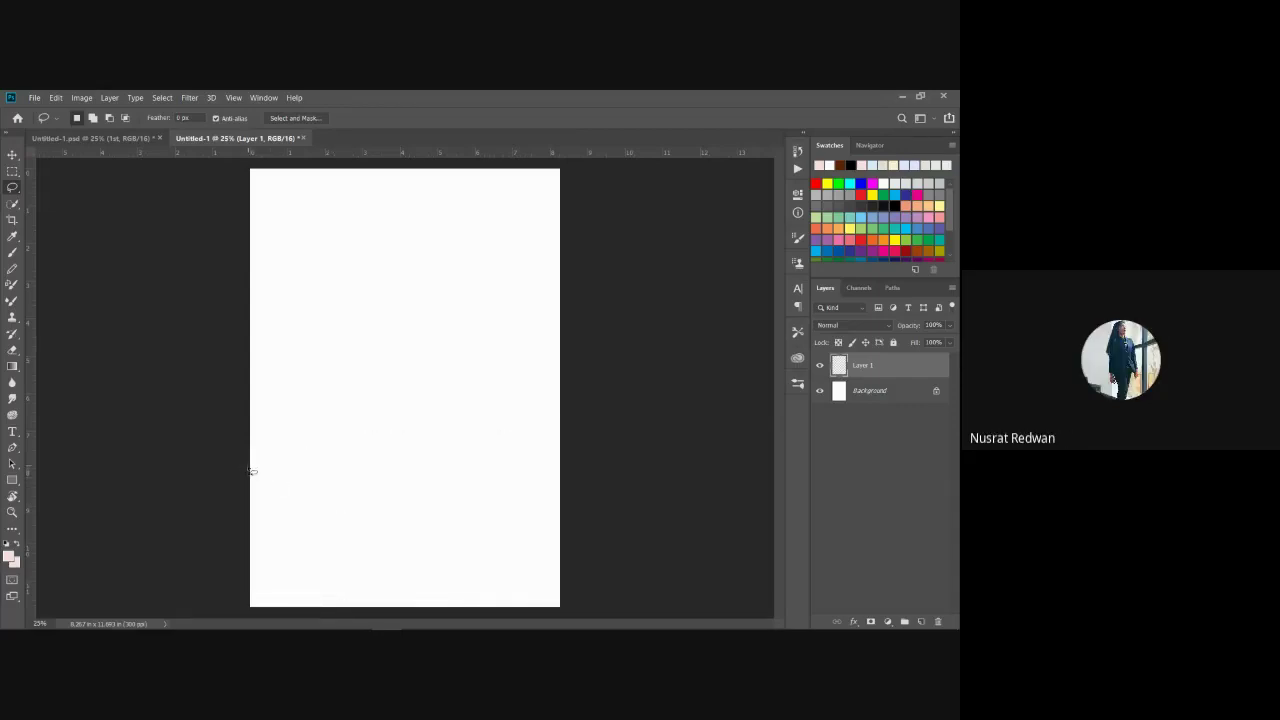
Step: Outline both foreground cliffs with the Lasso, closing the selection around the page's lower edge and back to its starting point
mouse_move(270, 470)
left_mouse_down()
mouse_move(409, 437)
mouse_move(416, 456)
mouse_move(334, 586)
mouse_move(366, 604)
mouse_move(475, 557)
mouse_move(534, 458)
mouse_move(589, 449)
mouse_move(654, 557)
mouse_move(560, 640)
mouse_move(396, 640)
left_mouse_up()
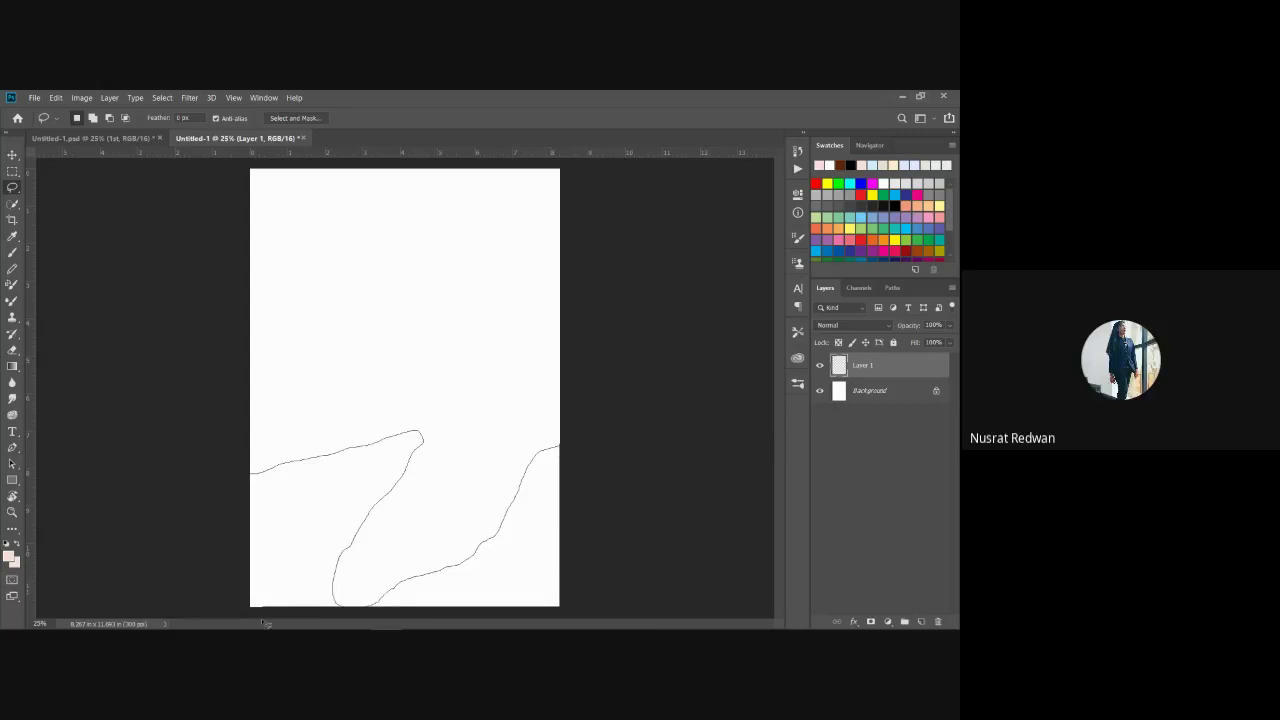
mouse_move(265, 622)
left_mouse_down()
mouse_move(240, 571)
mouse_move(231, 477)
left_mouse_up()
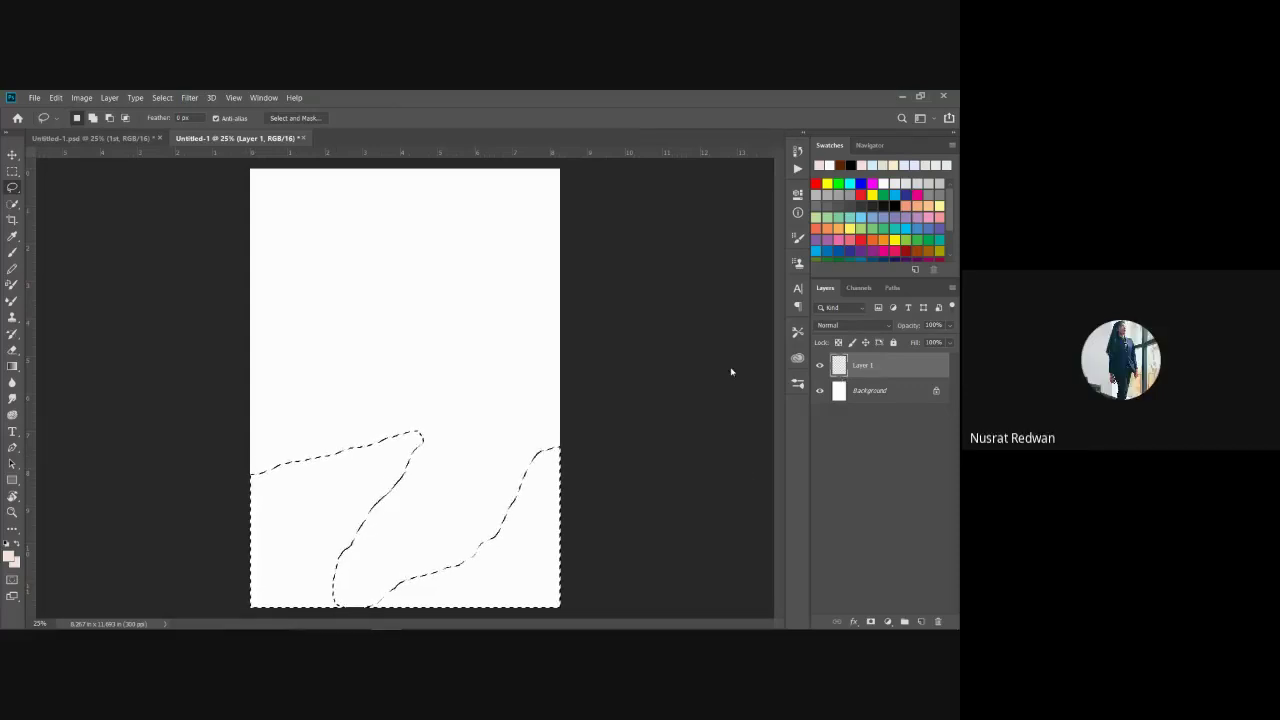
left_click(9, 556)
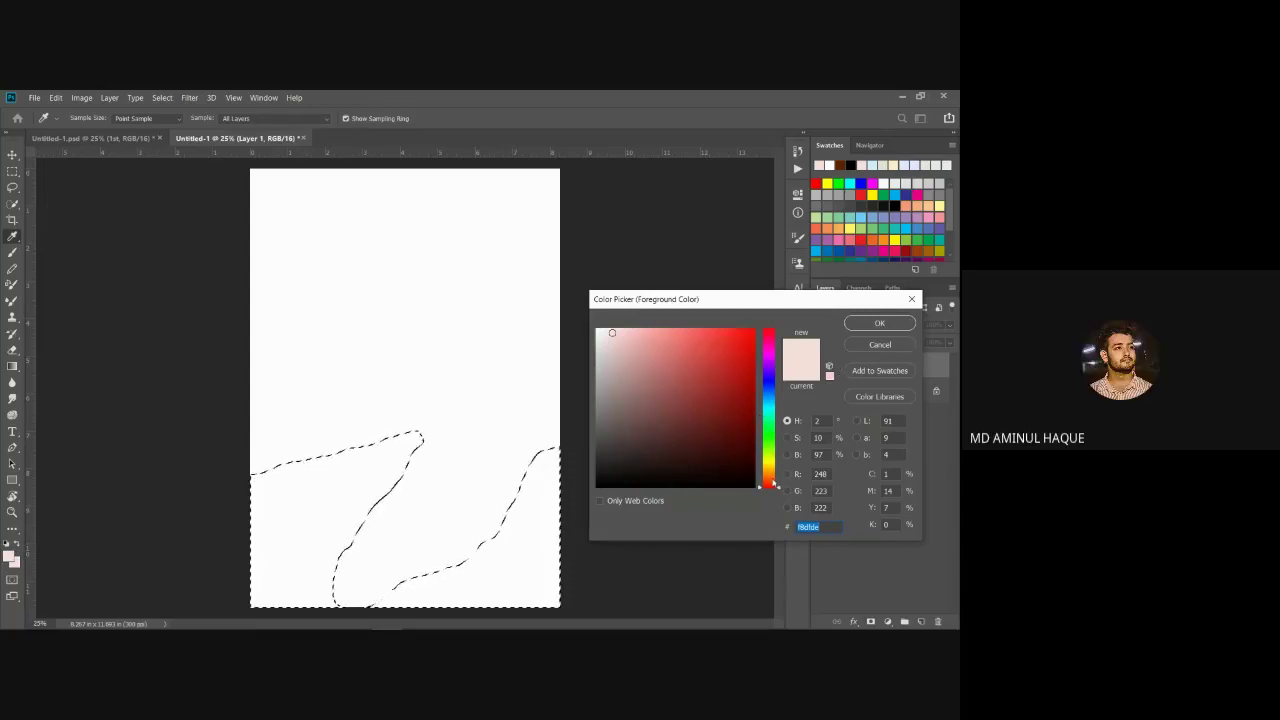
left_click_drag(773, 484, 784, 478)
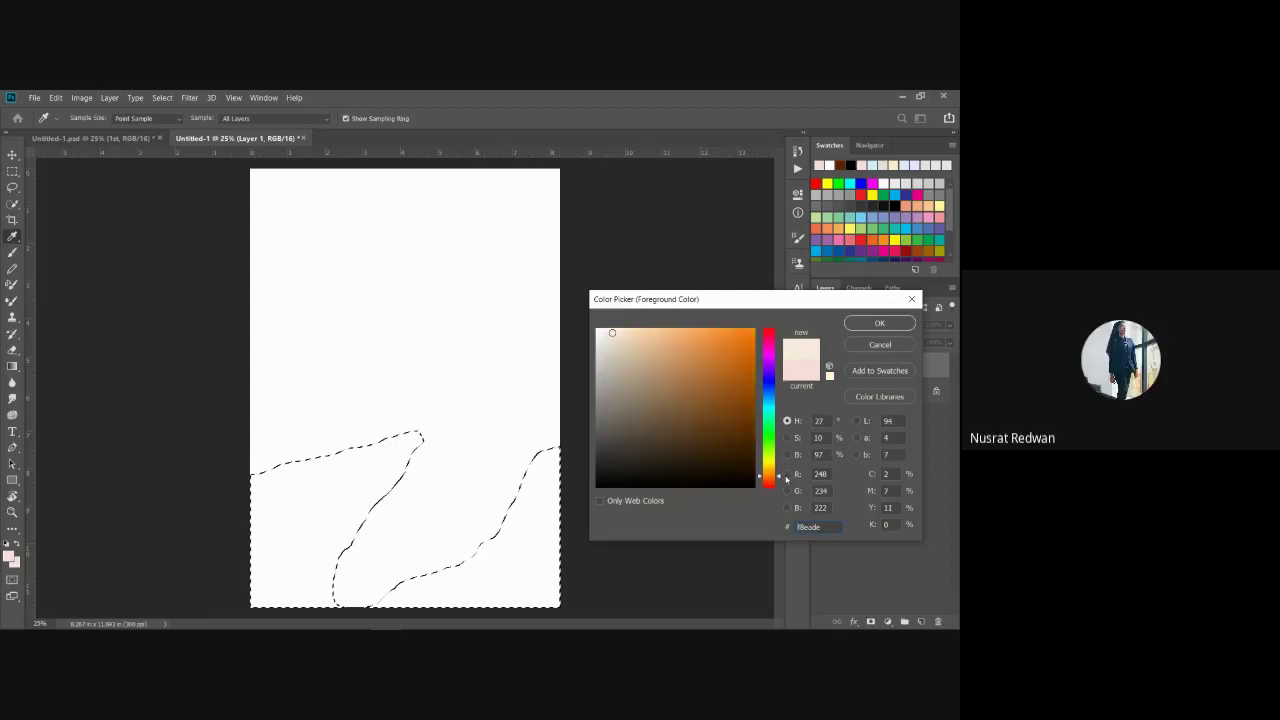
left_click(751, 433)
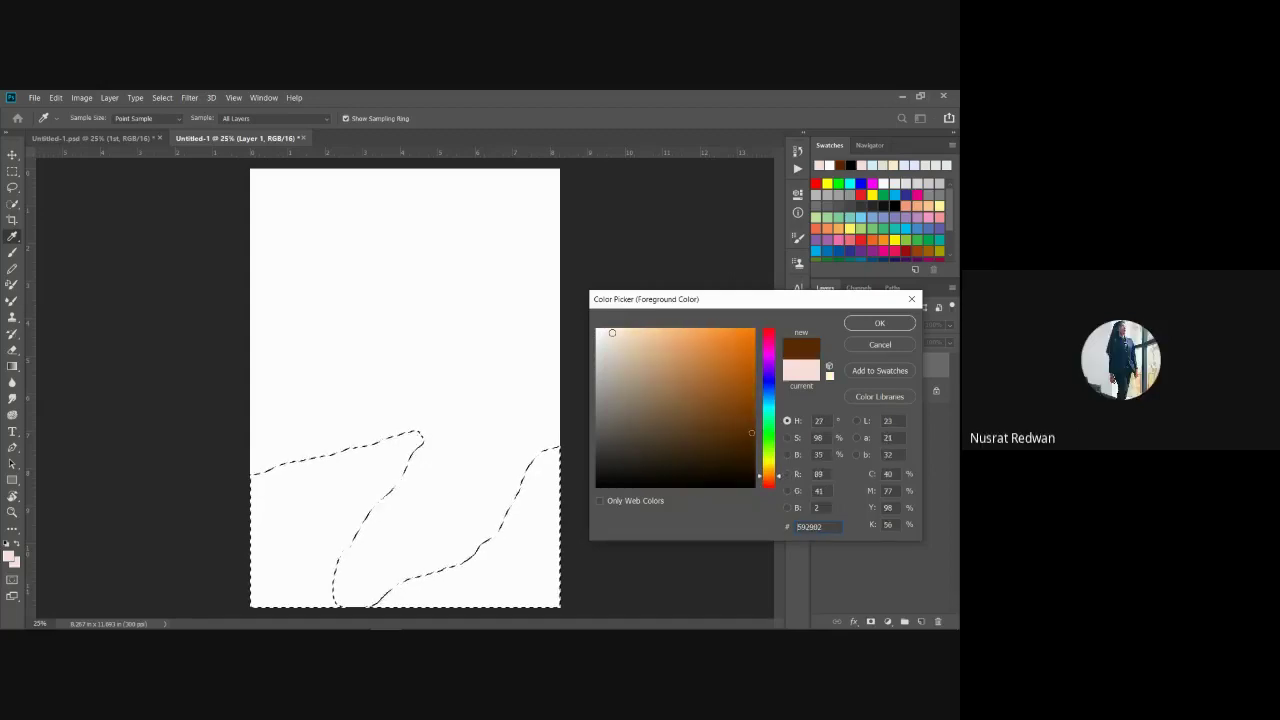
left_click(880, 344)
key("l")
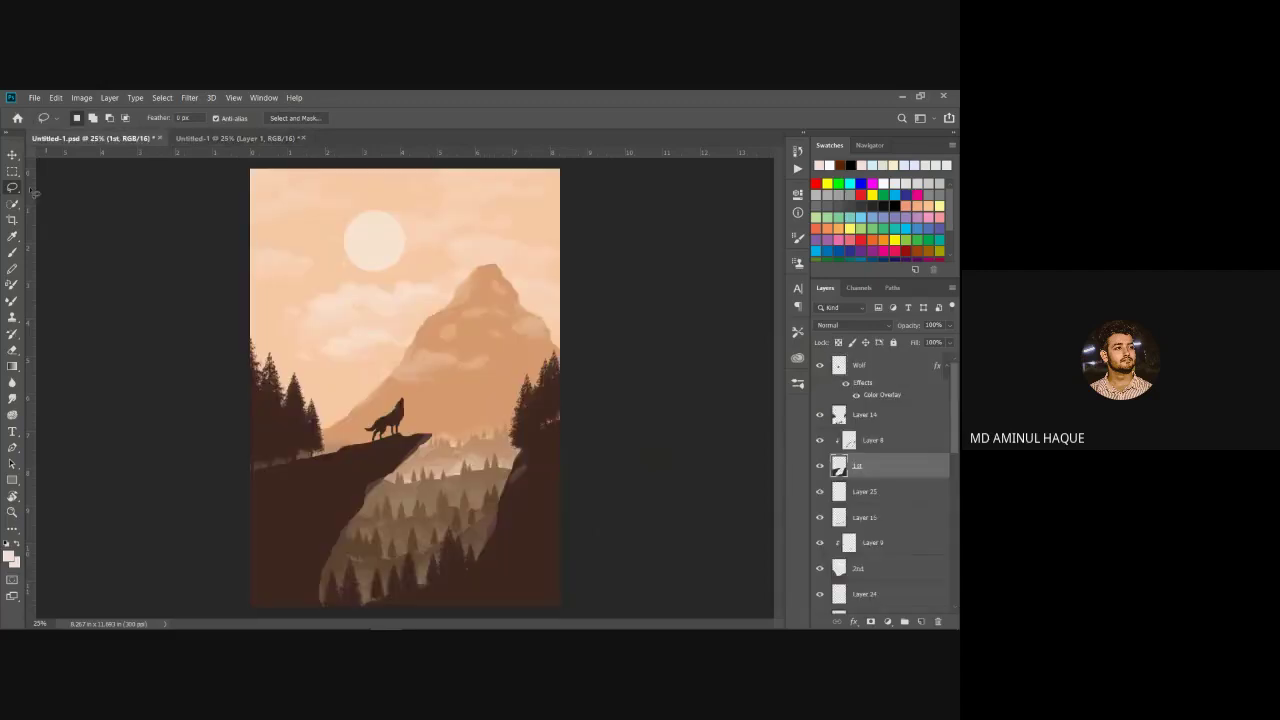
Step: Sample the finished artwork's dark brown cliff colour as foreground colour, fill the cliff selection on Layer 1 with it, and deselect
left_click(12, 236)
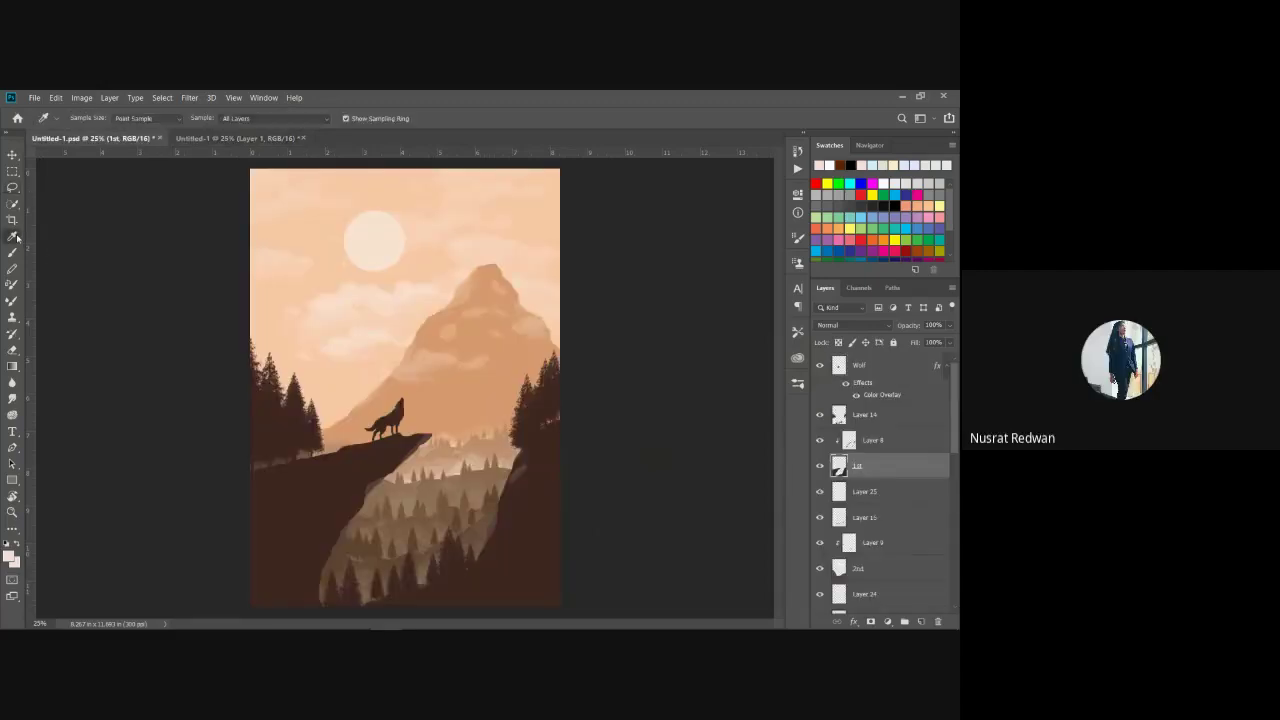
left_click(315, 504)
left_click(9, 556)
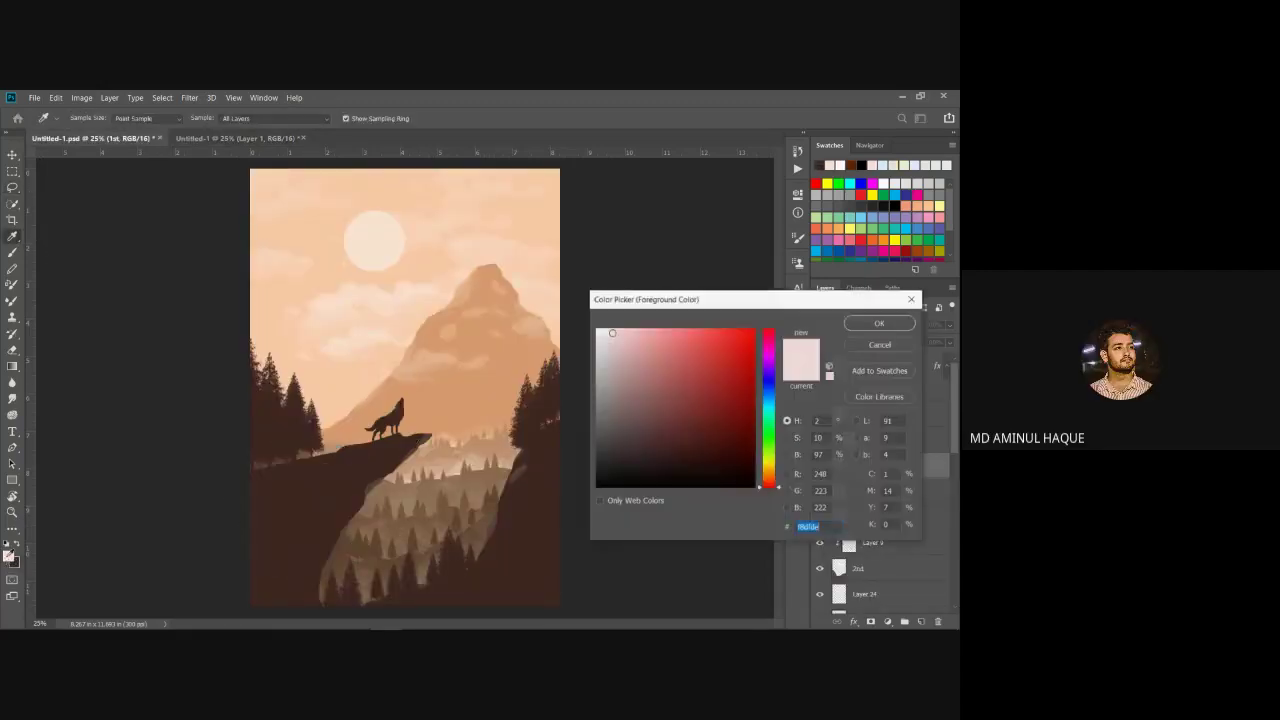
left_click(886, 346)
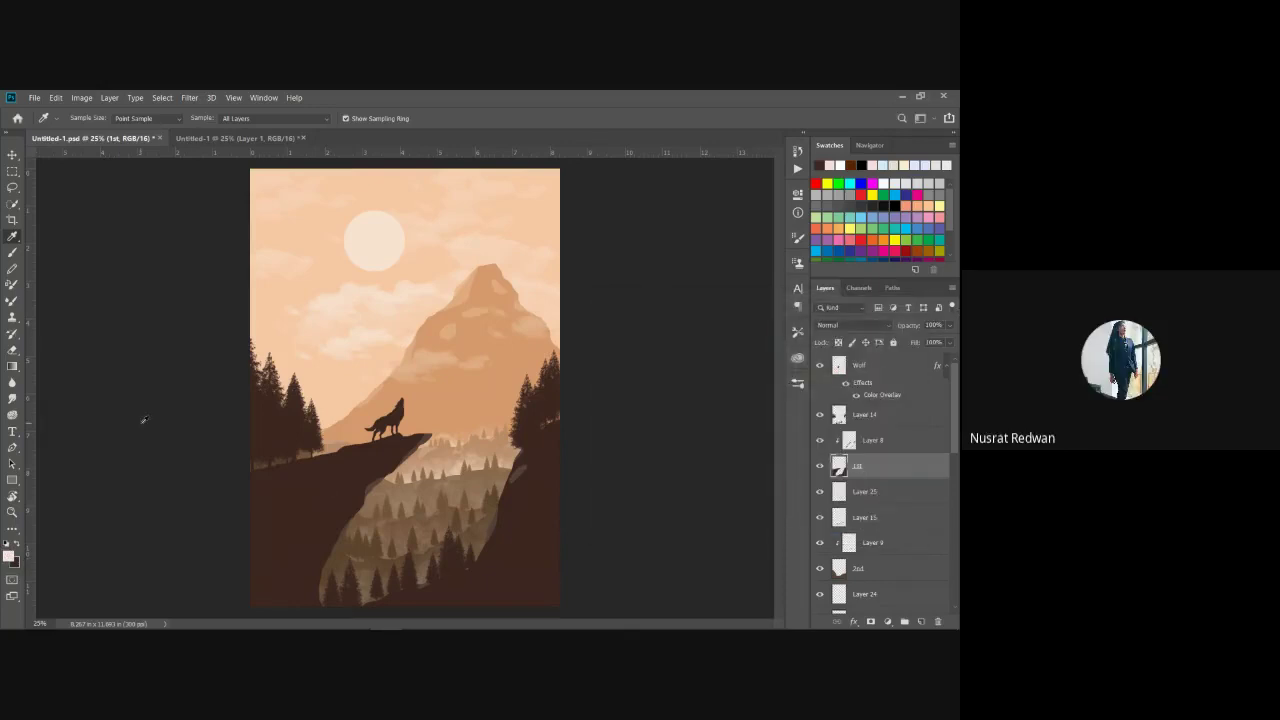
left_click(335, 469, "alt")
left_click(240, 138)
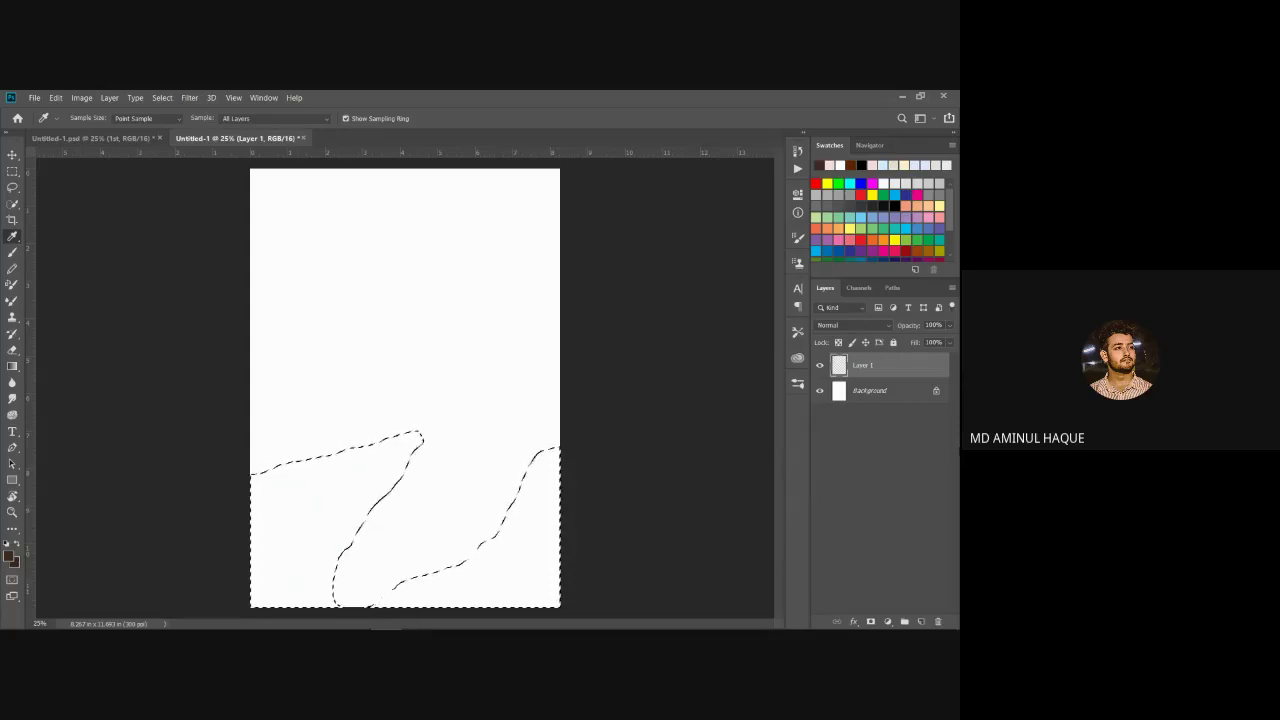
key("alt+BackSpace")
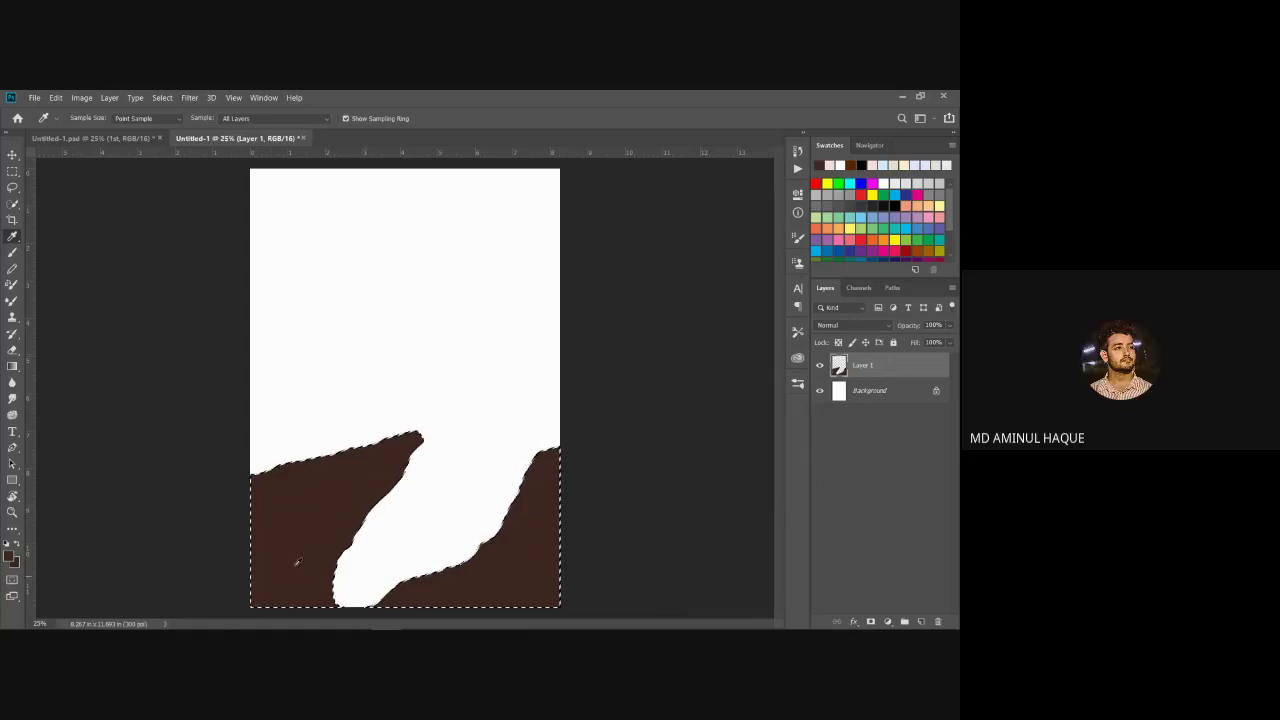
key("ctrl+d")
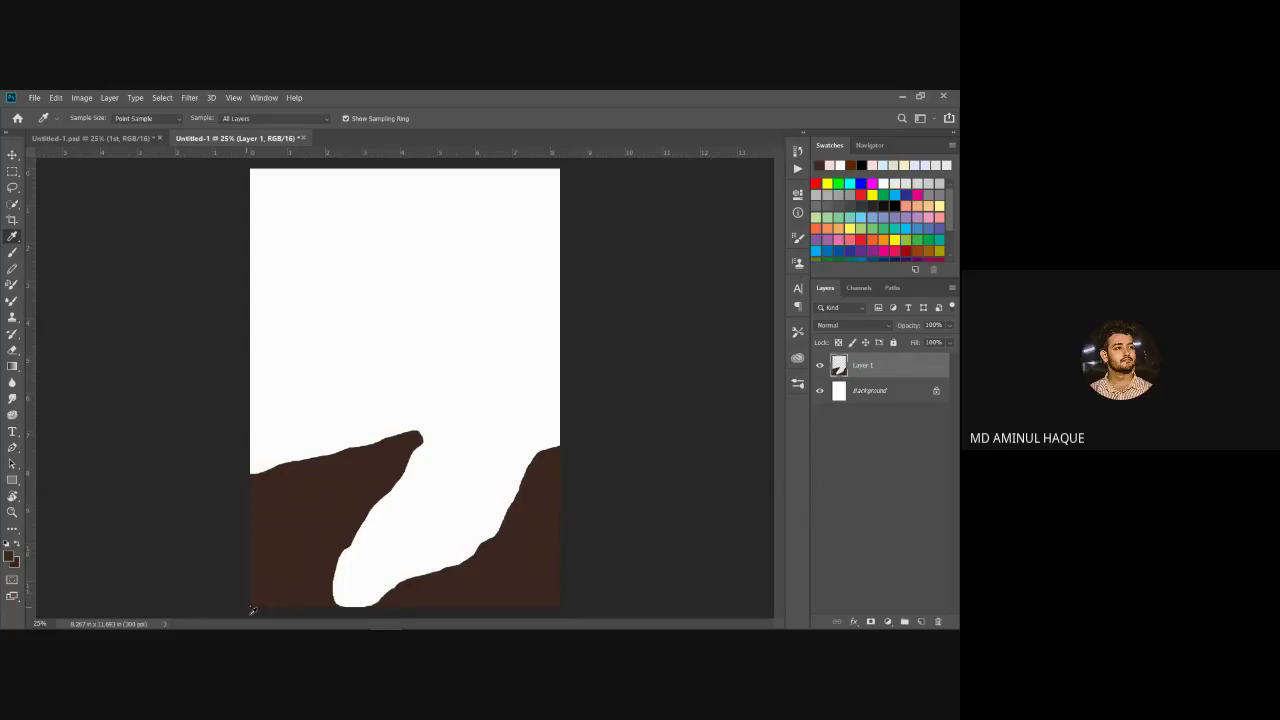
Step: Load Layer 1's cliff shapes as a selection and extend it with the Lasso around the page's lower-left corner
left_click(13, 155)
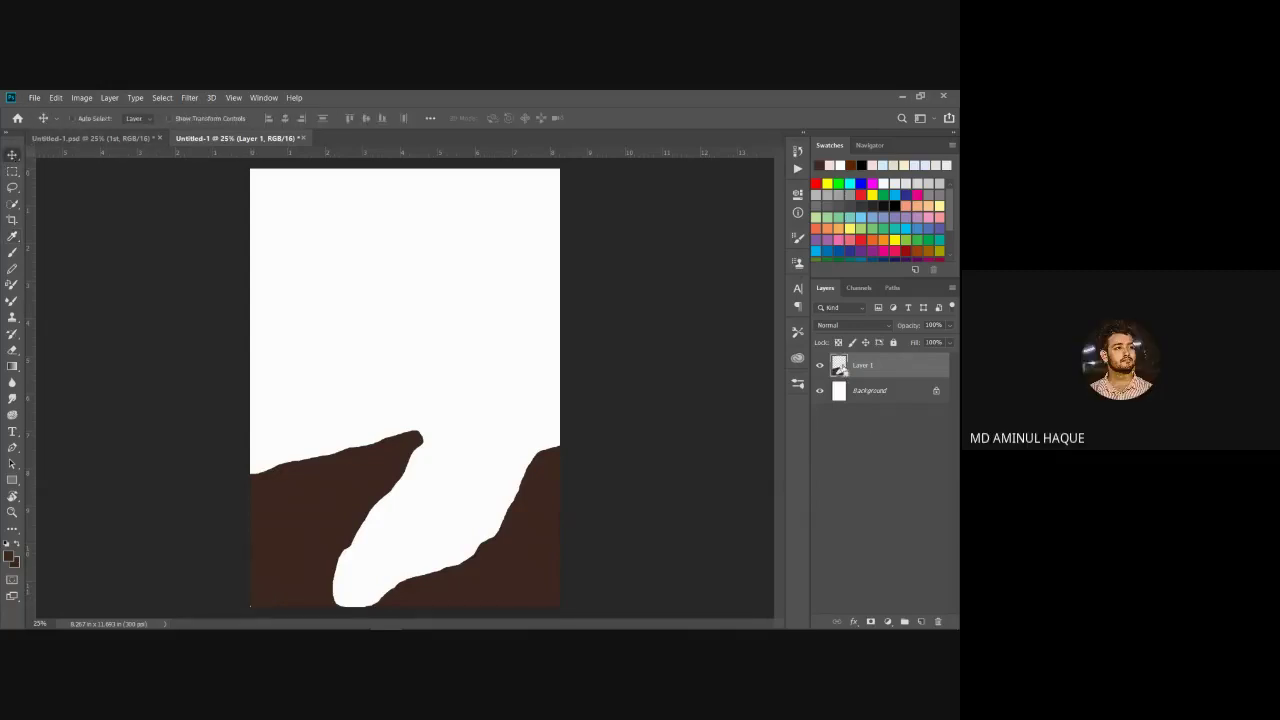
left_click(838, 367, "ctrl")
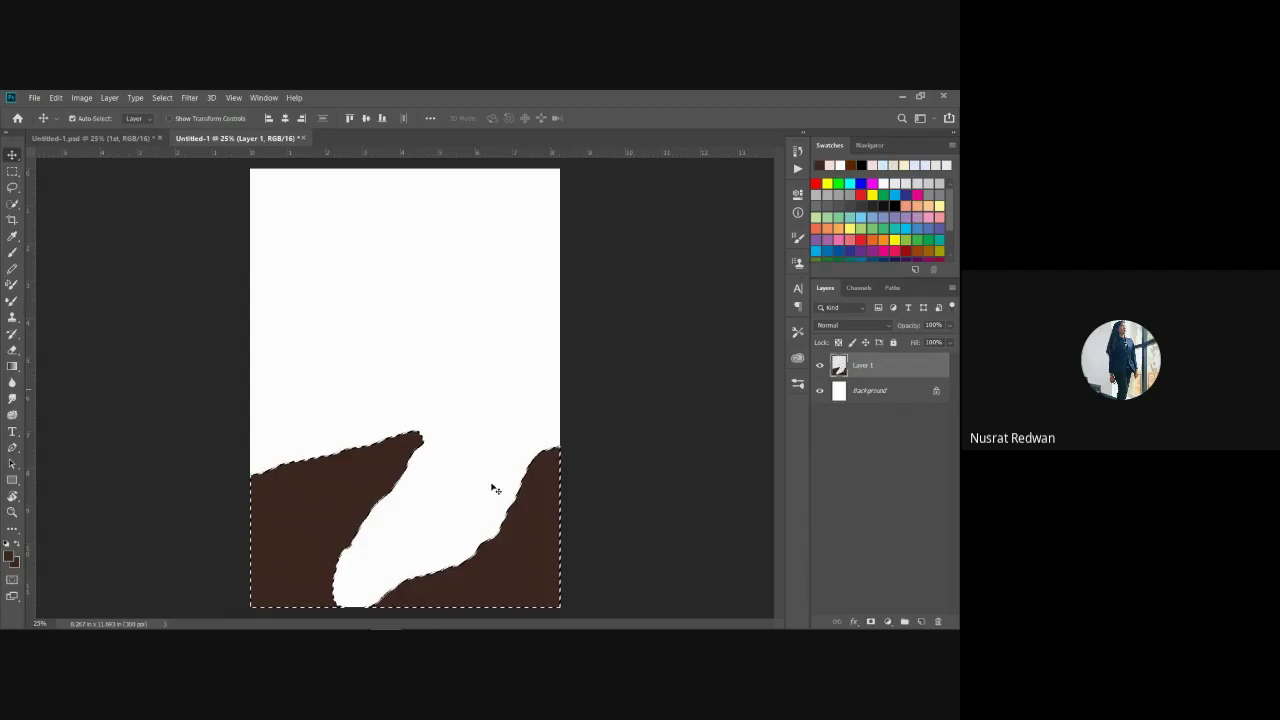
key("l")
left_click(251, 587)
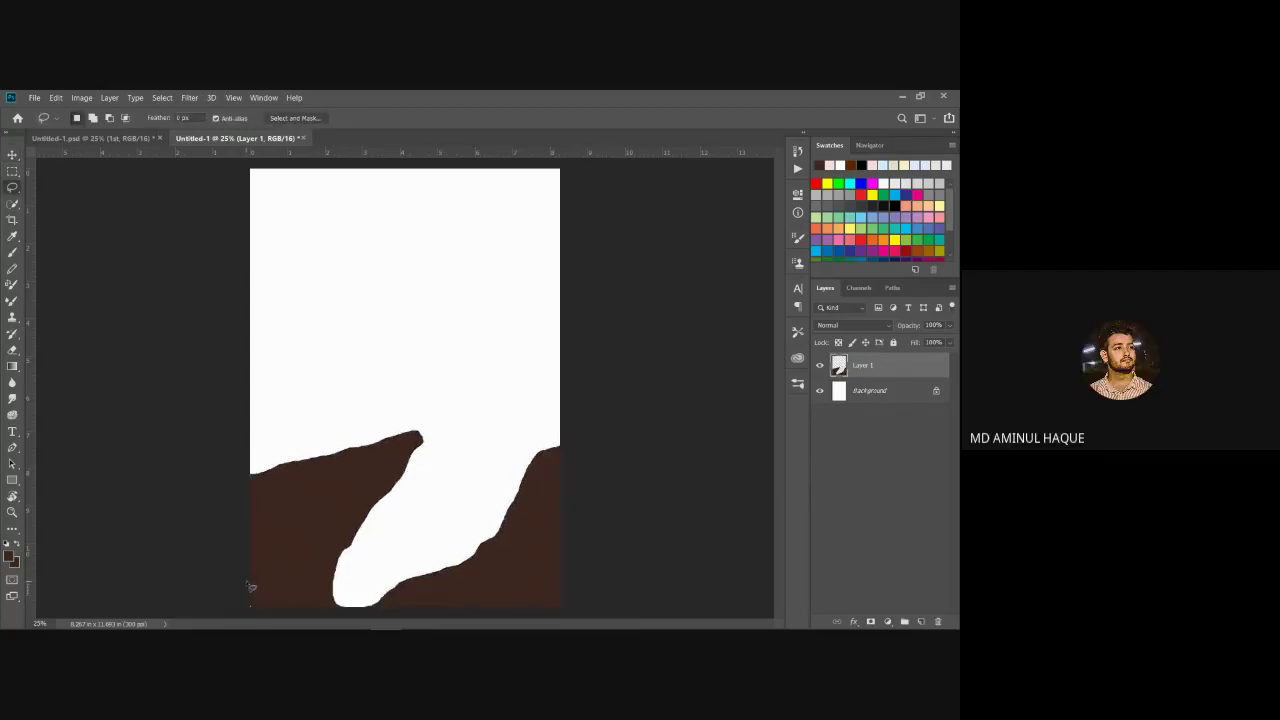
key("v")
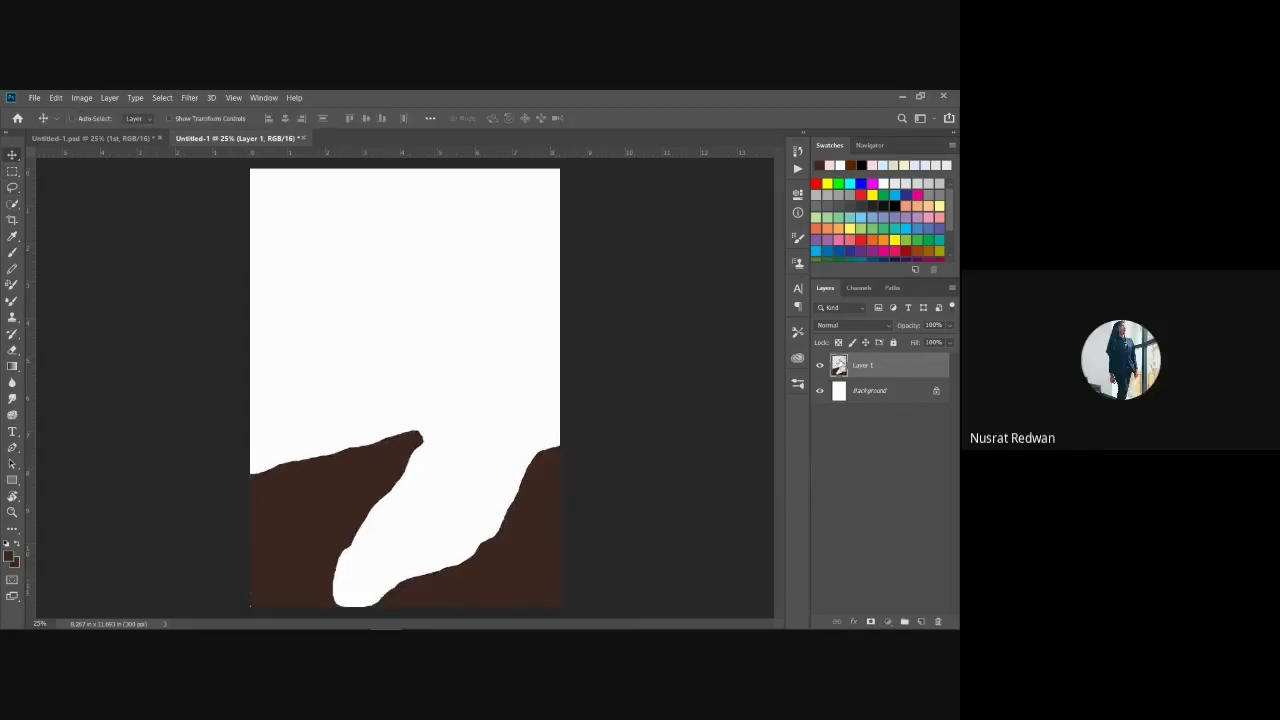
key("ctrl+z")
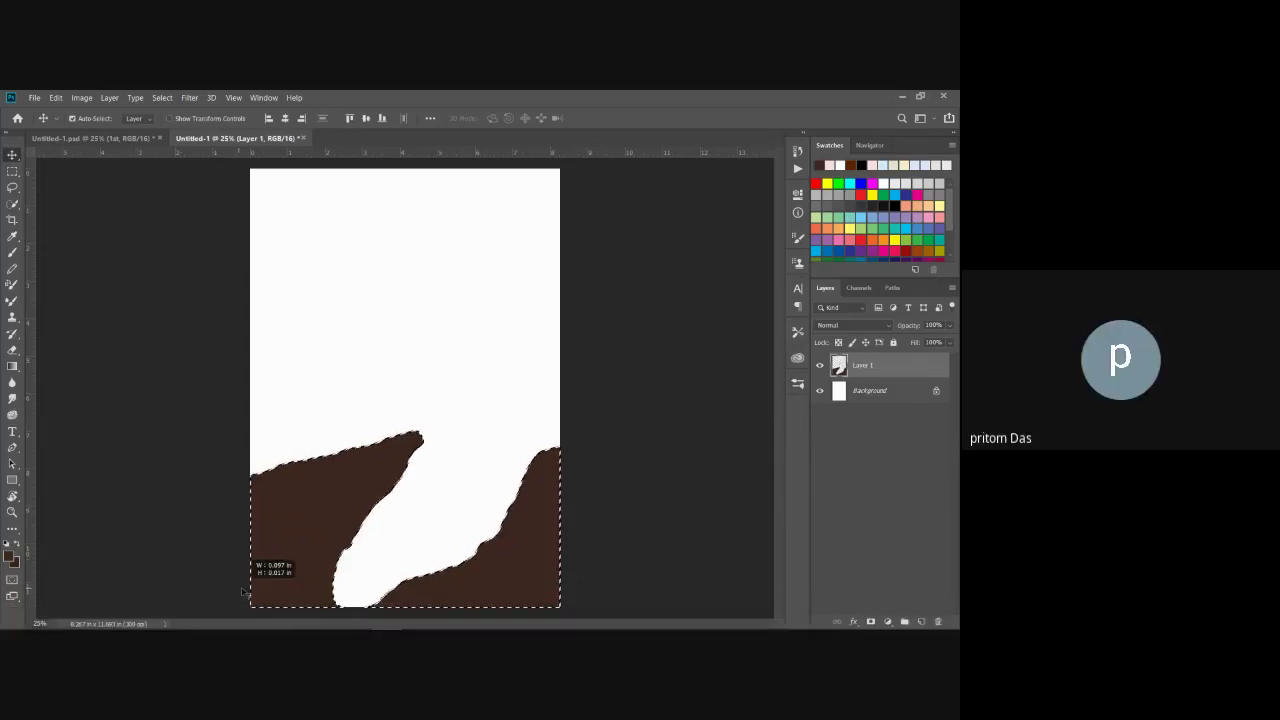
key("l")
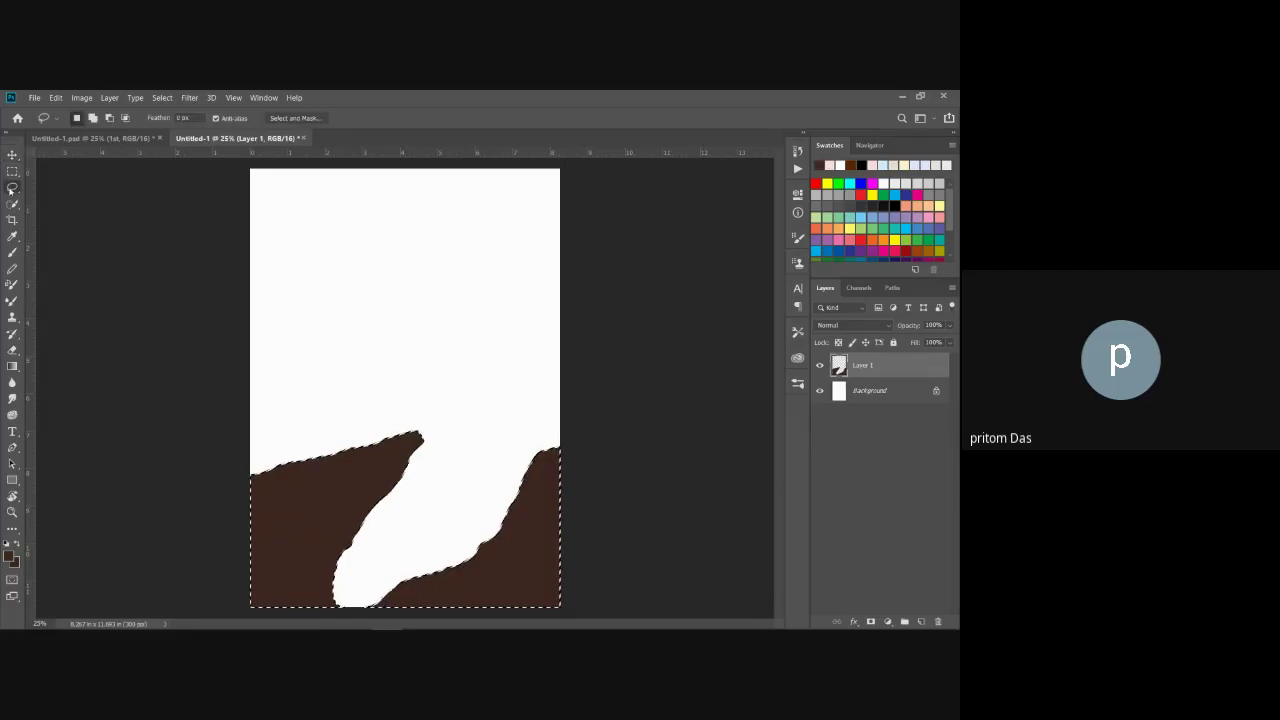
mouse_move(257, 597)
left_mouse_down()
mouse_move(276, 624)
mouse_move(233, 621)
mouse_move(226, 569)
left_mouse_up()
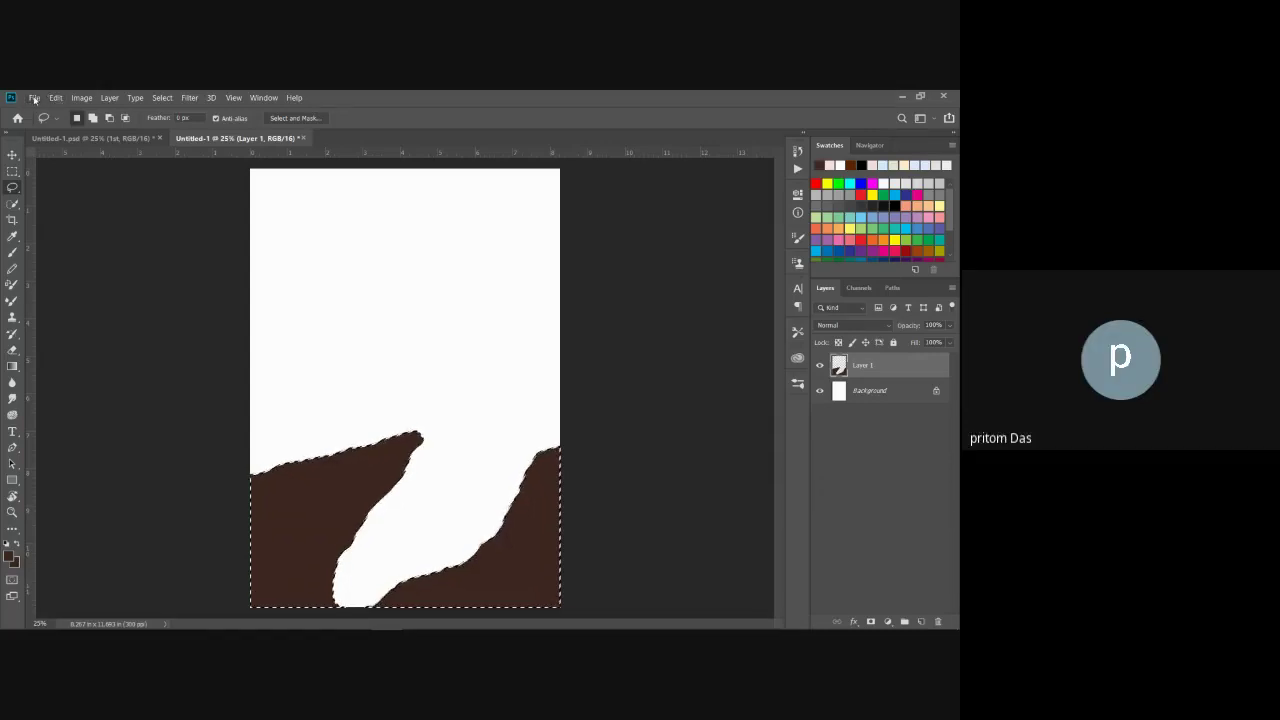
Step: Review the New Document presets and settings, and close the dialog without creating a document
left_click(33, 98)
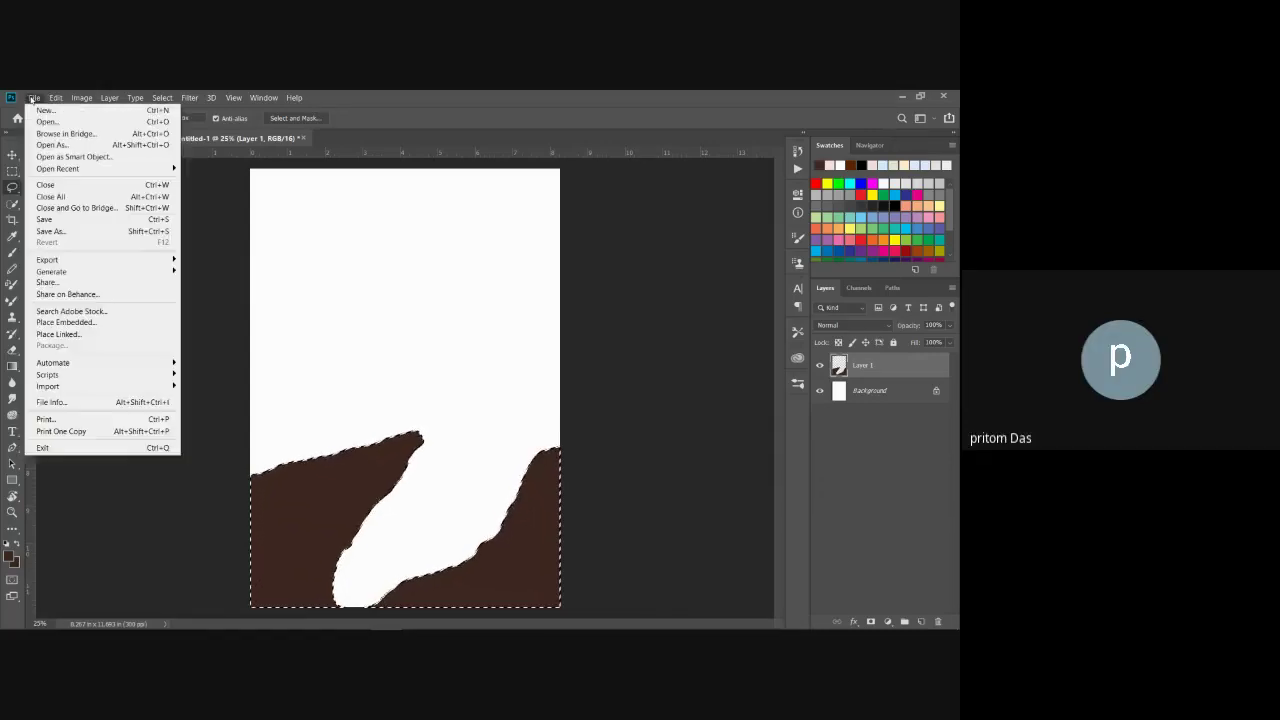
left_click(233, 98)
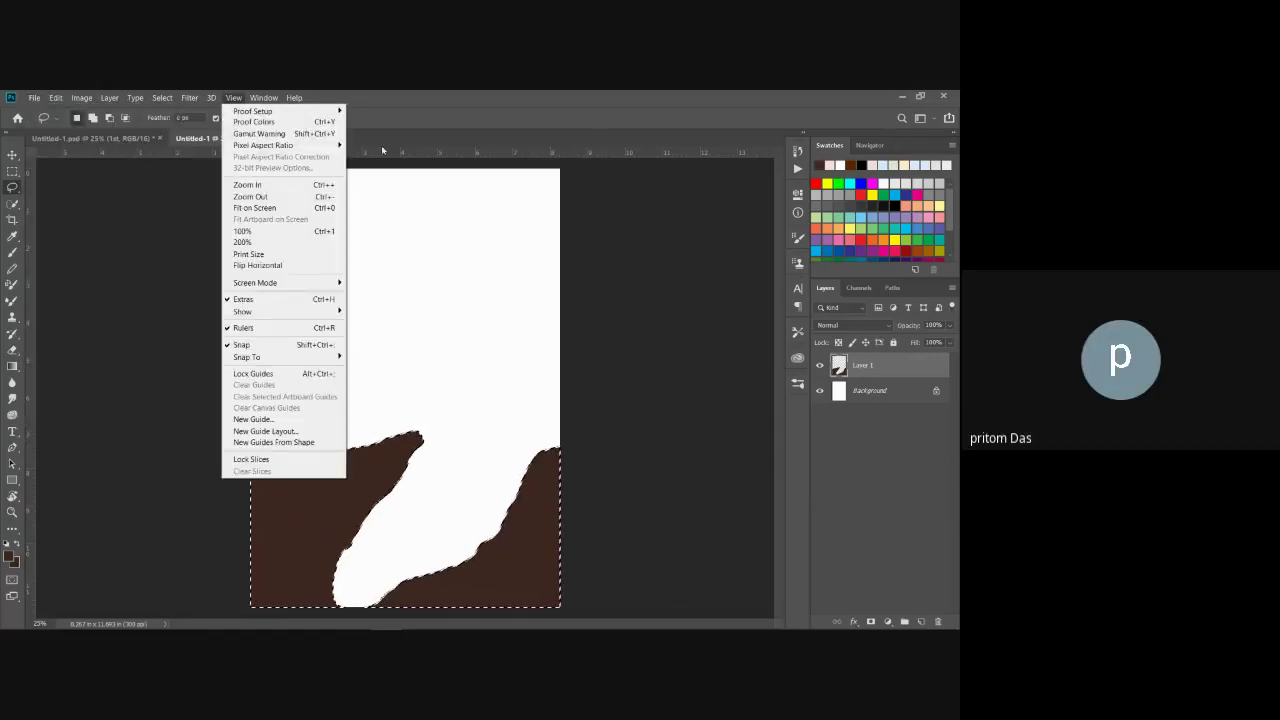
left_click(33, 98)
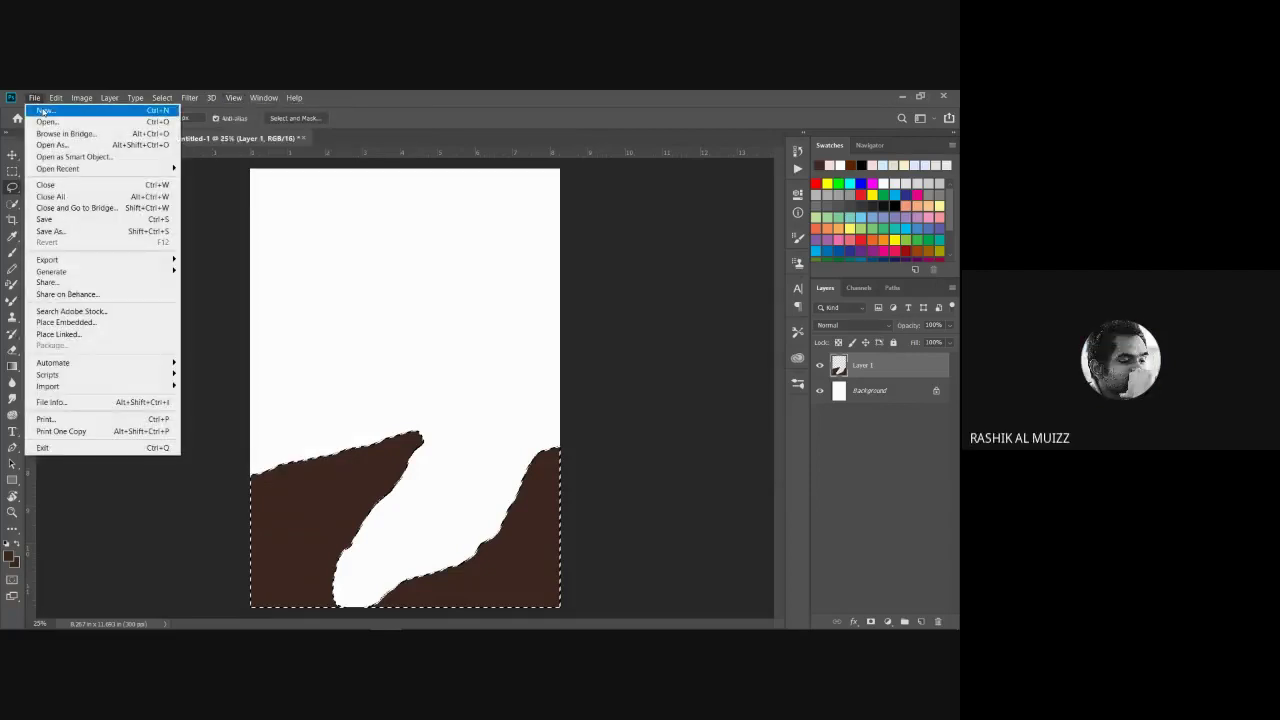
left_click(44, 111)
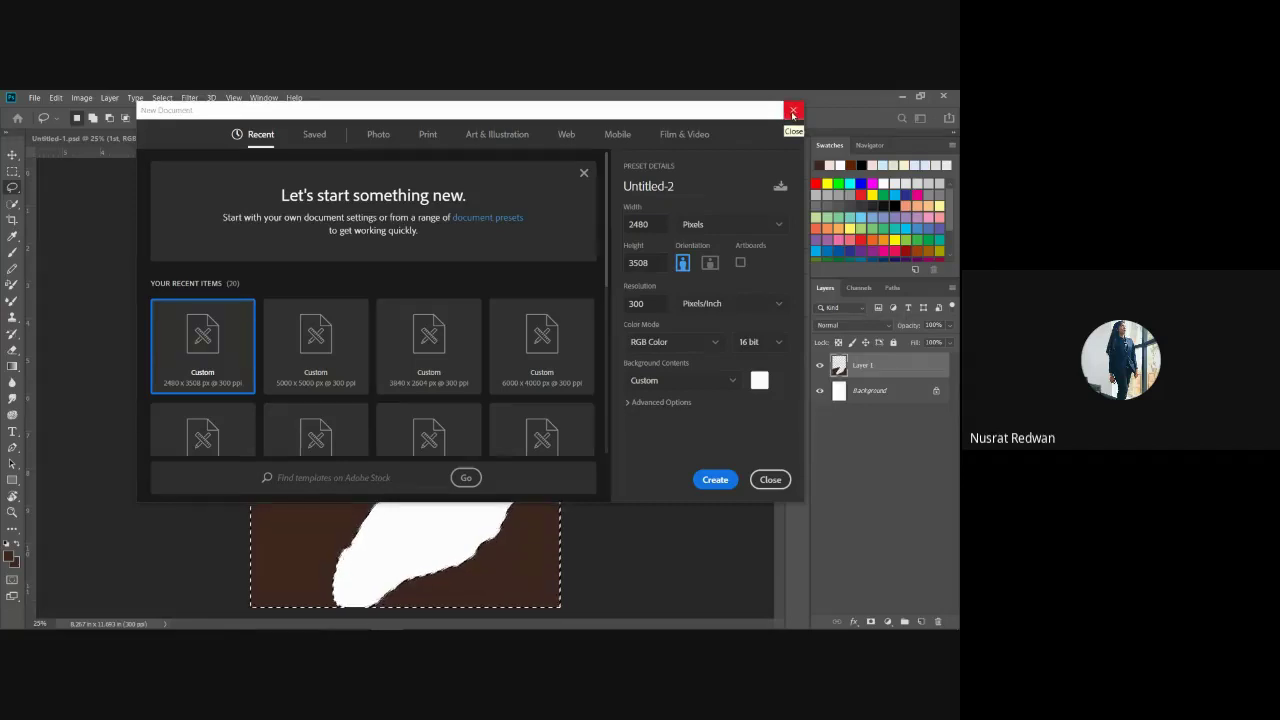
left_click(786, 479)
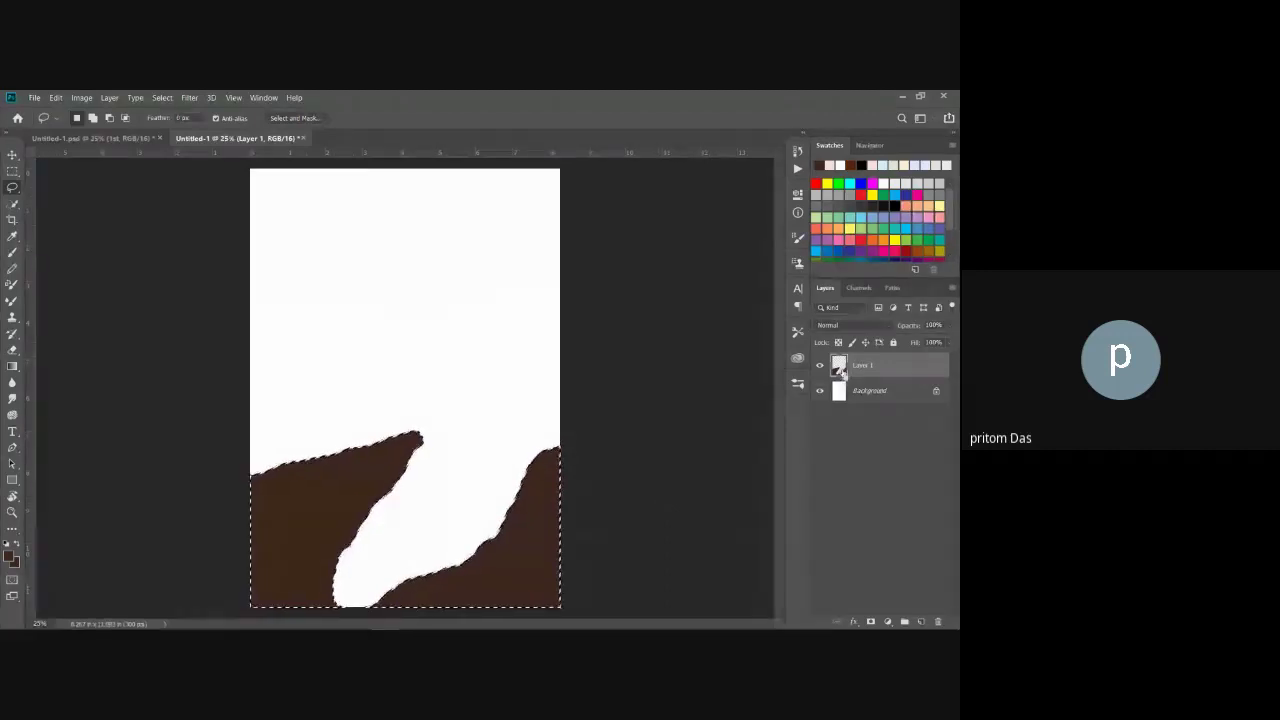
Step: Reload Layer 1's cliff shapes as a fresh selection and subtract a thin sliver from the left cliff's inner edge with the Lasso
key("ctrl+d")
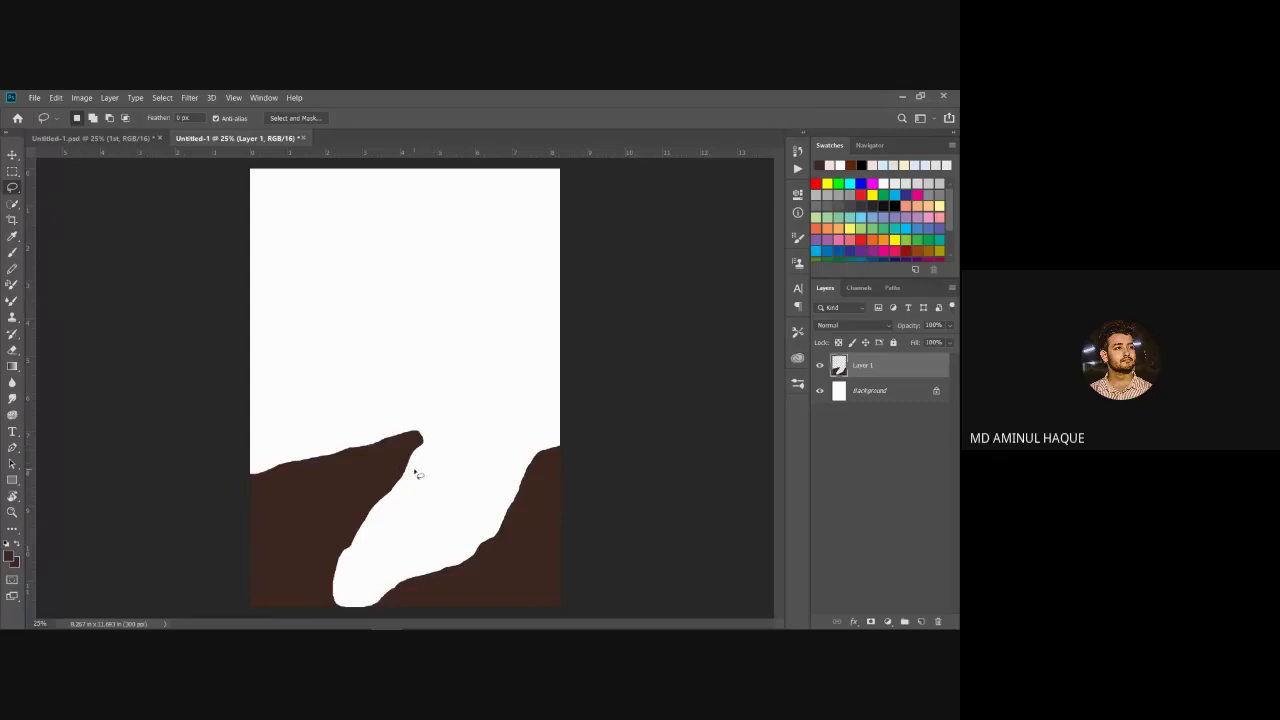
left_click(838, 368, "ctrl")
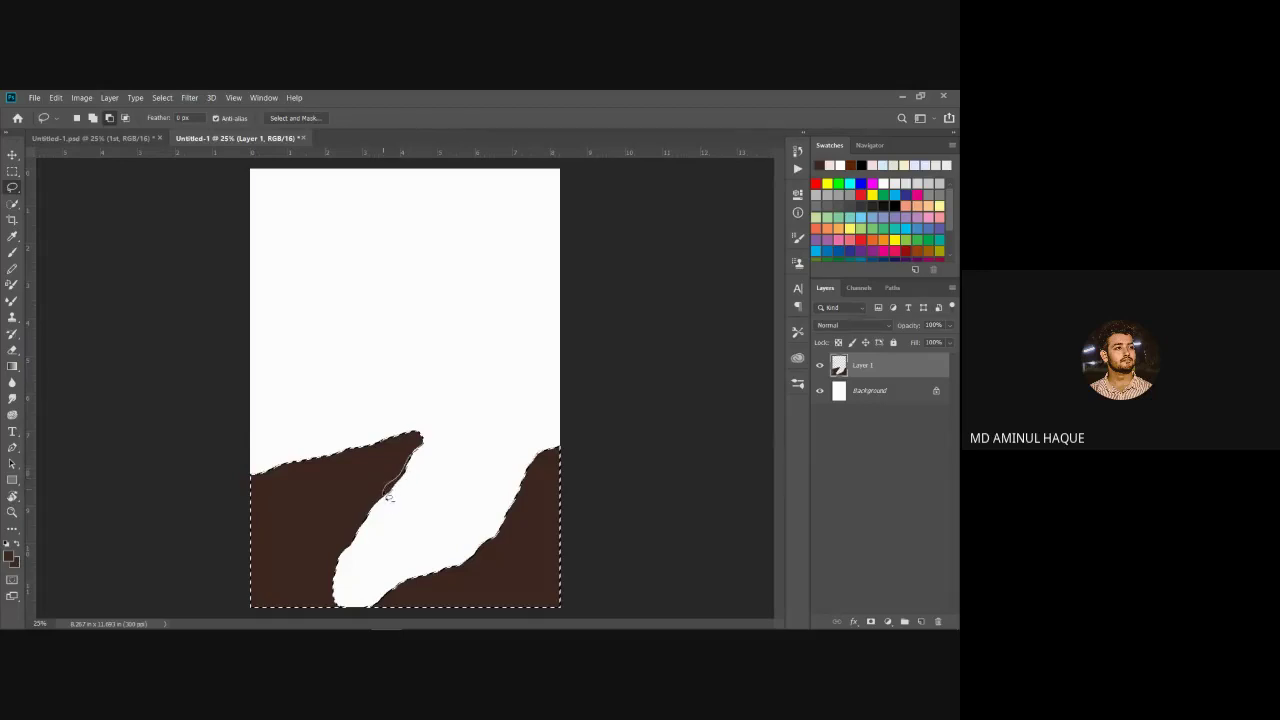
mouse_move(400, 510)
left_mouse_down()
mouse_move(445, 462)
mouse_move(418, 450)
mouse_move(430, 450)
left_mouse_up()
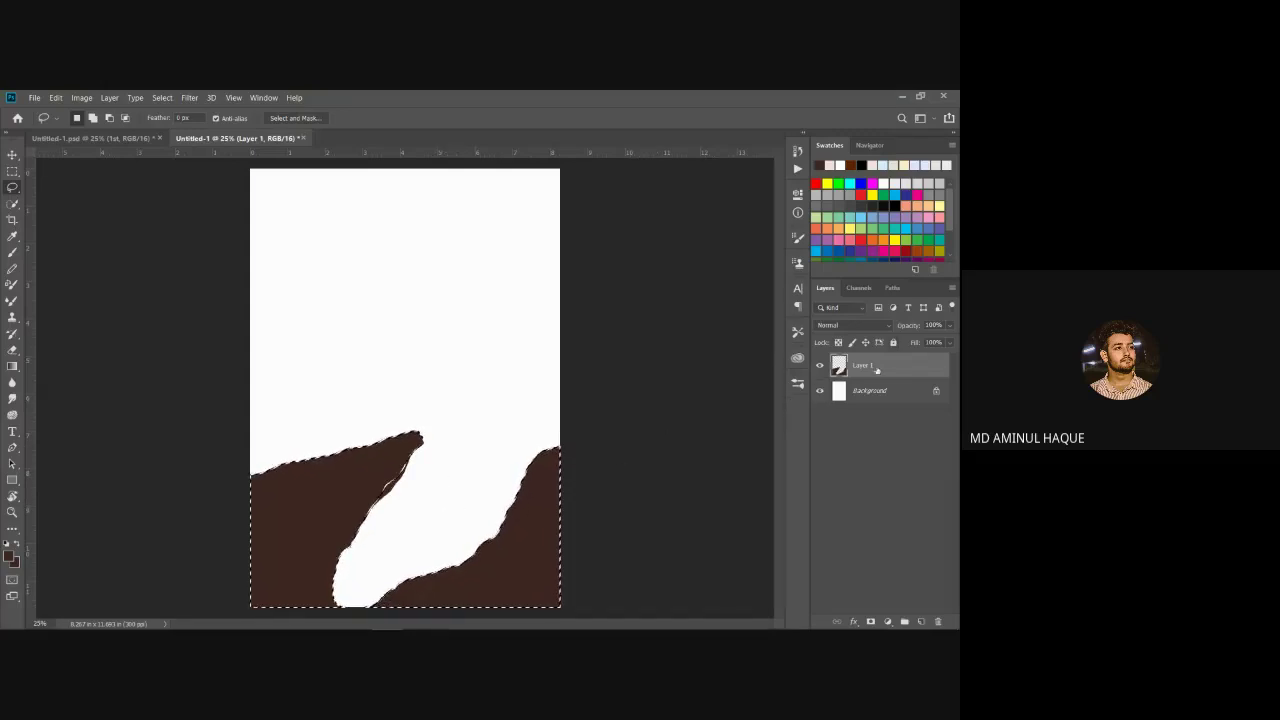
Step: Replace Layer 1 with a new empty layer, fill the corrected cliff selection with the dark brown, and deselect
left_click_drag(877, 370, 937, 621)
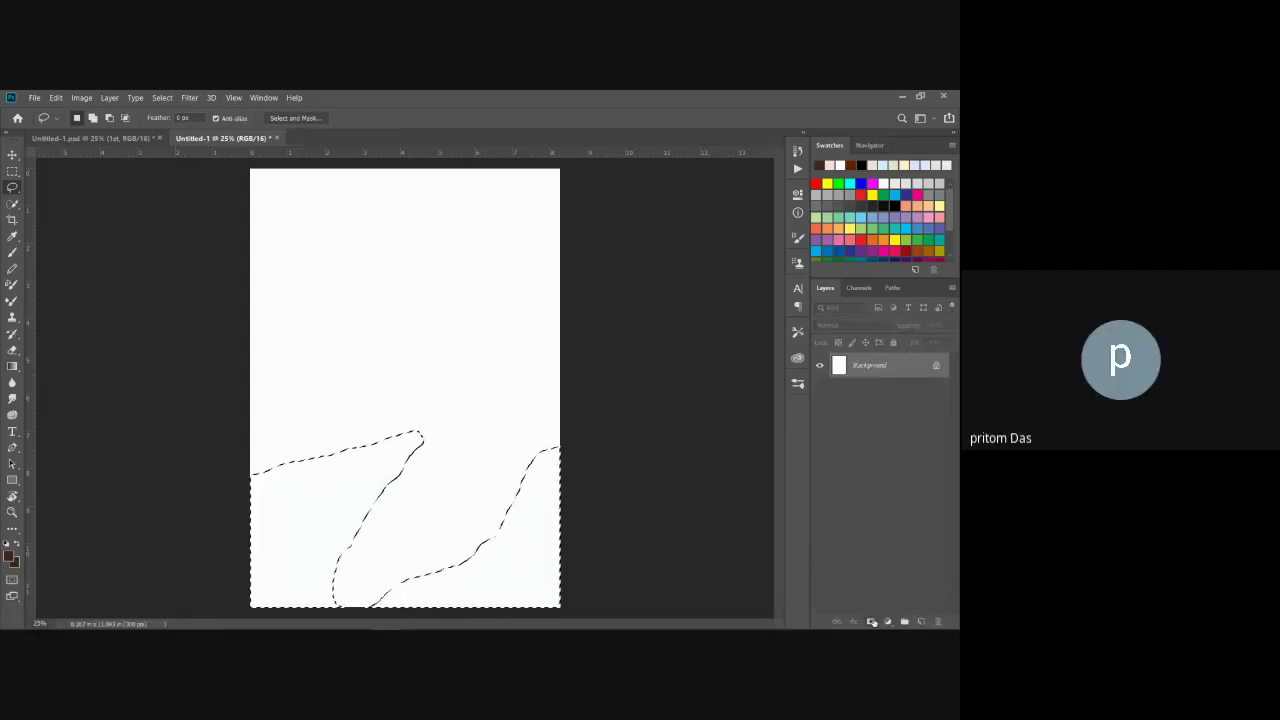
left_click(924, 621)
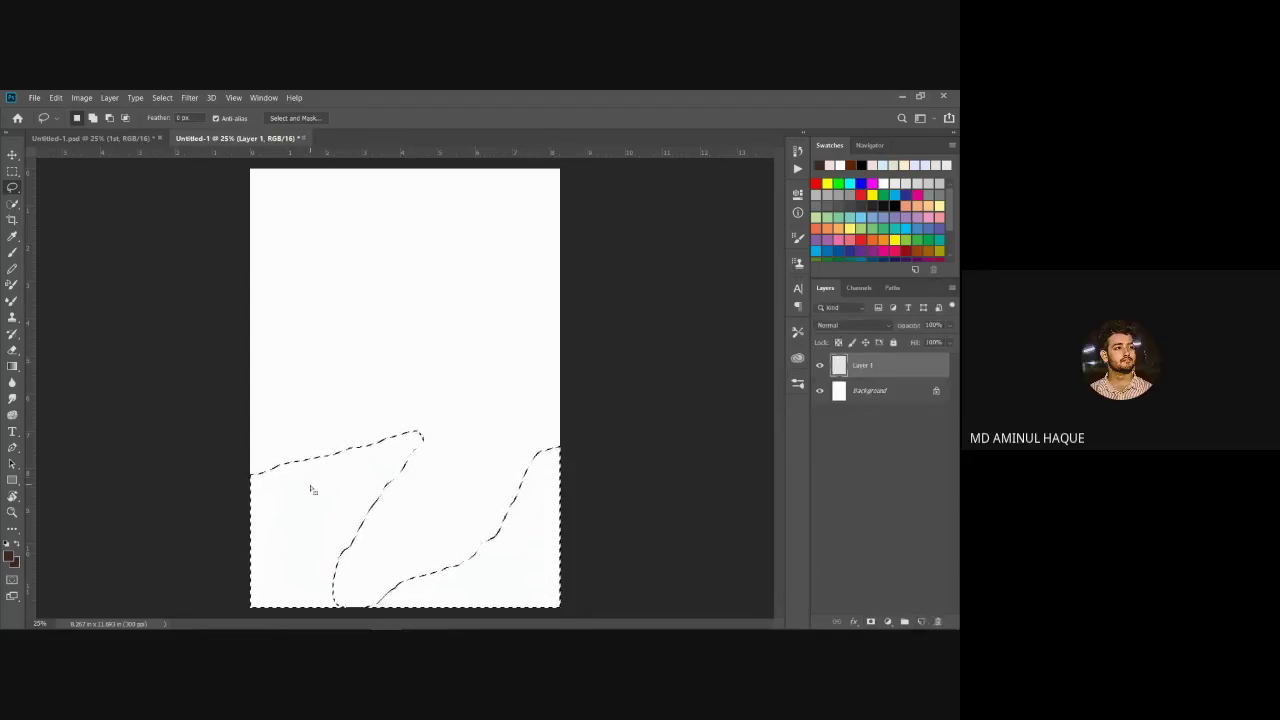
key("alt+BackSpace")
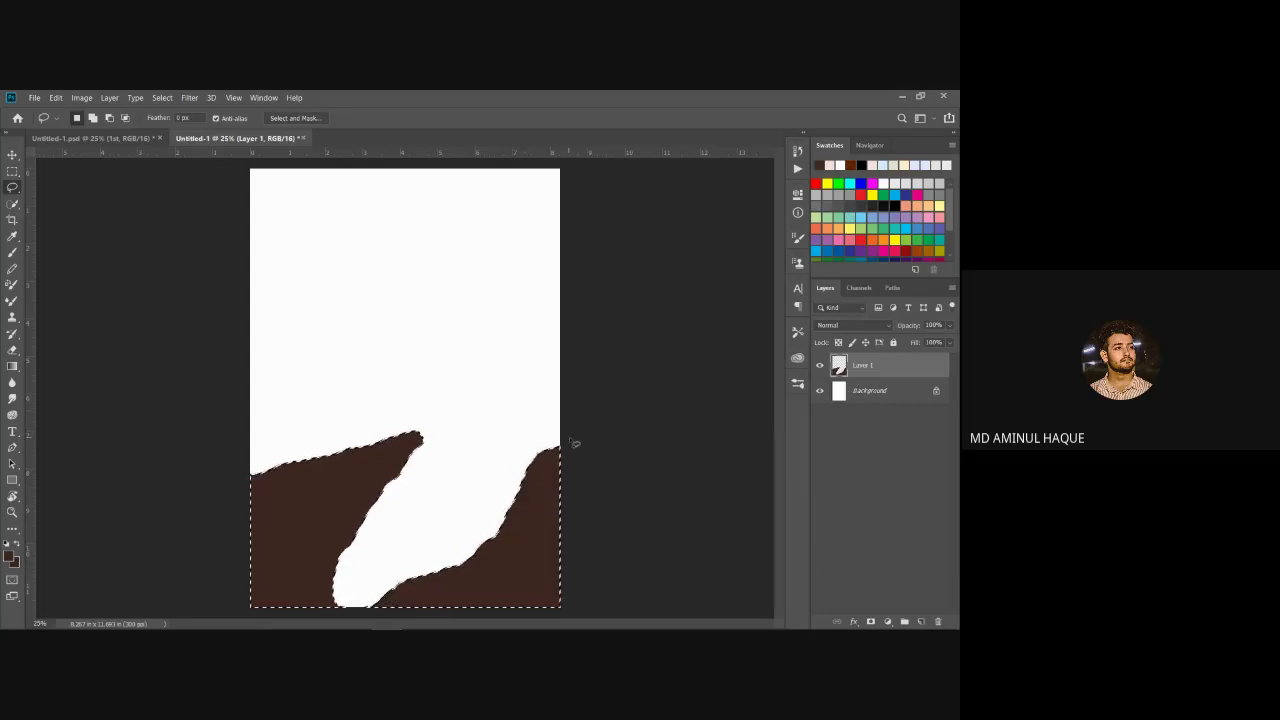
key("ctrl+d")
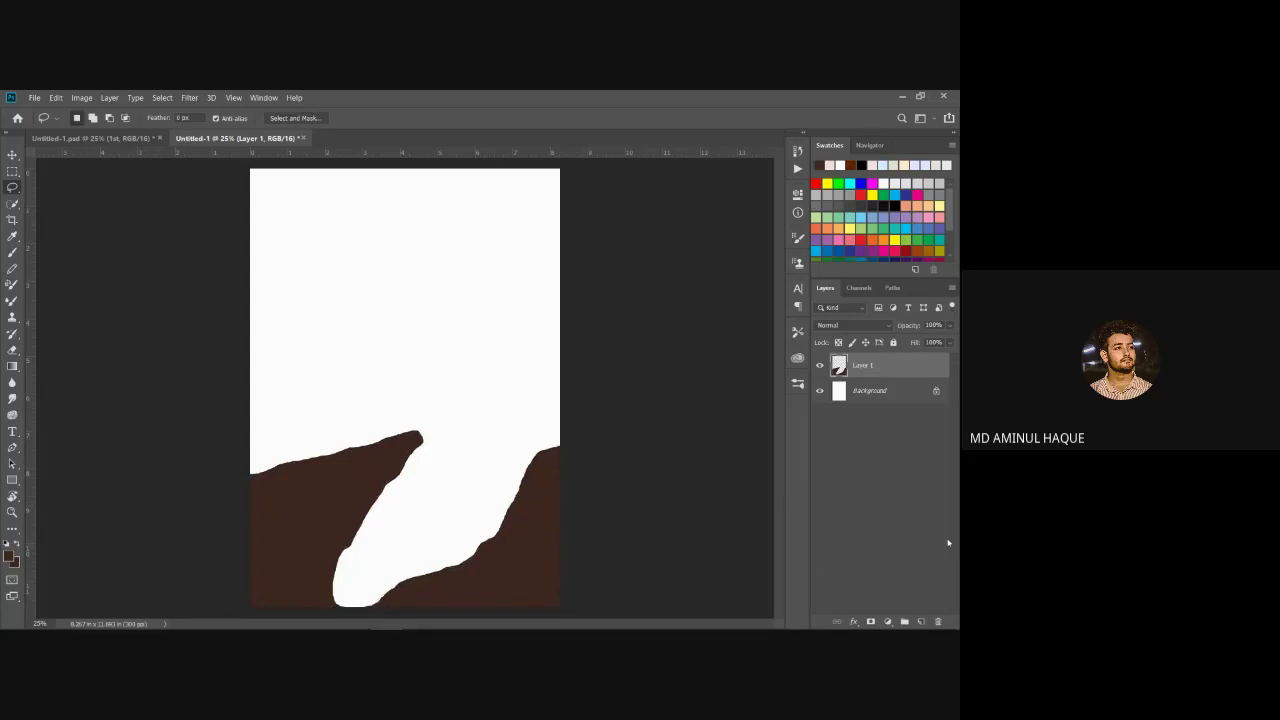
left_click(923, 622)
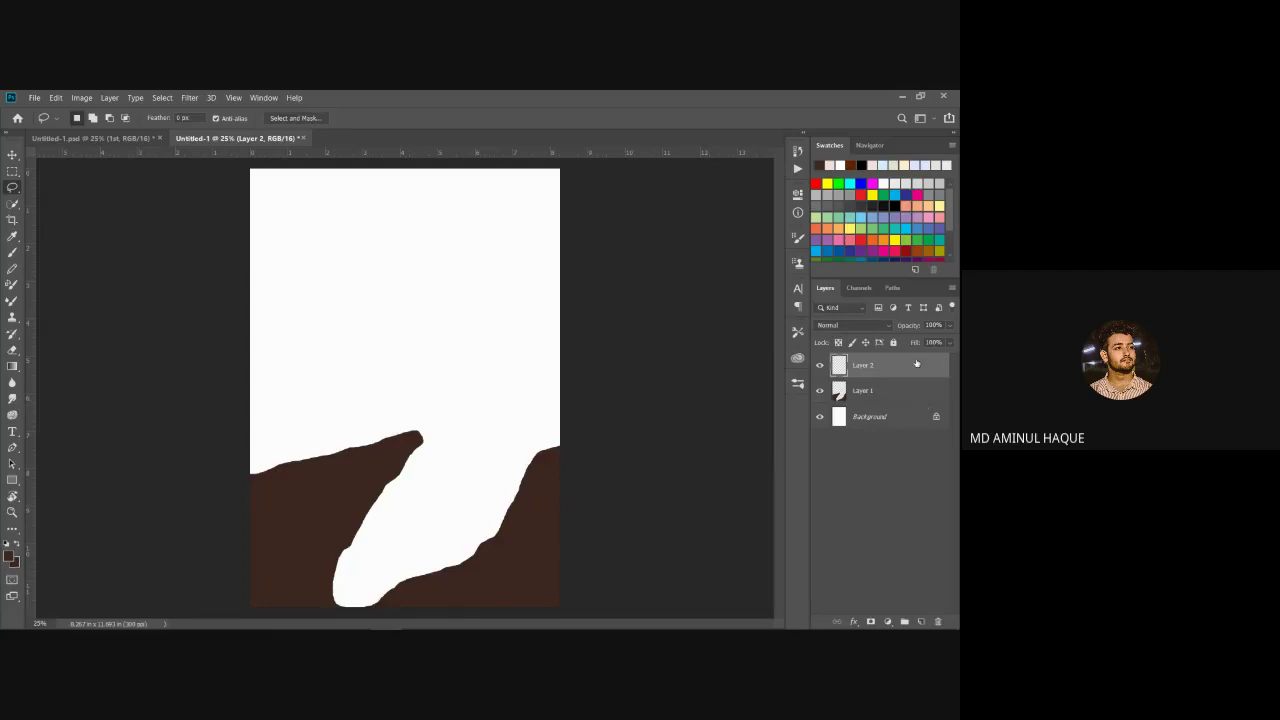
left_click_drag(916, 364, 907, 390)
key("Delete")
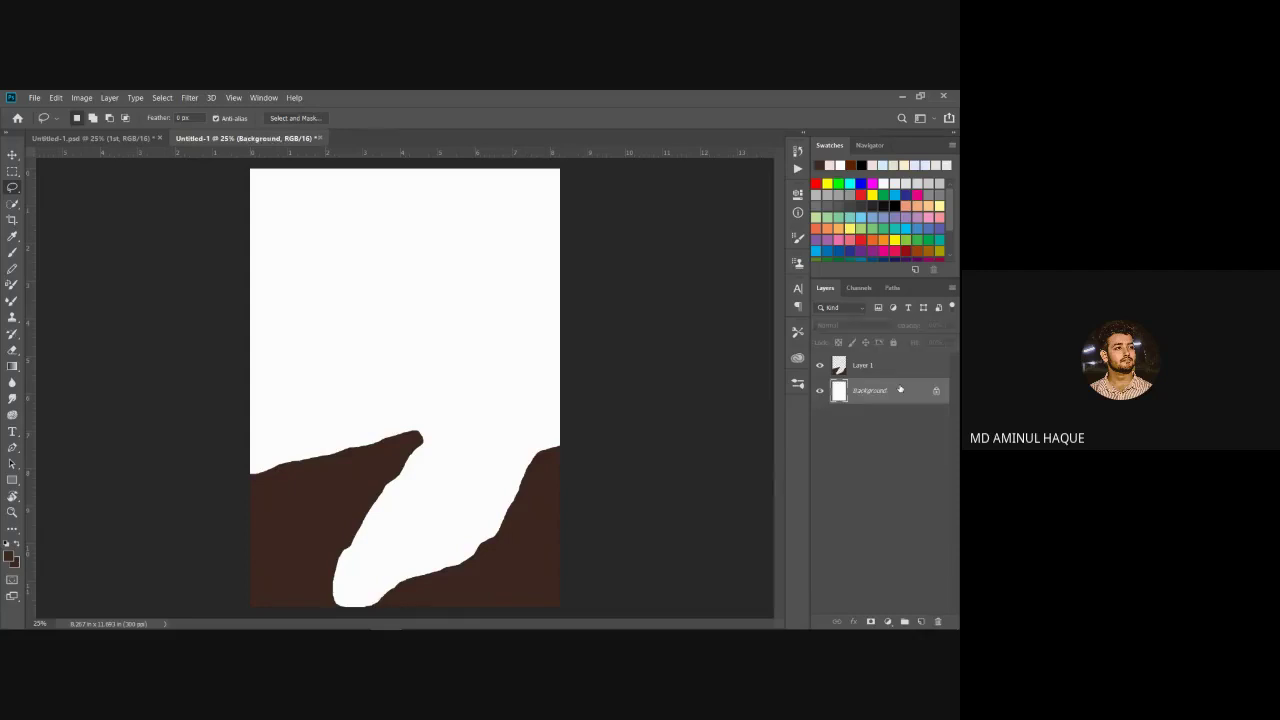
Step: Add an empty layer between the Background and the cliff layer, and switch to the finished artwork for reference
left_click(921, 622)
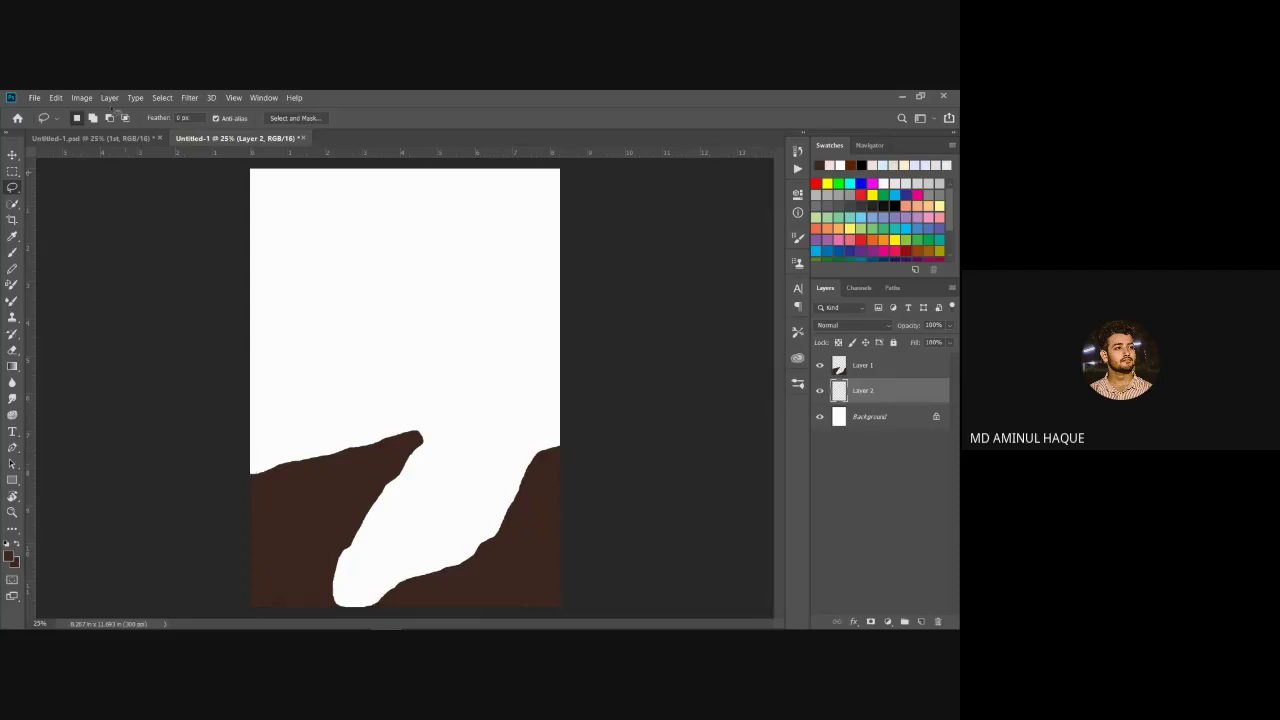
left_click(118, 139)
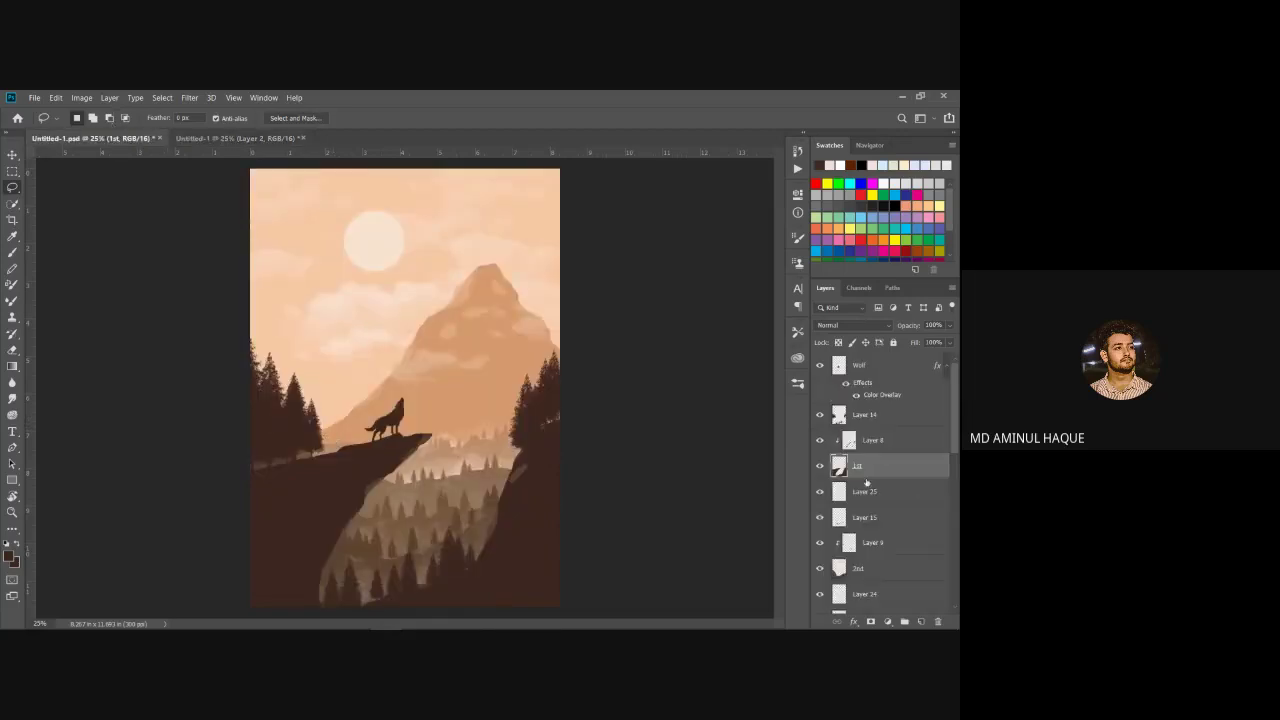
Step: Hide the pine tree layer in the finished artwork, and outline the second hill layer across the new document with the Lasso
left_click(821, 415)
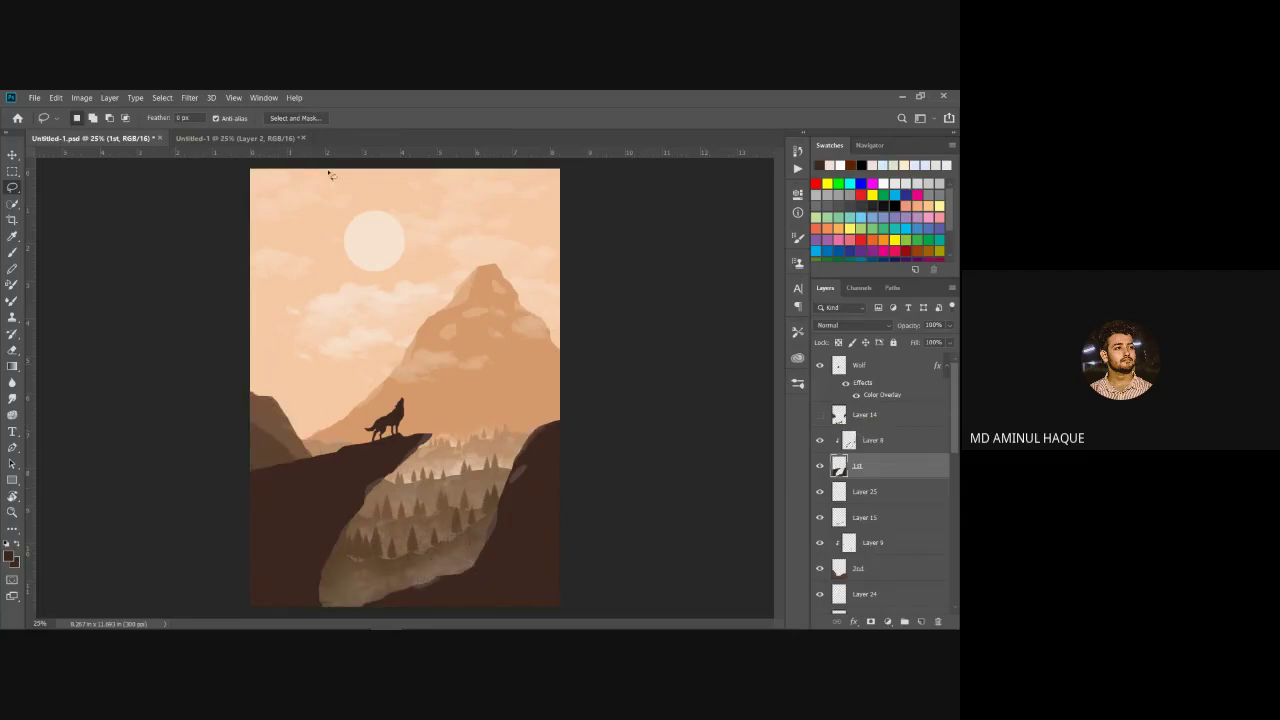
left_click(236, 138)
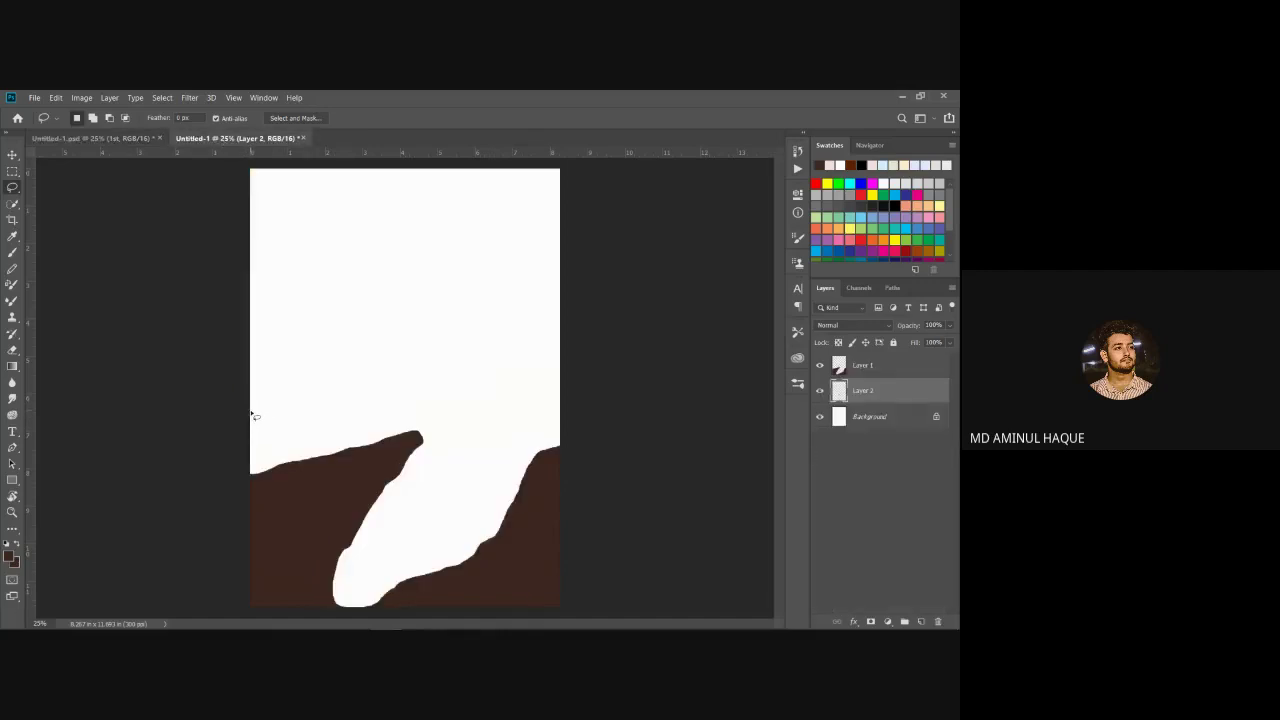
mouse_move(250, 416)
left_mouse_down()
mouse_move(282, 439)
mouse_move(327, 526)
mouse_move(362, 556)
mouse_move(530, 499)
mouse_move(561, 502)
mouse_move(581, 523)
mouse_move(592, 573)
mouse_move(565, 607)
mouse_move(290, 607)
mouse_move(214, 560)
mouse_move(222, 421)
left_mouse_up()
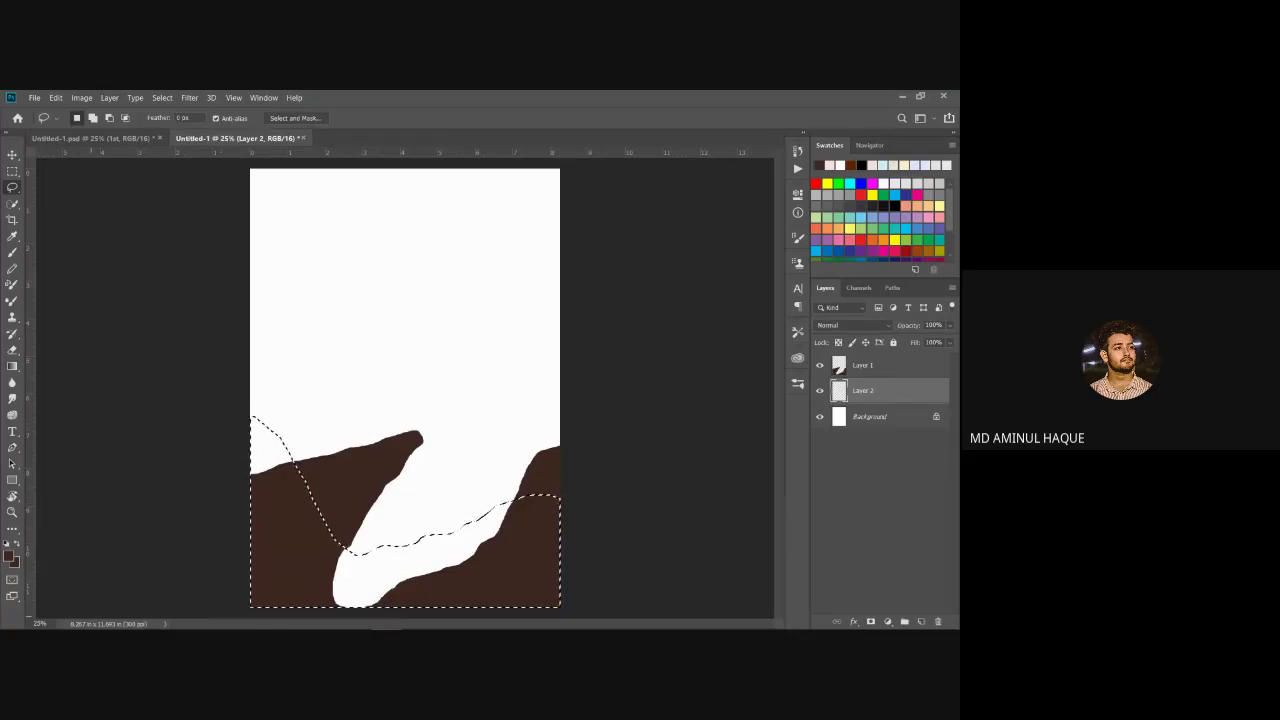
Step: Lighten the foreground brown to 38% brightness (603c36), fill the hill selection on Layer 2 with it, and deselect
left_click(10, 556)
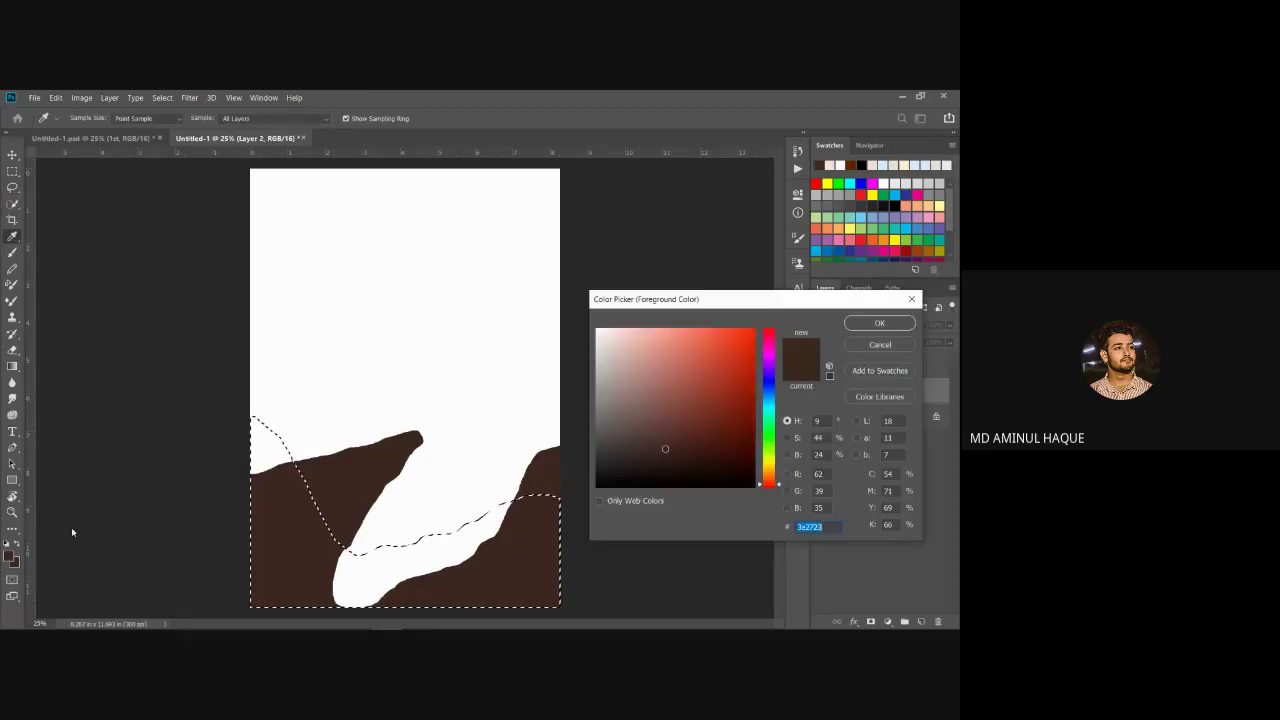
left_click(787, 454)
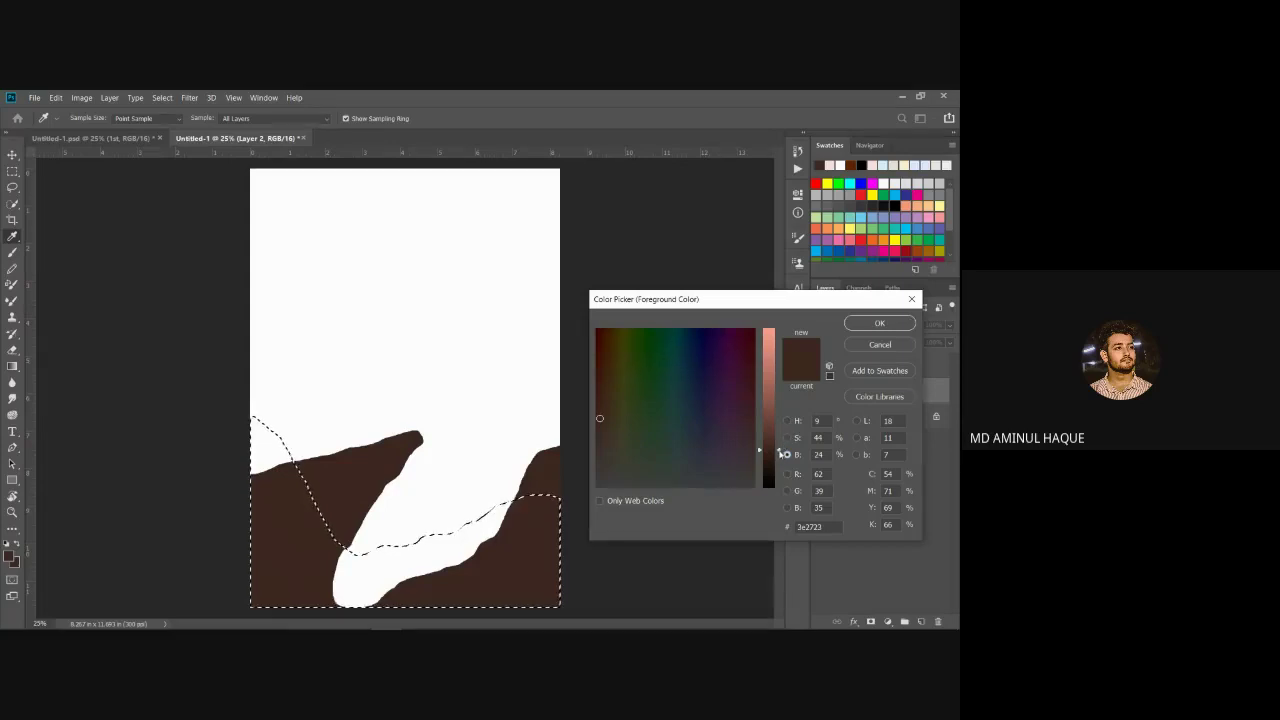
left_click_drag(784, 454, 784, 455)
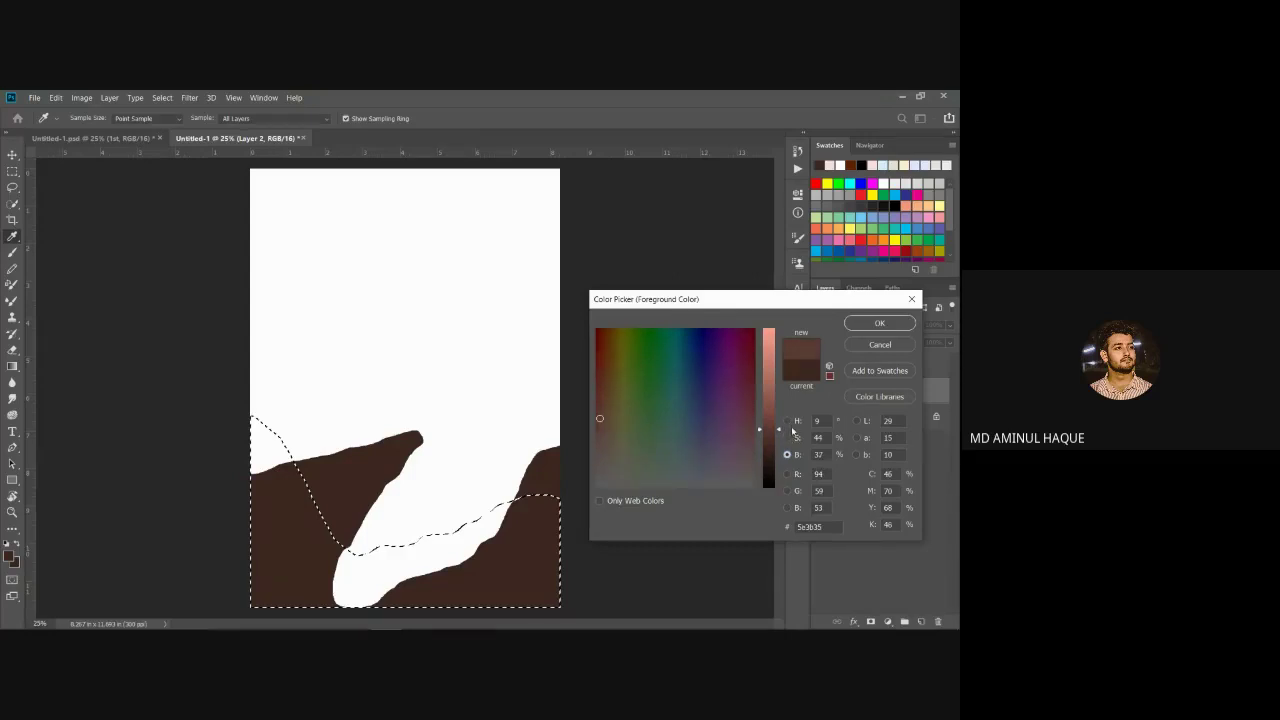
left_click(866, 323)
key("l")
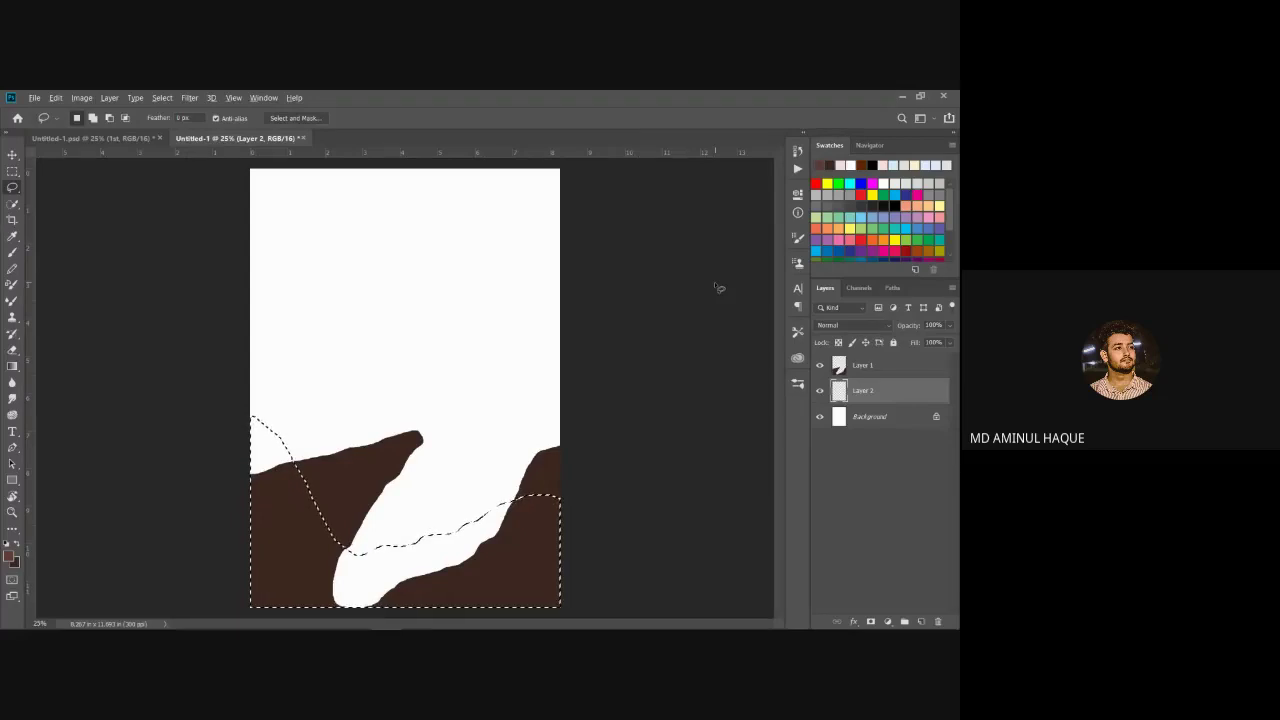
key("alt+BackSpace")
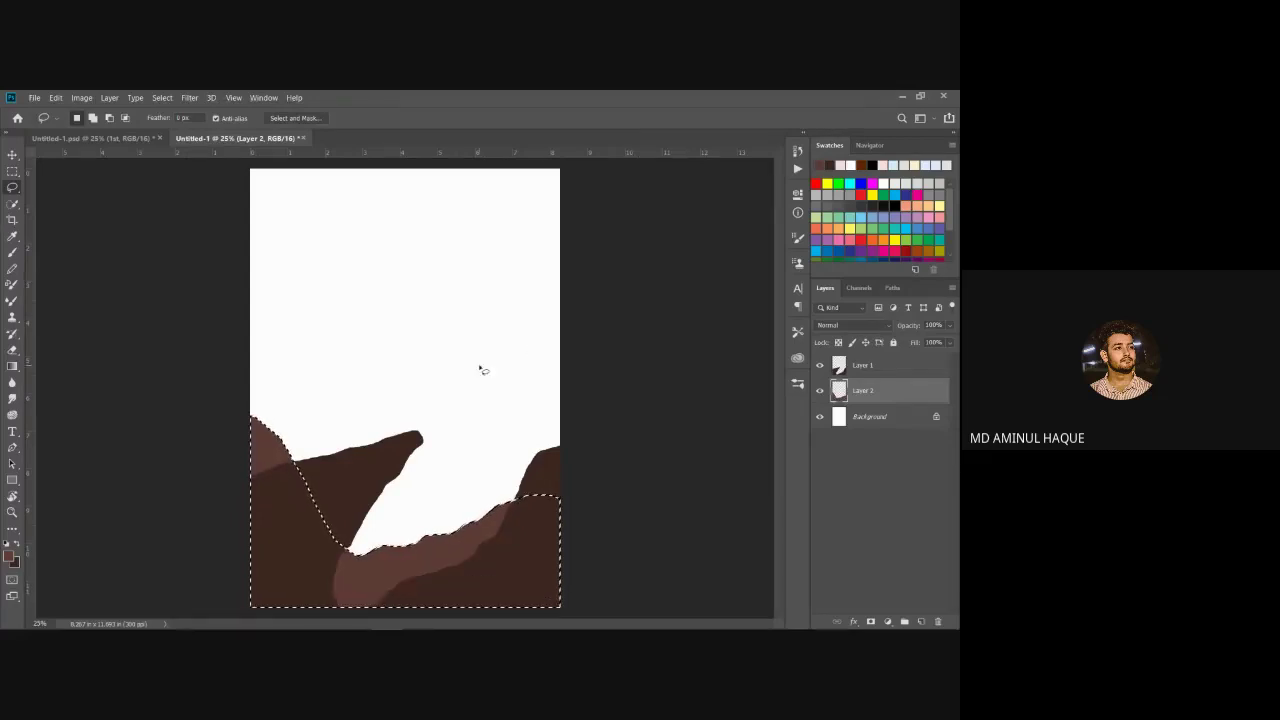
key("ctrl+d")
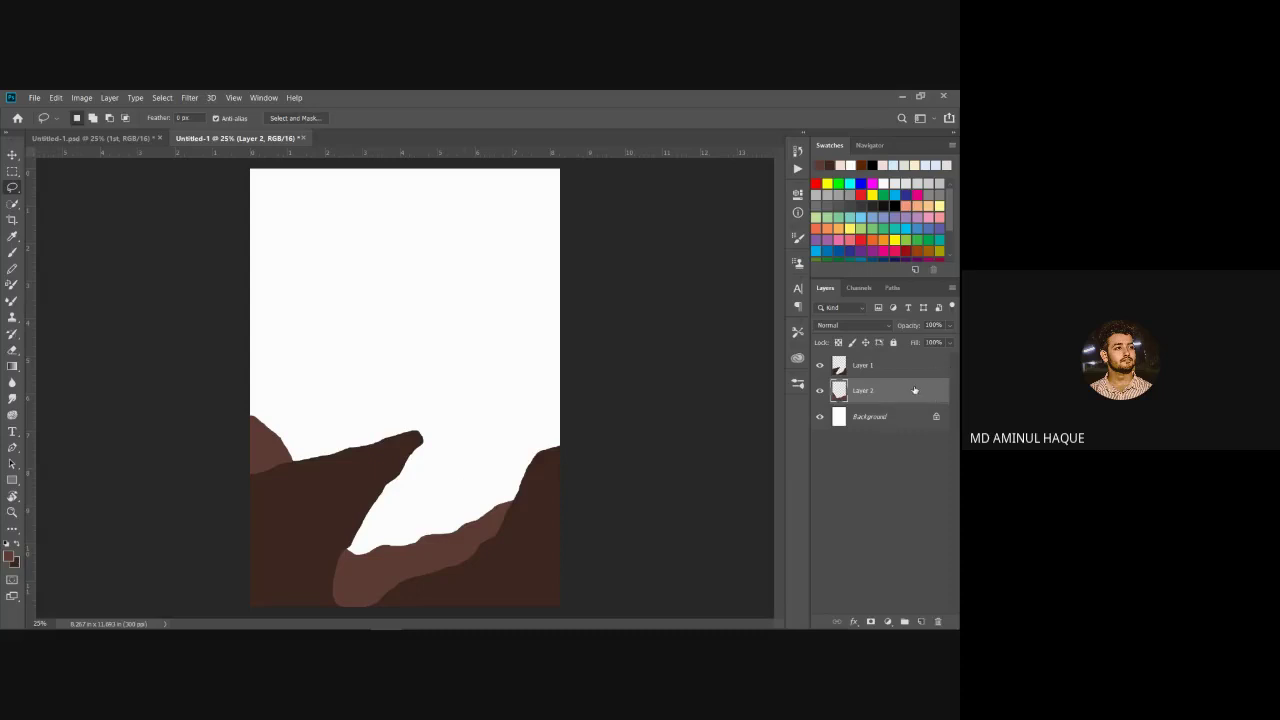
Step: Add an empty layer beneath Layer 2 and, after checking the finished artwork, outline a higher third hill layer with the Lasso
left_click(920, 622, "ctrl")
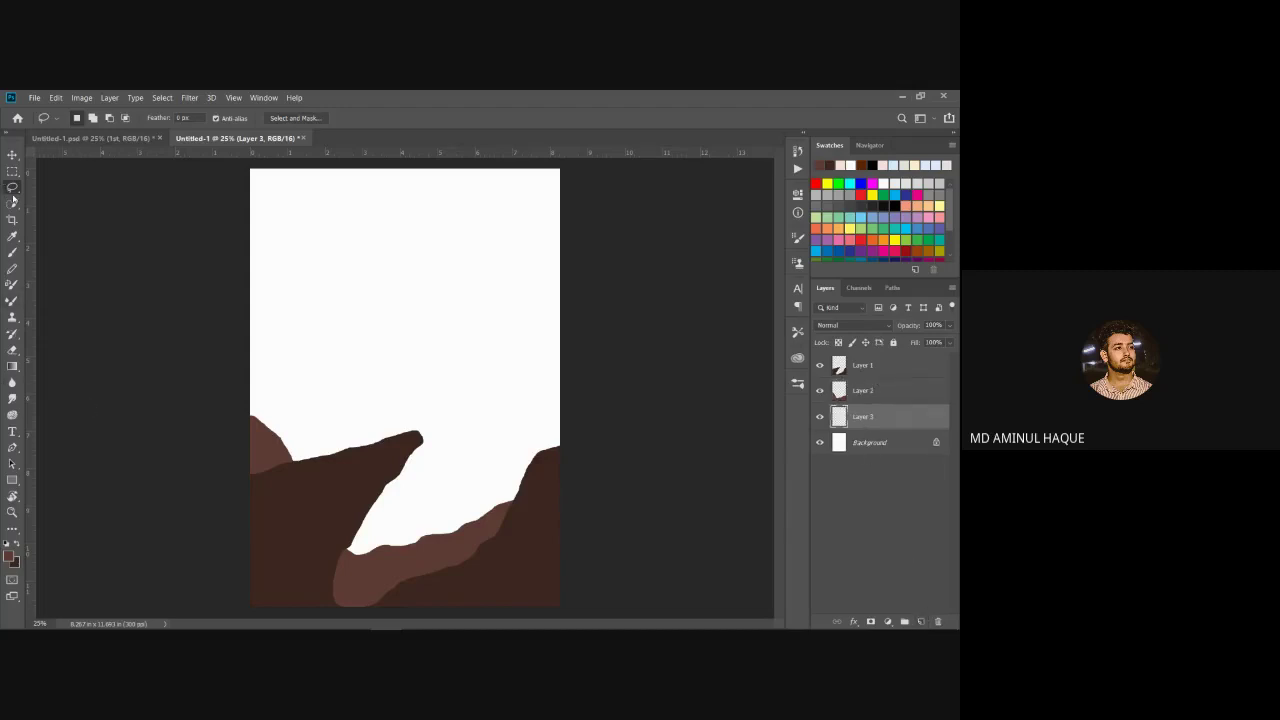
left_click(118, 139)
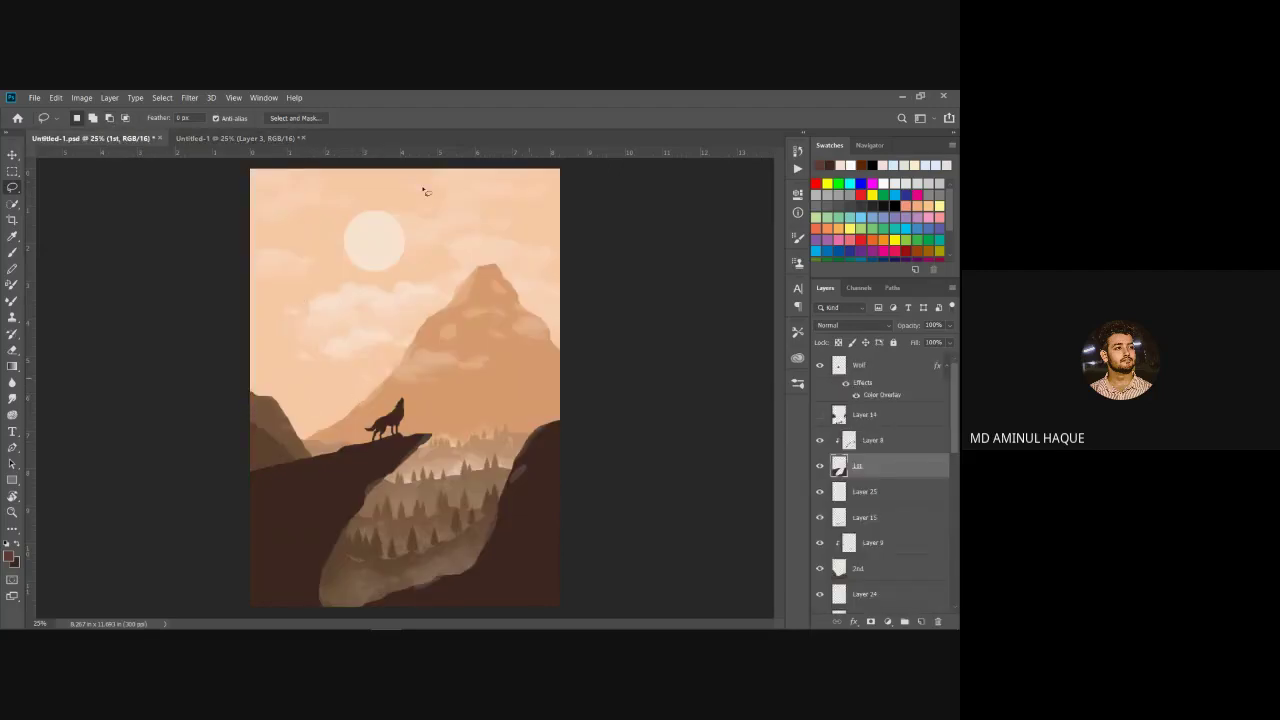
left_click(248, 138)
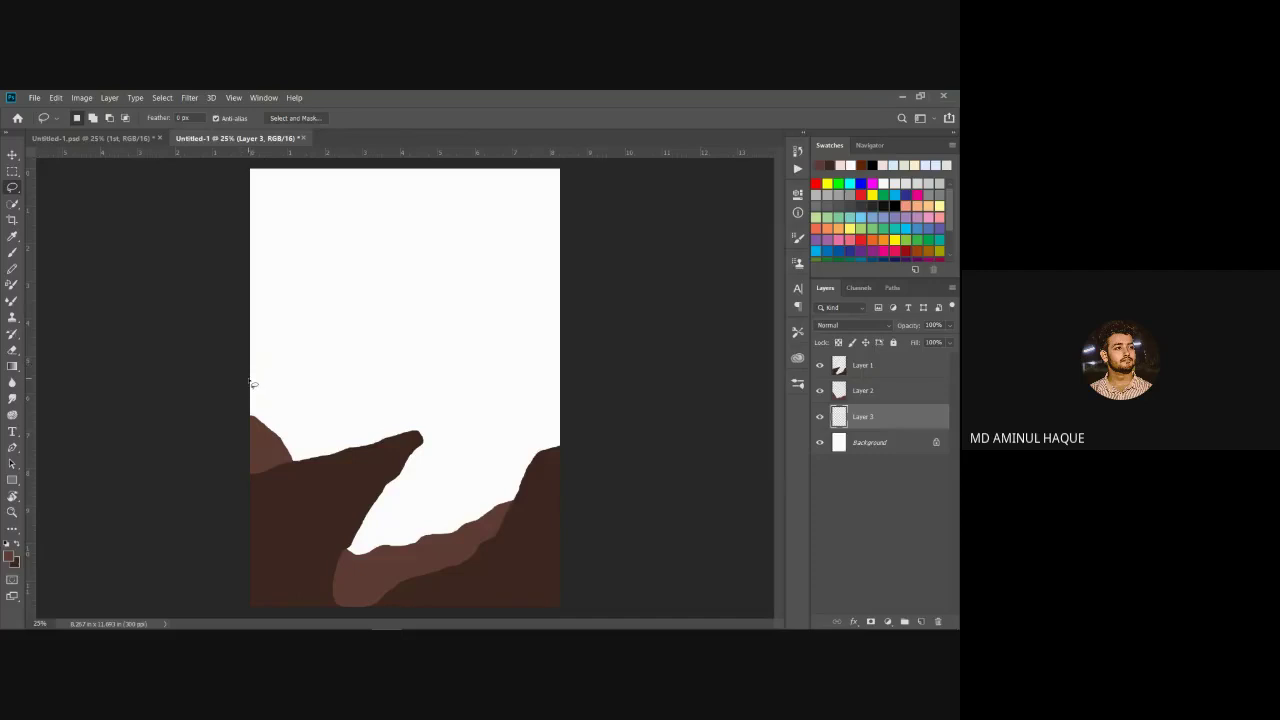
mouse_move(265, 383)
left_mouse_down()
mouse_move(356, 499)
mouse_move(541, 471)
mouse_move(581, 478)
mouse_move(626, 580)
left_mouse_up()
mouse_move(560, 640)
left_mouse_down()
mouse_move(330, 640)
mouse_move(166, 577)
mouse_move(137, 374)
left_mouse_up()
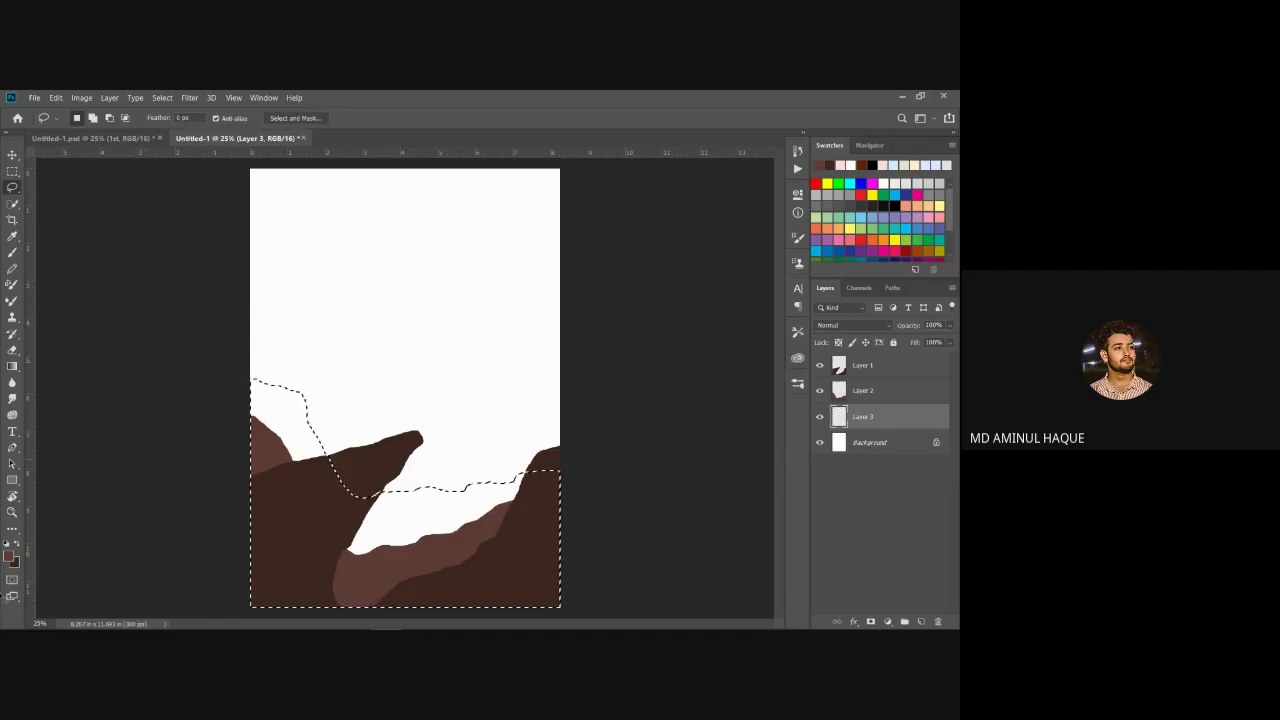
Step: Lighten the foreground colour to a reddish brown of about 58% brightness, fill the third hill selection with it, and deselect
left_click(10, 555)
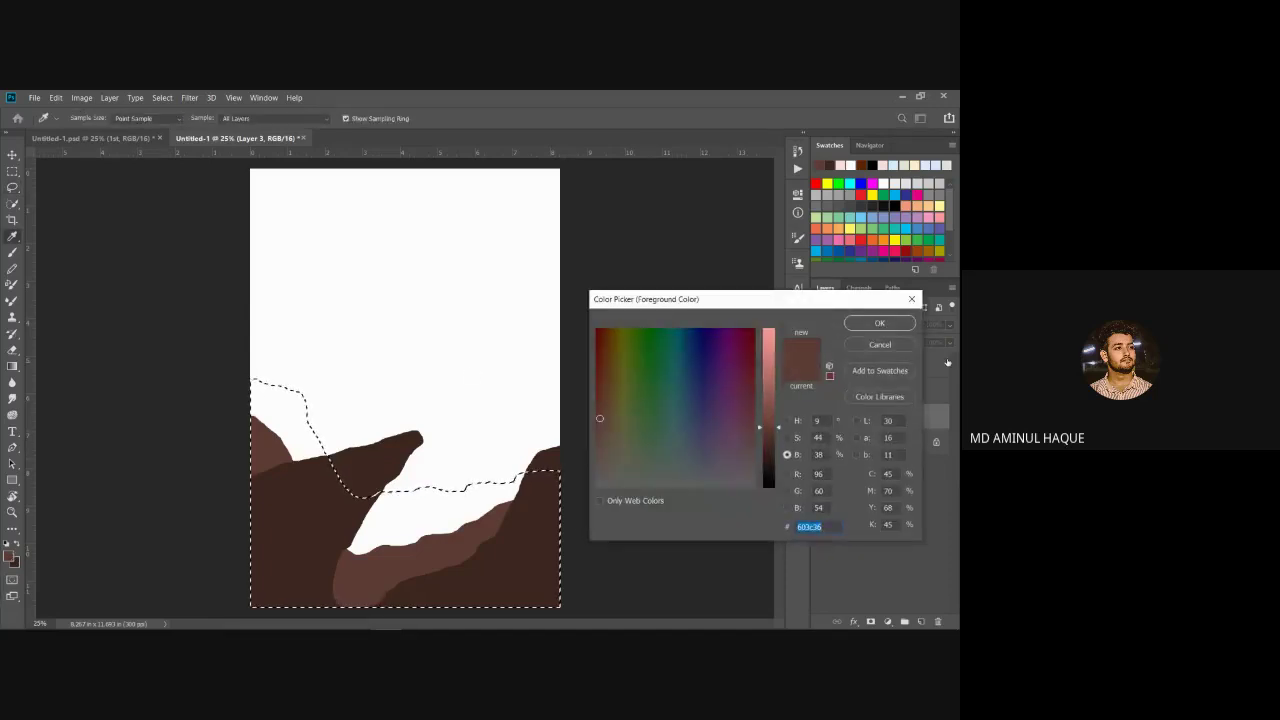
left_click_drag(781, 433, 797, 397)
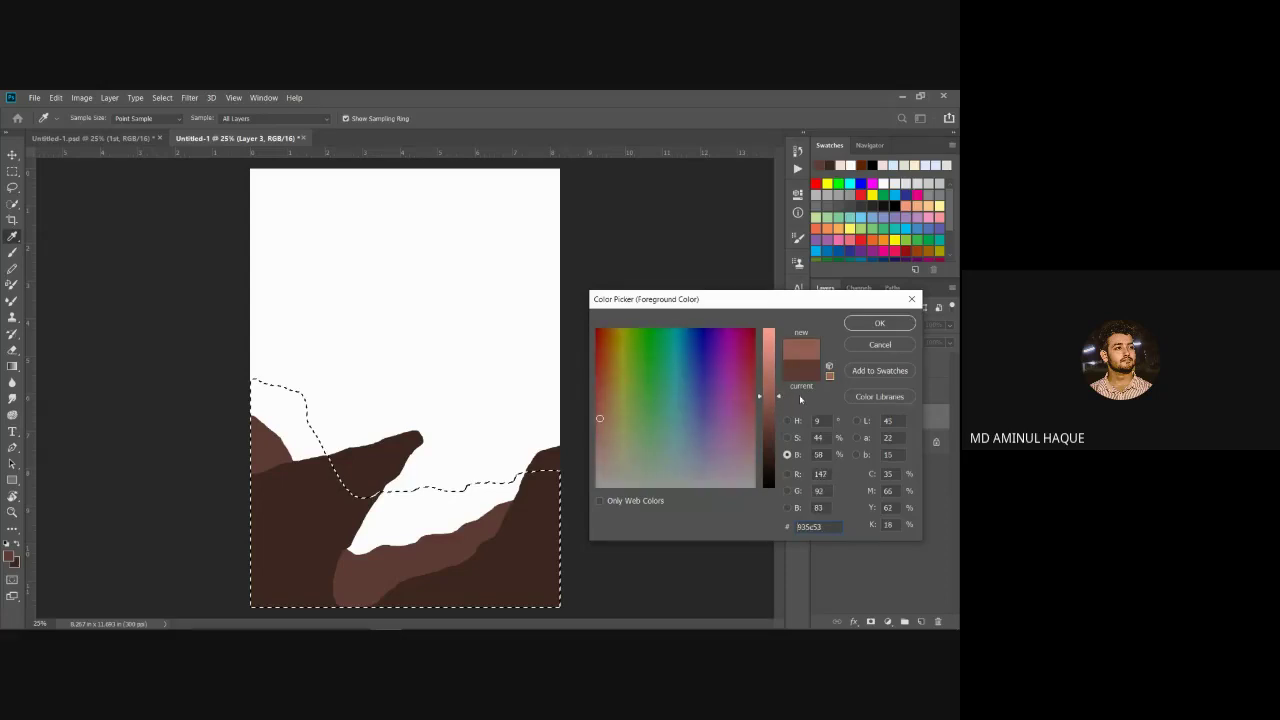
left_click(879, 323)
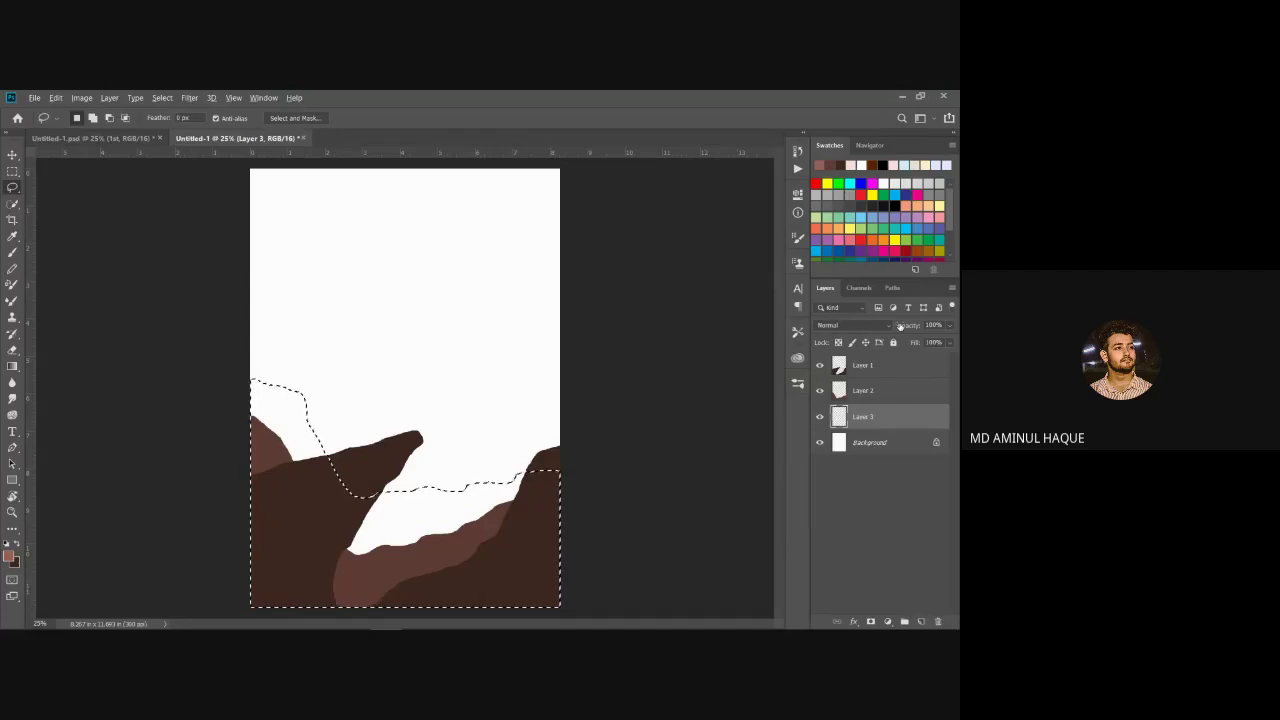
key("alt+BackSpace")
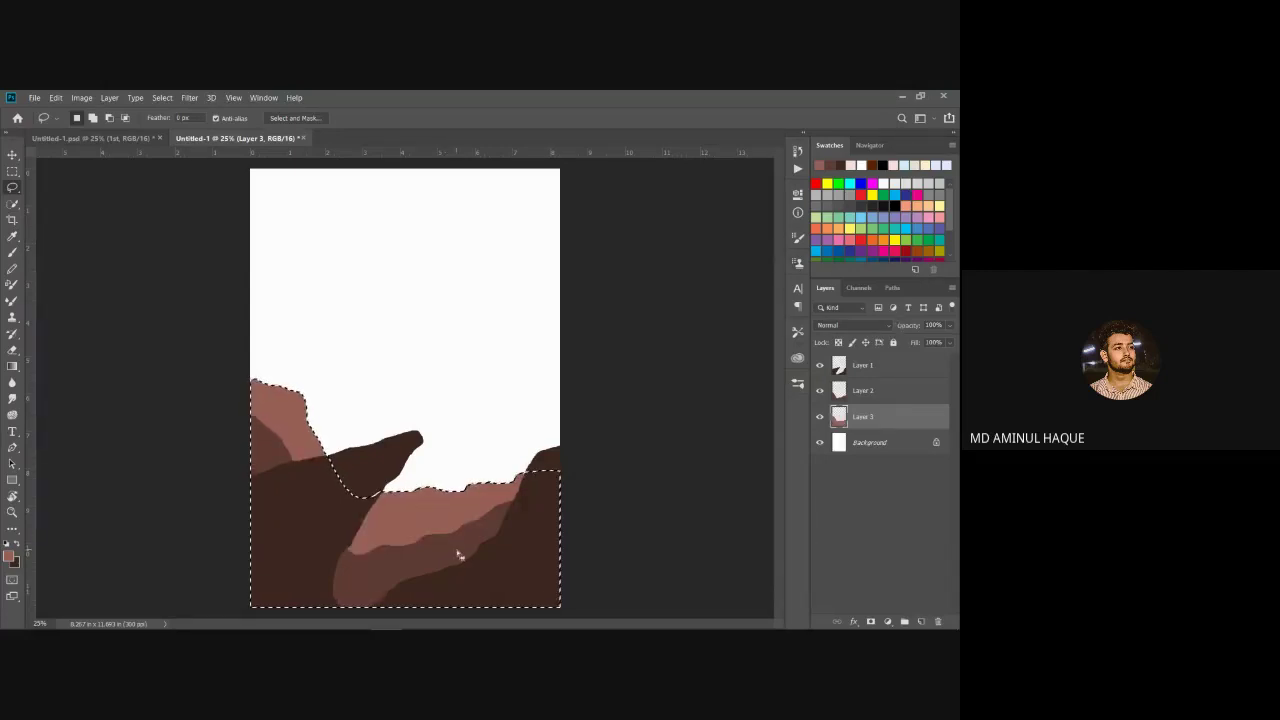
key("ctrl+d")
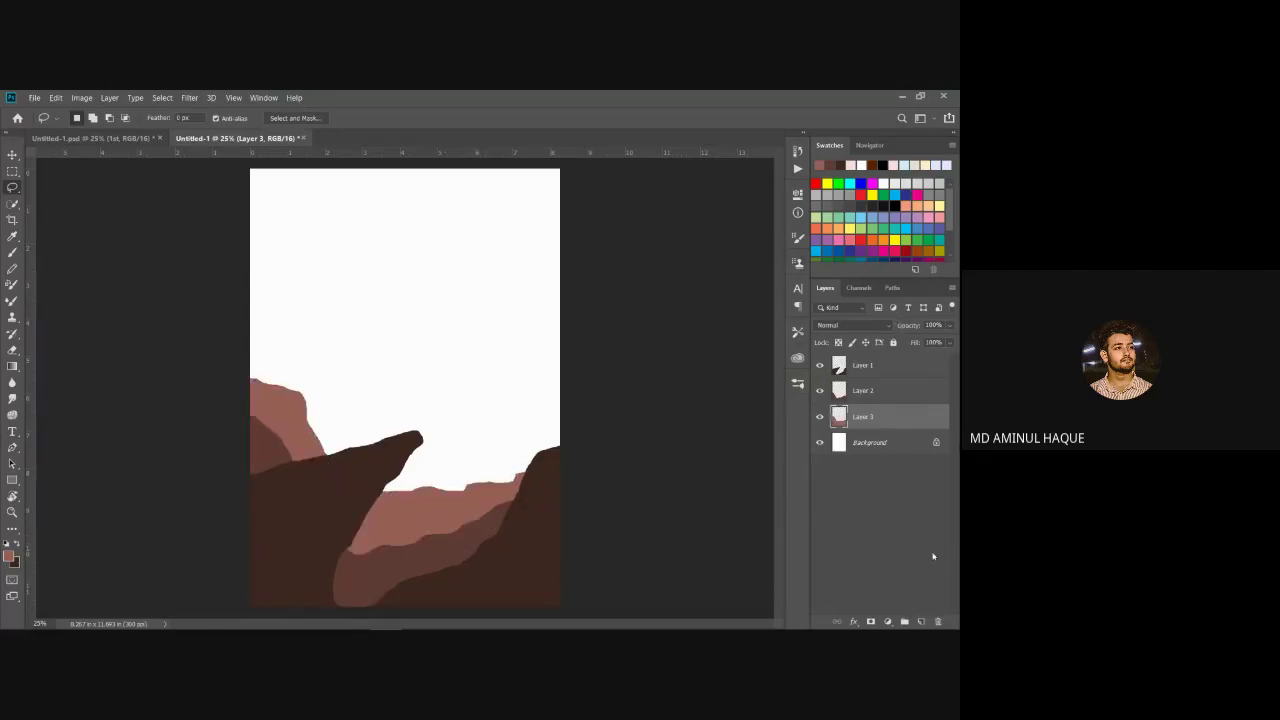
Step: Add an empty layer beneath Layer 3 and, after checking the finished artwork, outline a fourth ridge rising toward the right with the Lasso
left_click(940, 622)
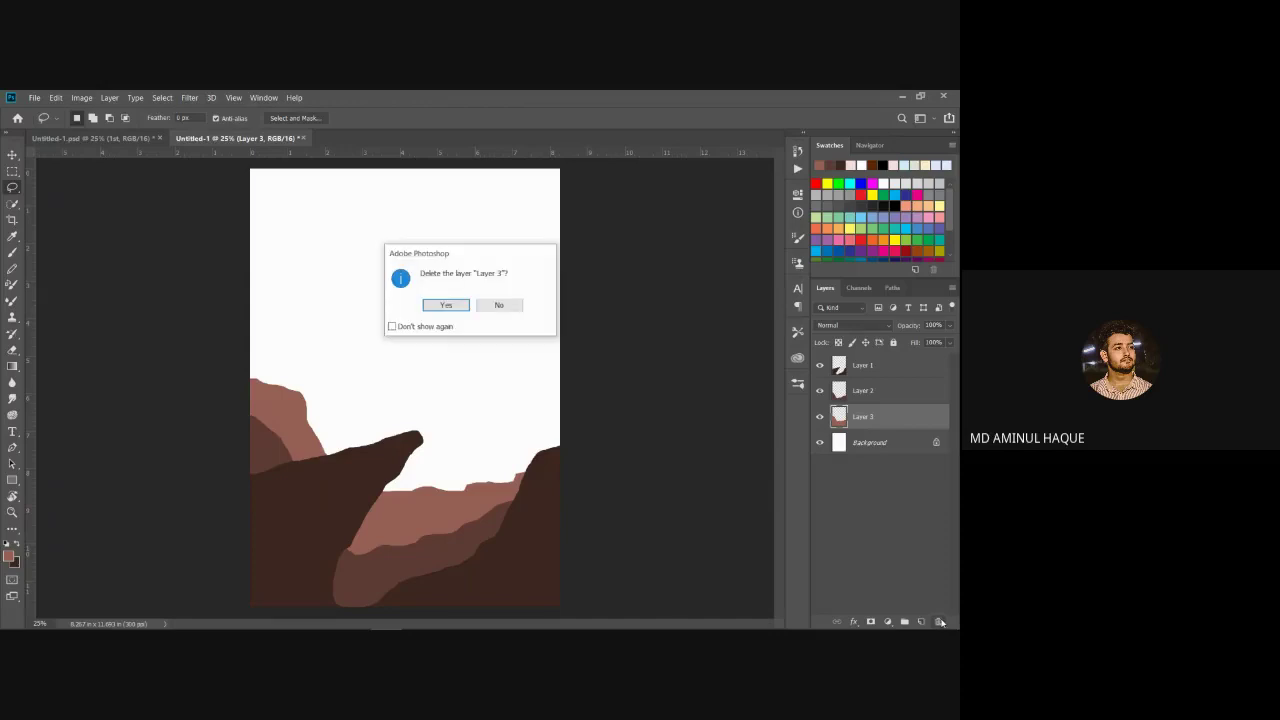
left_click(497, 305)
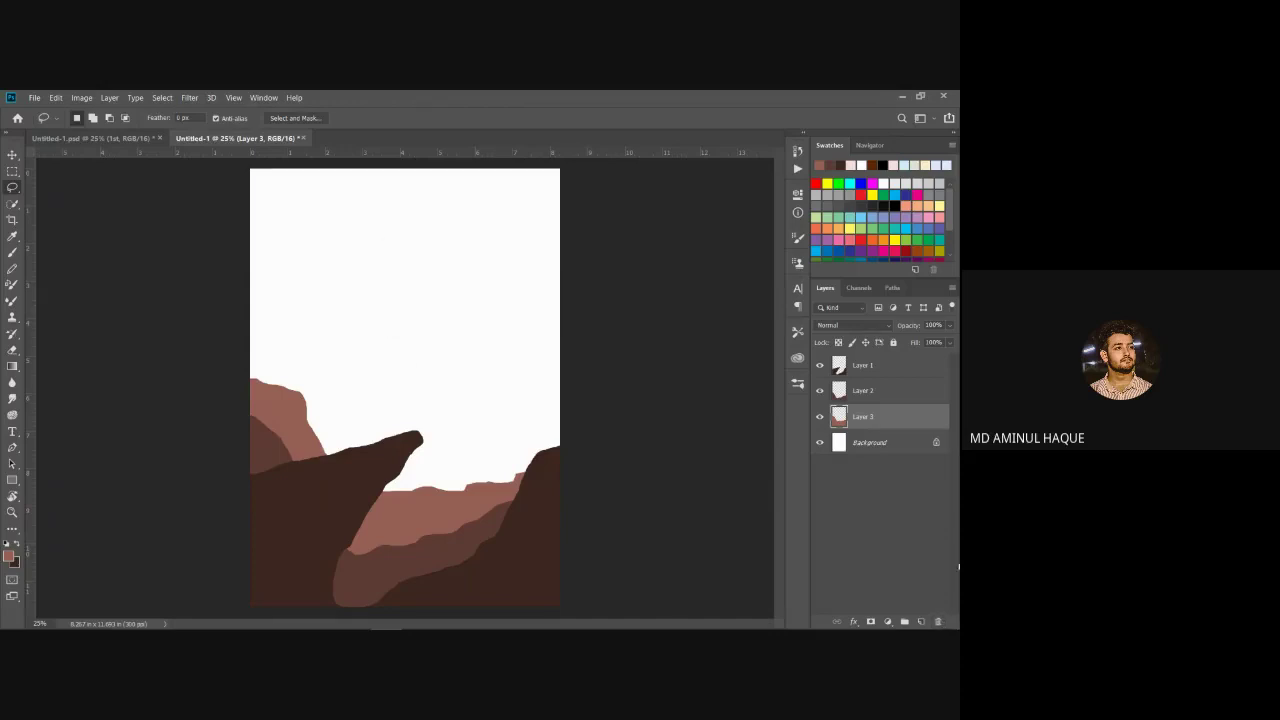
left_click(922, 621)
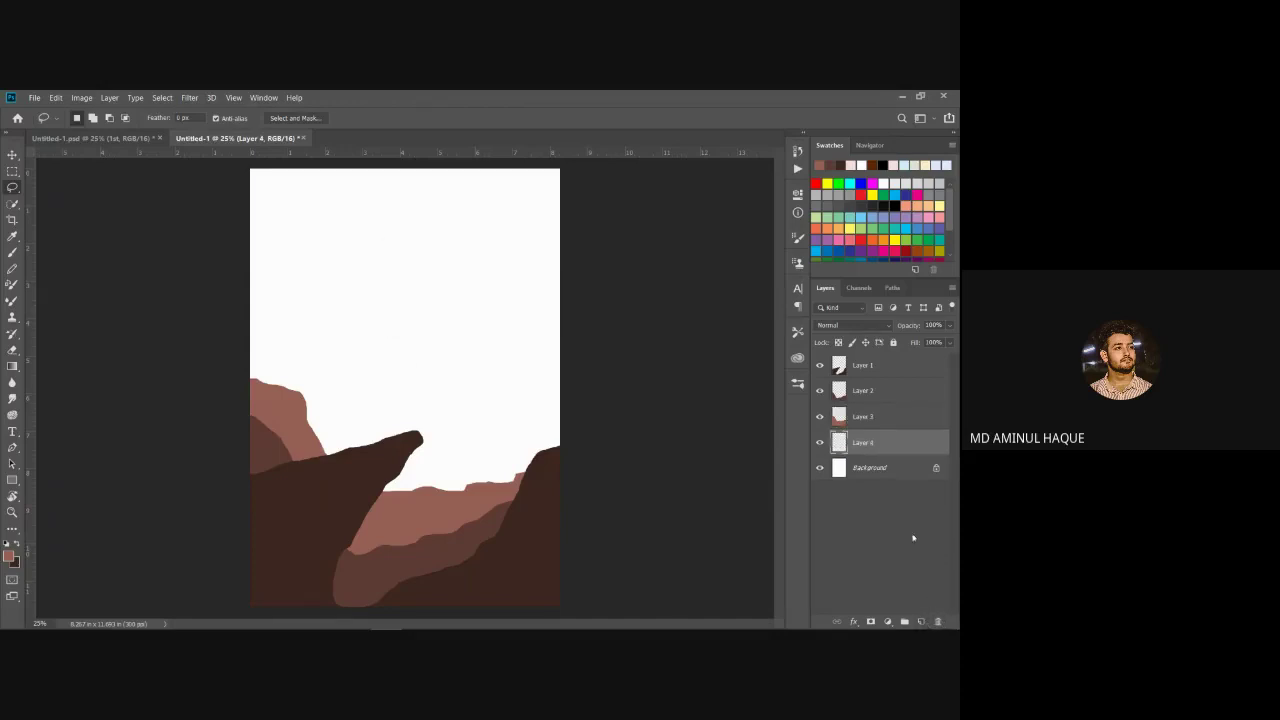
left_click(132, 139)
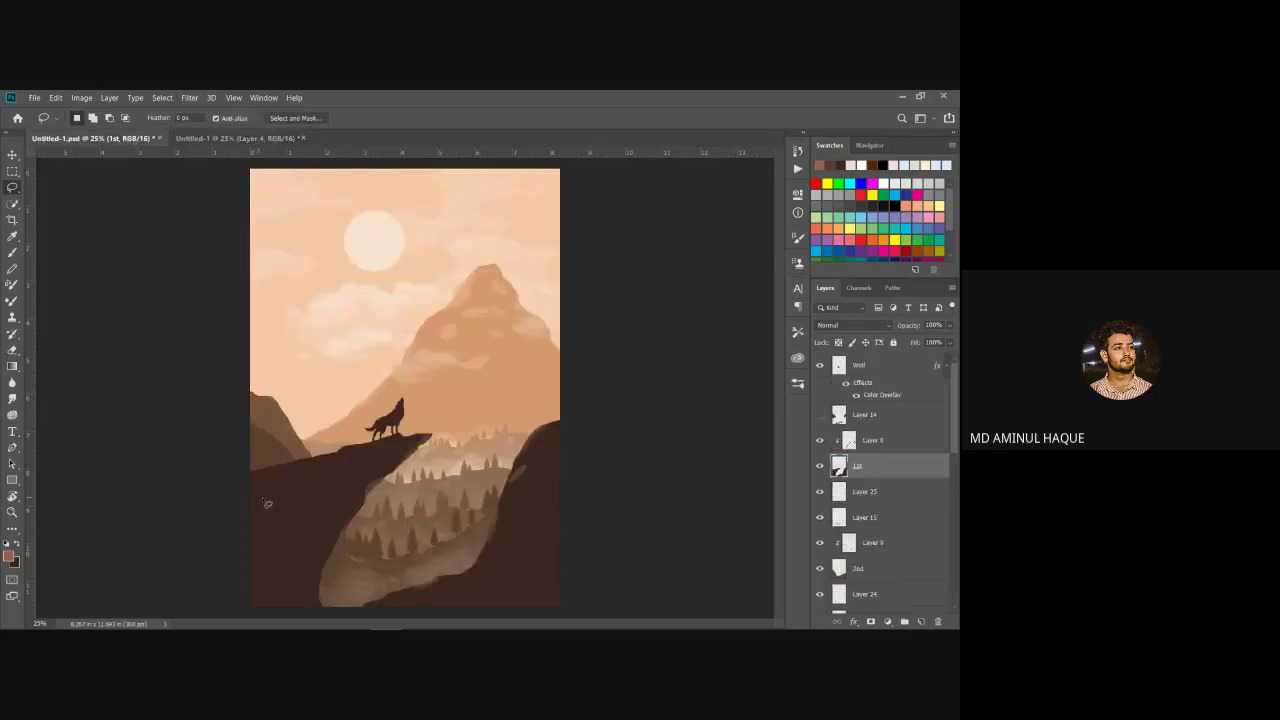
left_click(235, 138)
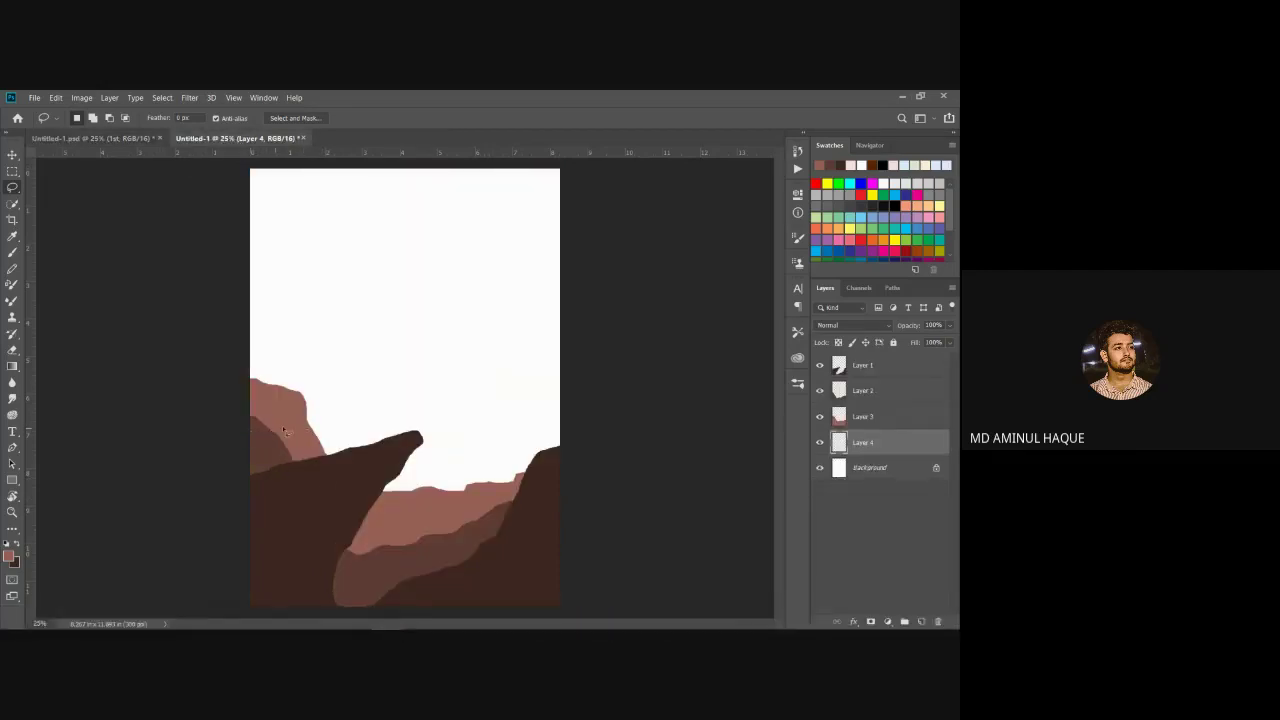
mouse_move(313, 423)
left_mouse_down()
mouse_move(465, 455)
mouse_move(501, 448)
mouse_move(532, 420)
mouse_move(573, 422)
mouse_move(606, 474)
mouse_move(633, 566)
mouse_move(611, 621)
mouse_move(253, 625)
mouse_move(218, 589)
mouse_move(281, 431)
left_mouse_up()
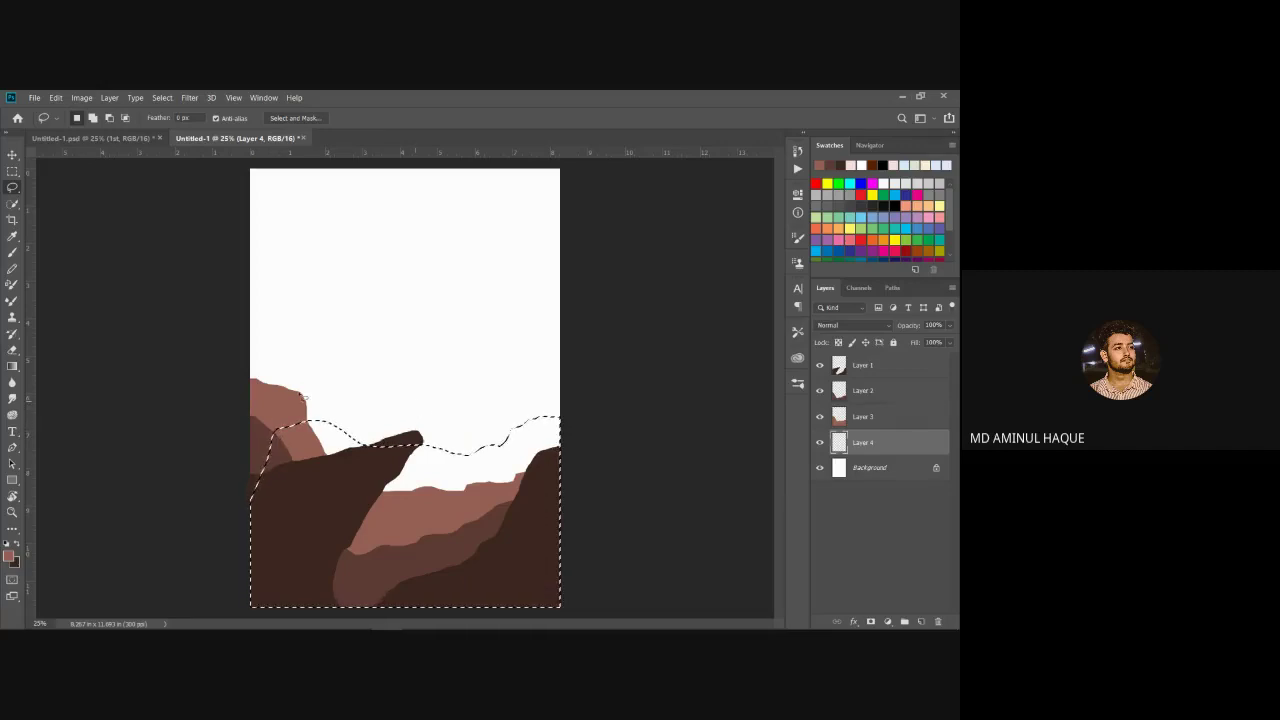
Step: Fill the fourth ridge selection with a dusty salmon at 83% brightness (d38577), compare with the finished artwork, and deselect
left_click(9, 556)
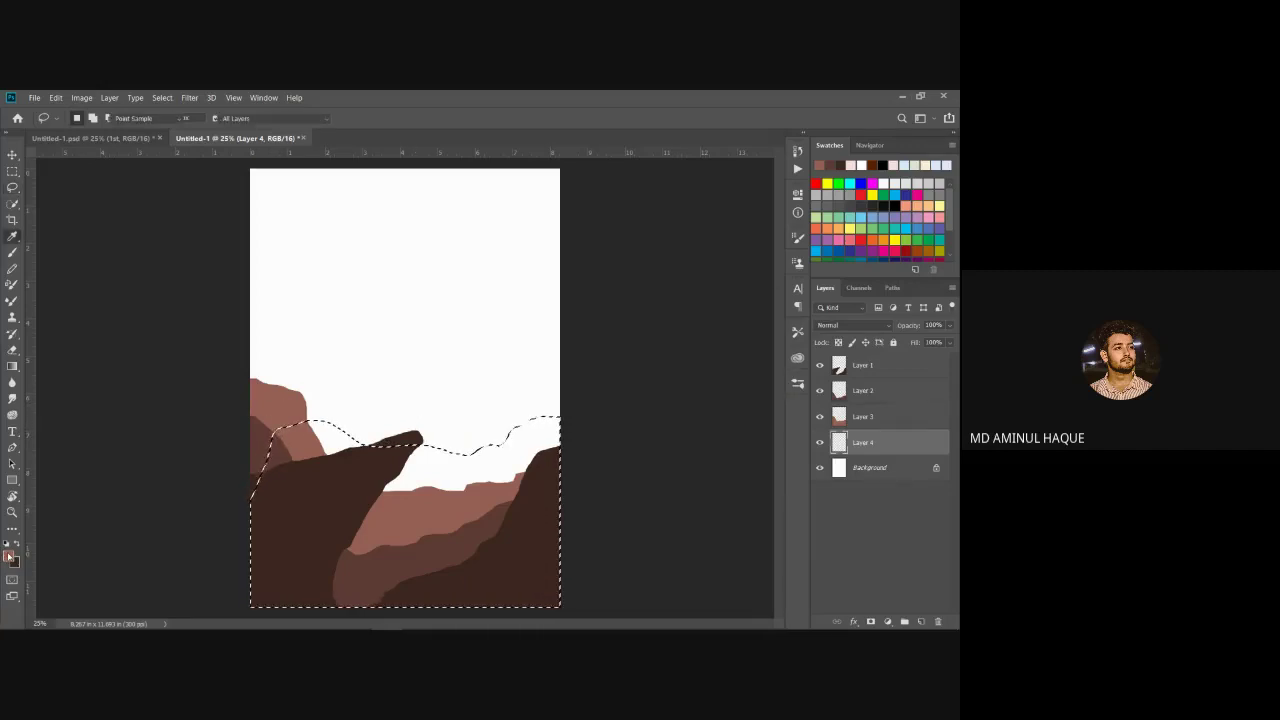
left_click_drag(768, 392, 805, 360)
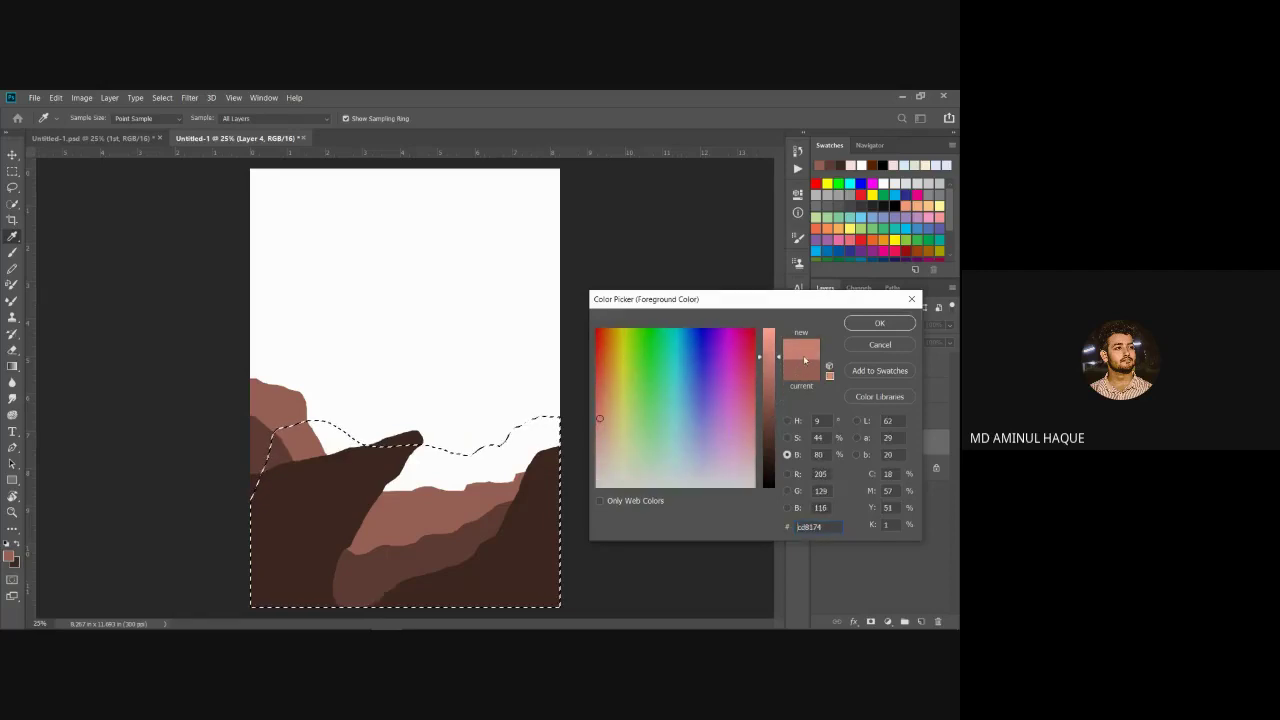
left_click(879, 323)
key("l")
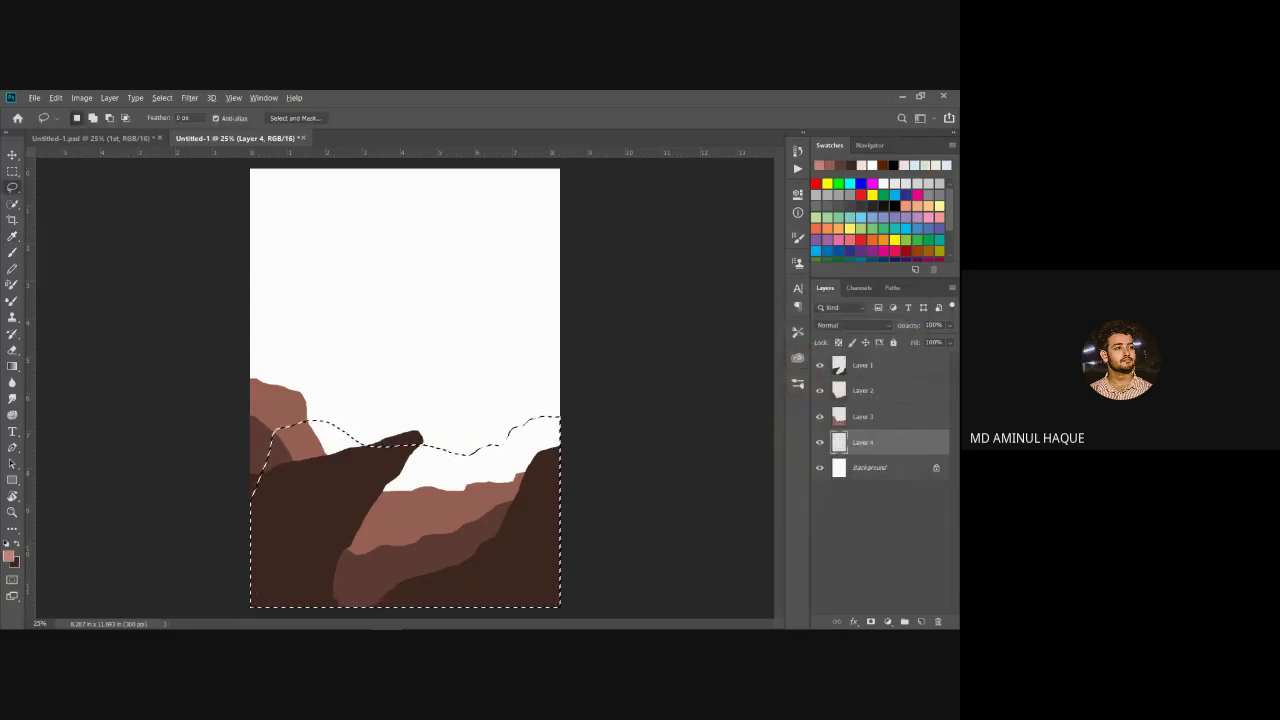
key("alt+BackSpace")
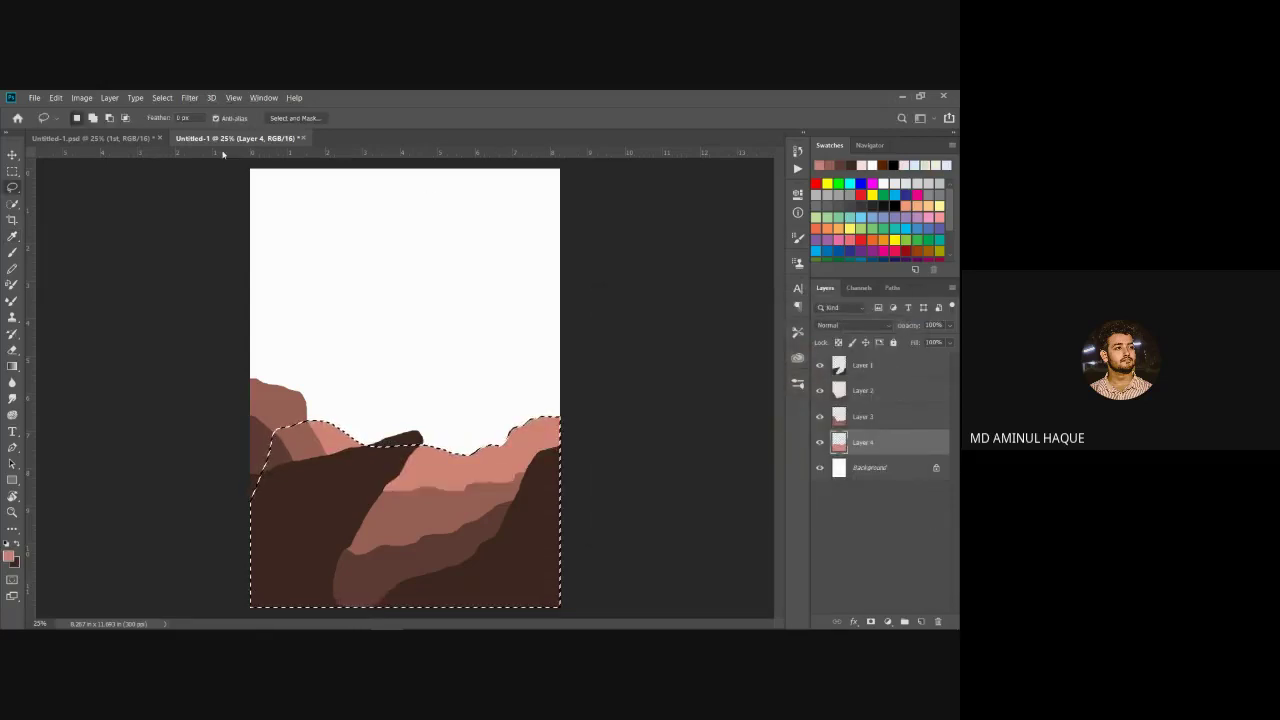
left_click(131, 139)
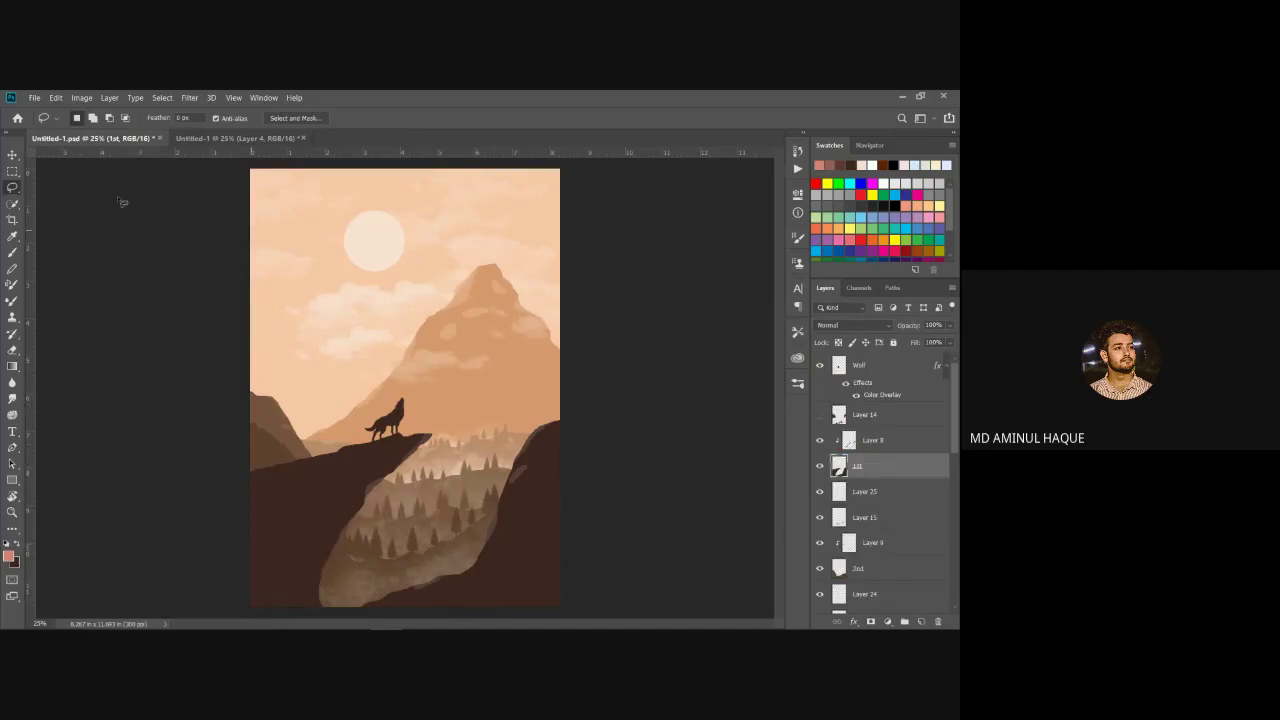
left_click(263, 140)
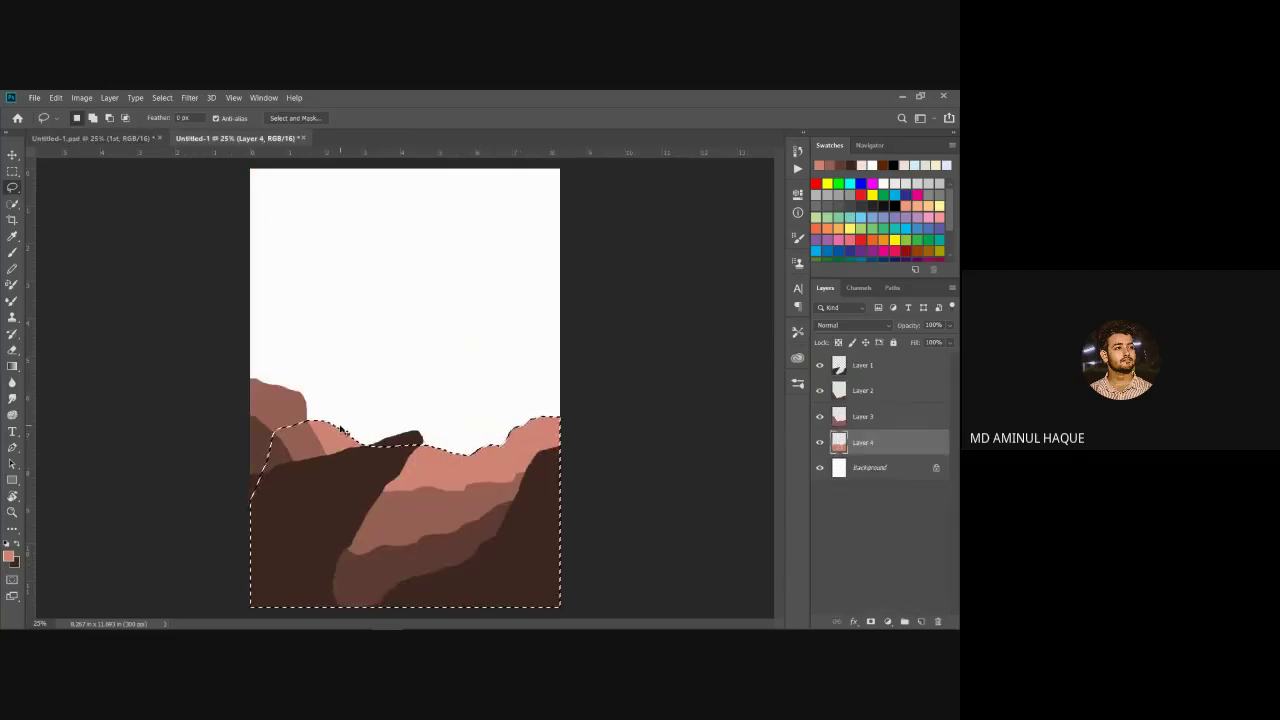
key("ctrl+d")
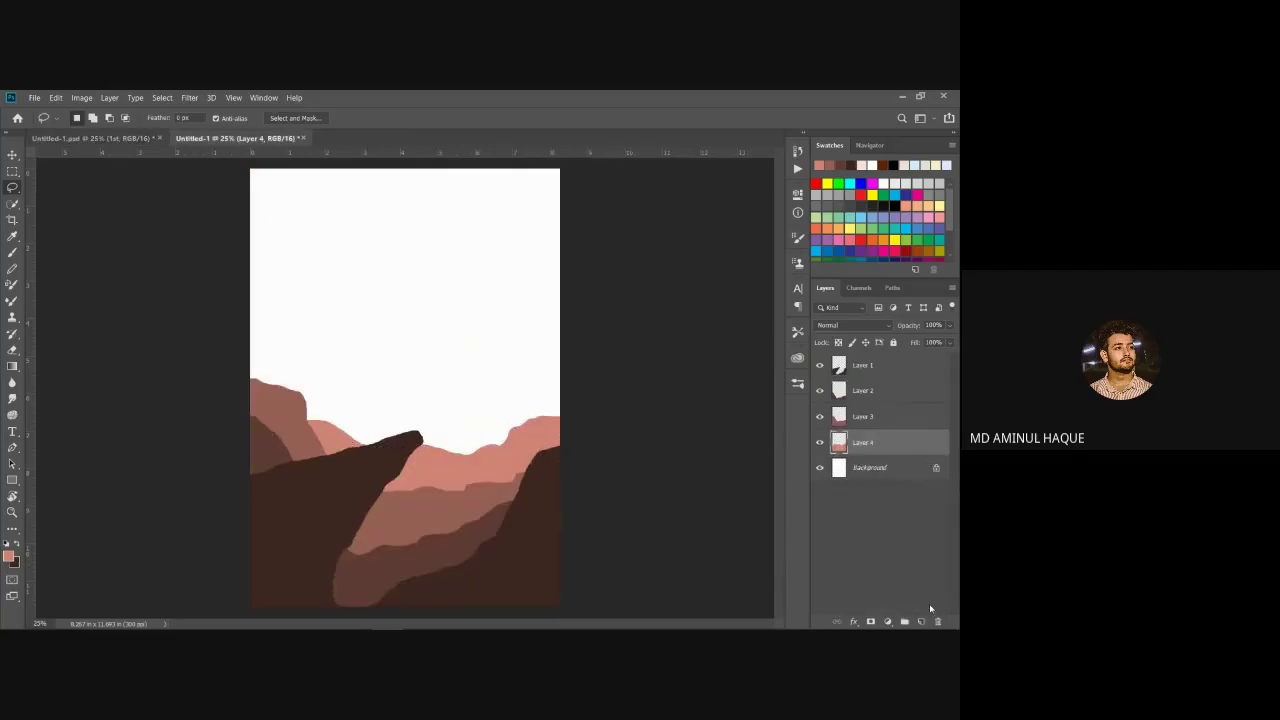
Step: Add an empty layer beneath Layer 4 and outline a gently wavy fifth ridge across the canvas with the Lasso
left_click(922, 622, "ctrl")
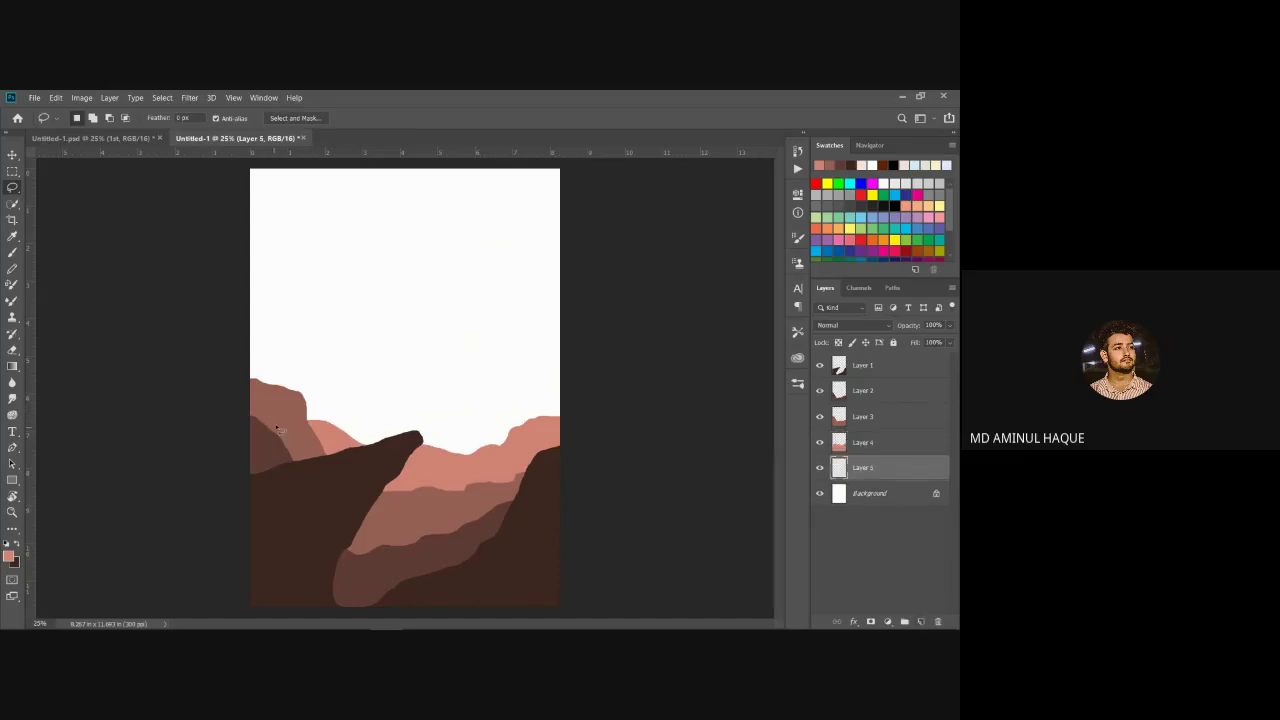
mouse_move(278, 416)
left_mouse_down()
mouse_move(577, 424)
mouse_move(626, 475)
mouse_move(633, 524)
mouse_move(607, 598)
mouse_move(204, 601)
mouse_move(192, 524)
mouse_move(284, 414)
left_mouse_up()
Step: Lighten the foreground colour to a salmon at 96% brightness, fill the fifth ridge selection with it, and deselect
left_click(9, 555)
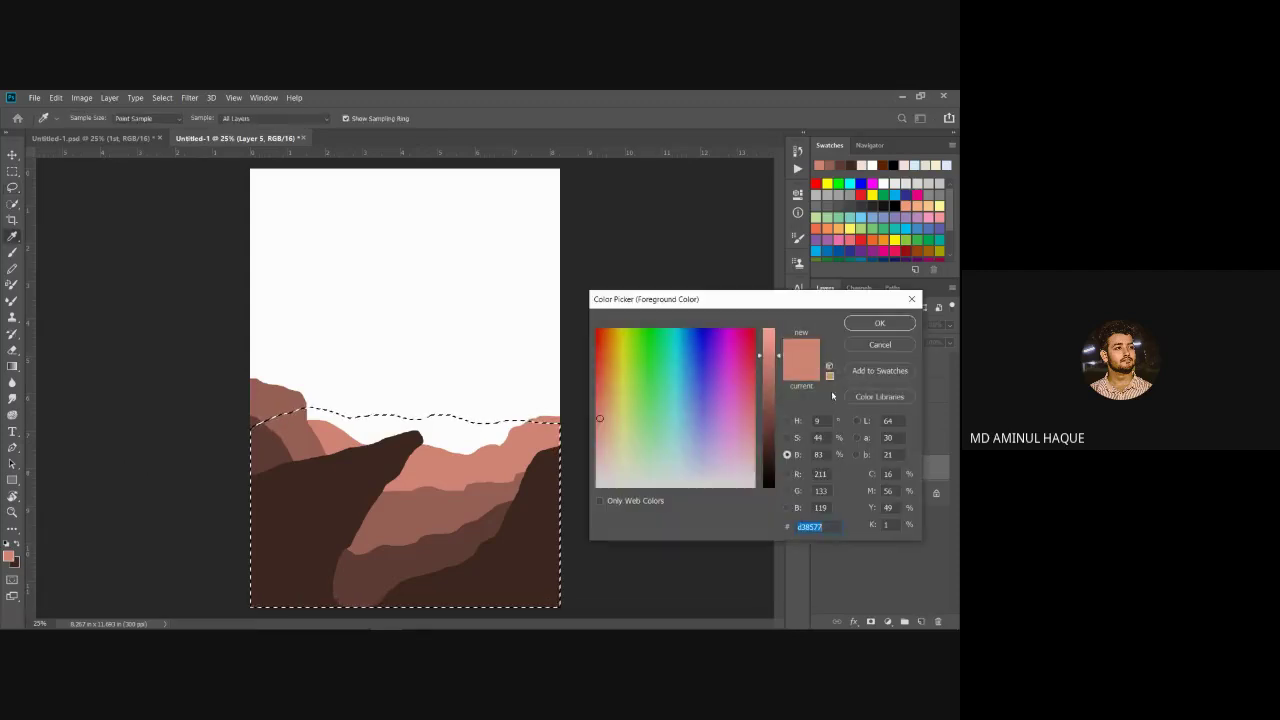
left_click_drag(779, 355, 797, 341)
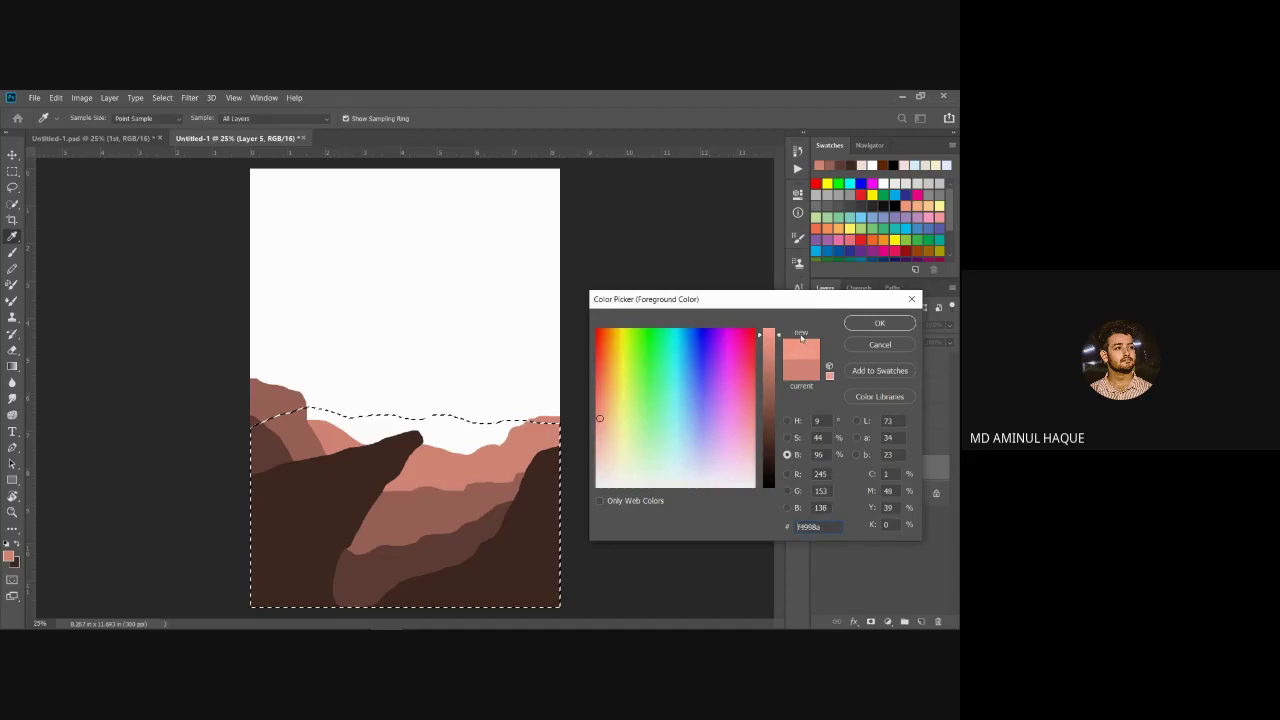
left_click(879, 323)
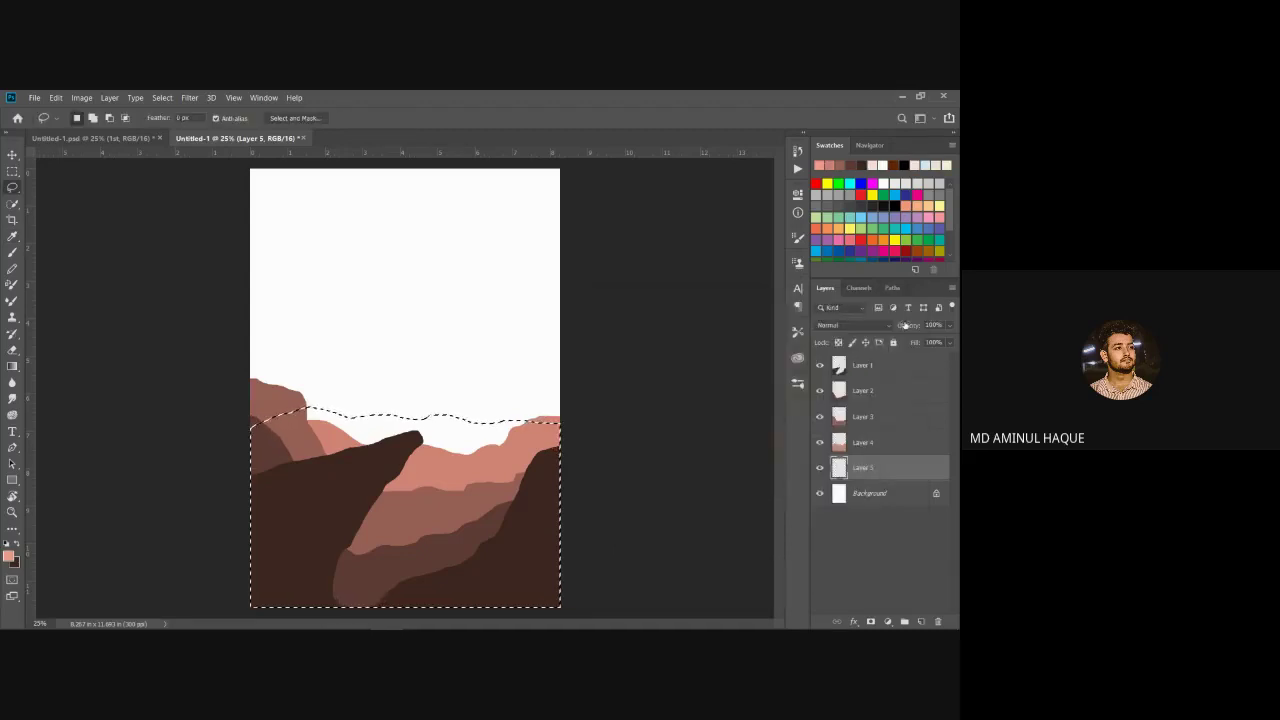
key("alt+BackSpace")
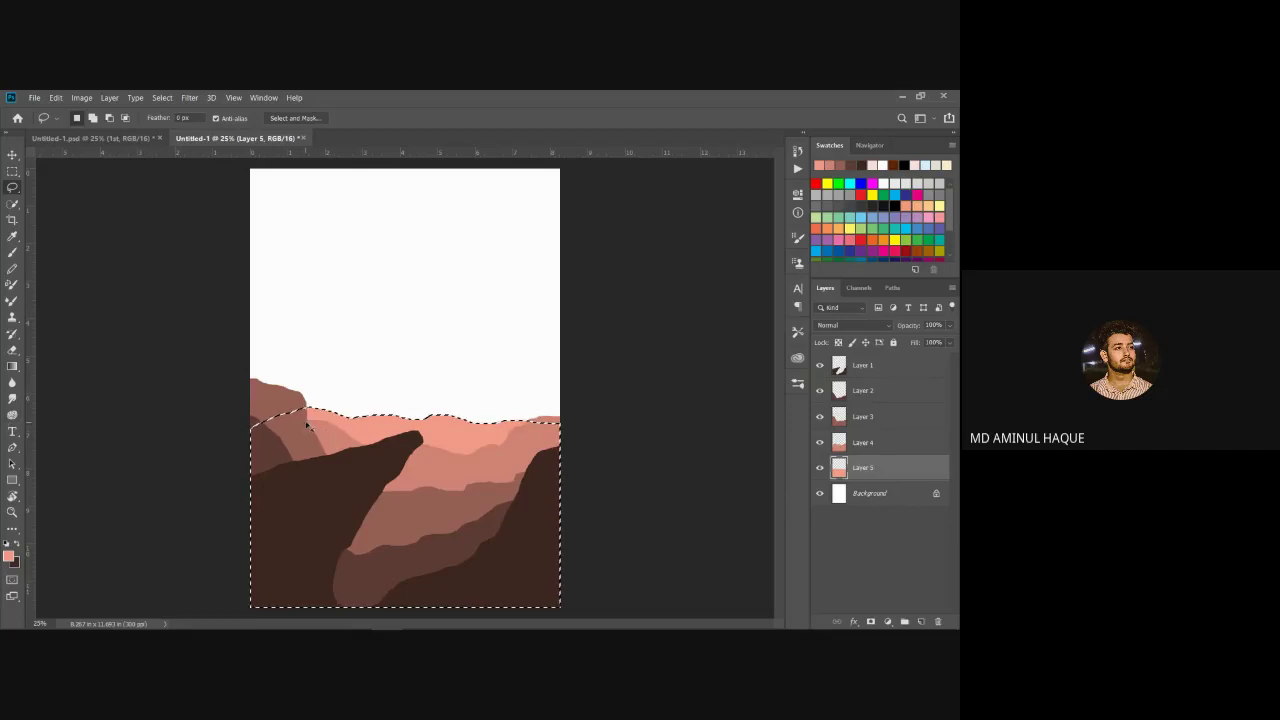
key("ctrl+d")
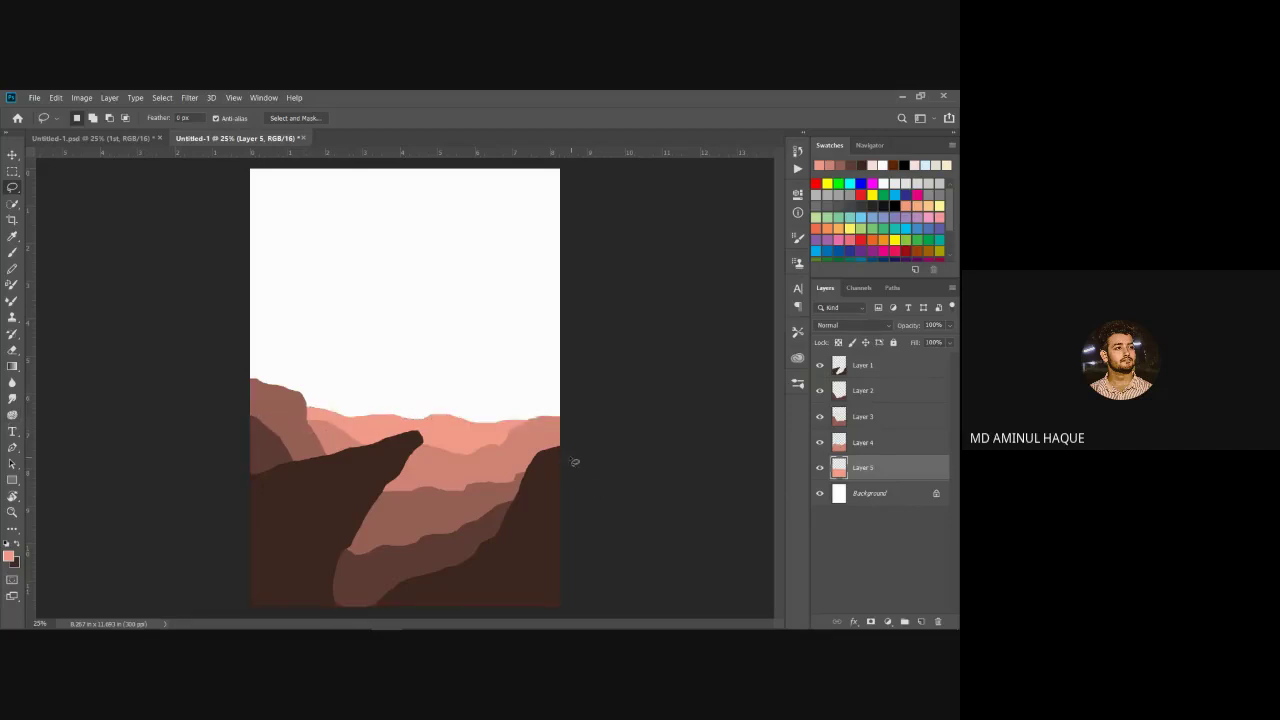
Step: After checking the finished artwork, add an empty layer beneath Layer 5 and outline a tall mountain with its peak right of centre with the Lasso
left_click(124, 140)
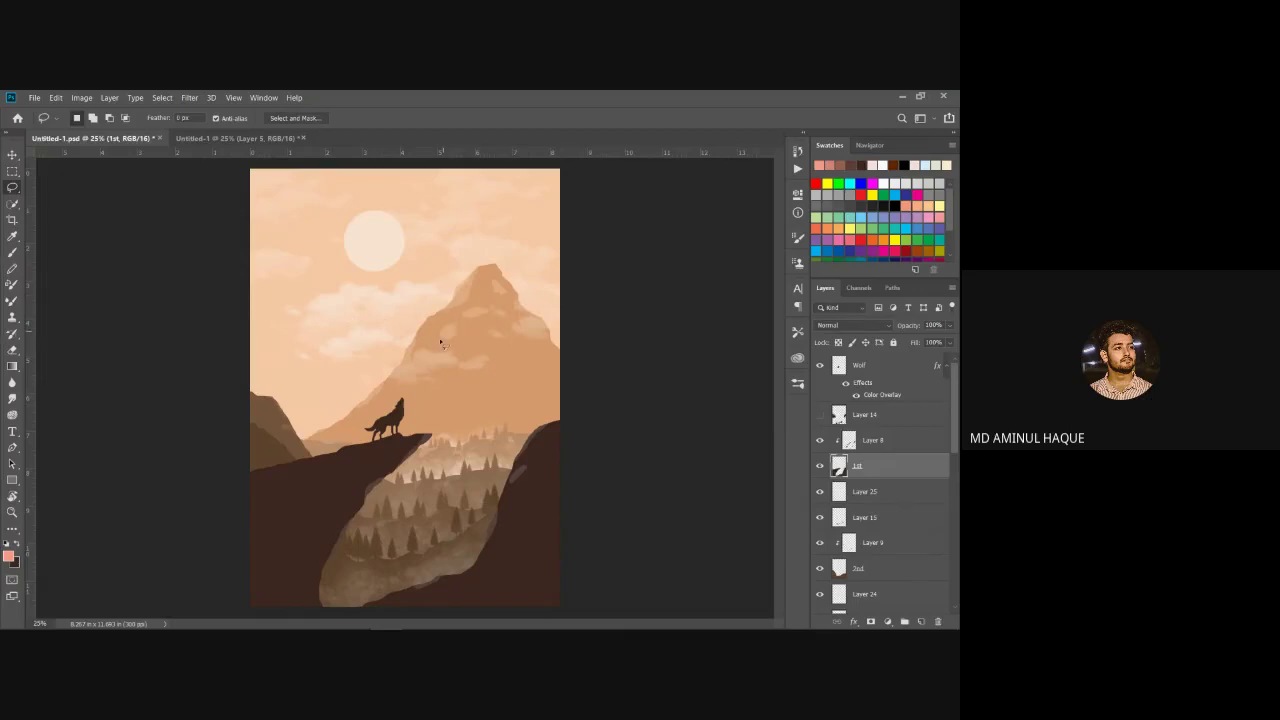
left_click(246, 142)
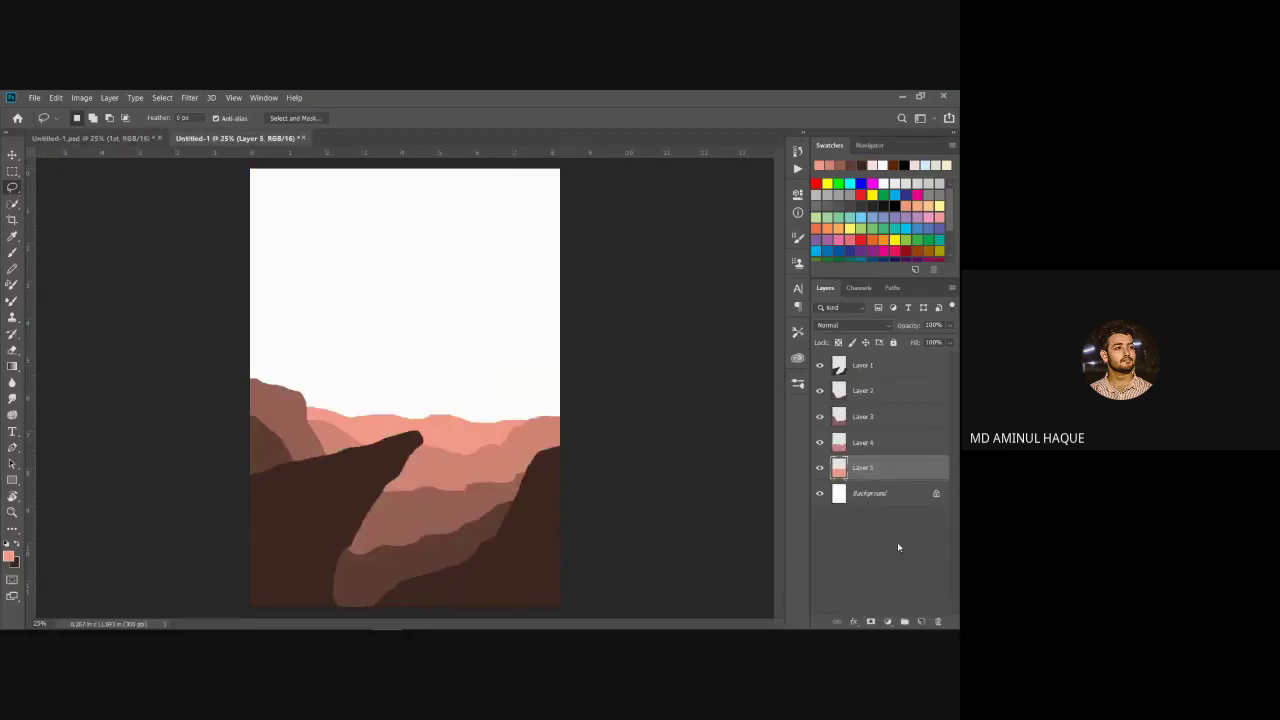
left_click(922, 621, "ctrl")
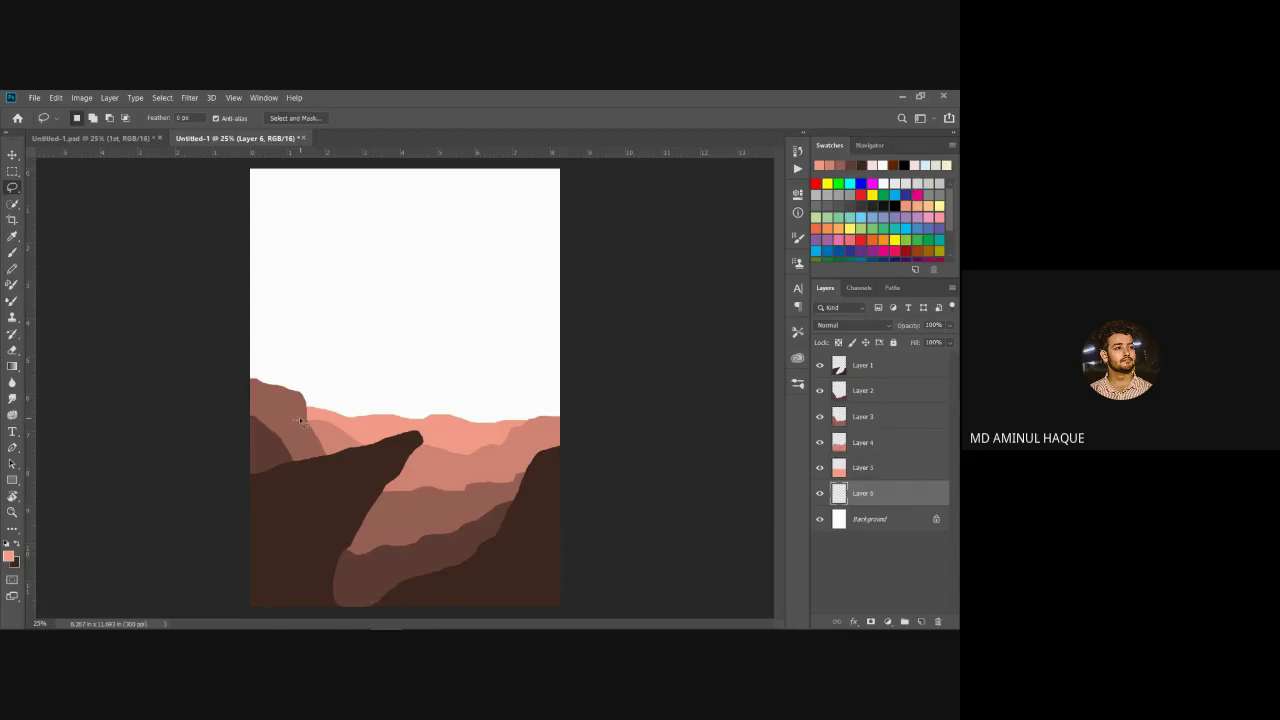
mouse_move(296, 419)
left_mouse_down()
mouse_move(334, 403)
mouse_move(423, 303)
left_mouse_up()
left_click(418, 312)
mouse_move(327, 418)
left_mouse_down()
mouse_move(370, 360)
mouse_move(408, 341)
mouse_move(465, 243)
left_mouse_up()
left_click_drag(502, 282, 523, 319)
mouse_move(566, 361)
left_mouse_down()
mouse_move(583, 425)
mouse_move(538, 502)
mouse_move(427, 514)
mouse_move(301, 430)
left_mouse_up()
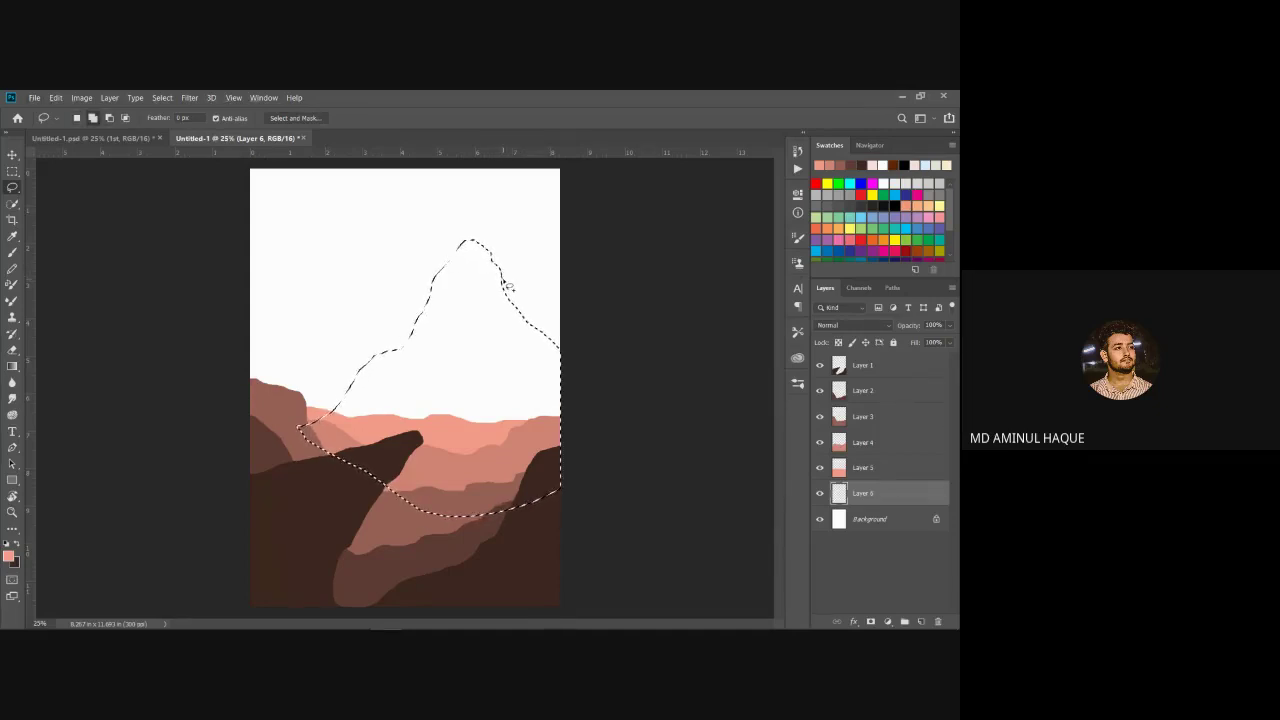
mouse_move(522, 306)
left_mouse_down()
mouse_move(544, 339)
mouse_move(493, 342)
mouse_move(467, 303)
mouse_move(500, 282)
left_mouse_up()
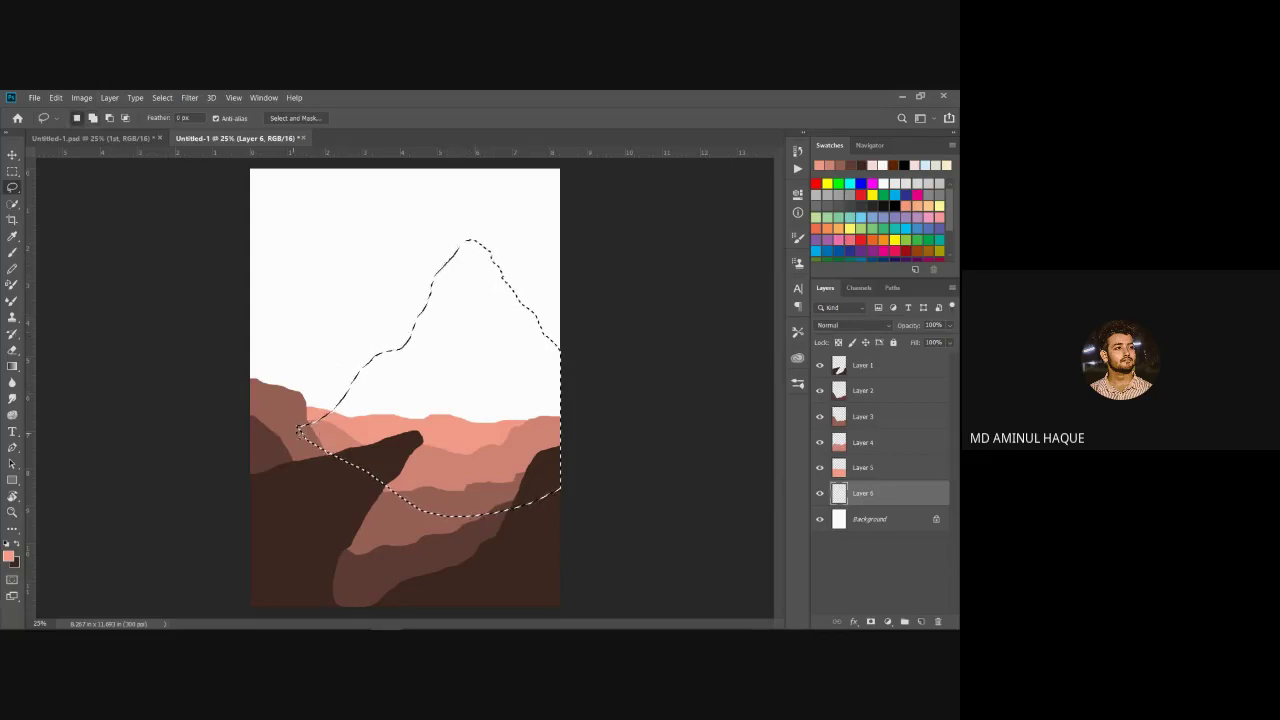
Step: Fill the mountain selection on Layer 6 with a light salmon at 100% brightness (ffa090), make Layer 5 active, and deselect
key("i")
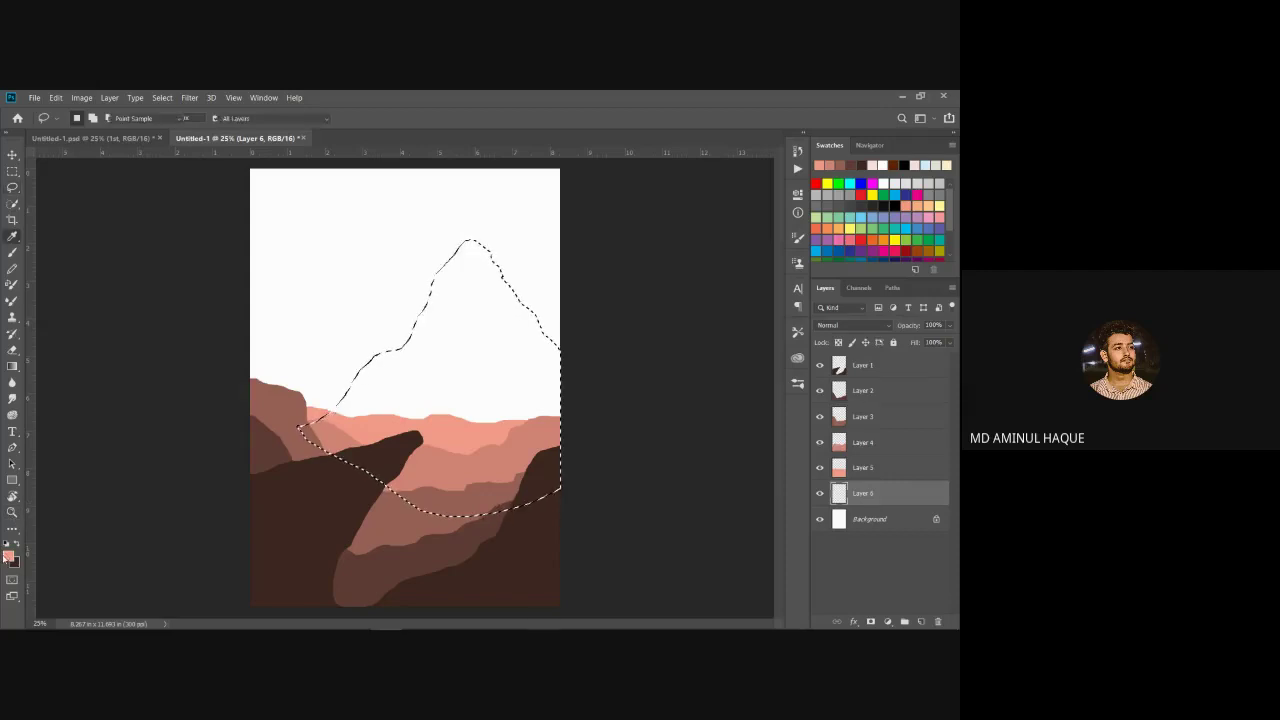
left_click(9, 555)
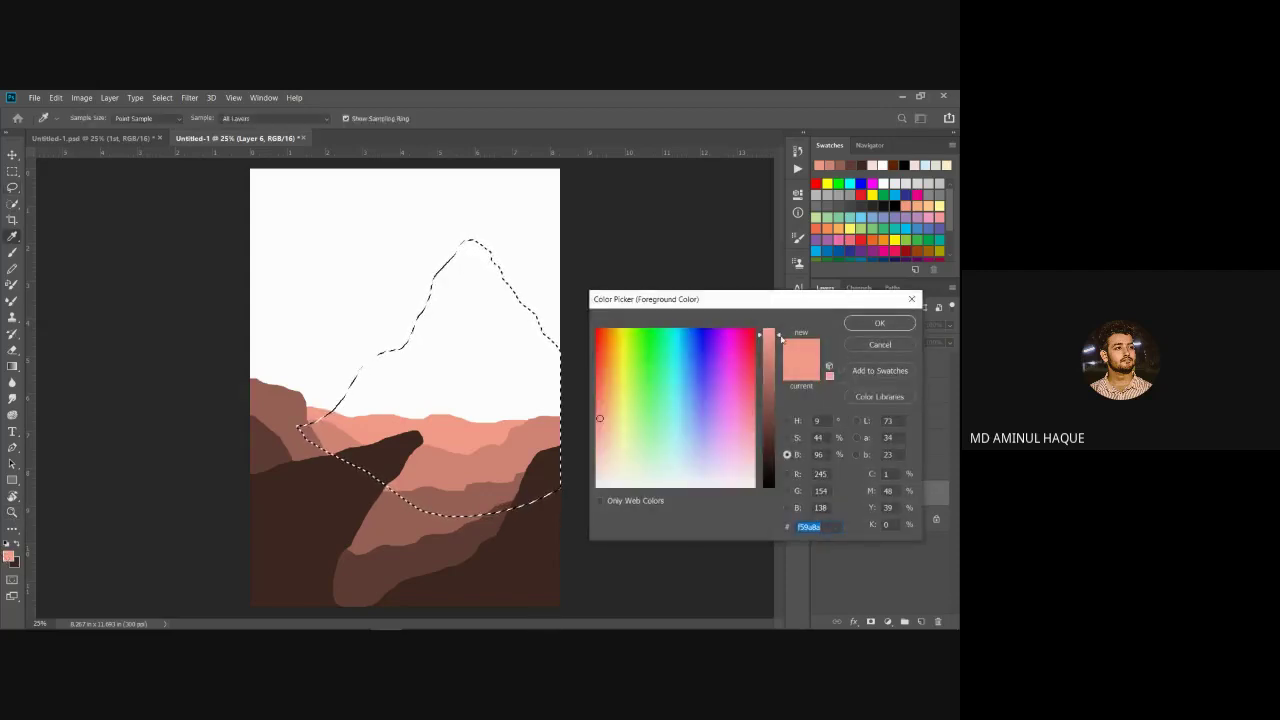
left_click_drag(779, 340, 801, 314)
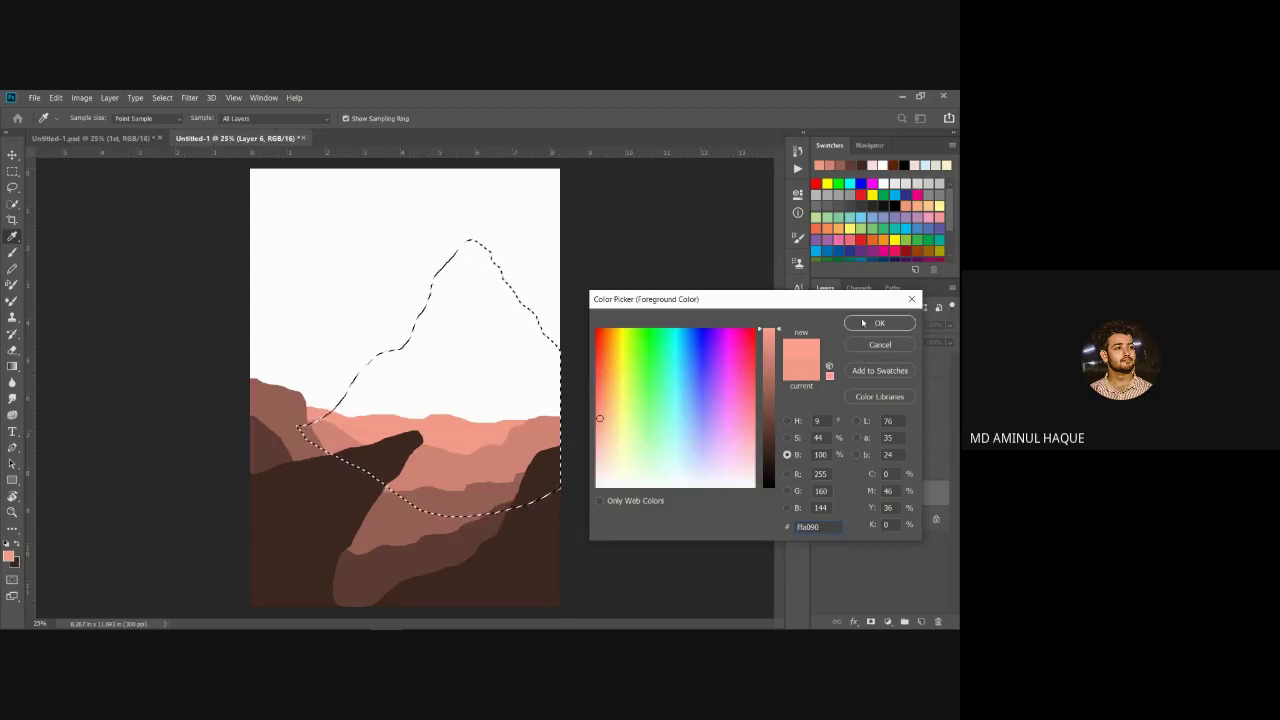
left_click(863, 323)
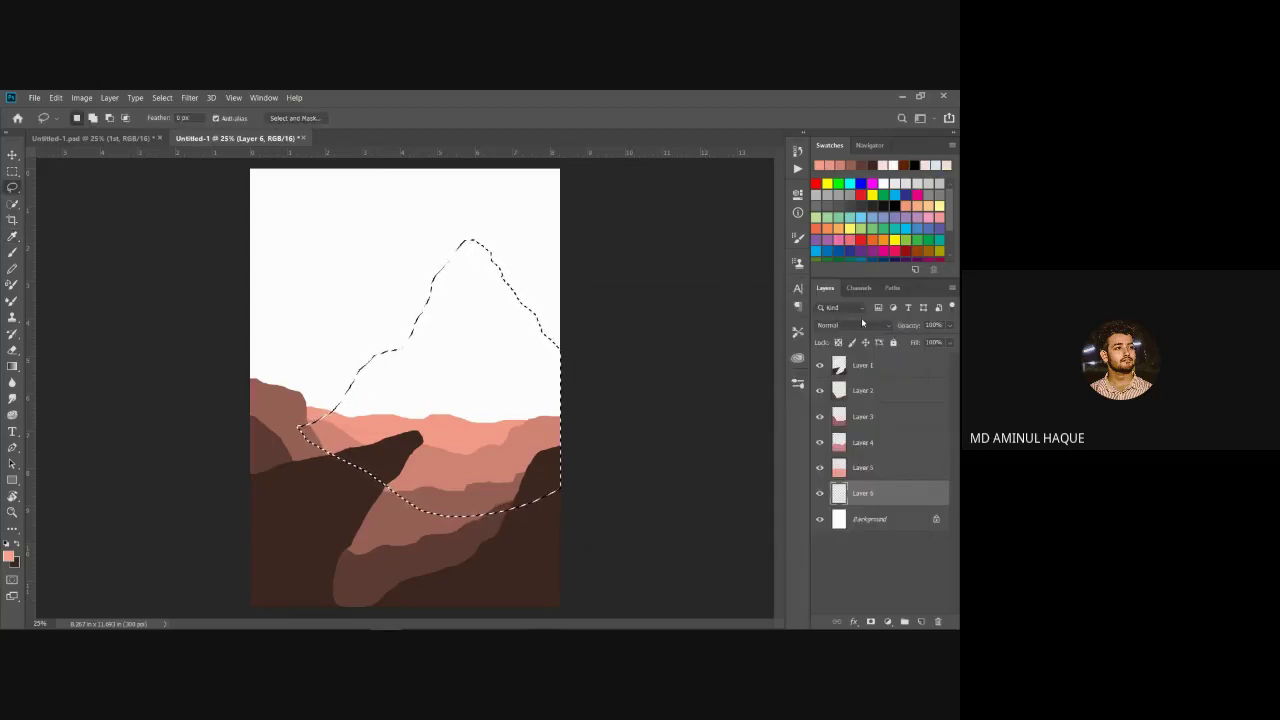
key("alt+BackSpace")
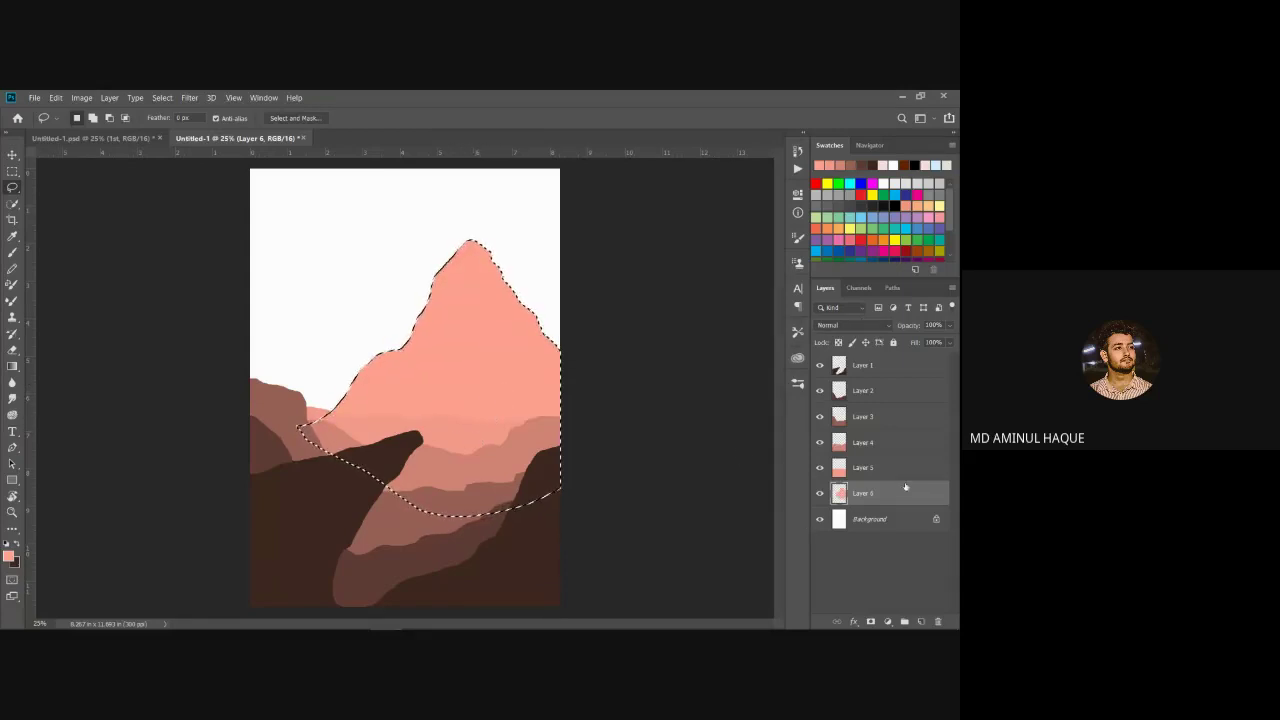
left_click(863, 470)
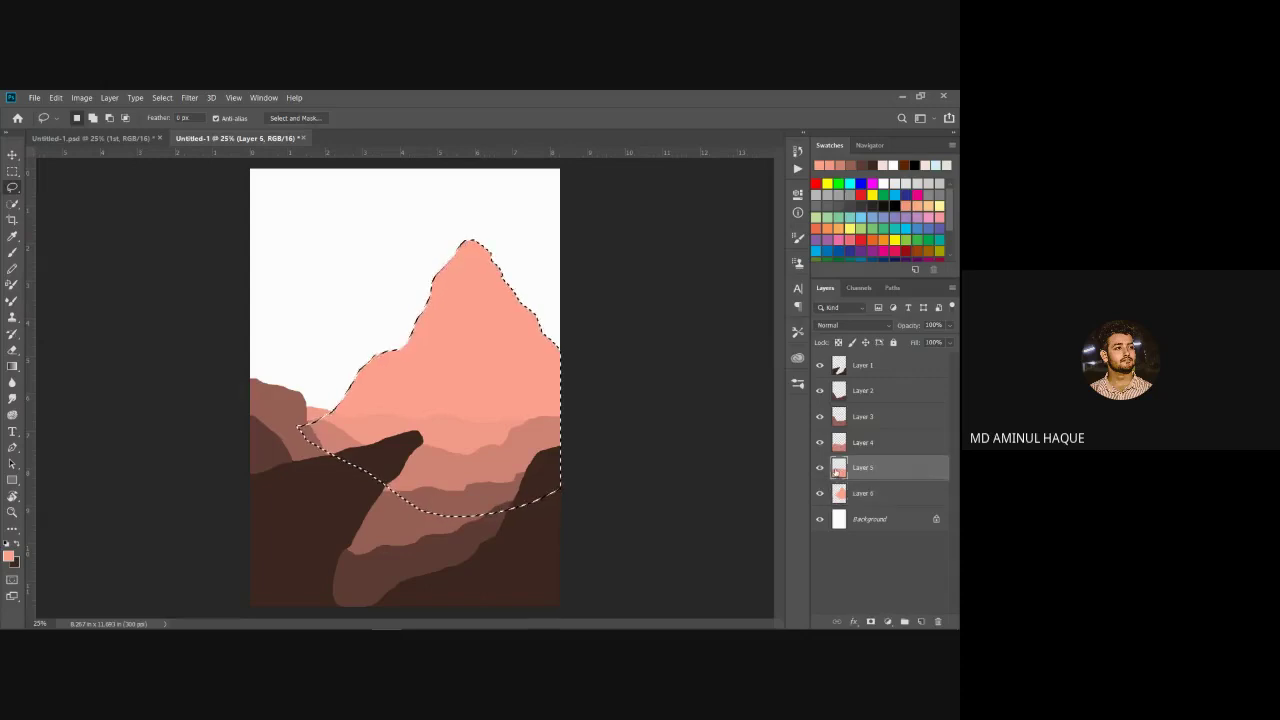
key("ctrl+d")
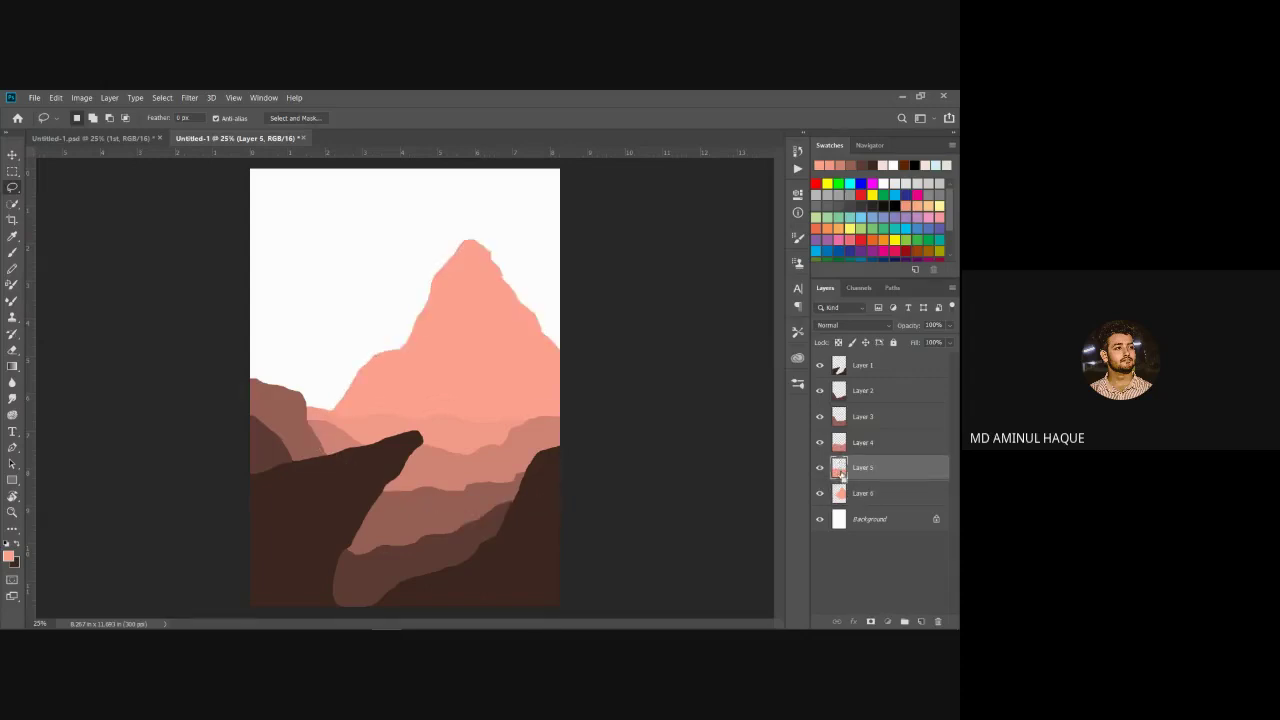
Step: Load the fifth ridge's shape as a selection and set the foreground colour to a muted pink at 38% saturation and 80% brightness (cb8a7f)
left_click(840, 467, "ctrl")
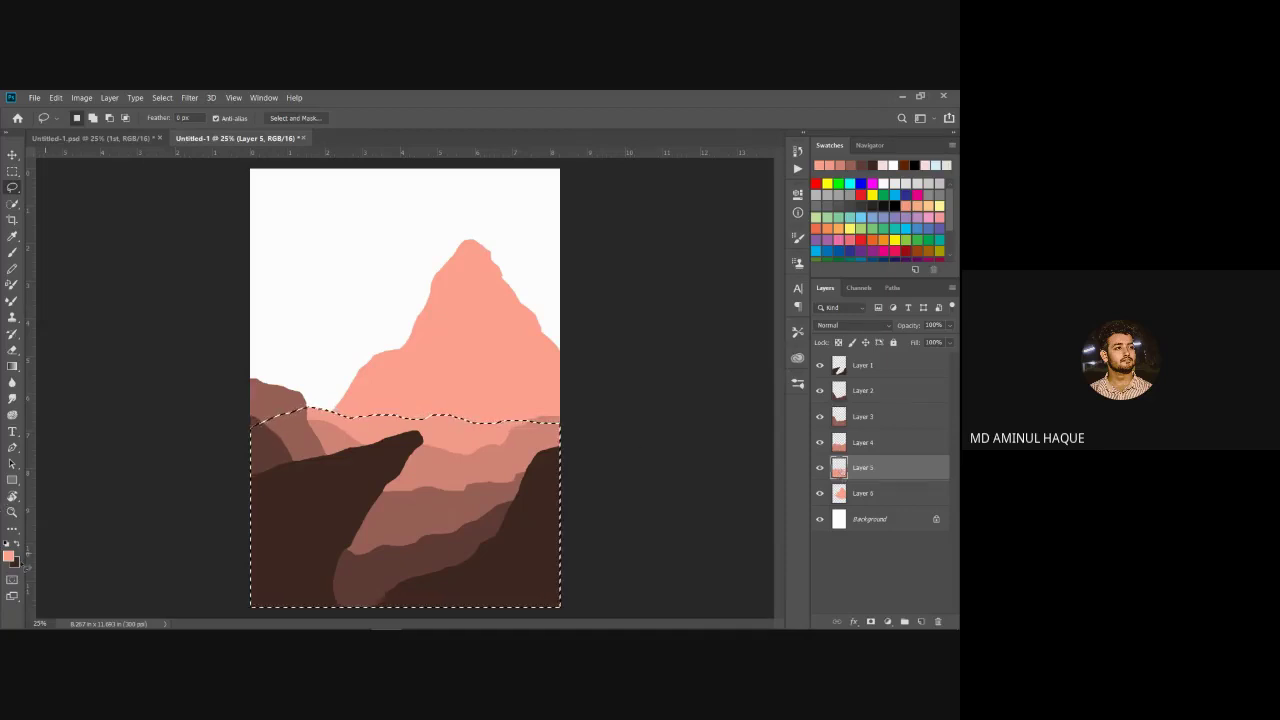
left_click(9, 555)
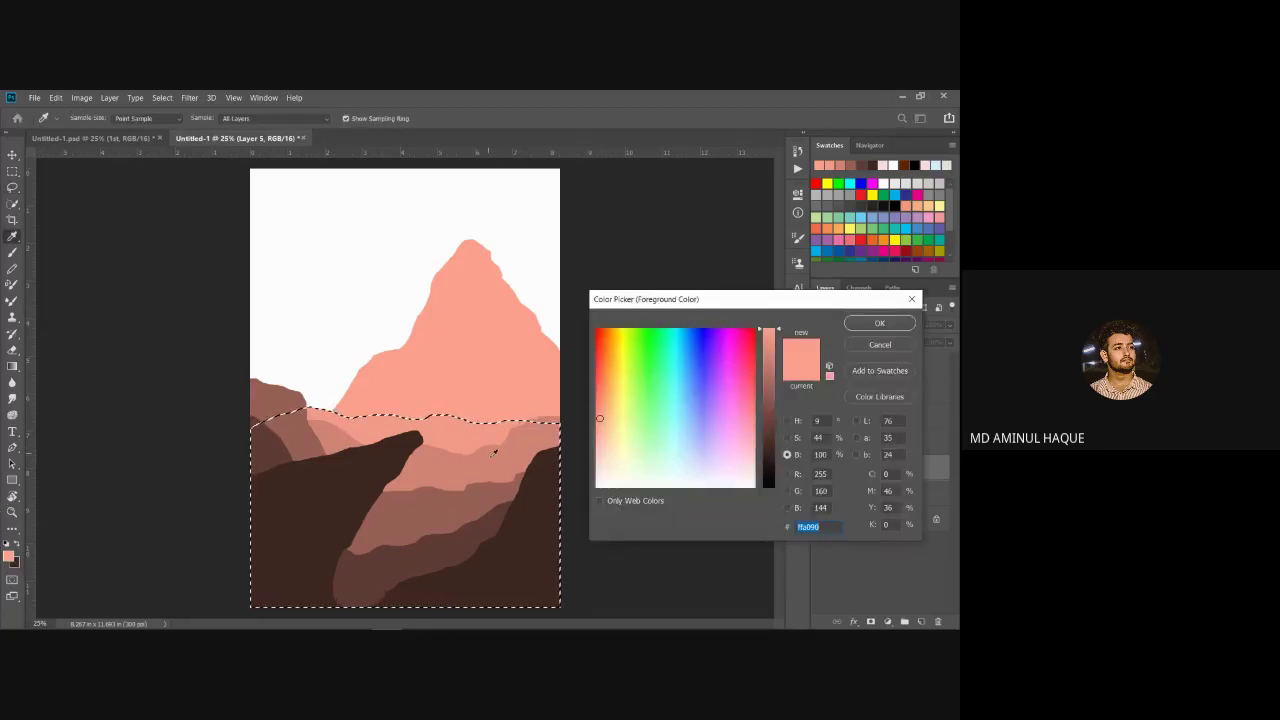
left_click(781, 356)
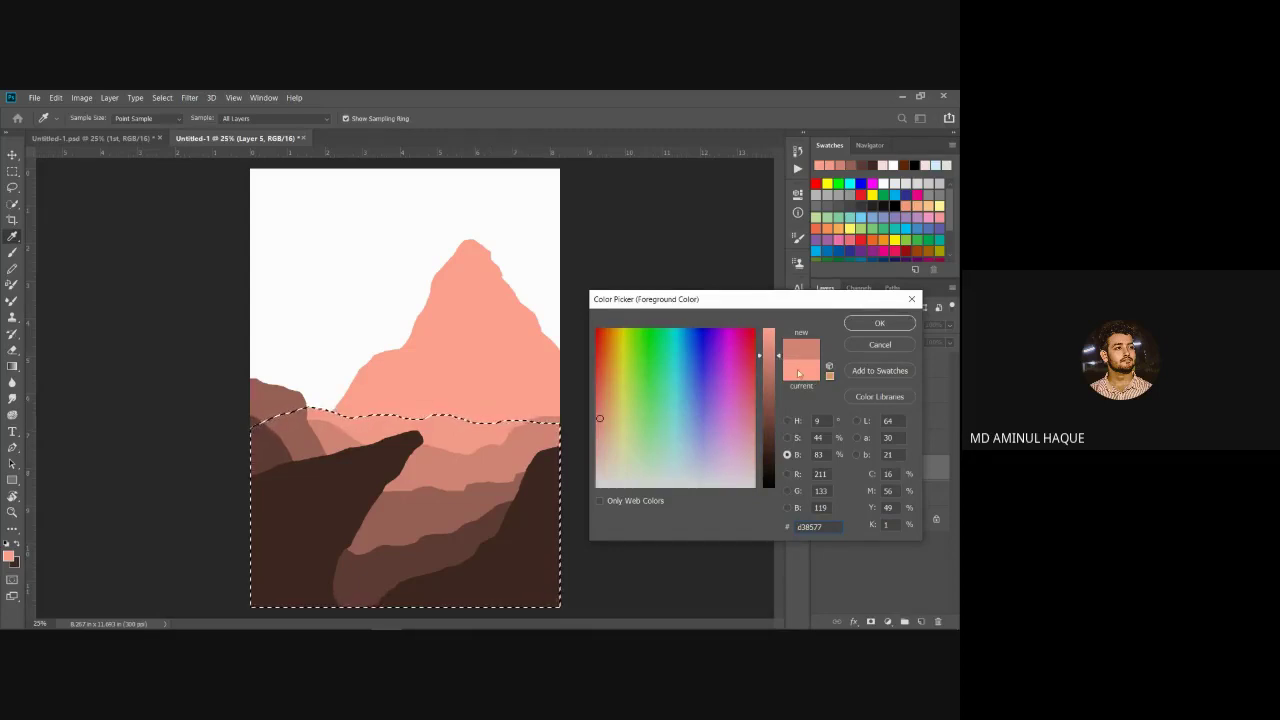
left_click(781, 363)
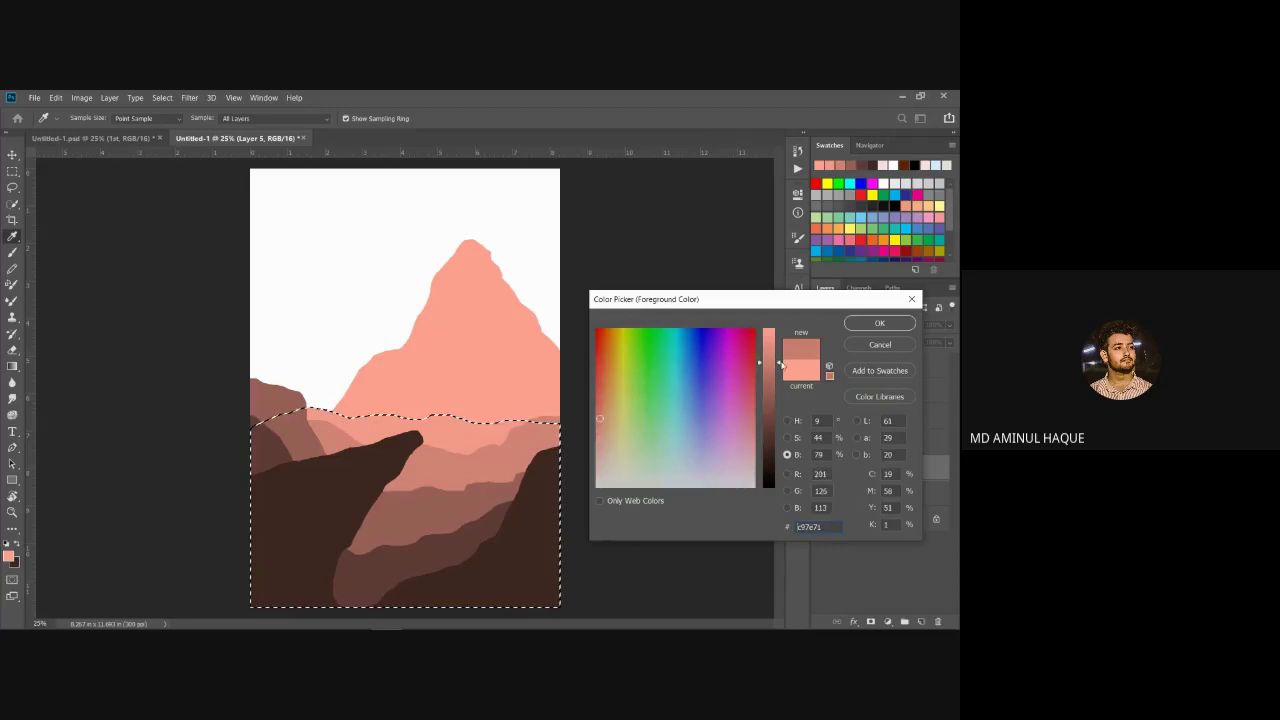
left_click_drag(781, 364, 784, 359)
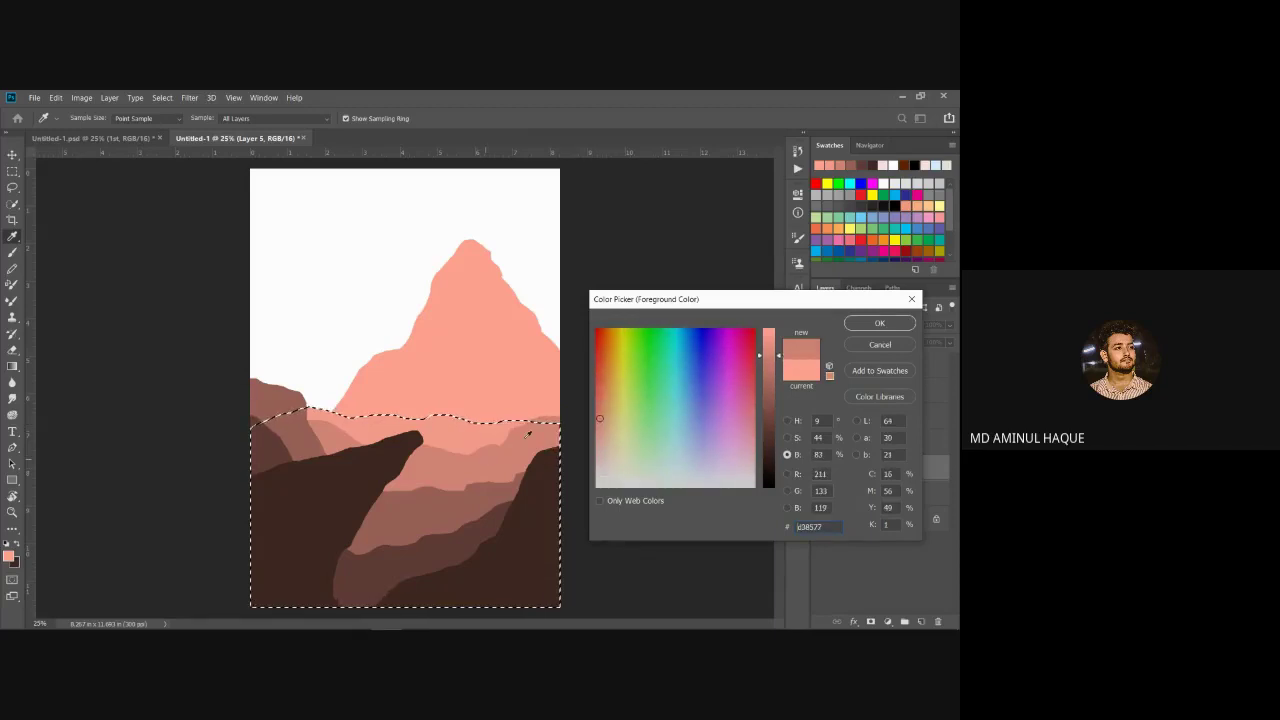
left_click_drag(780, 358, 781, 364)
left_click(788, 438)
left_click_drag(781, 421, 780, 427)
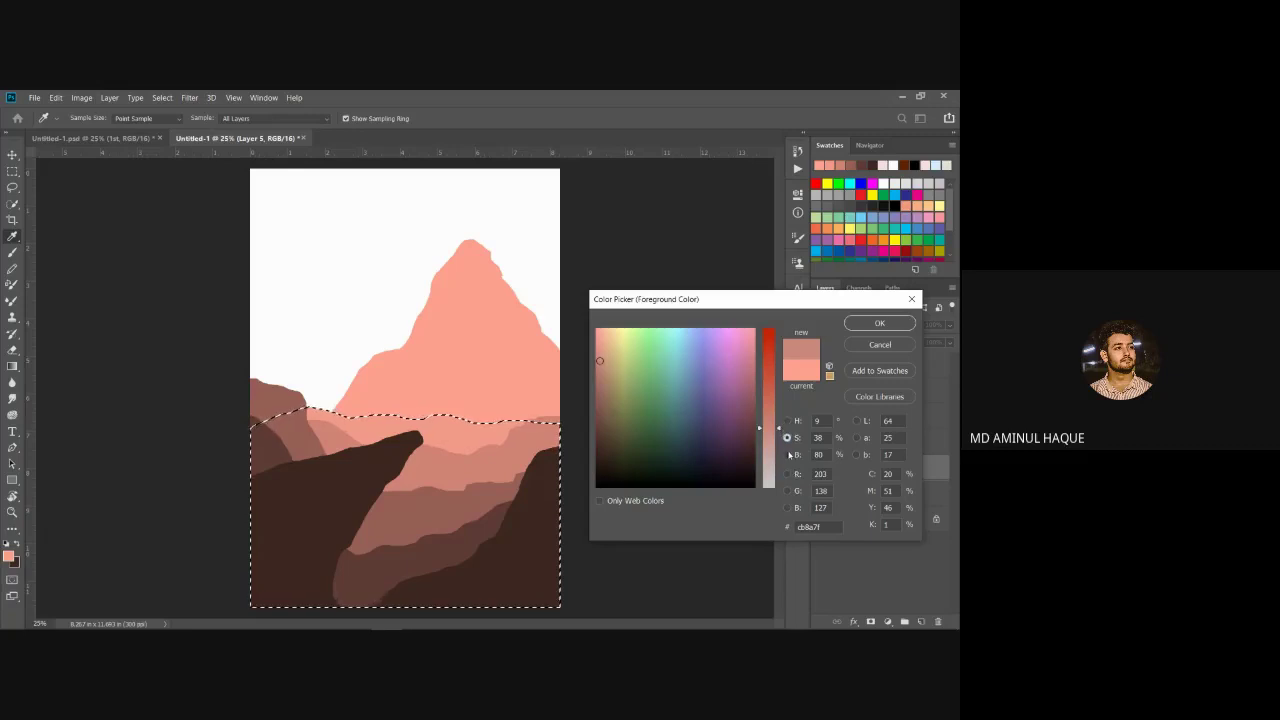
left_click(787, 454)
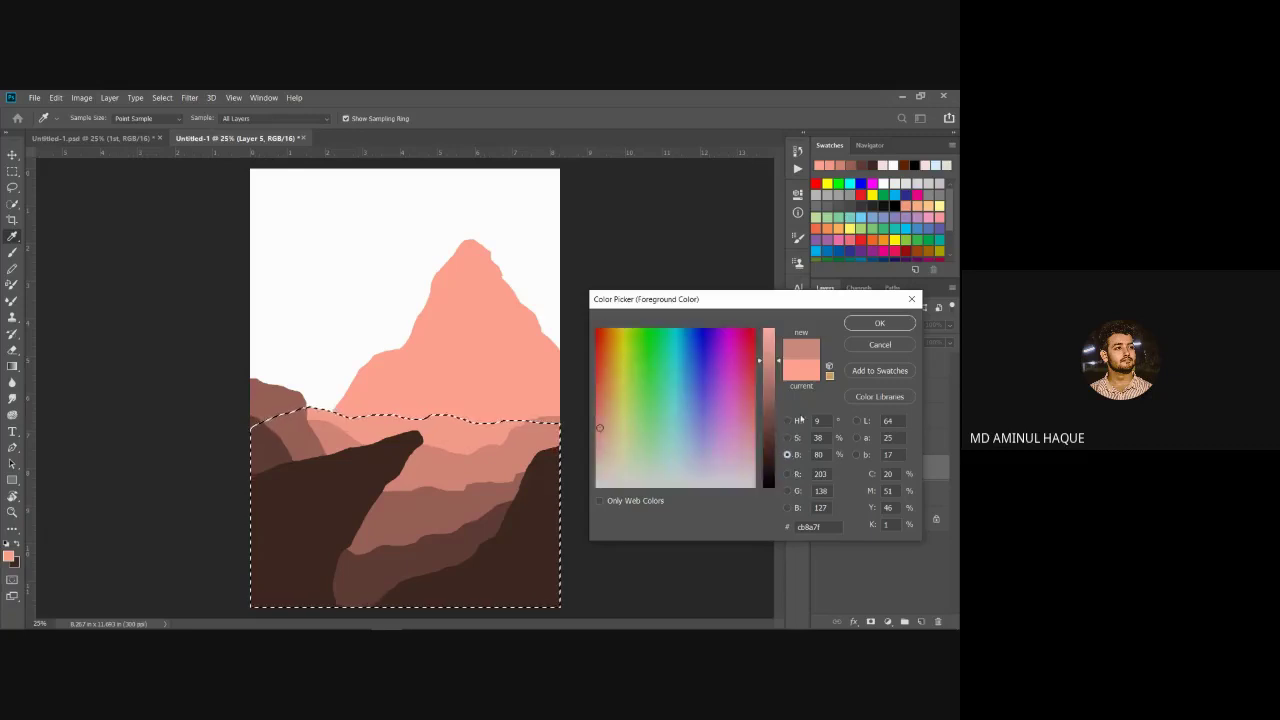
left_click(879, 322)
Step: Refill the fifth ridge on Layer 5 with the muted pink foreground colour and deselect
key("l")
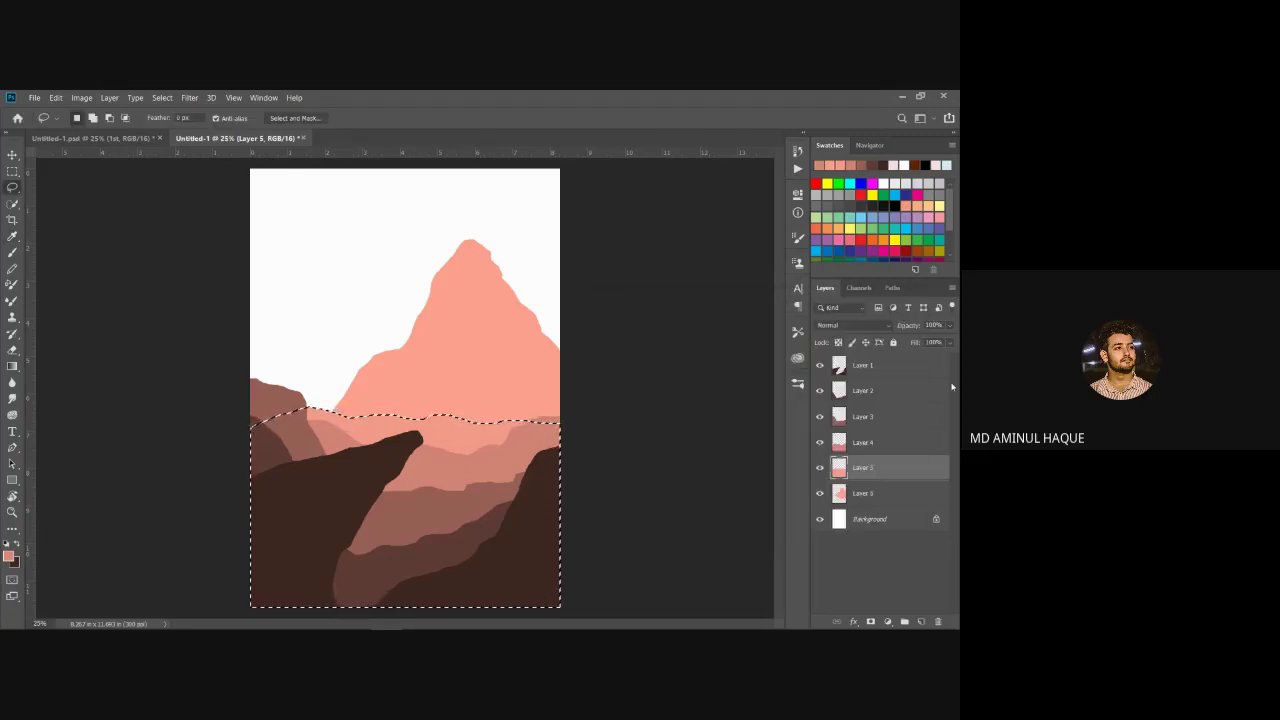
key("alt+BackSpace")
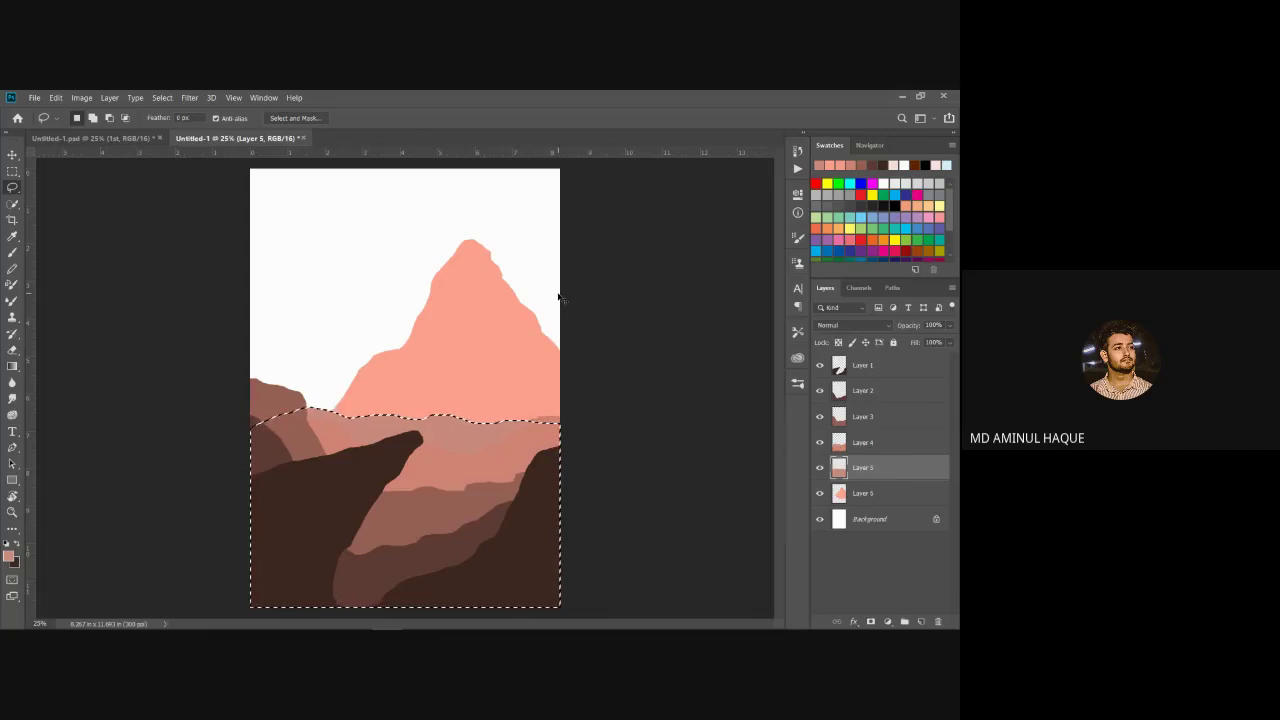
key("ctrl+d")
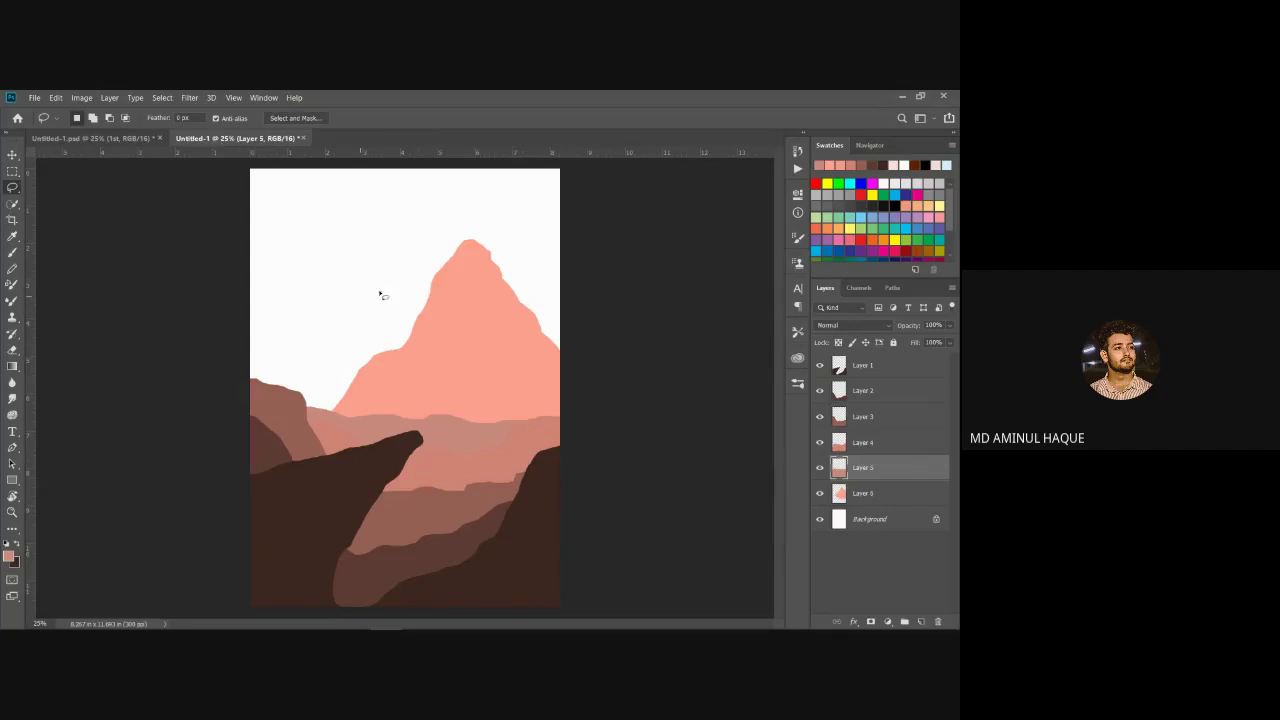
Step: After checking the finished artwork's sun, add an empty layer beneath Layer 6 and outline a circle in the sky left of the peak with the Elliptical Marquee
left_click(139, 140)
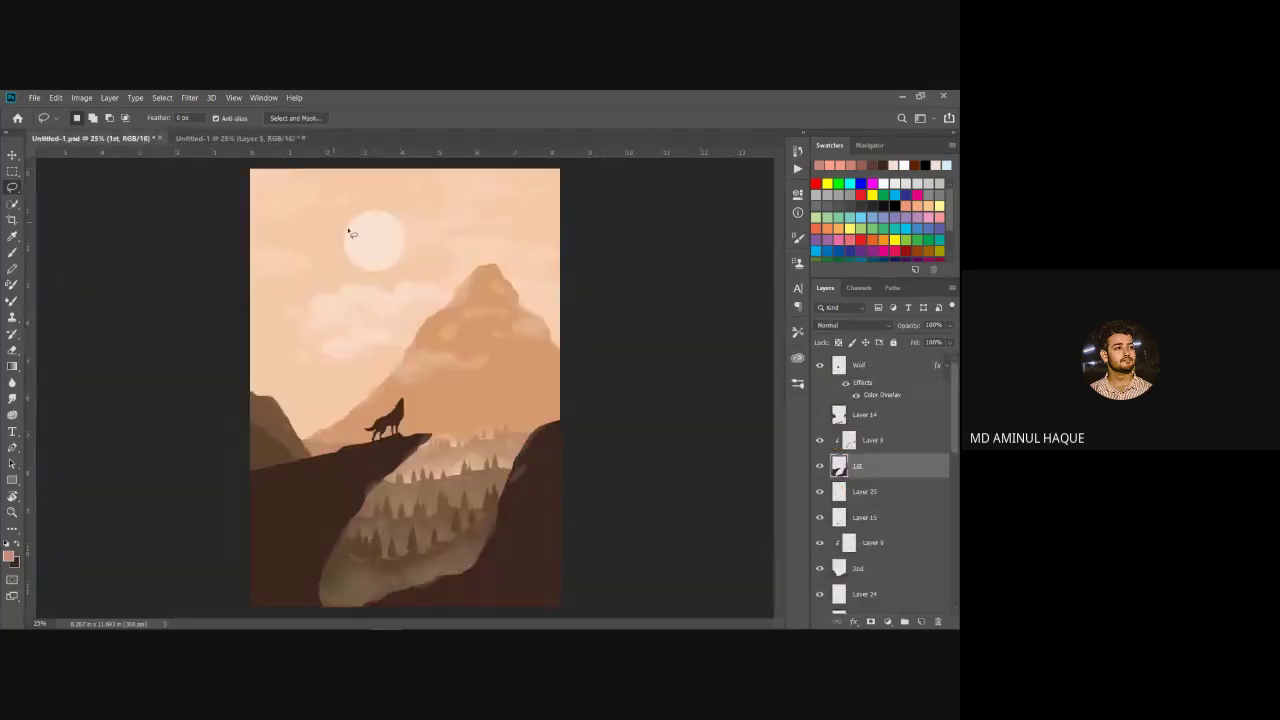
left_click(275, 137)
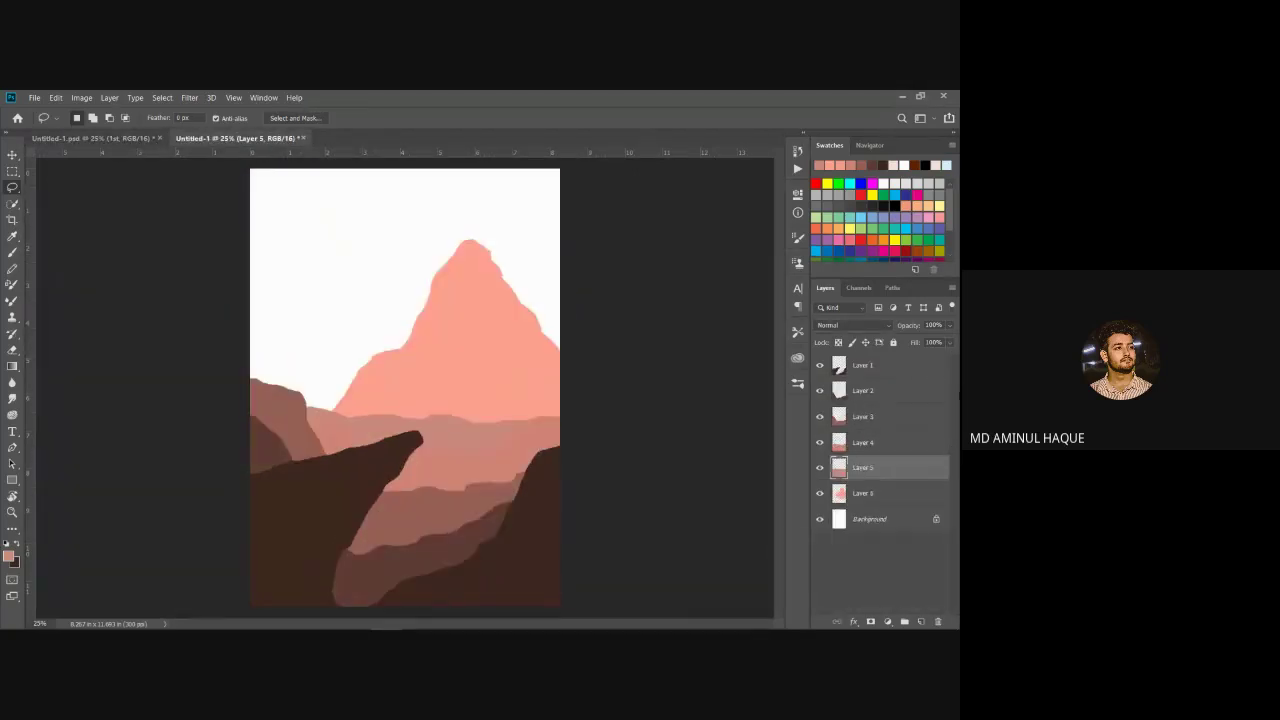
left_click(900, 500)
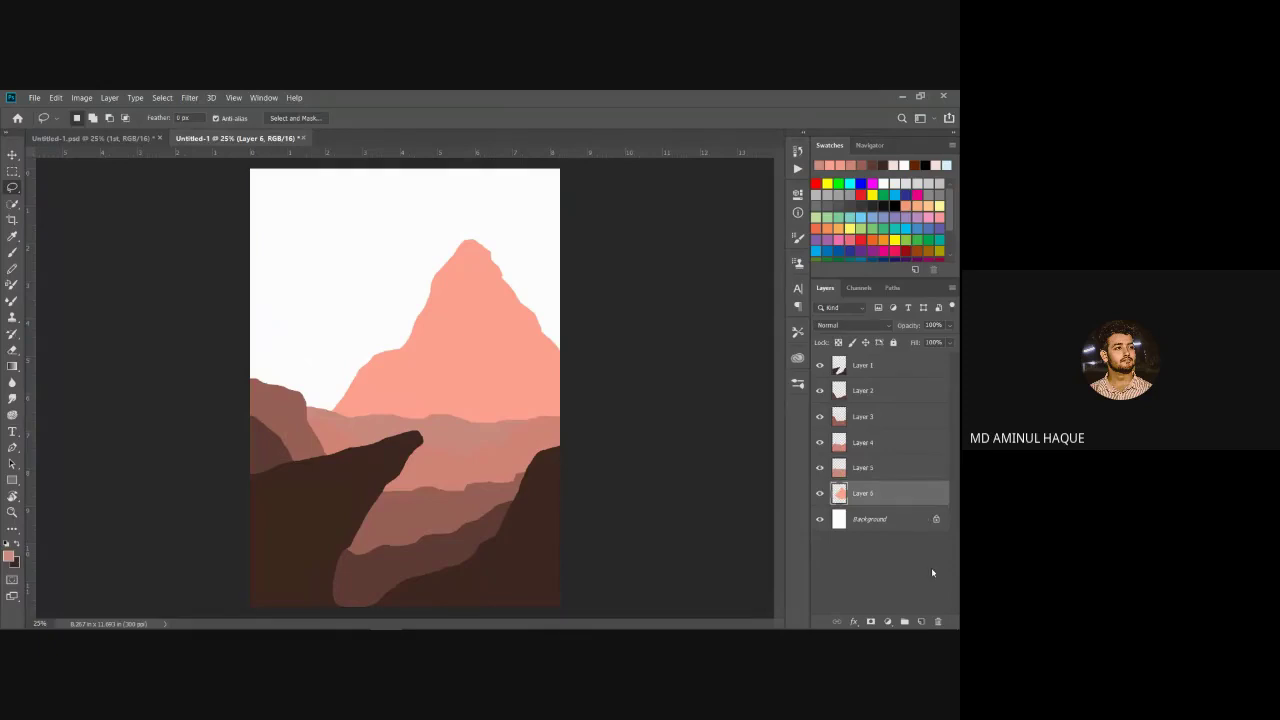
left_click(921, 621, "ctrl")
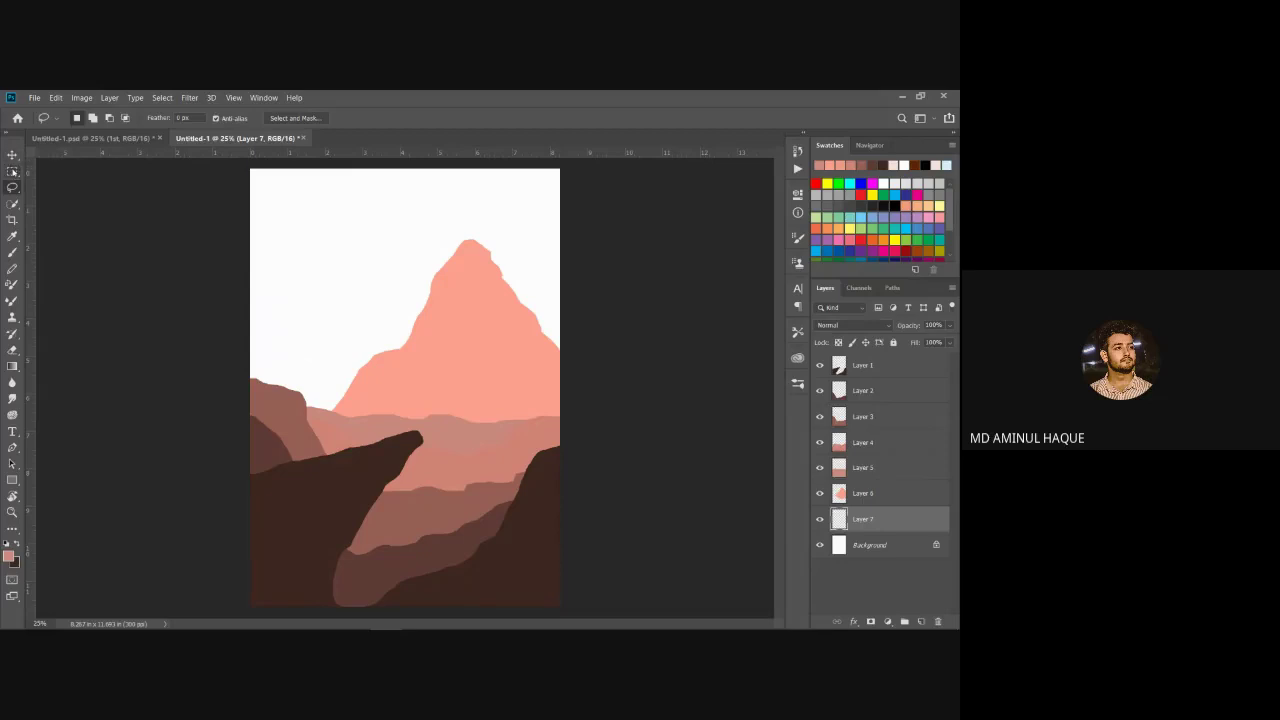
left_click(12, 171)
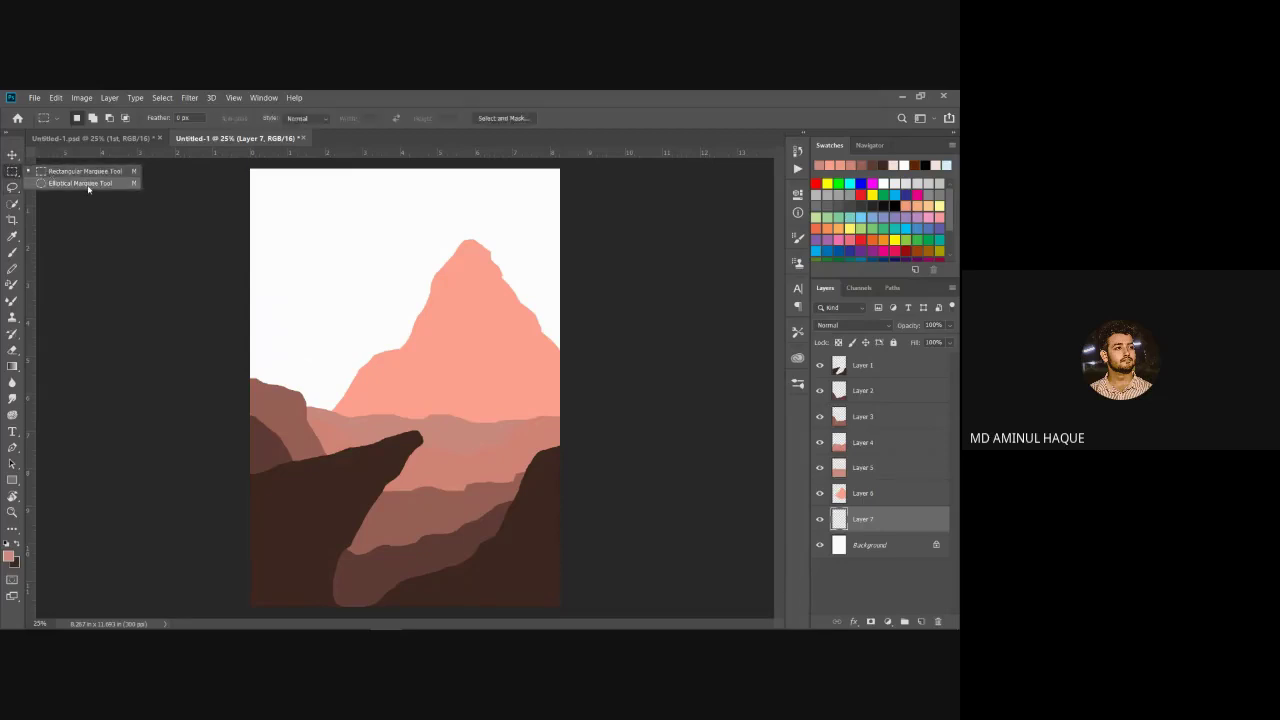
left_click(88, 185)
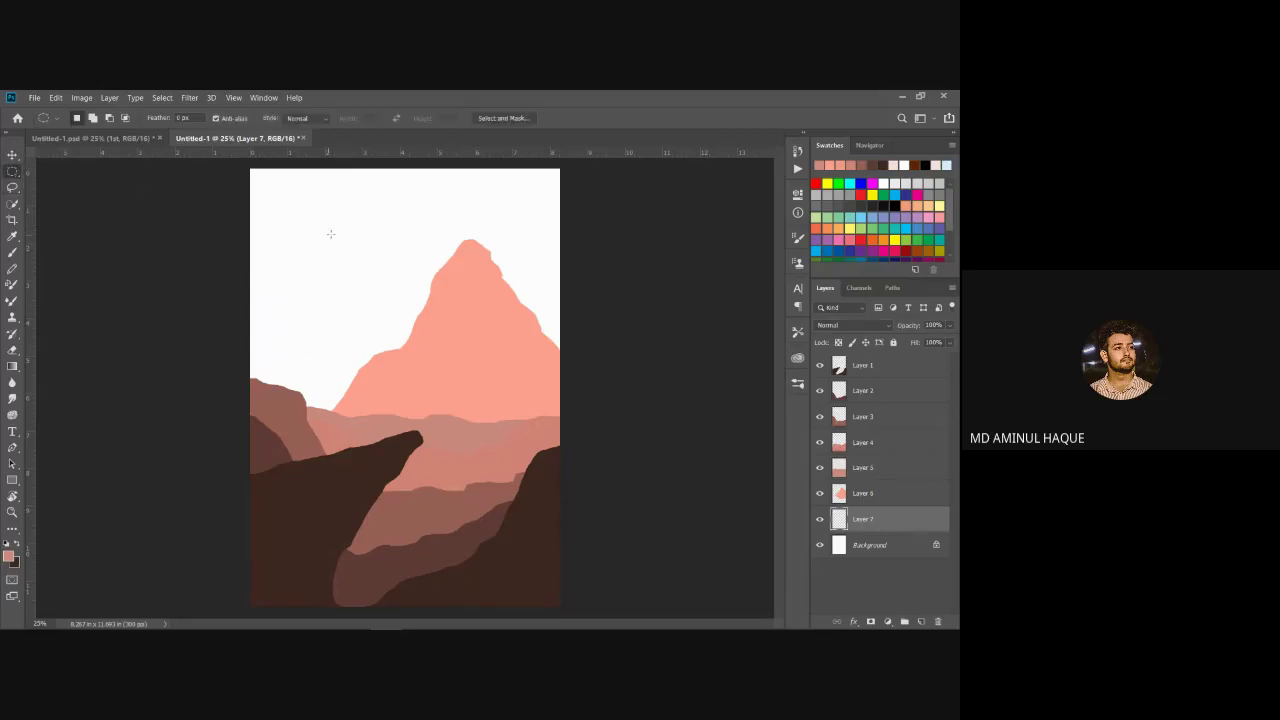
left_click_drag(314, 222, 362, 242)
Step: Set the foreground colour to a very pale pink at 13% saturation and 100% brightness (ffe2dd)
left_click(10, 556)
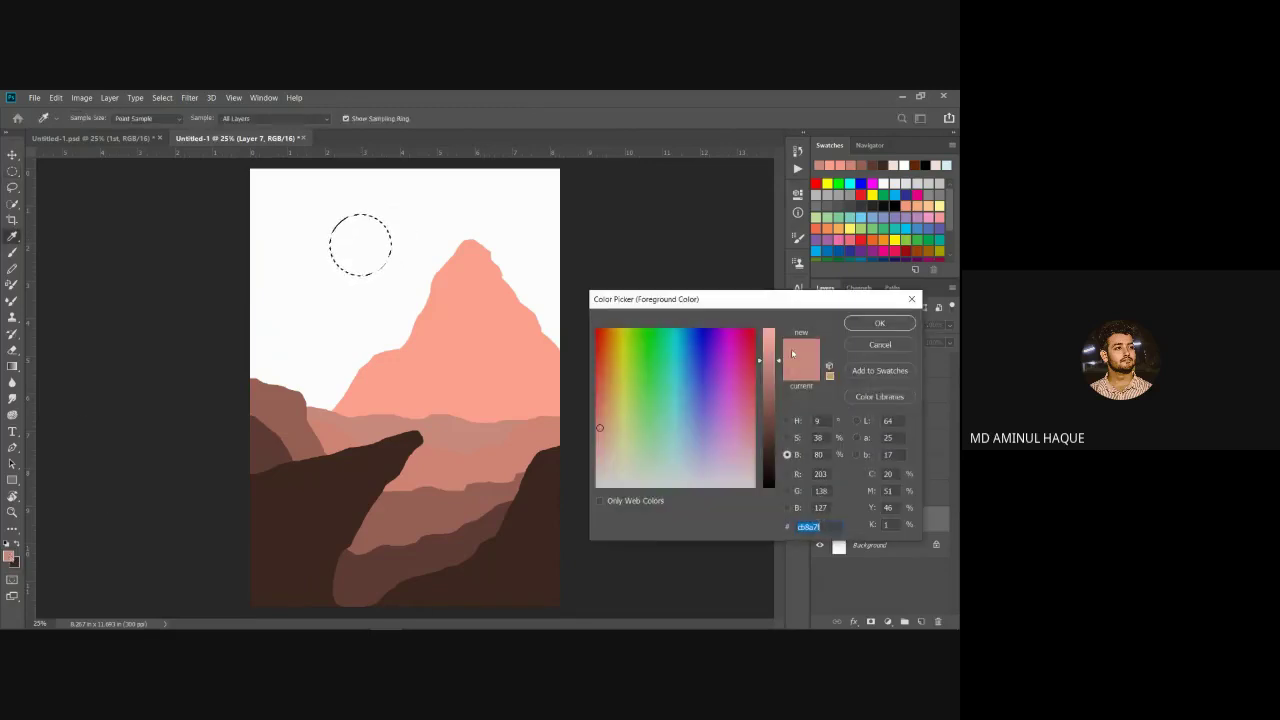
left_click_drag(779, 365, 779, 329)
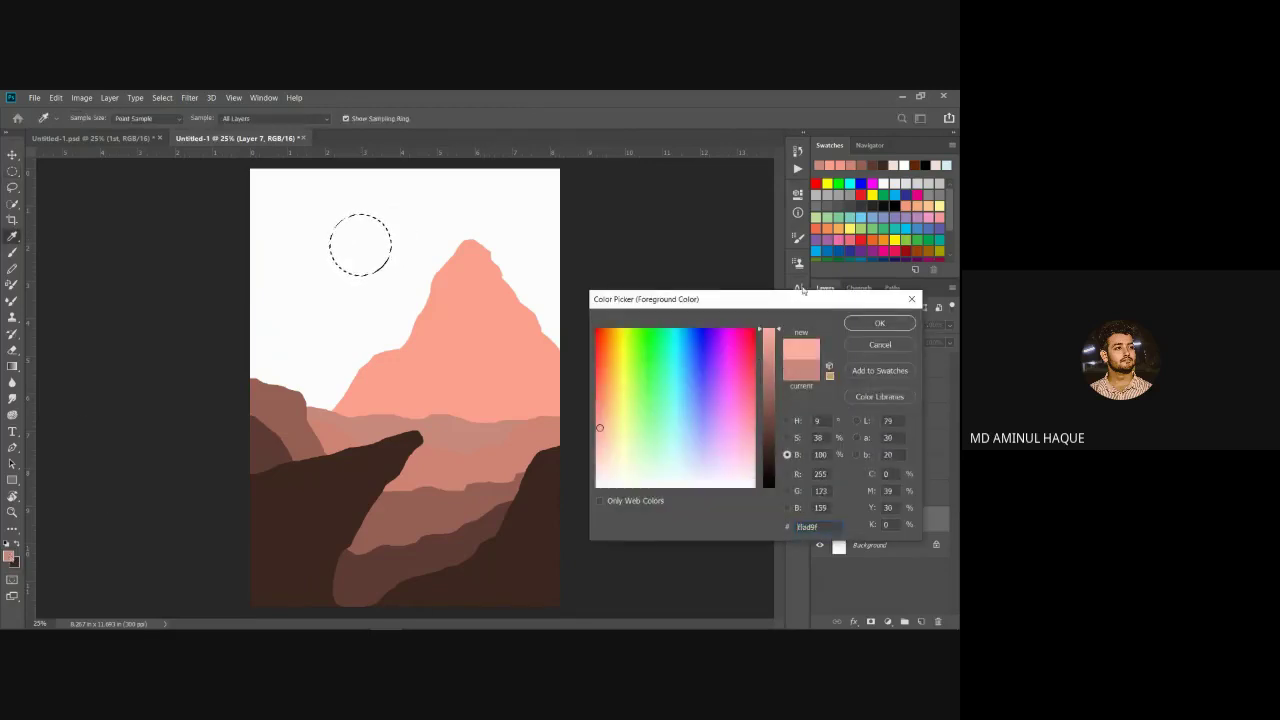
left_click(787, 437)
left_click_drag(779, 430, 797, 464)
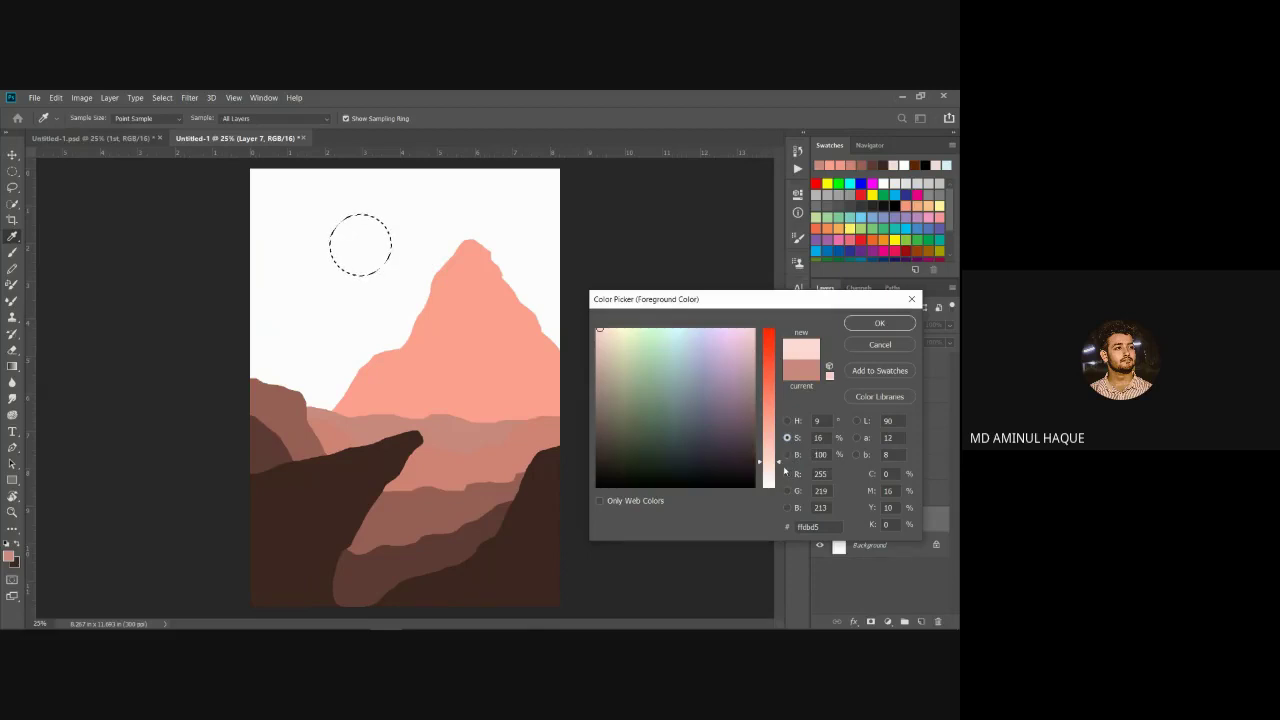
left_click_drag(781, 464, 781, 469)
left_click_drag(781, 471, 788, 469)
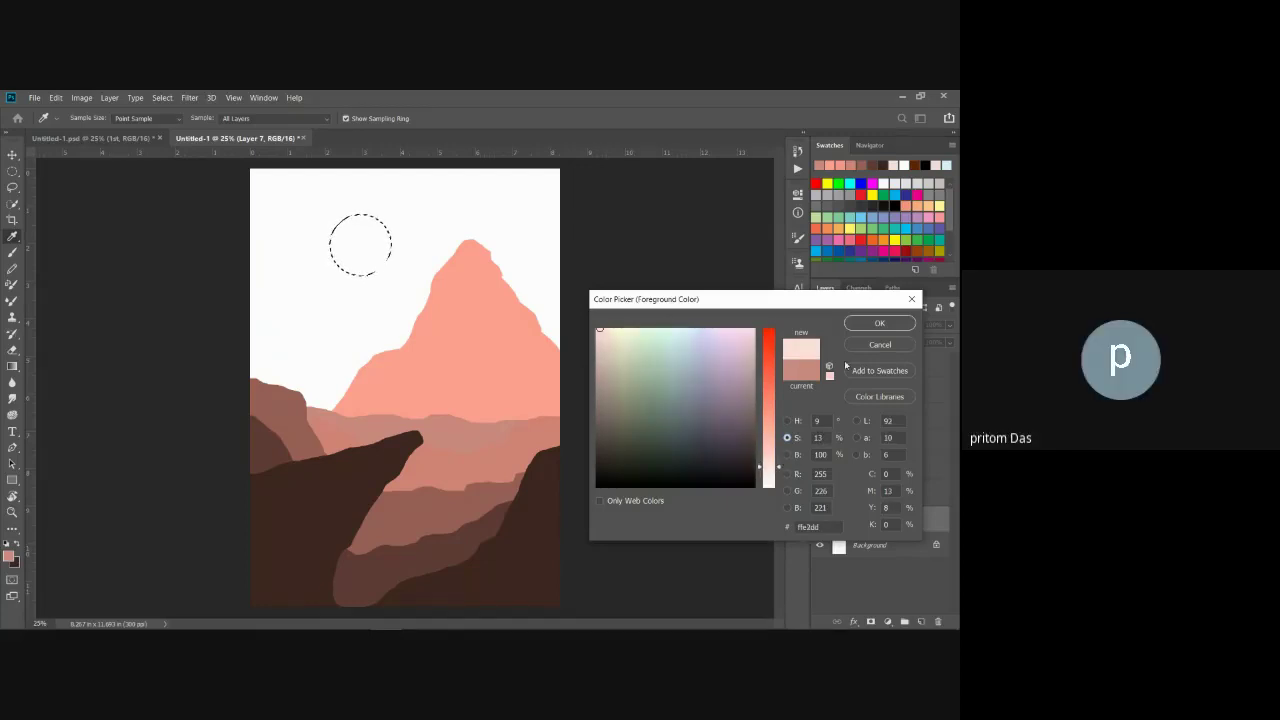
left_click(900, 324)
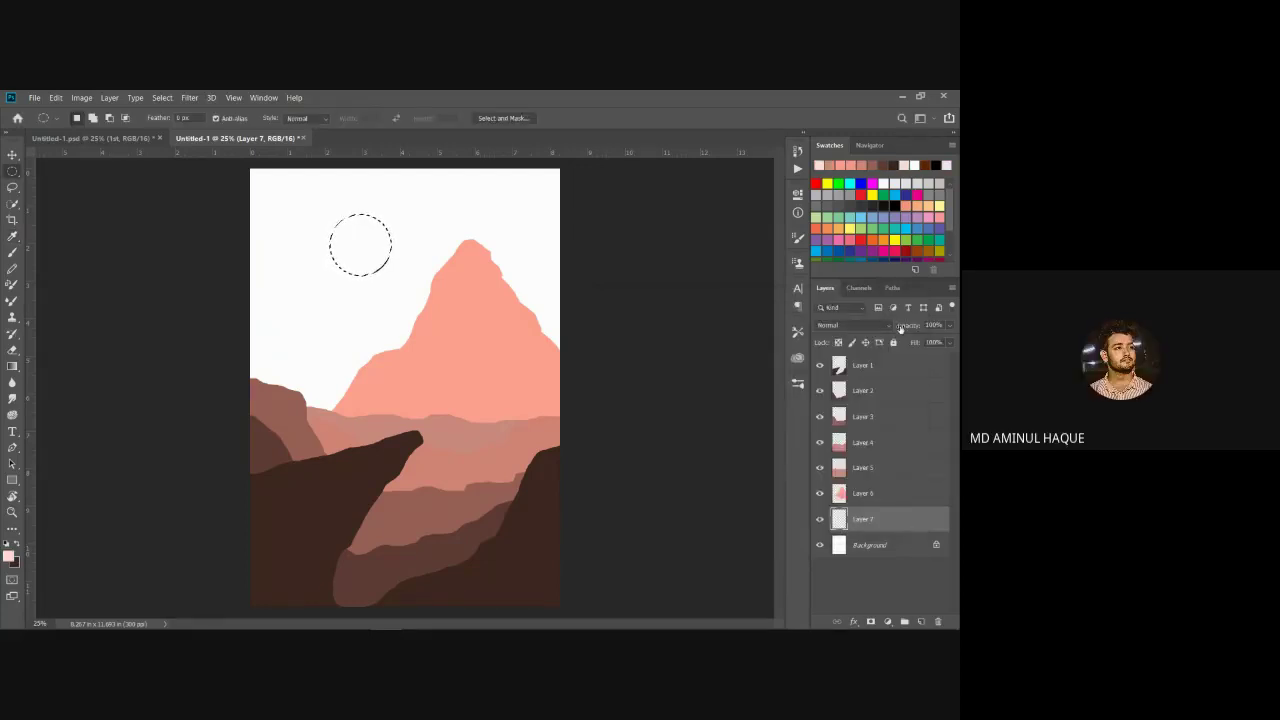
Step: Fill the circular sun selection on Layer 7 with the pale pink foreground colour and deselect
key("alt+BackSpace")
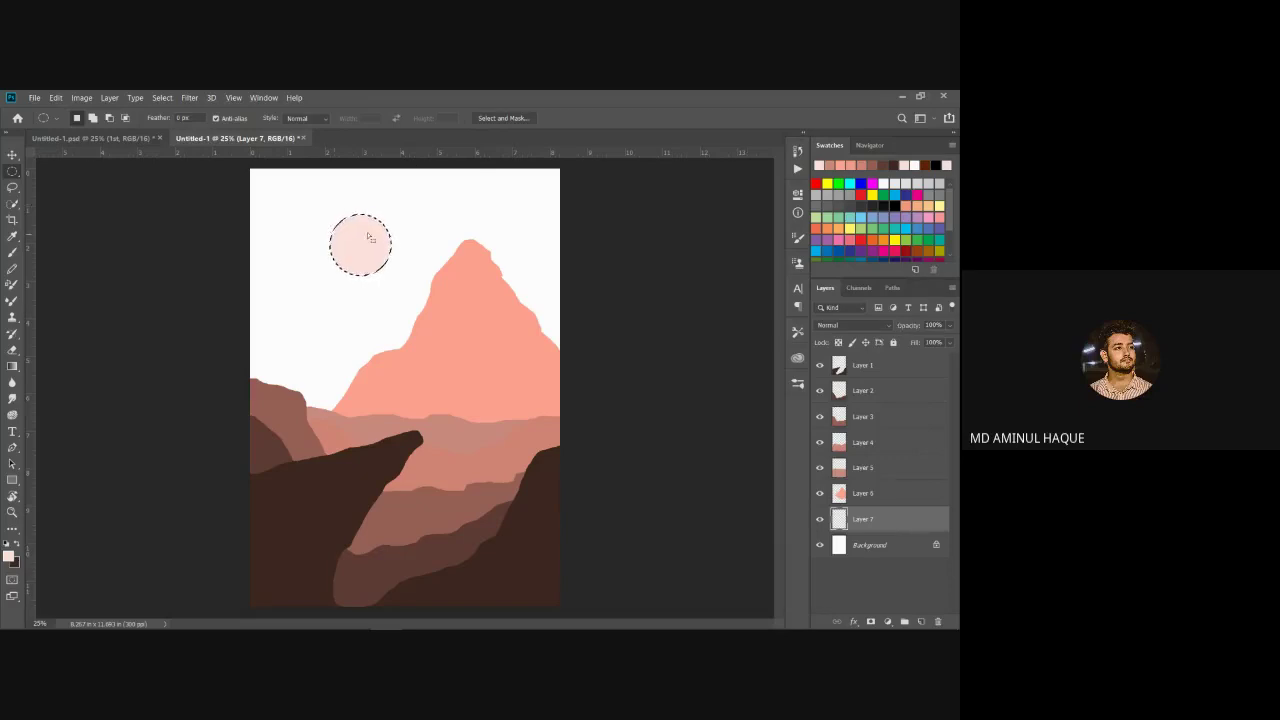
left_click(12, 187)
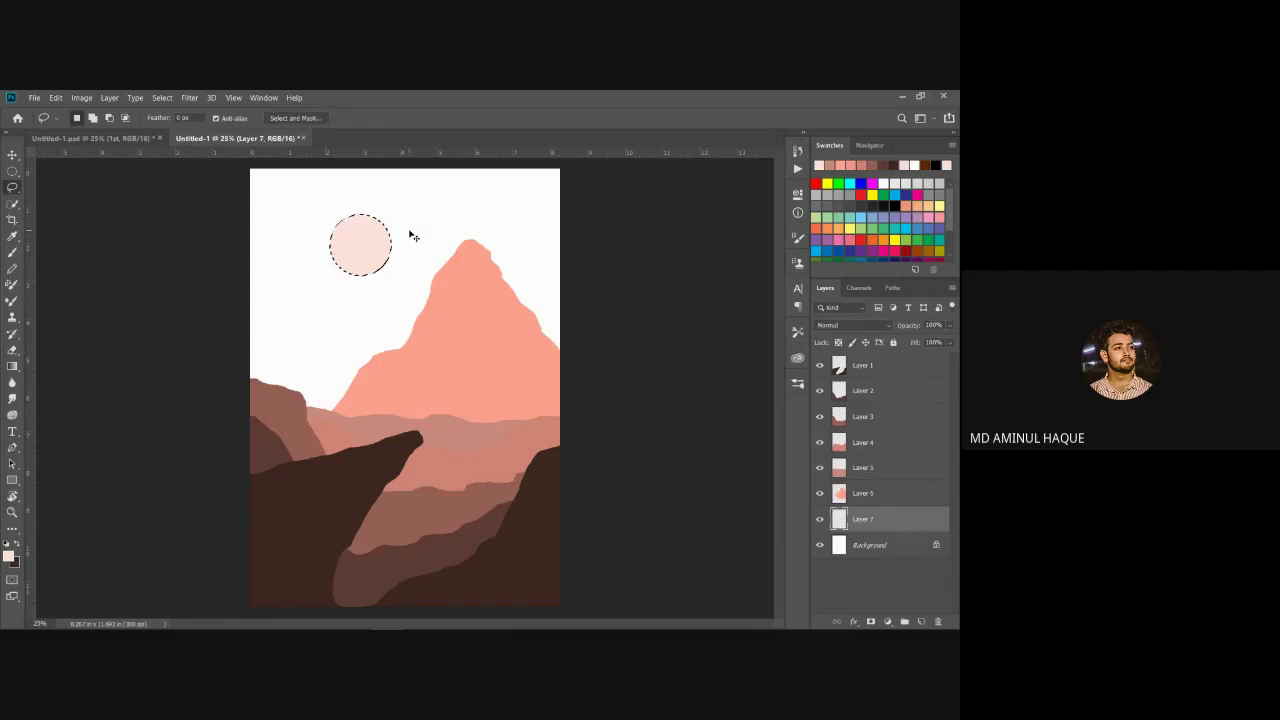
key("ctrl+d")
Step: After checking the finished artwork's cliff, add an empty layer above Layer 1 and lasso a patch over the left cliff's tip
left_click(146, 139)
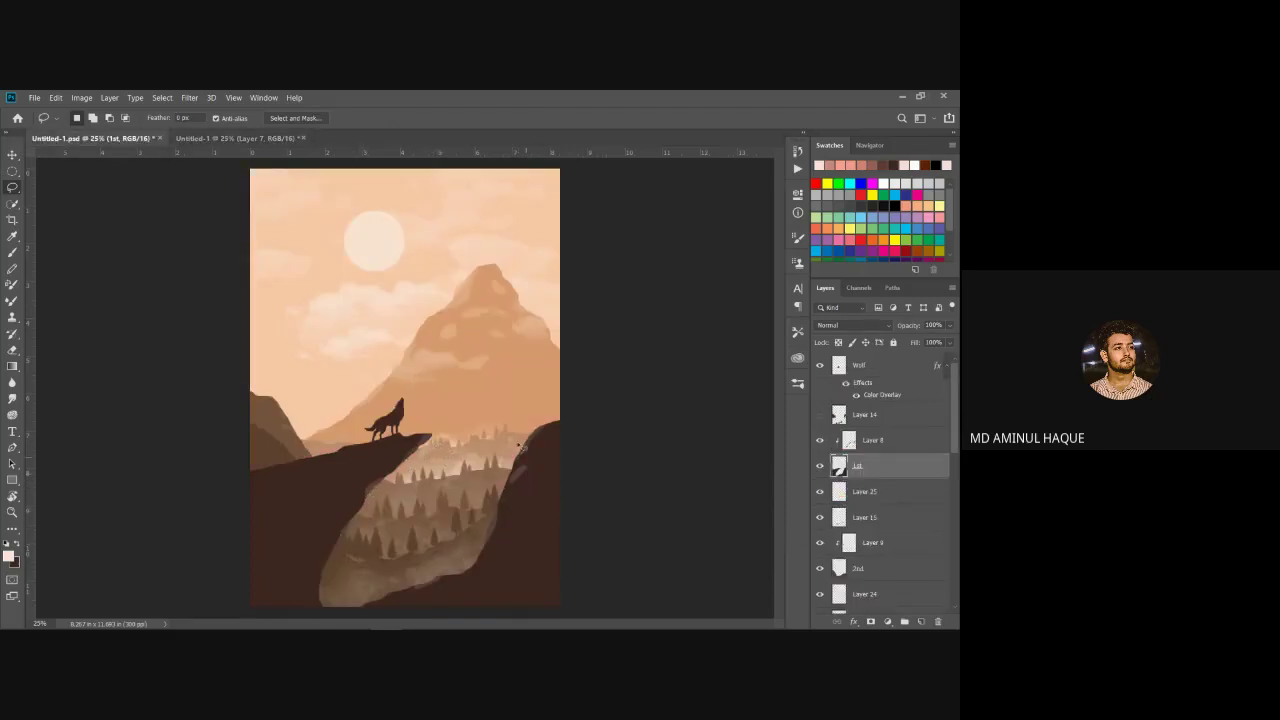
left_click(240, 138)
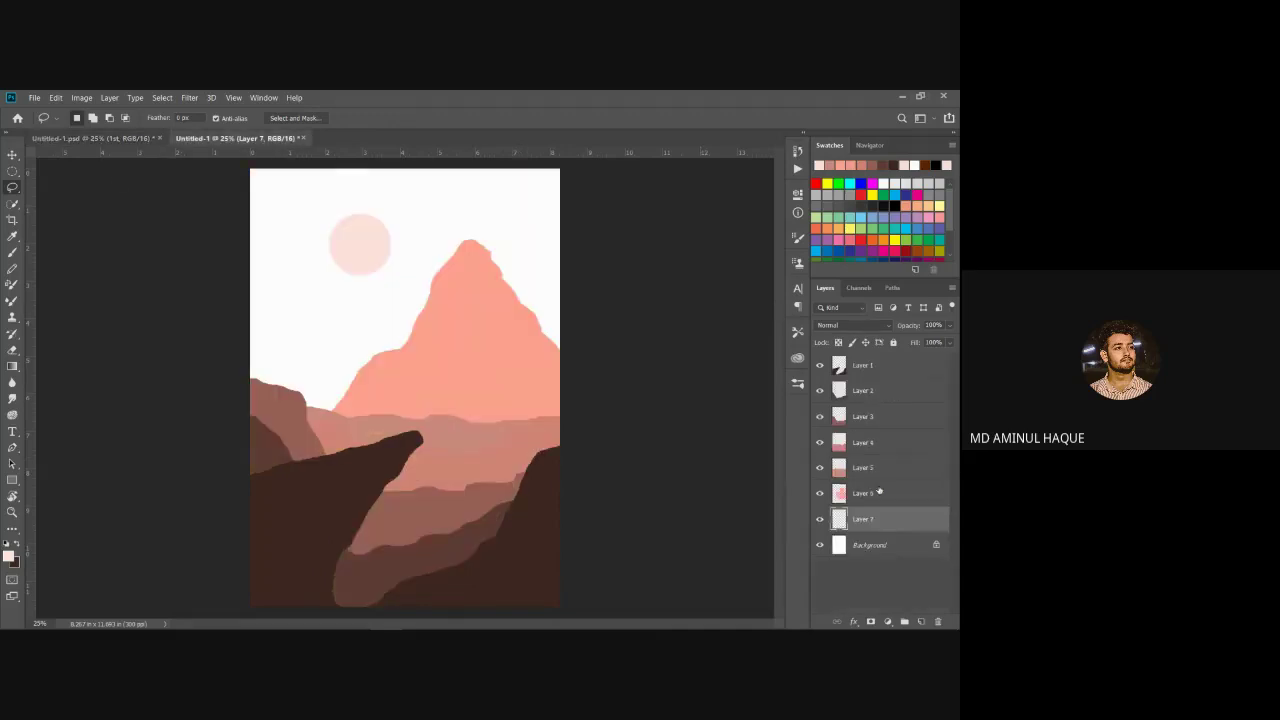
left_click(875, 364)
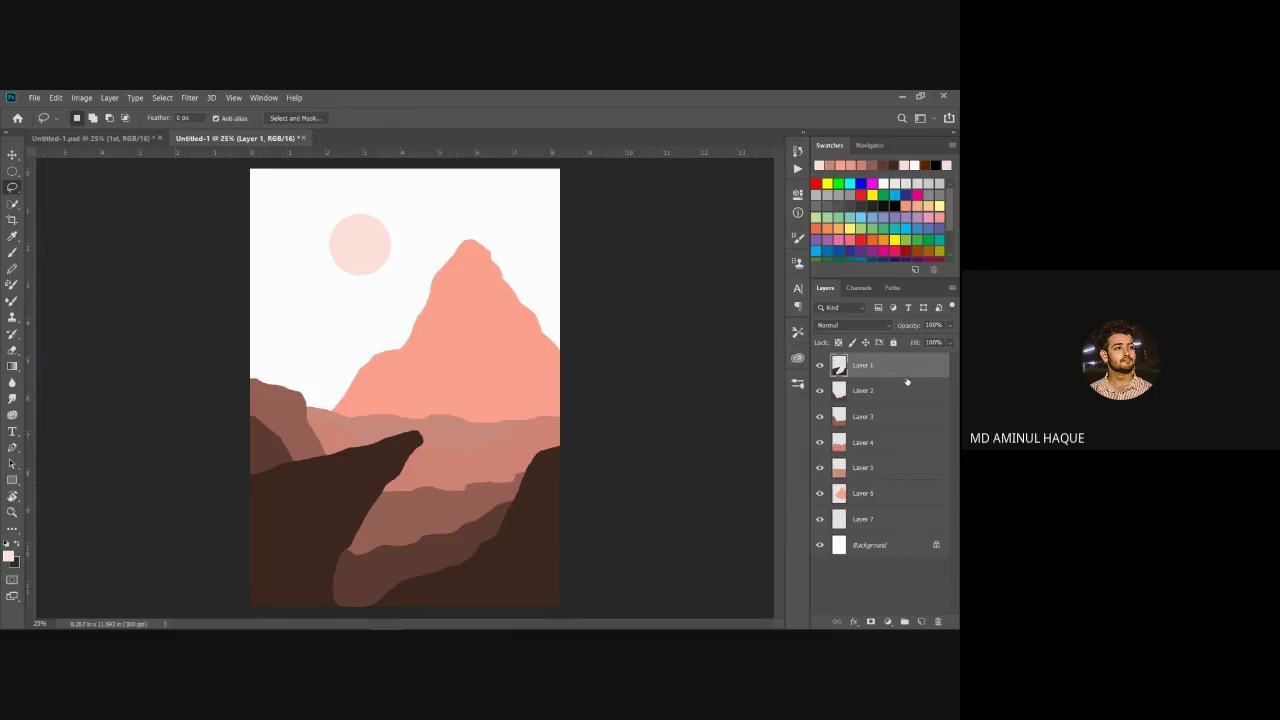
left_click(921, 621)
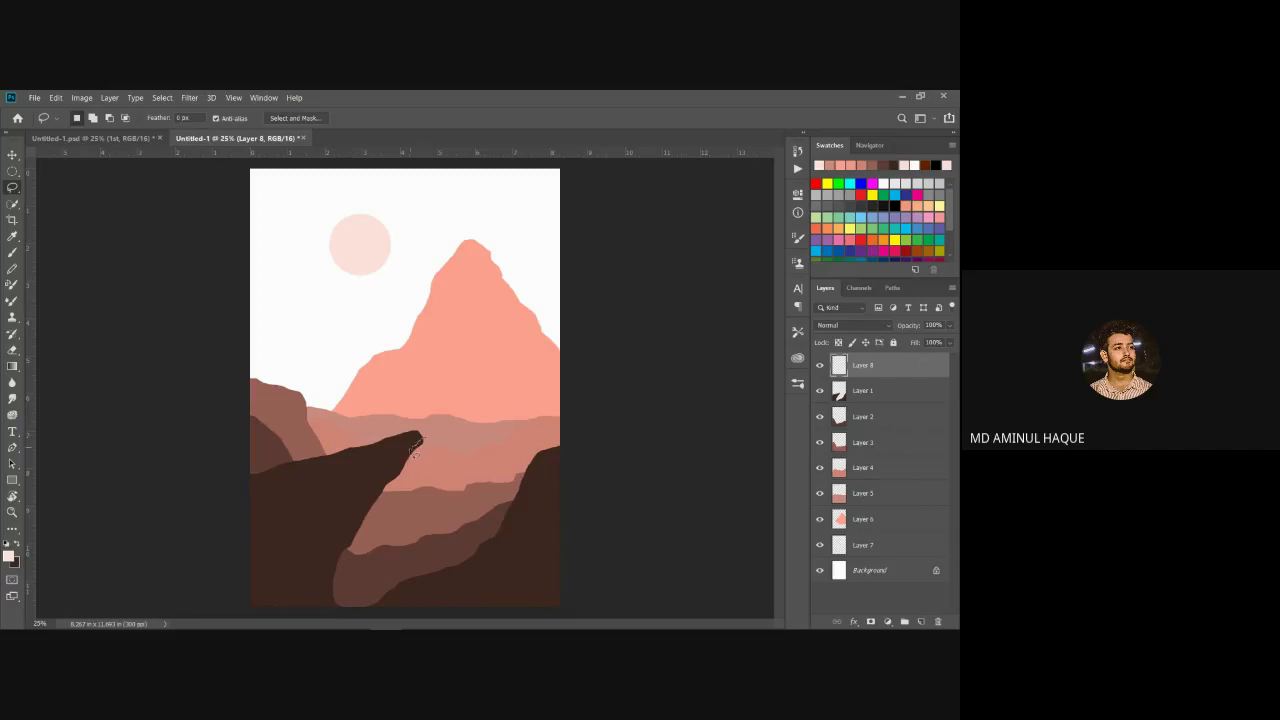
mouse_move(405, 460)
left_mouse_down()
mouse_move(400, 482)
mouse_move(434, 446)
mouse_move(420, 437)
left_mouse_up()
Step: Sample the cliff's brown, adjust it to 25% saturation and 31% brightness (503f3c), and fill the cliff-tip selection on Layer 8
left_click(8, 558)
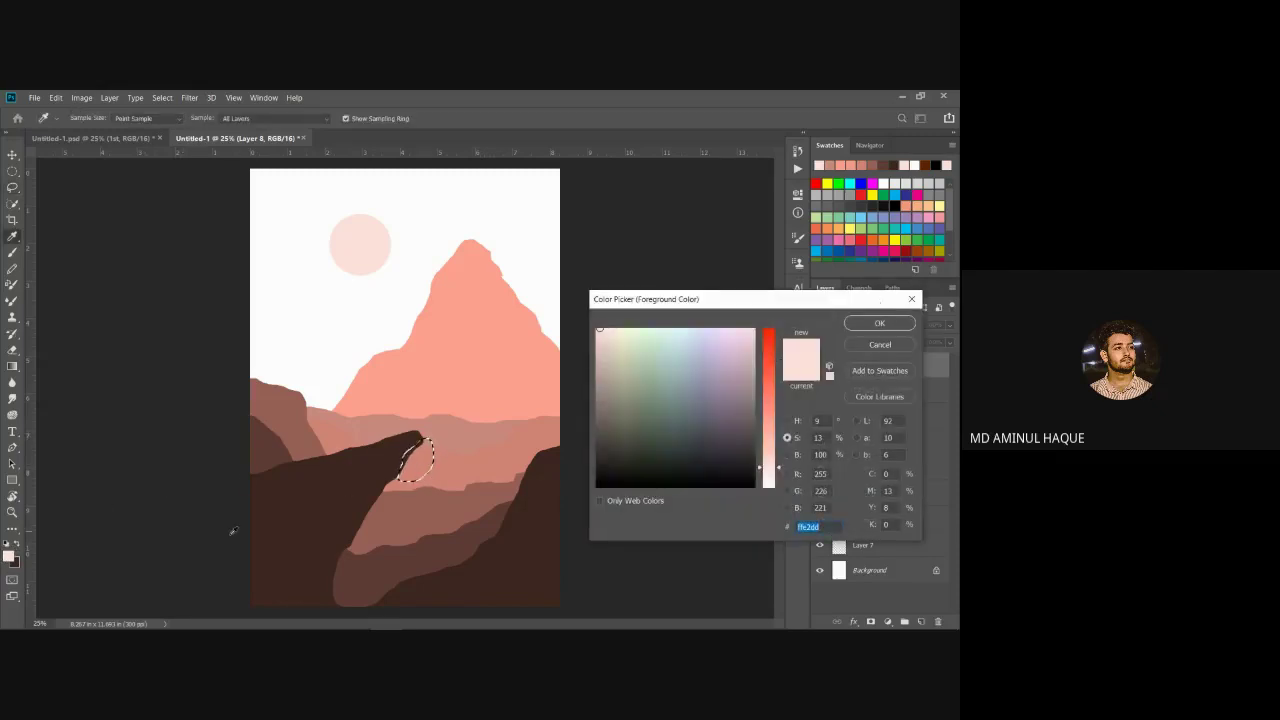
left_click(288, 521)
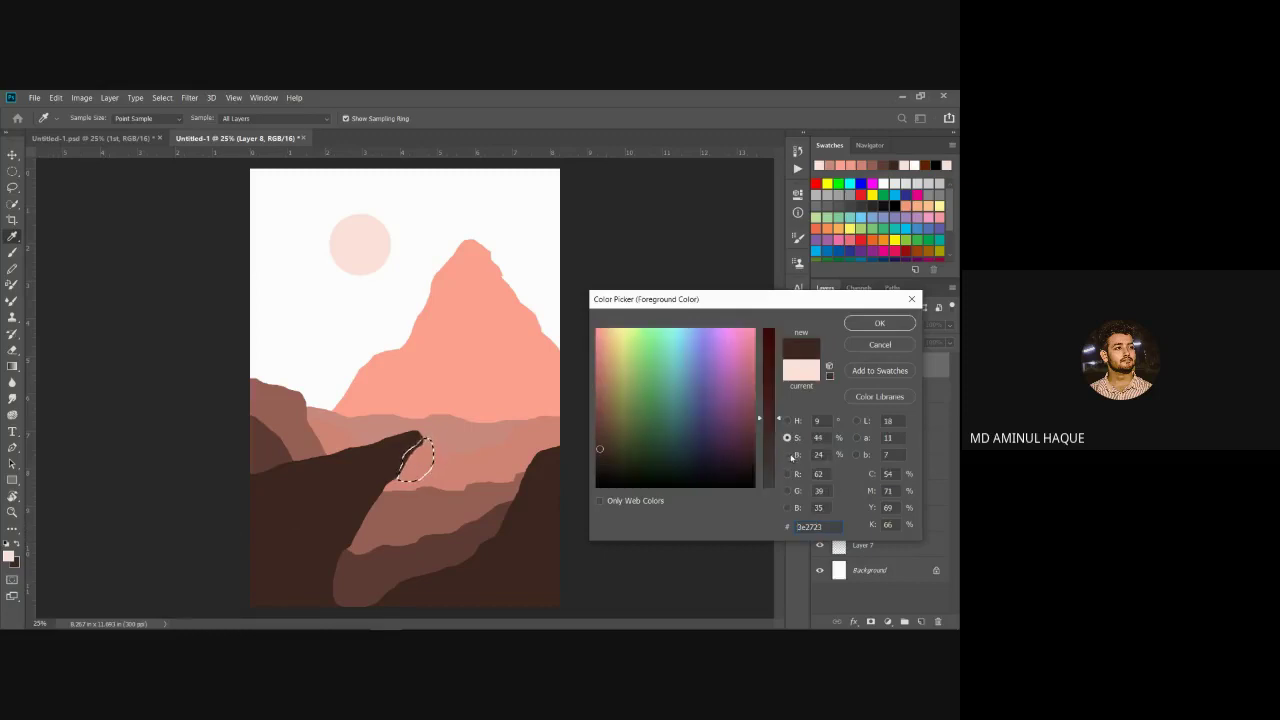
left_click(788, 455)
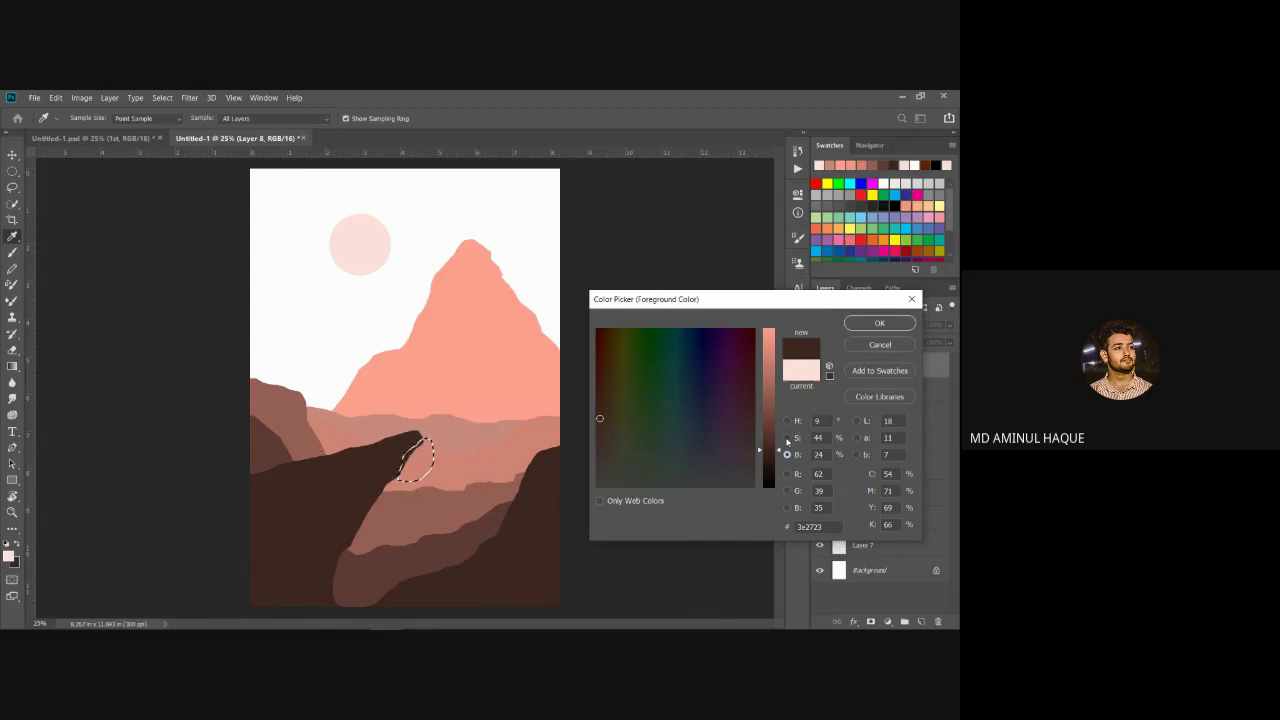
left_click_drag(779, 453, 794, 438)
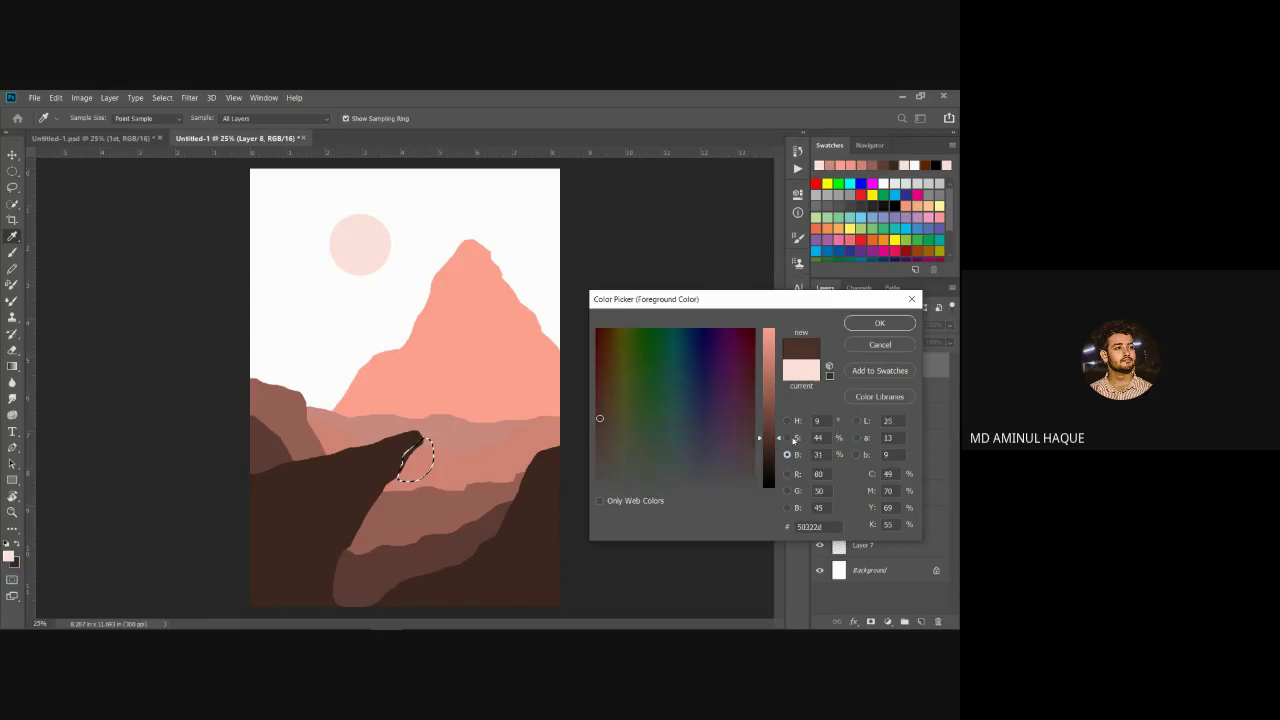
left_click(788, 437)
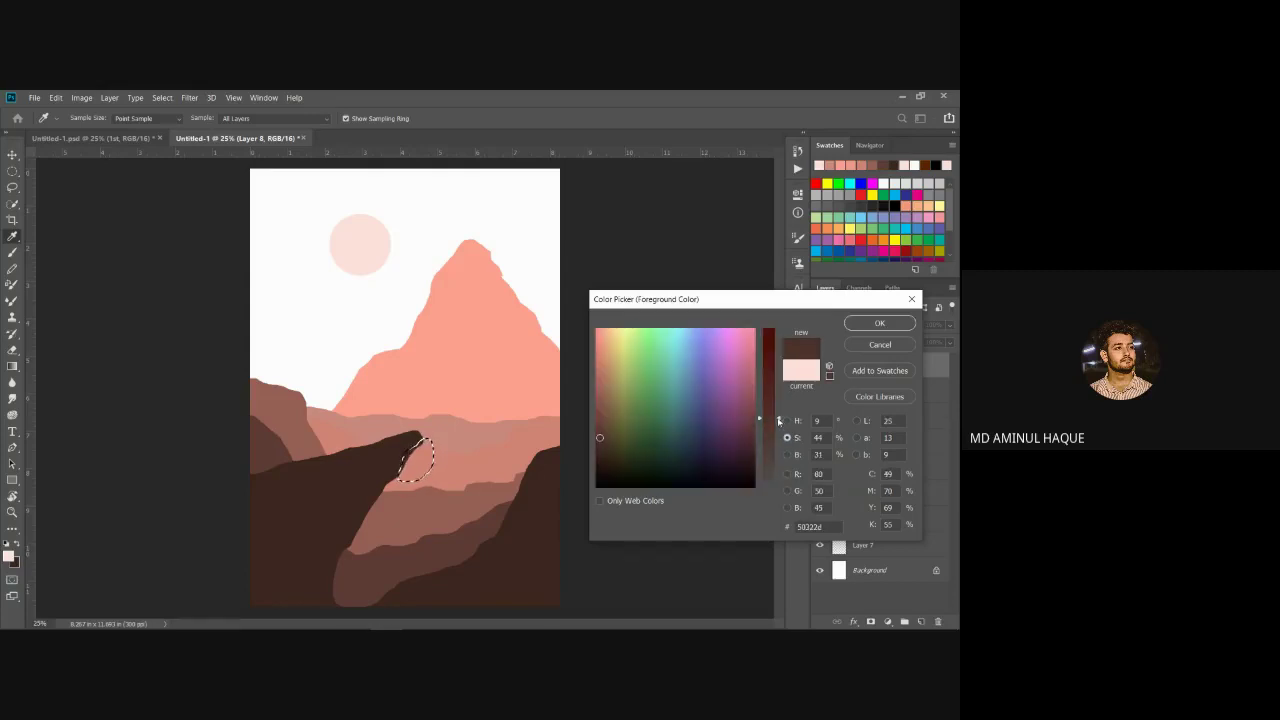
left_click_drag(779, 420, 785, 448)
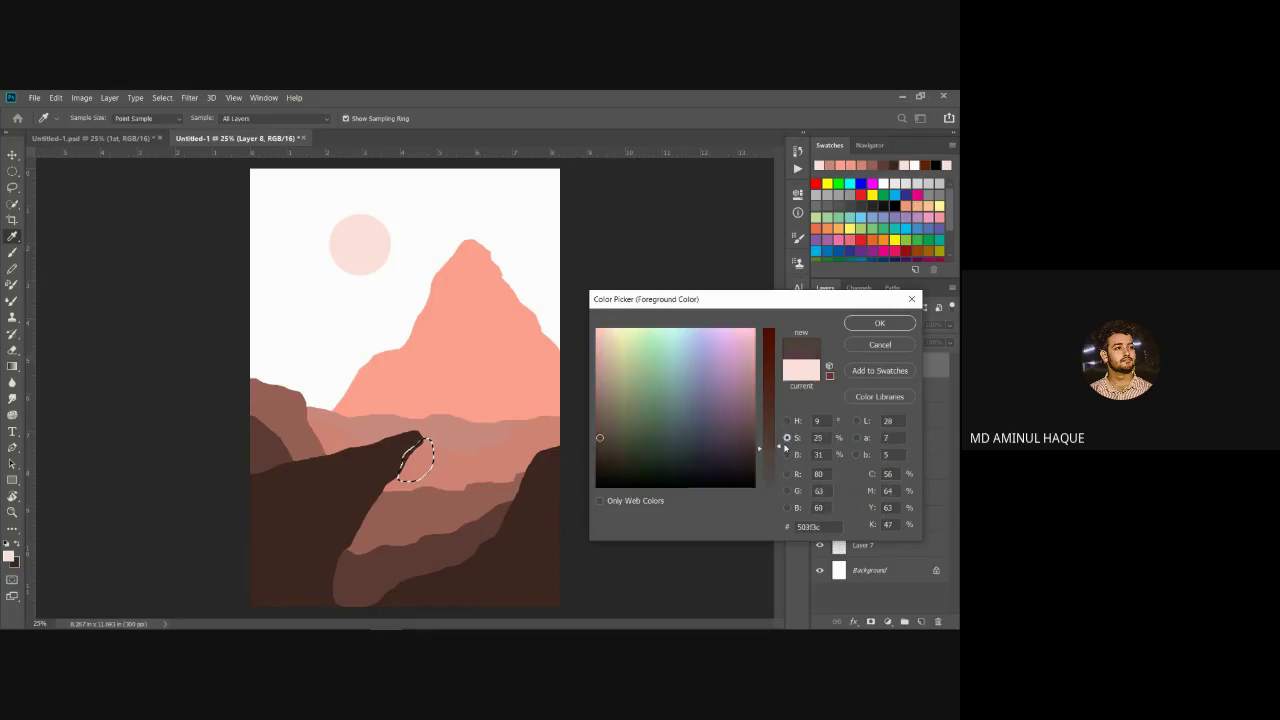
left_click(880, 323)
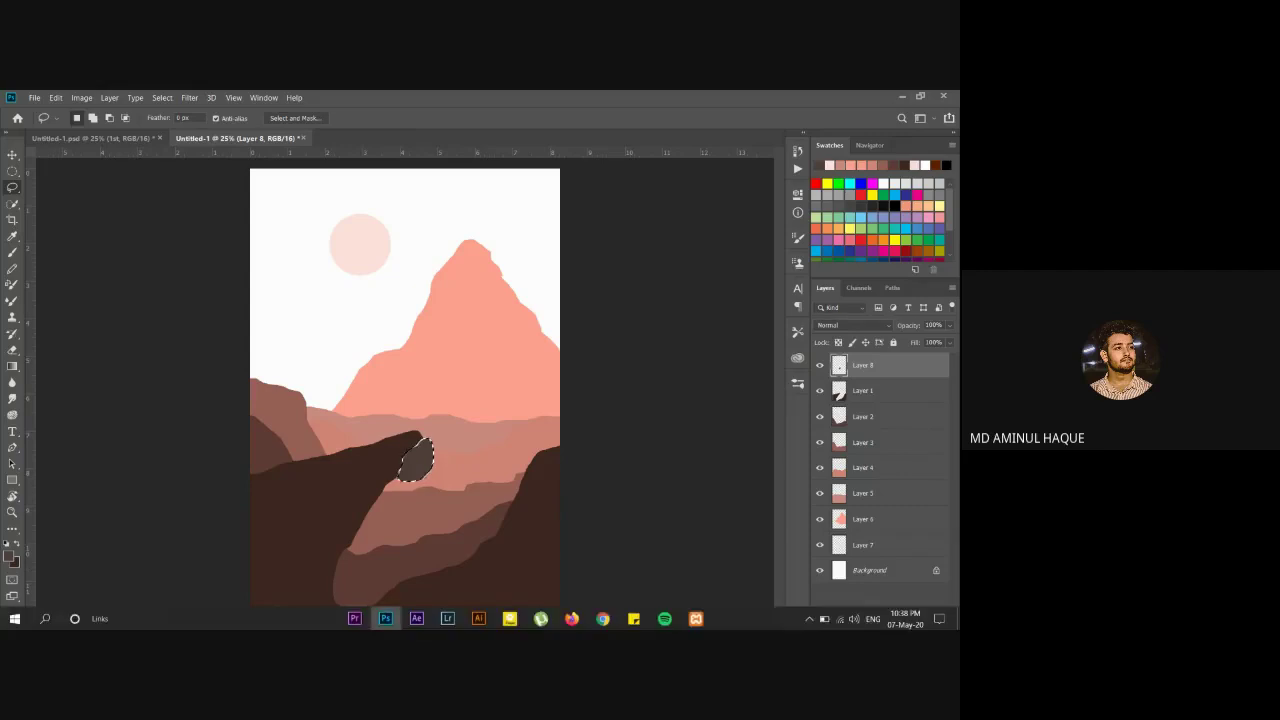
Step: Switch to the Google Meet call, check its participant list, and return to Photoshop
mouse_move(606, 607)
mouse_move(559, 566)
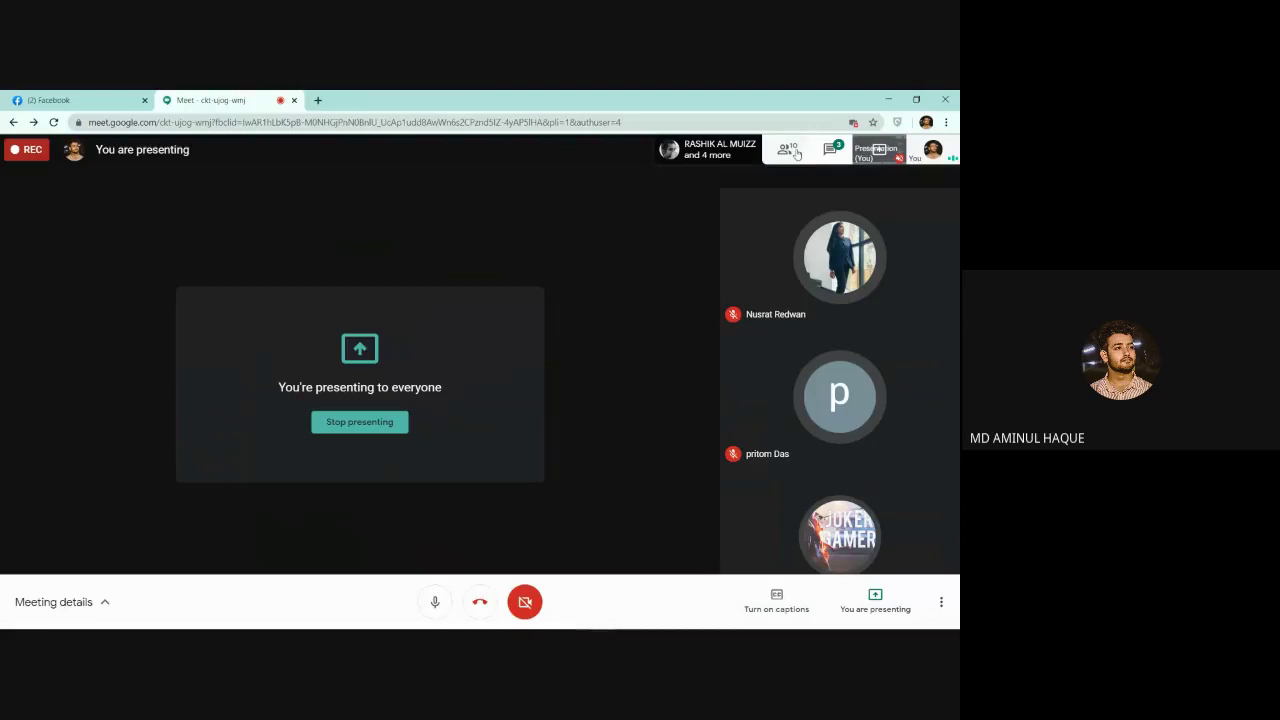
left_click(803, 152)
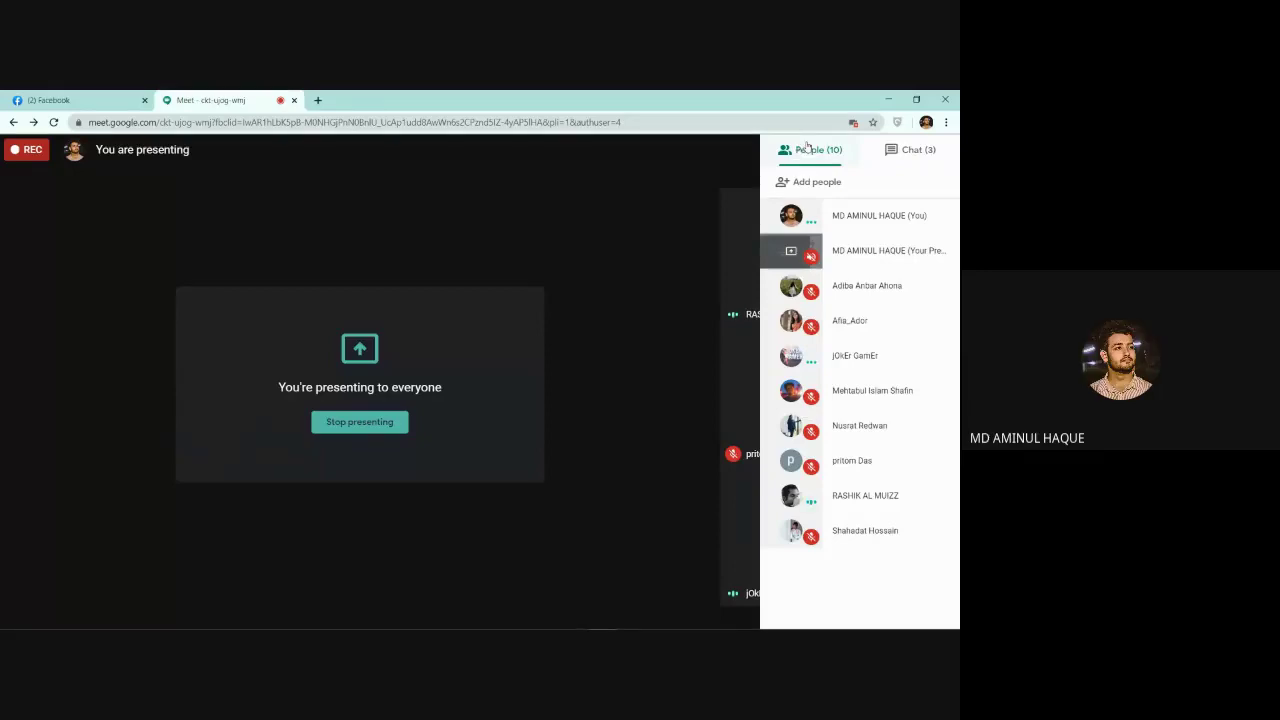
left_click(892, 103)
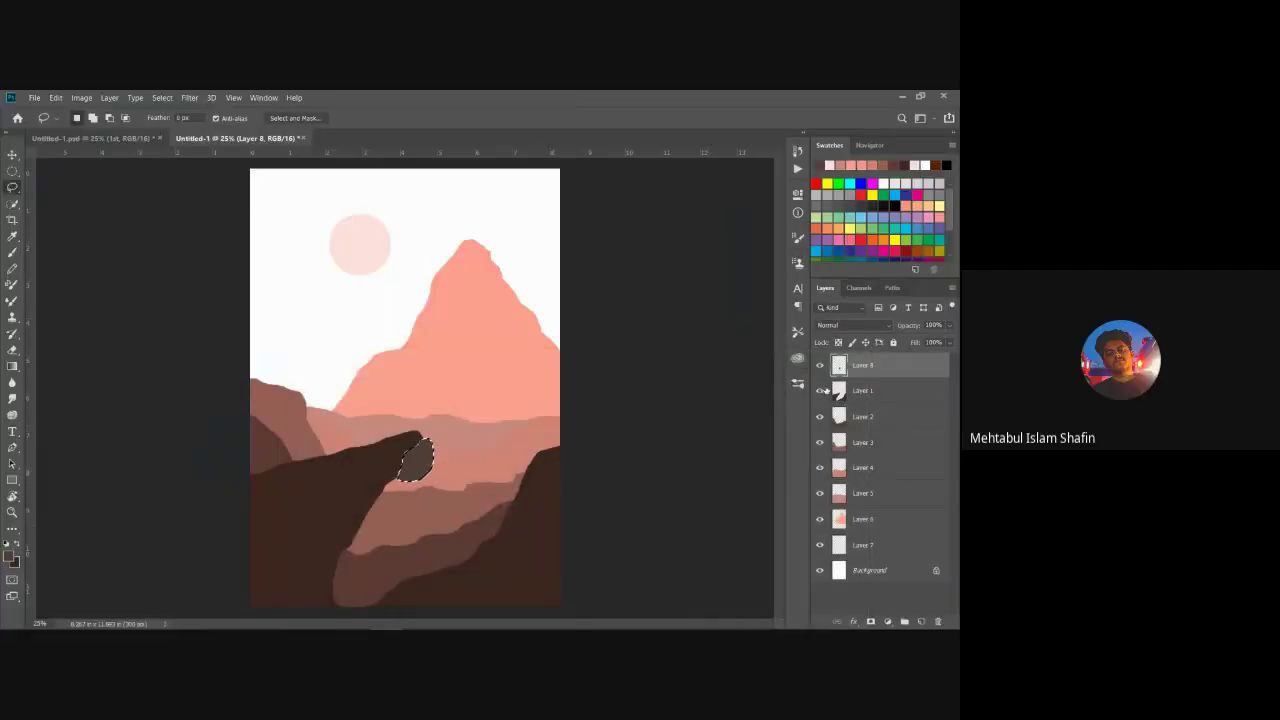
Step: Deselect the cliff-tip patch and clip Layer 8 to Layer 1 with a clipping mask
key("ctrl+d")
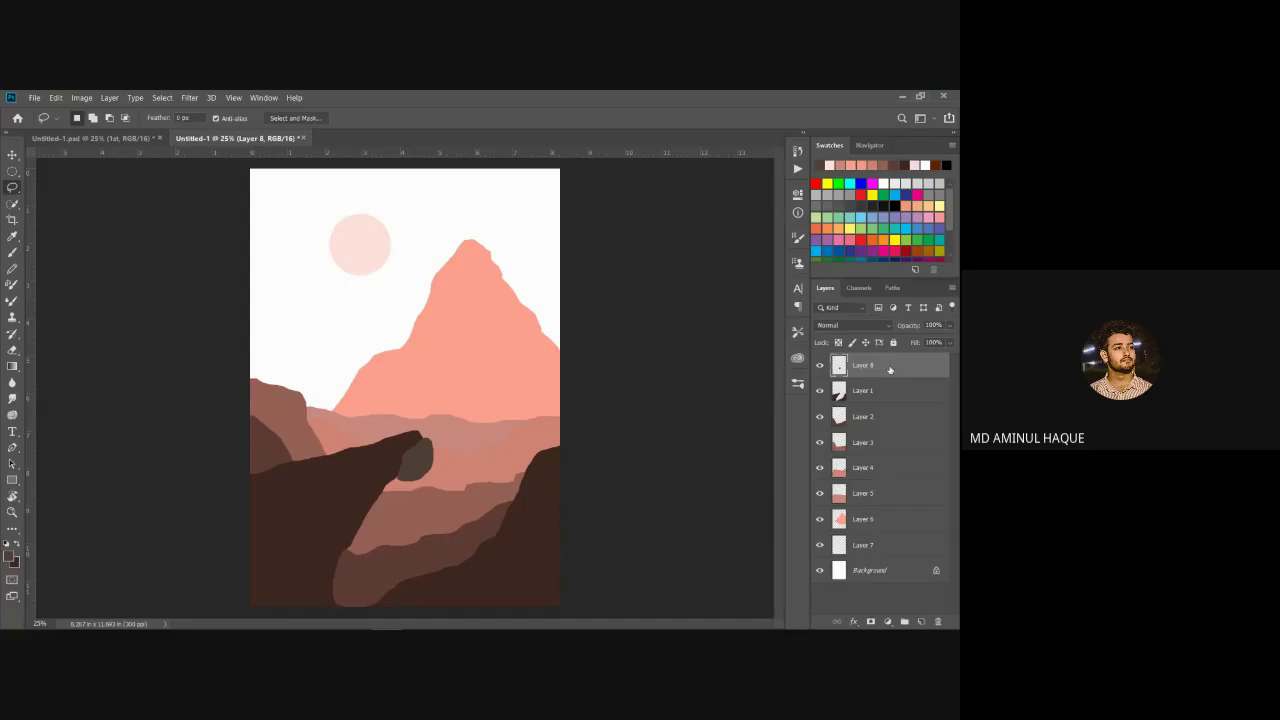
right_click(890, 368)
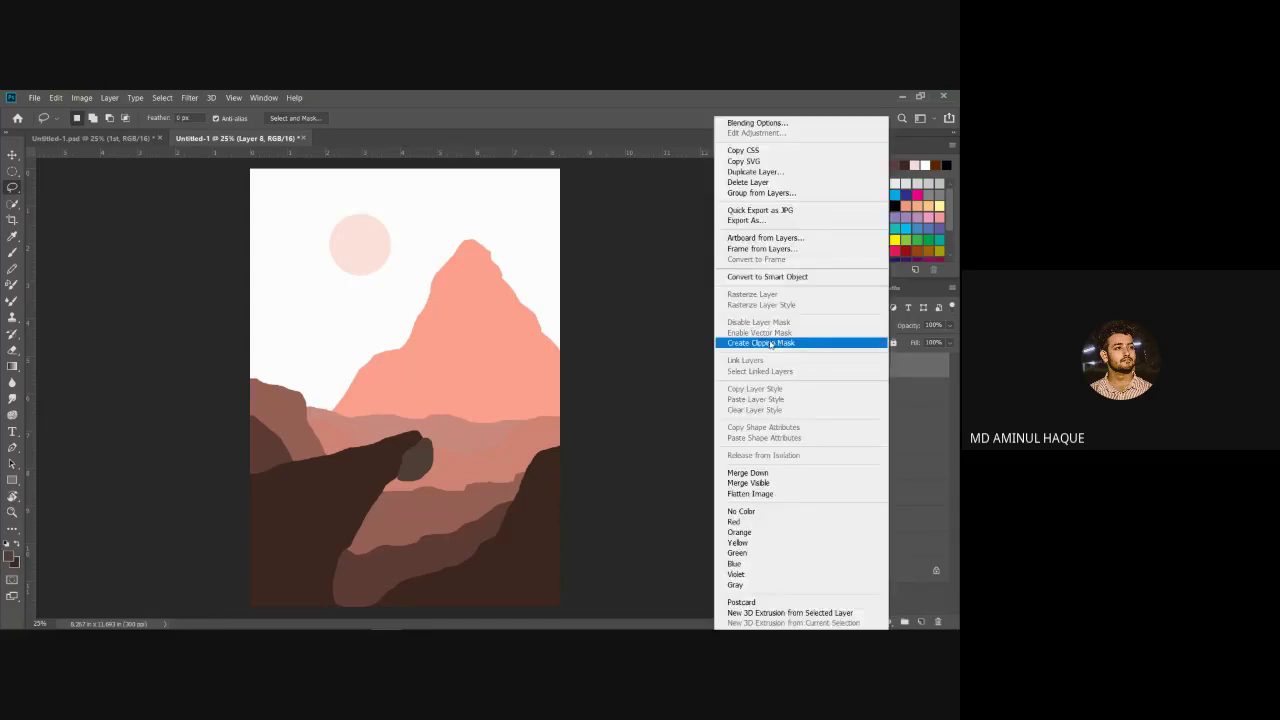
left_click(665, 370)
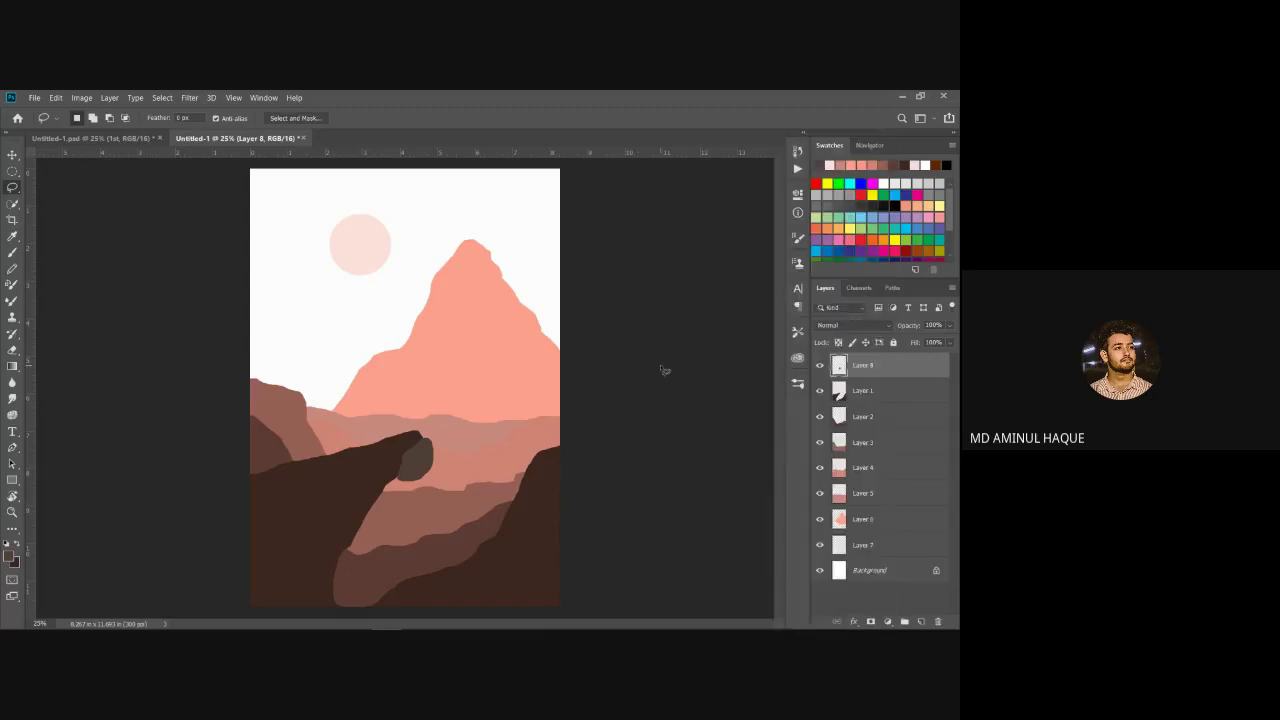
left_click(888, 377, "alt")
Step: Lasso two more patches down the left cliff's inner edge on Layer 8 and fill them with the highlight brown
mouse_move(378, 504)
left_mouse_down()
mouse_move(370, 516)
mouse_move(391, 485)
left_mouse_up()
key("alt+BackSpace")
key("ctrl+d")
mouse_move(350, 540)
left_mouse_down()
mouse_move(338, 579)
mouse_move(354, 537)
left_mouse_up()
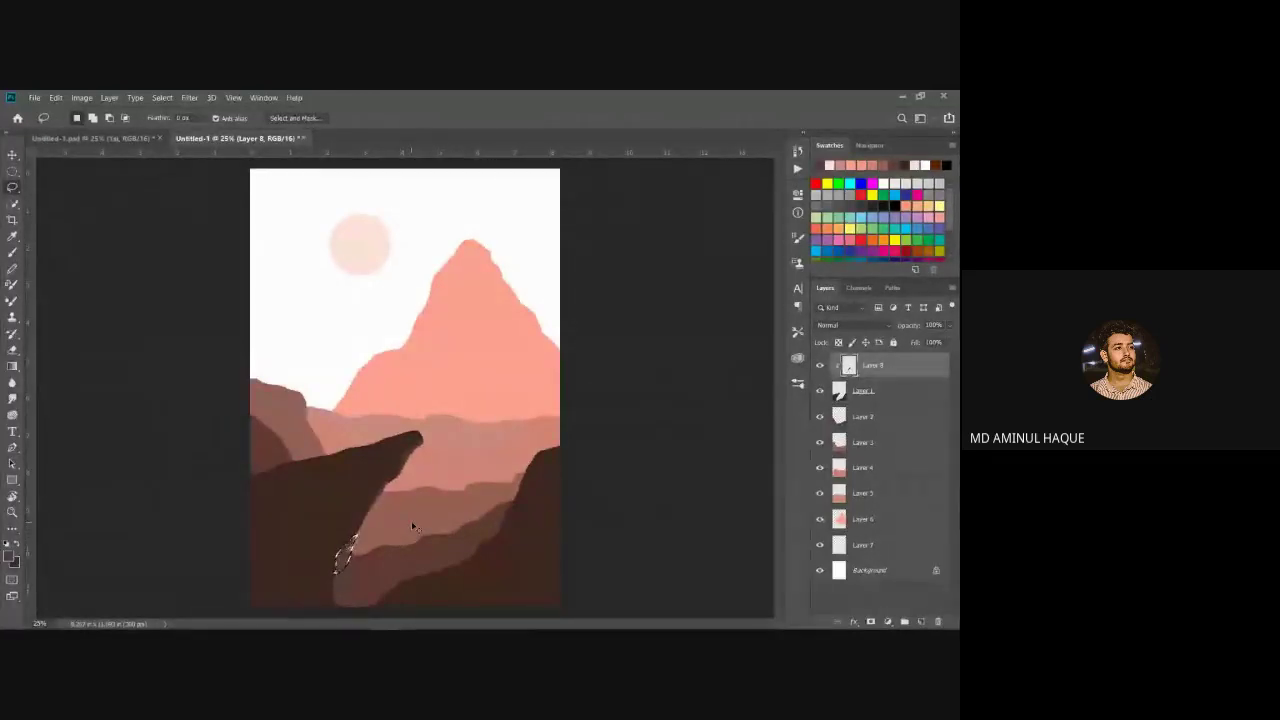
key("alt+BackSpace")
key("ctrl+d")
Step: Lasso a strip along the right cliff's upper edge, fill it with the highlight brown, and deselect
mouse_move(547, 456)
left_mouse_down()
mouse_move(517, 502)
mouse_move(529, 454)
mouse_move(553, 458)
left_mouse_up()
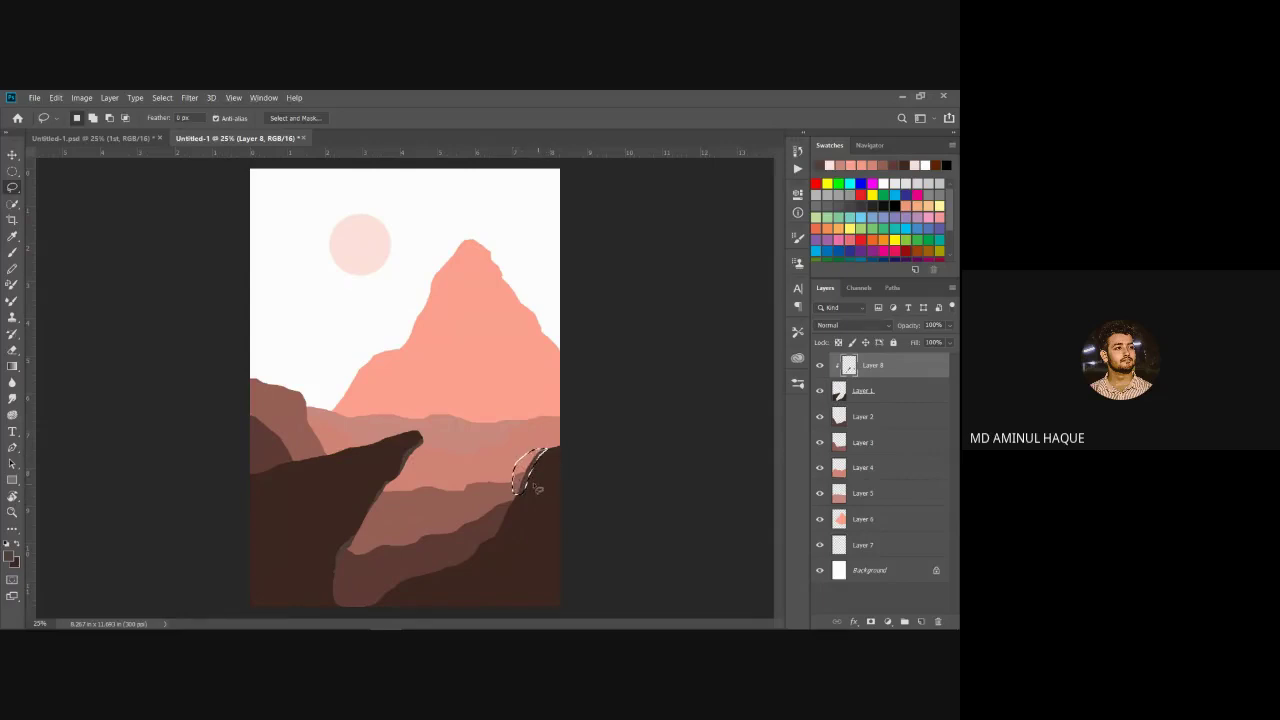
key("alt+BackSpace")
key("ctrl+d")
Step: Fill small lassoed highlight patches down the right cliff's lower slope and one on its rock face, leaving nothing selected
mouse_move(497, 543)
left_mouse_down()
mouse_move(505, 521)
mouse_move(501, 545)
mouse_move(486, 533)
mouse_move(505, 522)
left_mouse_up()
key("ctrl+d")
mouse_move(481, 554)
left_mouse_down()
mouse_move(451, 566)
mouse_move(487, 549)
left_mouse_up()
left_click(458, 562)
mouse_move(522, 520)
left_mouse_down()
mouse_move(544, 504)
mouse_move(523, 516)
left_mouse_up()
mouse_move(423, 584)
left_mouse_down()
mouse_move(400, 582)
mouse_move(437, 578)
left_mouse_up()
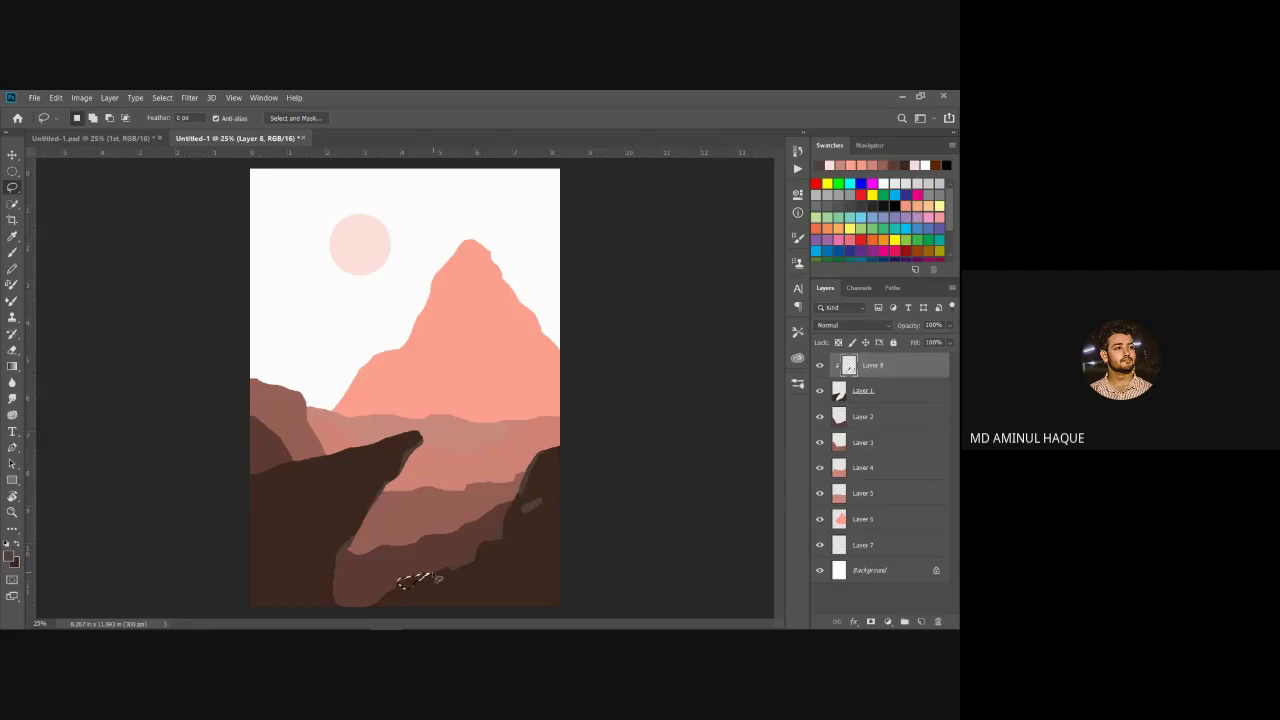
left_click(441, 579)
Step: Add an empty layer clipped to Layer 2 and lasso a thin patch on that ridge's upper edge
left_click(874, 418)
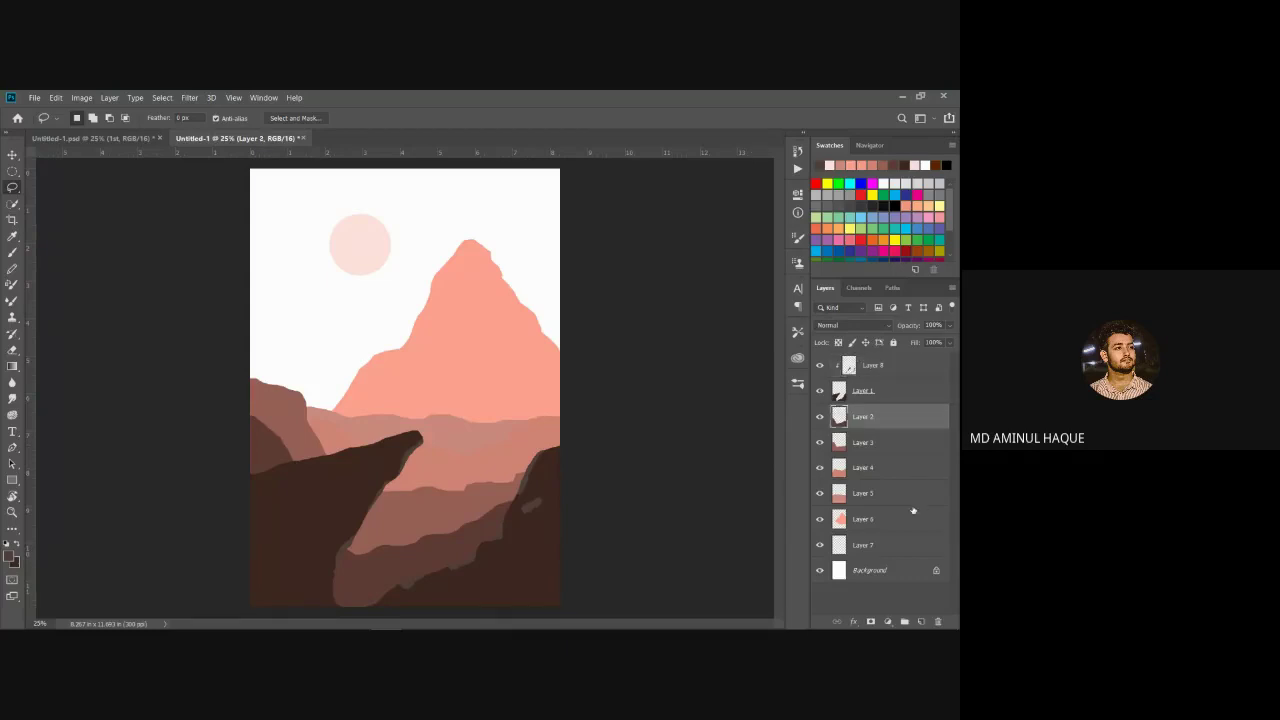
left_click(922, 621)
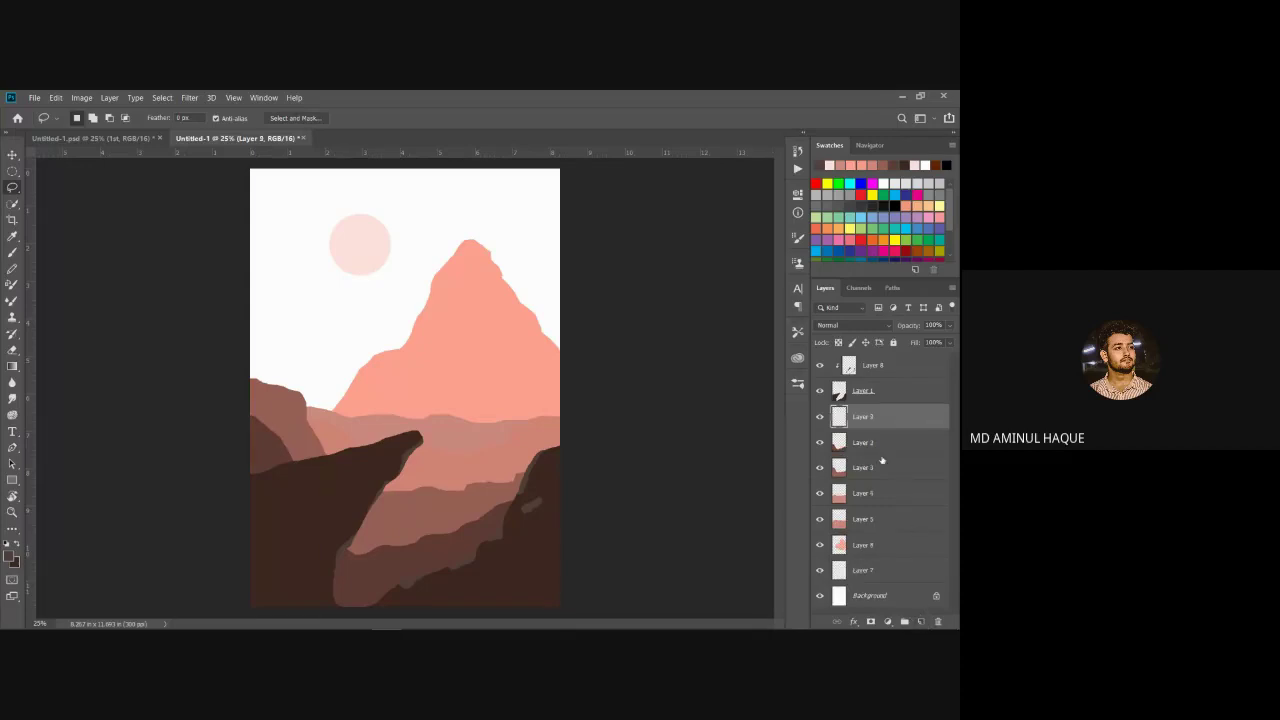
left_click_drag(880, 441, 890, 428)
key("ctrl+alt+g")
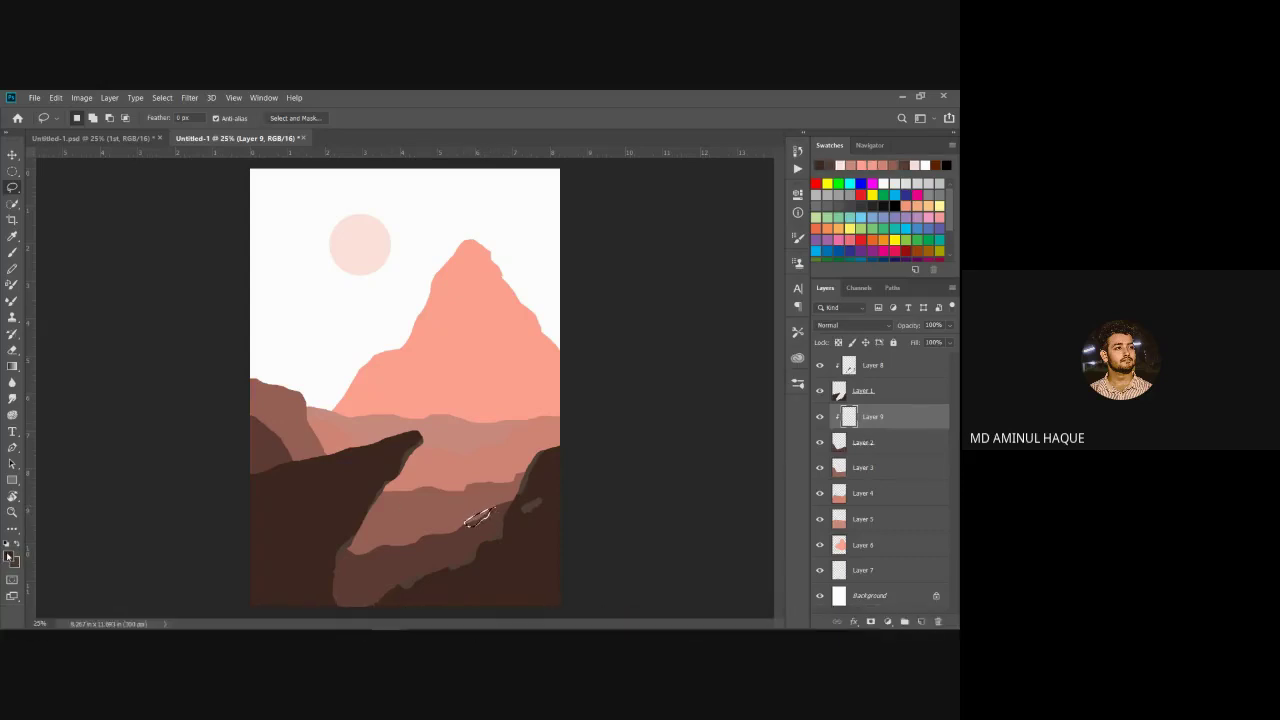
Step: Sample the second ridge's brown and adjust the foreground colour to 35% saturation and 45% brightness (74524c)
left_click(10, 556)
left_click(440, 545)
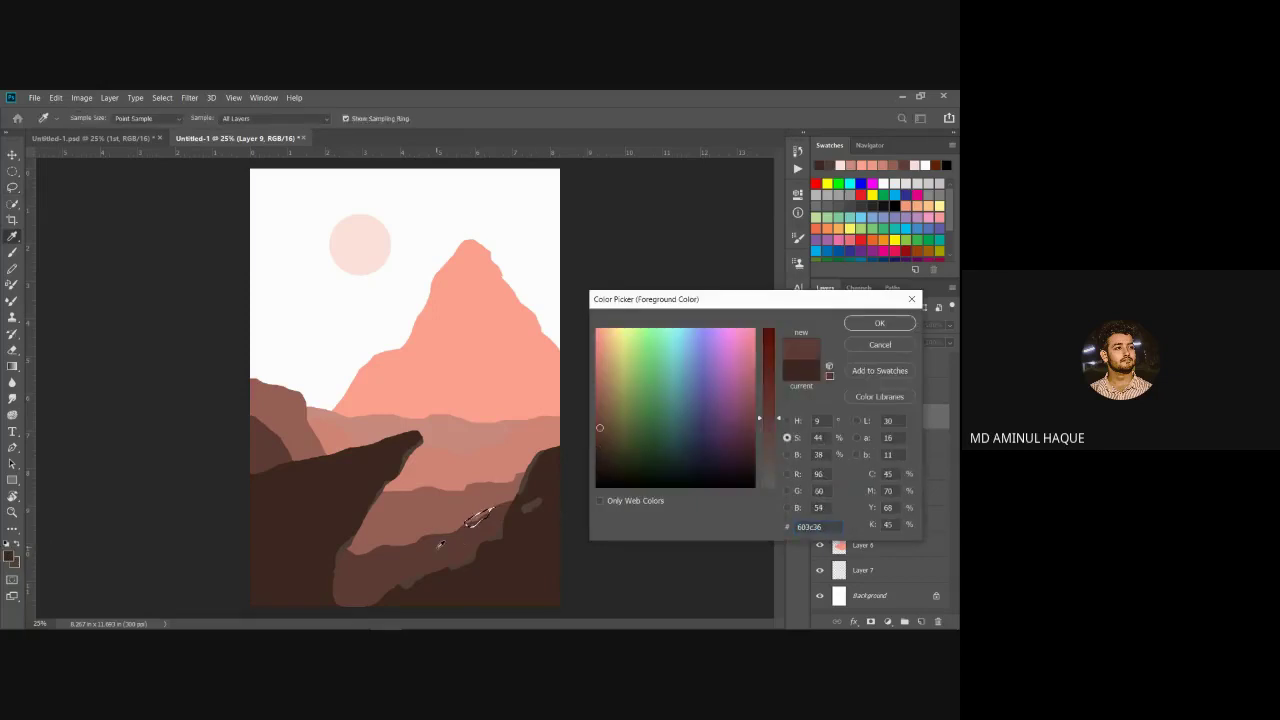
left_click(786, 454)
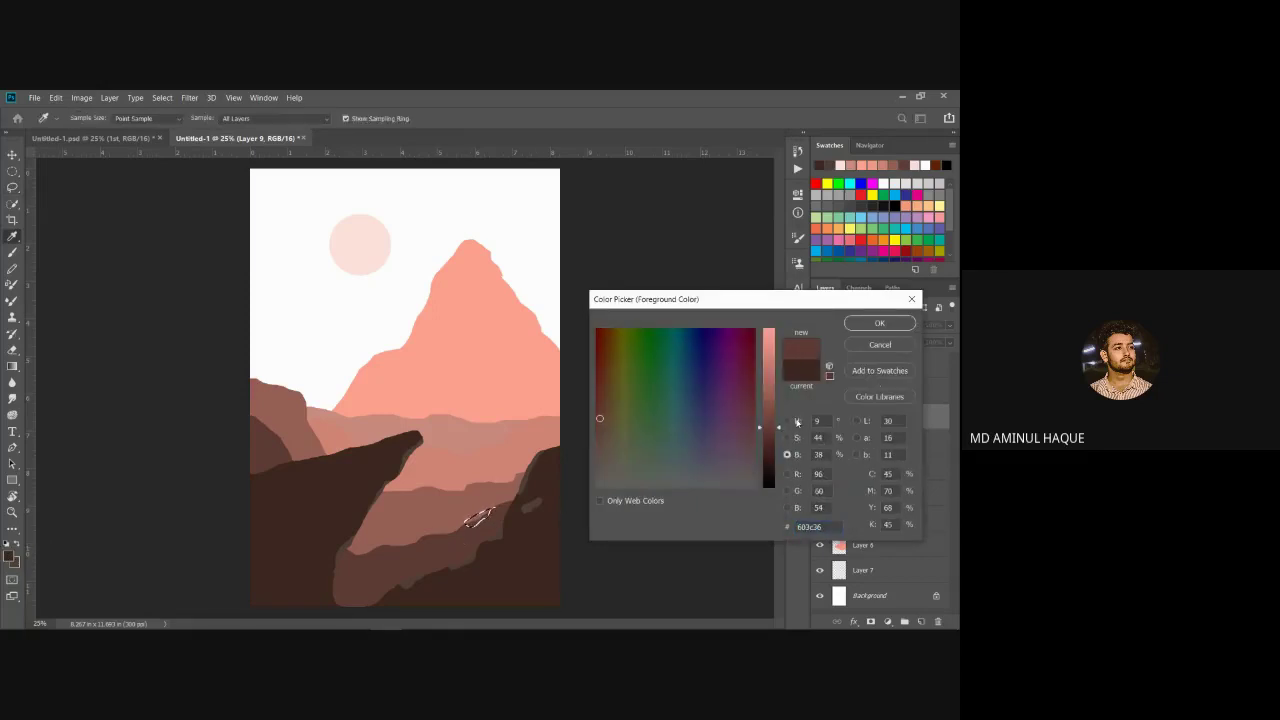
left_click_drag(780, 429, 780, 418)
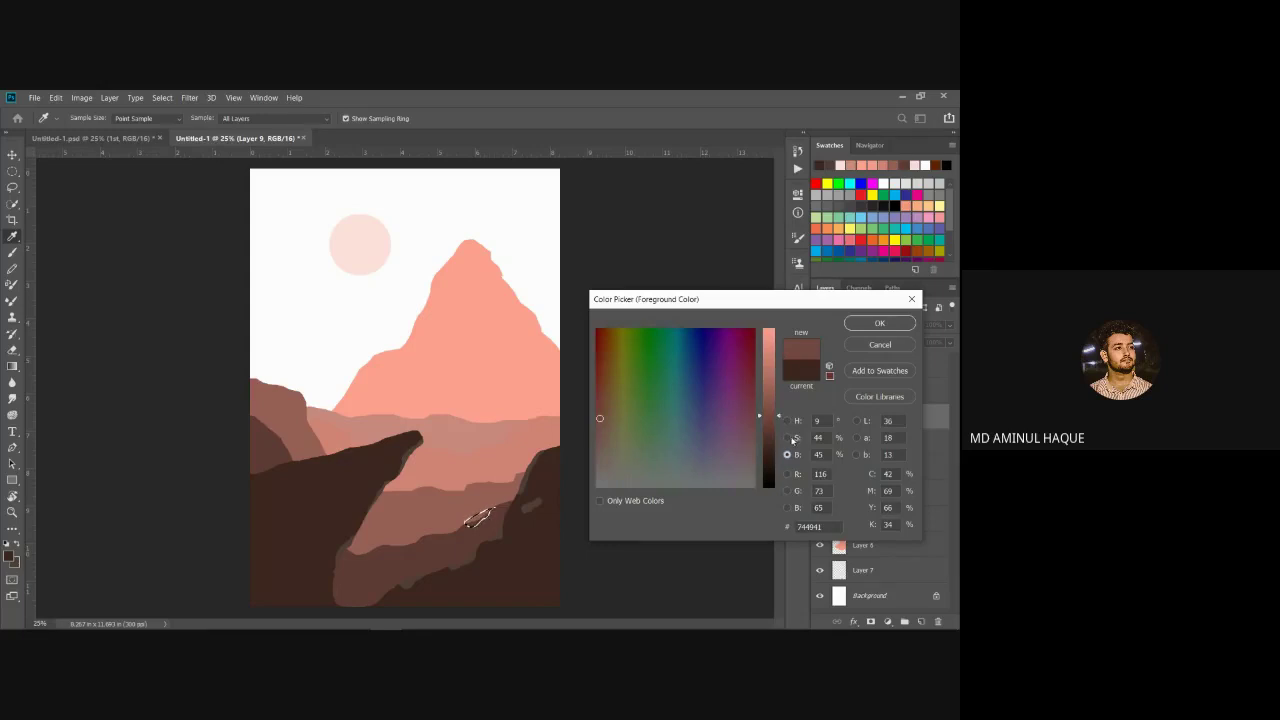
left_click(787, 437)
left_click(784, 430)
left_click_drag(786, 436, 786, 437)
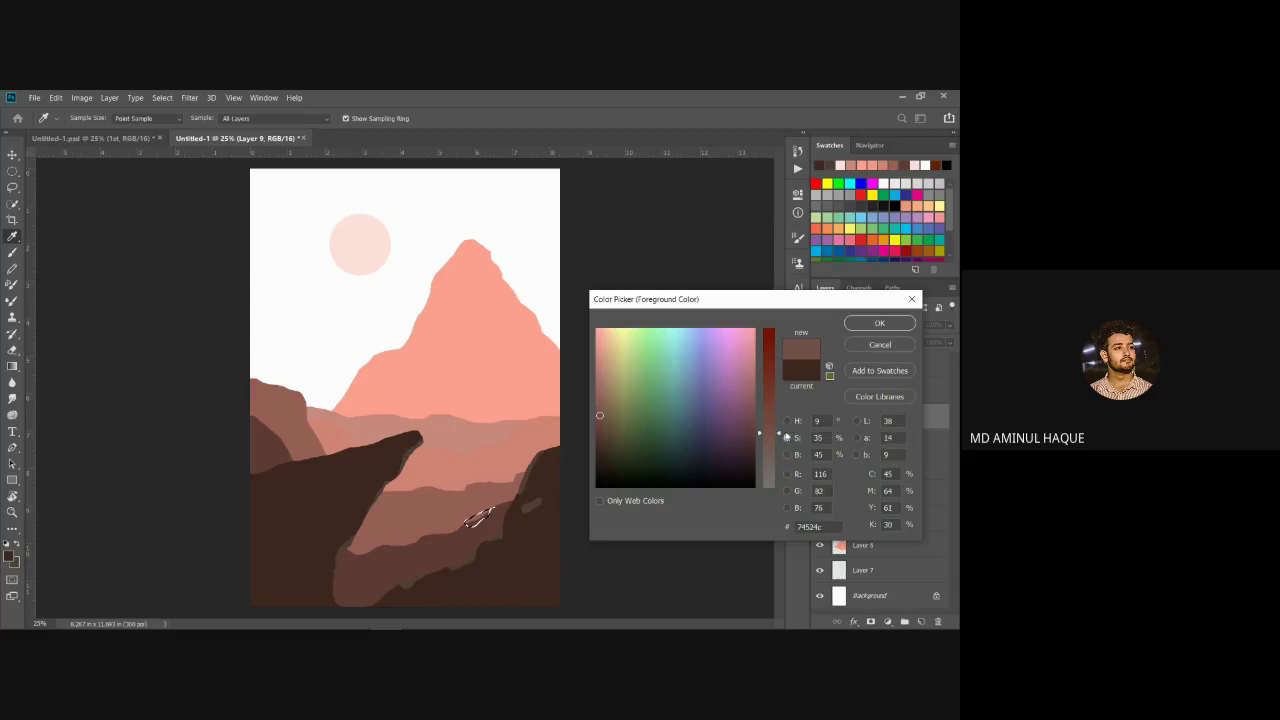
key("l")
left_click(866, 325)
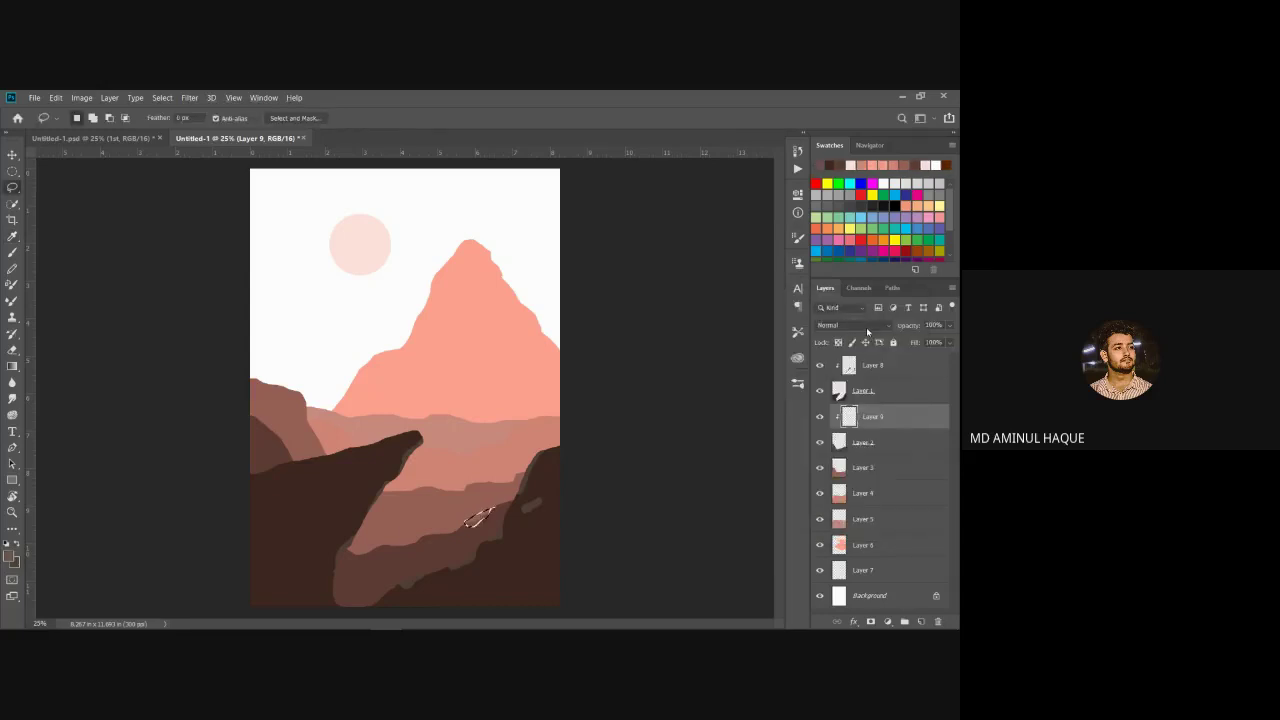
Step: Fill the lassoed patch and several more small patches along the Layer 2 ridge's upper edge with the highlight brown, leaving nothing selected
key("alt+BackSpace")
key("ctrl+d")
mouse_move(428, 543)
left_mouse_down()
mouse_move(402, 551)
mouse_move(436, 537)
left_mouse_up()
left_click(466, 534)
left_click_drag(374, 550, 382, 546)
key("alt+BackSpace")
key("ctrl+d")
mouse_move(386, 553)
left_mouse_down()
mouse_move(406, 563)
mouse_move(393, 558)
left_mouse_up()
Step: Add an empty layer clipped to Layer 3 and lasso a small patch on that ridge's upper edge
left_click(903, 468)
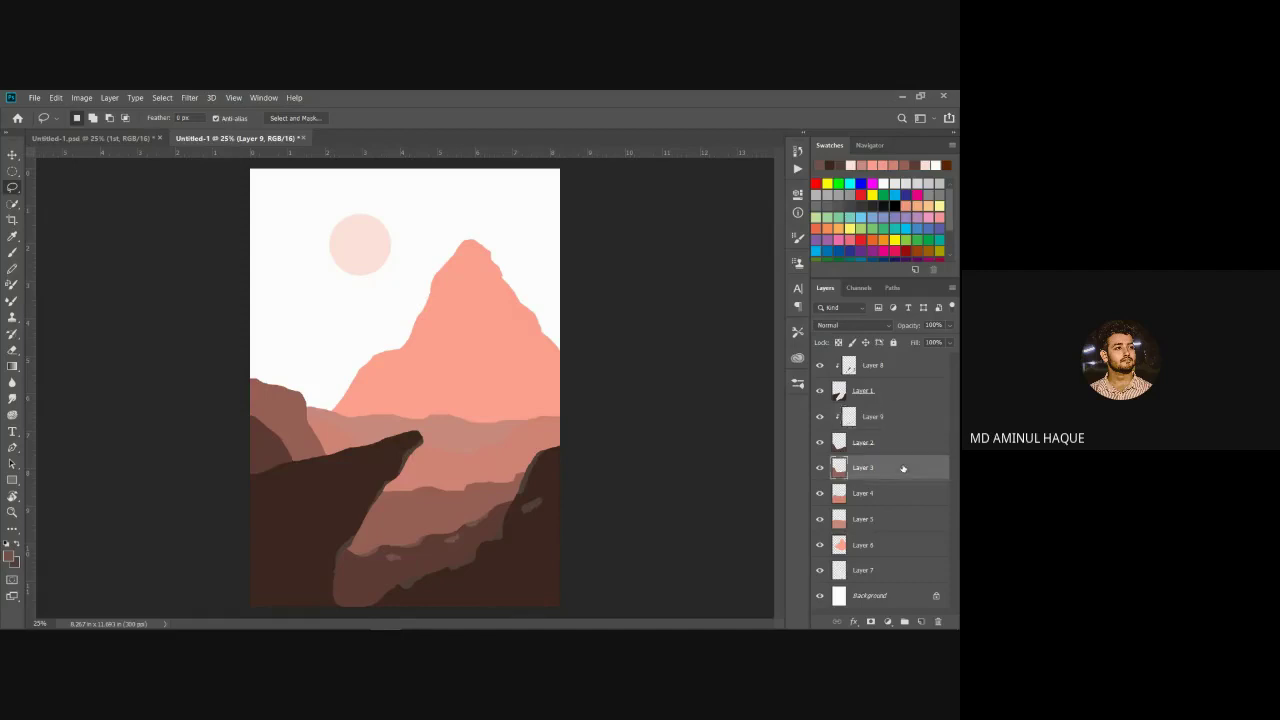
left_click(921, 621)
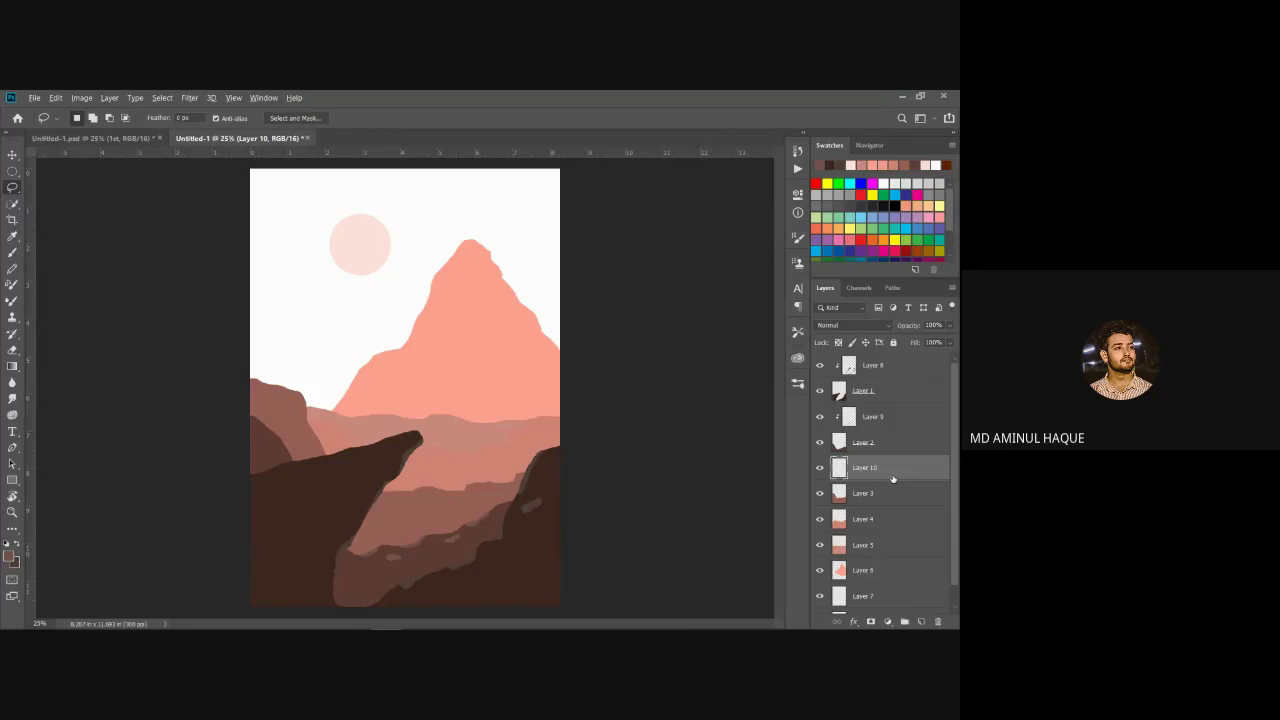
left_click(903, 481, "alt")
left_click_drag(468, 483, 486, 488)
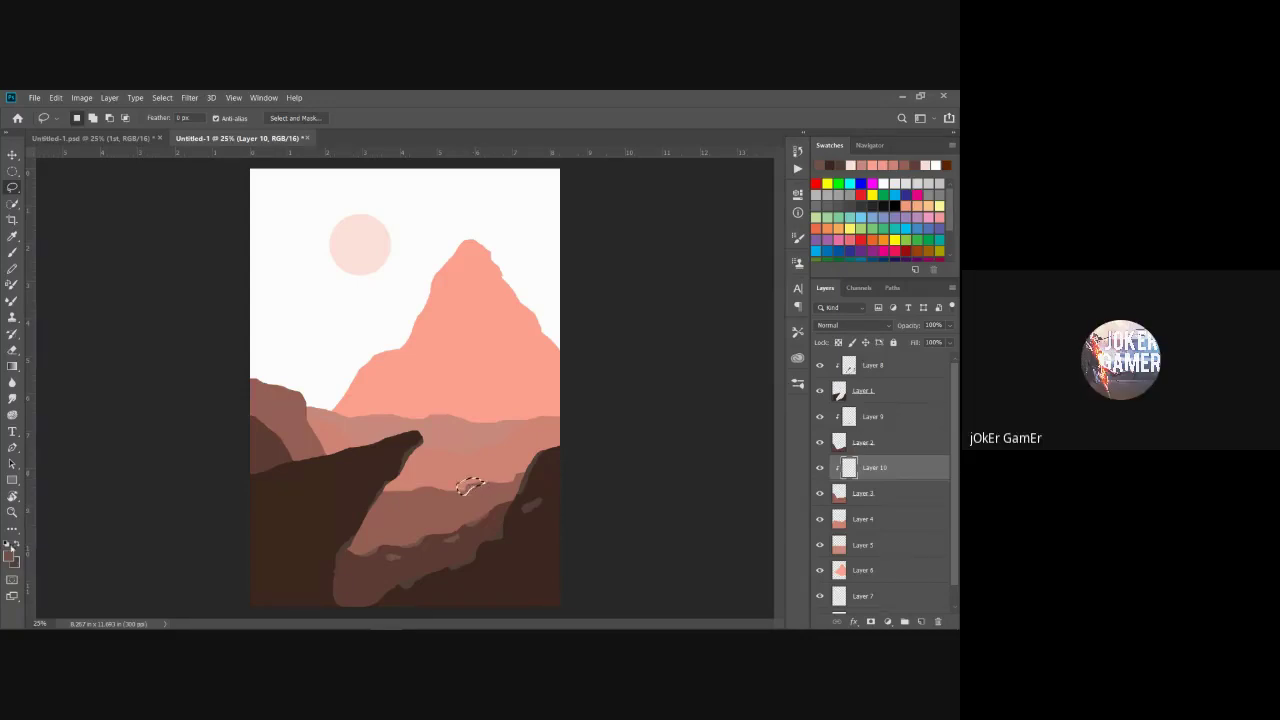
Step: Sample the Layer 3 ridge's brown and adjust the foreground colour to 39% saturation and 69% brightness (b0756b)
left_click(9, 548)
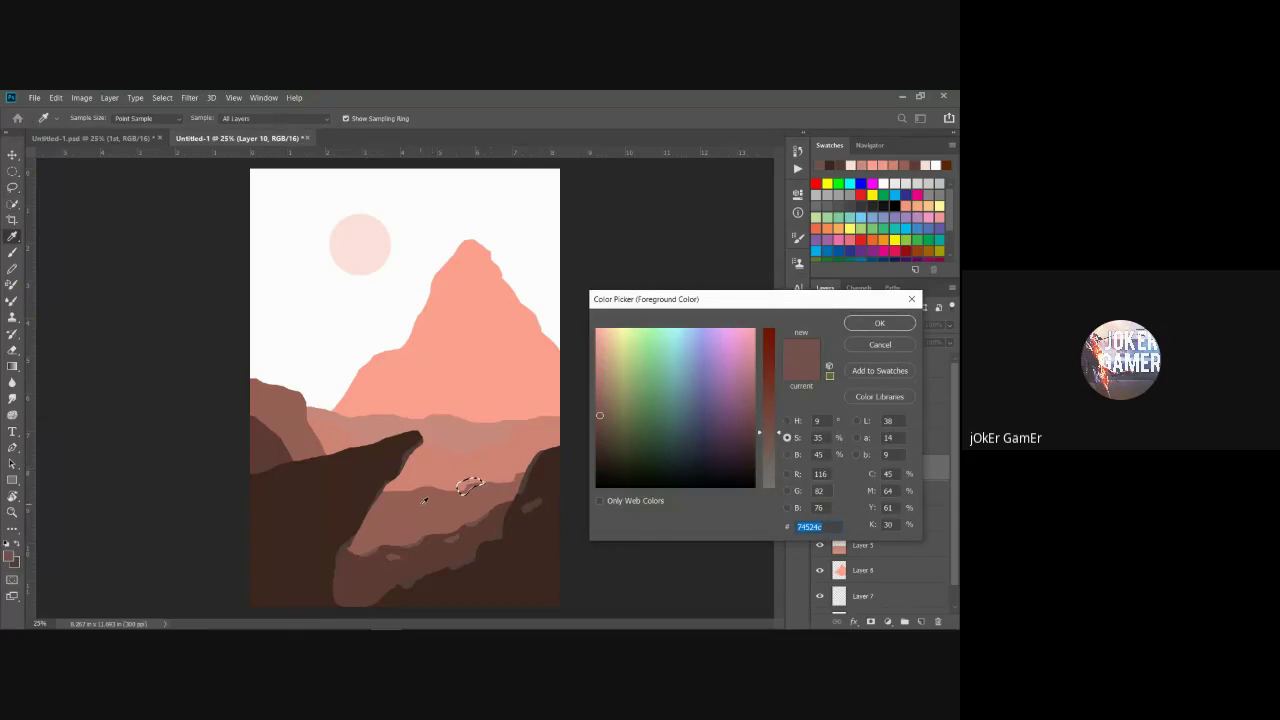
left_click(424, 500)
left_click(787, 454)
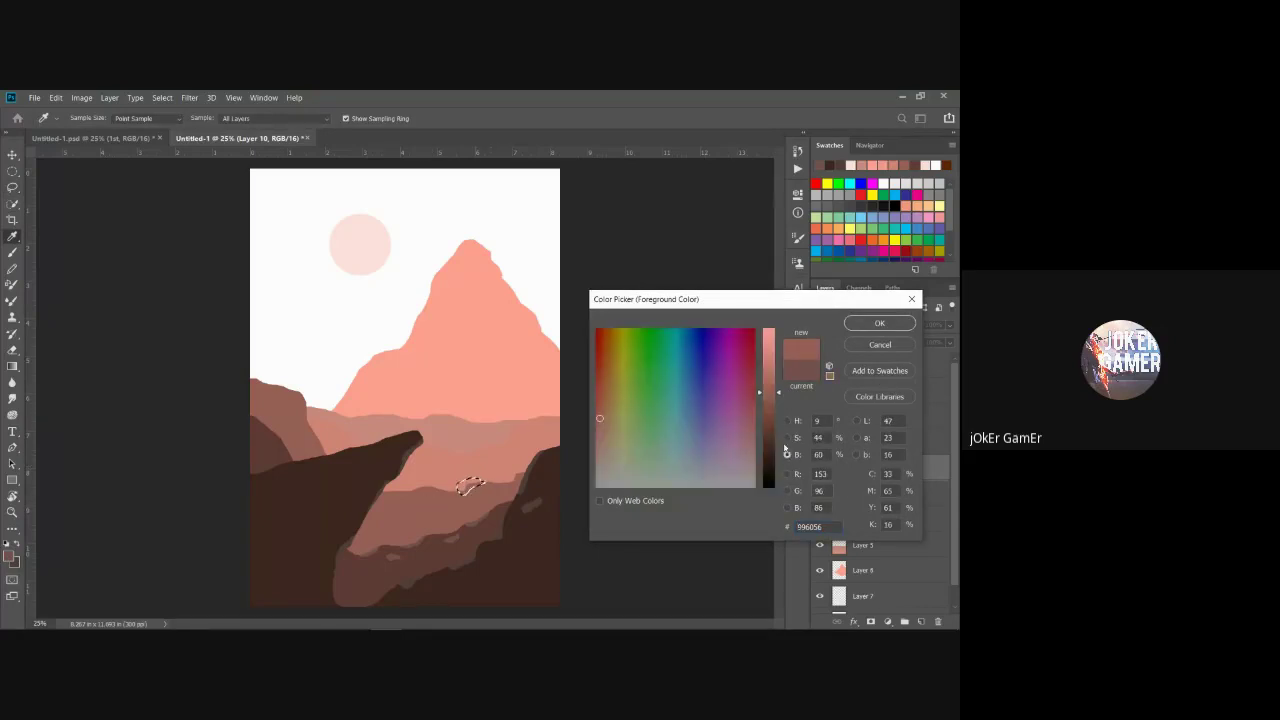
left_click(779, 392)
left_click_drag(779, 392, 784, 381)
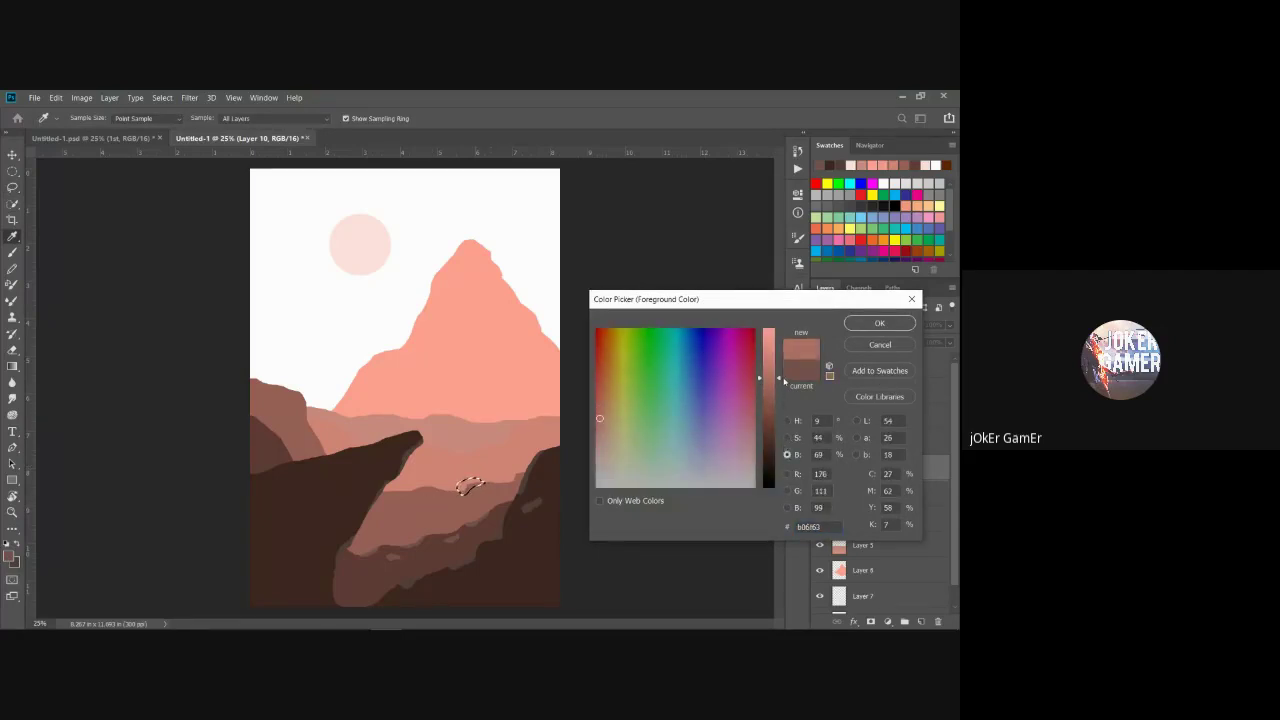
left_click(787, 438)
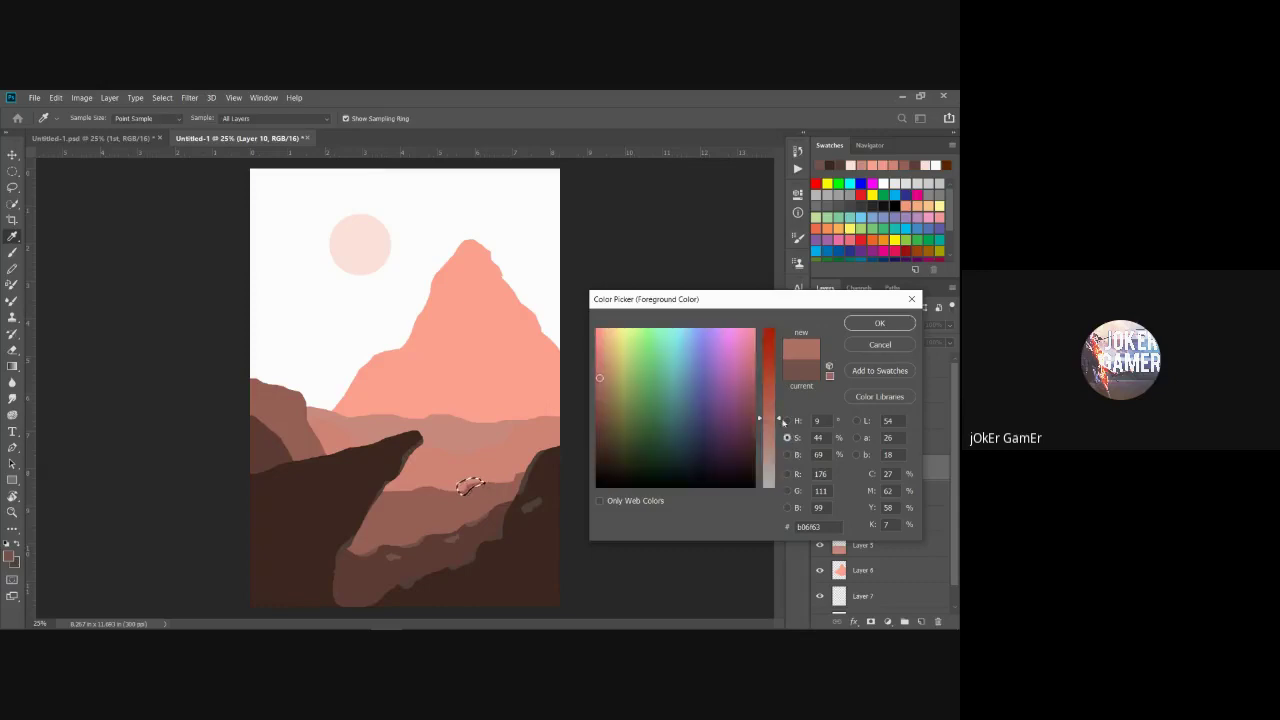
left_click_drag(780, 420, 786, 436)
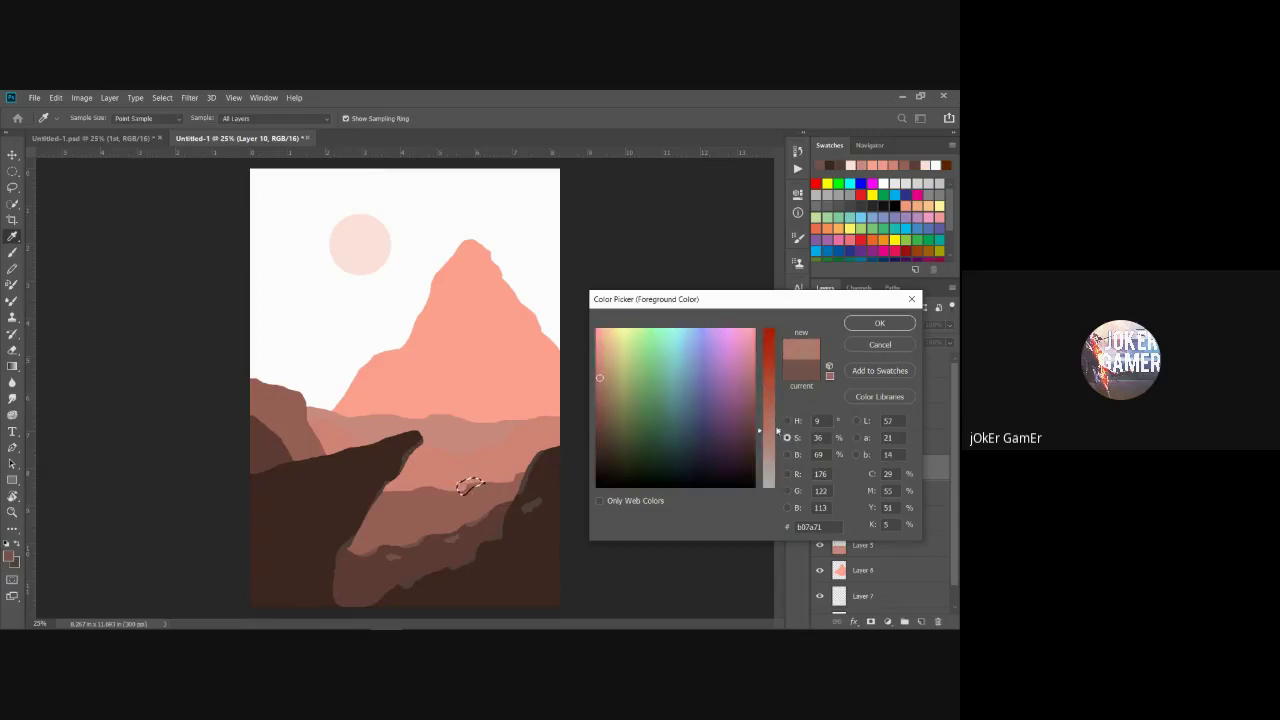
left_click_drag(781, 431, 784, 424)
left_click(887, 325)
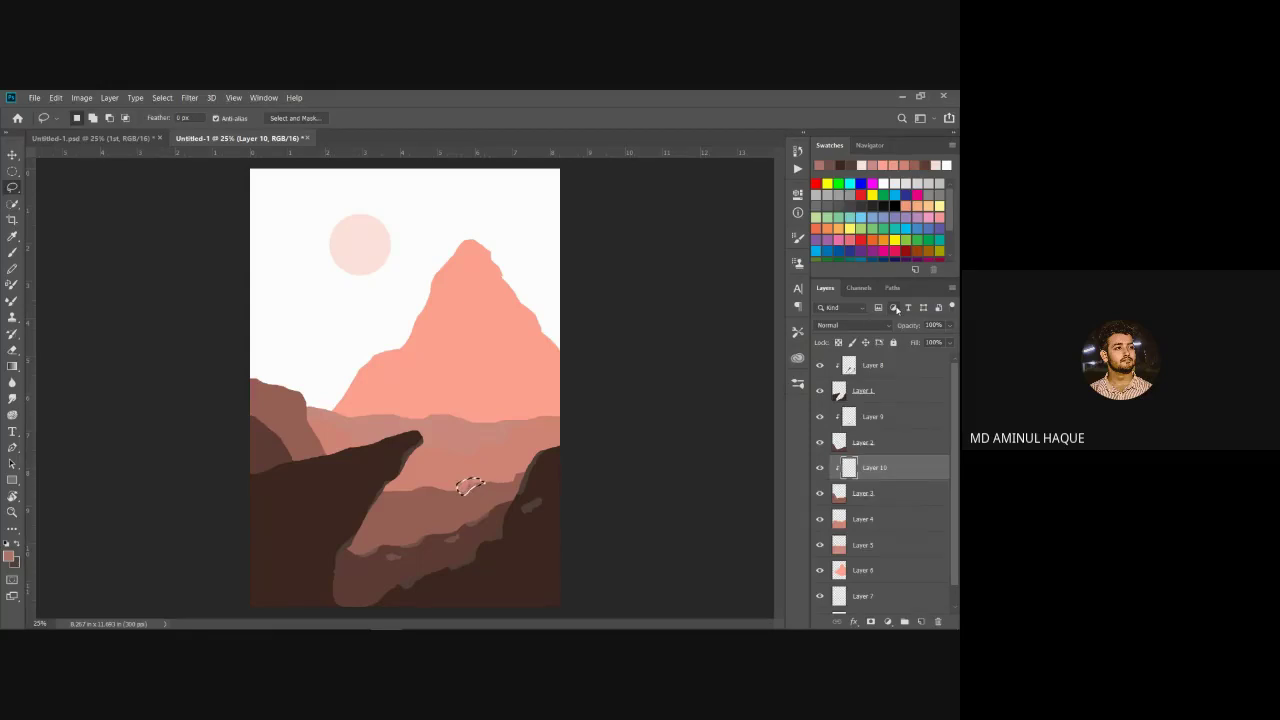
Step: Fill the selected patch and further lassoed patches along the Layer 3 ridge's upper edge and face with the highlight colour
key("alt+BackSpace")
key("ctrl+d")
mouse_move(522, 478)
left_mouse_down()
mouse_move(505, 490)
mouse_move(522, 474)
left_mouse_up()
key("ctrl+d")
left_click_drag(427, 488, 428, 488)
left_click(500, 491)
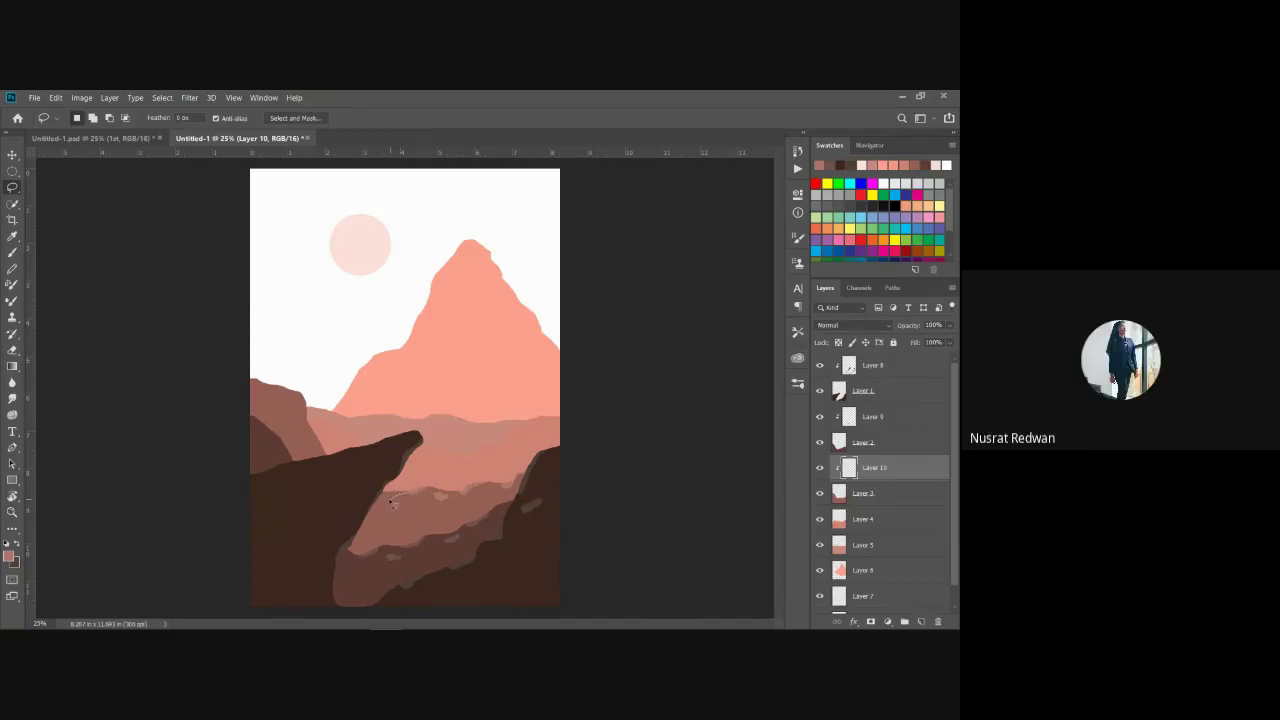
left_click_drag(390, 492, 411, 492)
Step: Lasso the highlight patch on the Layer 3 ridge's face and cover it with the ridge's own brown (996056) on the clipped layer
left_click(447, 484)
left_click(893, 495)
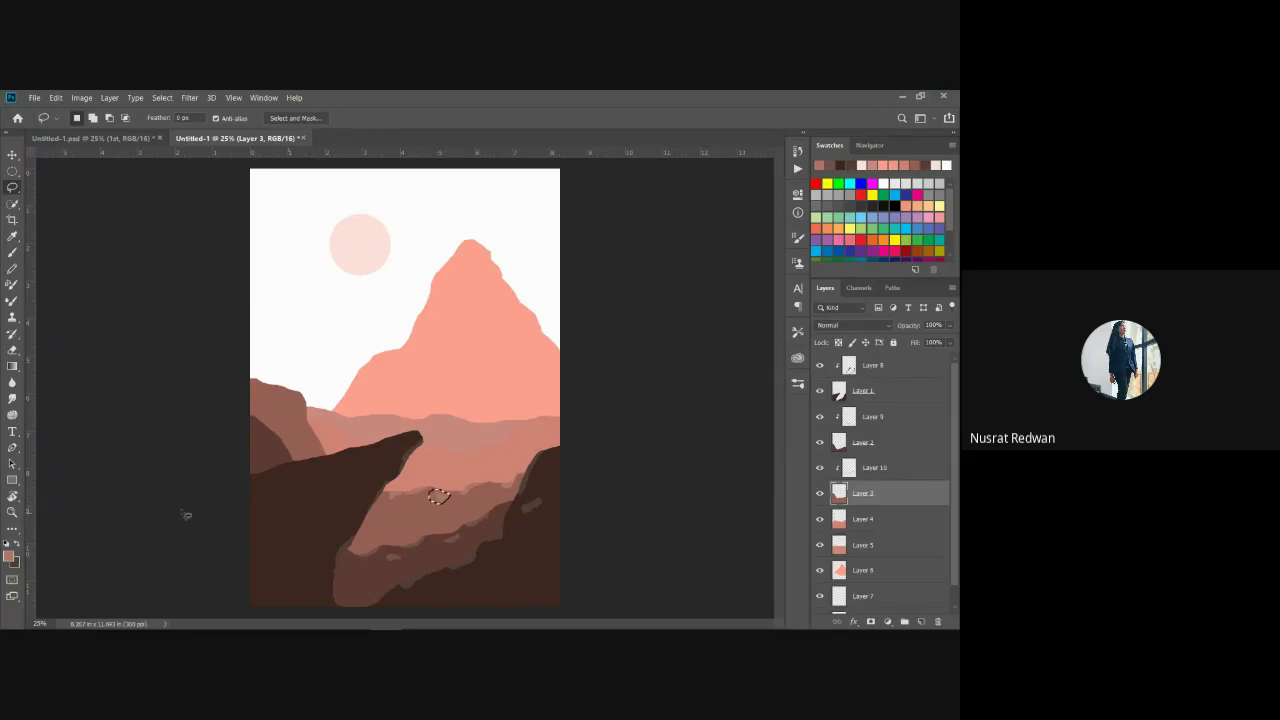
left_click(10, 556)
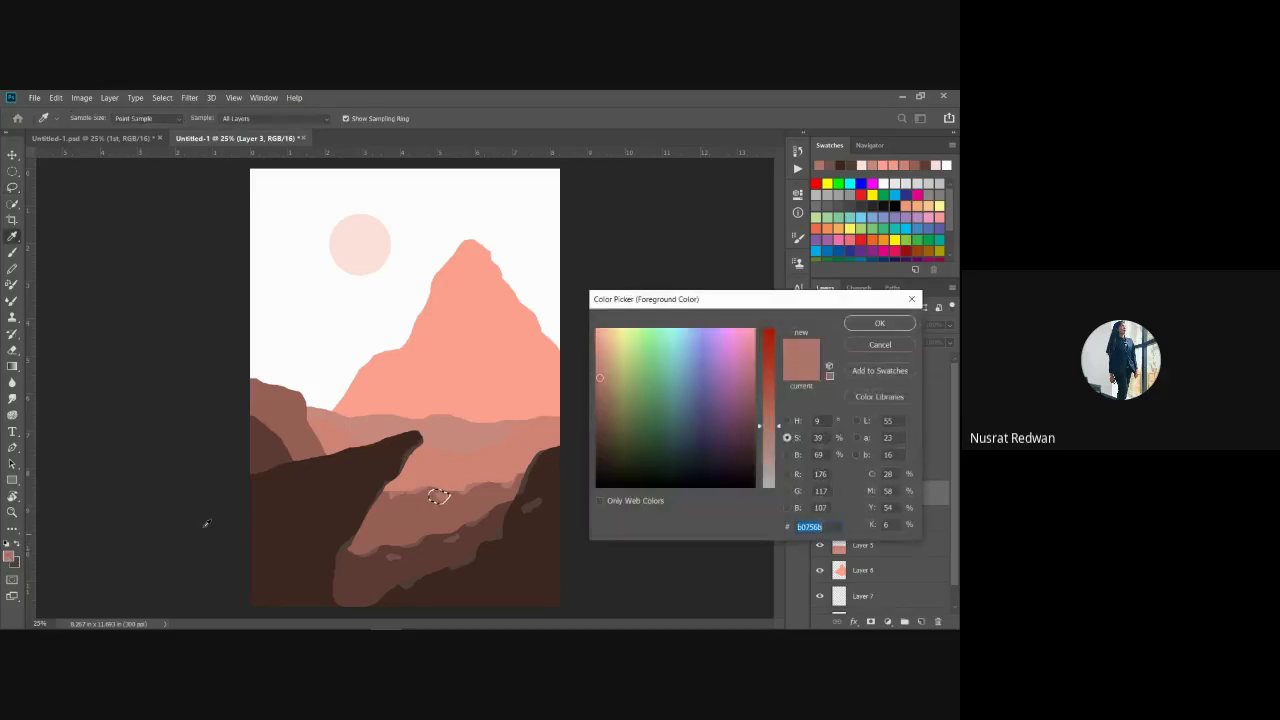
left_click(402, 516)
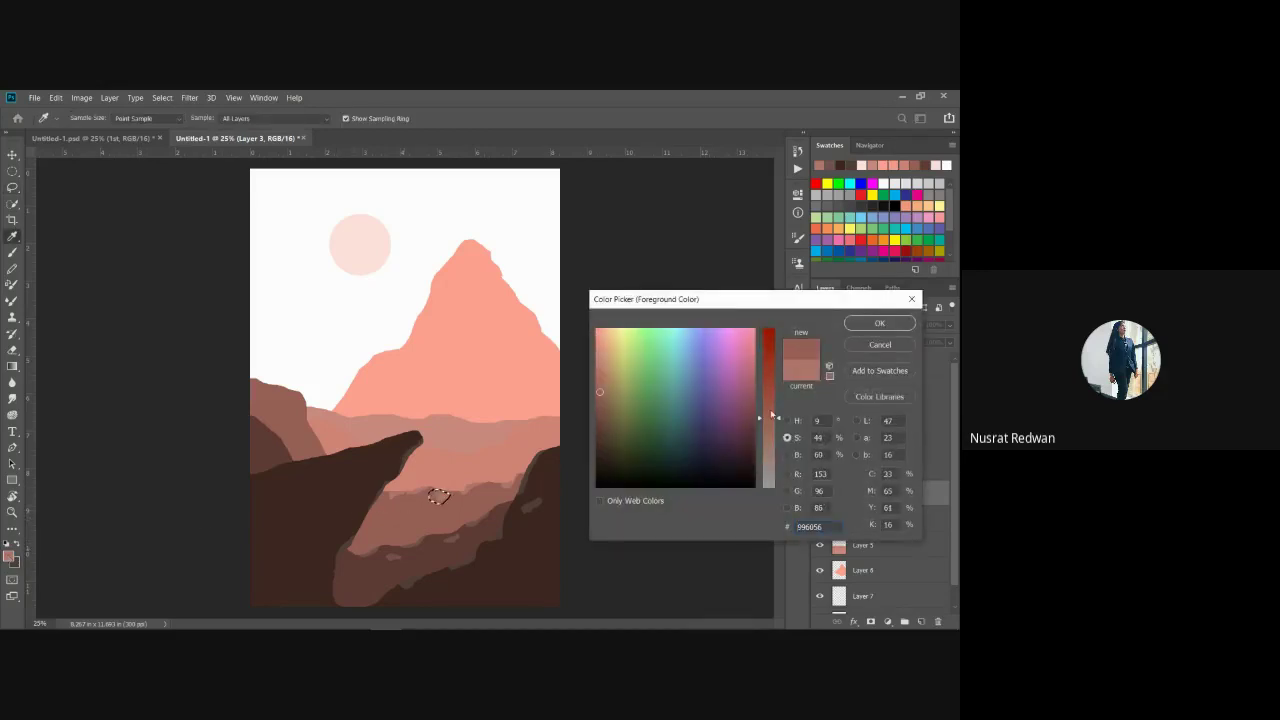
left_click(868, 328)
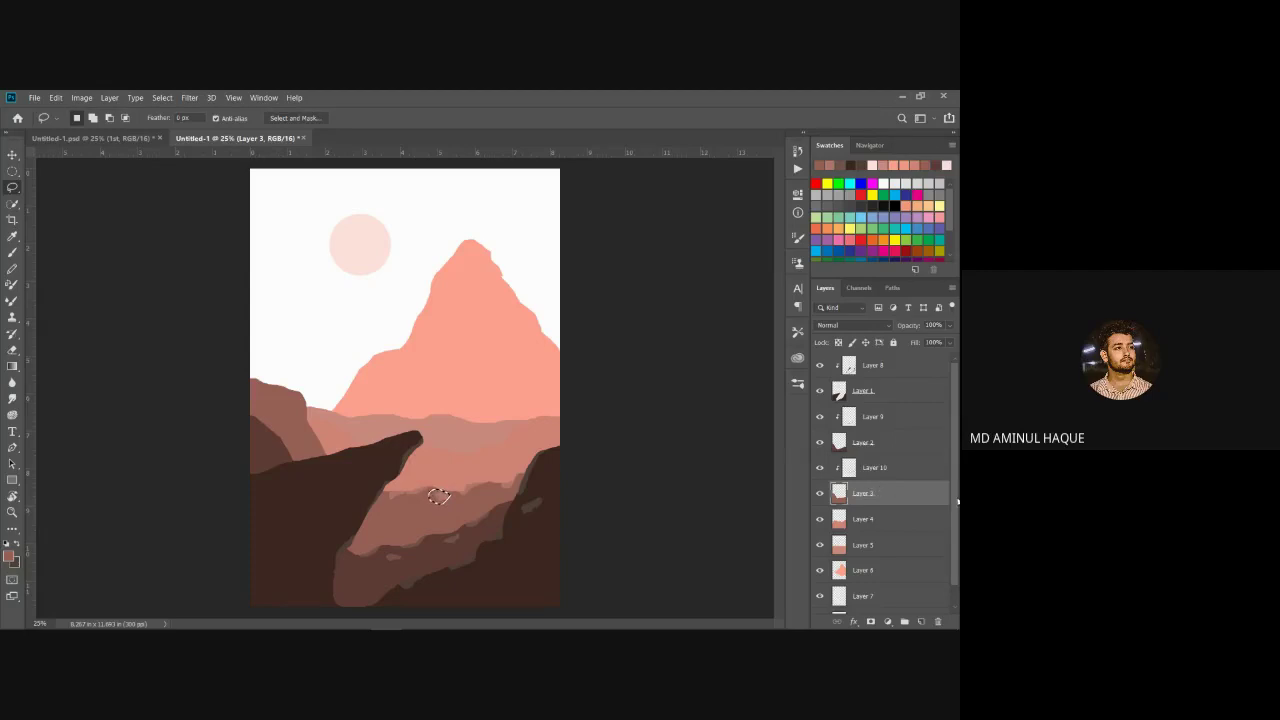
left_click(893, 474)
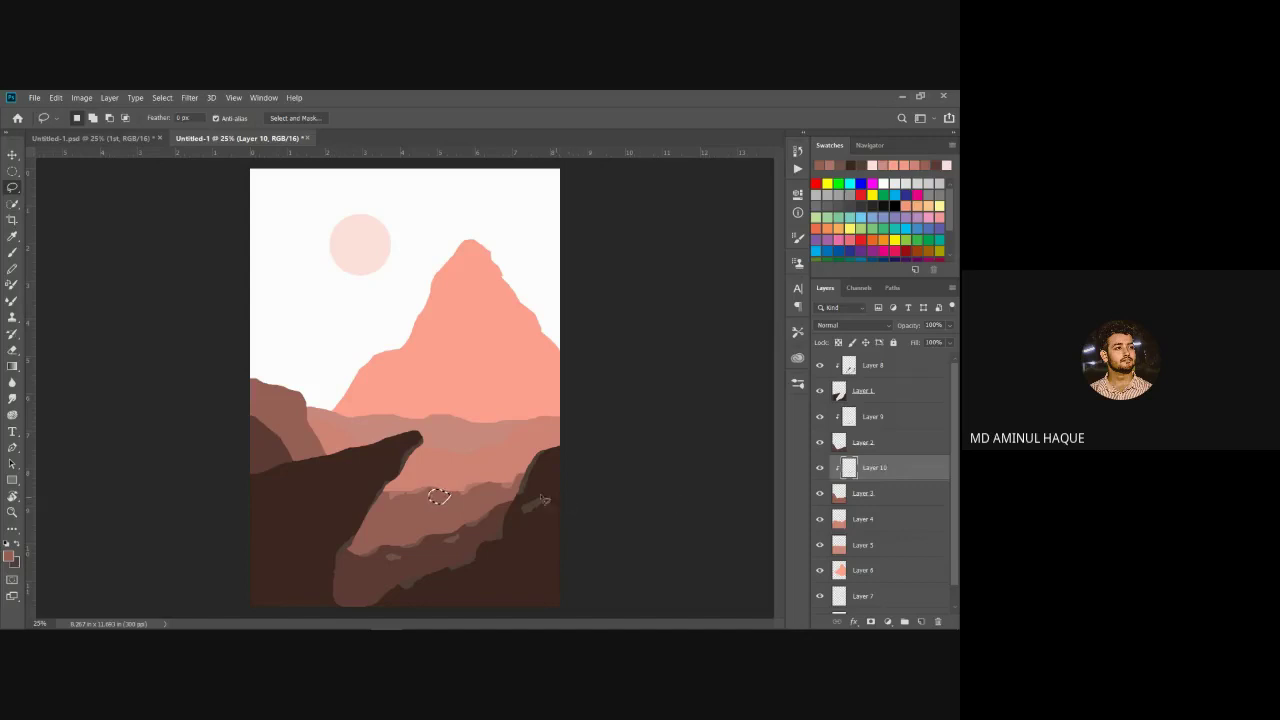
Step: Lasso a small spot on the Layer 3 ridge's upper edge, resample the highlight colour b0756b, and fill the spot
left_click(435, 507)
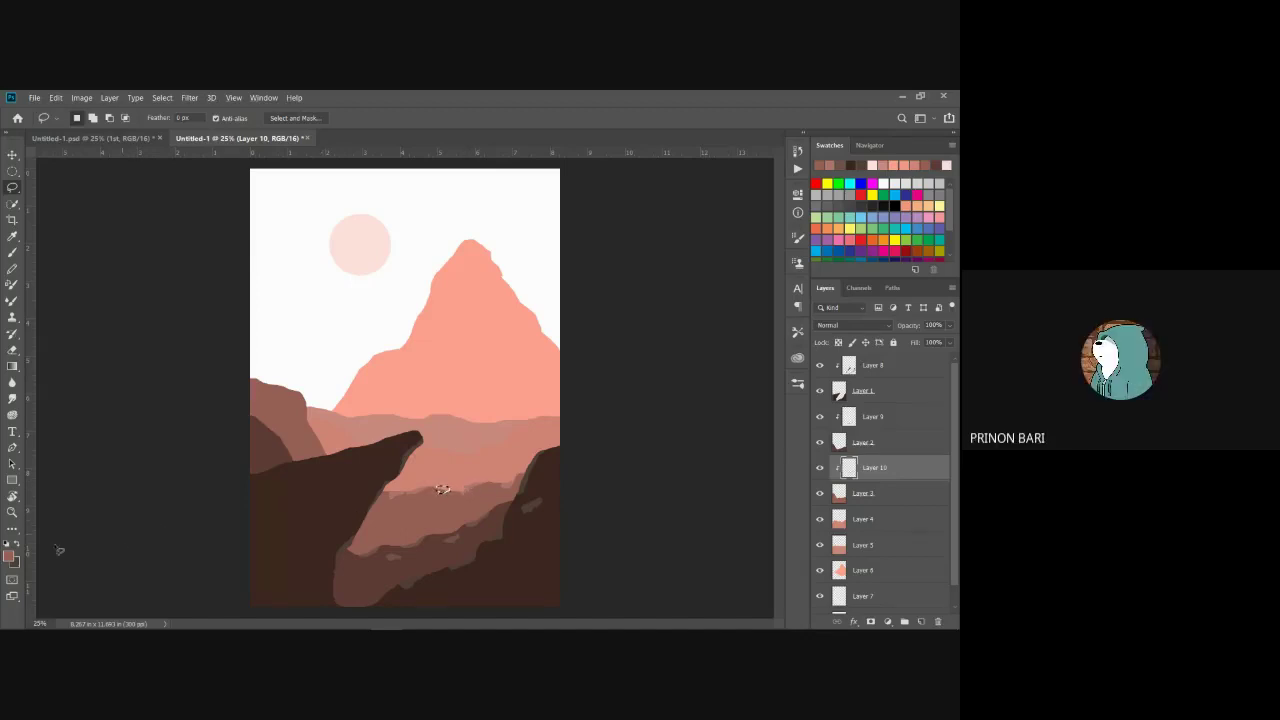
left_click(11, 557)
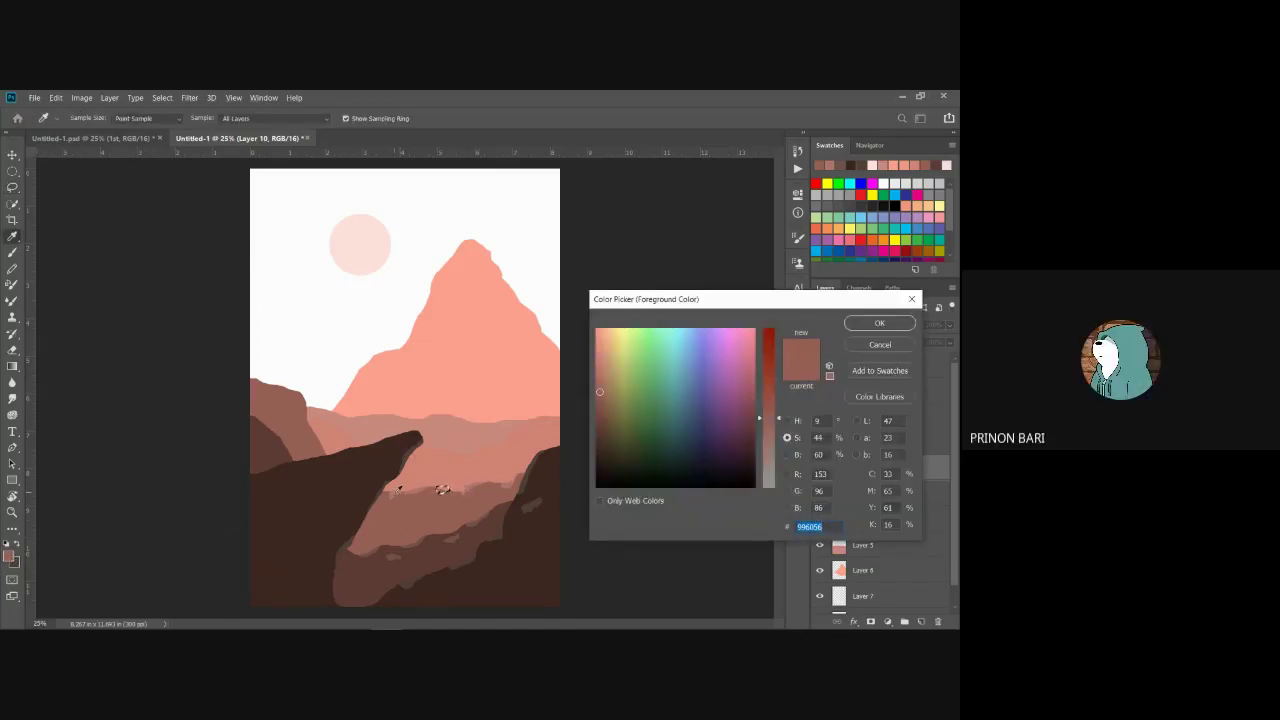
left_click(443, 489)
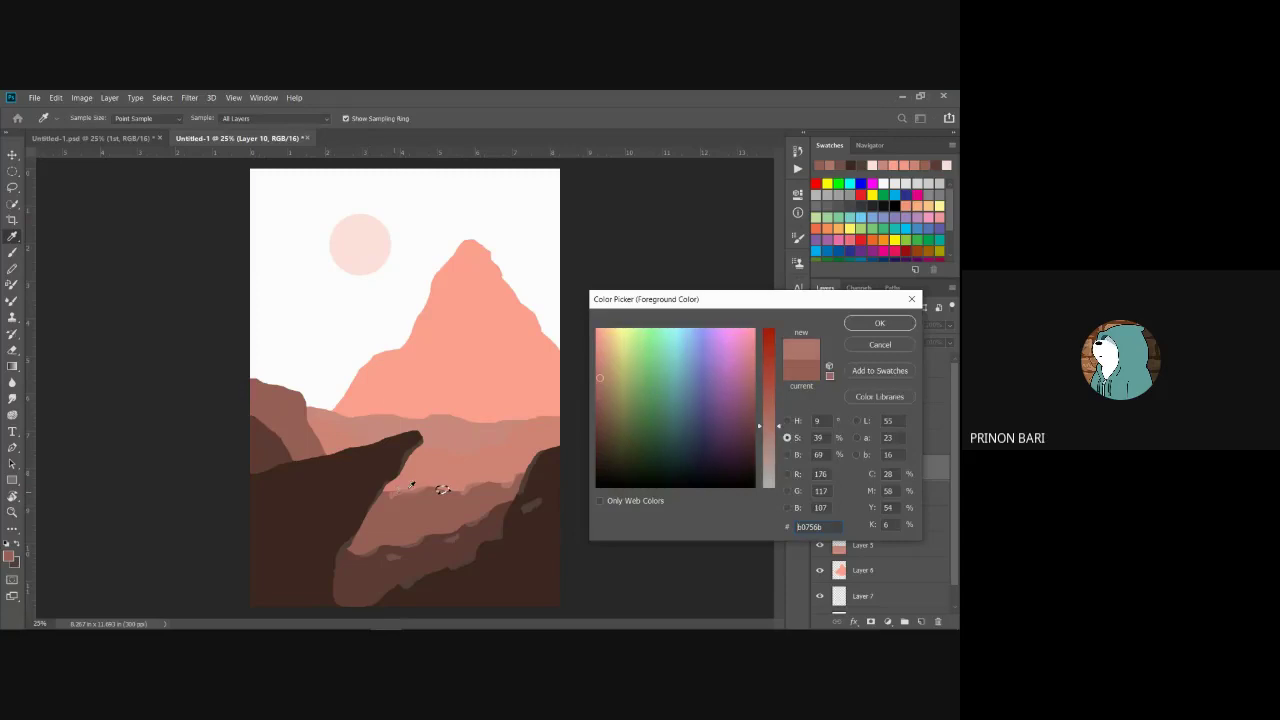
left_click(879, 323)
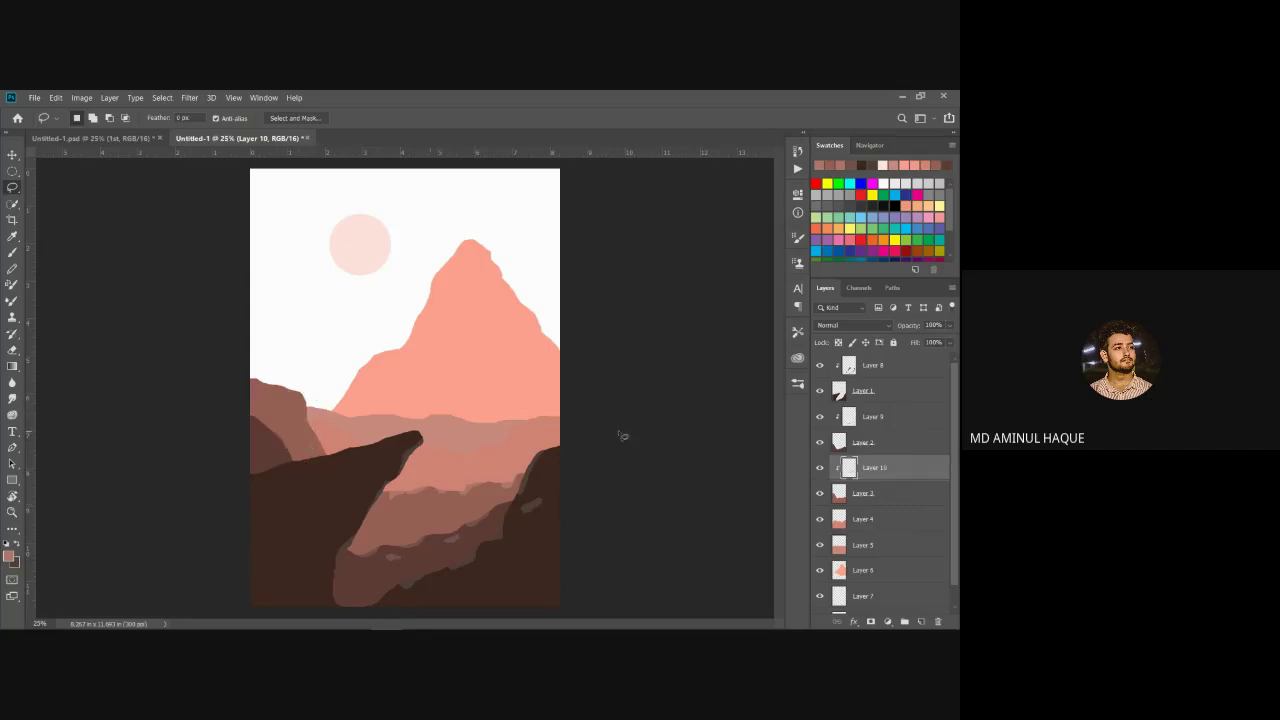
Step: Add an empty layer above Layer 4 and clip it to Layer 4
left_click(897, 519)
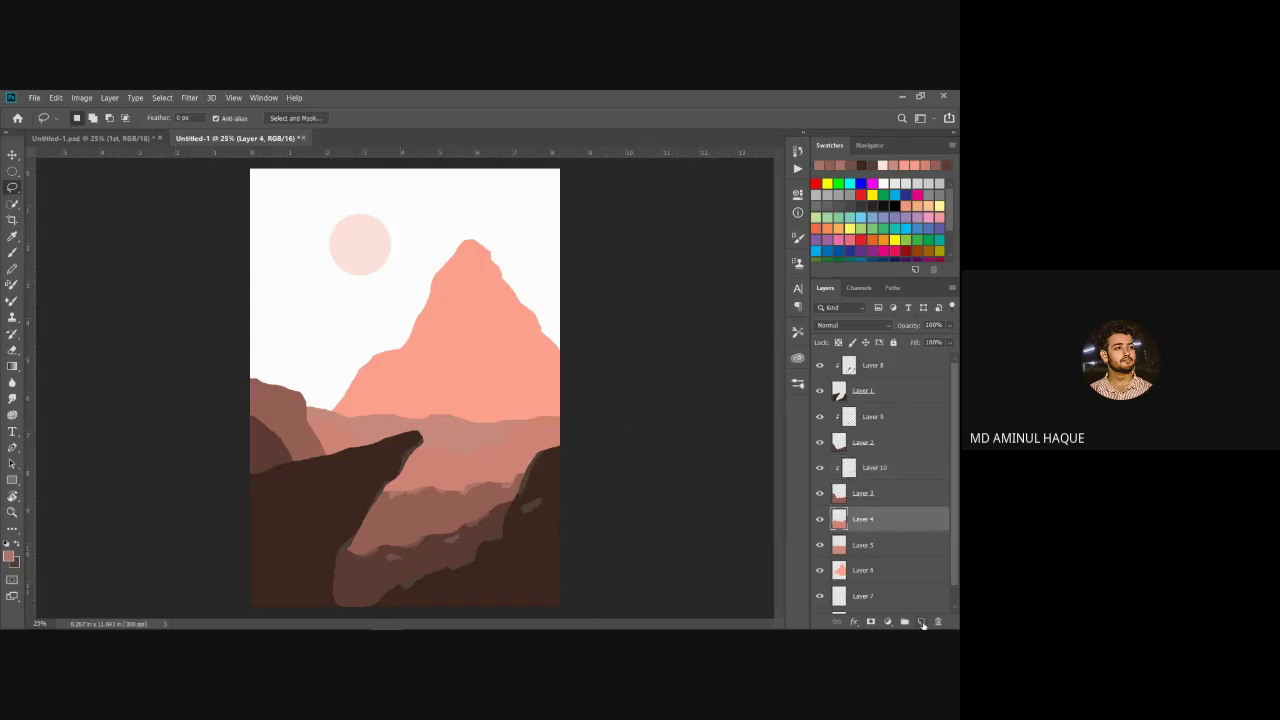
left_click(922, 623)
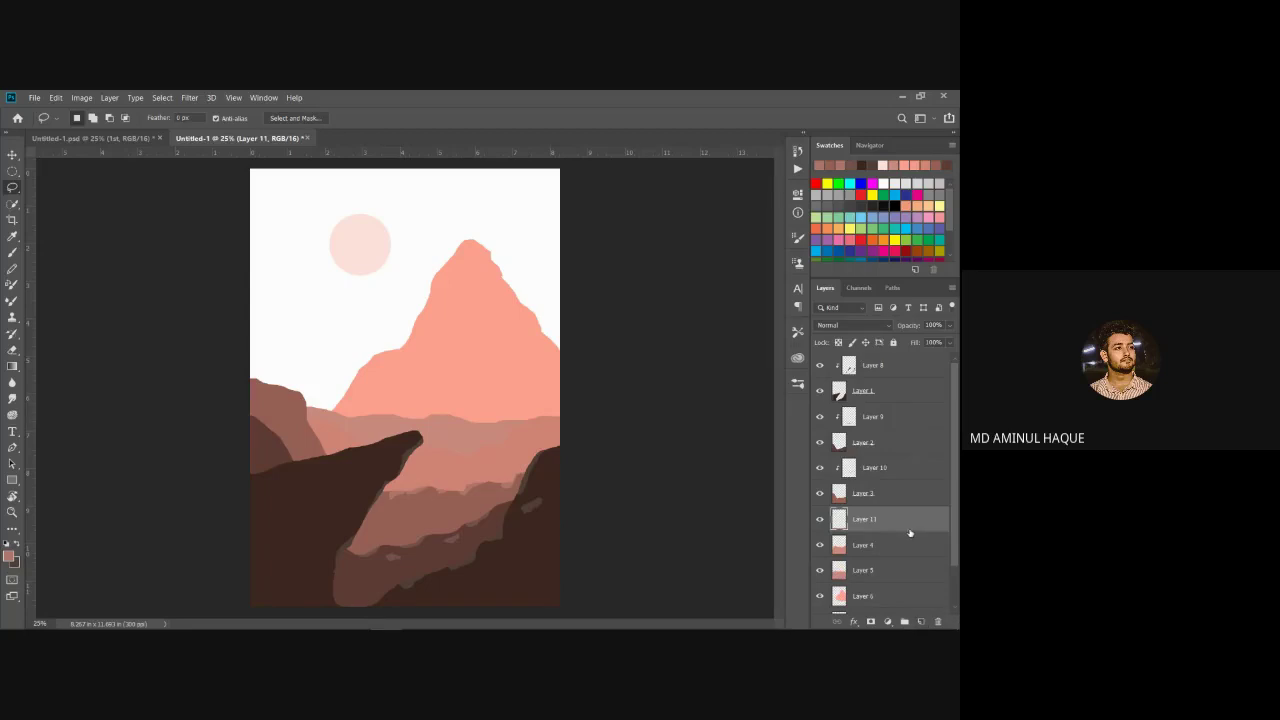
left_click_drag(910, 533, 908, 529)
left_click(910, 530, "alt")
Step: Select the Layer 4 ridge's shape, refill it with its own colour darkened to 75% brightness (c0796c), and deselect
left_click(12, 154)
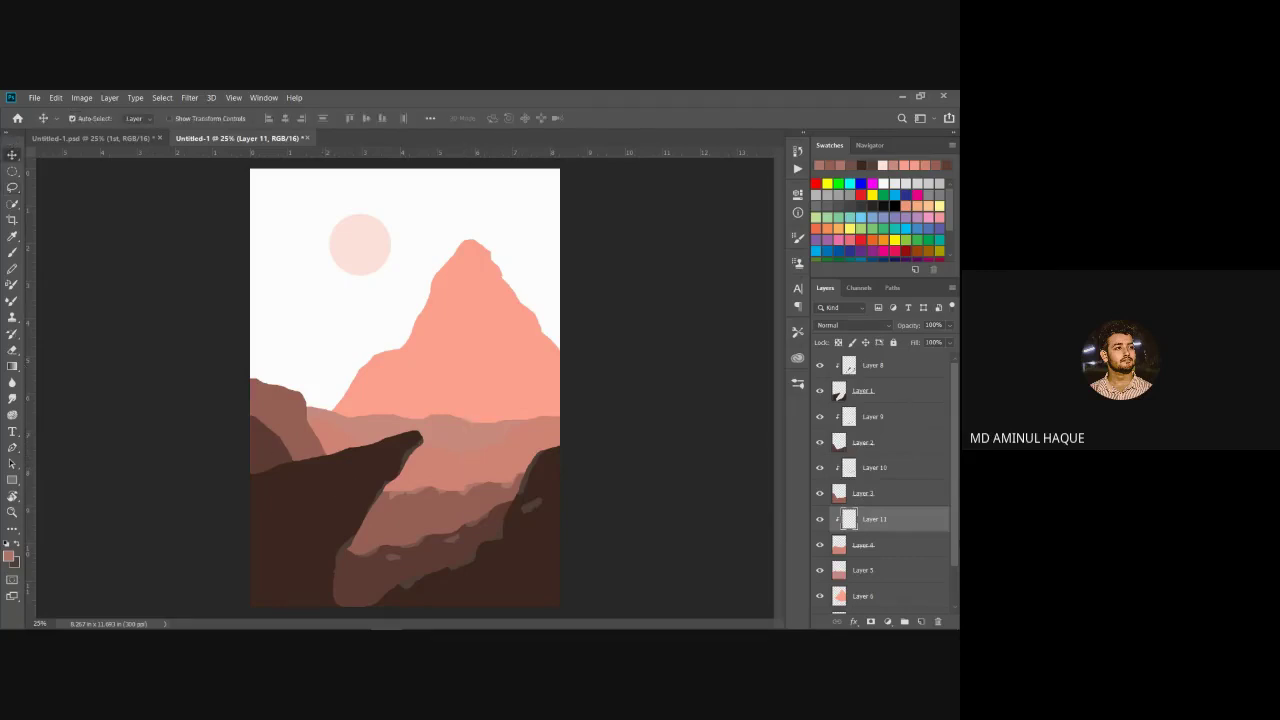
left_click(488, 468)
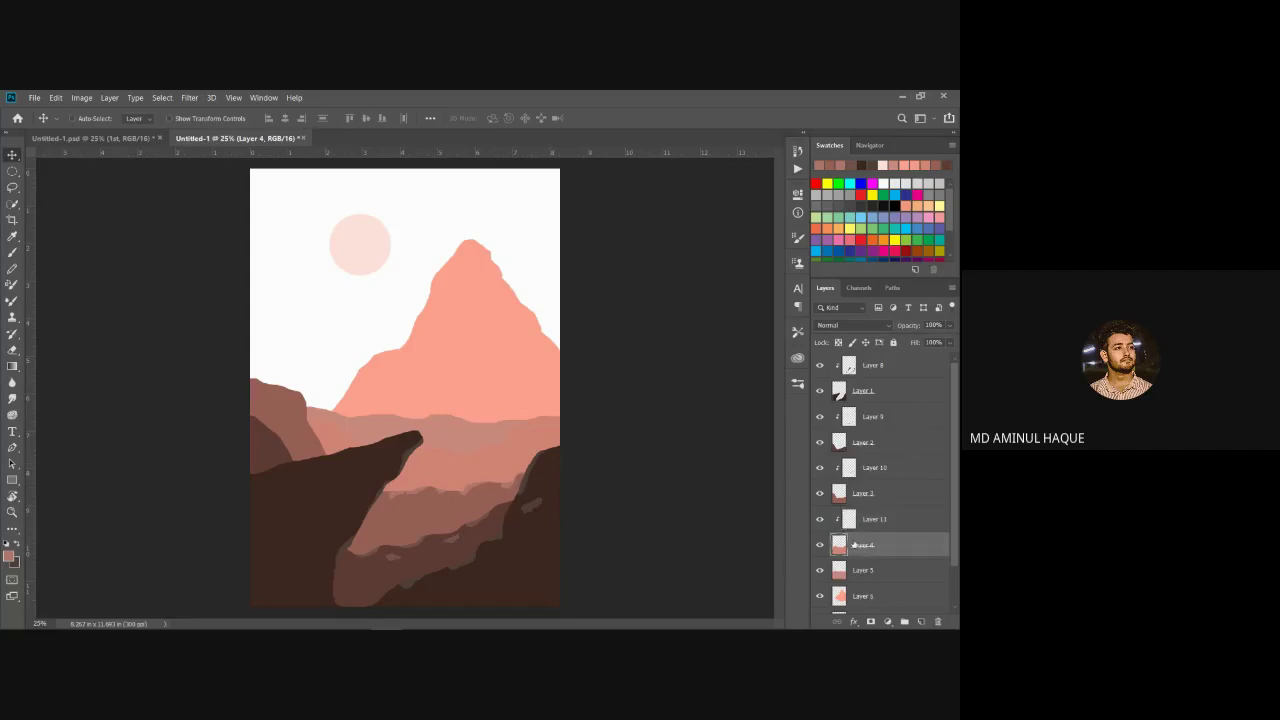
left_click(838, 548, "ctrl")
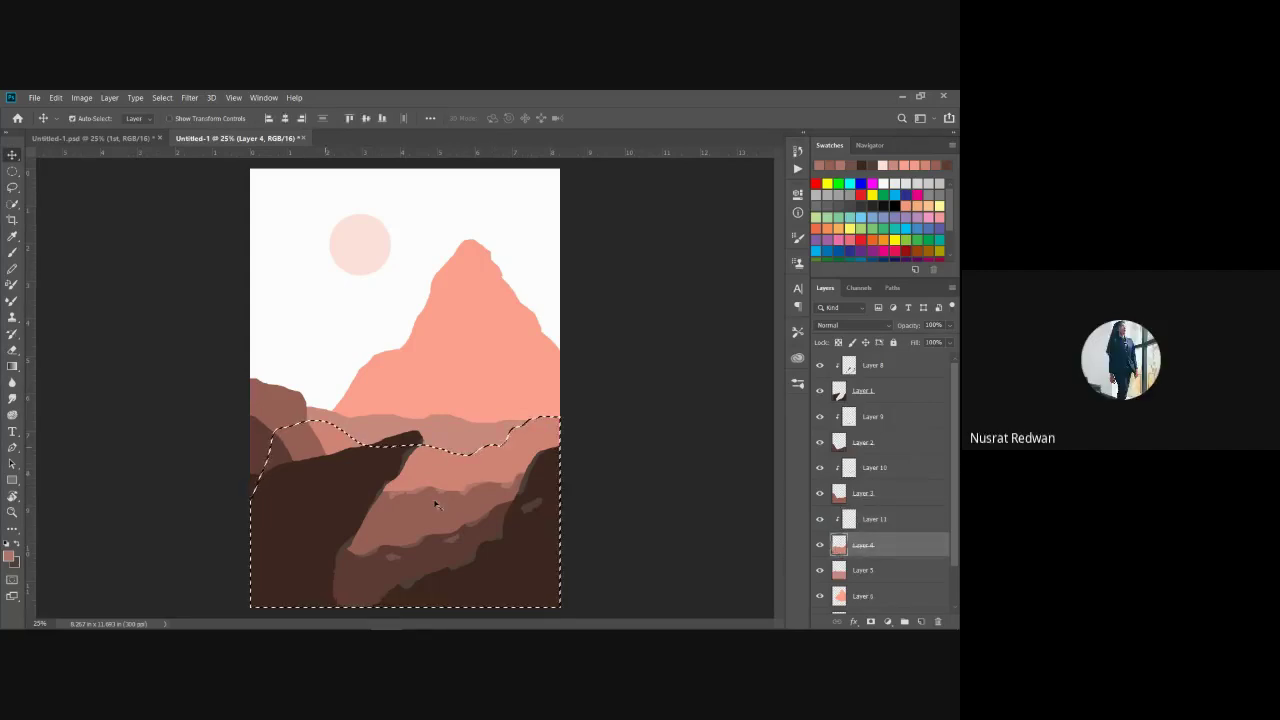
left_click(8, 556)
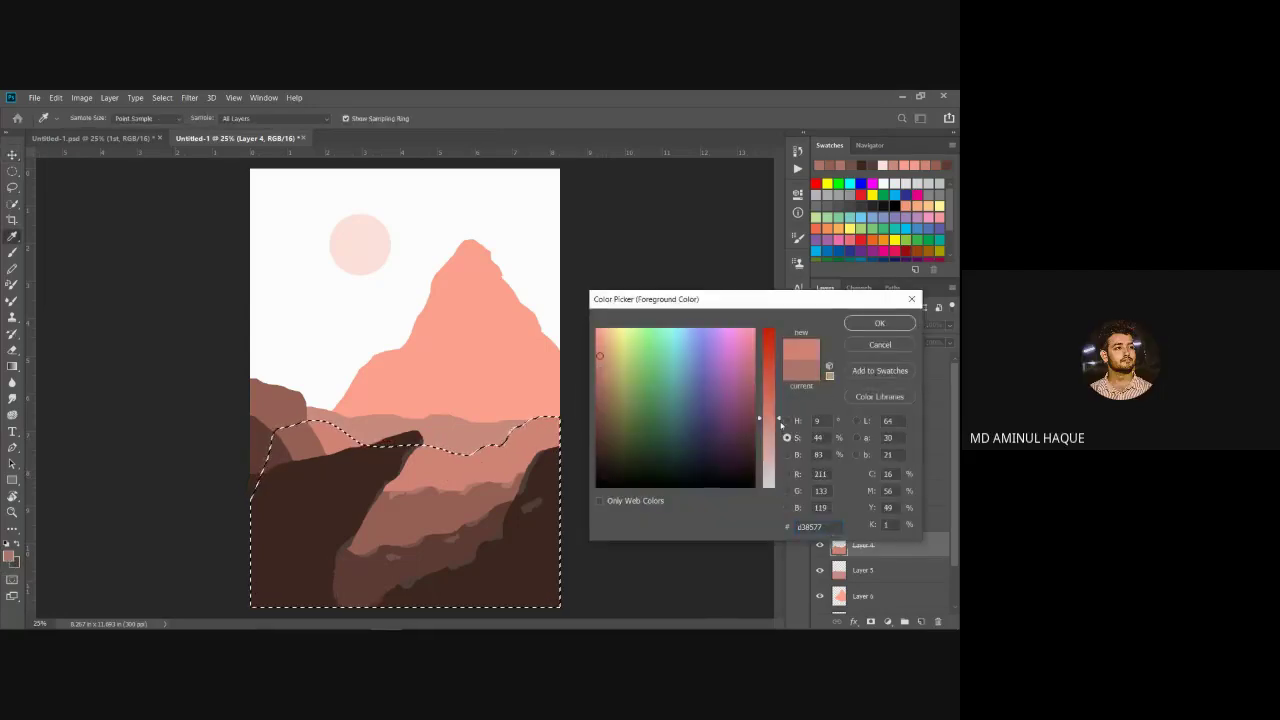
left_click(787, 454)
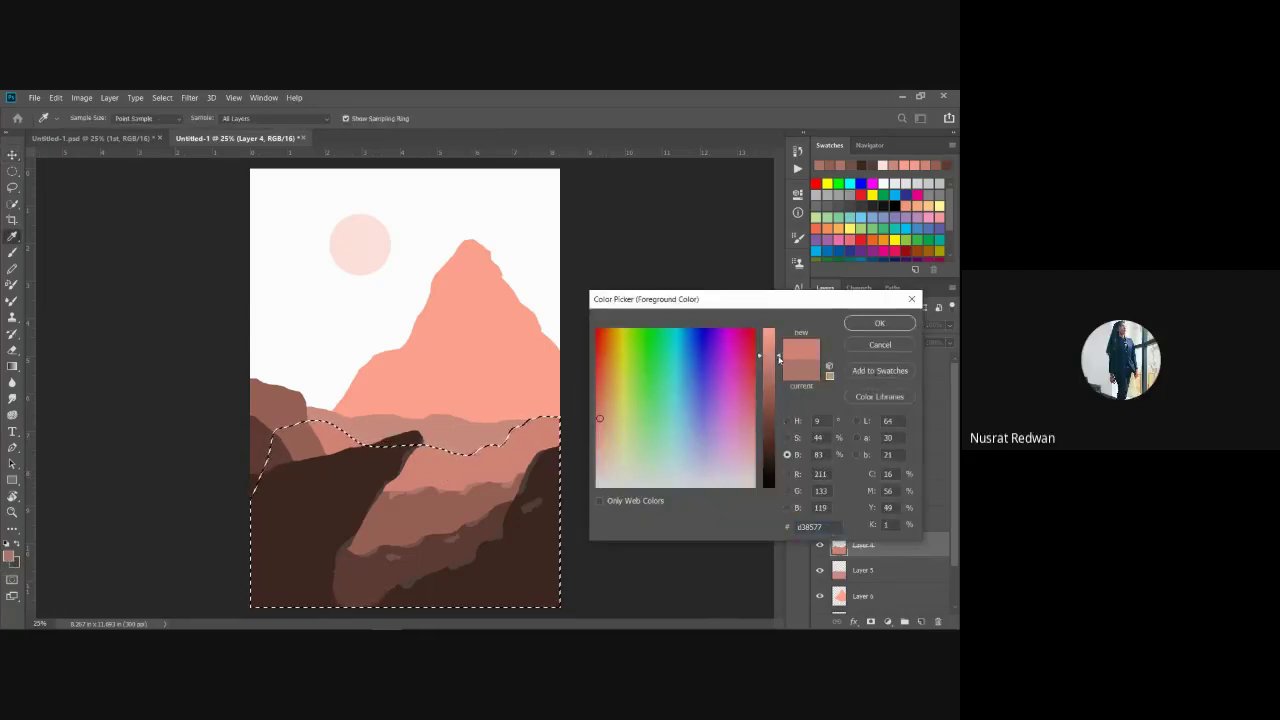
left_click(780, 364)
left_click_drag(781, 366, 785, 371)
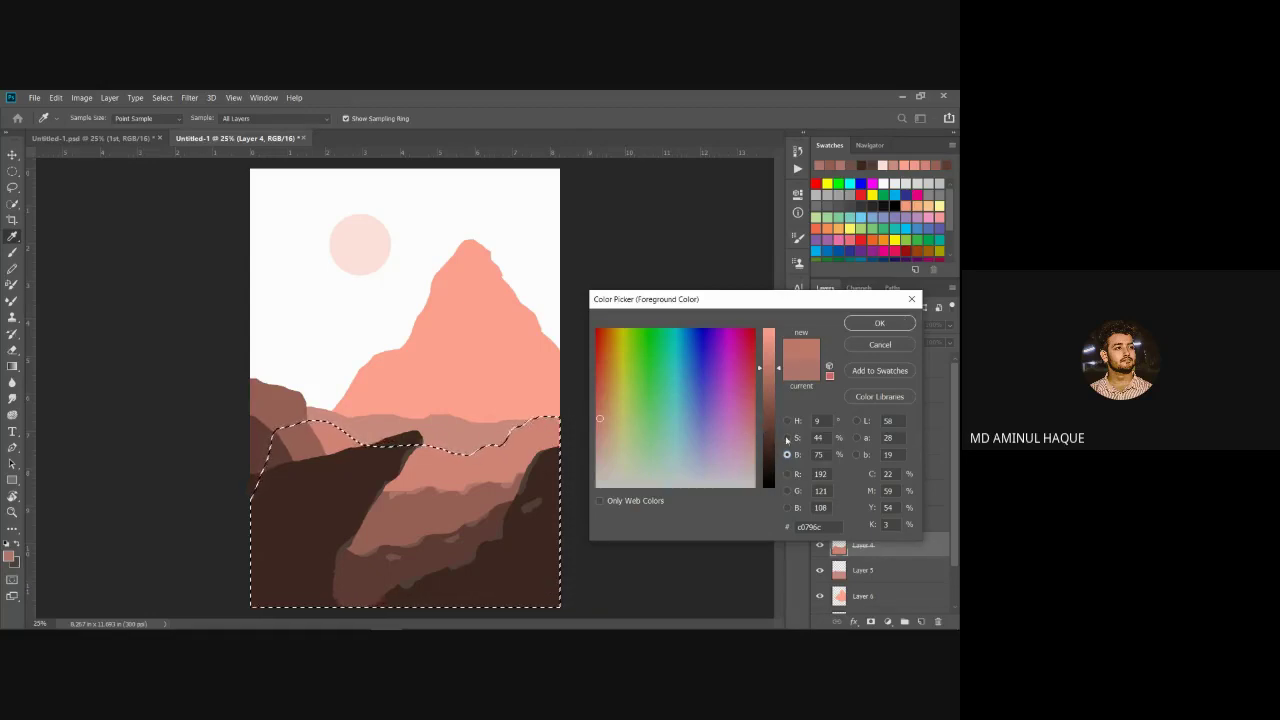
left_click(880, 323)
key("v")
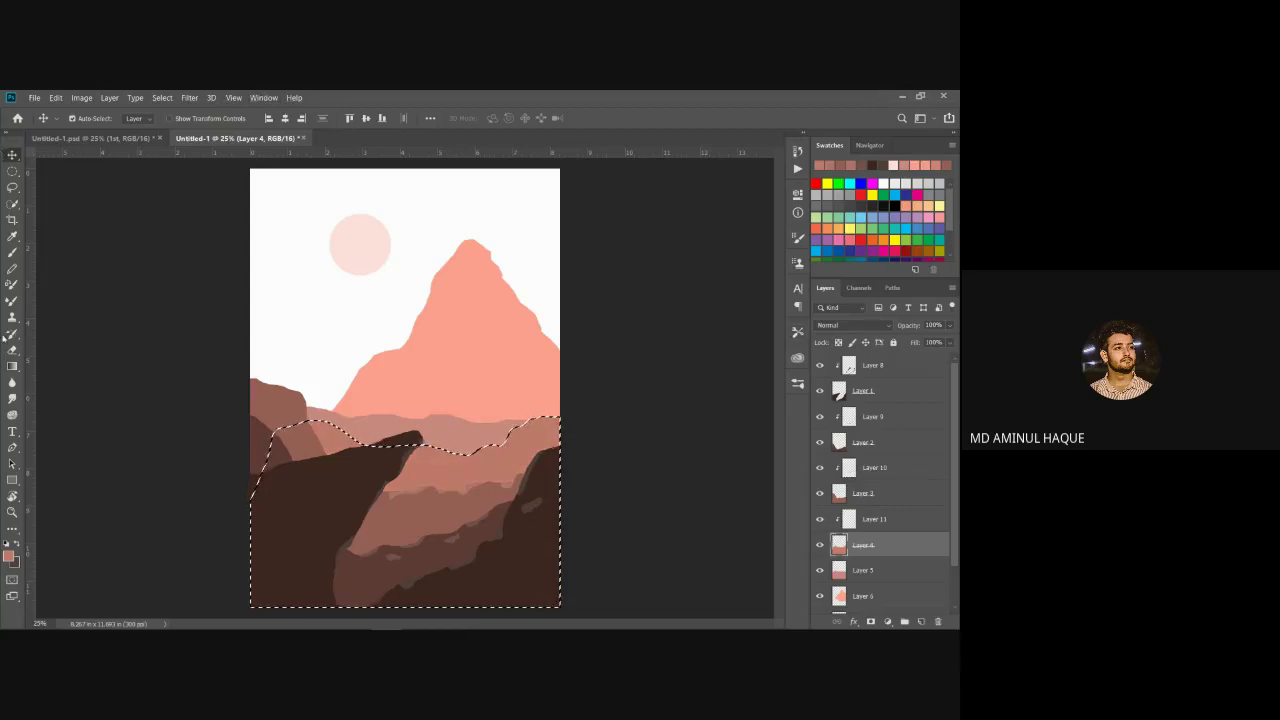
left_click_drag(460, 585, 459, 553)
key("ctrl+d")
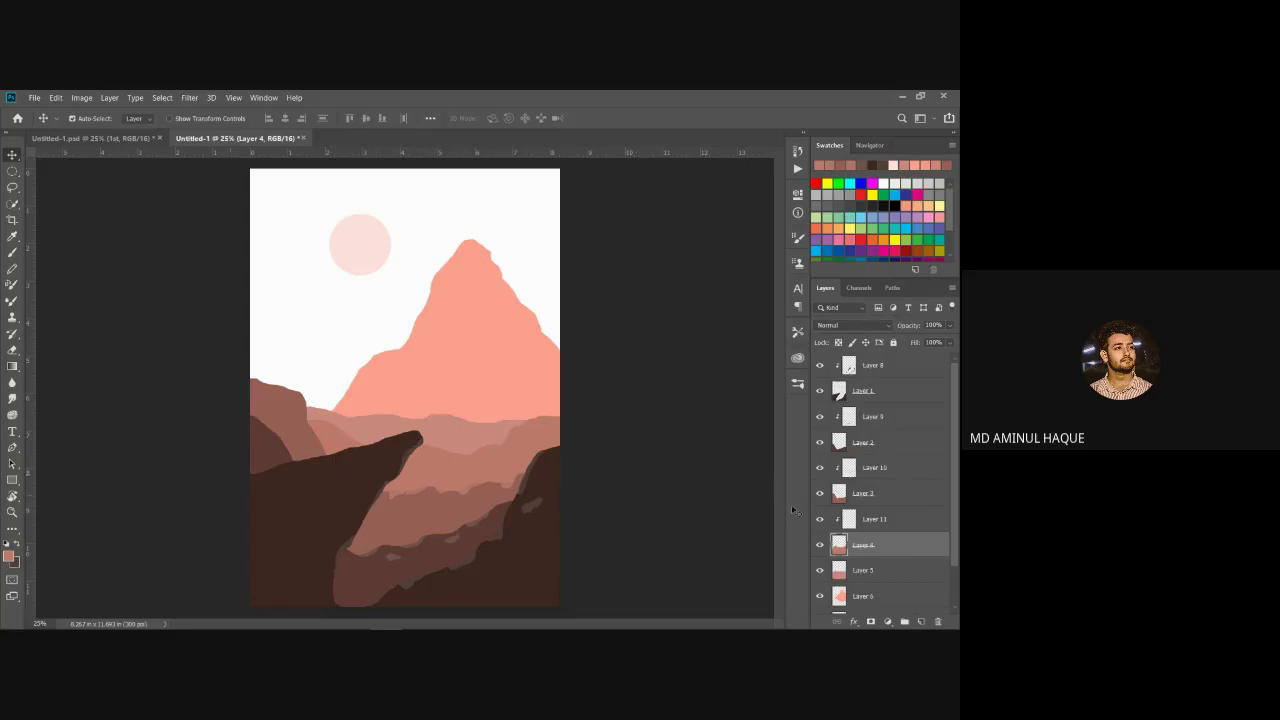
Step: Activate the empty layer clipped to Layer 4 and lasso a thin patch on that ridge's upper edge
left_click(886, 521)
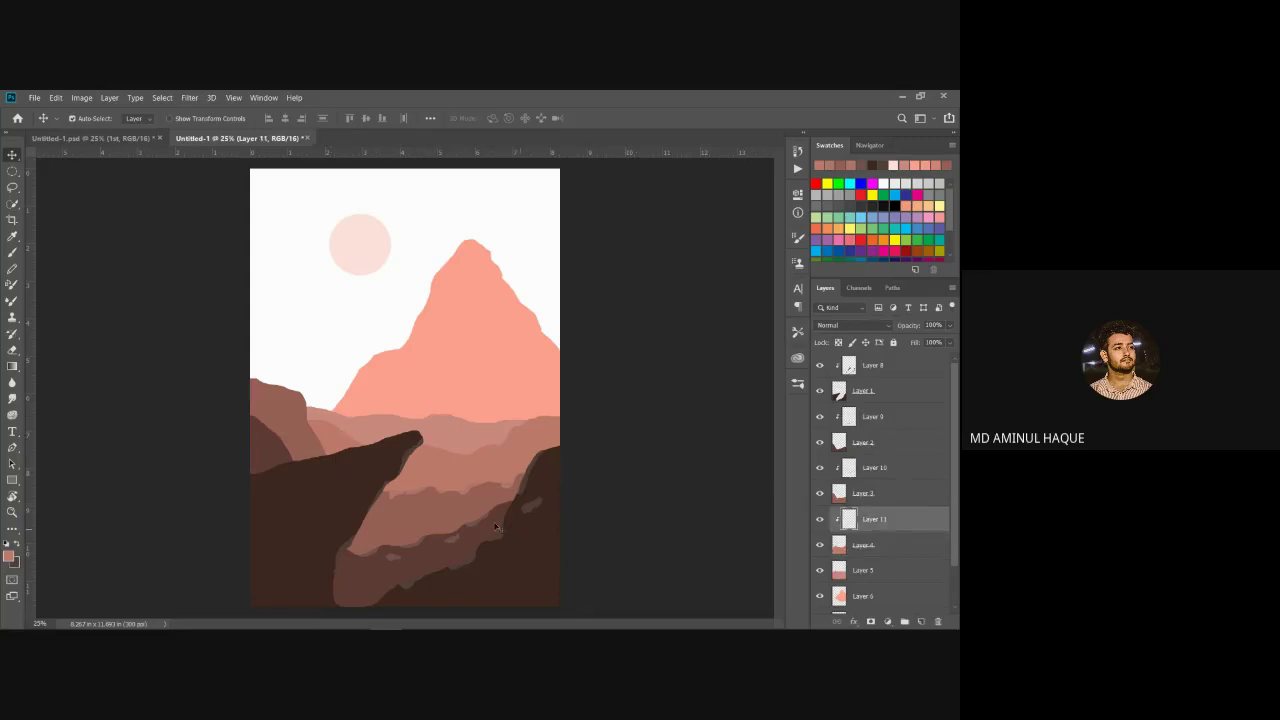
left_click(494, 449, "ctrl")
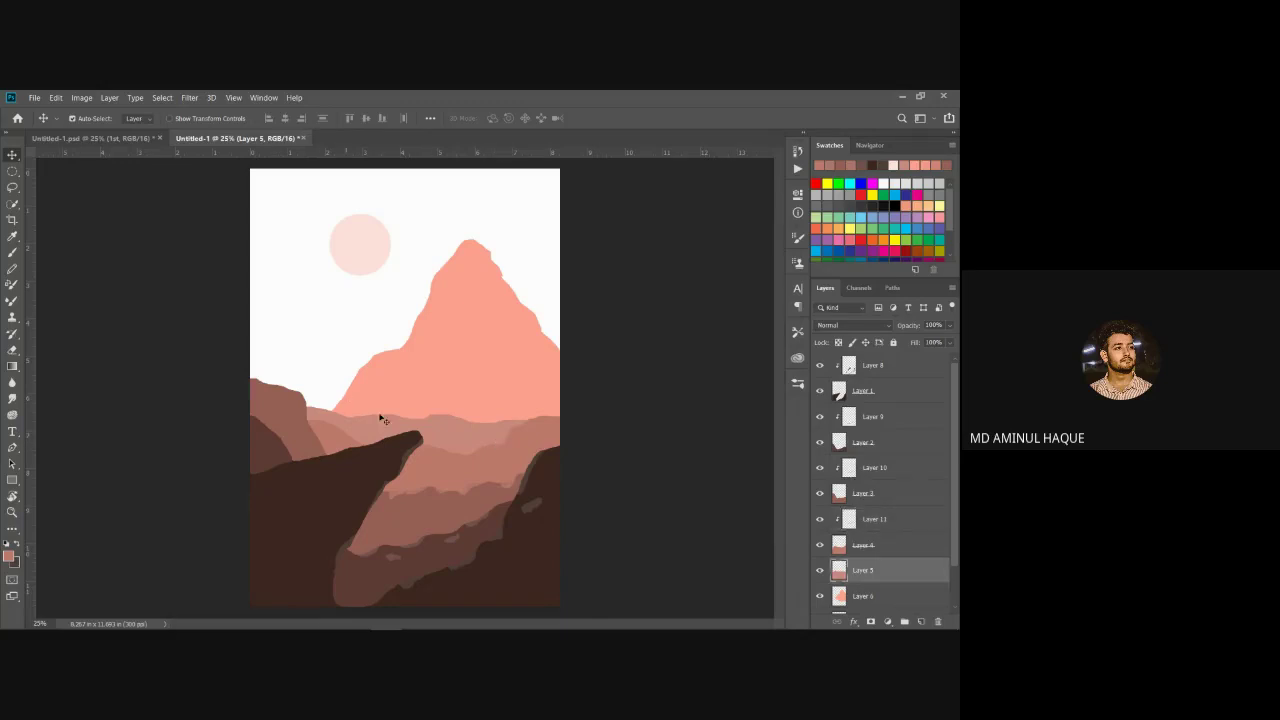
key("l")
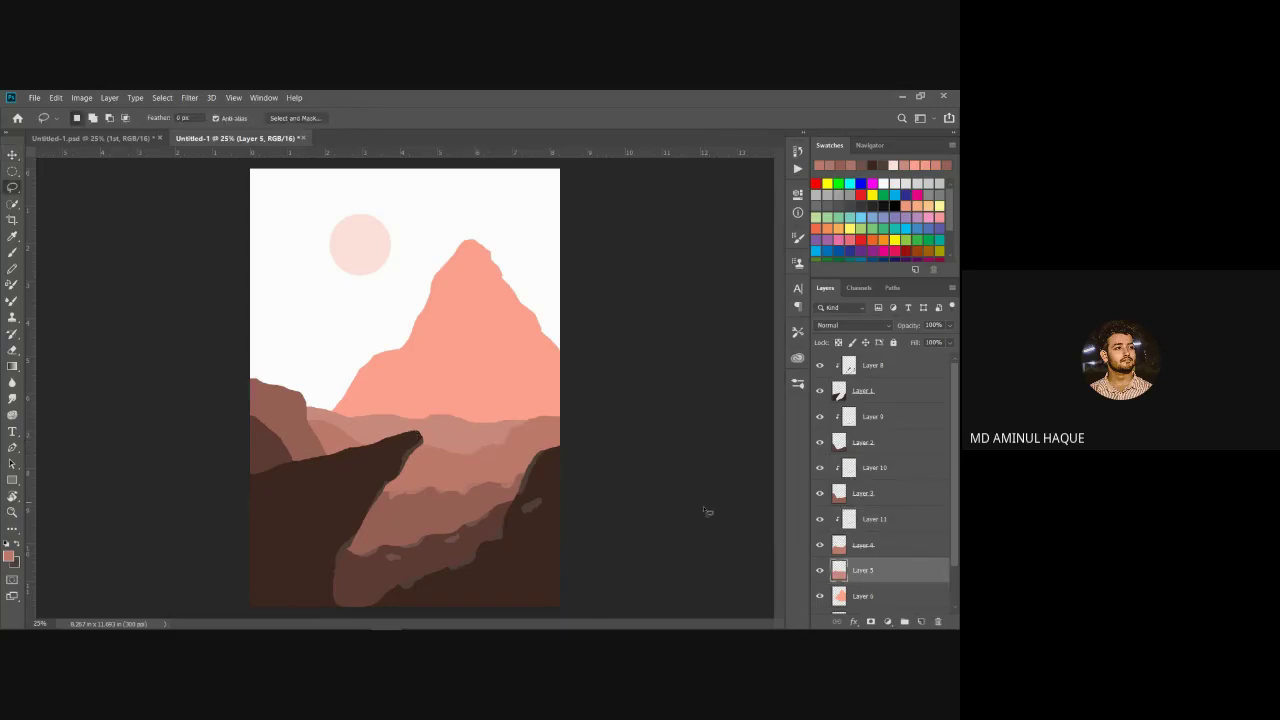
left_click(848, 519)
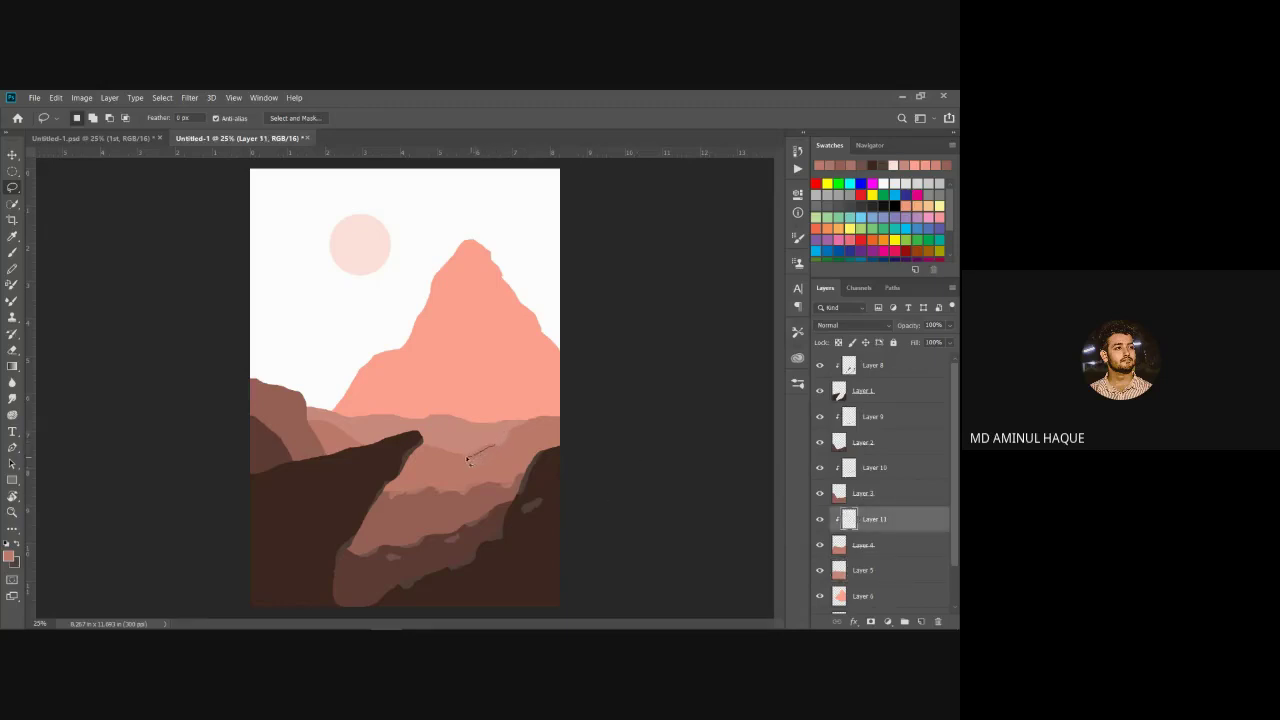
left_click_drag(492, 446, 496, 447)
Step: Lighten the foreground colour to 85% brightness (da897b) and use it for the lassoed patch on the Layer 4 ridge
left_click(8, 555)
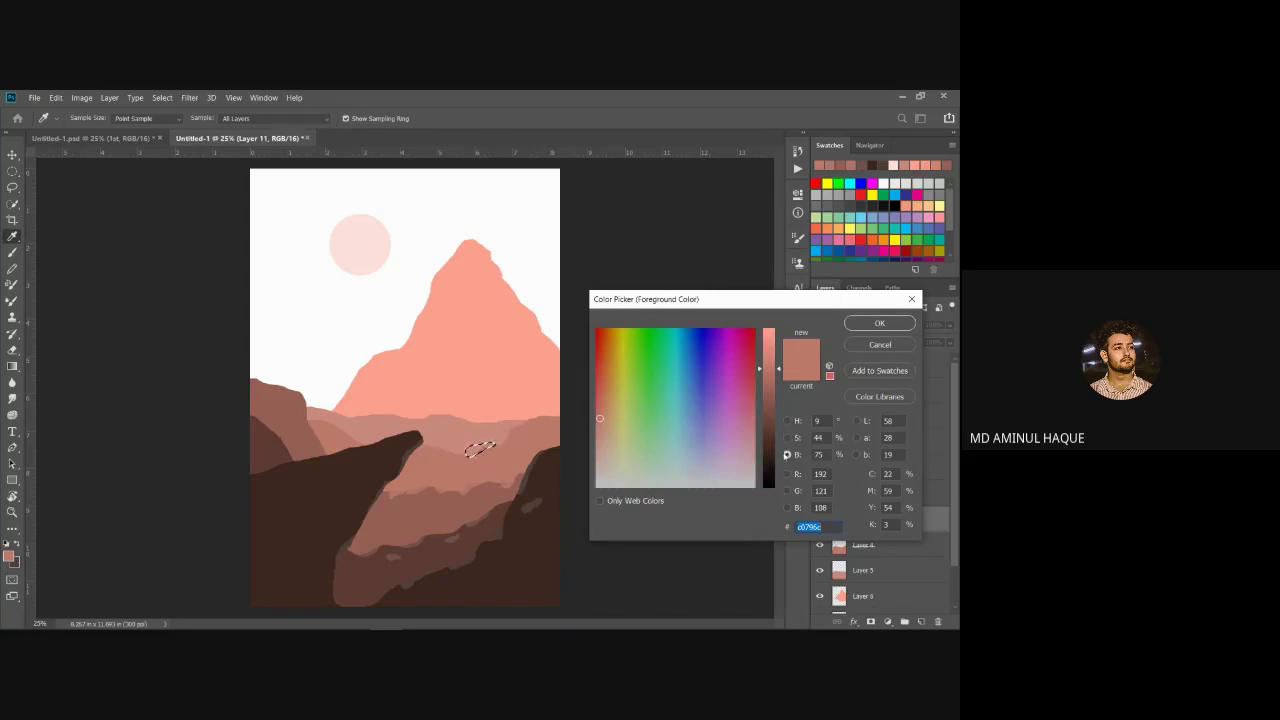
left_click_drag(780, 372, 801, 354)
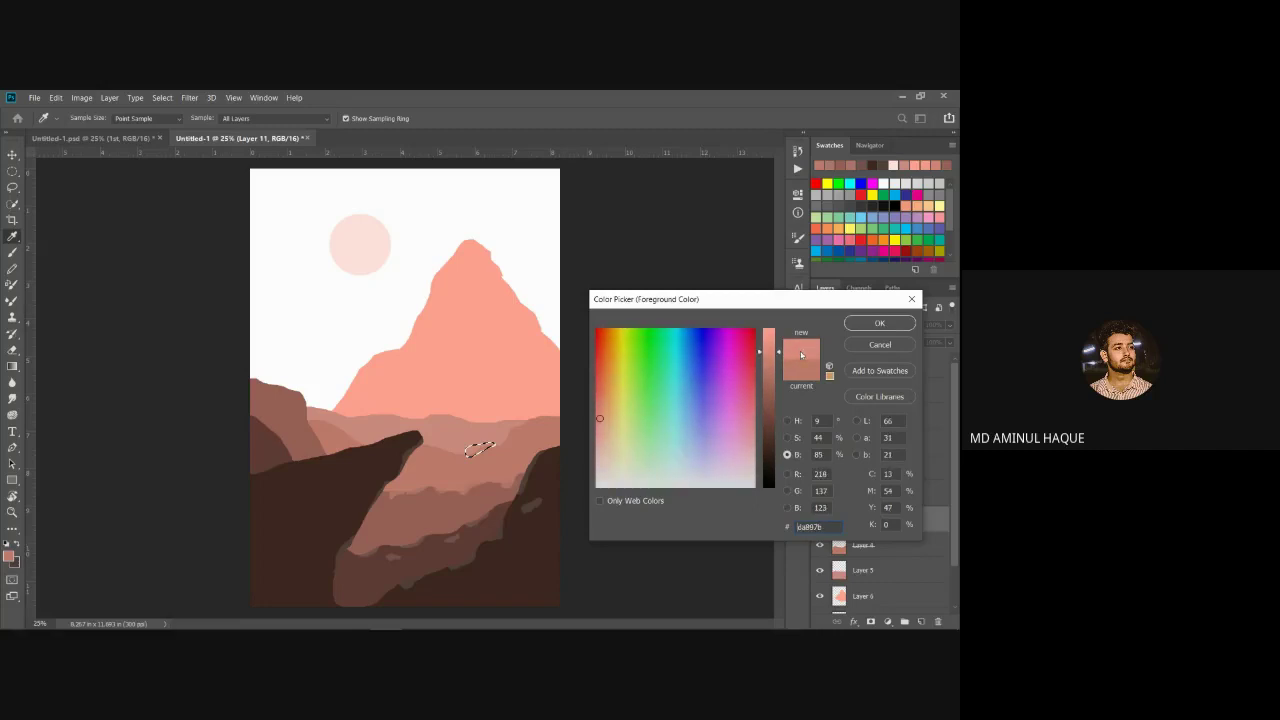
left_click(879, 323)
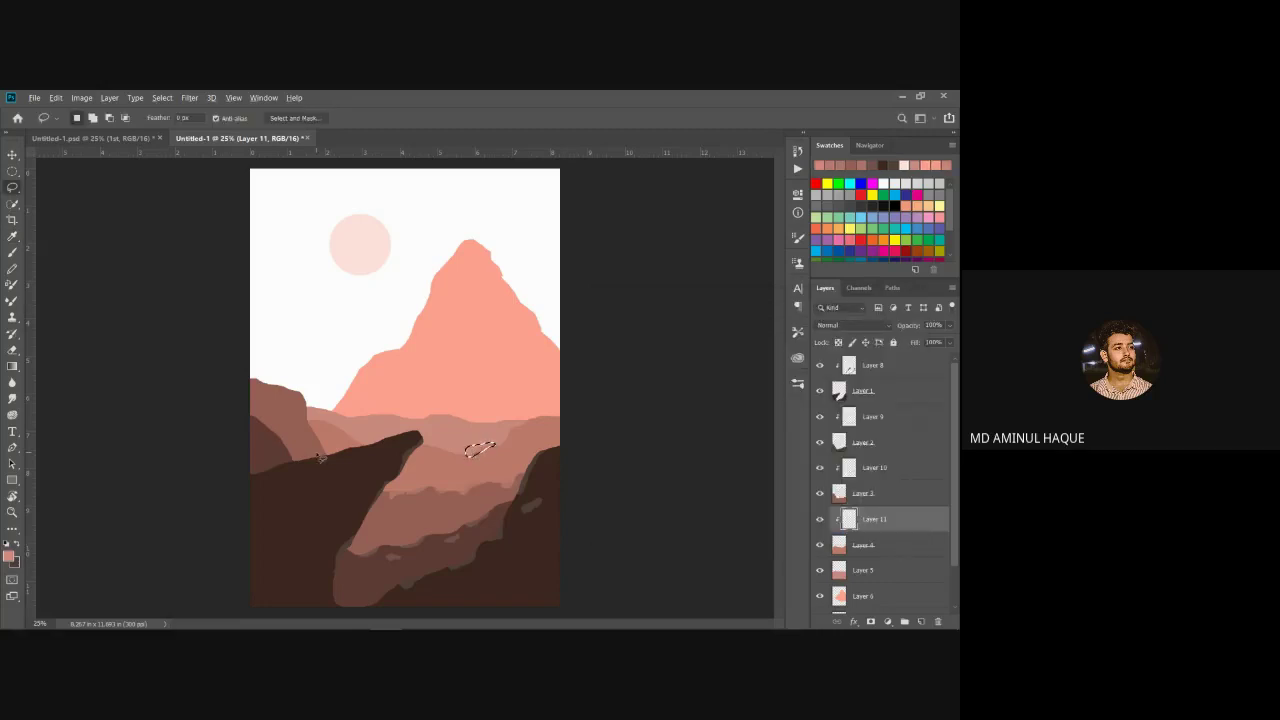
left_click(320, 458)
Step: Lasso and fill three more small highlight patches along the Layer 4 ridge's upper edge, deselecting after each one
mouse_move(530, 427)
left_mouse_down()
mouse_move(510, 434)
mouse_move(540, 413)
mouse_move(531, 419)
left_mouse_up()
key("ctrl+d")
mouse_move(322, 423)
left_mouse_down()
mouse_move(341, 436)
mouse_move(323, 420)
mouse_move(348, 418)
left_mouse_up()
key("ctrl+d")
mouse_move(445, 456)
left_mouse_down()
mouse_move(449, 444)
mouse_move(426, 446)
left_mouse_up()
key("ctrl+d")
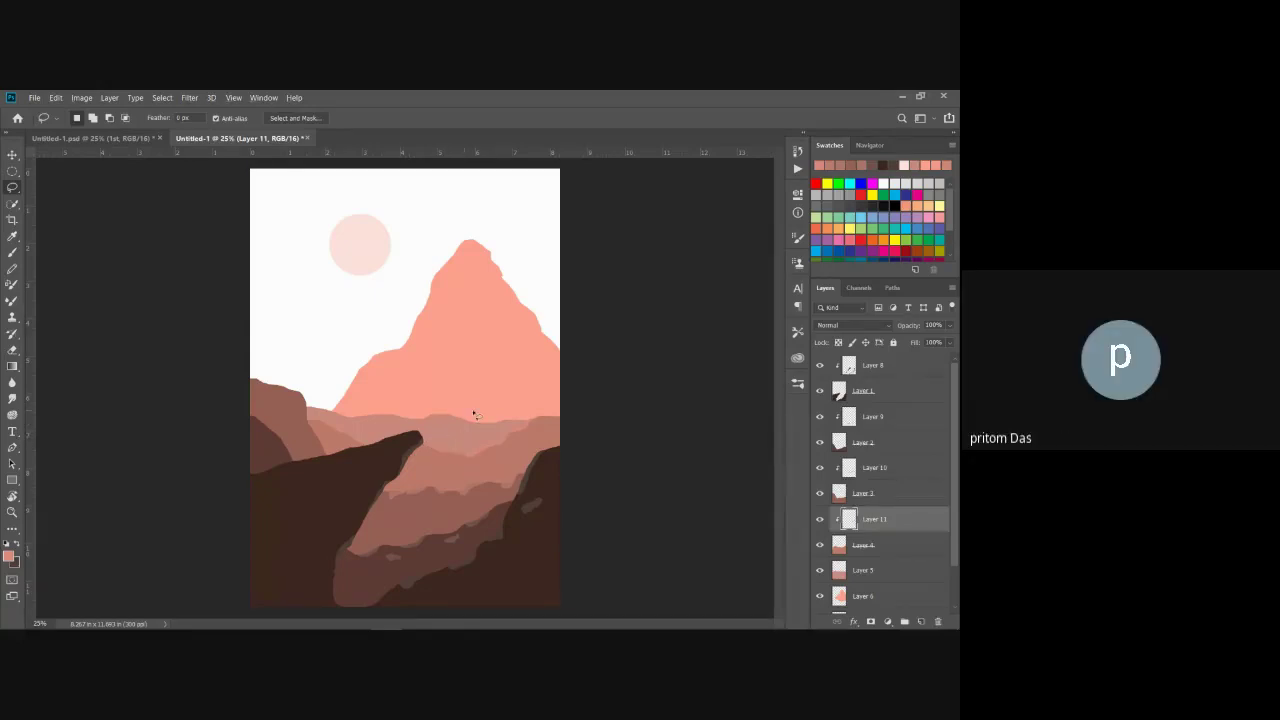
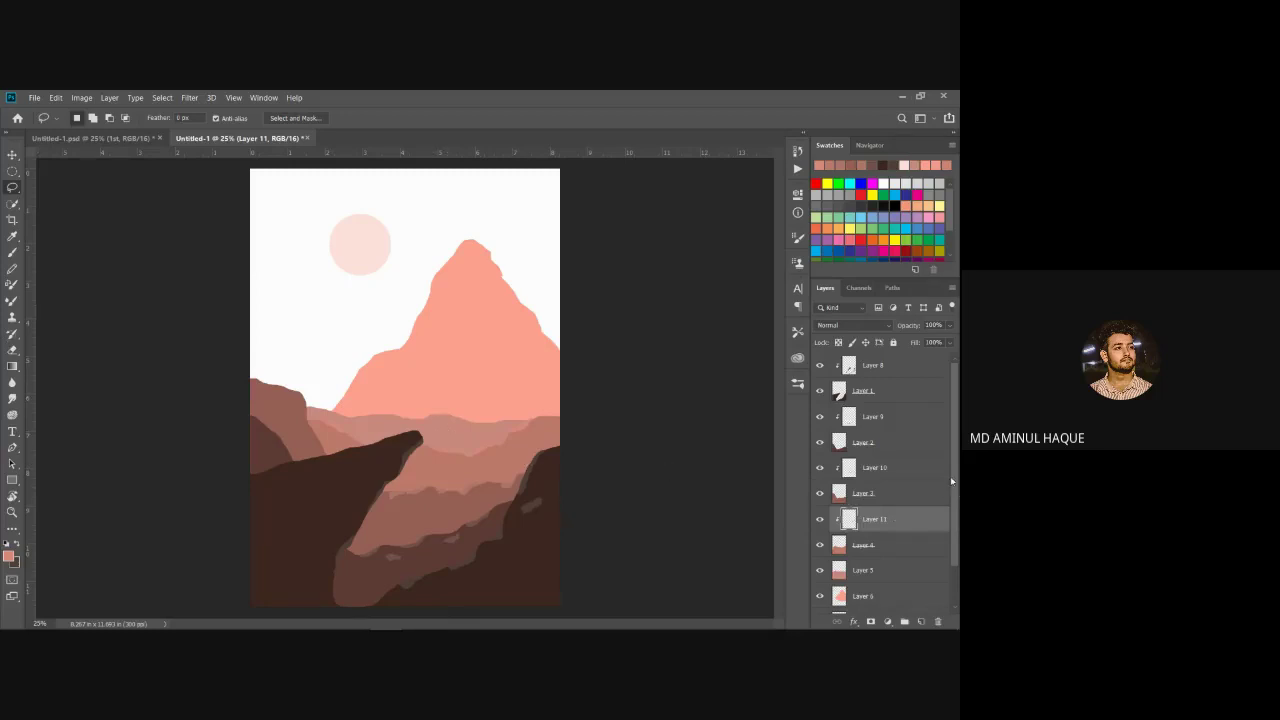
Step: Identify the Layer 5 ridge by toggling its visibility, and add an empty layer clipped to it
scroll(956, 481, "down", 1)
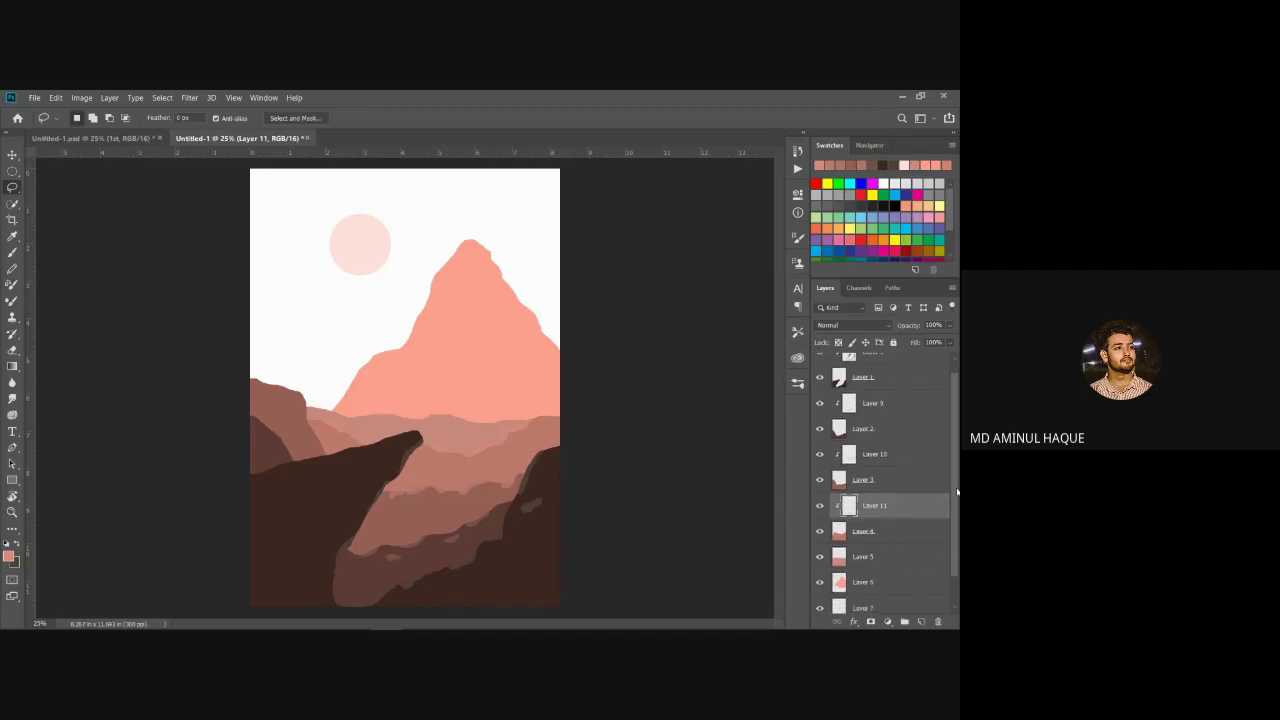
left_click(821, 557)
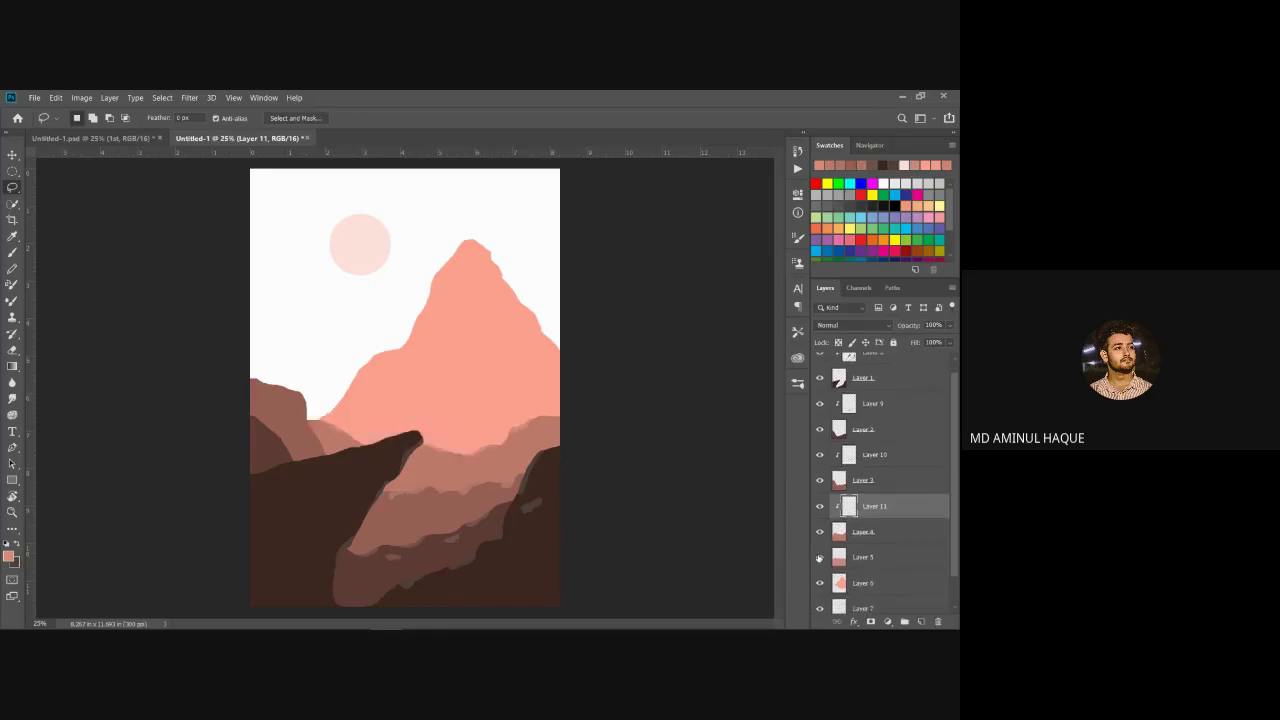
left_click(821, 557)
left_click(904, 563)
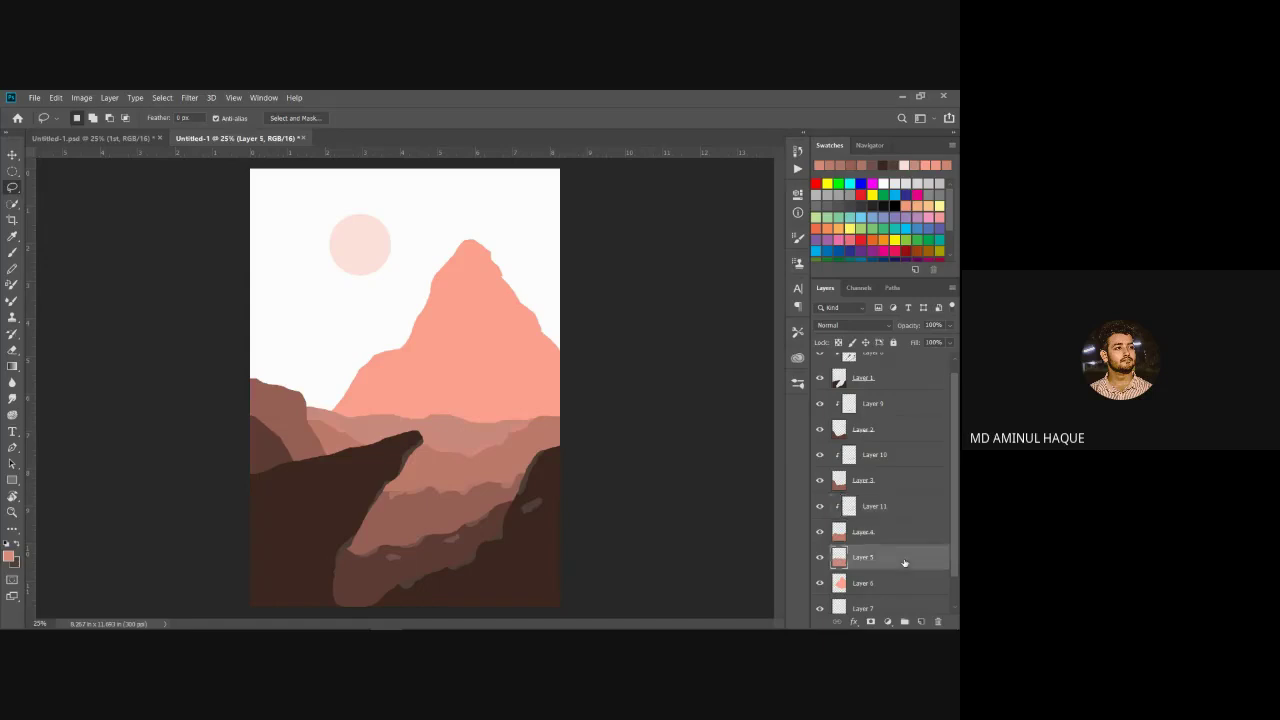
left_click(922, 620)
left_click(908, 567, "alt")
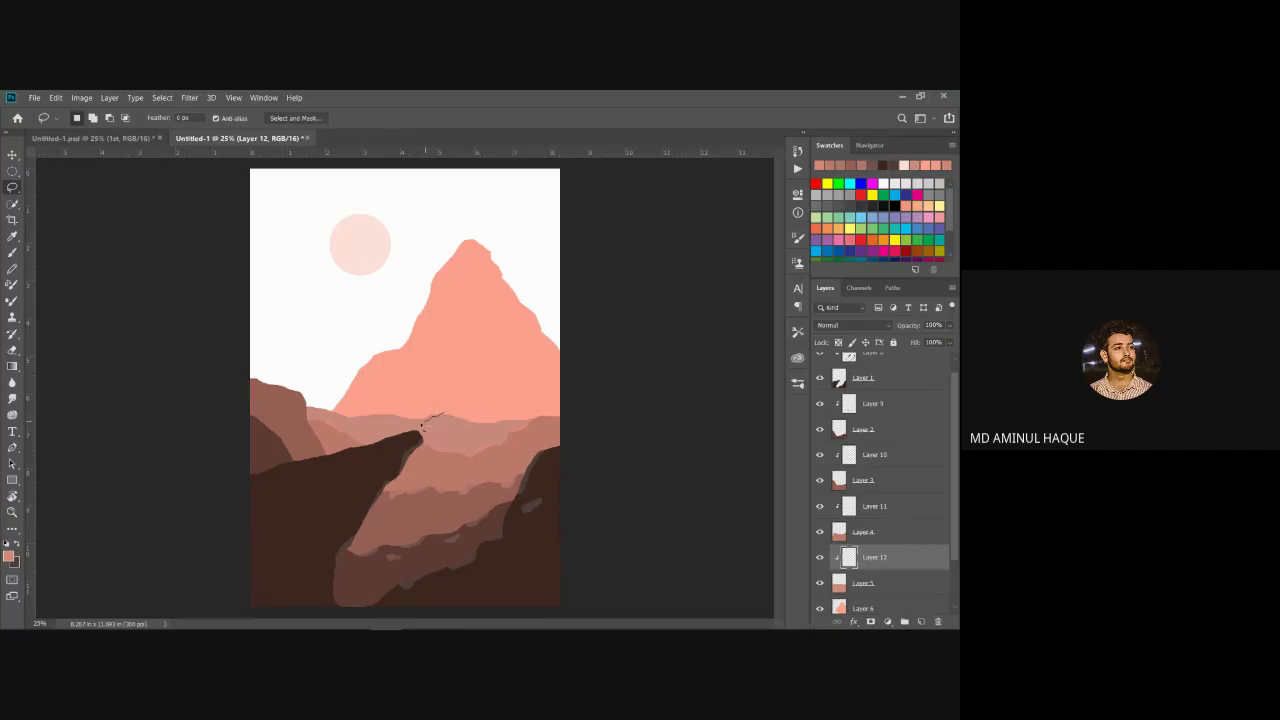
Step: Lasso a patch on the Layer 5 ridge's upper edge, fill it with the ridge colour lightened to dfa398, and deselect
left_click_drag(447, 418, 416, 411)
left_click(10, 559)
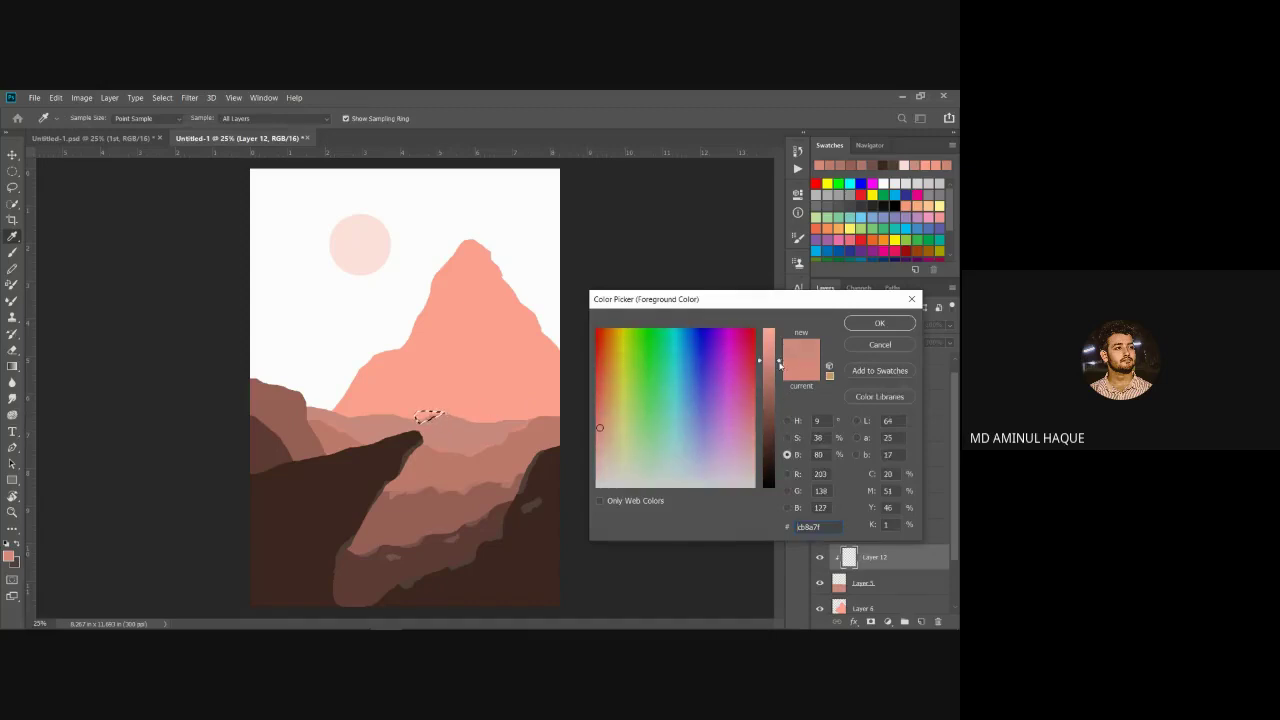
left_click_drag(778, 362, 790, 352)
left_click(787, 437)
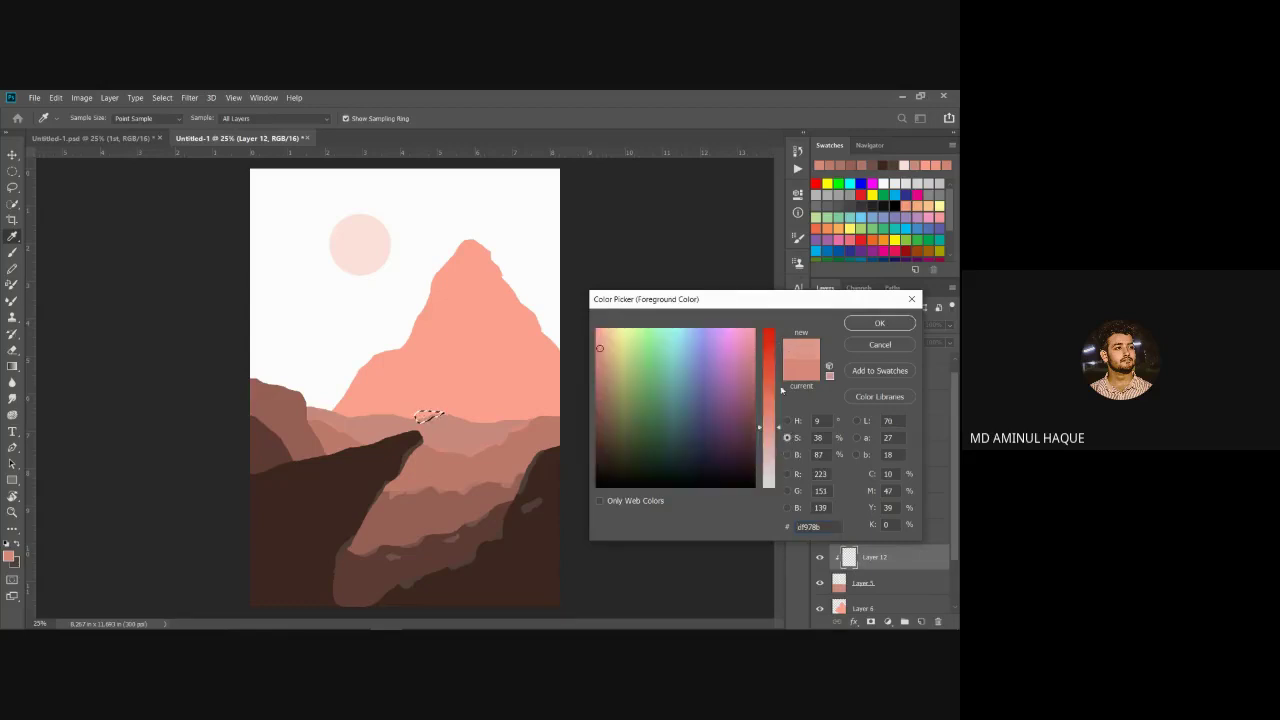
left_click(786, 437)
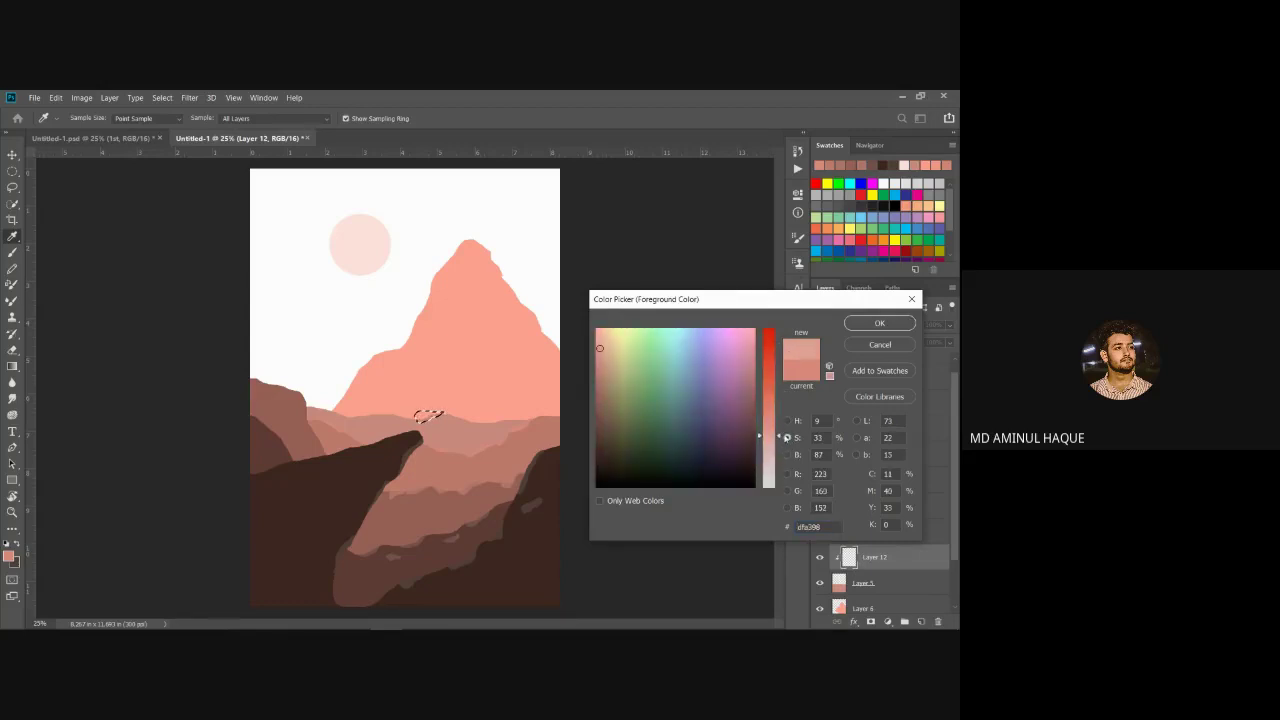
left_click(863, 326)
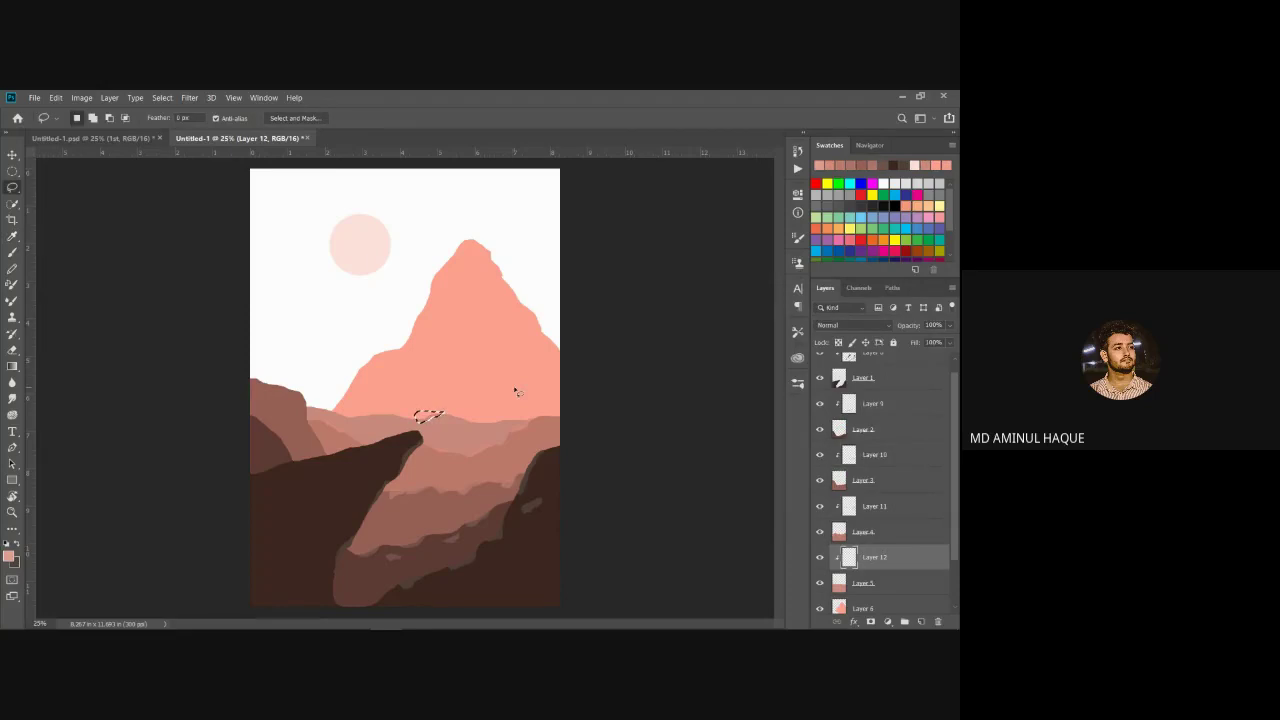
key("alt+BackSpace")
key("ctrl+d")
Step: Lasso and fill further small highlight patches along the upper part of the Layer 5 ridge, deselecting after each one
left_click_drag(352, 421, 368, 415)
left_click(376, 420)
mouse_move(497, 428)
left_mouse_down()
mouse_move(484, 427)
mouse_move(505, 421)
left_mouse_up()
key("ctrl+d")
left_click_drag(395, 421, 397, 423)
key("alt+BackSpace")
key("ctrl+d")
Step: Add an empty layer above the mountain on Layer 6 and clip it to Layer 6
scroll(953, 418, "down", 3)
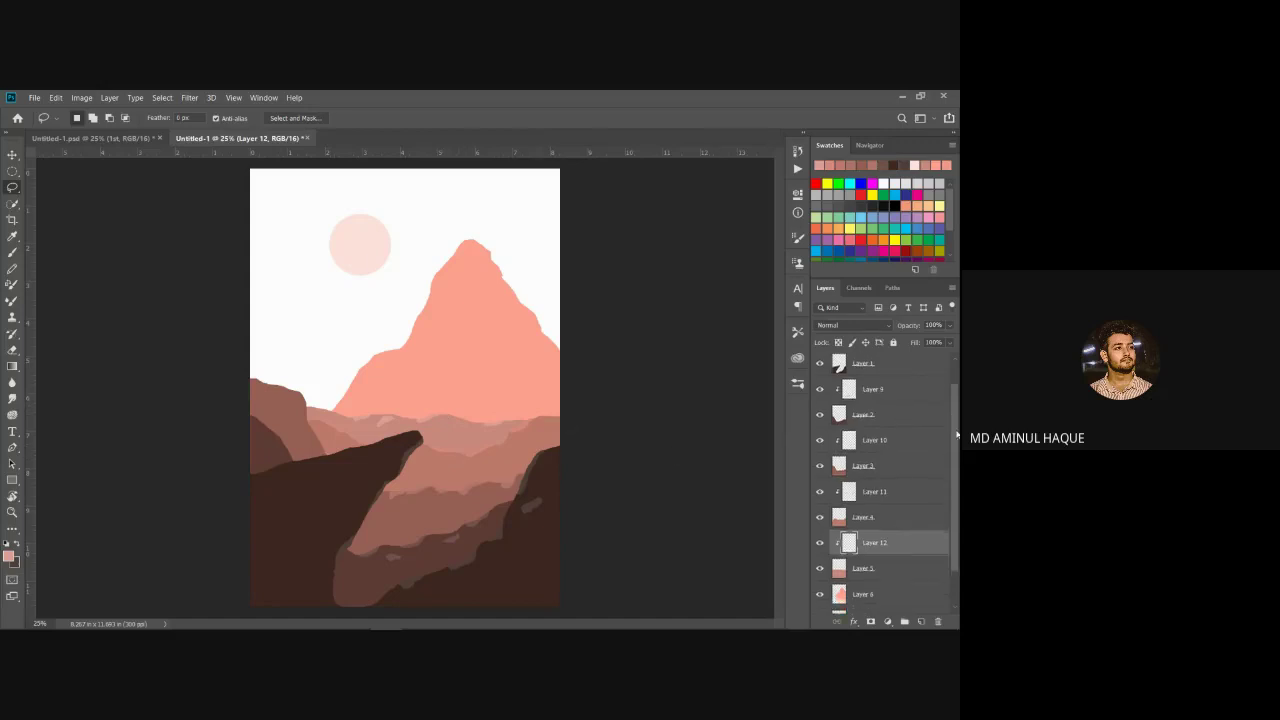
left_click(884, 558)
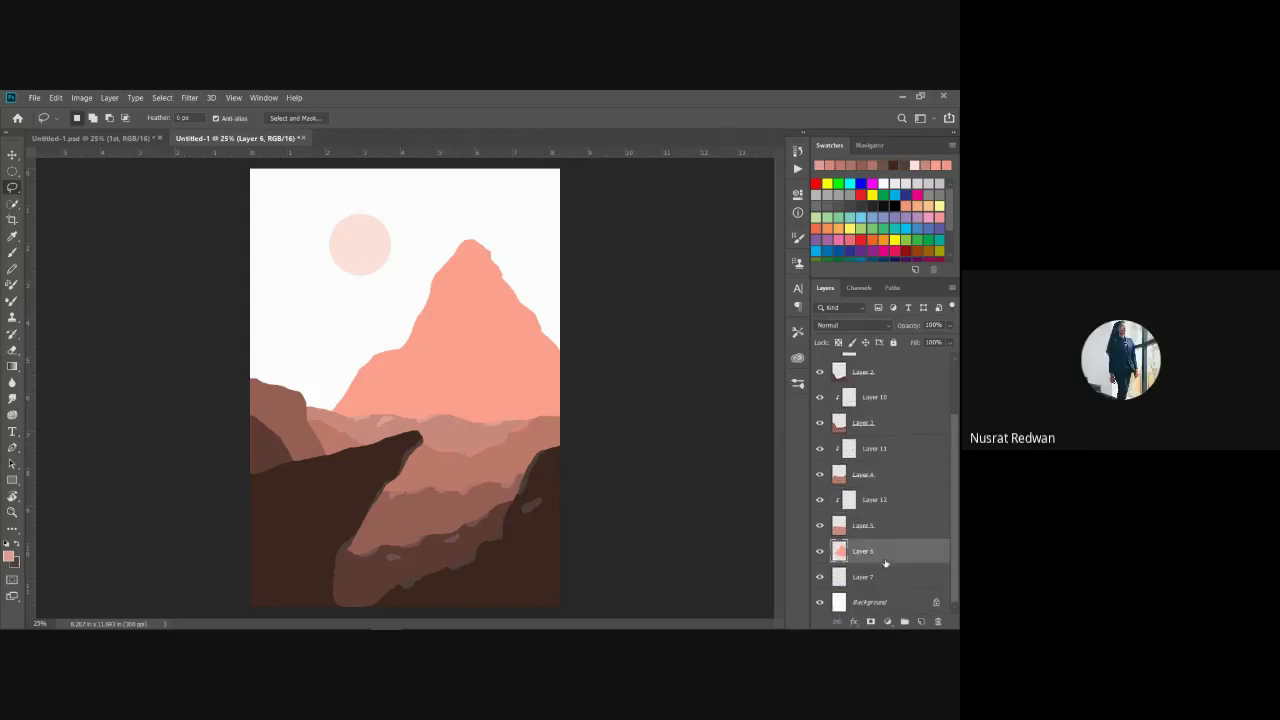
left_click(921, 622)
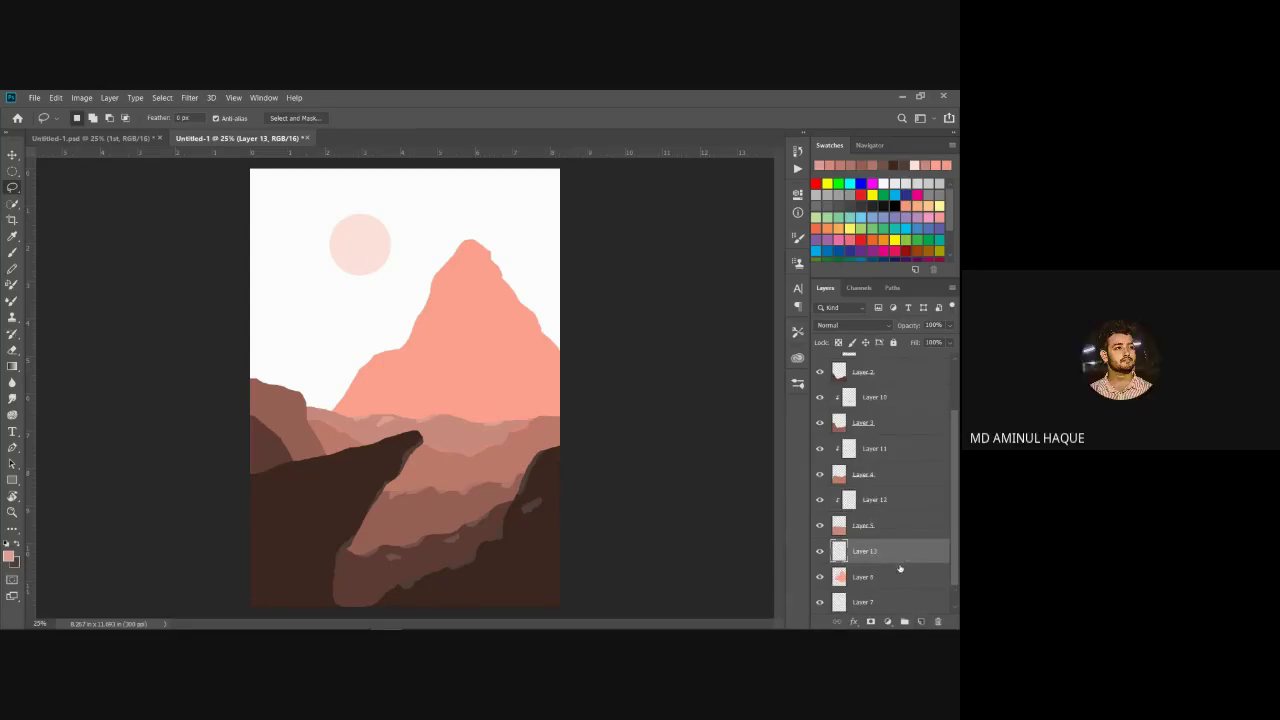
left_click(909, 563, "alt")
Step: Lasso the left flank of the mountain's summit, fill it with the mountain colour desaturated to 31% saturation (ffbcb0), and deselect
mouse_move(473, 259)
left_mouse_down()
mouse_move(426, 303)
mouse_move(415, 287)
mouse_move(414, 269)
mouse_move(472, 240)
left_mouse_up()
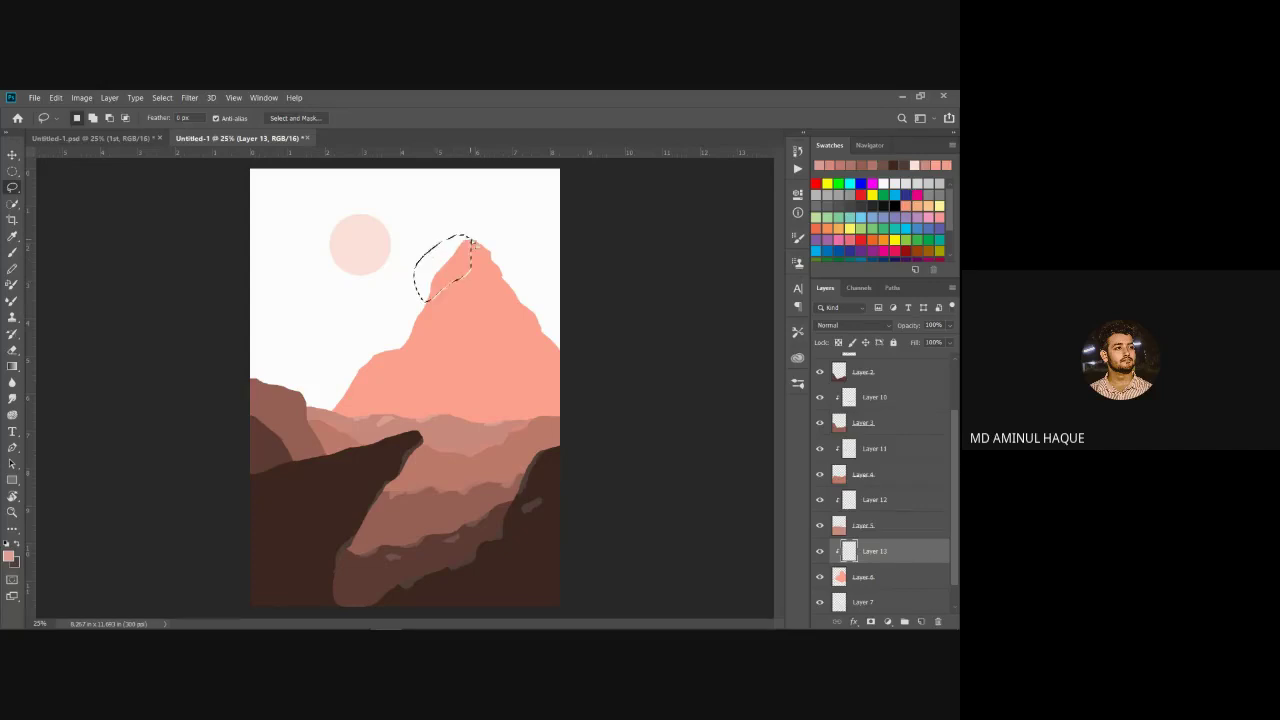
left_click(9, 555)
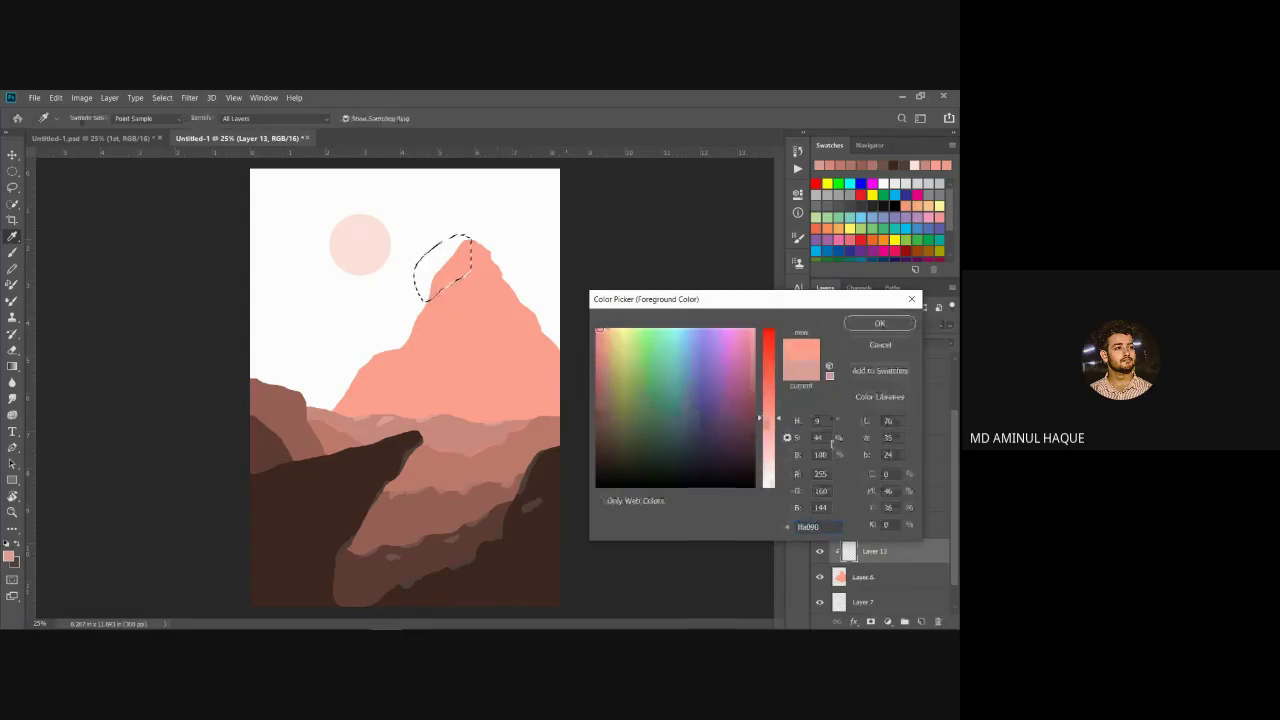
left_click(787, 454)
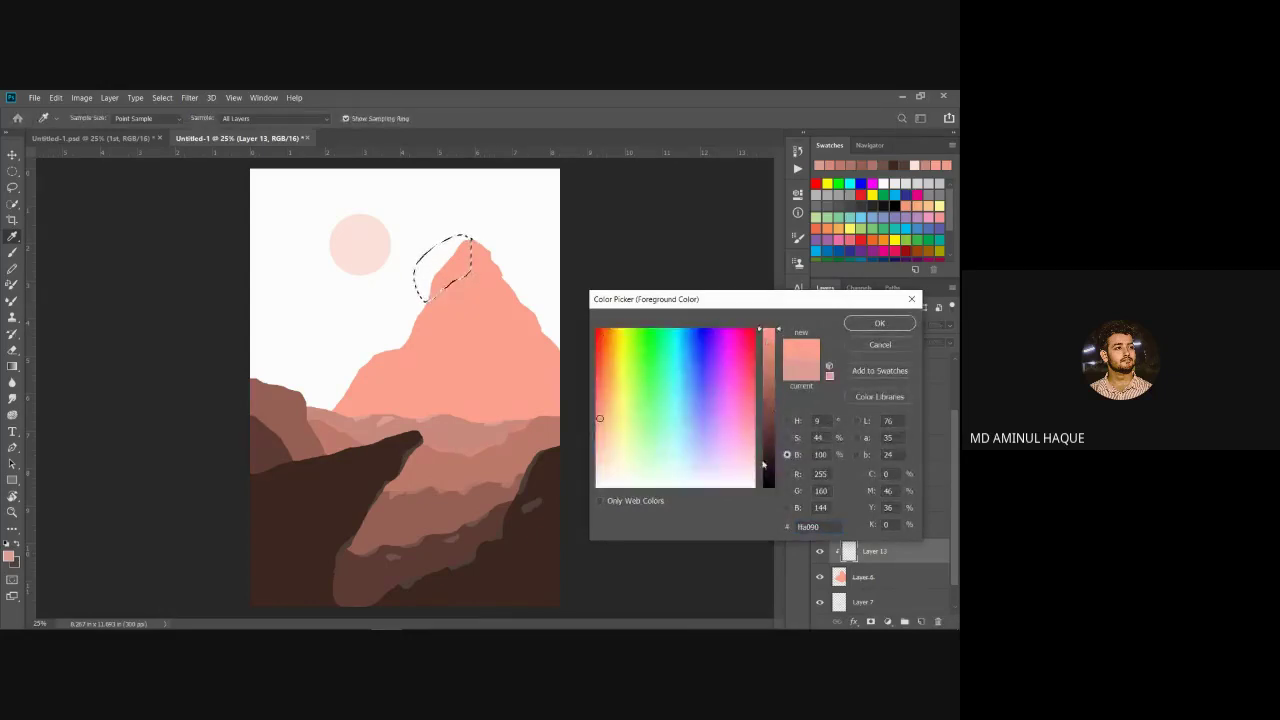
left_click(787, 437)
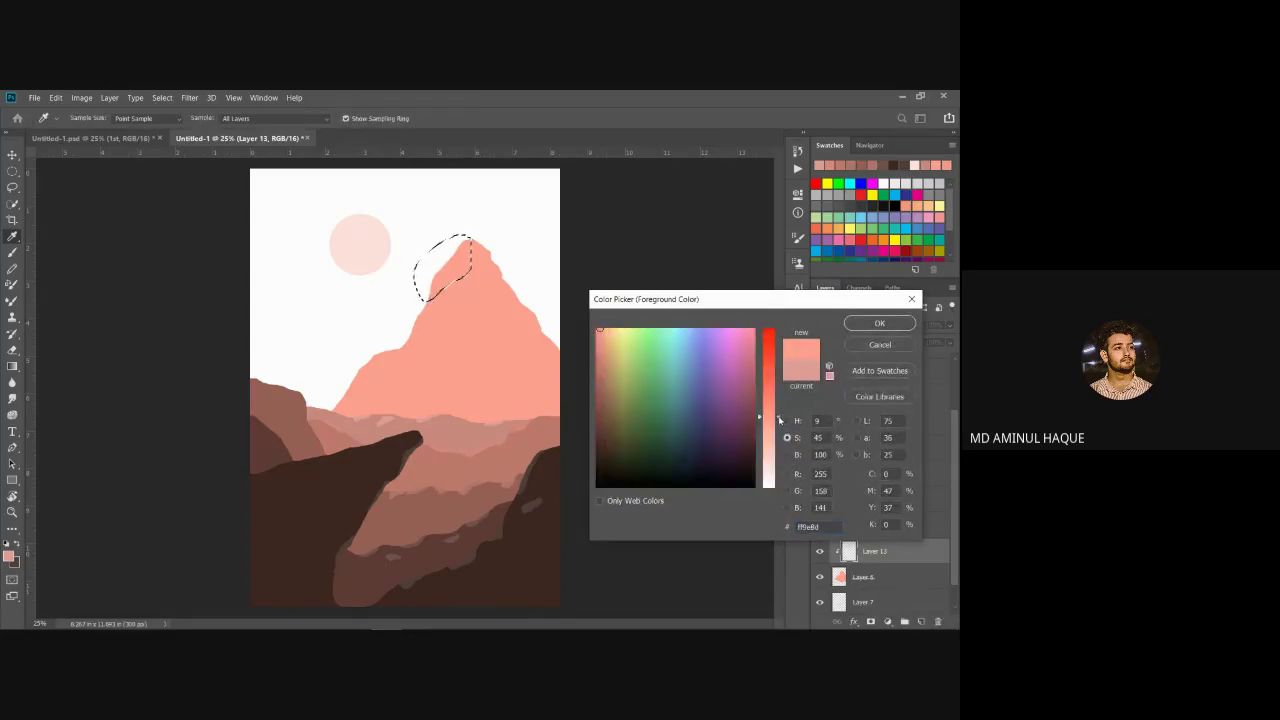
left_click_drag(781, 420, 790, 437)
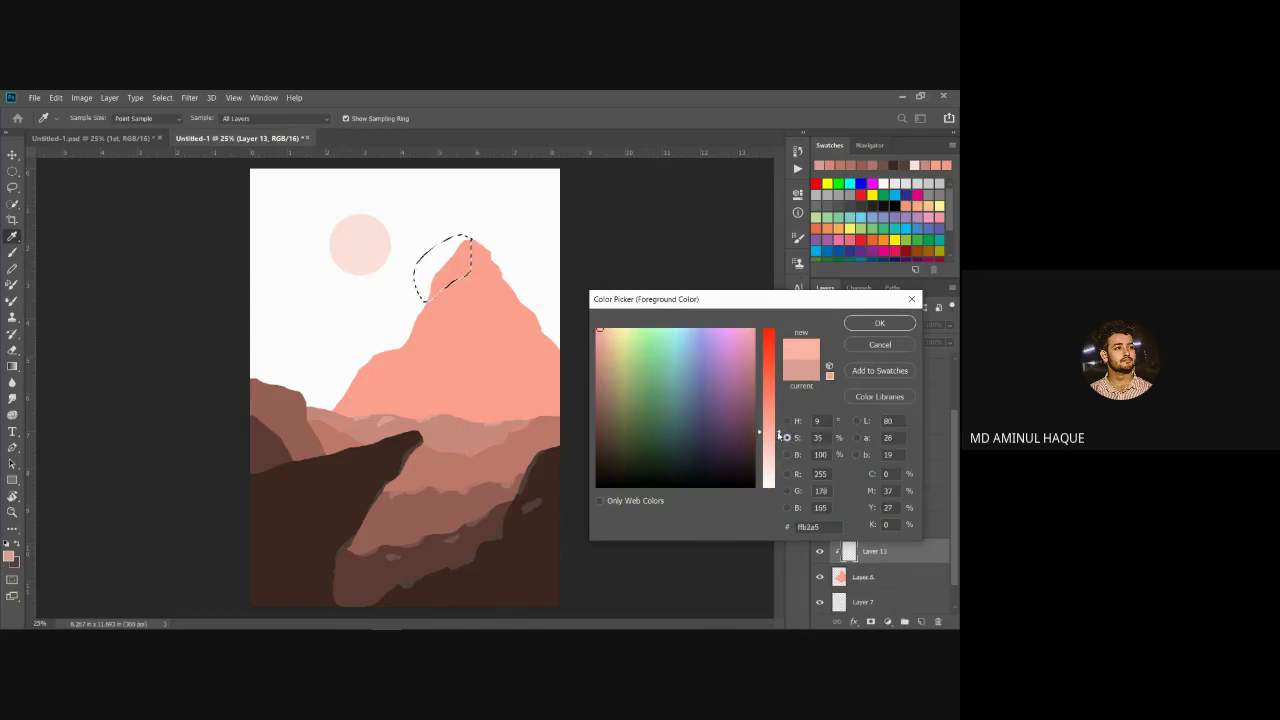
left_click_drag(784, 436, 786, 439)
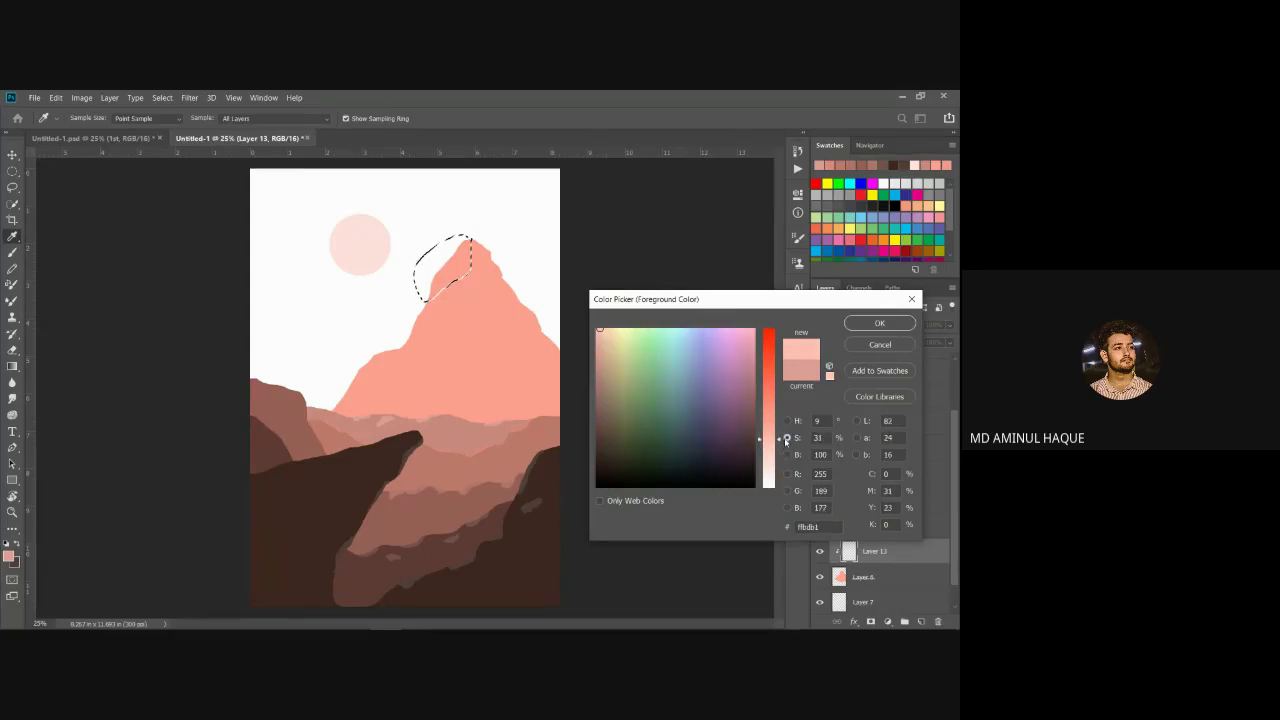
left_click(879, 323)
key("l")
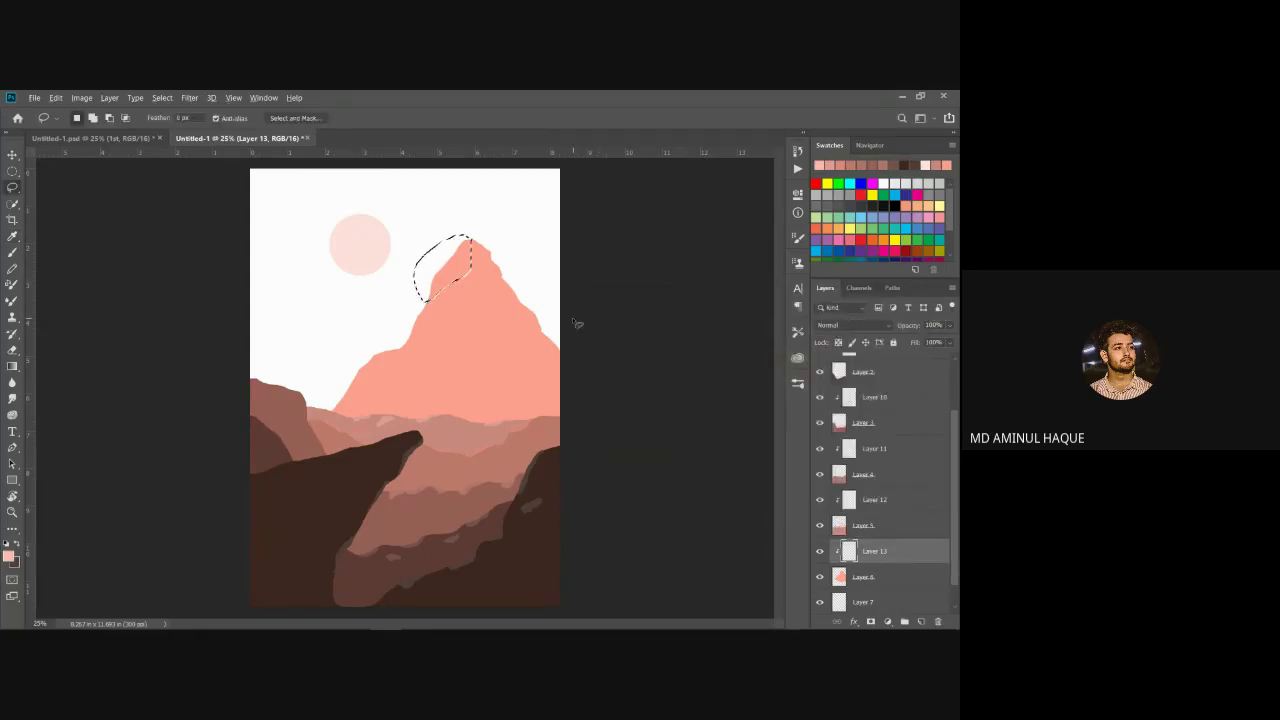
key("alt+BackSpace")
key("ctrl+d")
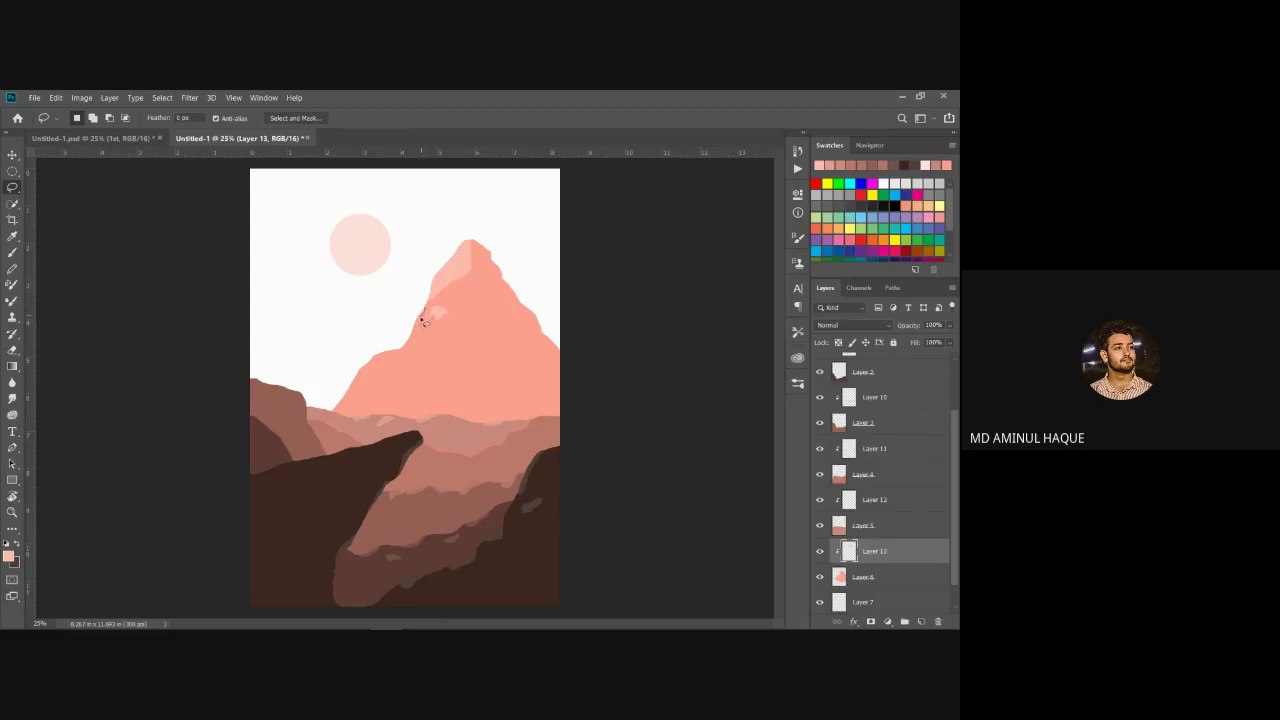
Step: Lasso and fill highlight patches in the same light pink down the mountain's upper left slope, and deselect
mouse_move(421, 325)
left_mouse_down()
mouse_move(417, 338)
mouse_move(410, 324)
mouse_move(429, 291)
left_mouse_up()
mouse_move(408, 345)
left_mouse_down()
mouse_move(388, 362)
mouse_move(413, 345)
left_mouse_up()
left_click(388, 346)
mouse_move(420, 334)
left_mouse_down()
mouse_move(438, 335)
mouse_move(423, 338)
left_mouse_up()
key("ctrl+d")
Step: Fill a small highlight spot below the summit patch and another along the mountain's lower left slope, and deselect
mouse_move(461, 287)
left_mouse_down()
mouse_move(484, 292)
mouse_move(460, 287)
left_mouse_up()
key("alt+BackSpace")
key("ctrl+d")
mouse_move(380, 358)
left_mouse_down()
mouse_move(360, 388)
mouse_move(352, 370)
mouse_move(381, 353)
left_mouse_up()
key("ctrl+d")
key("ctrl+z")
key("ctrl+d")
Step: Lasso a thin strip on the summit highlight's outer edge, fill it with the pink lightened to 17% saturation (ffdad3), and deselect
mouse_move(465, 243)
left_mouse_down()
mouse_move(436, 283)
mouse_move(429, 266)
mouse_move(466, 245)
left_mouse_up()
left_click_drag(465, 244, 463, 243)
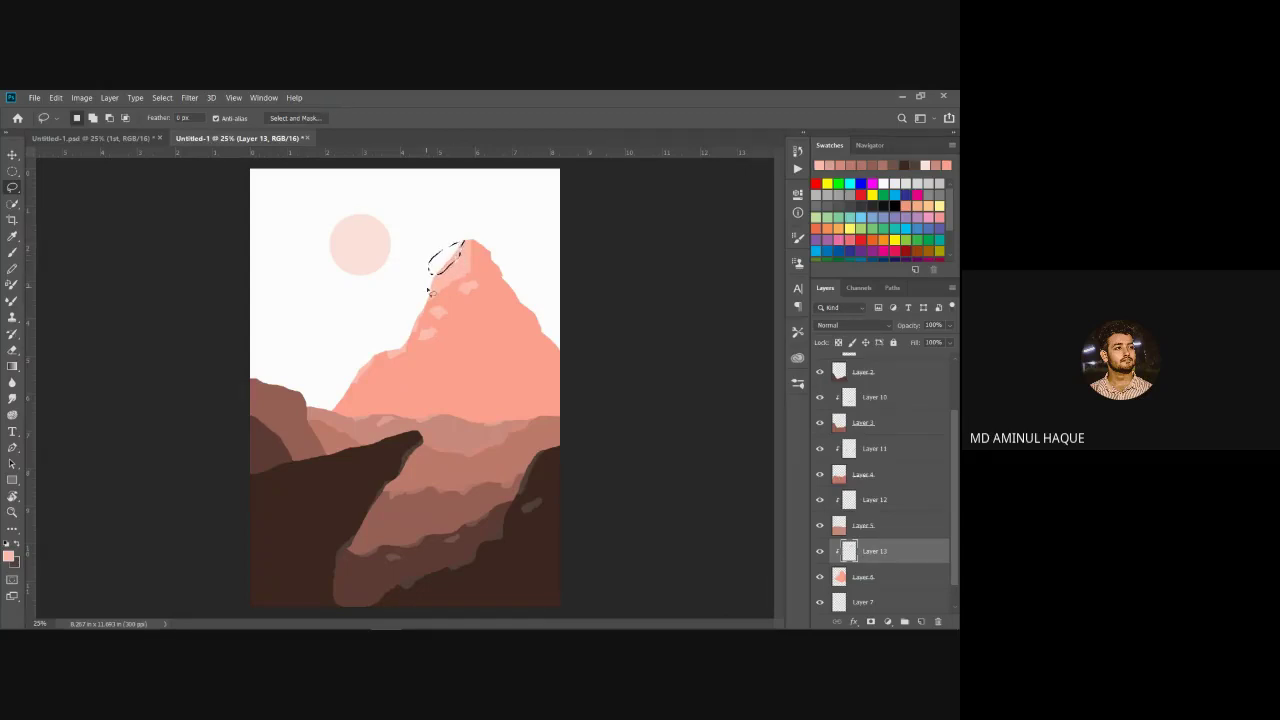
key("i")
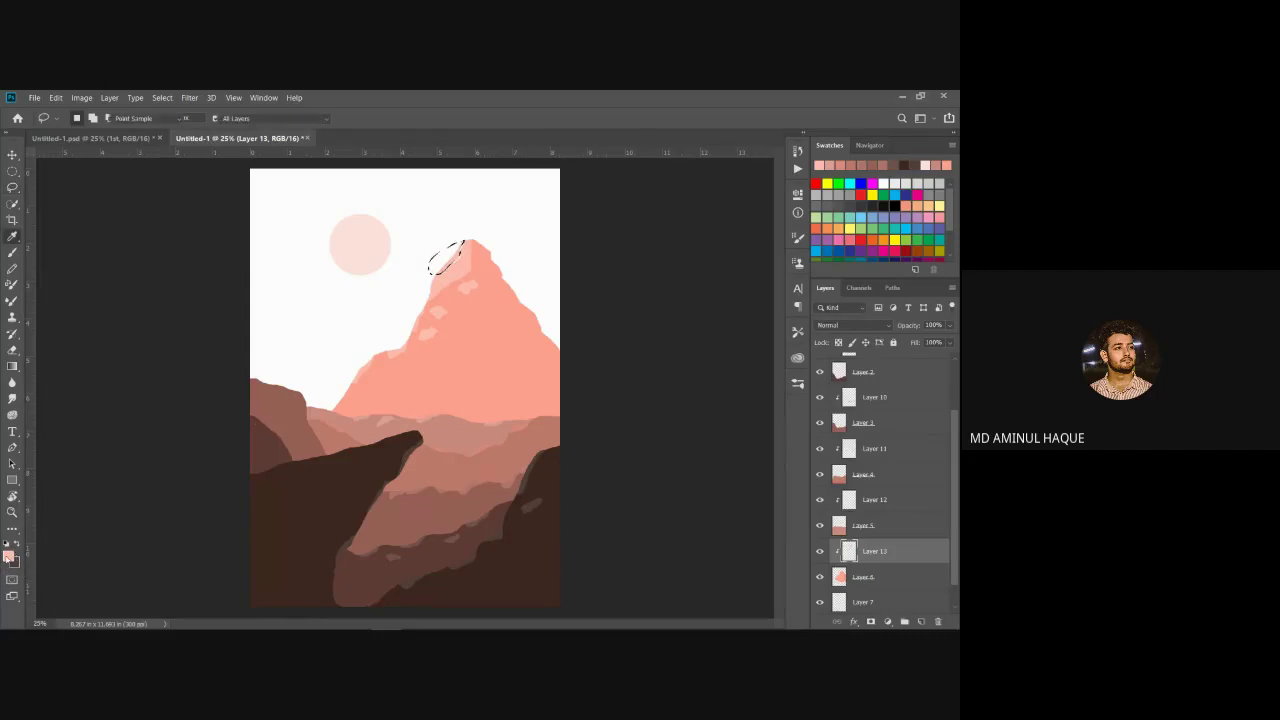
left_click(9, 556)
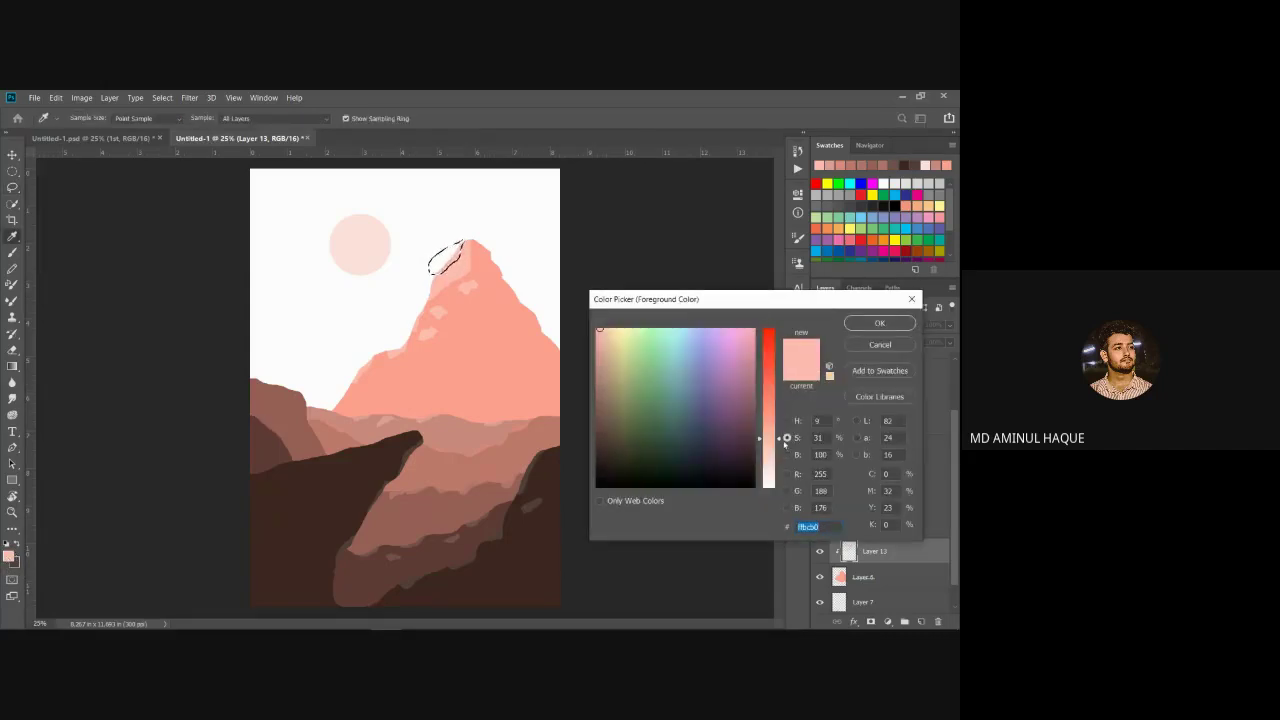
left_click_drag(780, 440, 798, 458)
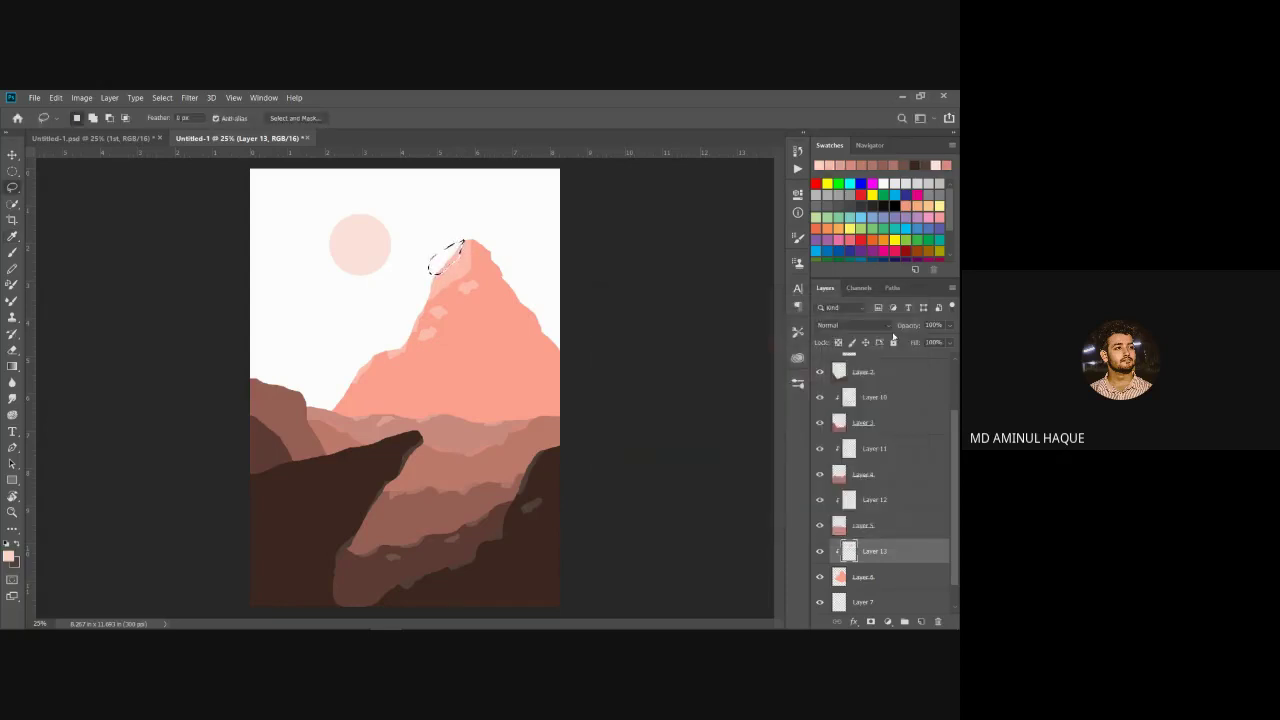
left_click(880, 323)
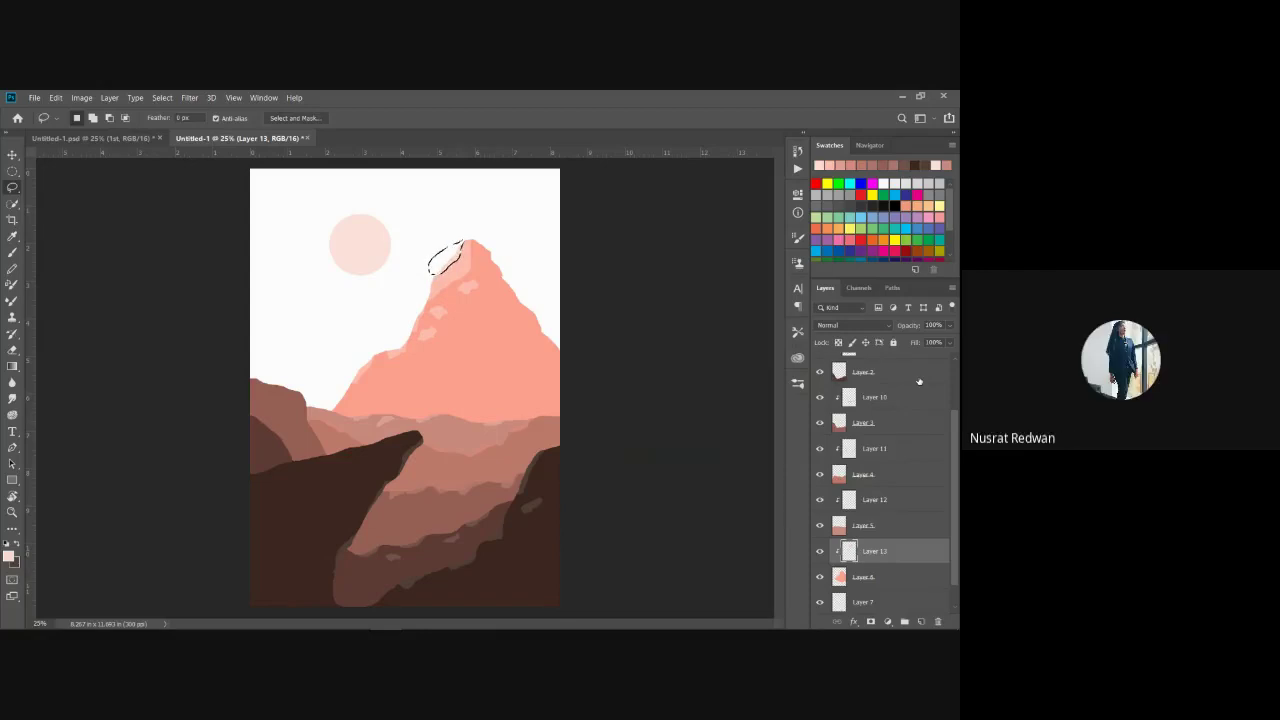
key("alt+BackSpace")
key("ctrl+d")
left_click(94, 138)
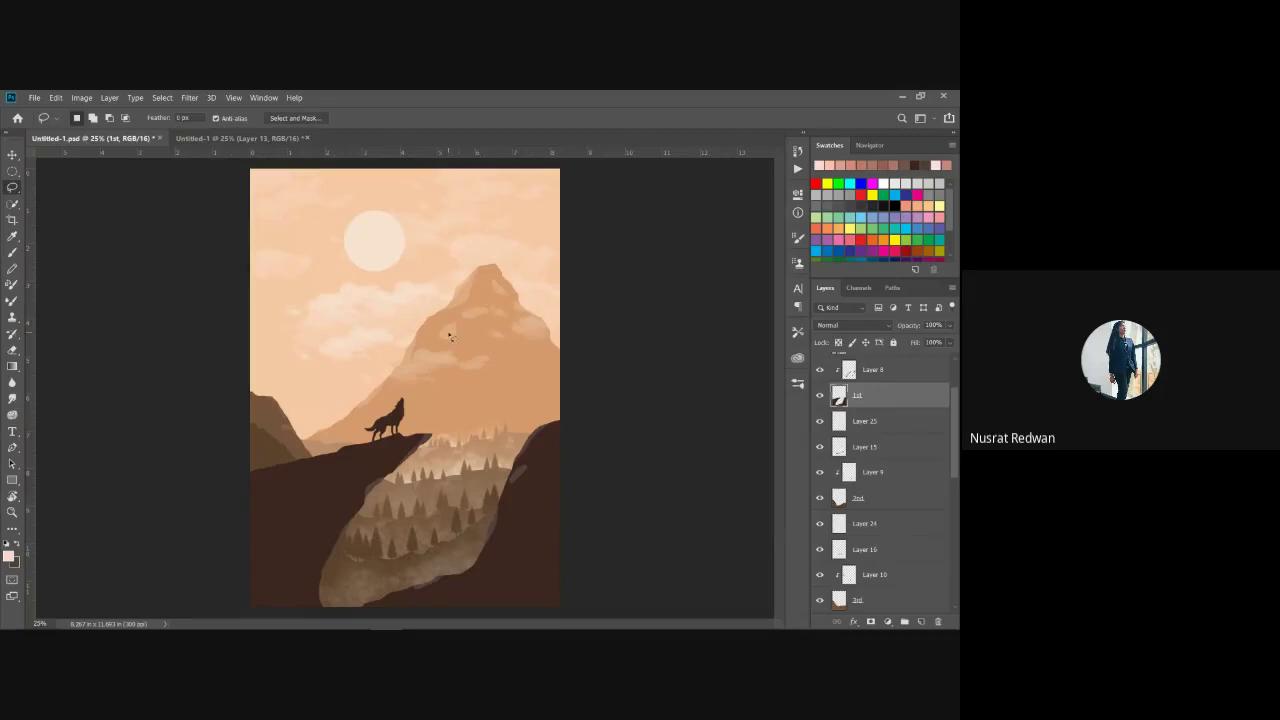
left_click(216, 139)
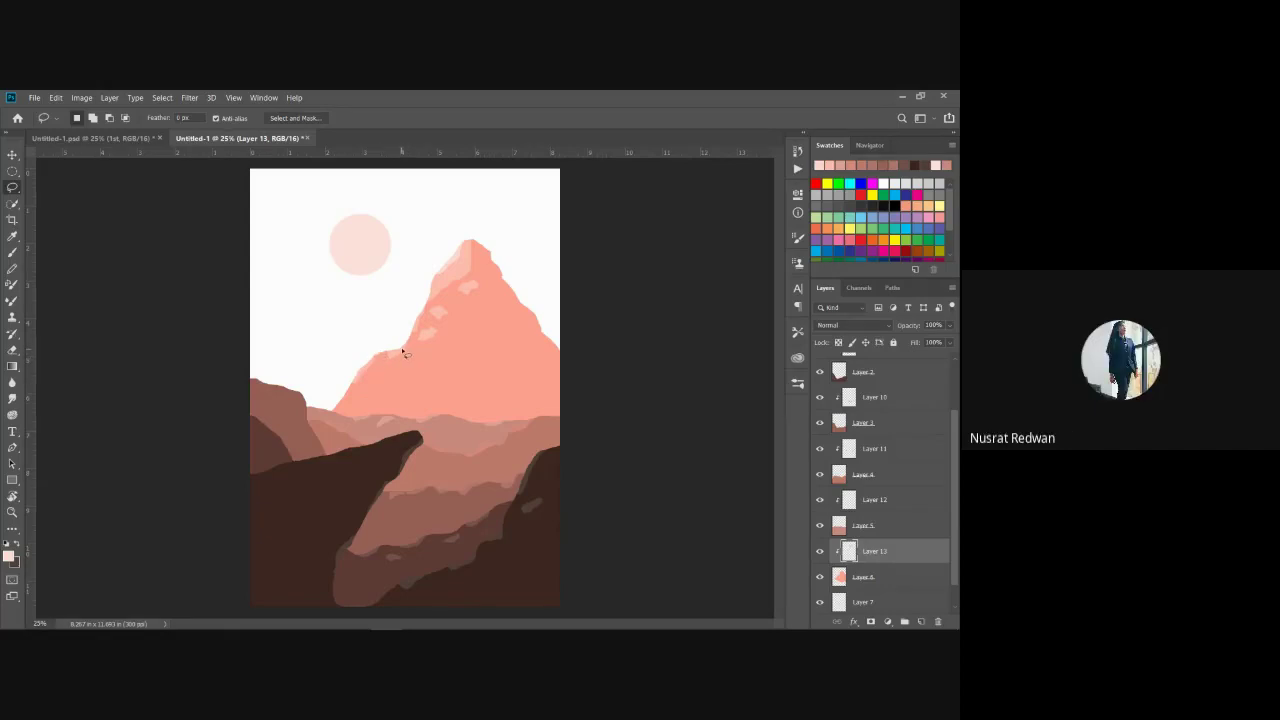
mouse_move(388, 350)
left_mouse_down()
mouse_move(385, 367)
mouse_move(421, 362)
mouse_move(410, 340)
mouse_move(389, 346)
left_mouse_up()
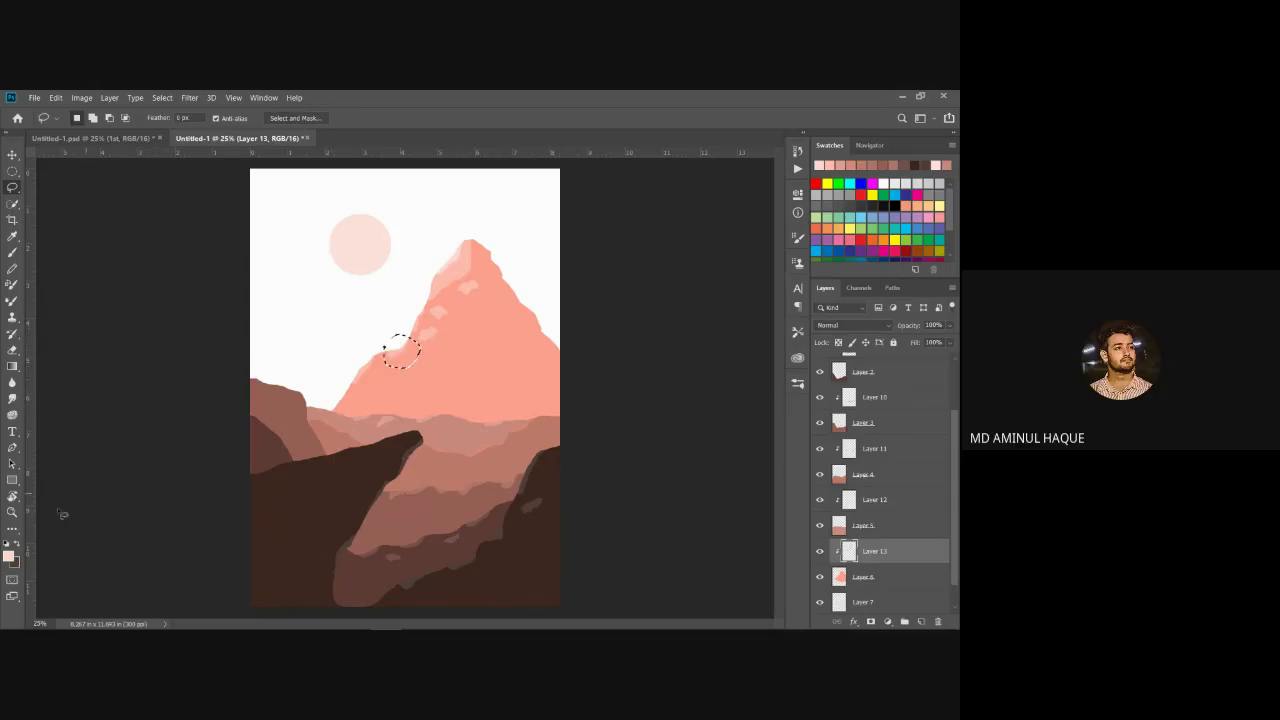
left_click(9, 555)
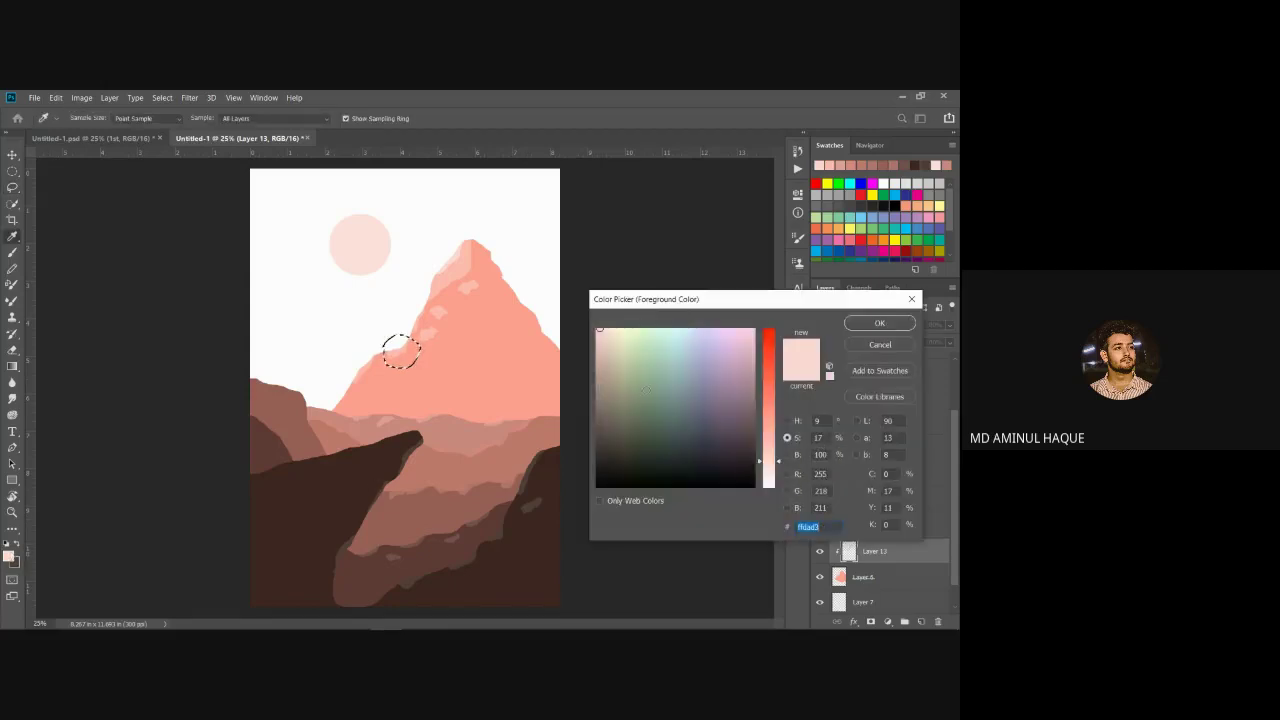
left_click(426, 388)
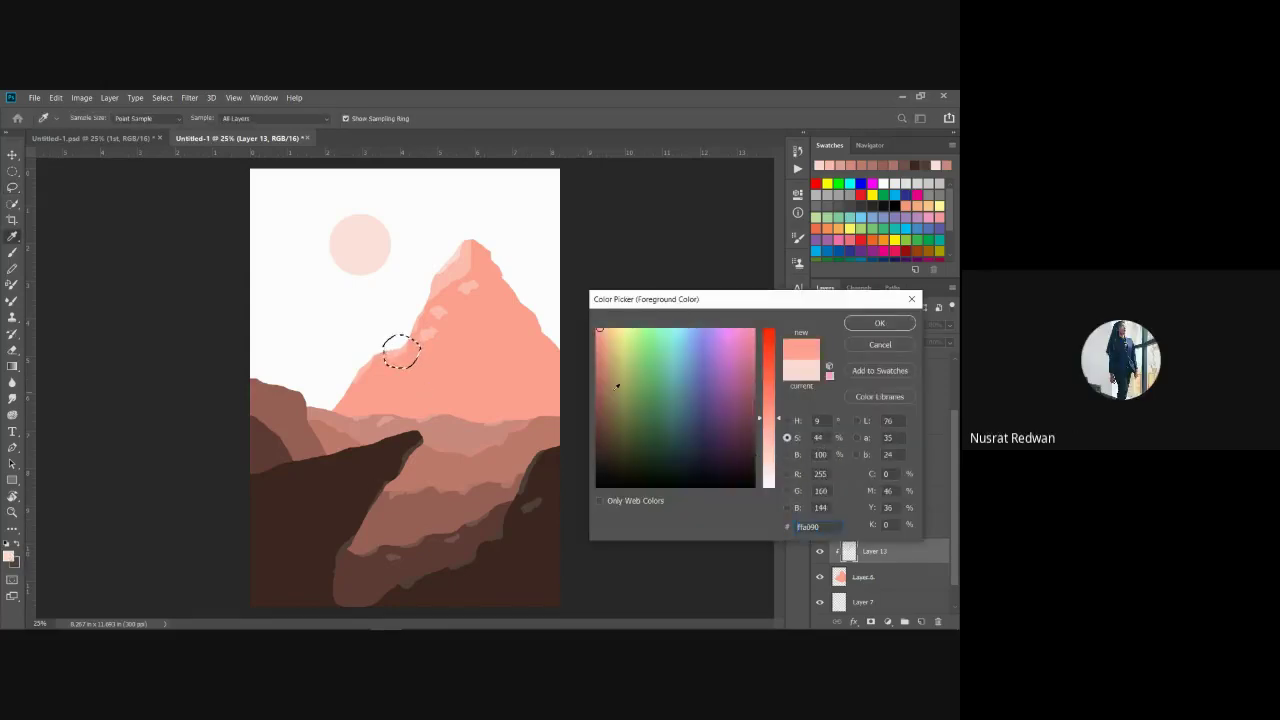
left_click(881, 326)
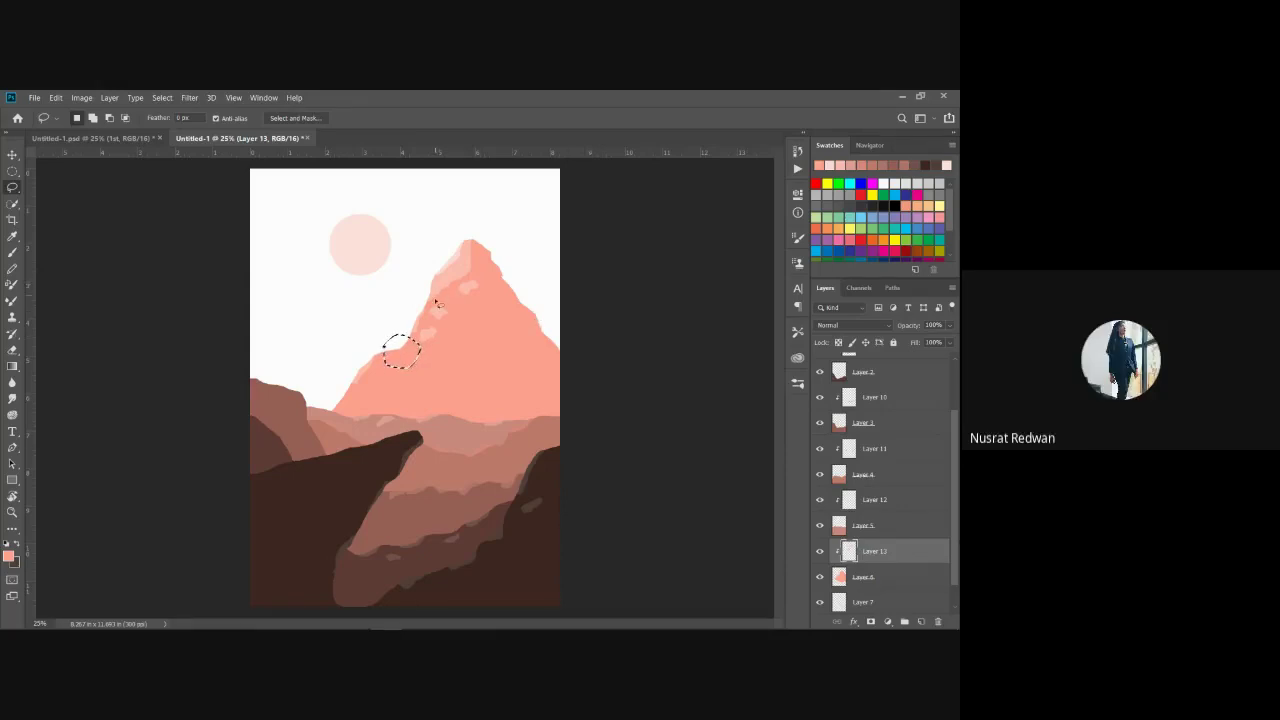
left_click(410, 347)
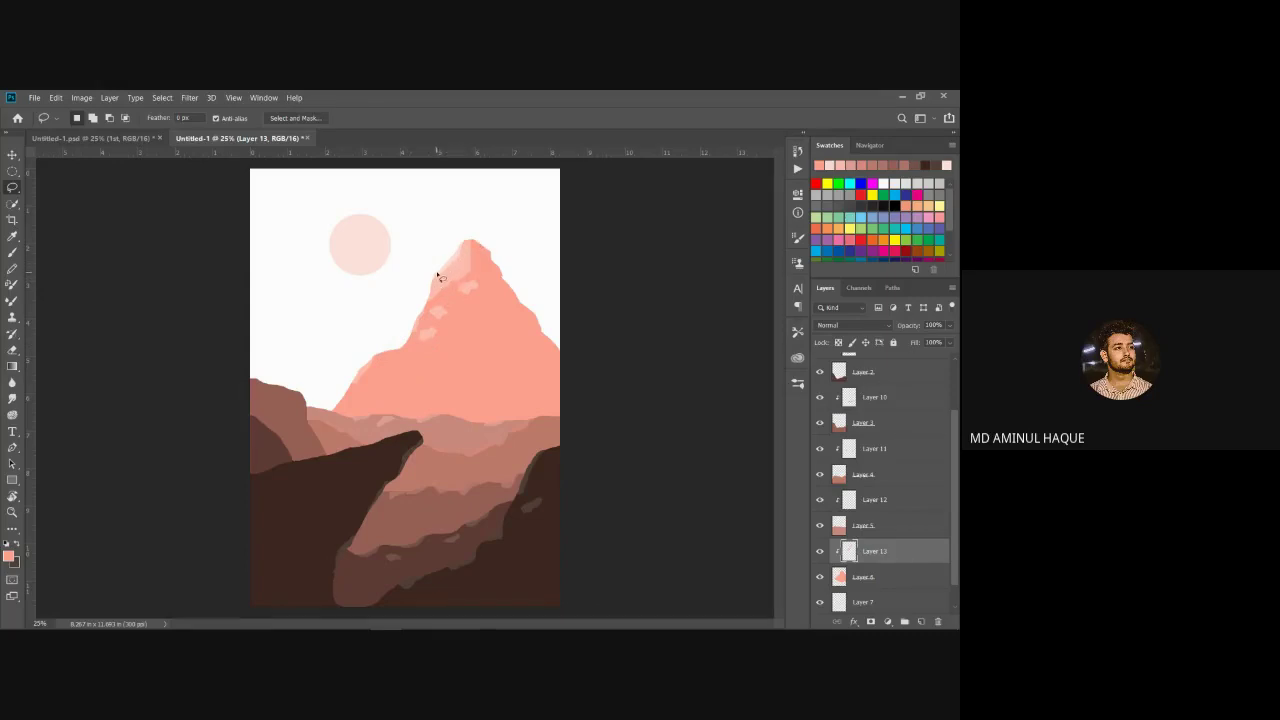
Step: Lasso a thin strip along the mountain's upper left slope, fill it with the highlight pink sampled from the summit (ffbcb0), and deselect
mouse_move(437, 274)
left_mouse_down()
mouse_move(407, 357)
mouse_move(369, 357)
mouse_move(373, 323)
mouse_move(437, 277)
left_mouse_up()
left_click(8, 555)
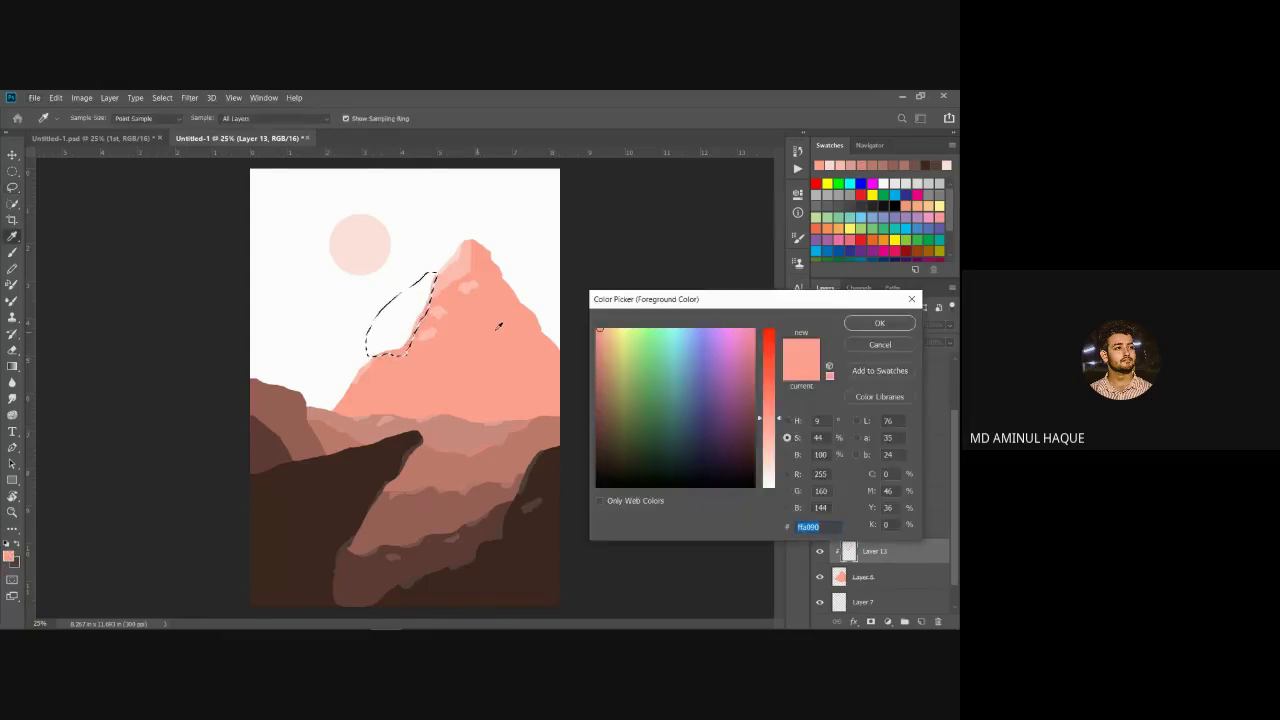
left_click(879, 323)
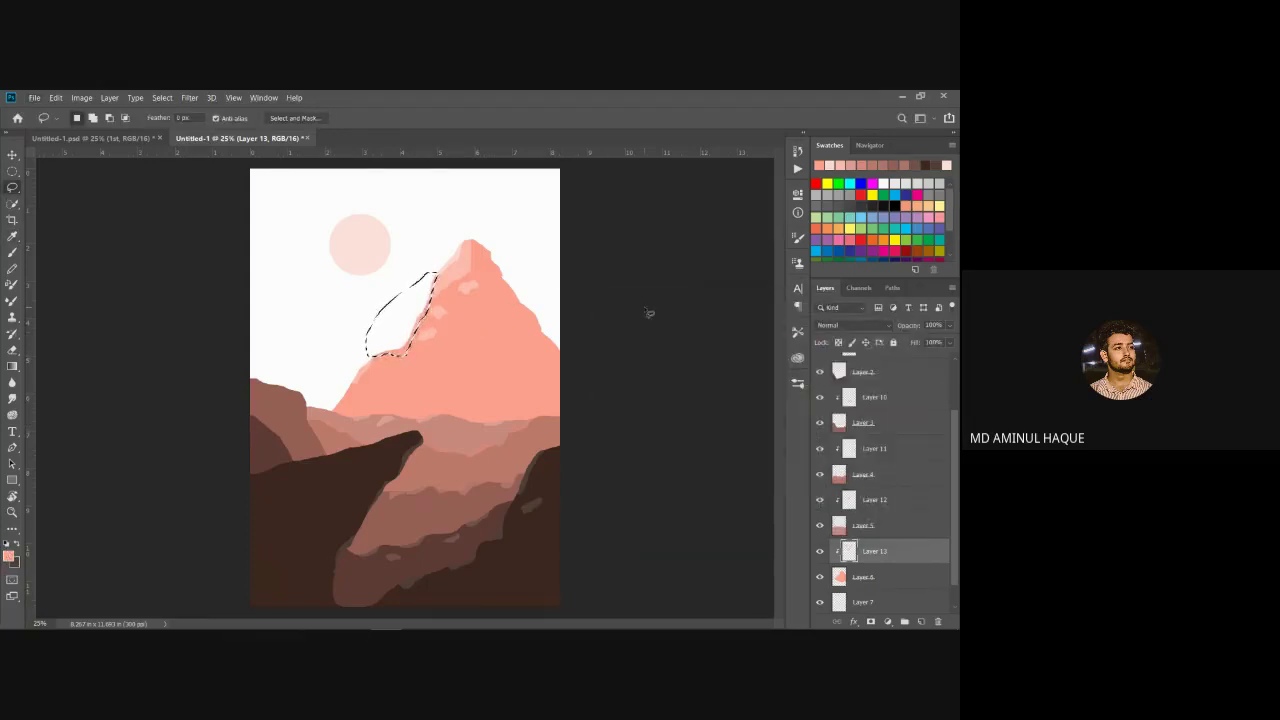
left_click(8, 555)
left_click(464, 257)
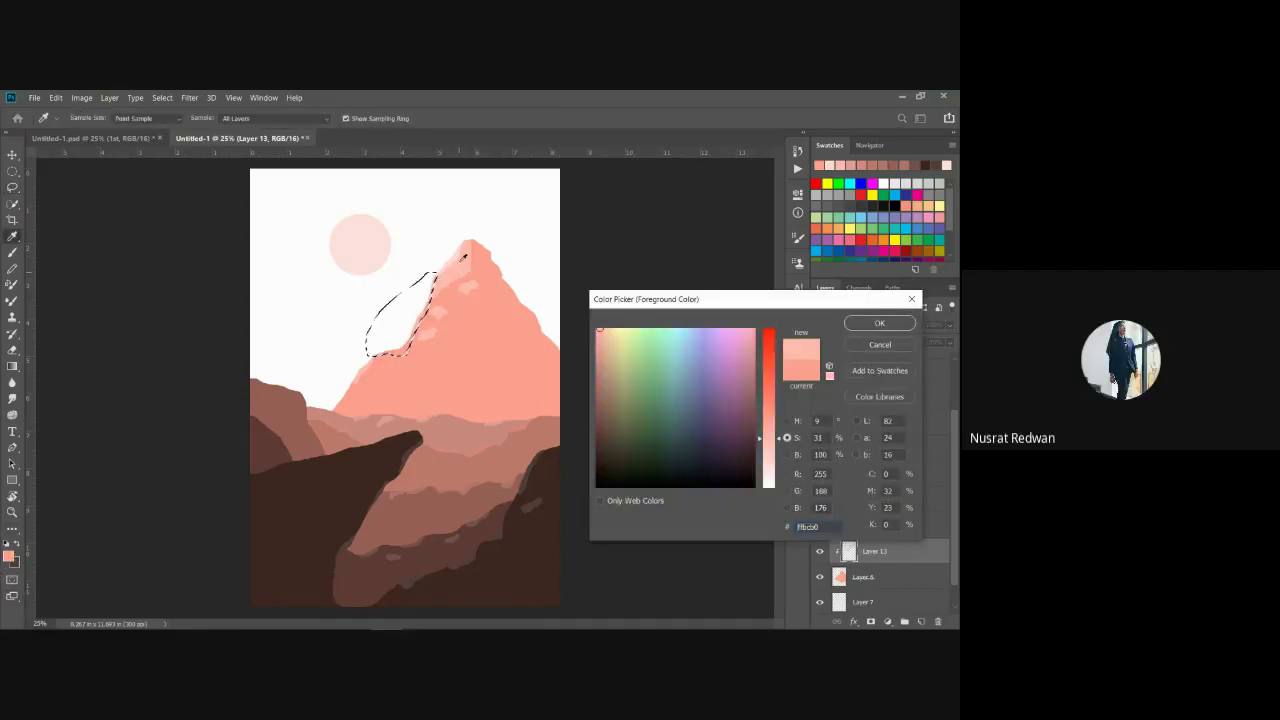
left_click(879, 323)
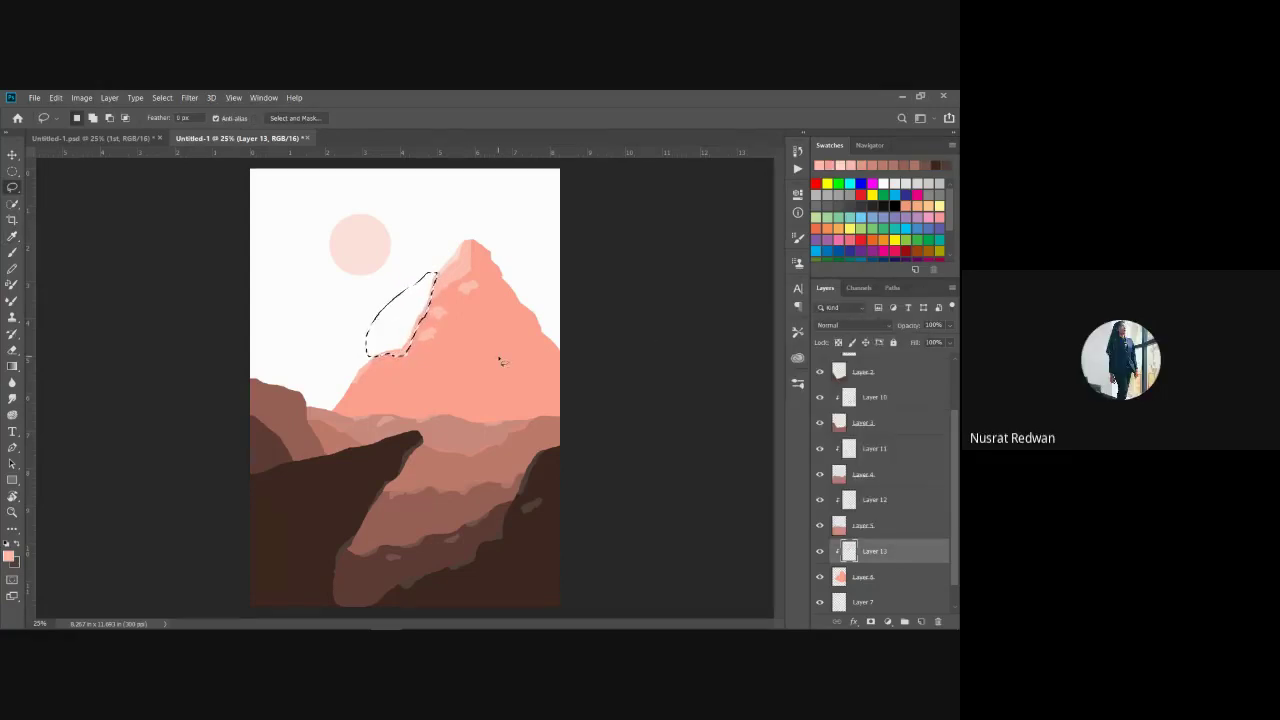
key("alt+BackSpace")
key("ctrl+d")
Step: Add a new empty layer directly below the sun layer, just above the background
mouse_move(542, 628)
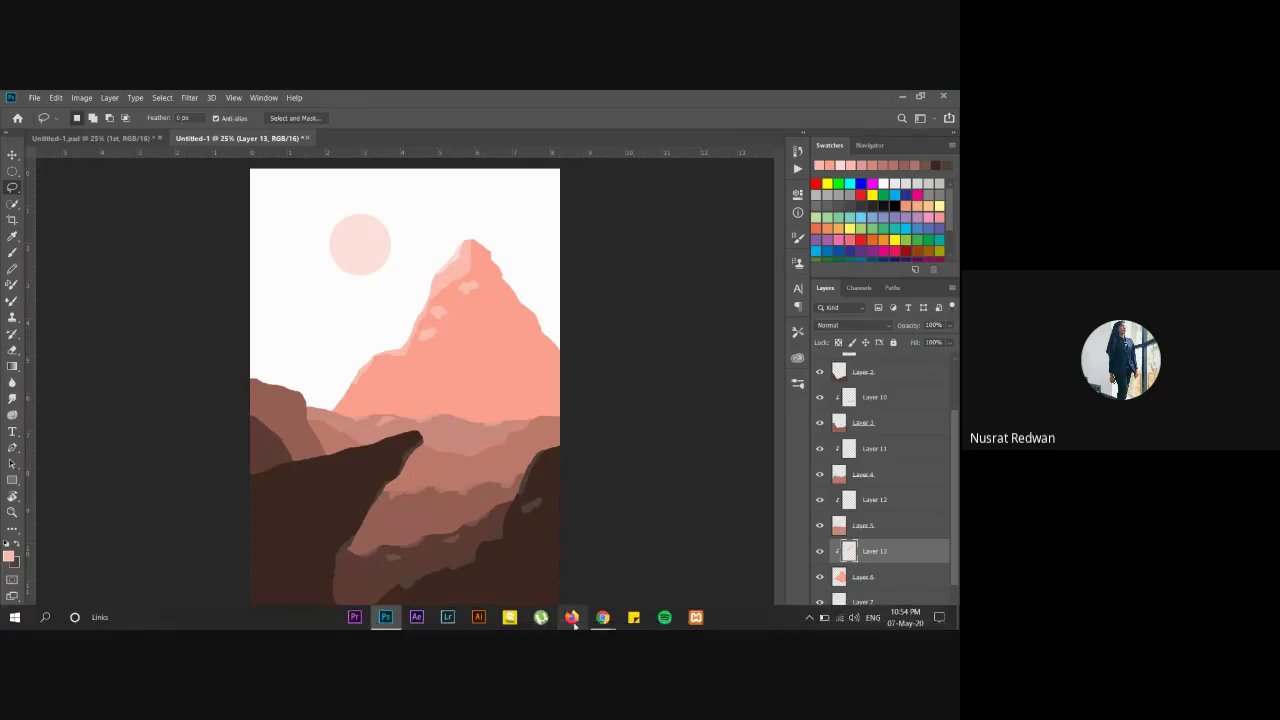
mouse_move(596, 626)
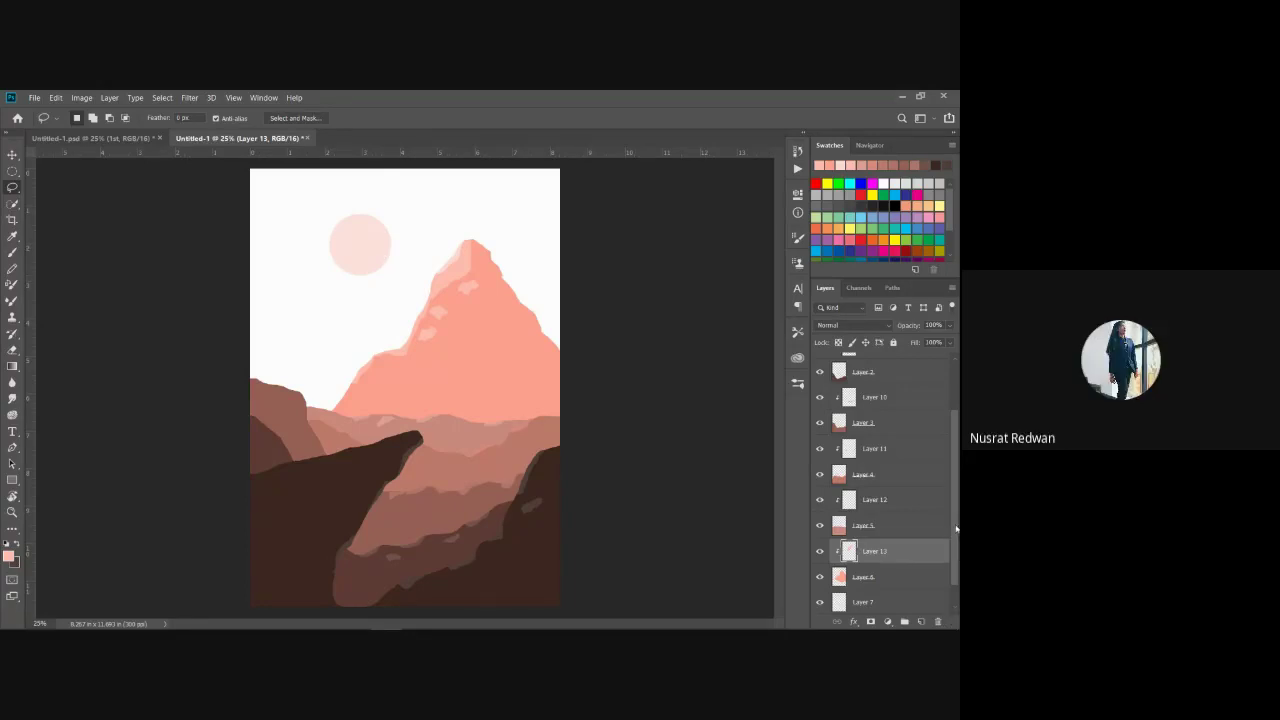
scroll(956, 528, "down", 1)
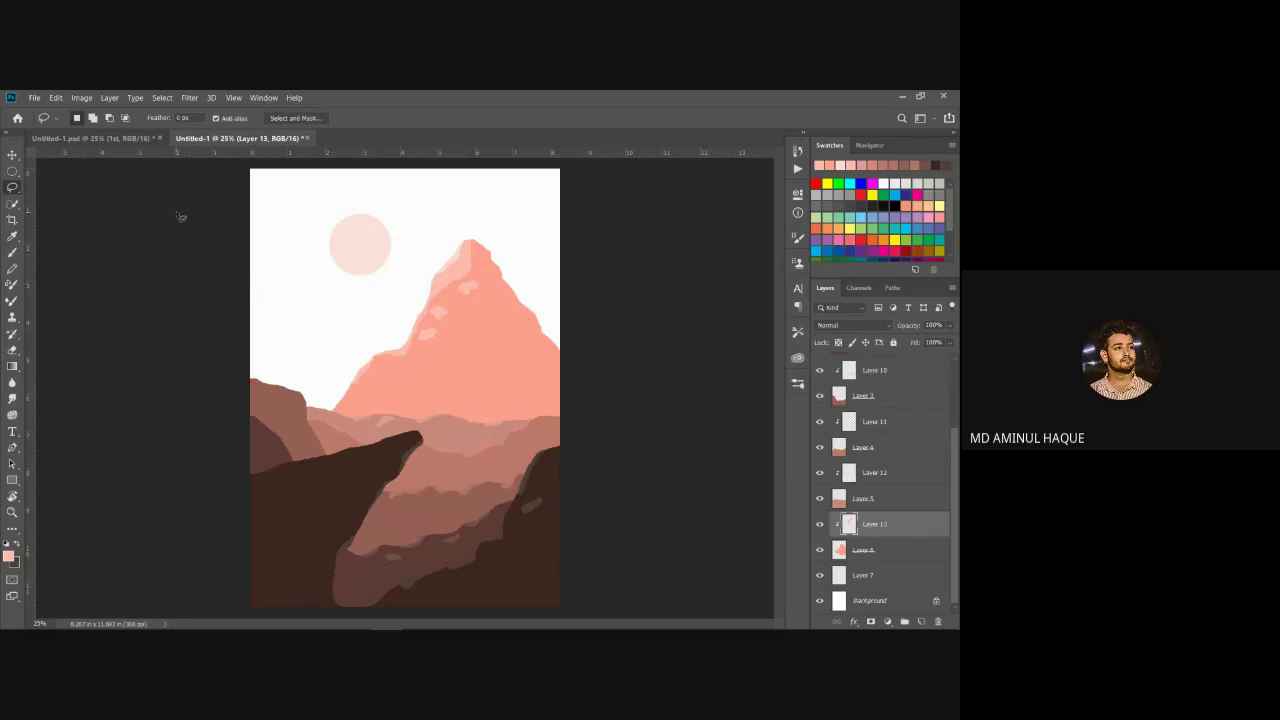
left_click(12, 156)
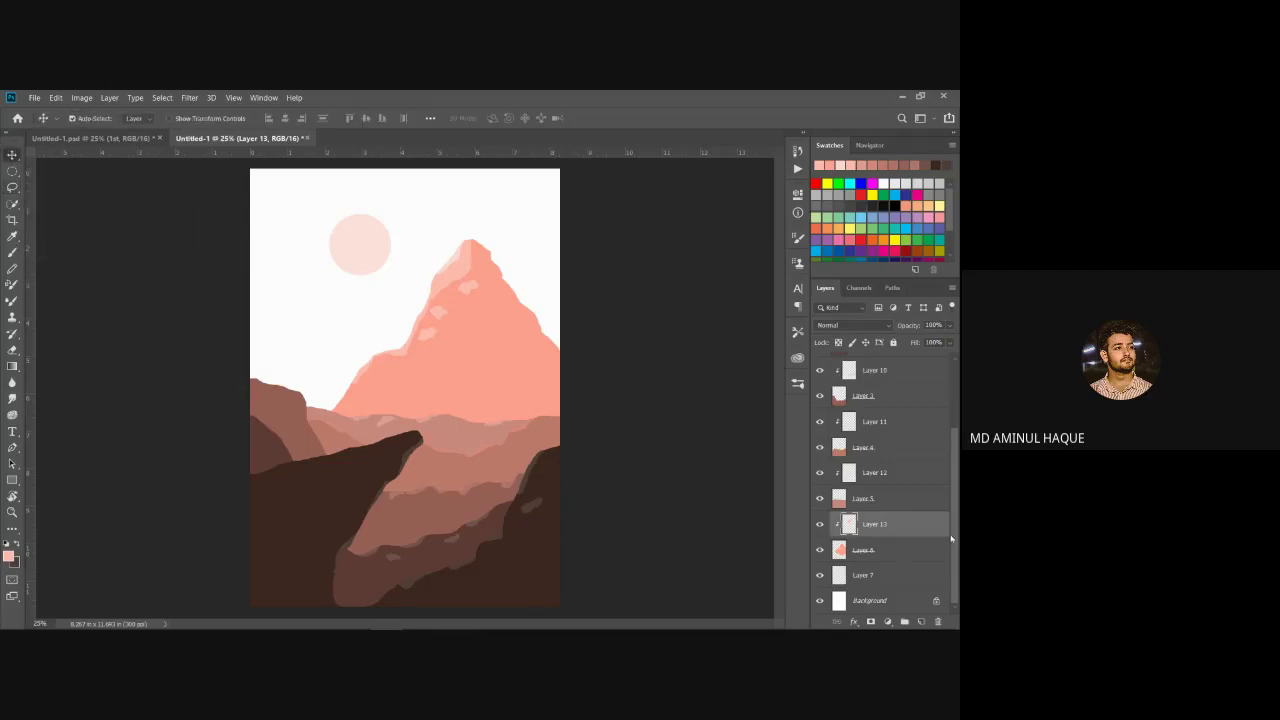
left_click(888, 587)
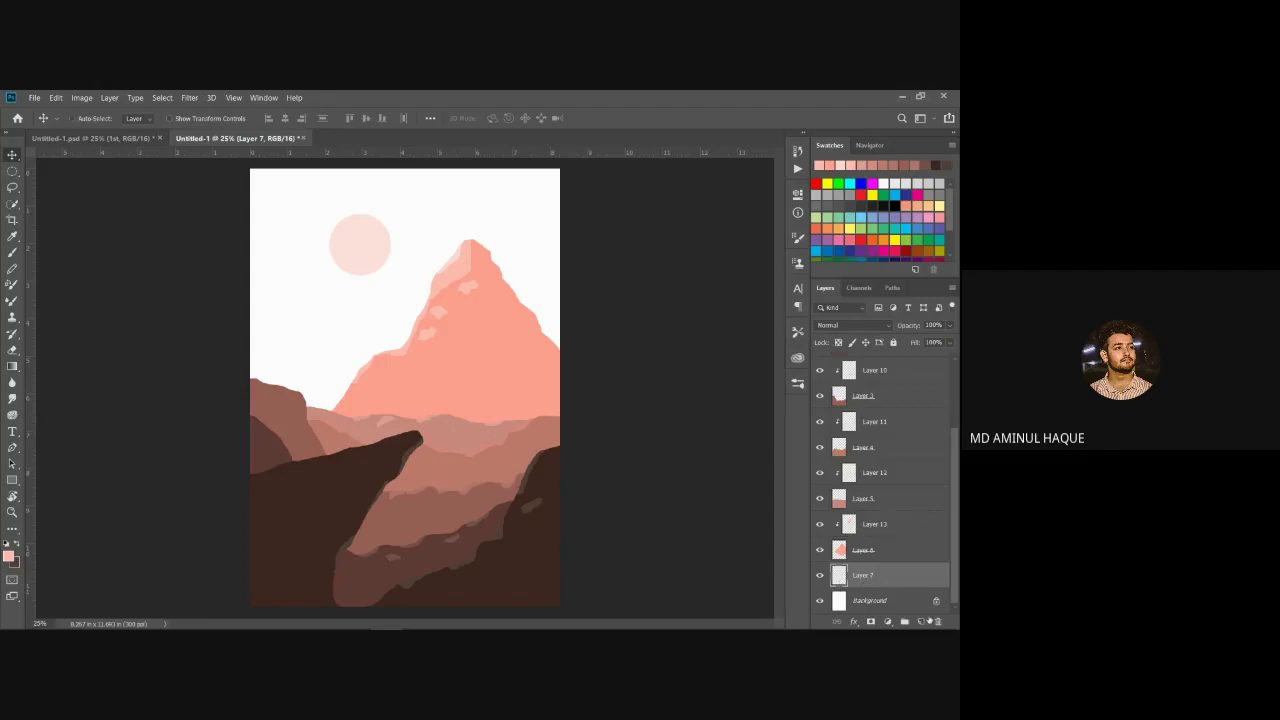
left_click(921, 621, "ctrl")
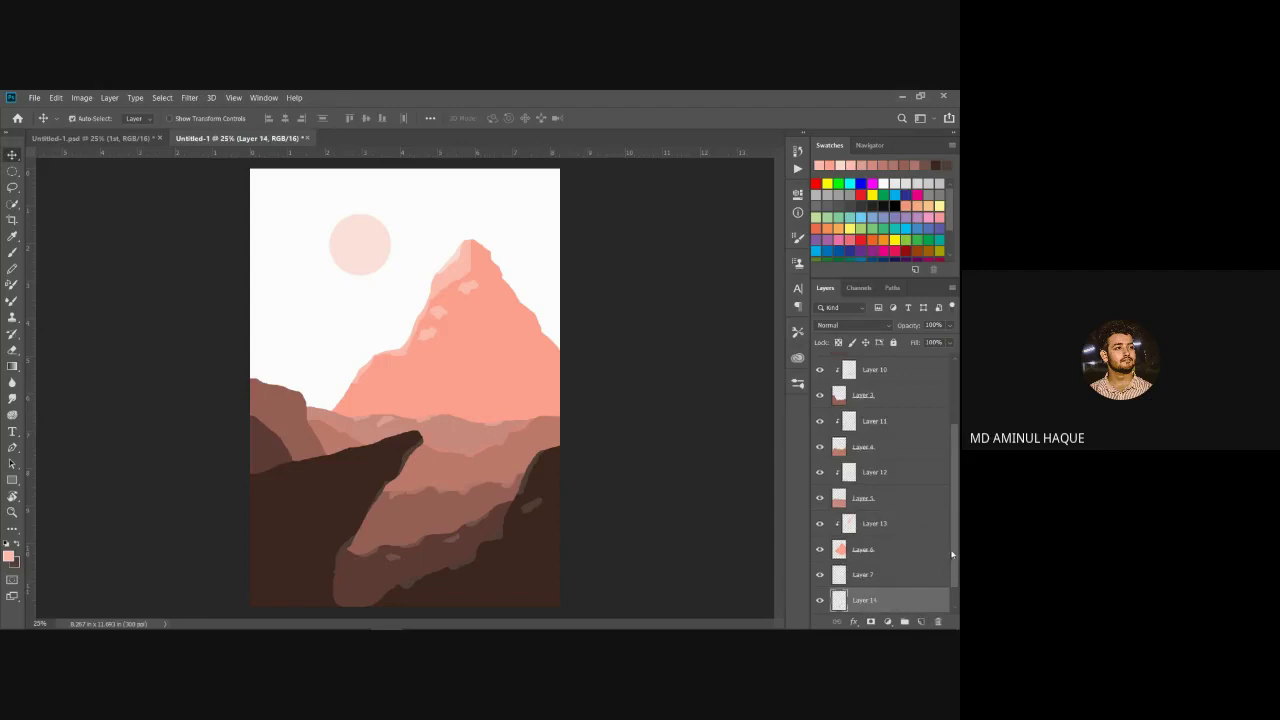
scroll(952, 553, "down", 1)
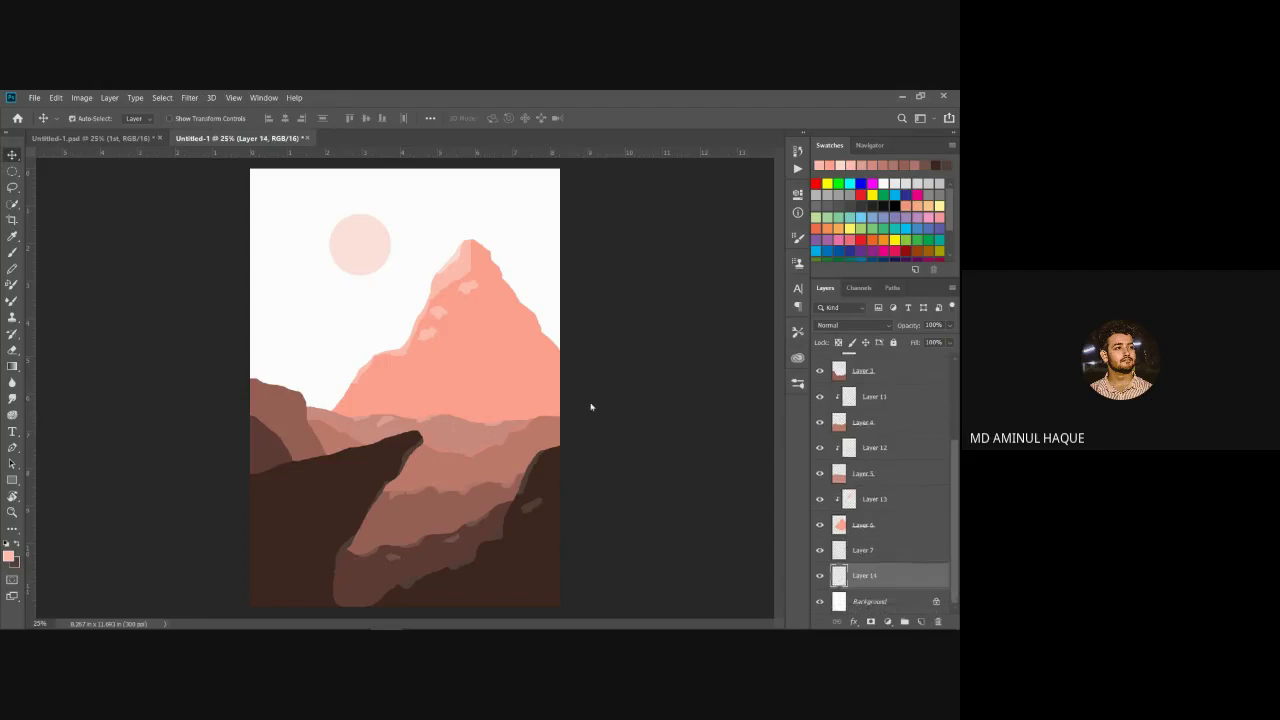
Step: Select the whole canvas and fill the new sky layer with the light pink sampled from the sun (ffe2dd)
left_click(12, 186)
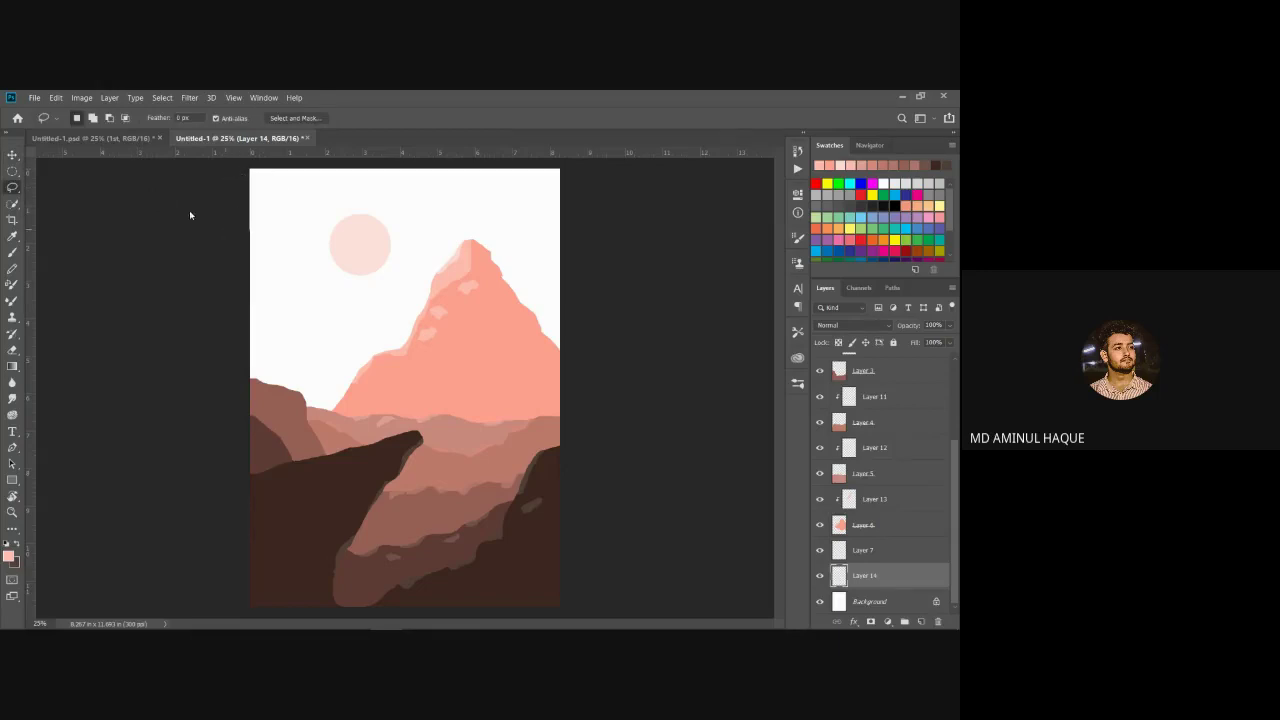
left_click(486, 301)
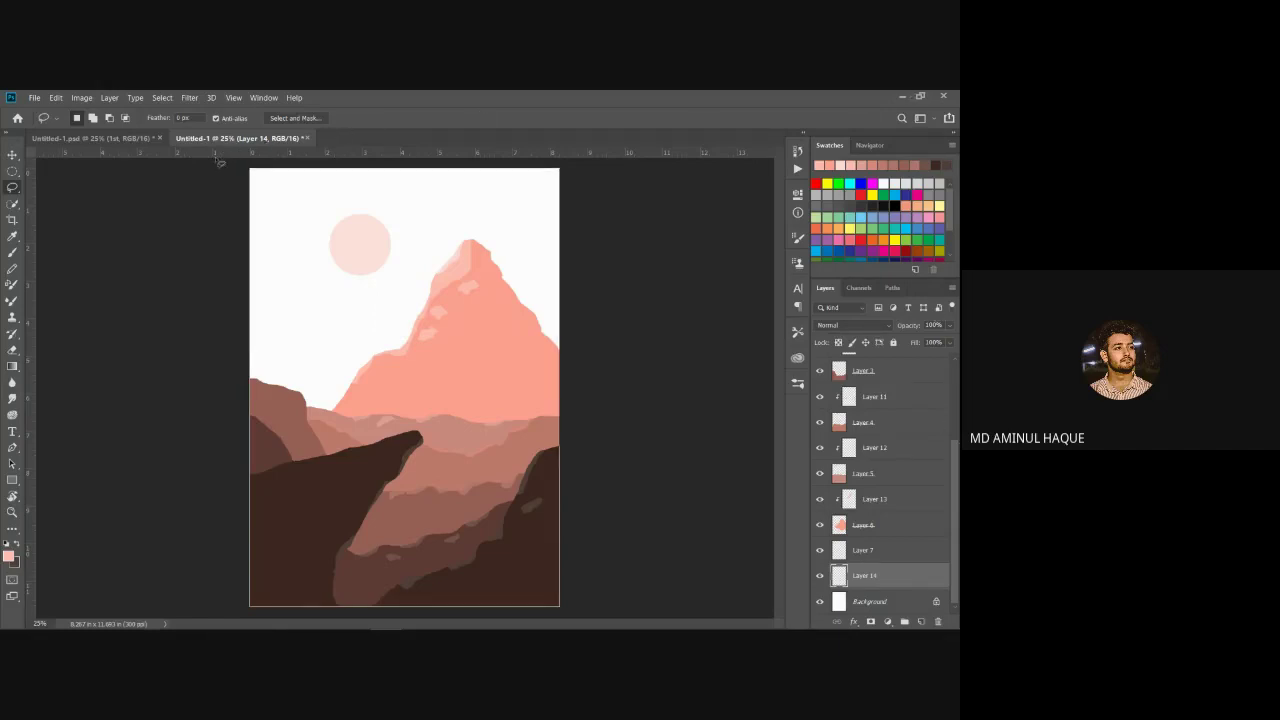
key("ctrl+a")
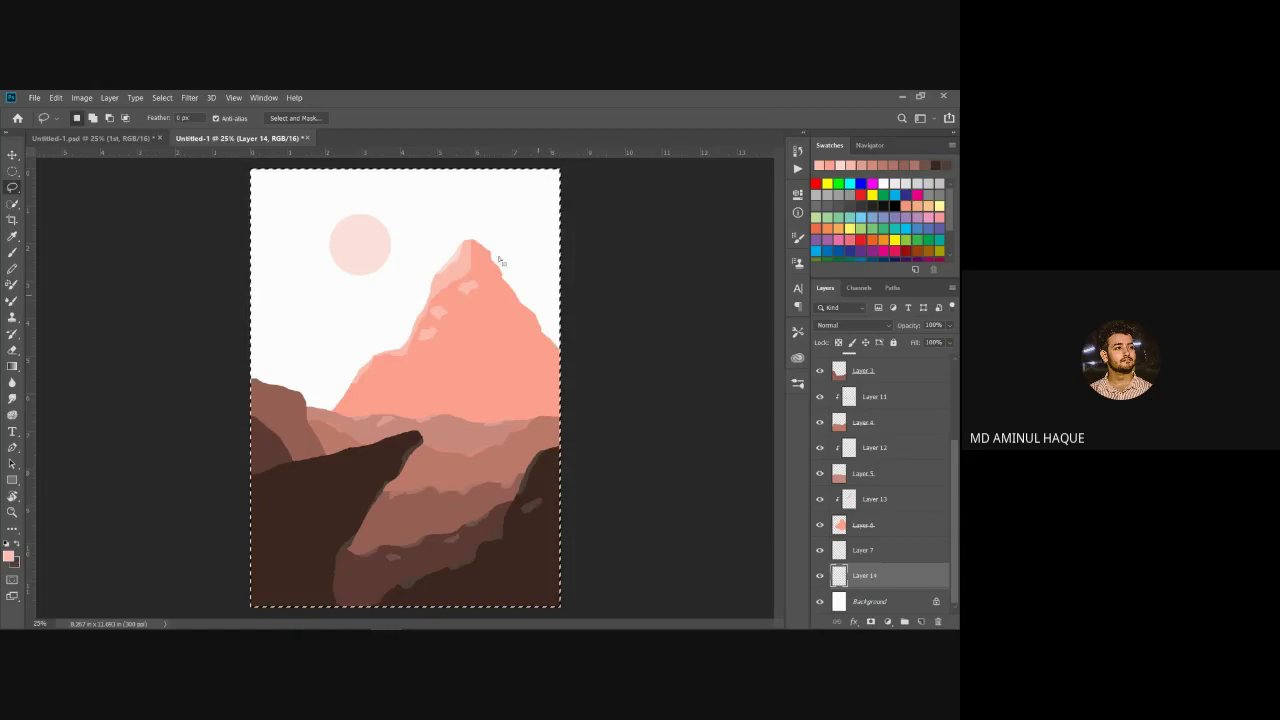
left_click(10, 556)
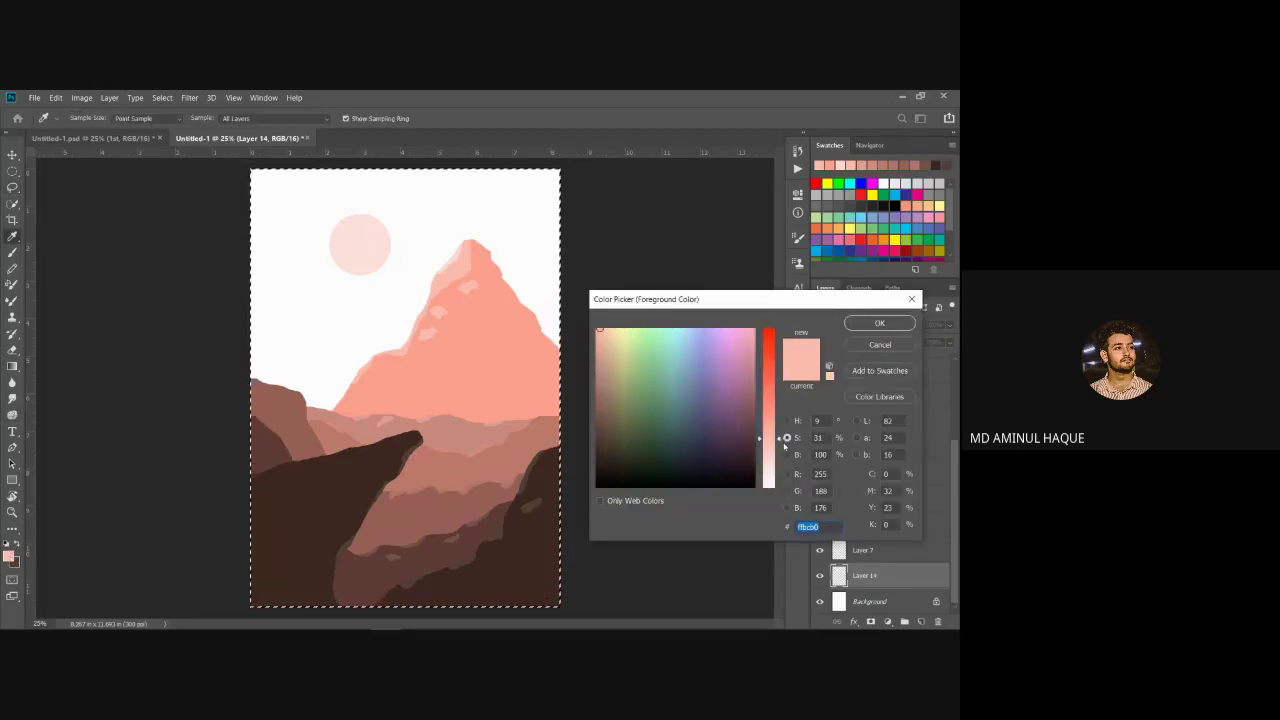
left_click_drag(782, 438, 823, 449)
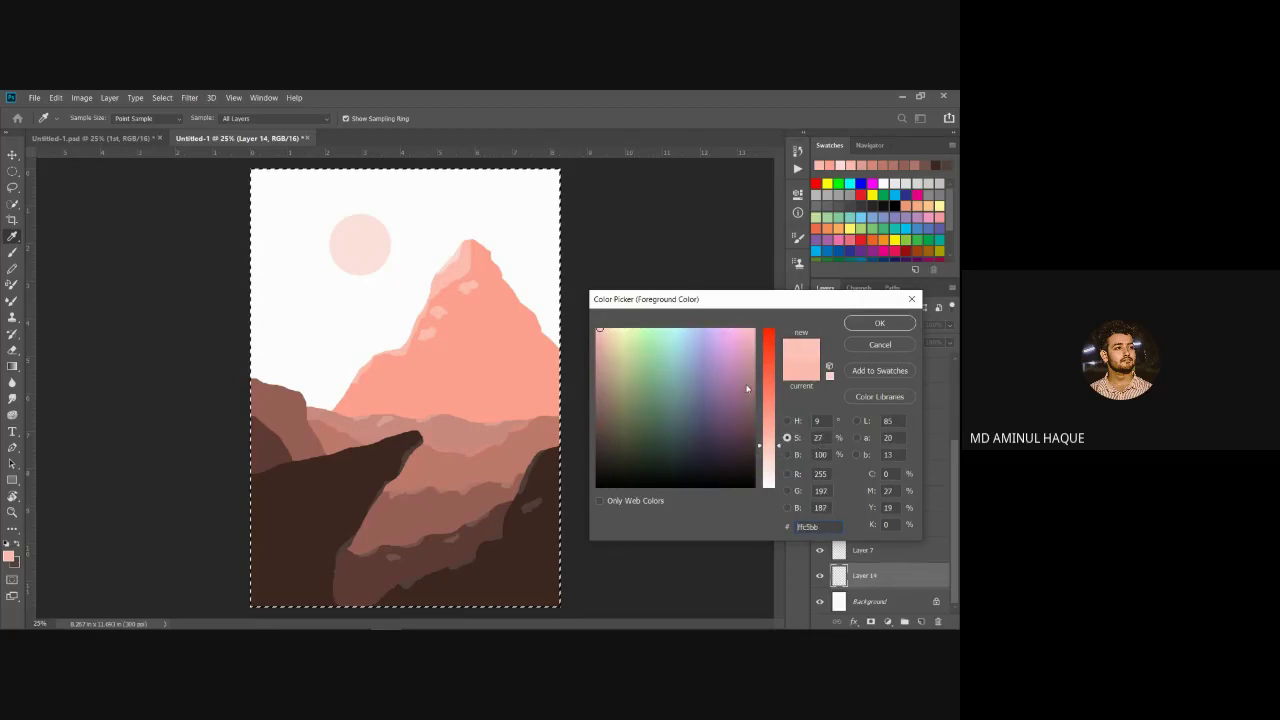
left_click(370, 243)
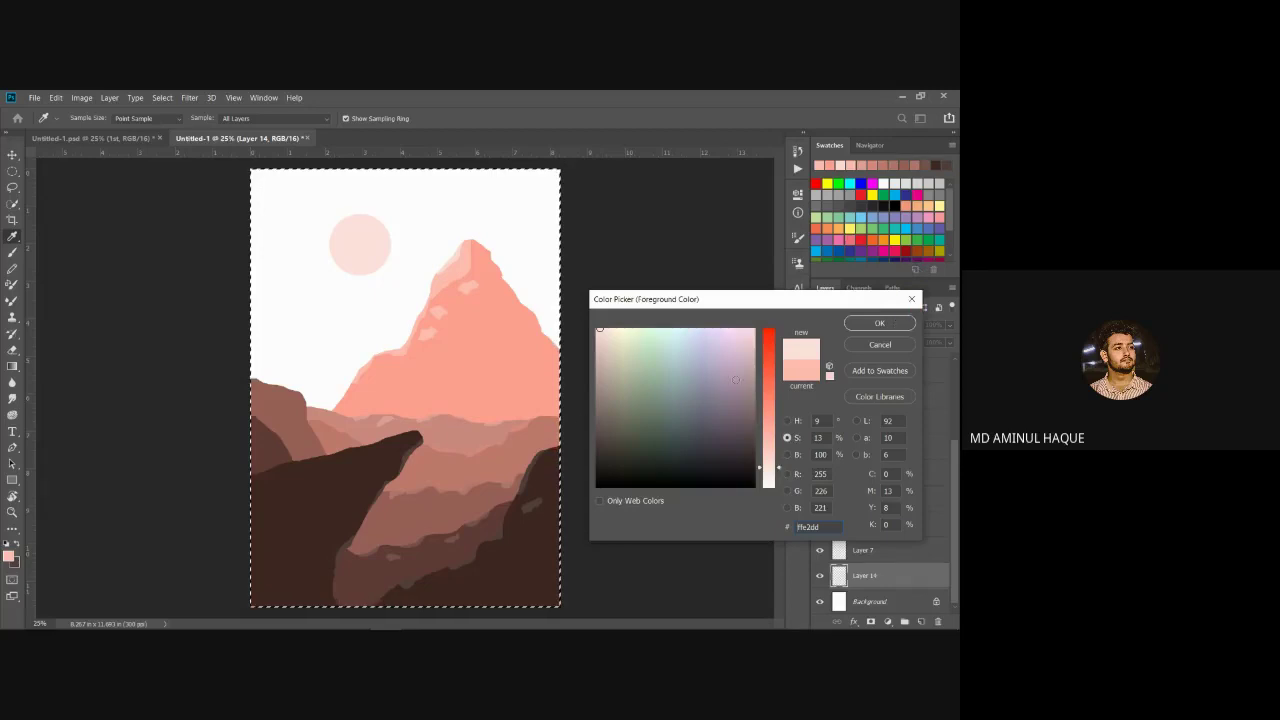
left_click(879, 323)
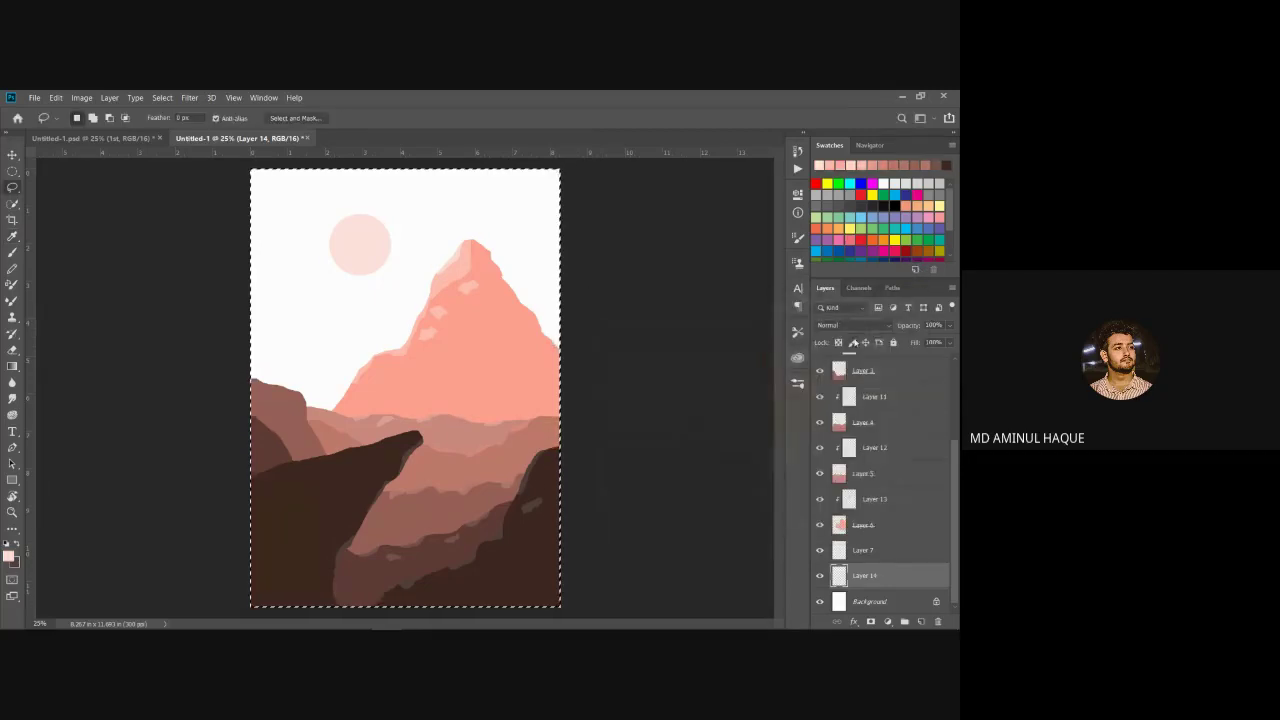
key("alt+BackSpace")
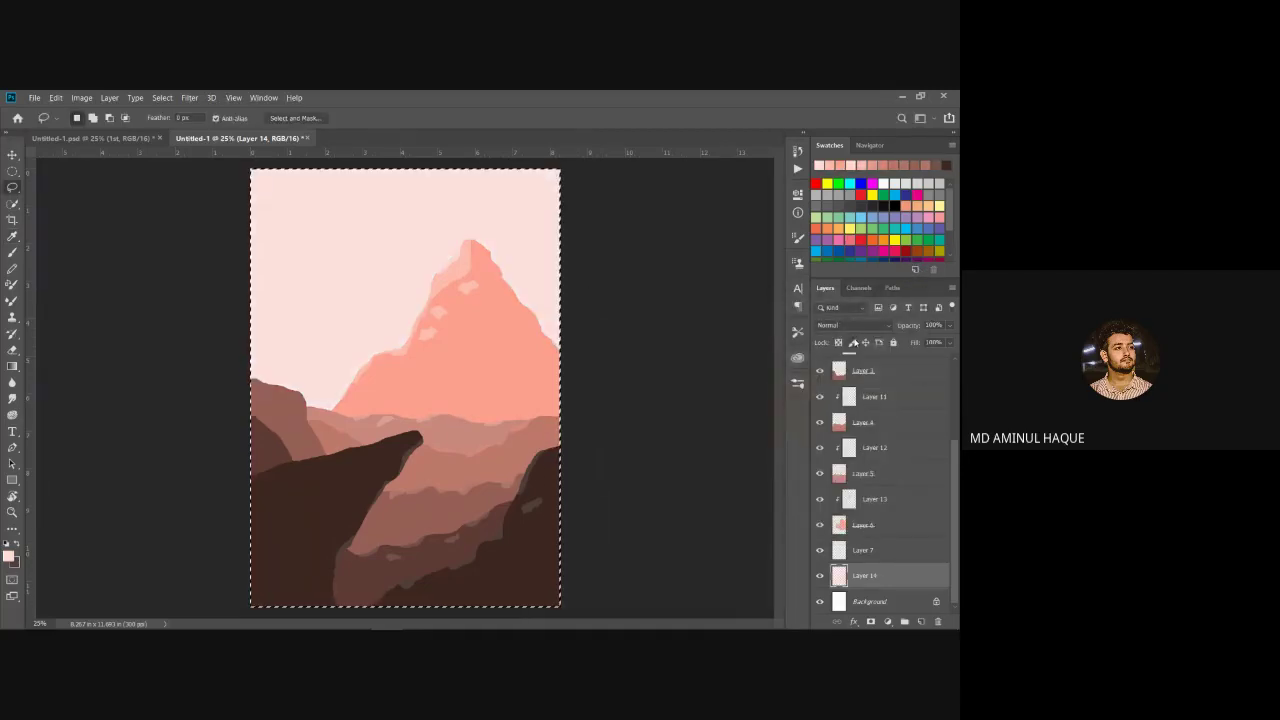
Step: Load the sun layer's outline as a selection, fill it with the pink lightened to 6% saturation (fff1ef), and deselect
left_click(882, 548)
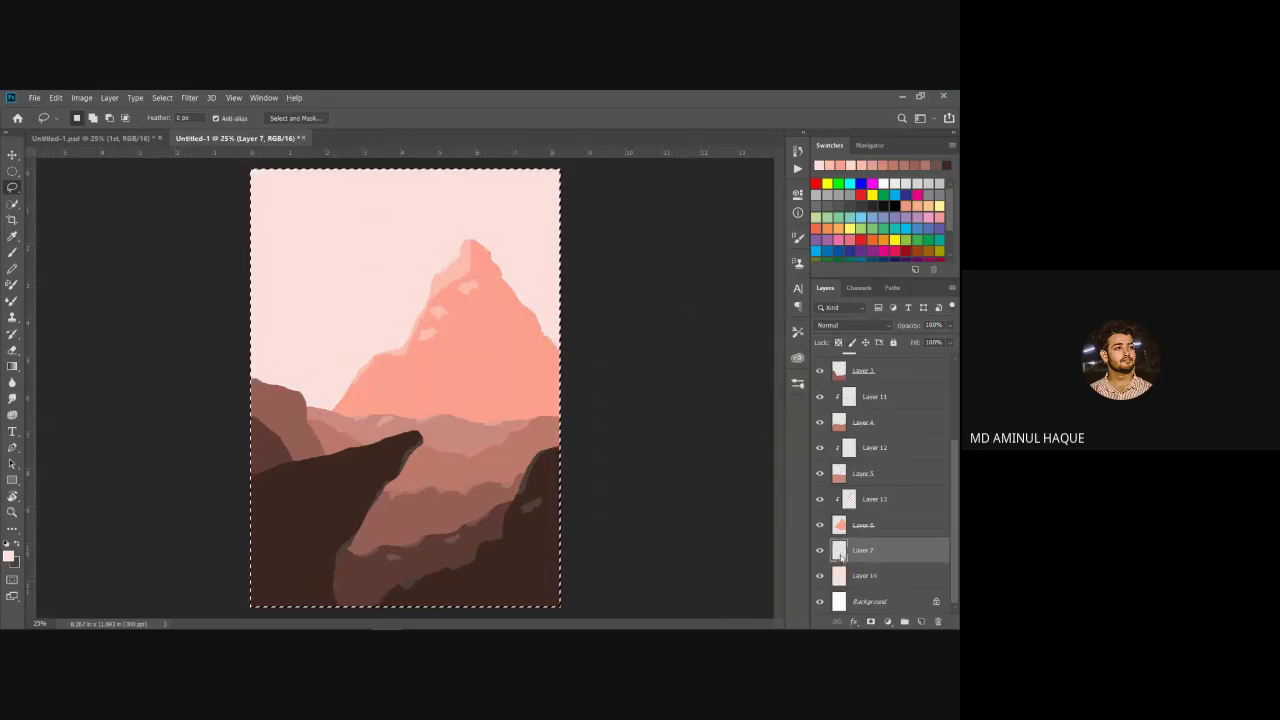
left_click(840, 553, "ctrl")
key("i")
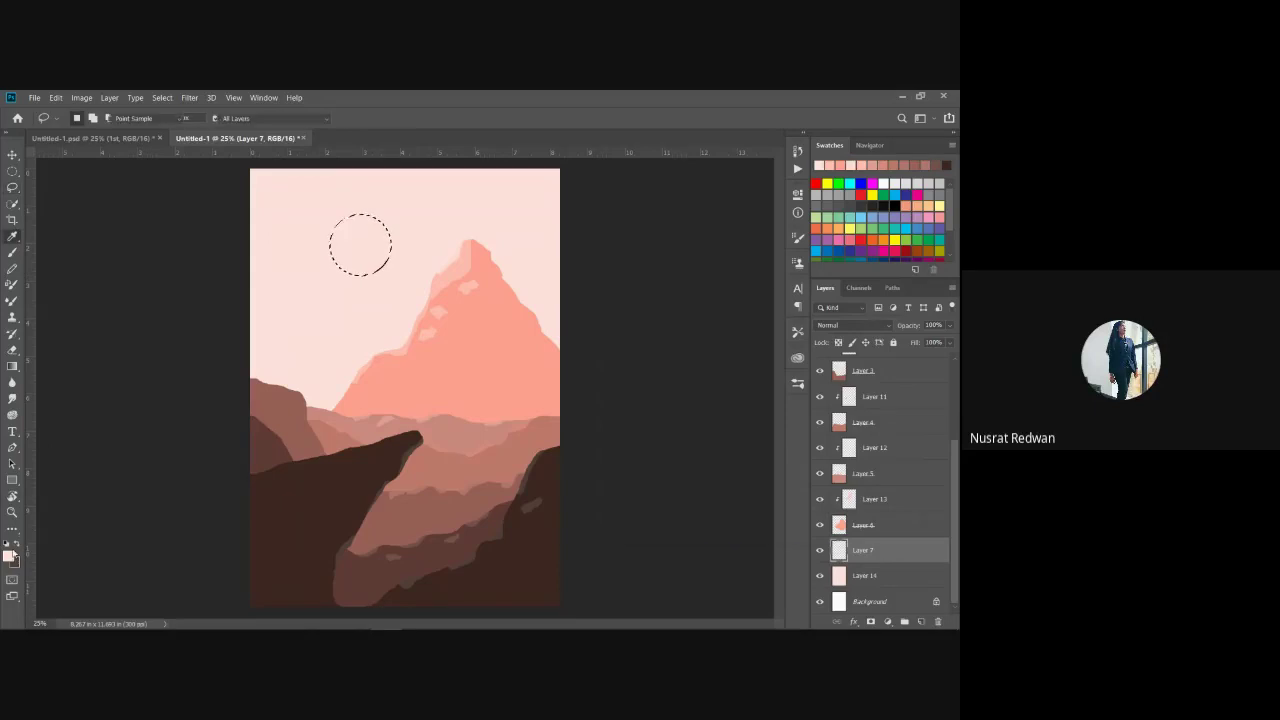
left_click(10, 553)
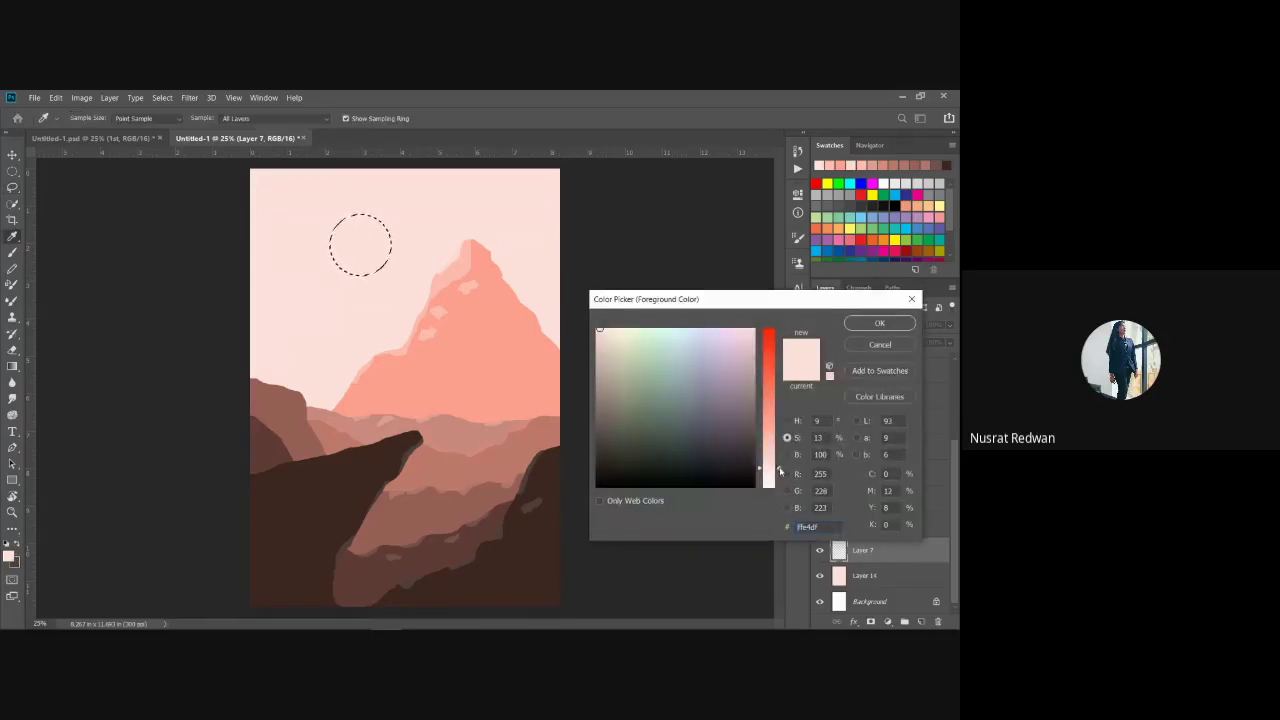
left_click_drag(781, 470, 783, 482)
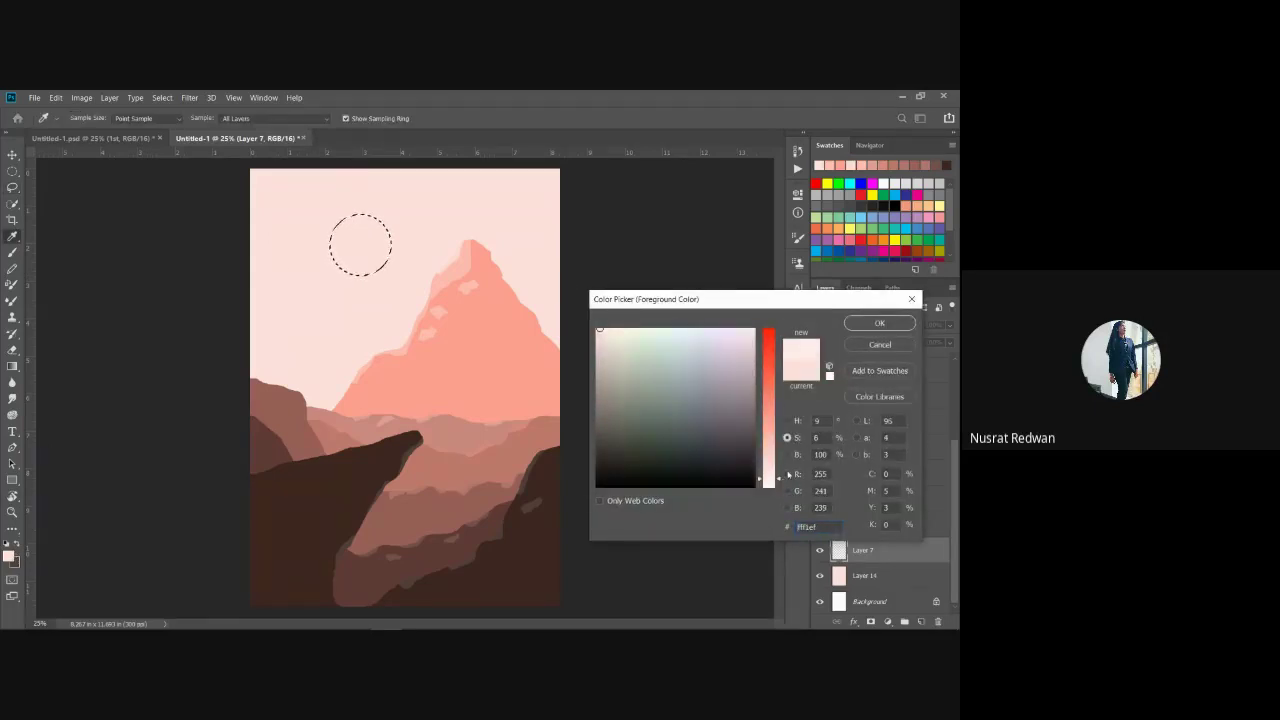
left_click(896, 325)
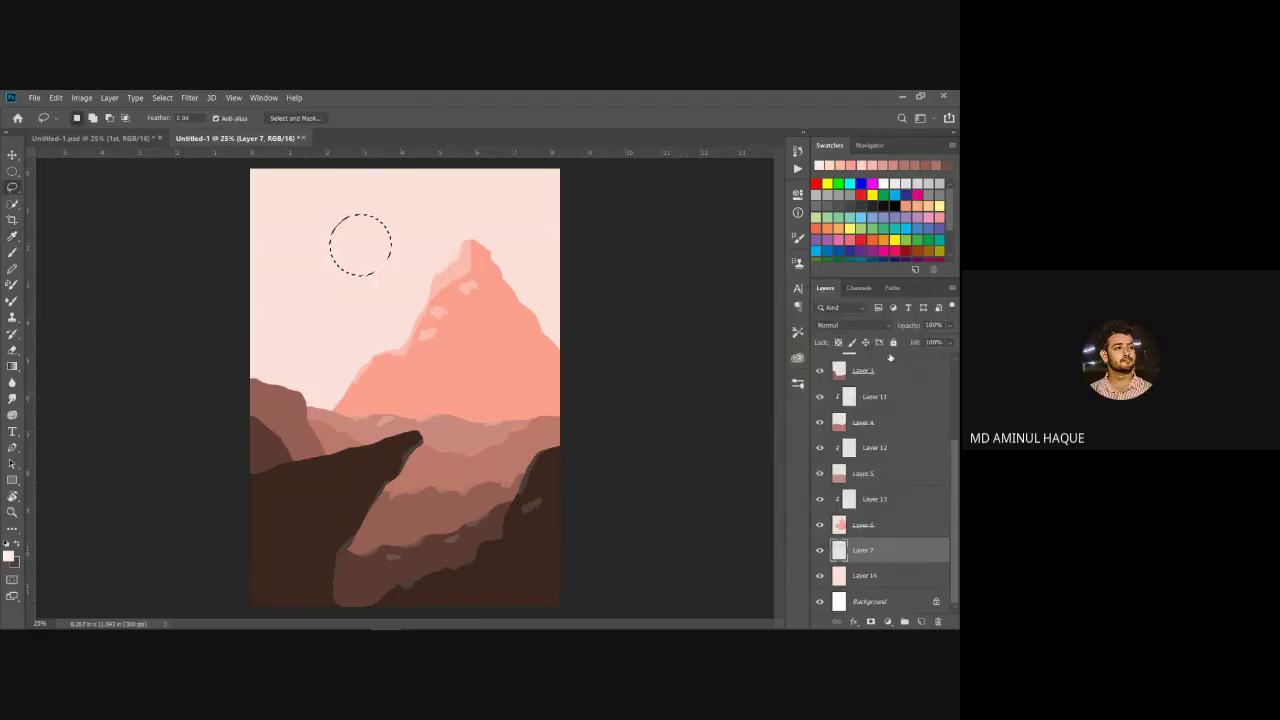
key("alt+BackSpace")
key("ctrl+d")
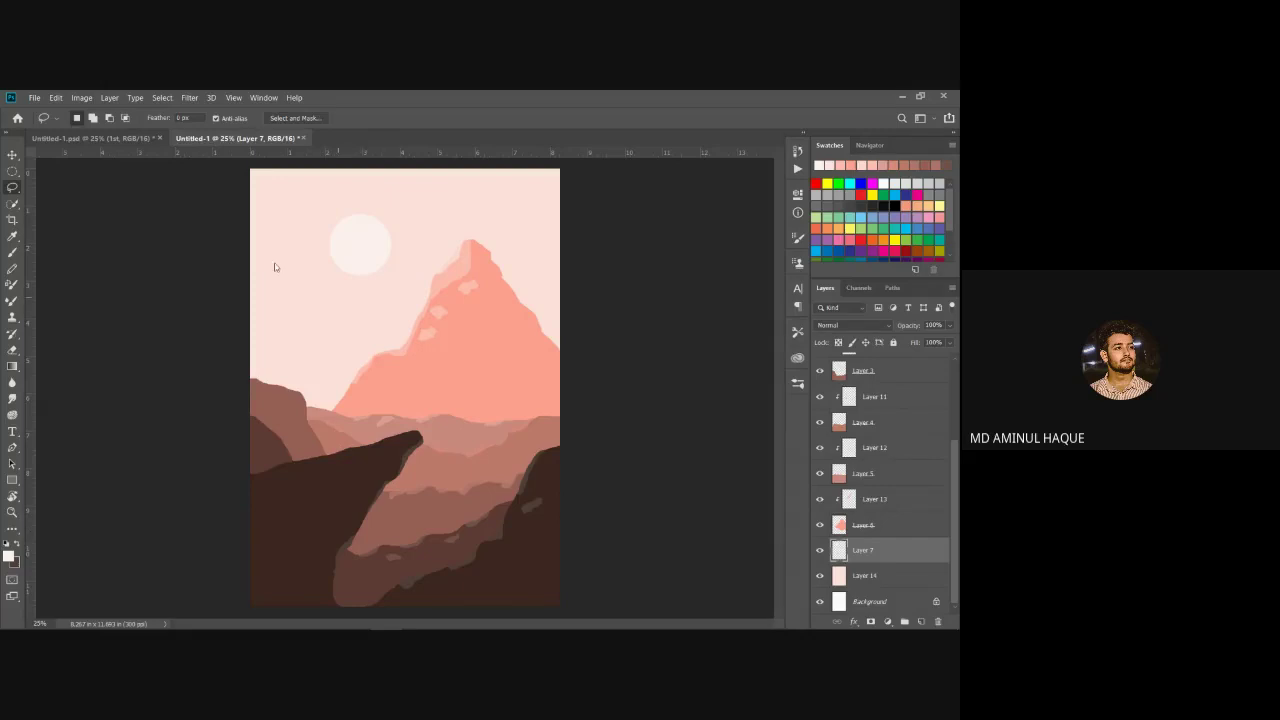
Step: Switch to the reference document Untitled-1.psd, show its foreground tree layer (Layer 14), and activate the Move tool
right_click(276, 296)
left_click(158, 332)
left_click(120, 139)
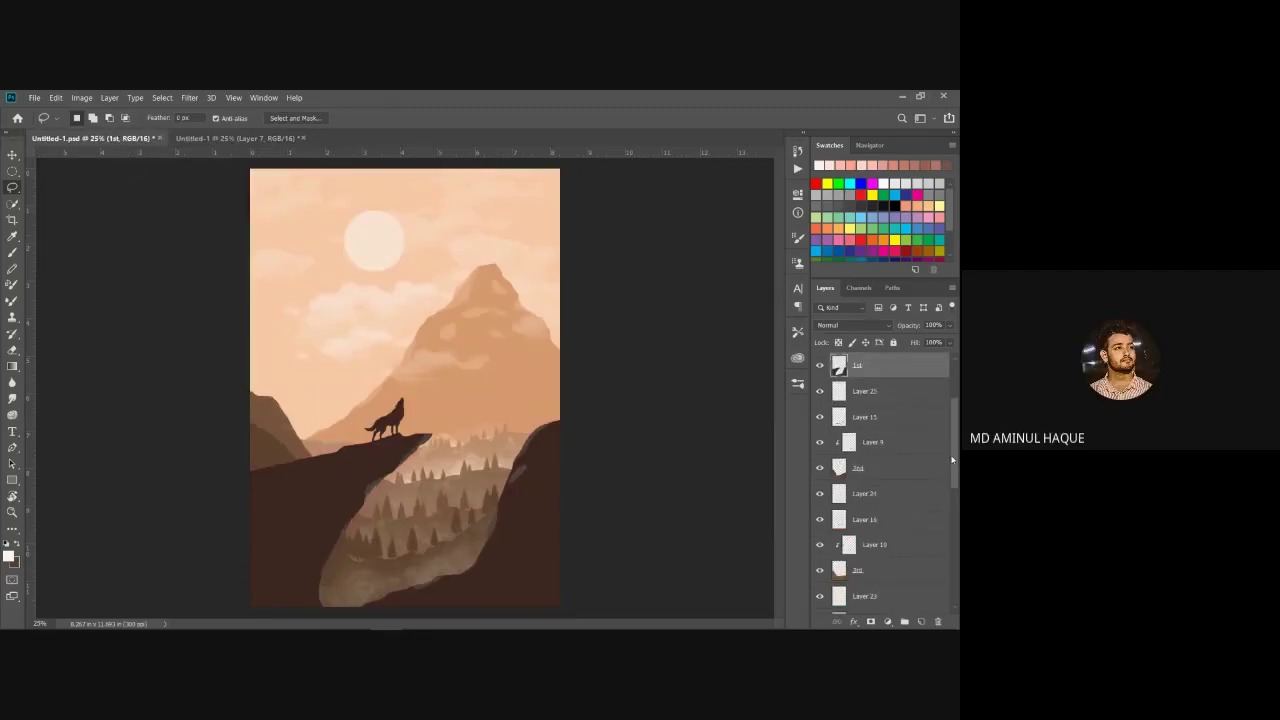
scroll(941, 418, "up", 3)
left_click(820, 415)
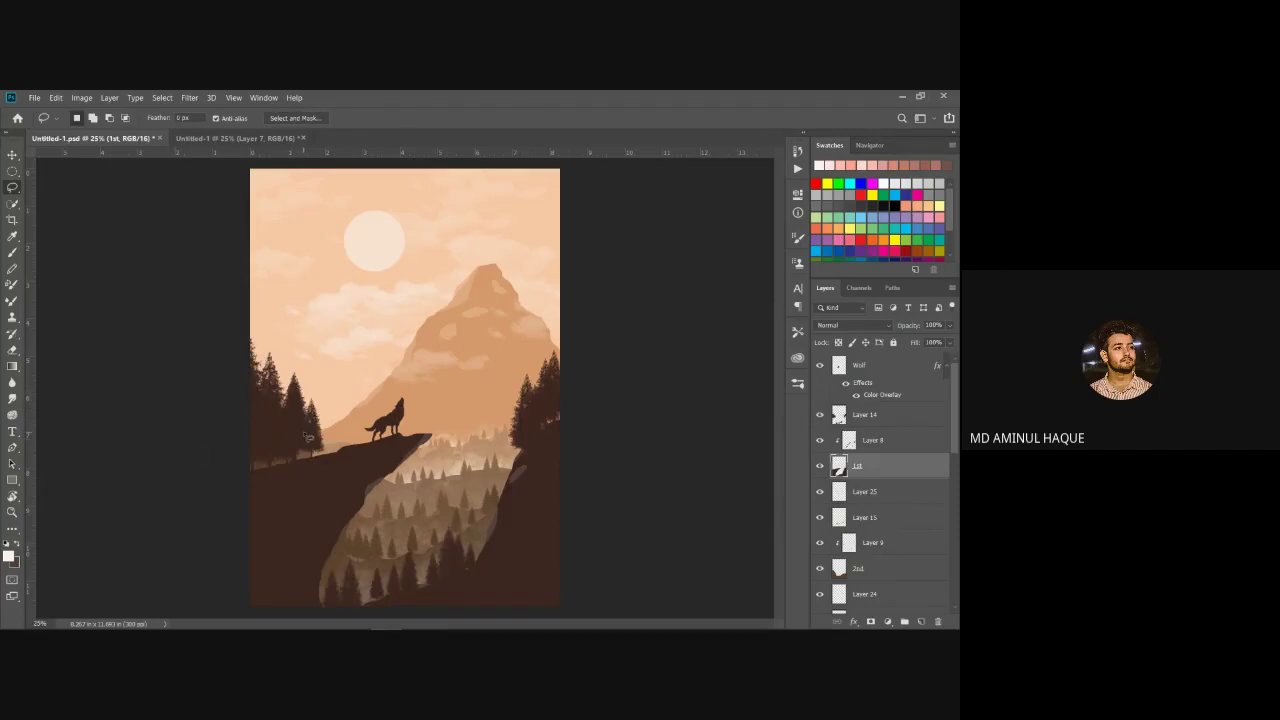
left_click(13, 155)
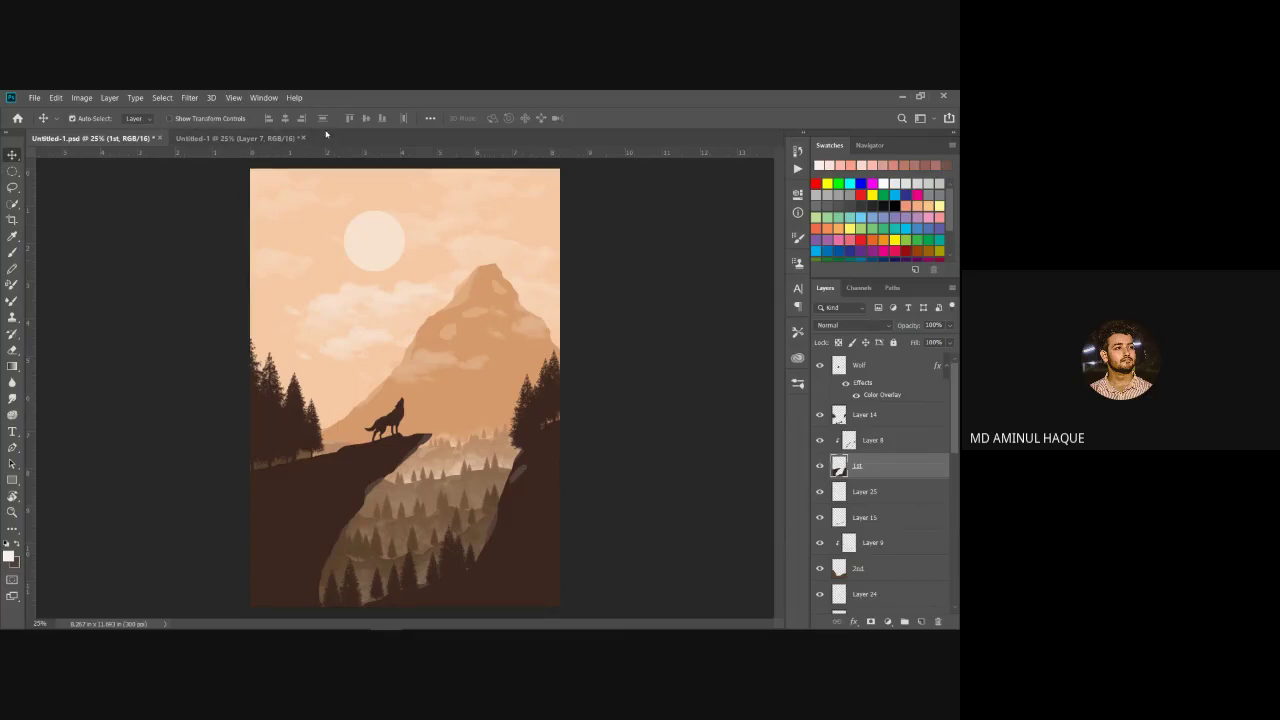
Step: Create a new 5000 x 5000 px, 300 ppi document from the recent custom preset and add an empty layer
left_click(231, 136)
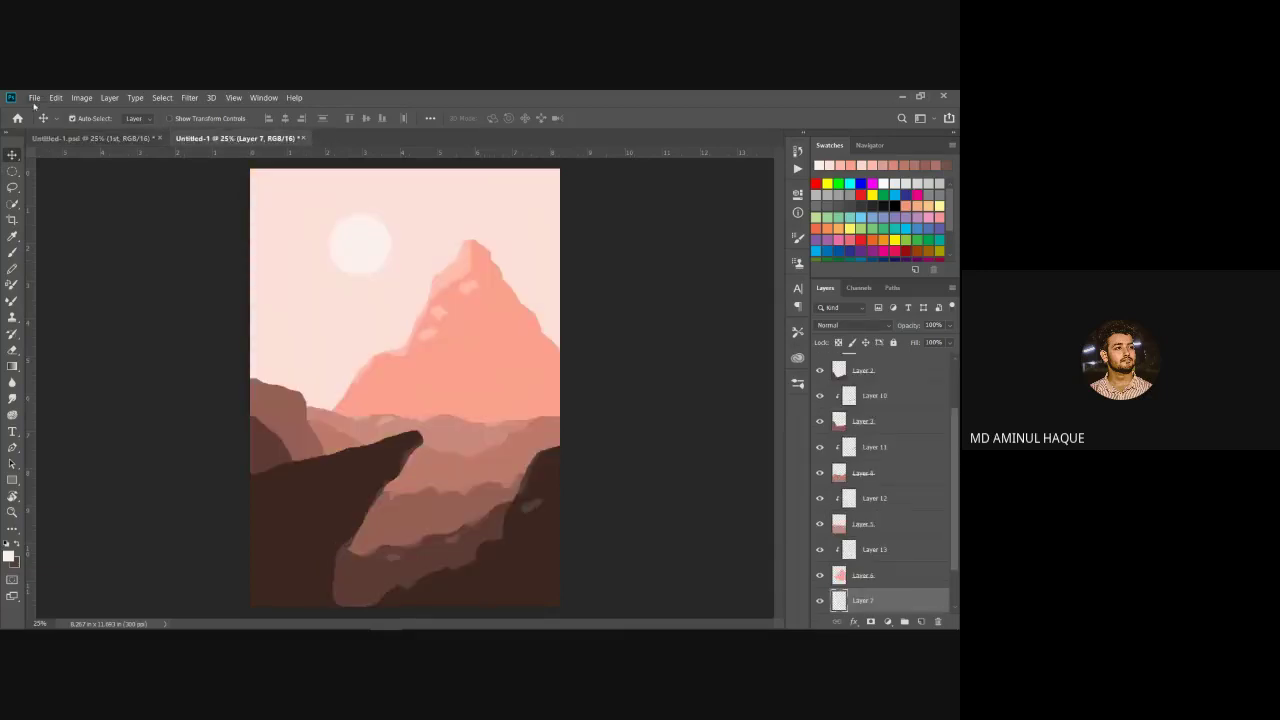
left_click(35, 98)
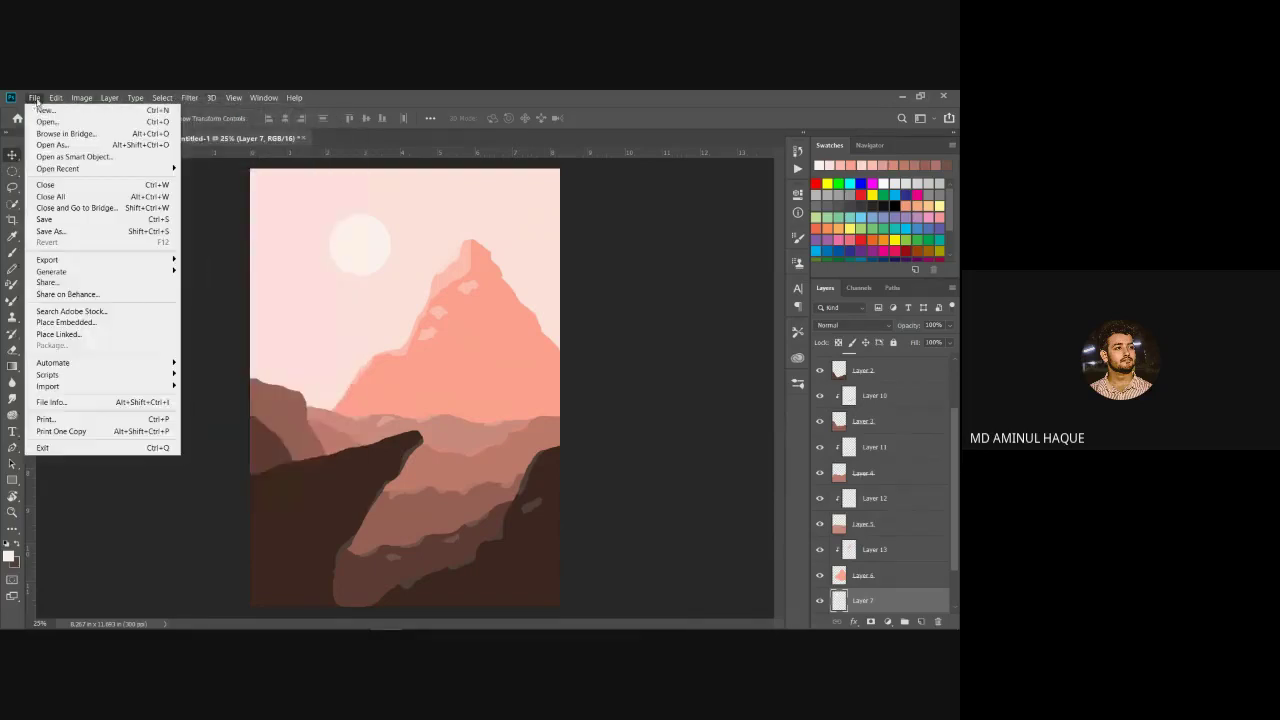
left_click(264, 97)
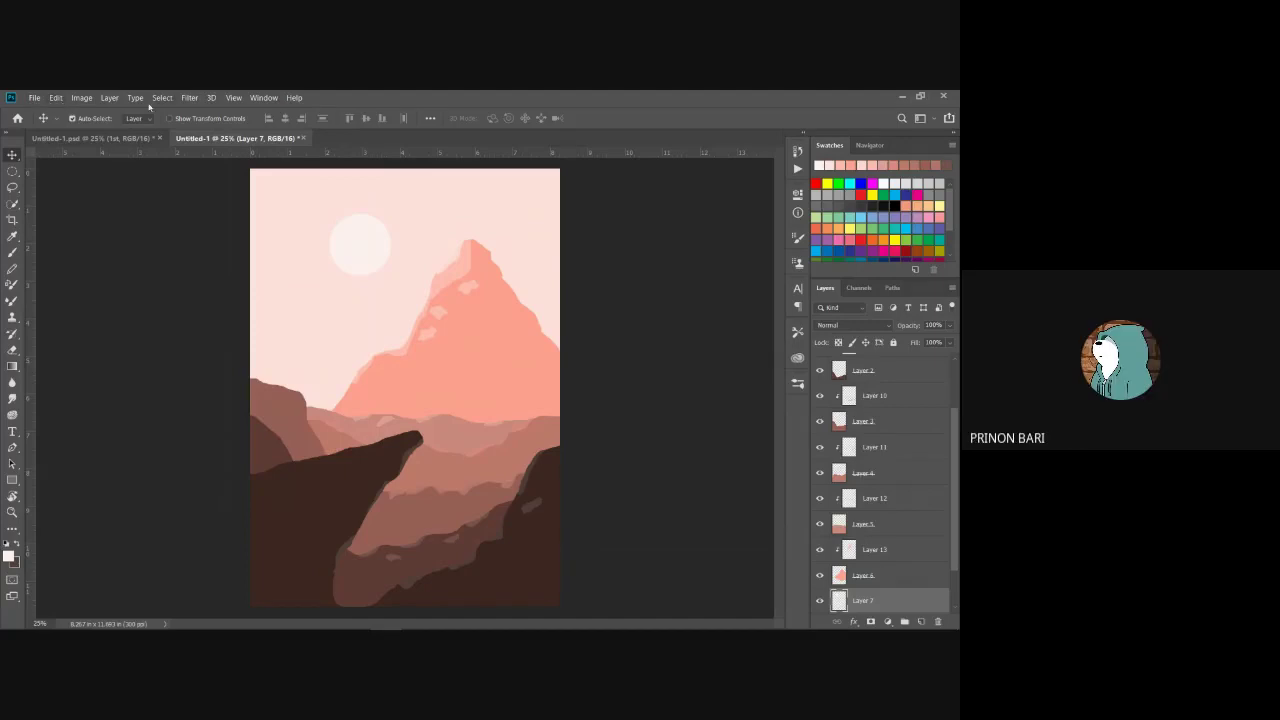
left_click(37, 100)
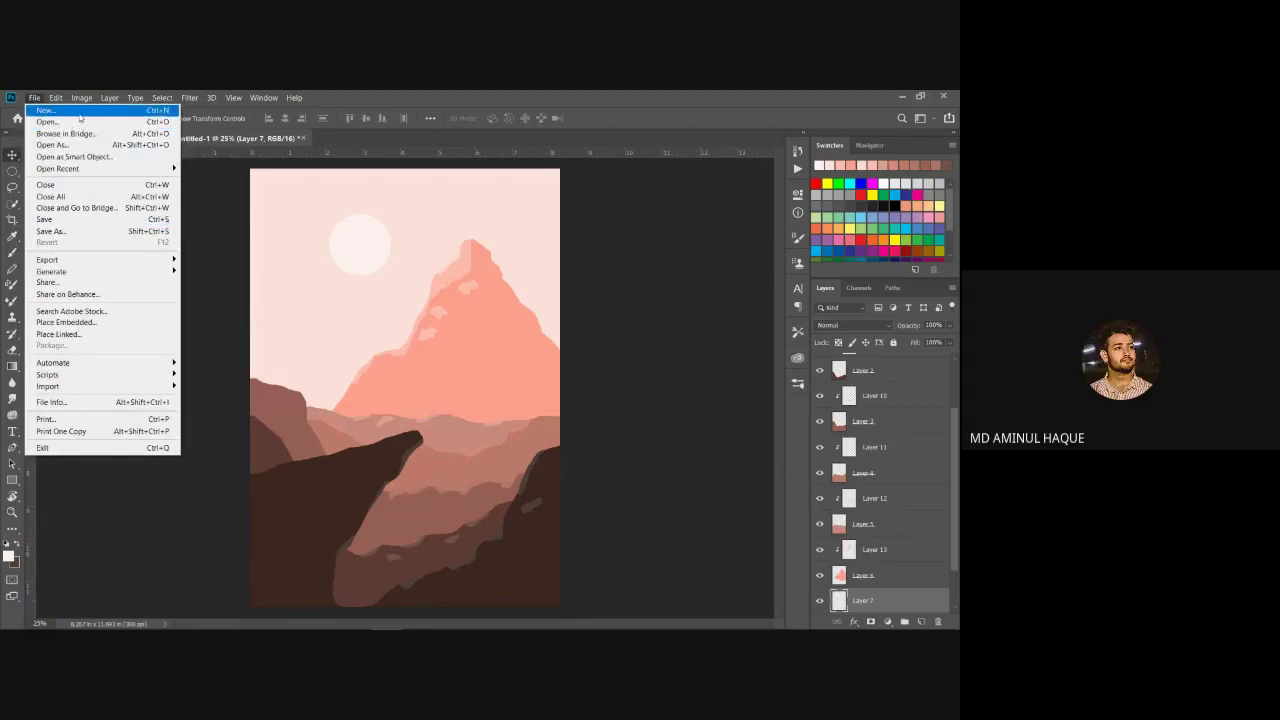
left_click(78, 111)
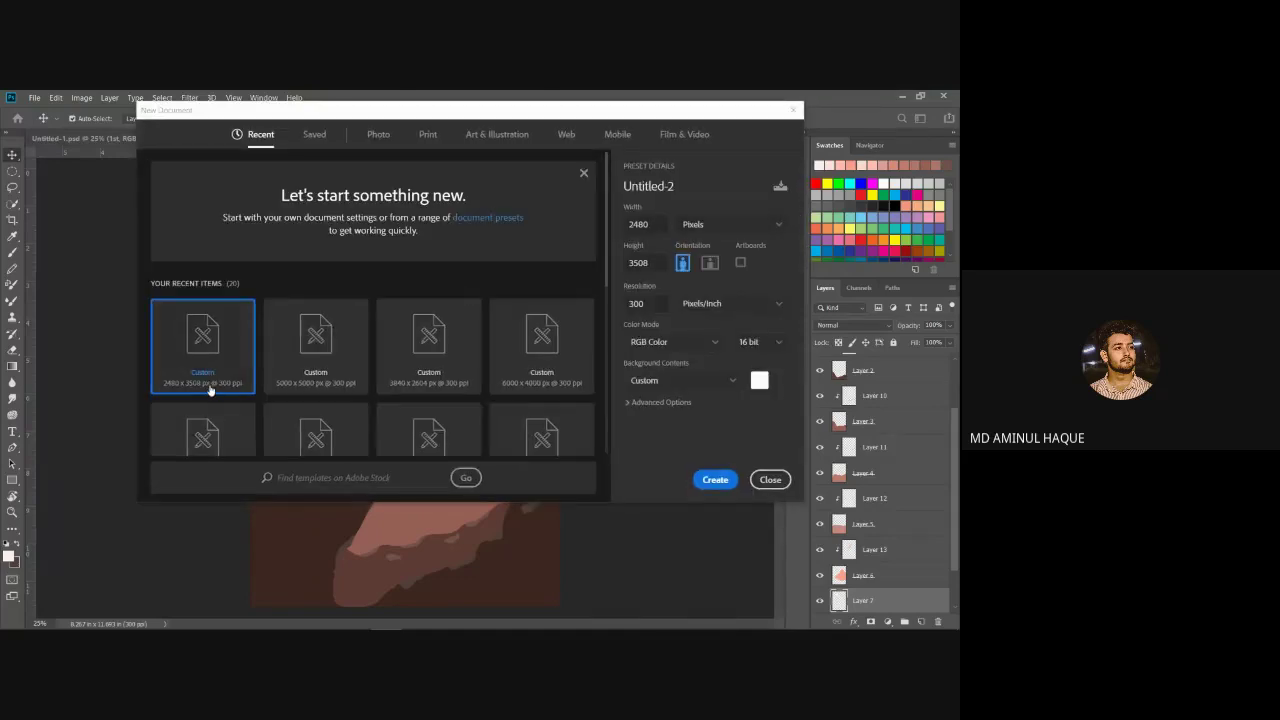
left_click(314, 346)
left_click(715, 479)
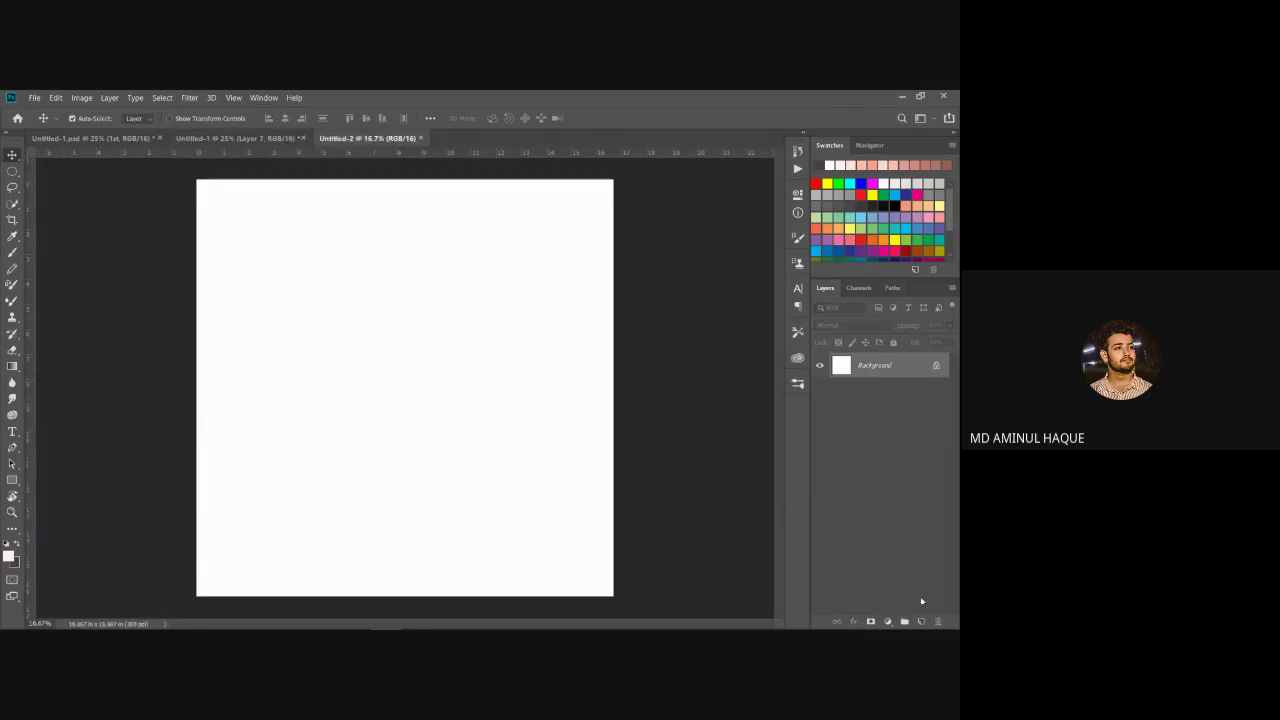
left_click(922, 622)
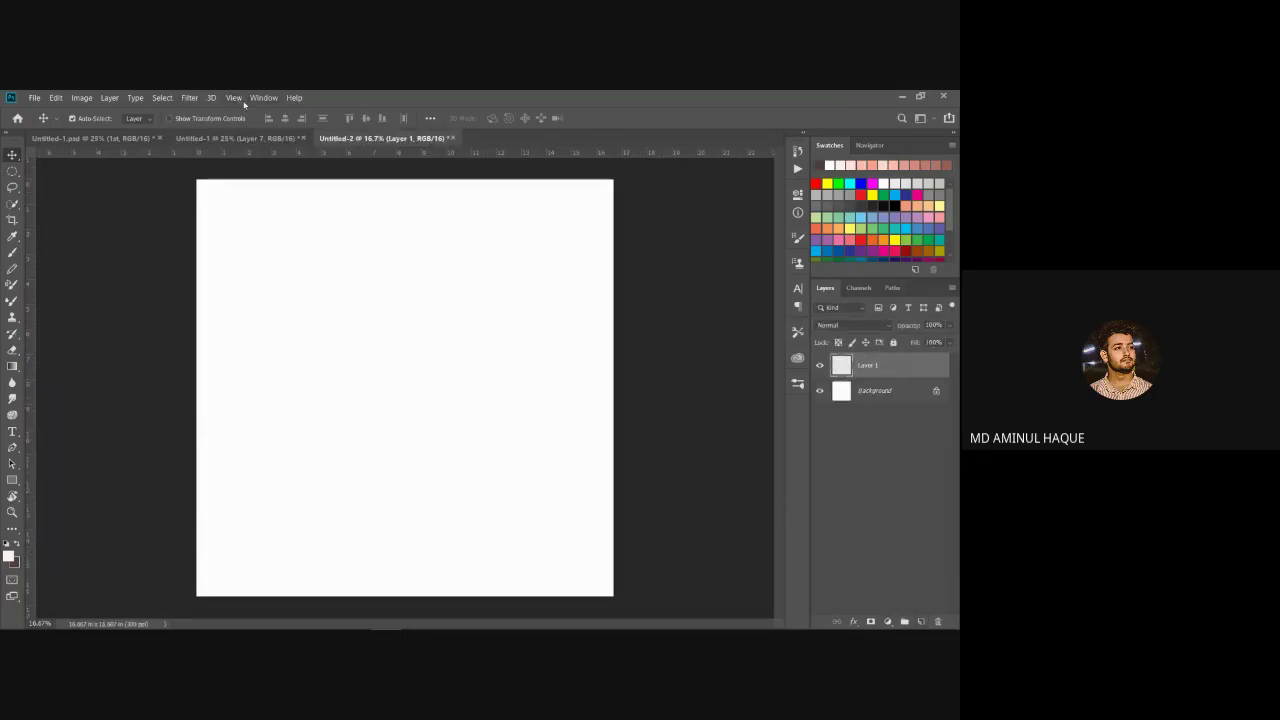
Step: Render a Redwood tree on the empty layer with the Tree filter, using leaves amount 51 and light direction 1
left_click(188, 98)
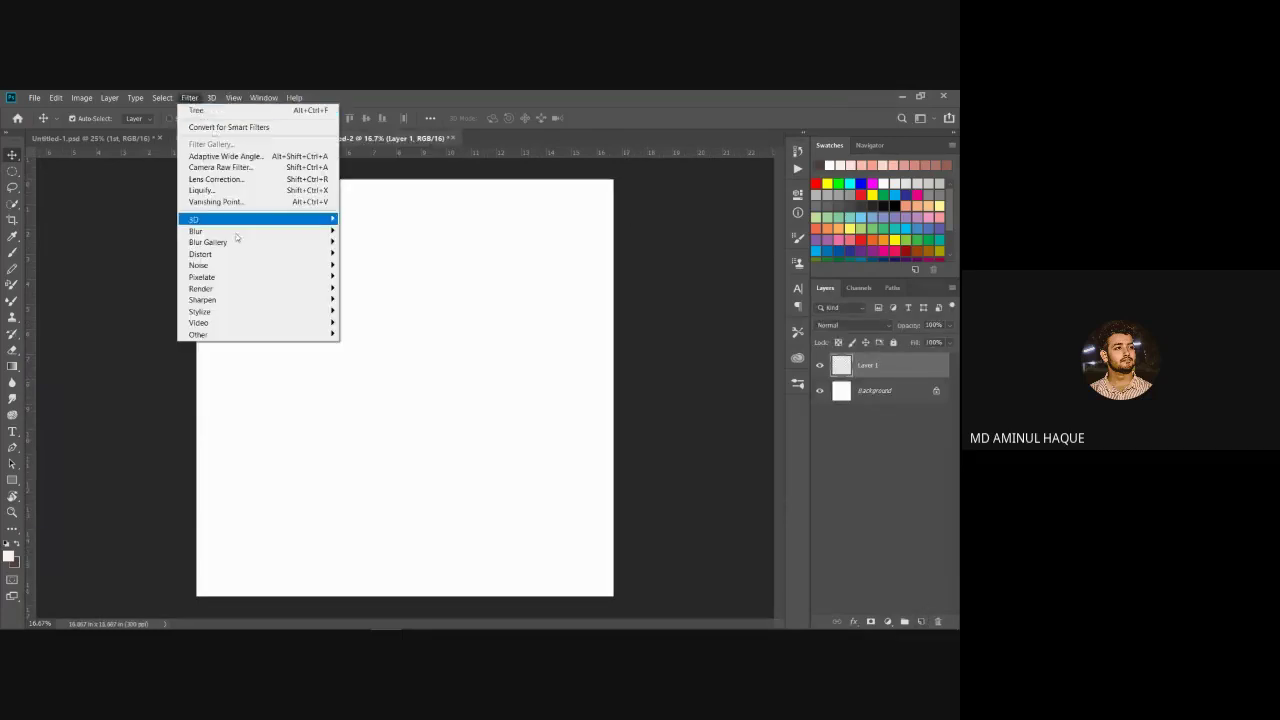
mouse_move(257, 288)
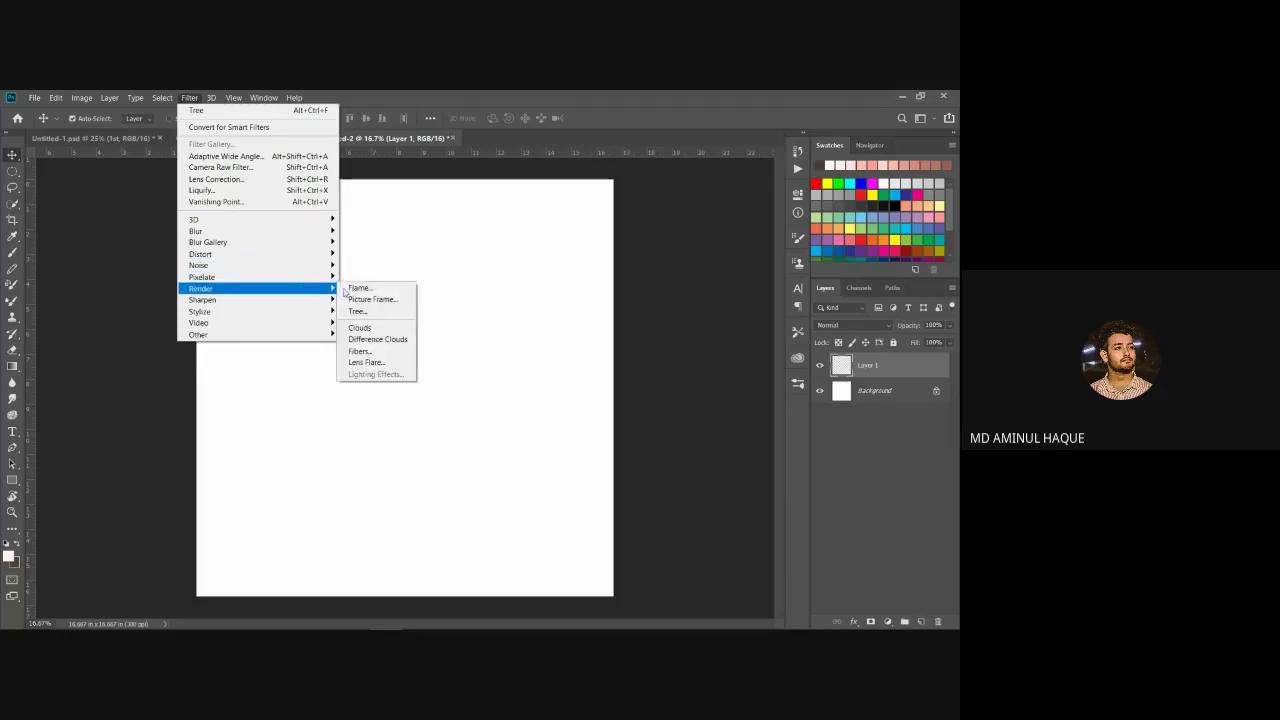
left_click(381, 312)
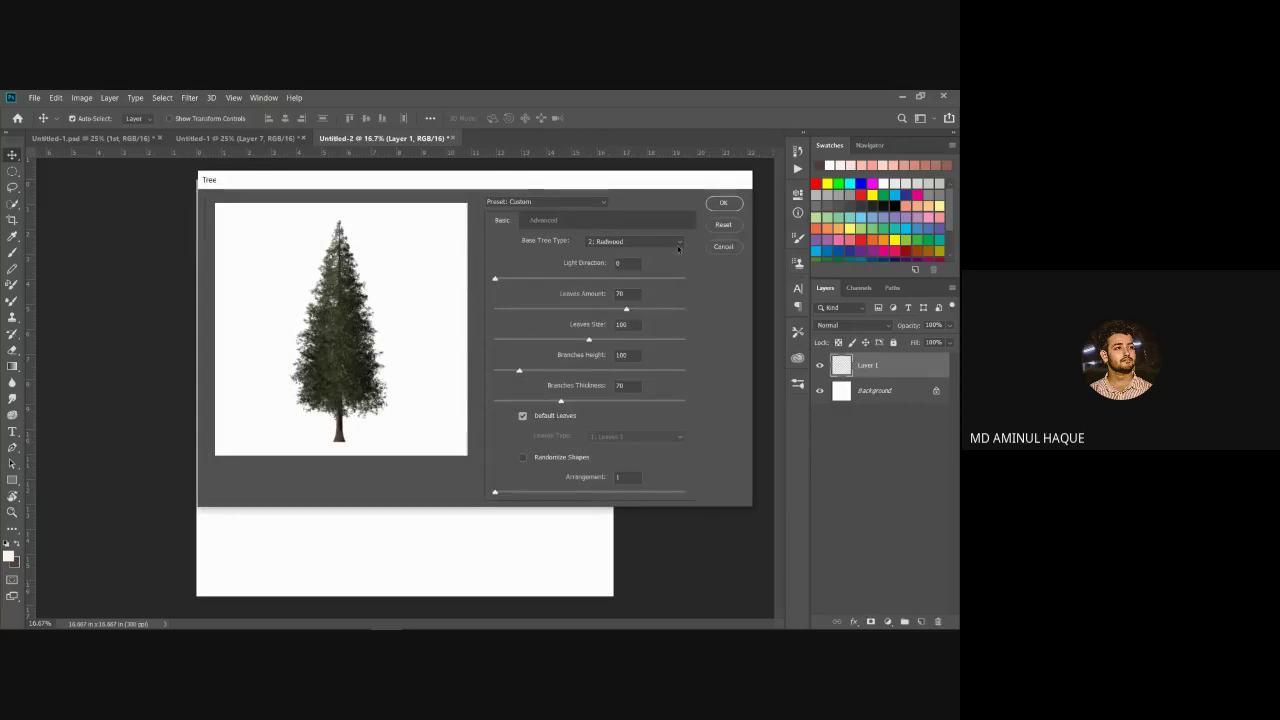
left_click(679, 249)
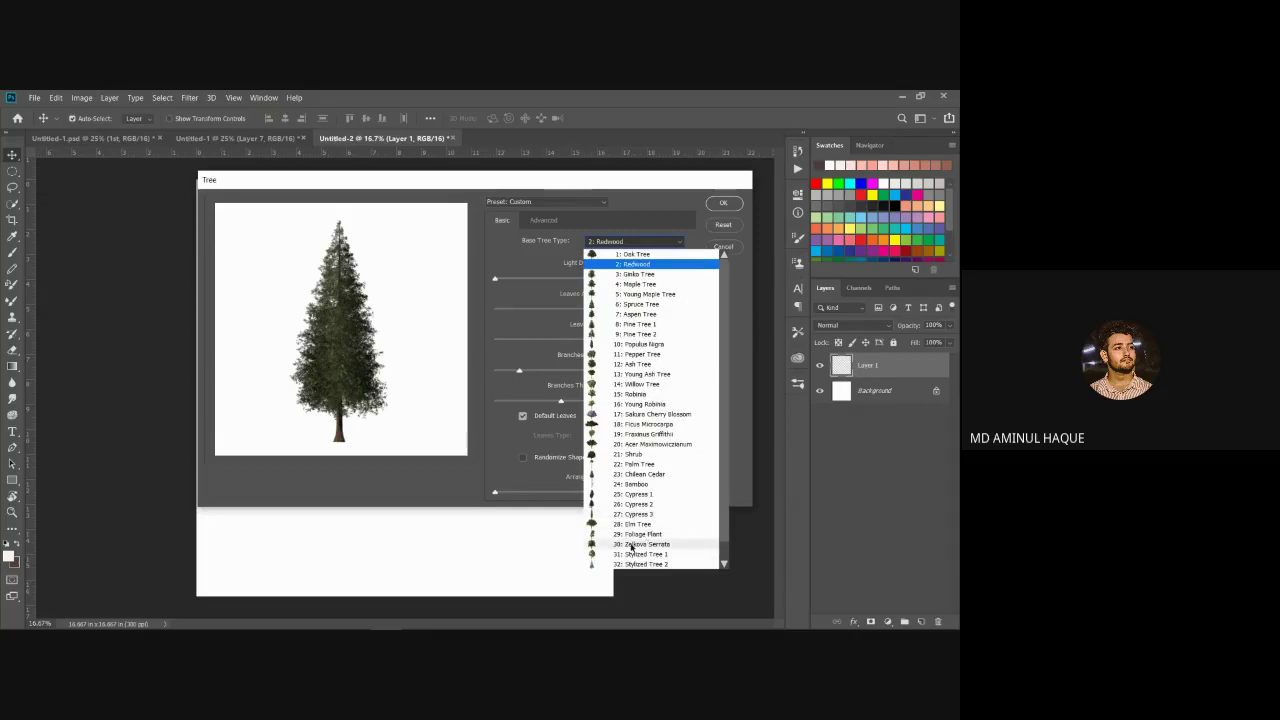
scroll(724, 306, "down", 1)
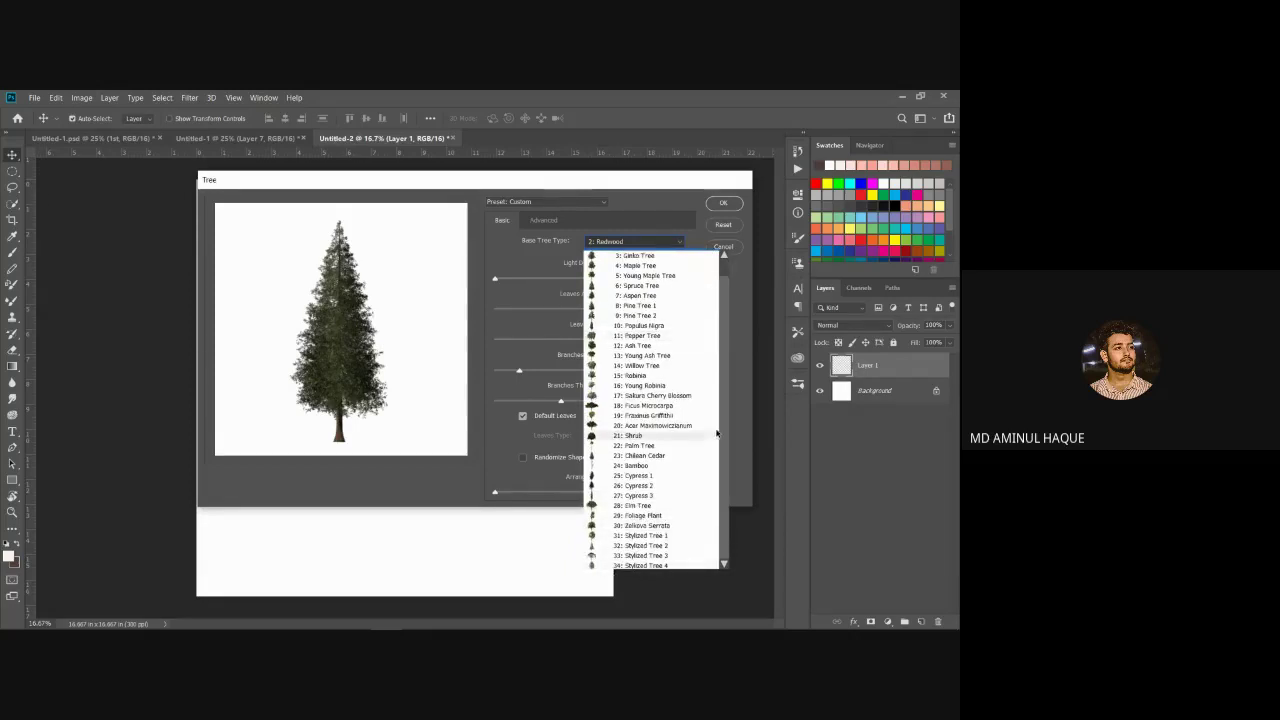
scroll(716, 428, "up", 1)
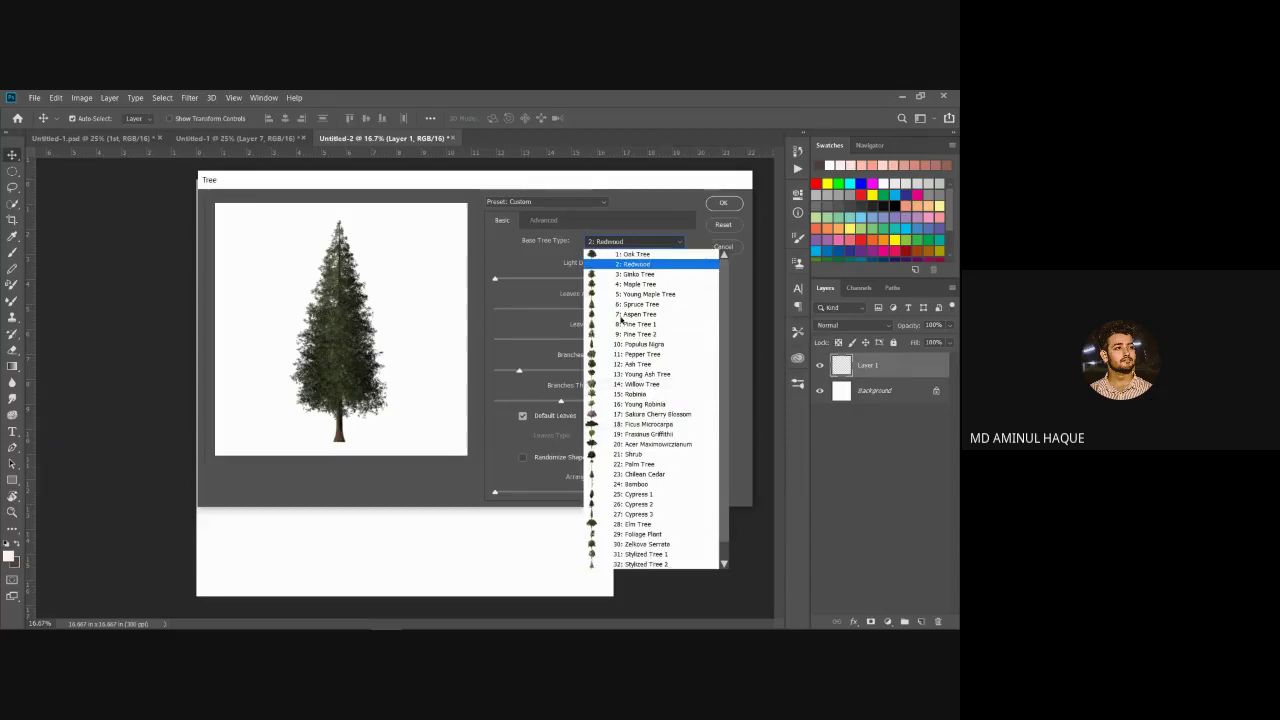
left_click(746, 277)
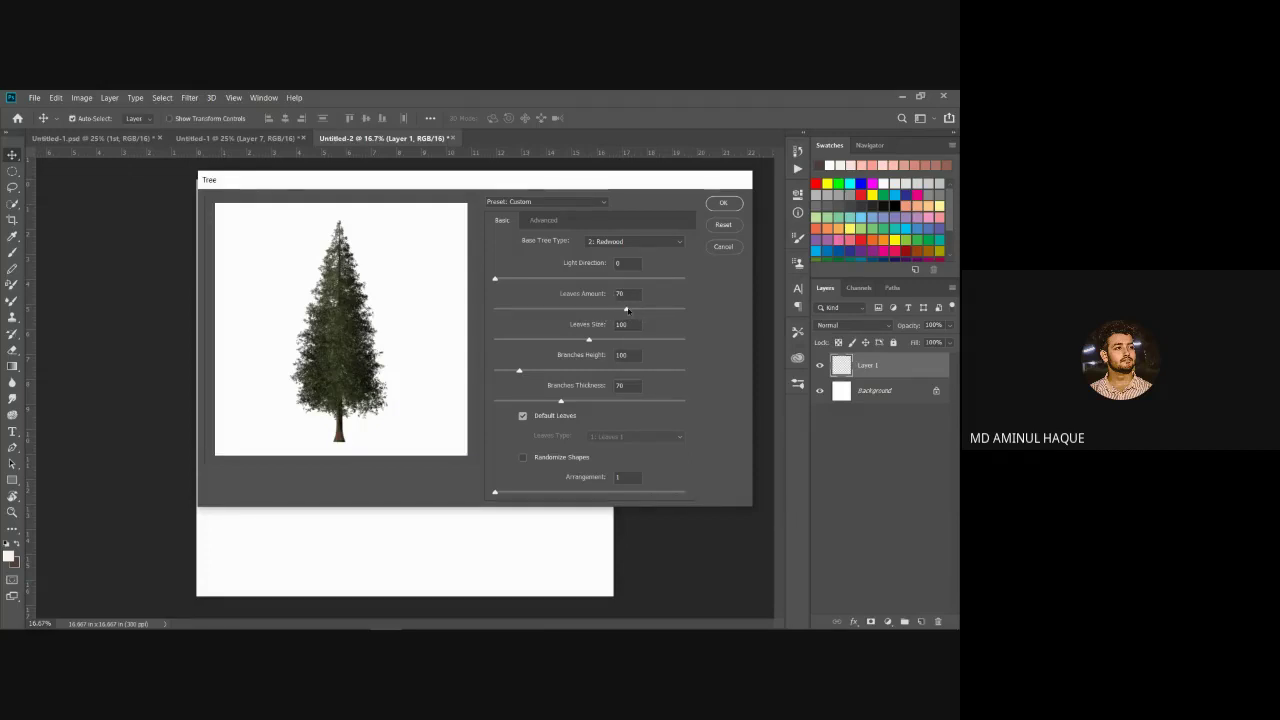
left_click_drag(626, 311, 600, 310)
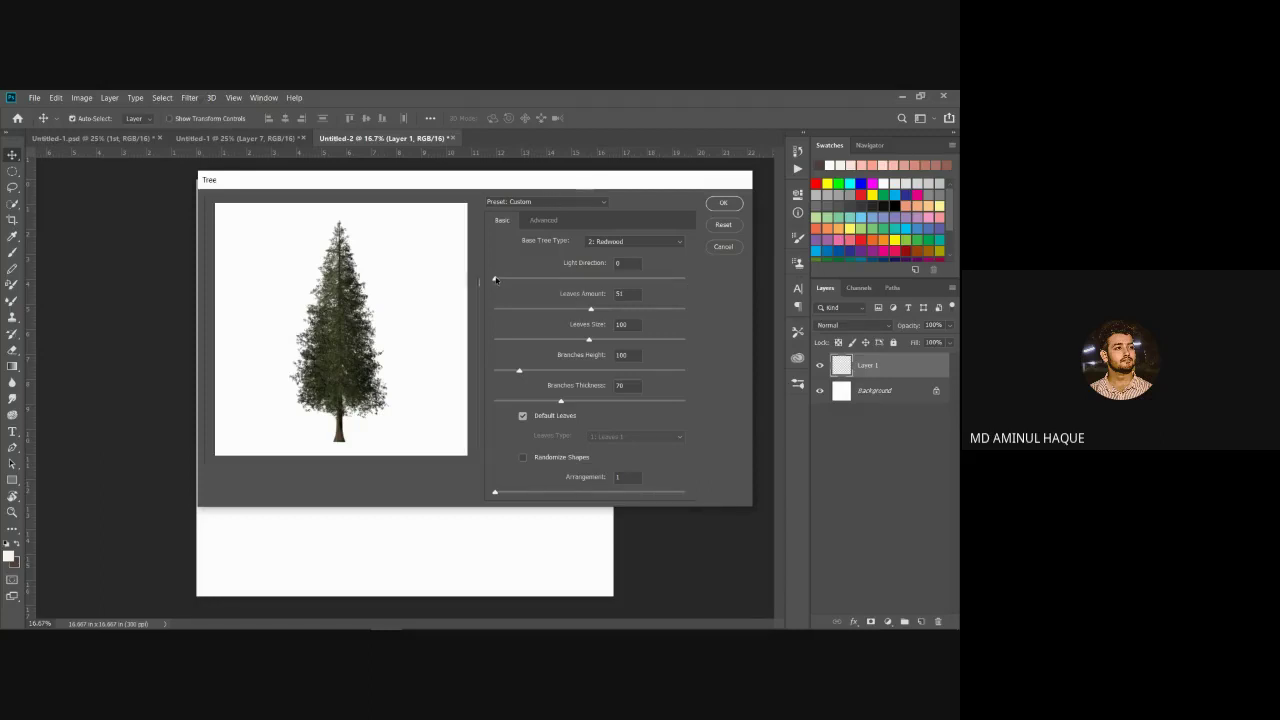
left_click_drag(495, 280, 692, 276)
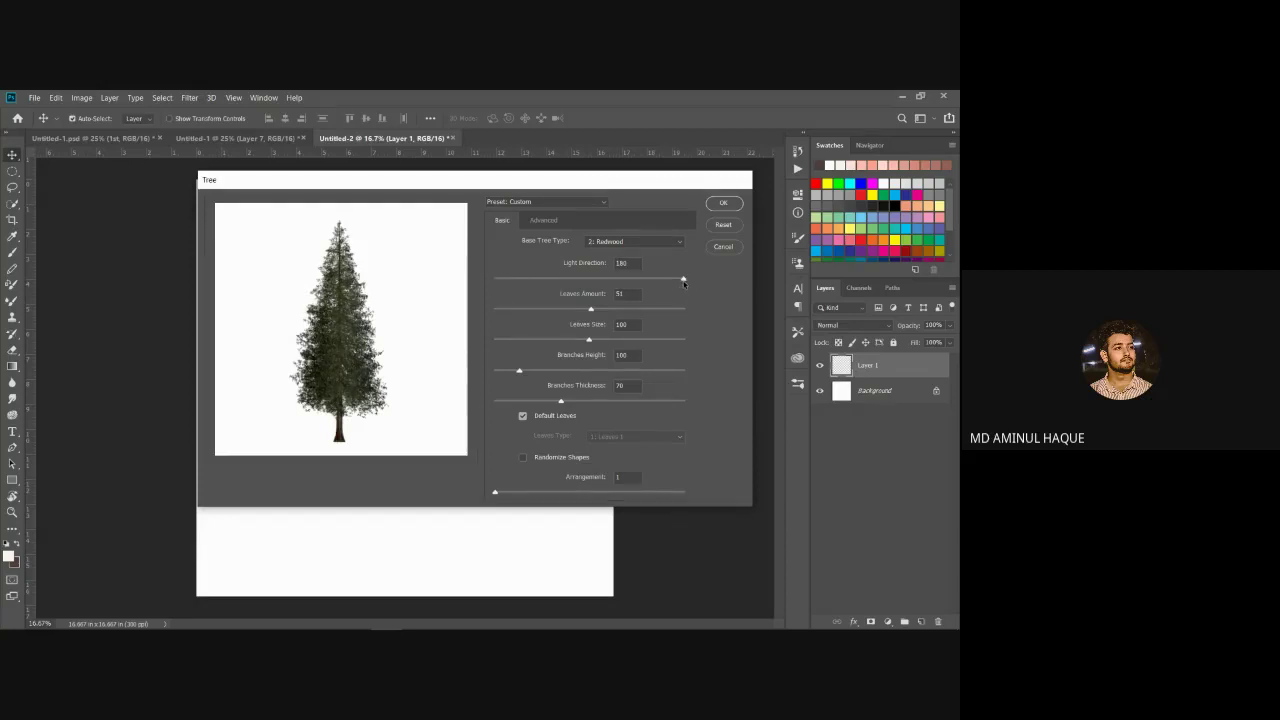
left_click_drag(683, 280, 548, 280)
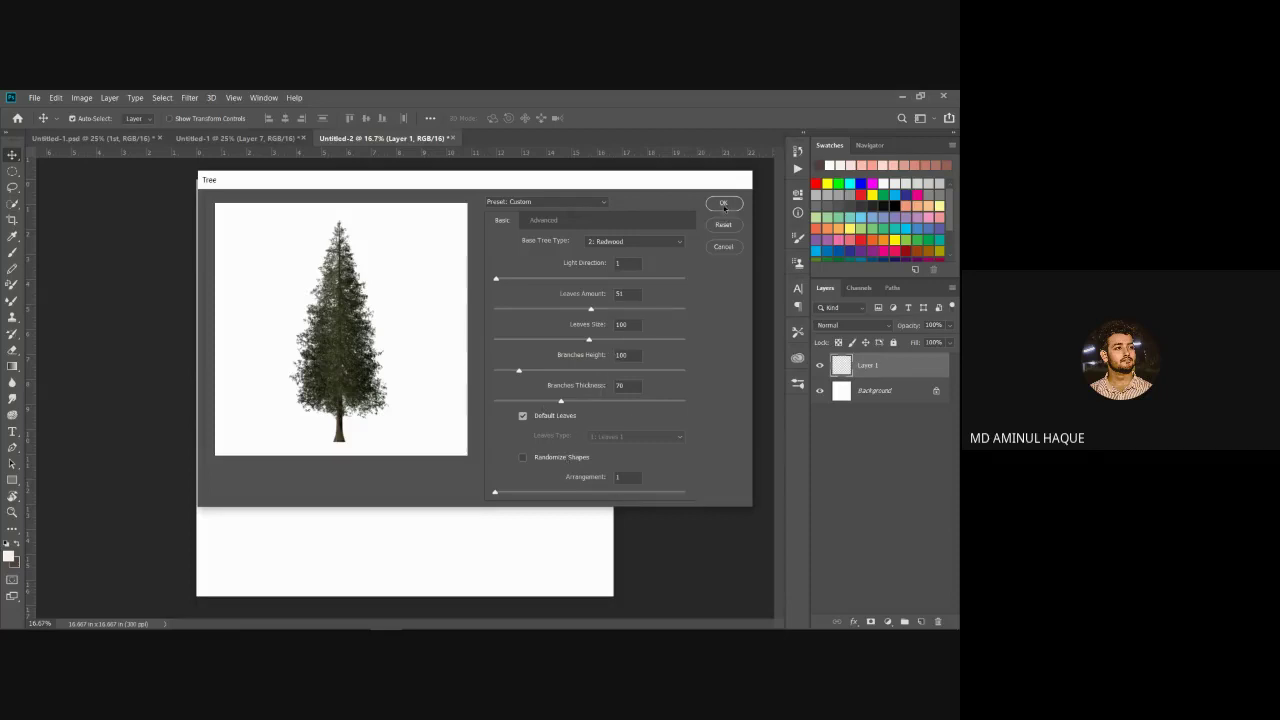
left_click(724, 204)
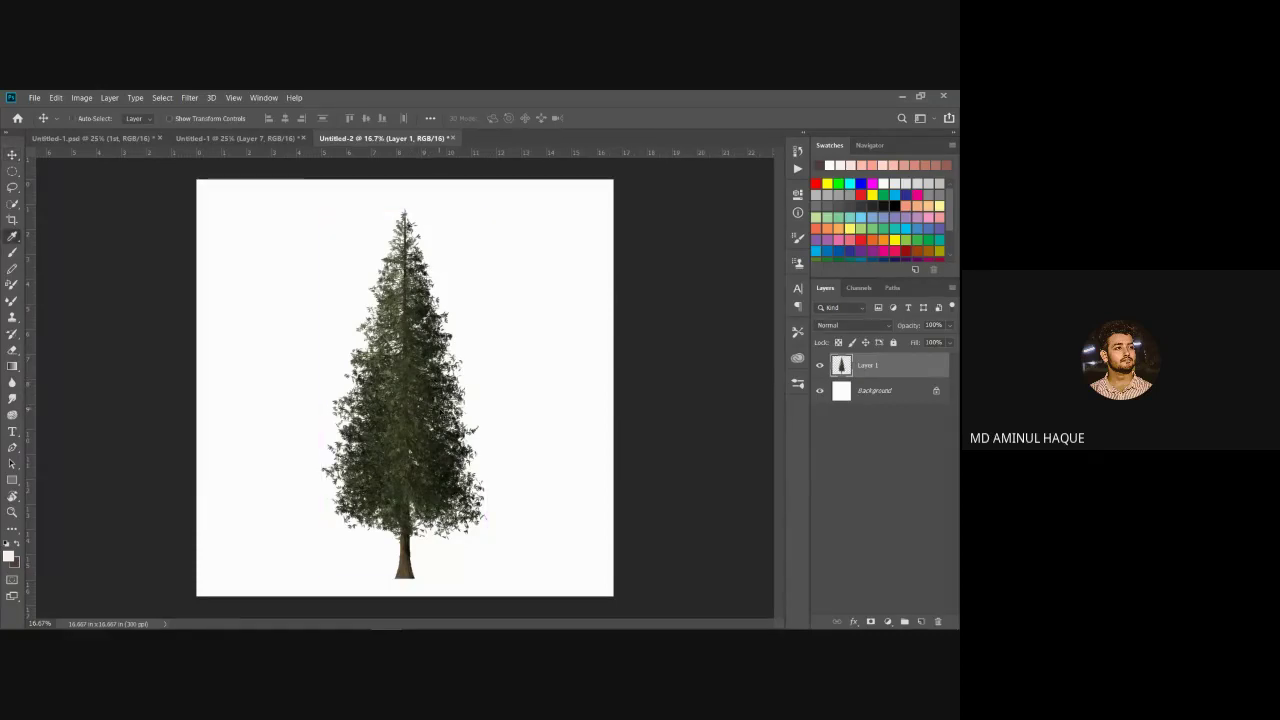
Step: Turn the rendered tree black by setting its Hue/Saturation lightness to -100
key("ctrl+u")
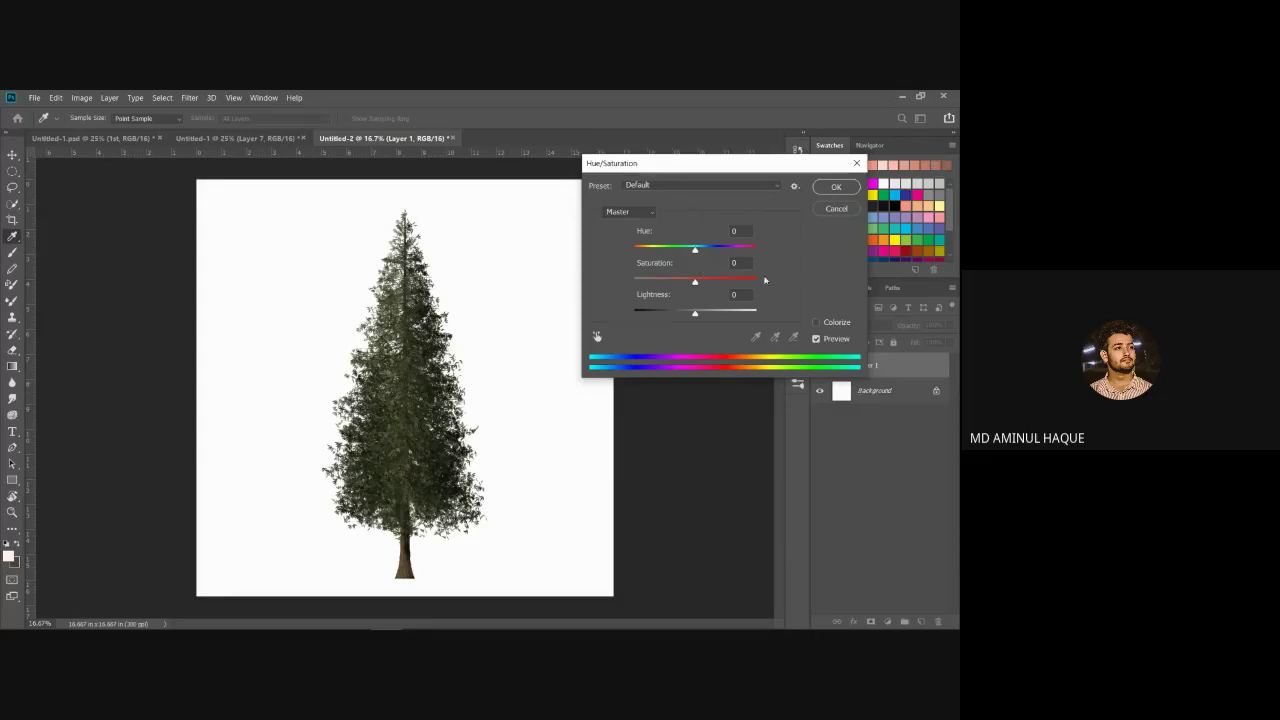
left_click(697, 318)
type("-100")
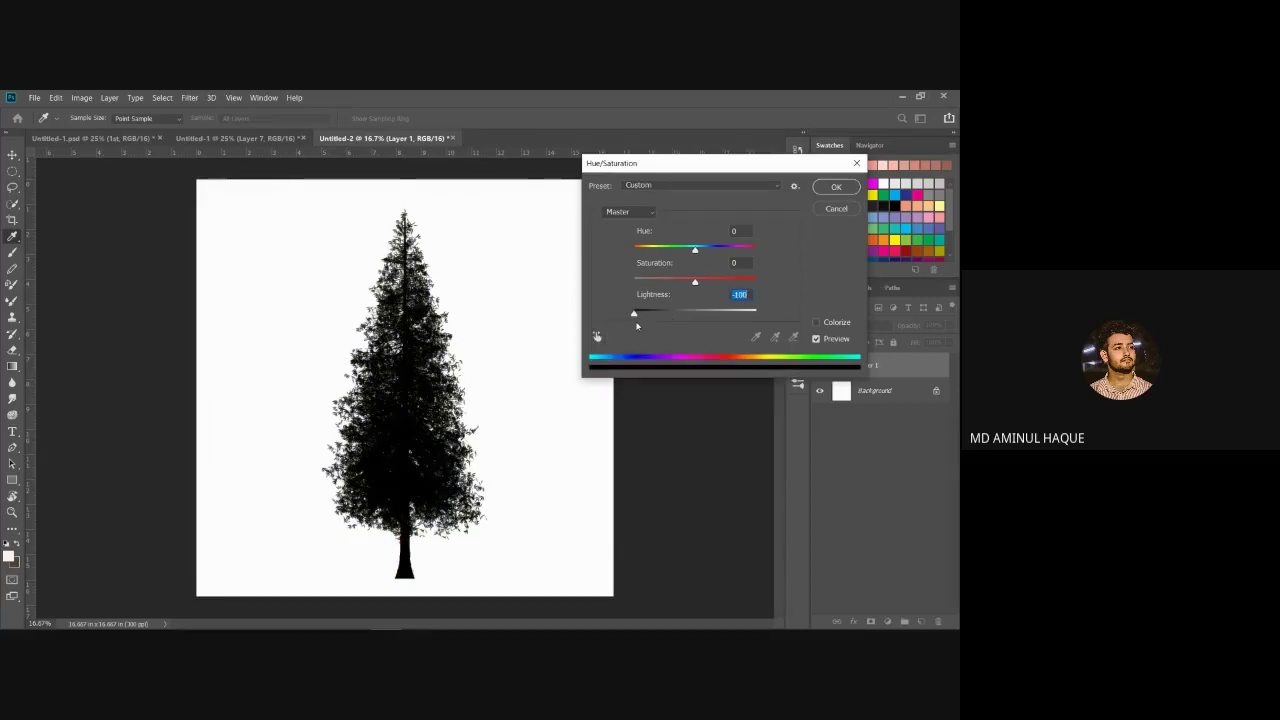
left_click(837, 189)
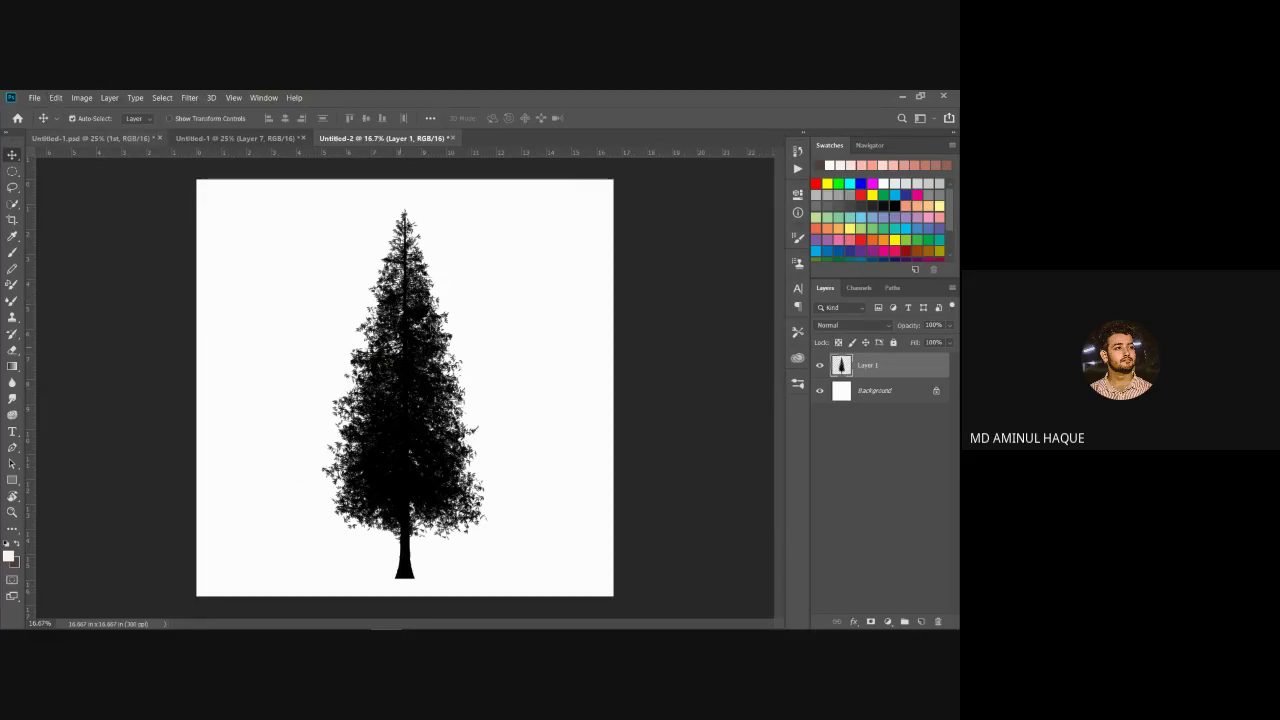
Step: Define the black tree as a brush preset named "tree 2"
left_click(56, 98)
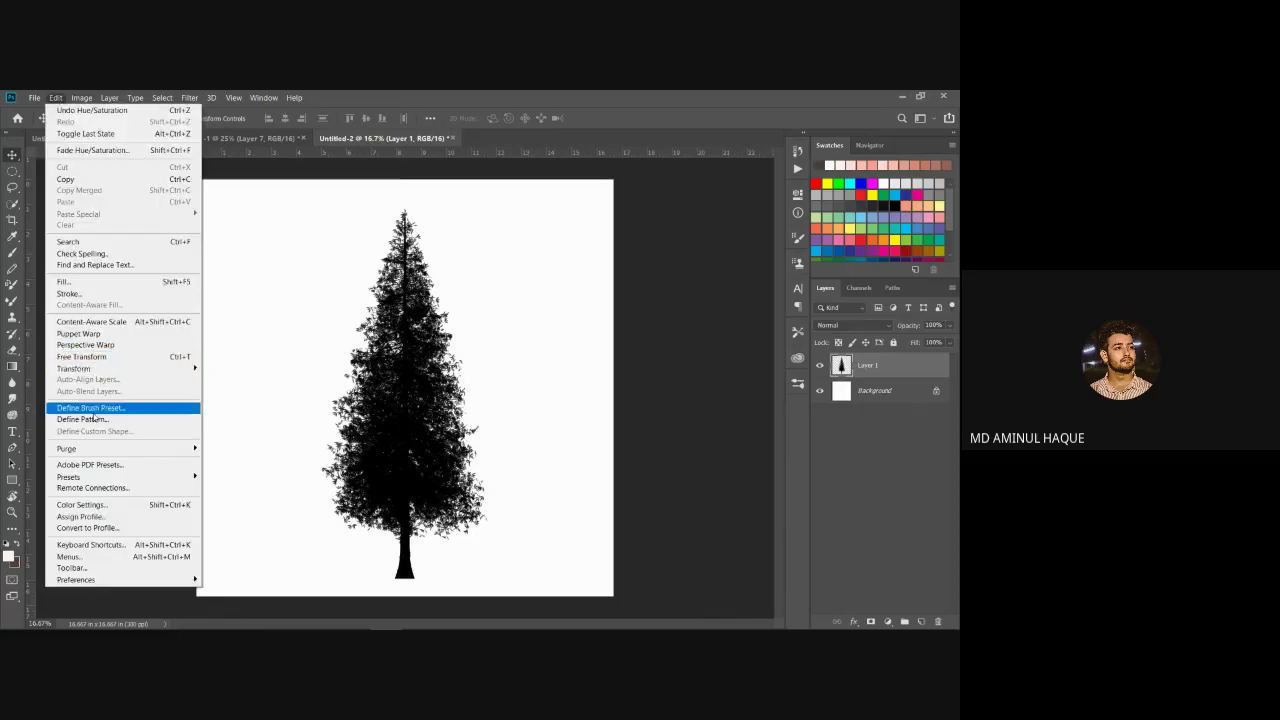
left_click(107, 410)
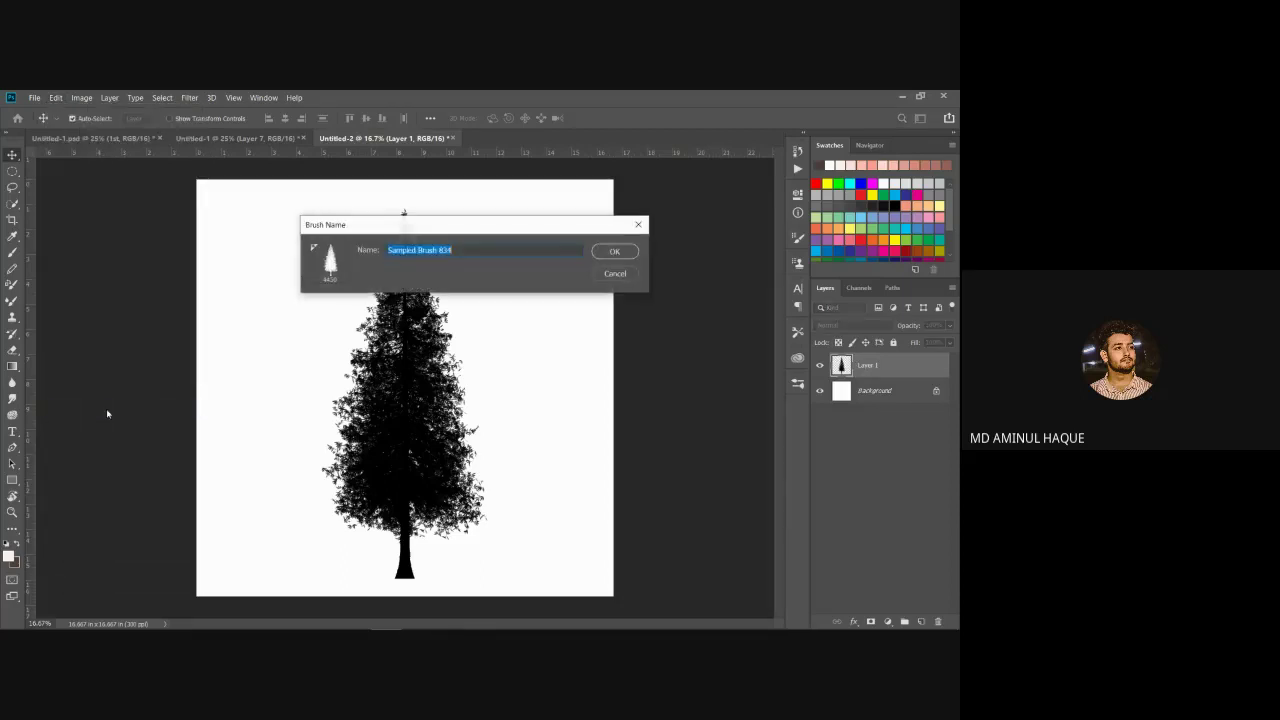
left_click_drag(461, 249, 389, 247)
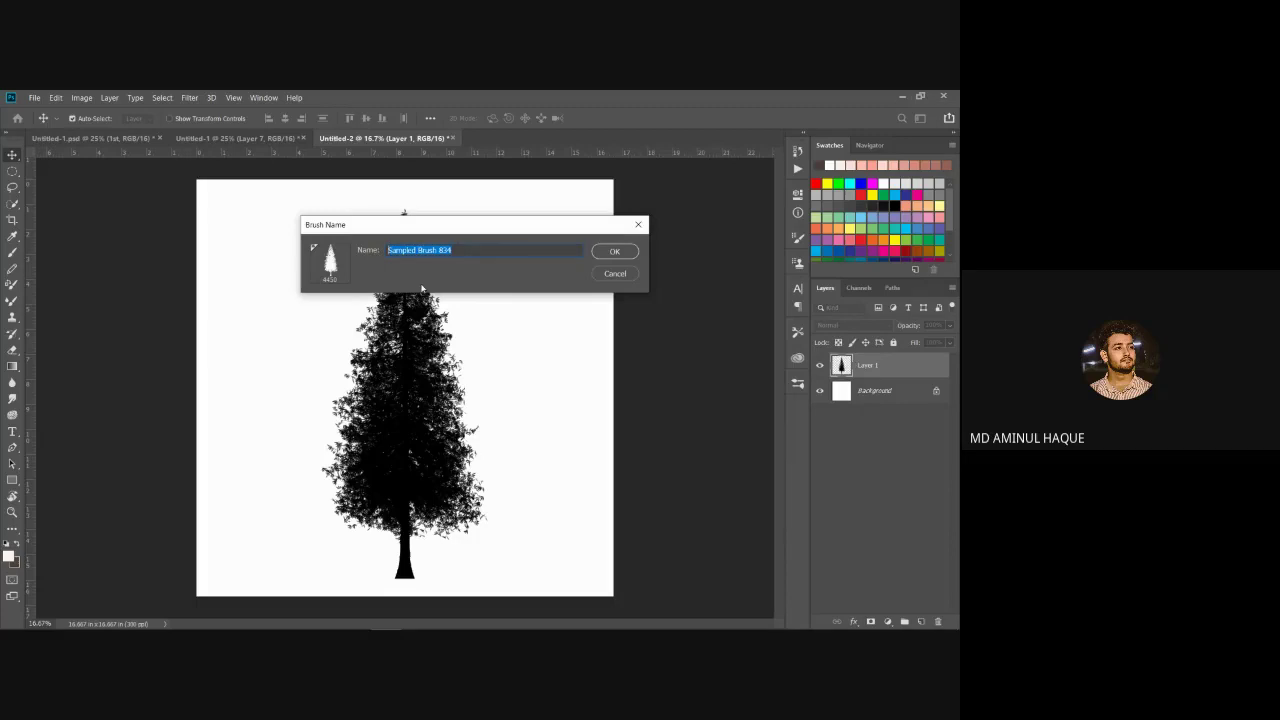
type("T")
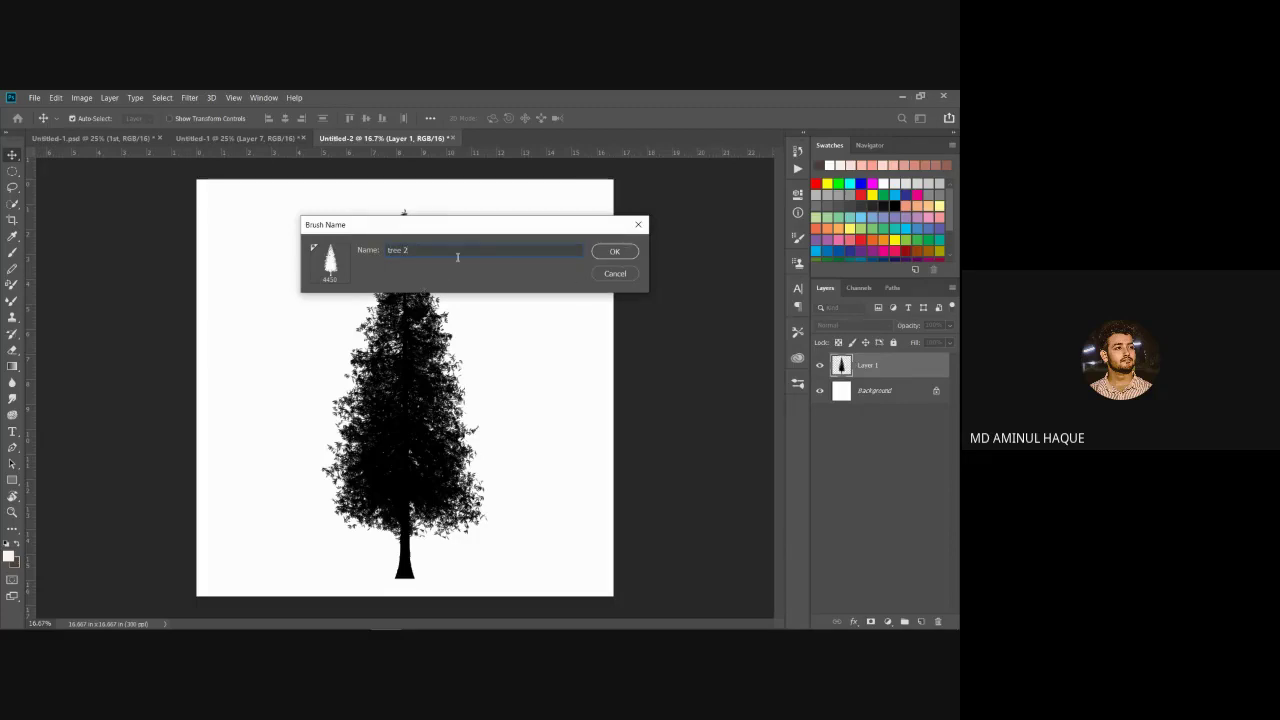
left_click(614, 251)
Step: Activate the Brush tool, return to the landscape document Untitled-1, and set the foreground colour to the cliff's dark brown (3e2723)
key("b")
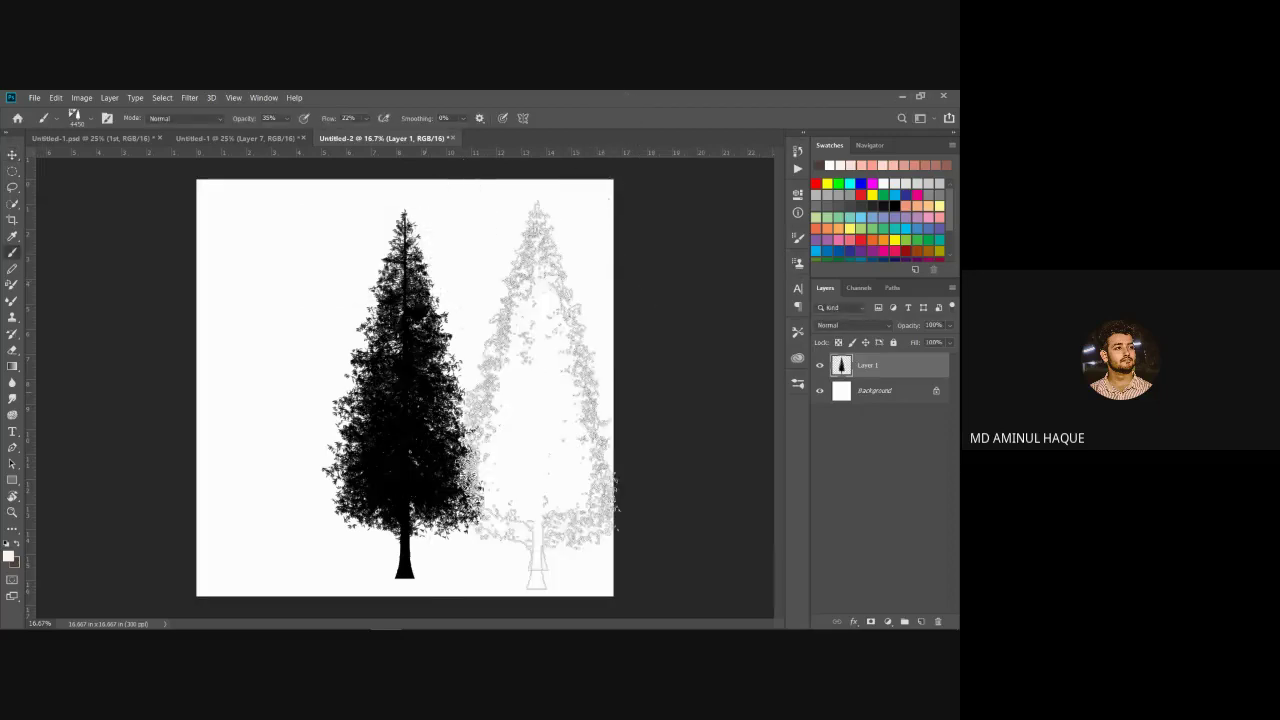
left_click(236, 138)
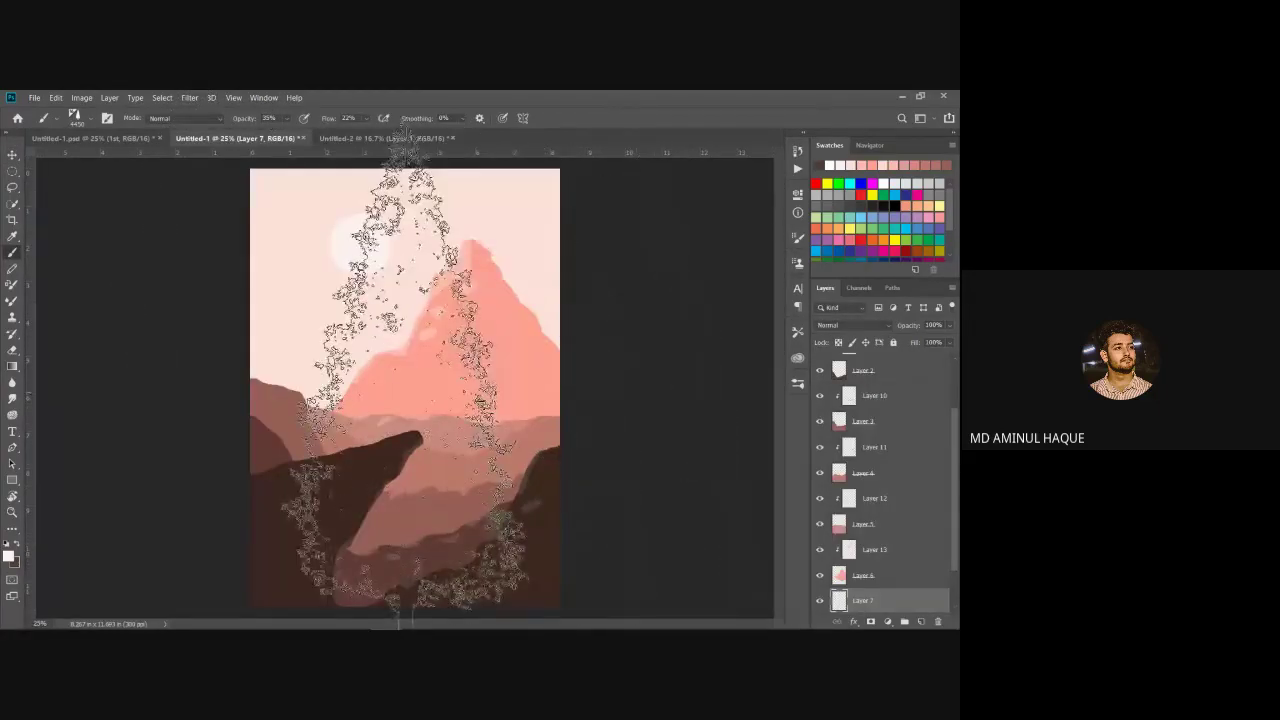
left_click(9, 555)
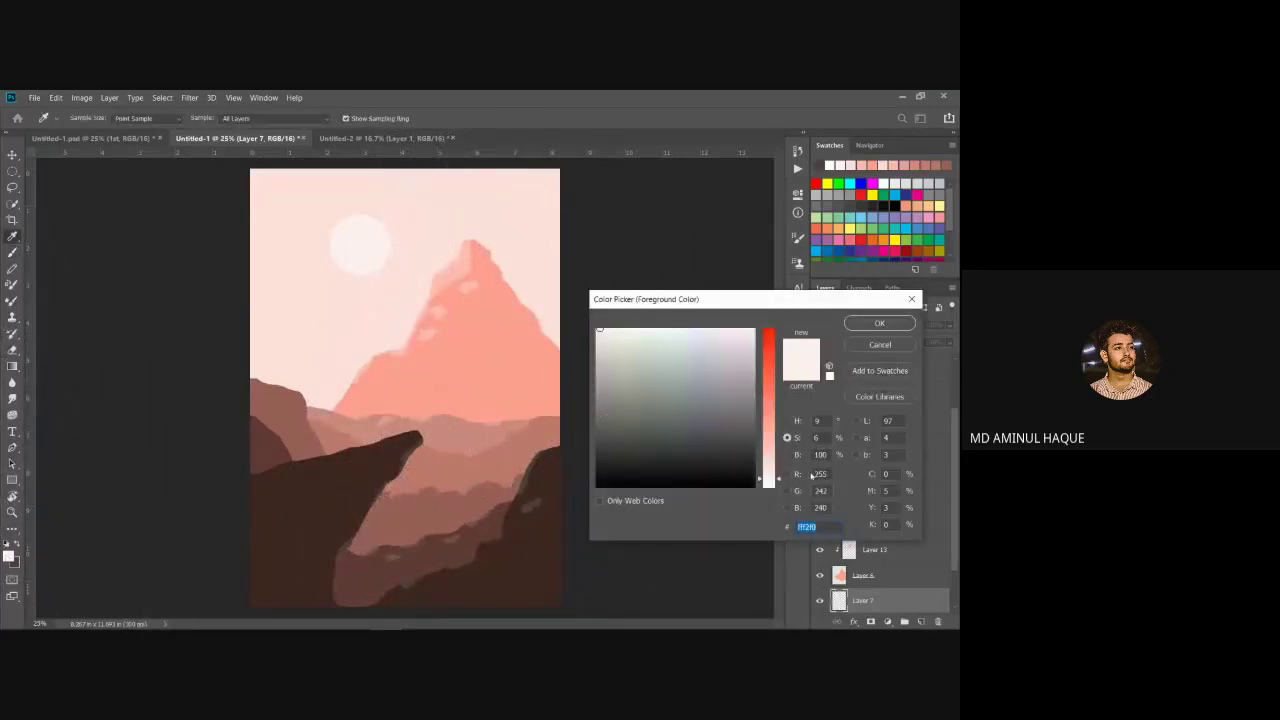
left_click(787, 454)
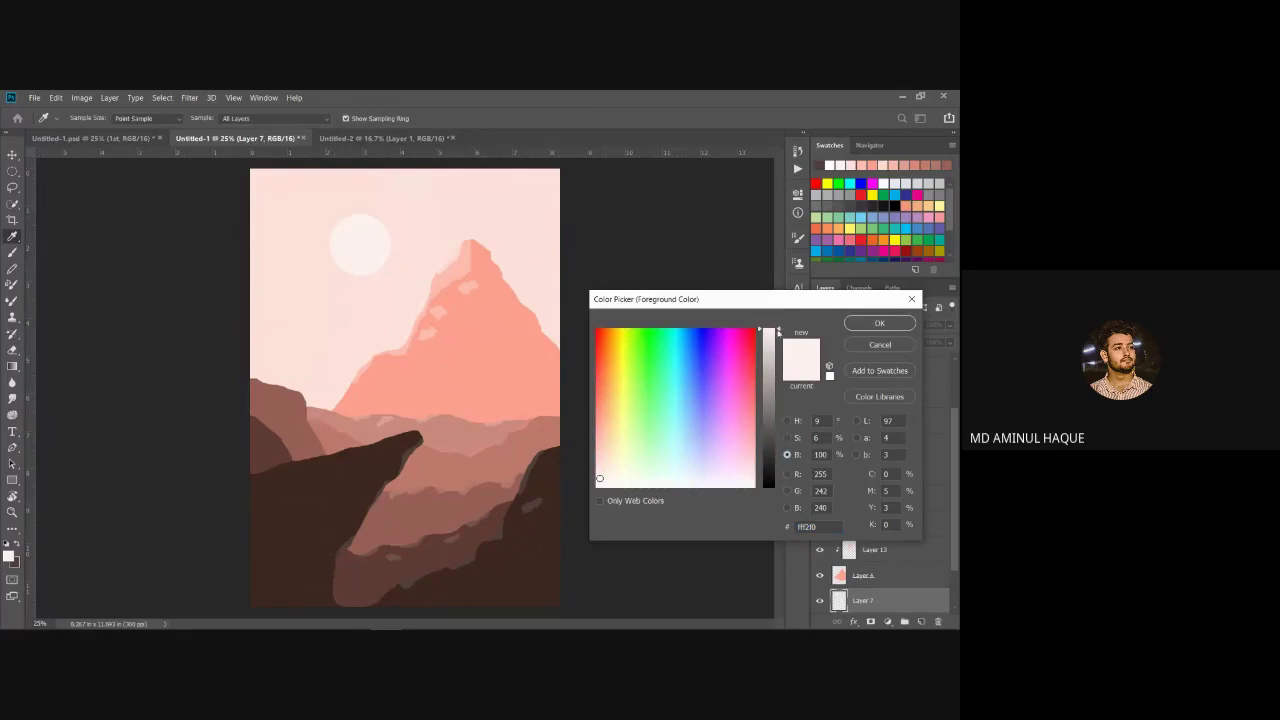
left_click_drag(778, 330, 770, 371)
left_click(787, 421)
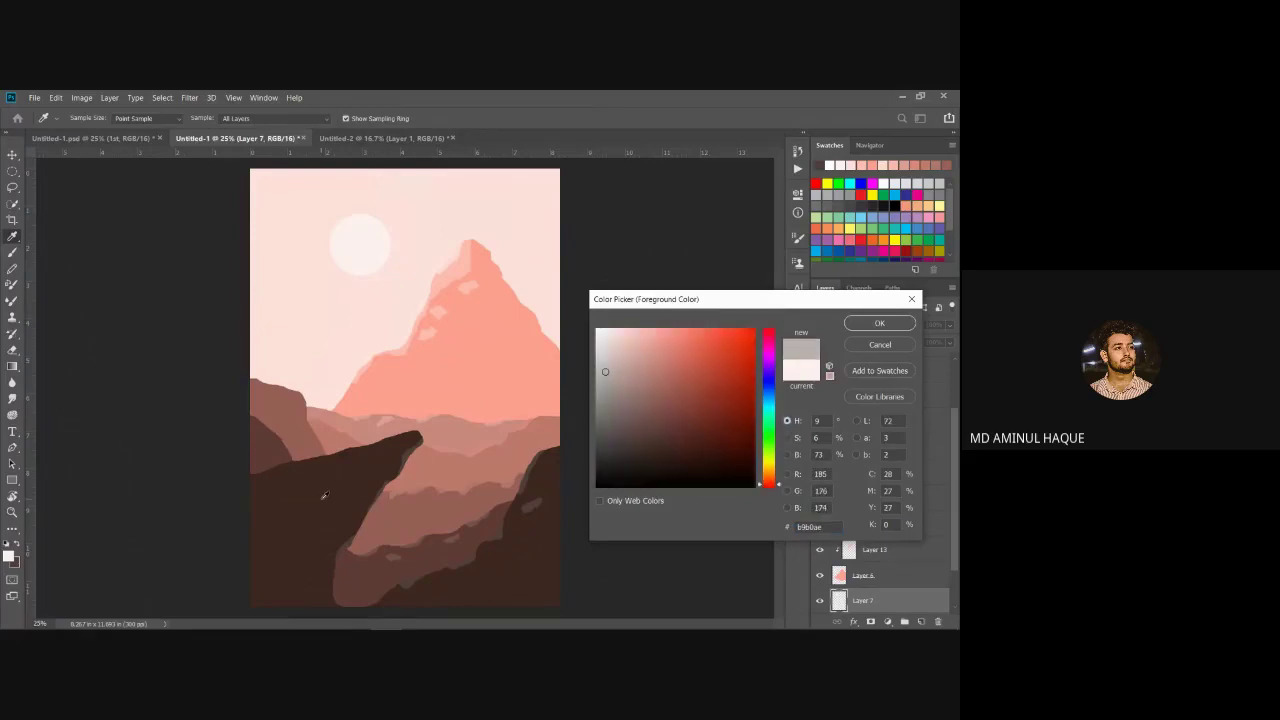
left_click(323, 495)
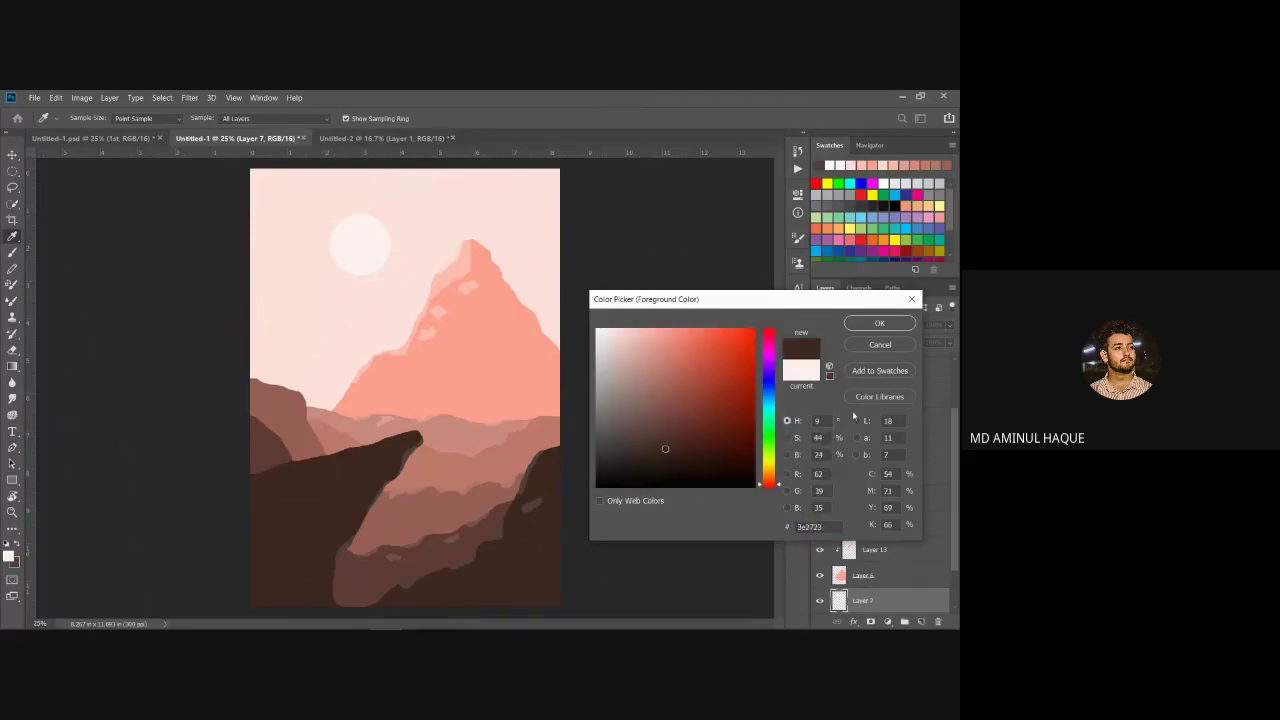
left_click(881, 323)
Step: Try painting with the dark brown tree brush on the sky layer, and undo the strokes
key("b")
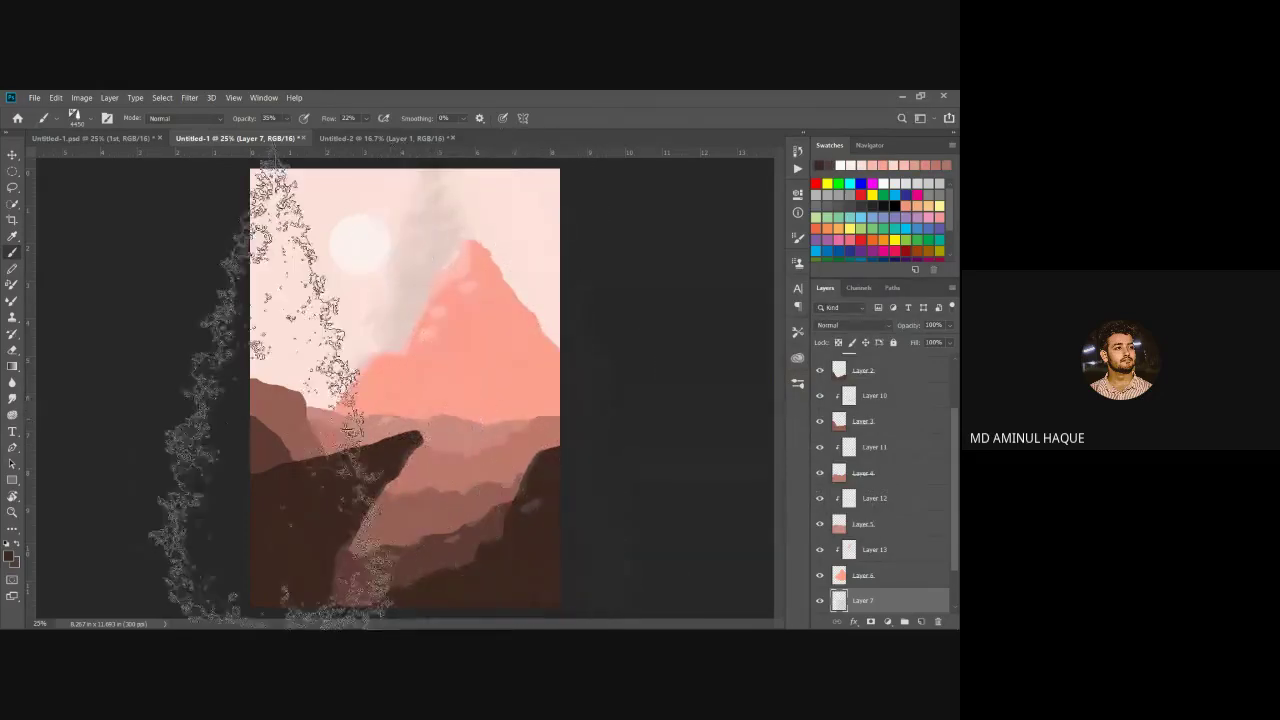
left_click(379, 386)
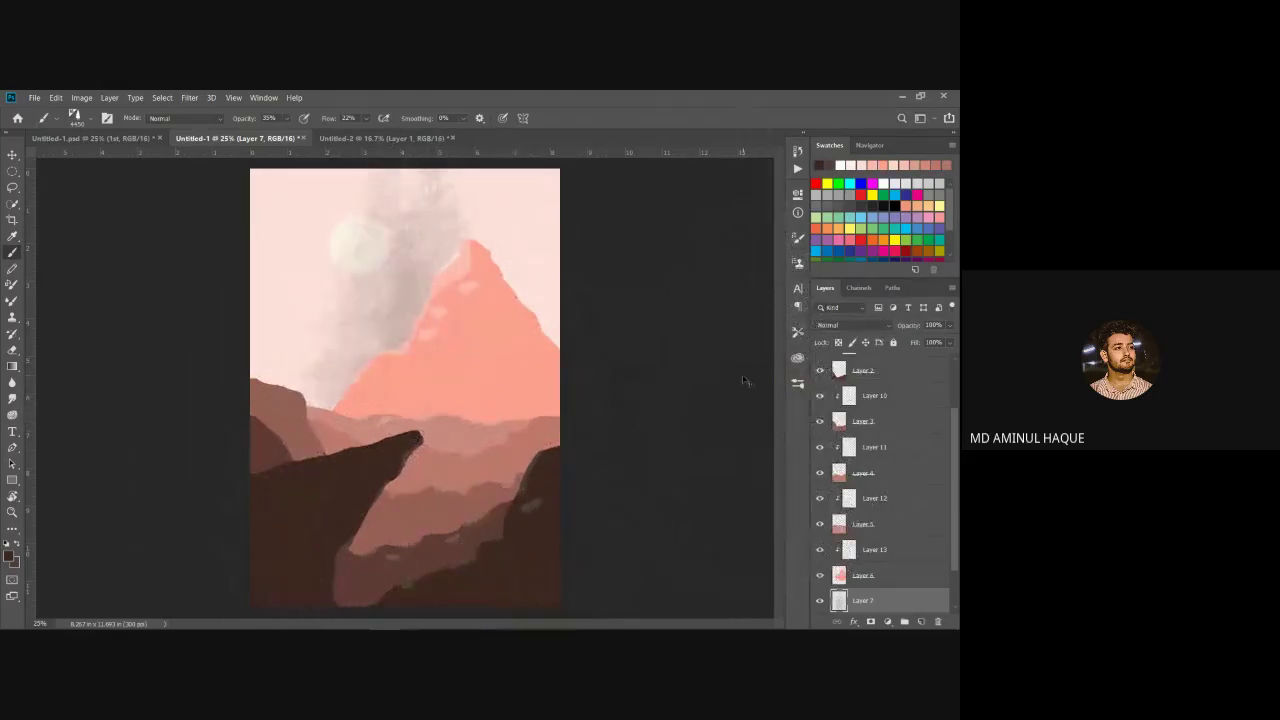
key("ctrl+z")
key("ctrl+z")
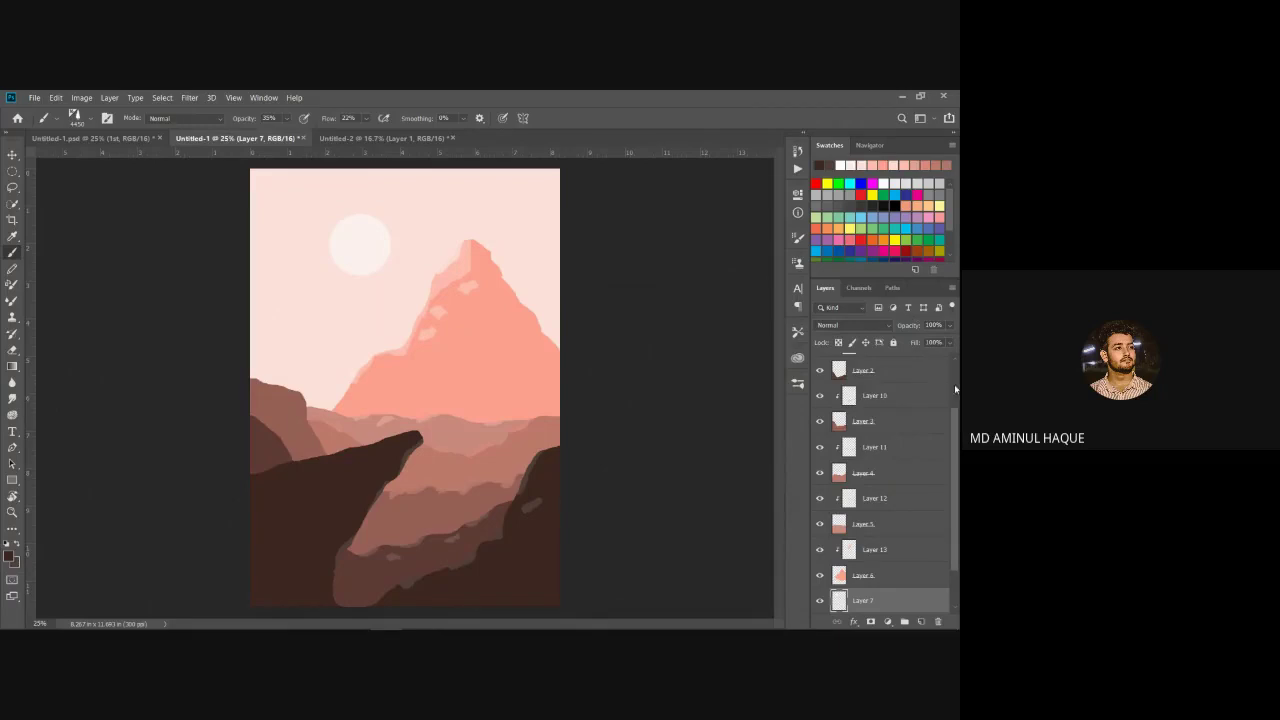
scroll(956, 473, "up", 2)
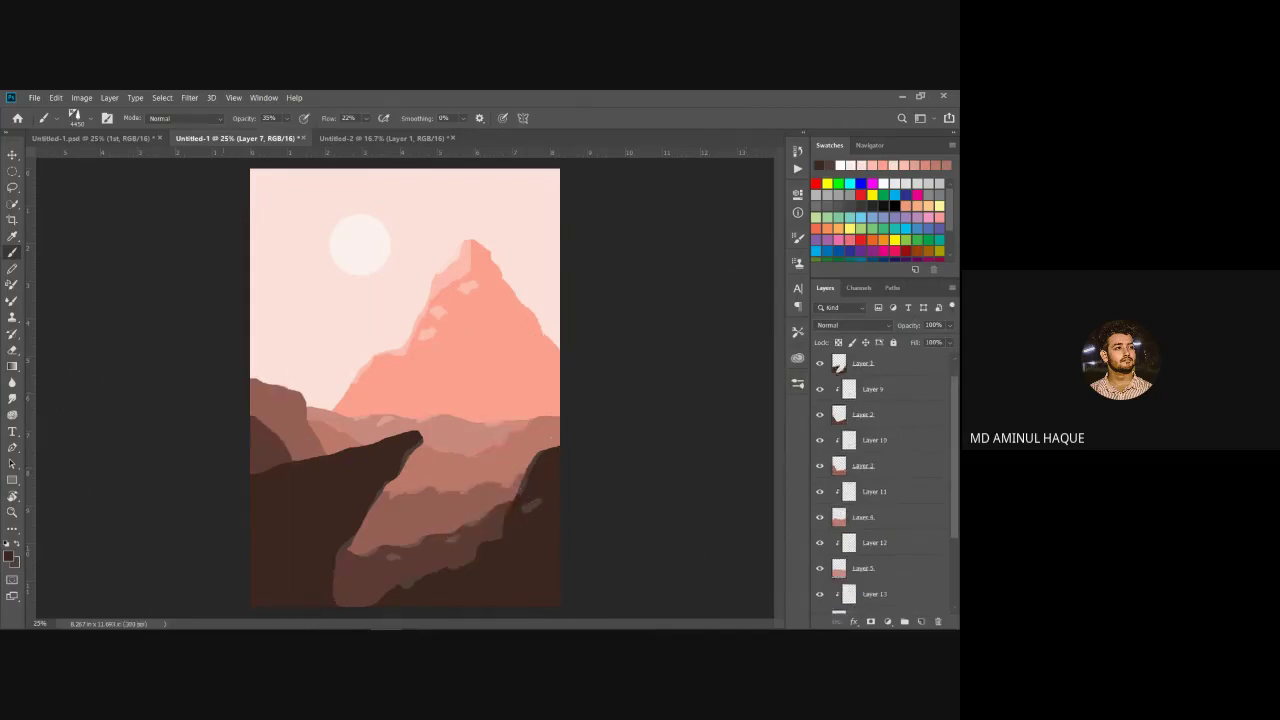
Step: Add a new empty layer at the top of the landscape's layer stack, above the highlights layer clipped to the dark cliff
scroll(886, 395, "up", 1)
left_click(897, 389)
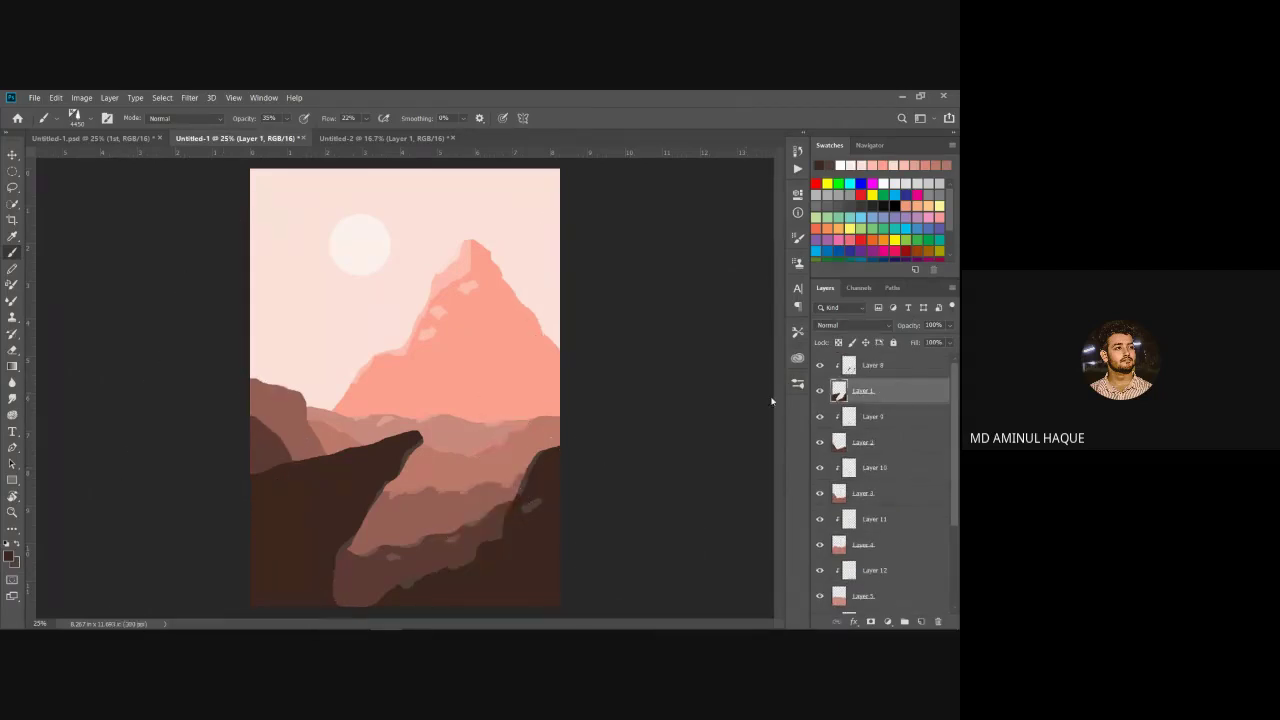
left_click(905, 364)
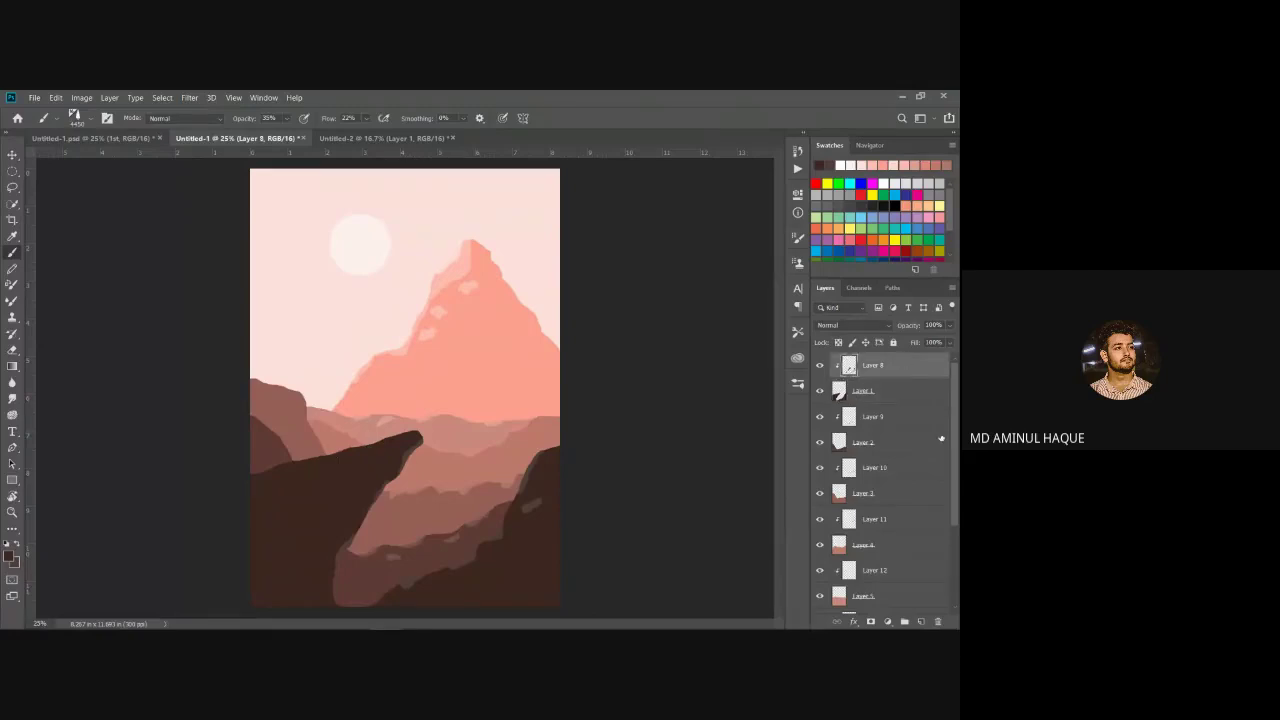
left_click(923, 621)
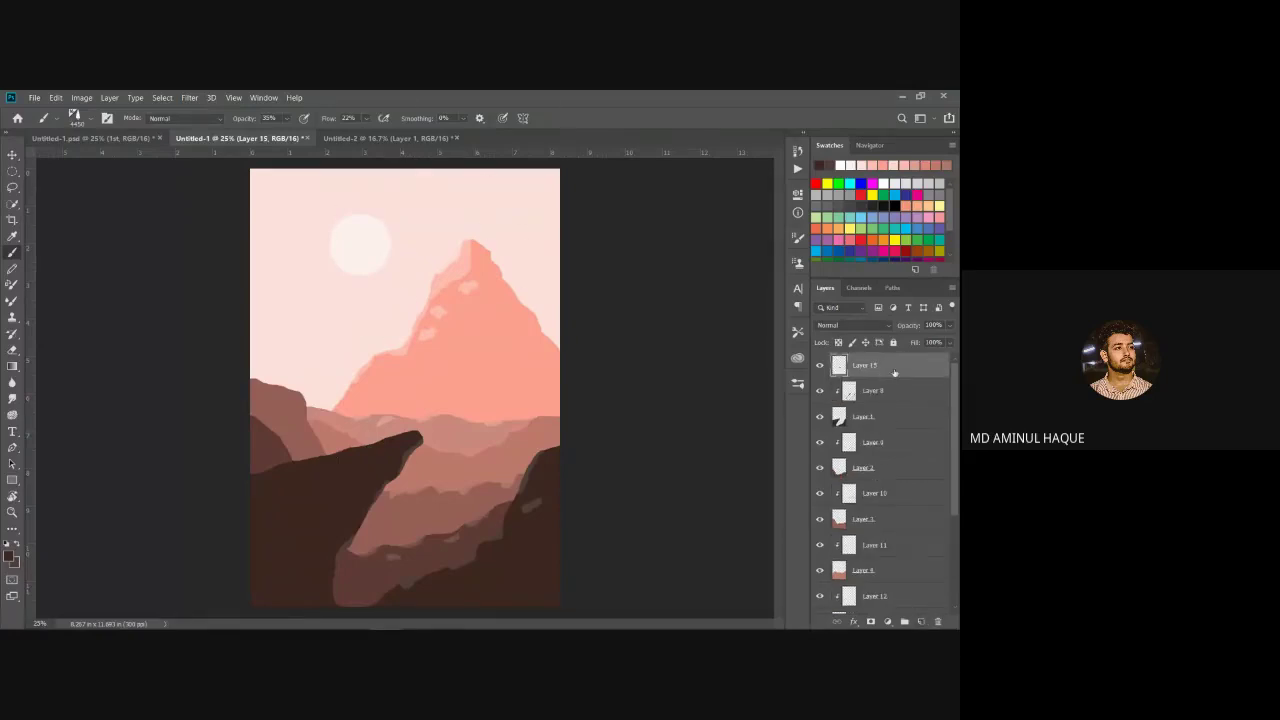
Step: Switch to the tree document Untitled-2 and stamp faint trees on both sides of the black tree with the tree brush
left_click(383, 138)
left_click_drag(419, 258, 485, 208)
left_click(532, 345)
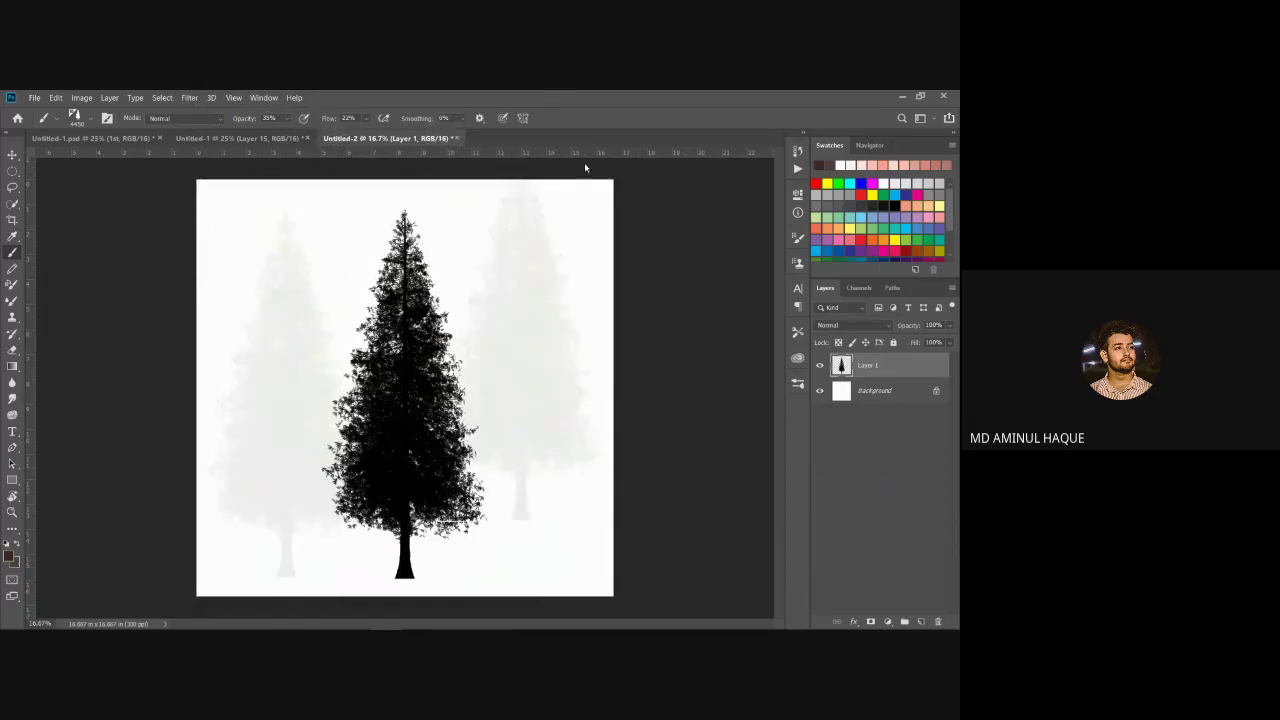
left_click(902, 96)
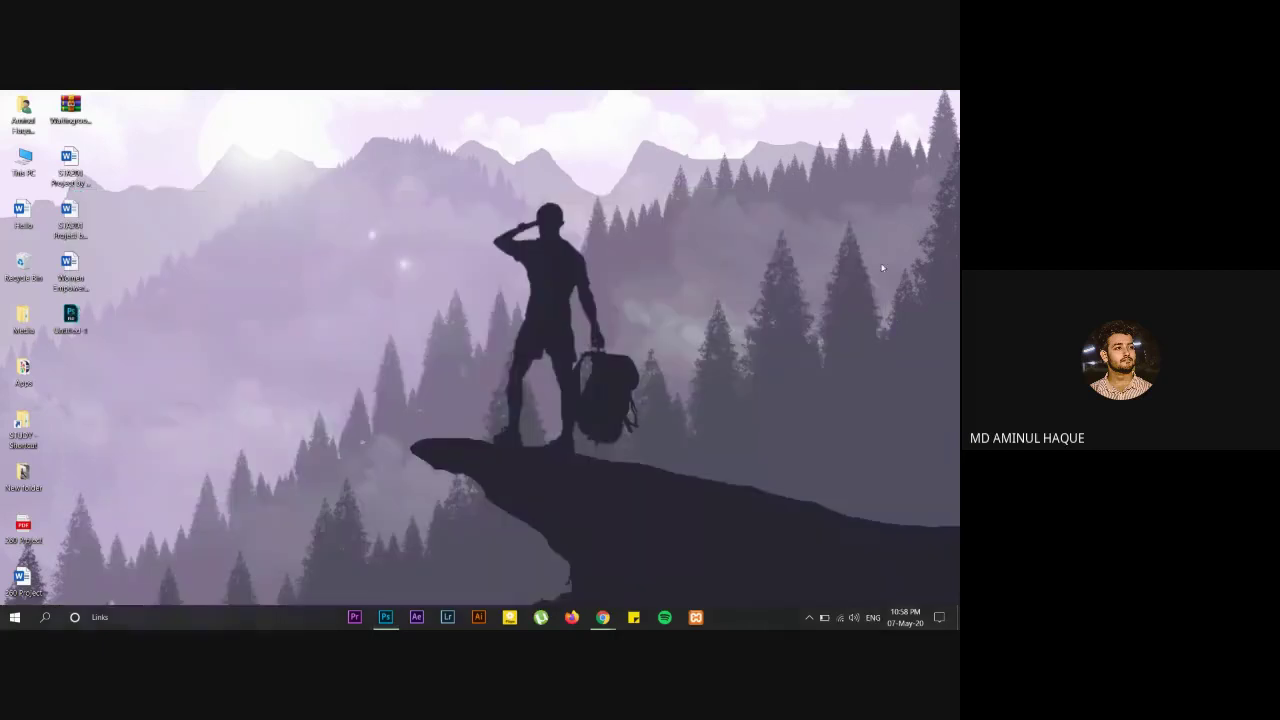
mouse_move(604, 621)
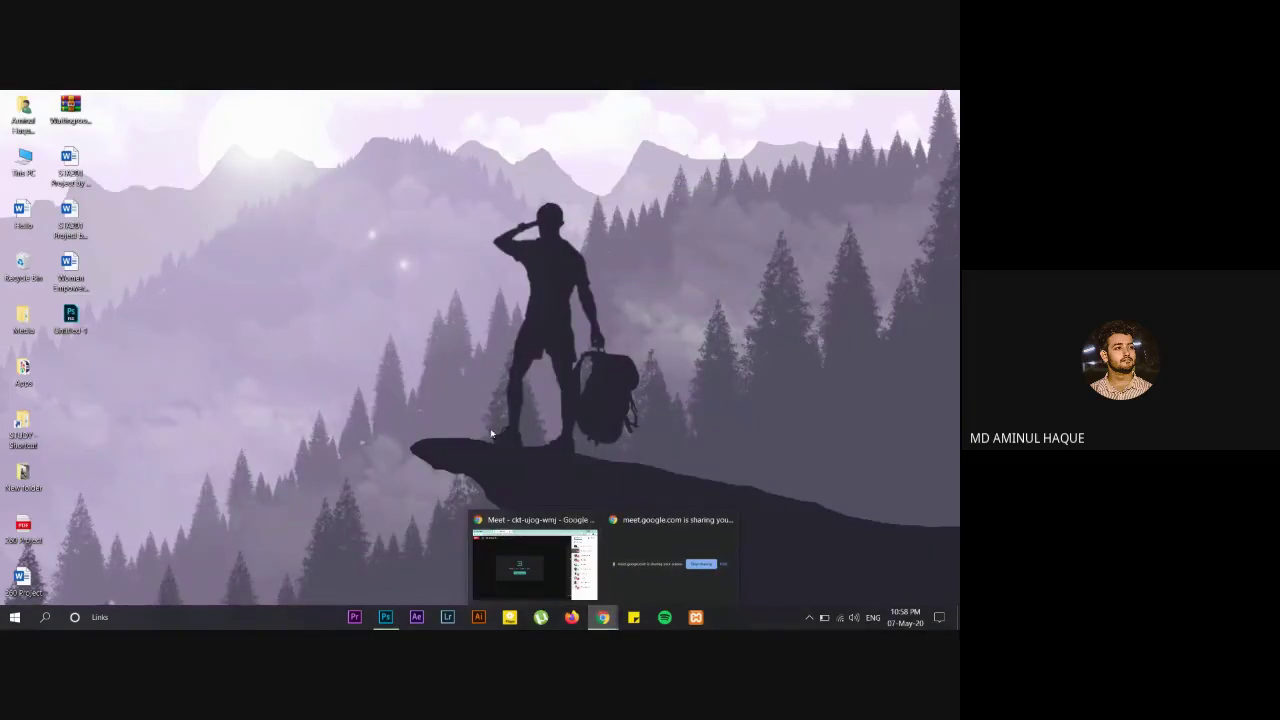
left_click(386, 618)
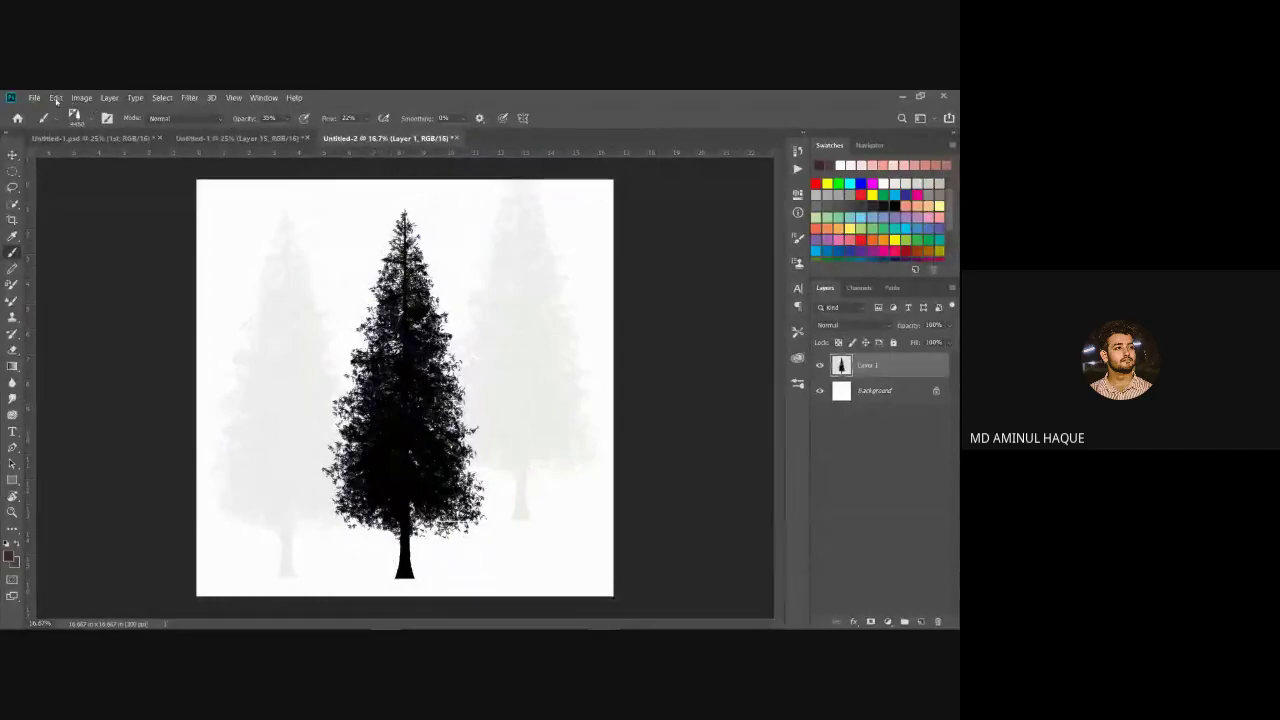
left_click(56, 97)
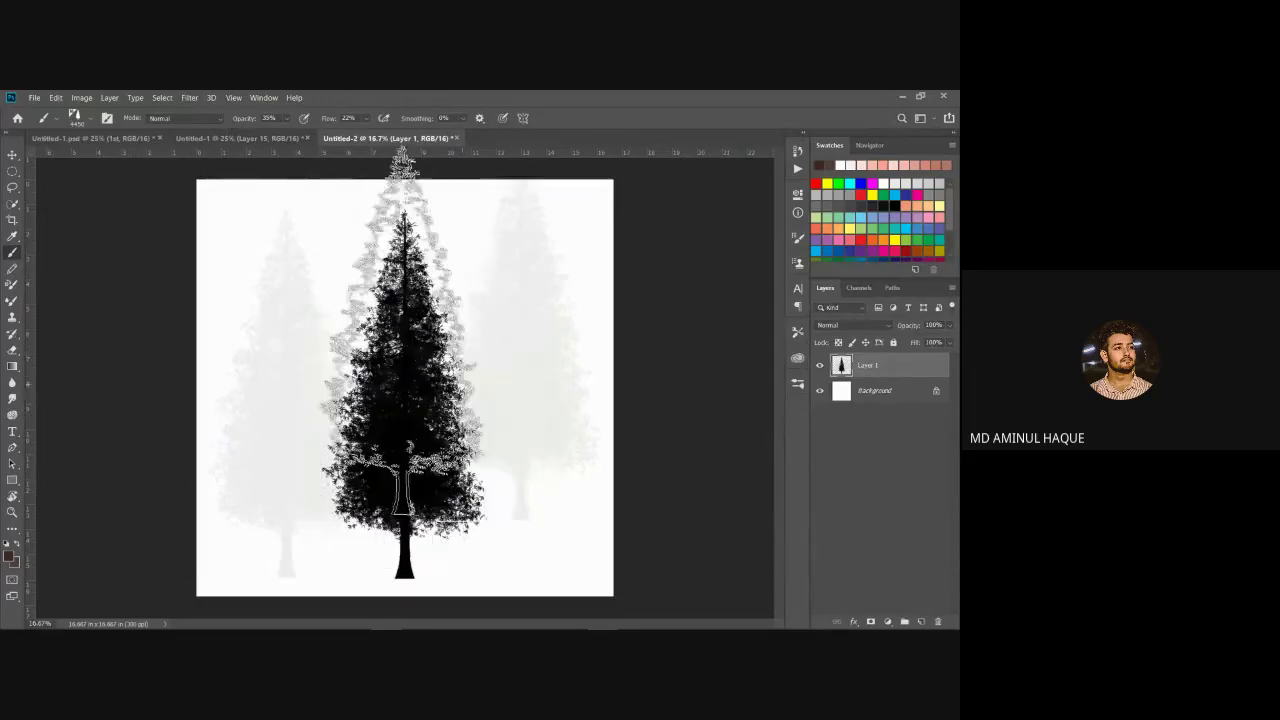
left_click(56, 98)
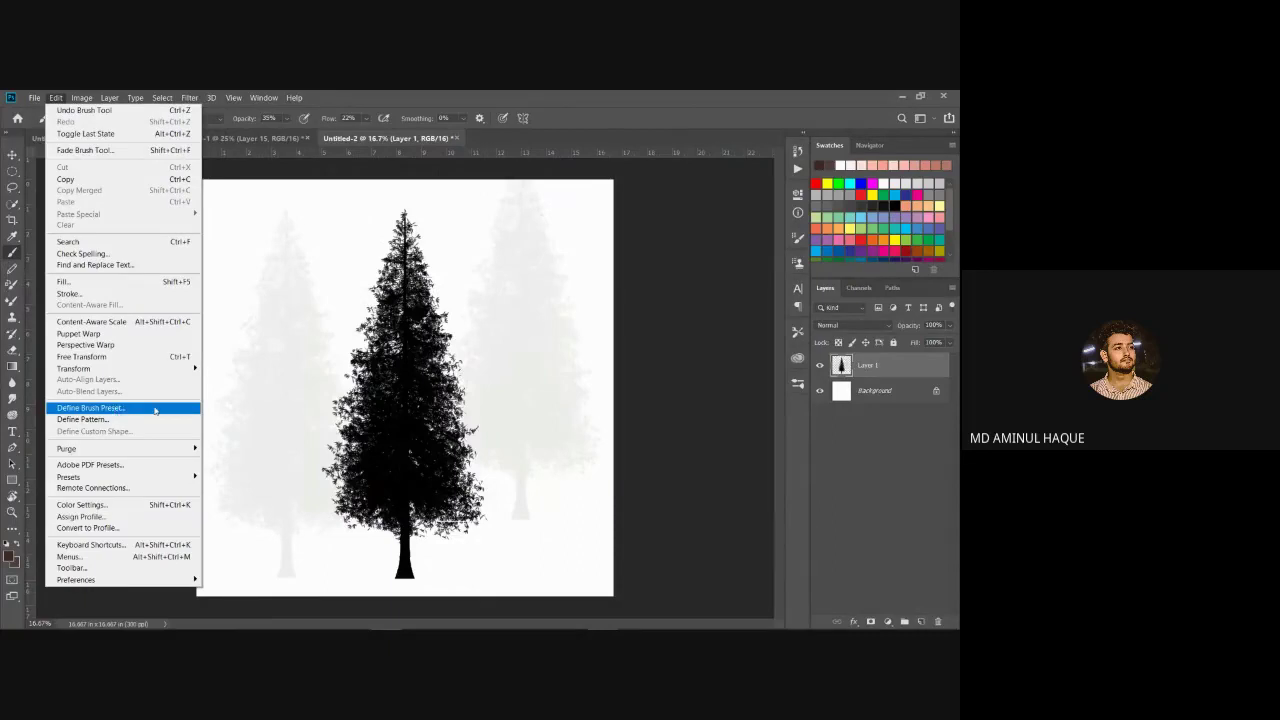
left_click(406, 409)
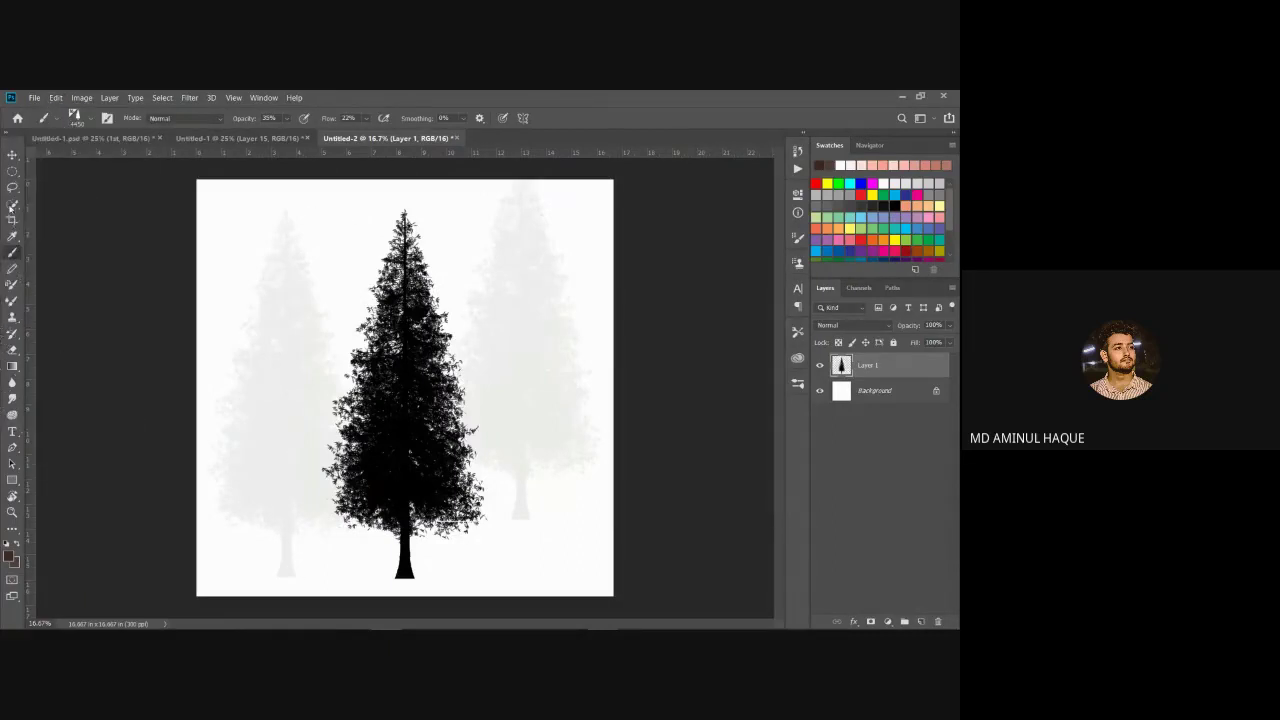
Step: Look through the list of available brush presets, including the saved tree brush and the round and flat brushes
left_click(107, 118)
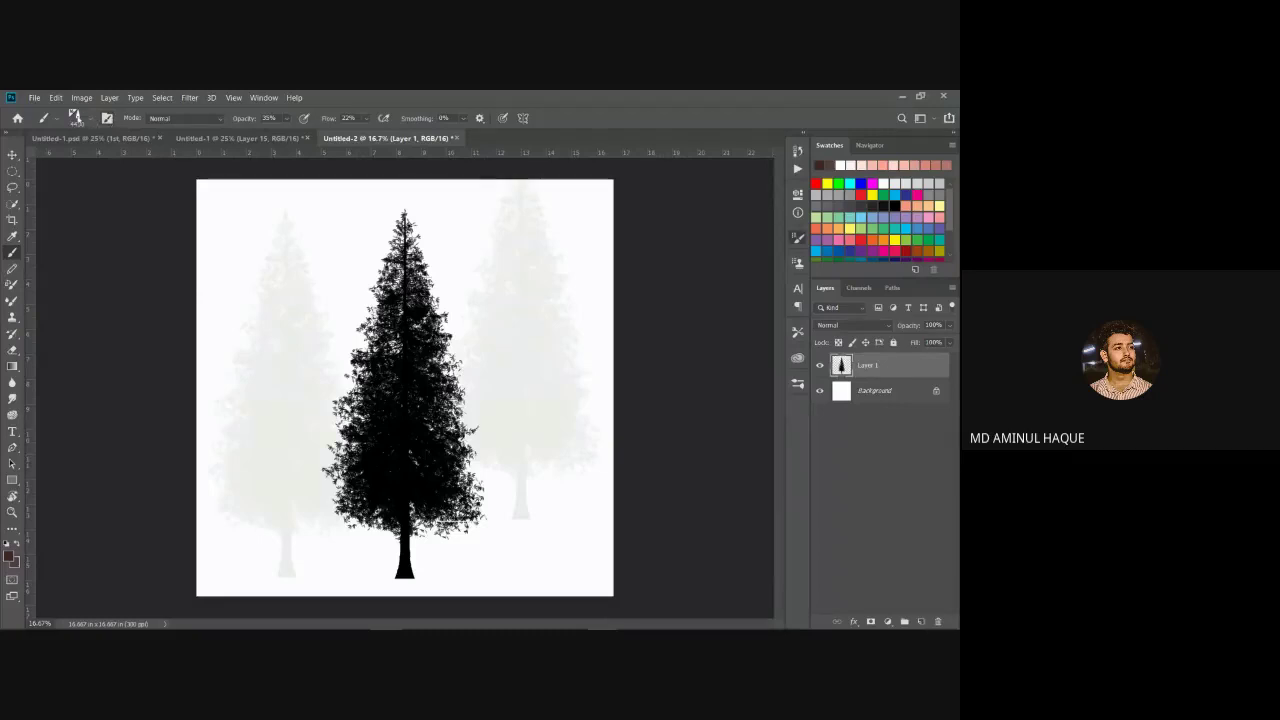
left_click(594, 255)
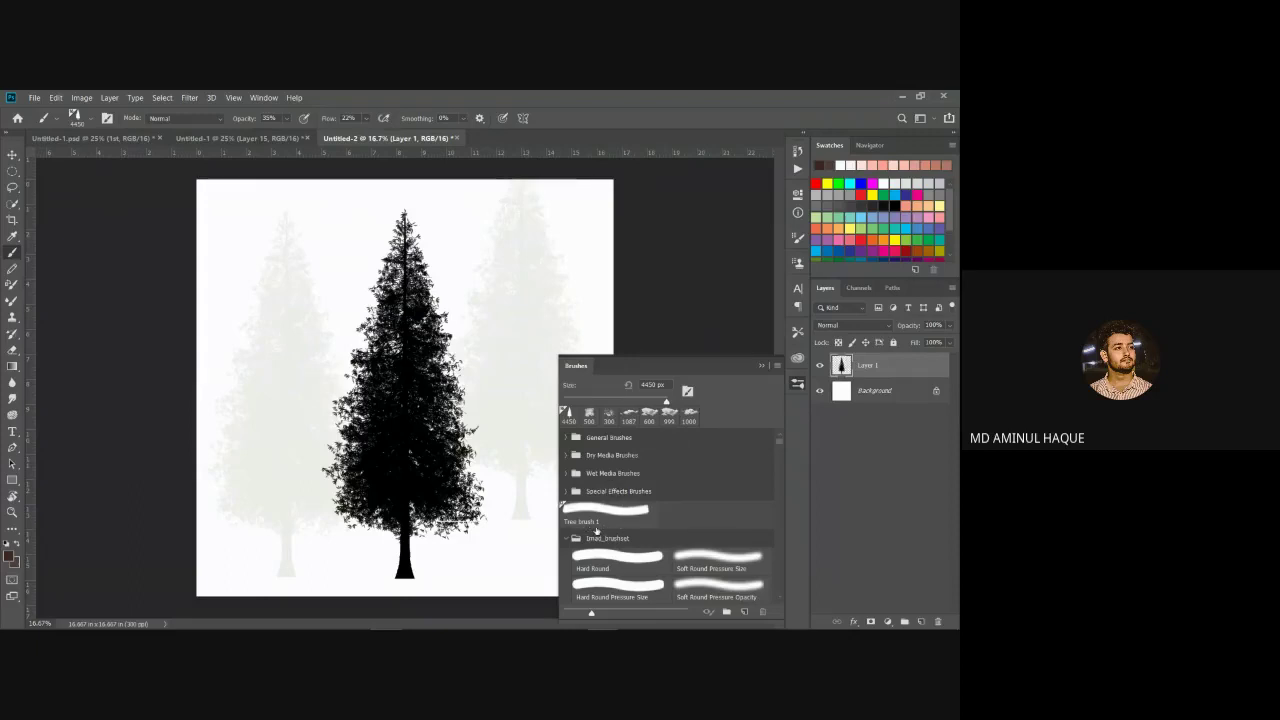
scroll(781, 446, "down", 10)
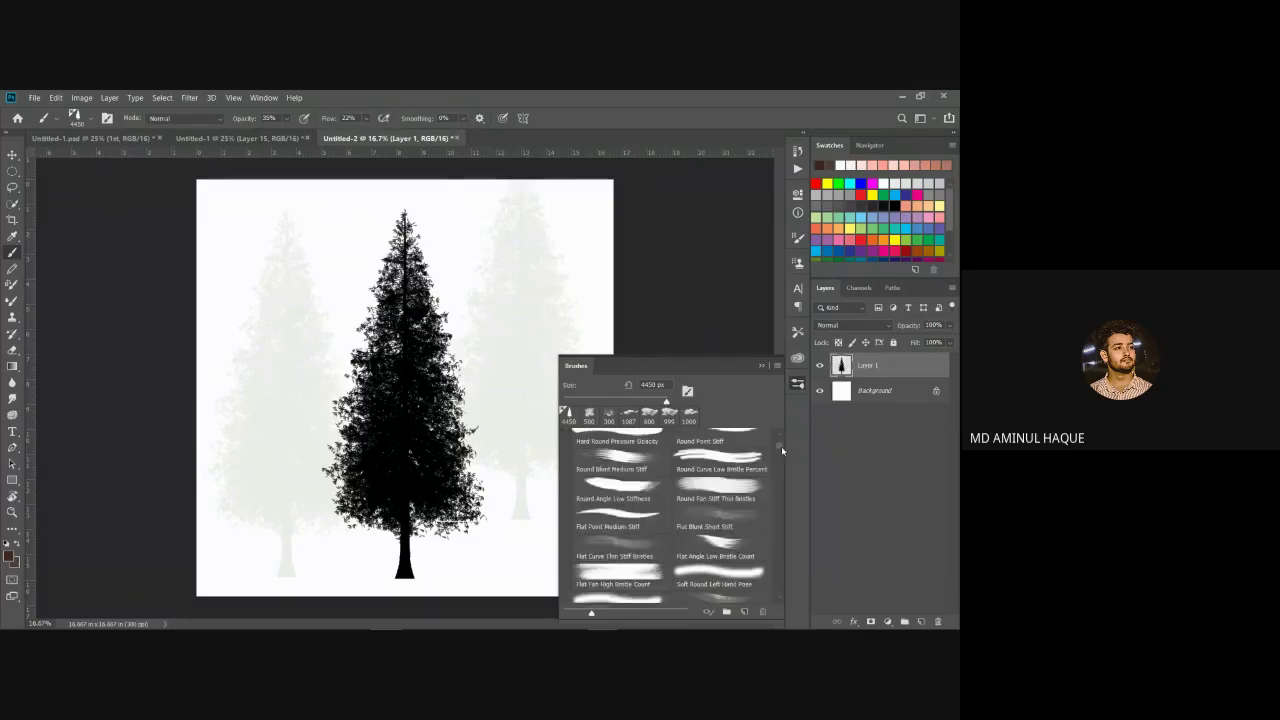
left_click(760, 364)
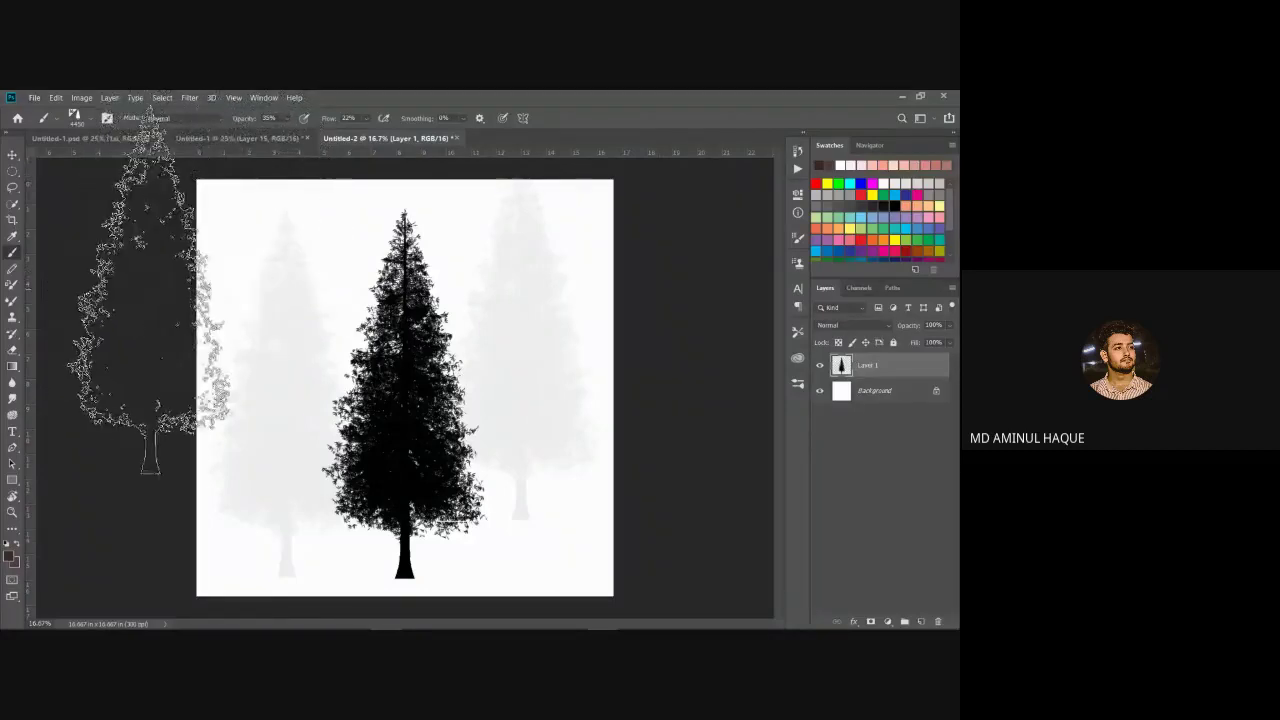
Step: Switch to the Untitled-1 mountain landscape document and activate the Brush tool for painting on Layer 15
key("v")
left_click(265, 139)
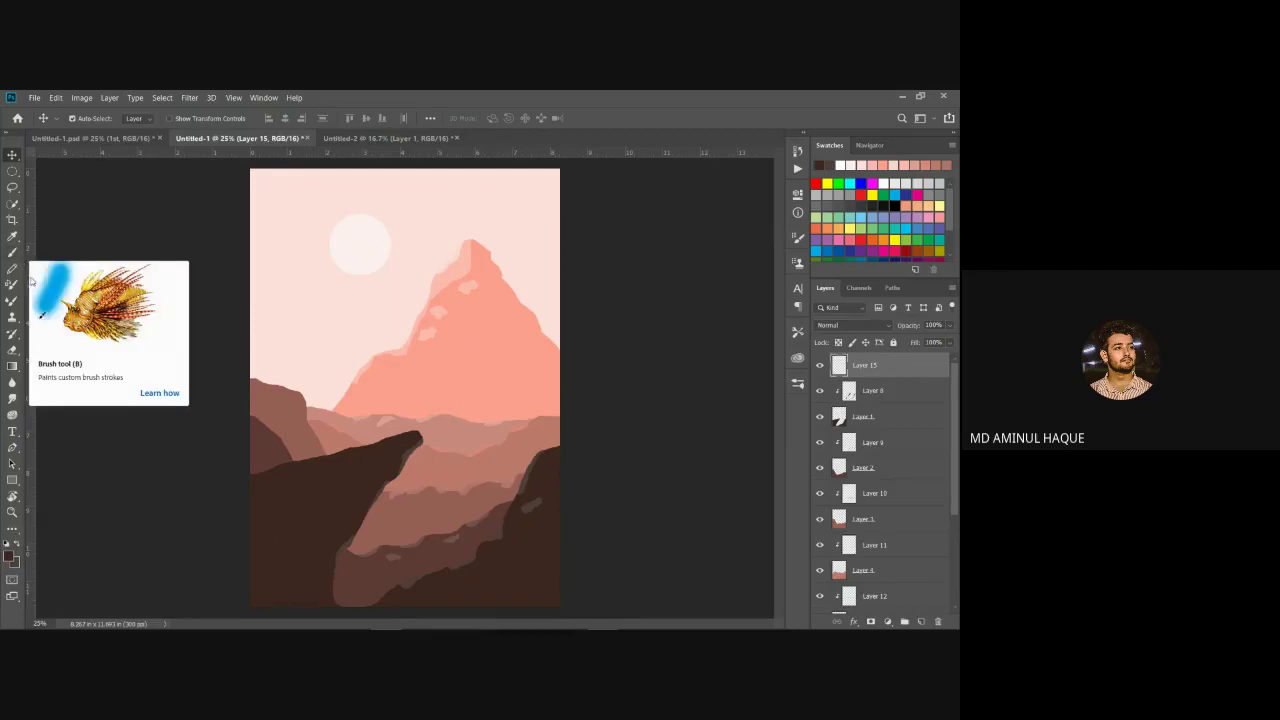
left_click(12, 252)
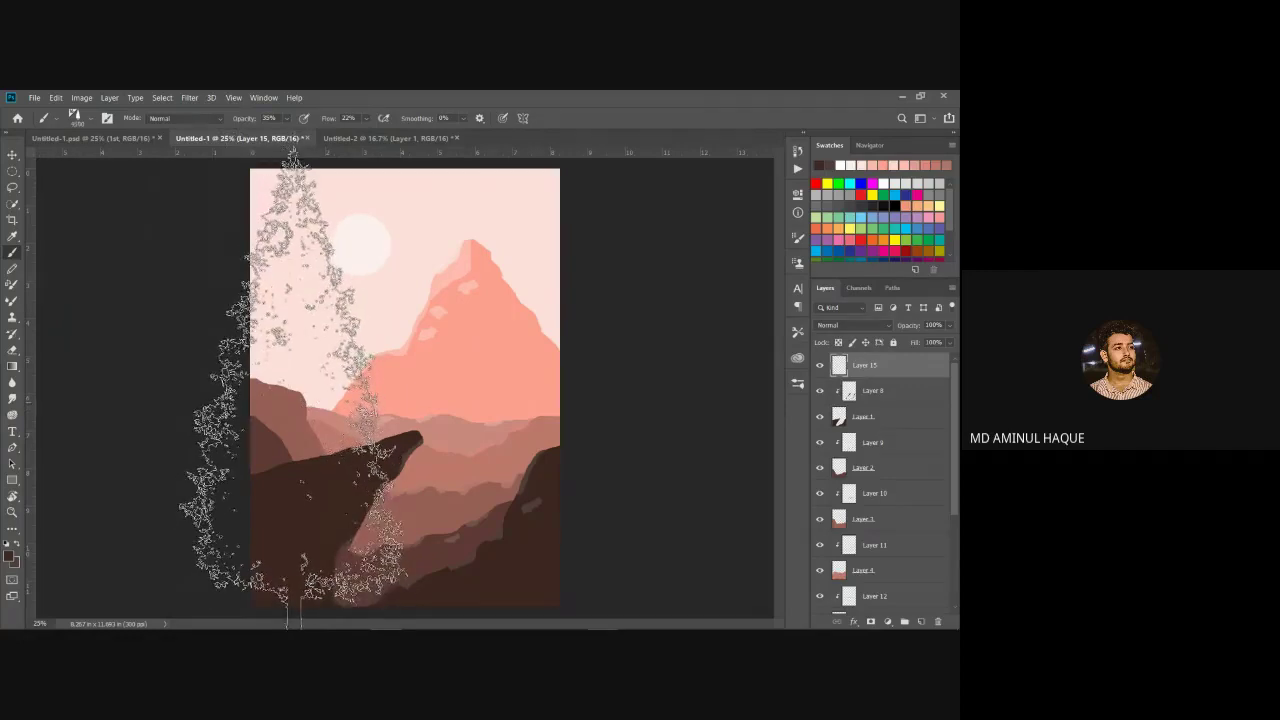
Step: Shrink the tree brush to 1100 px so it fits the scale of the left cliff
key("bracketleft")
key("bracketleft")
key("bracketleft")
key("bracketleft")
key("bracketleft")
key("bracketleft")
key("bracketleft")
key("bracketleft")
key("bracketleft")
key("bracketleft")
key("bracketleft")
key("bracketleft")
key("bracketleft")
key("bracketleft")
key("bracketleft")
key("bracketleft")
key("bracketleft")
key("bracketleft")
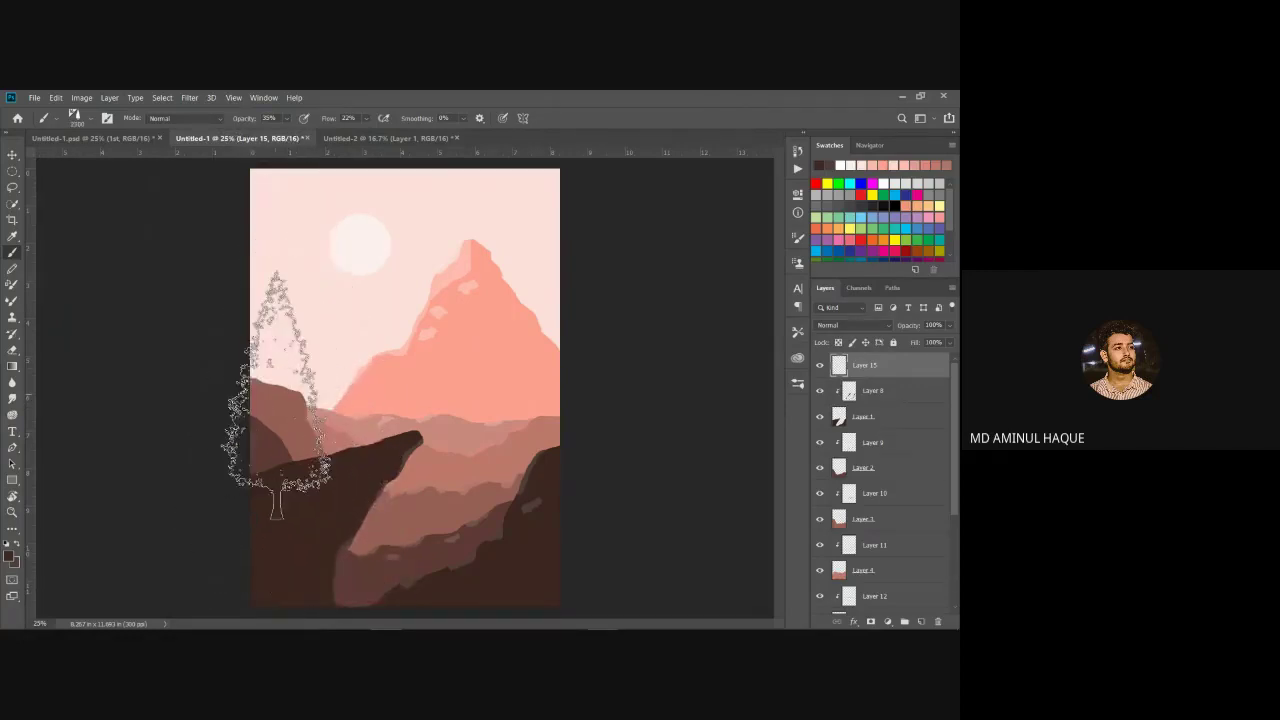
key("bracketleft")
key("bracketleft")
key("bracketleft")
key("bracketleft")
key("bracketleft")
key("bracketleft")
key("bracketleft")
key("bracketleft")
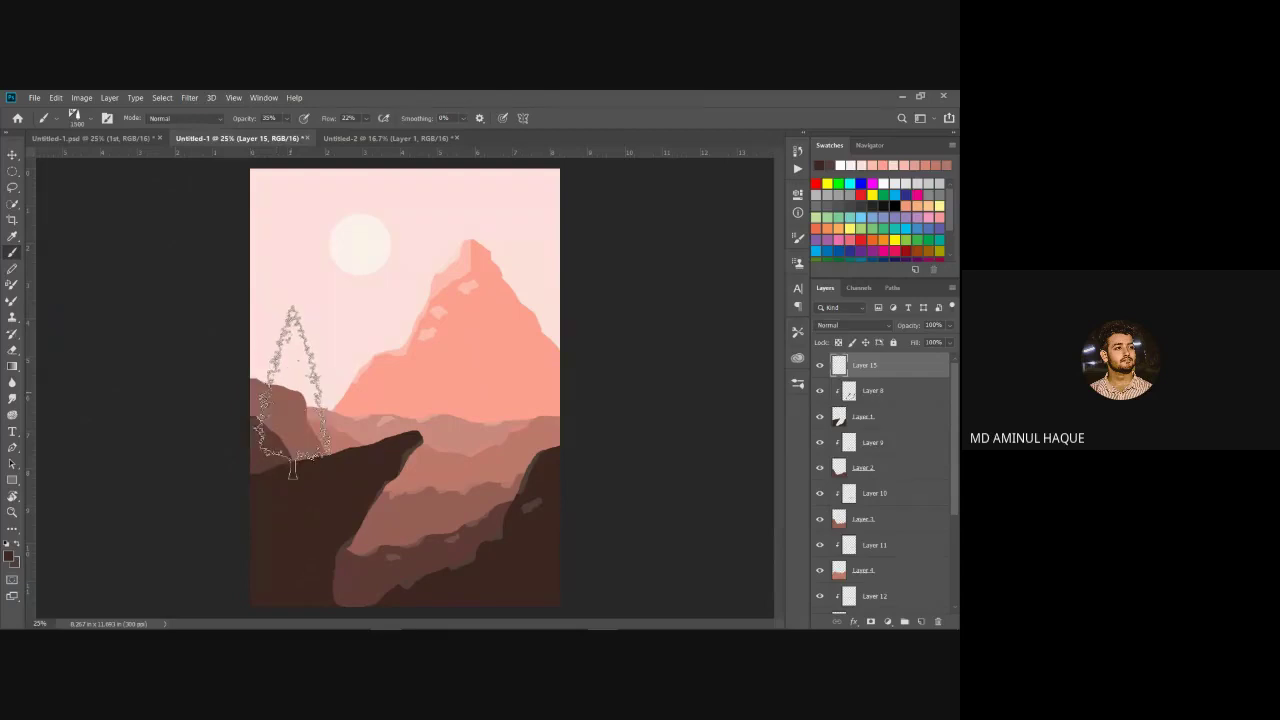
key("bracketleft")
key("bracketleft")
Step: Set the foreground colour to dark brown #3e2723
left_click(11, 556)
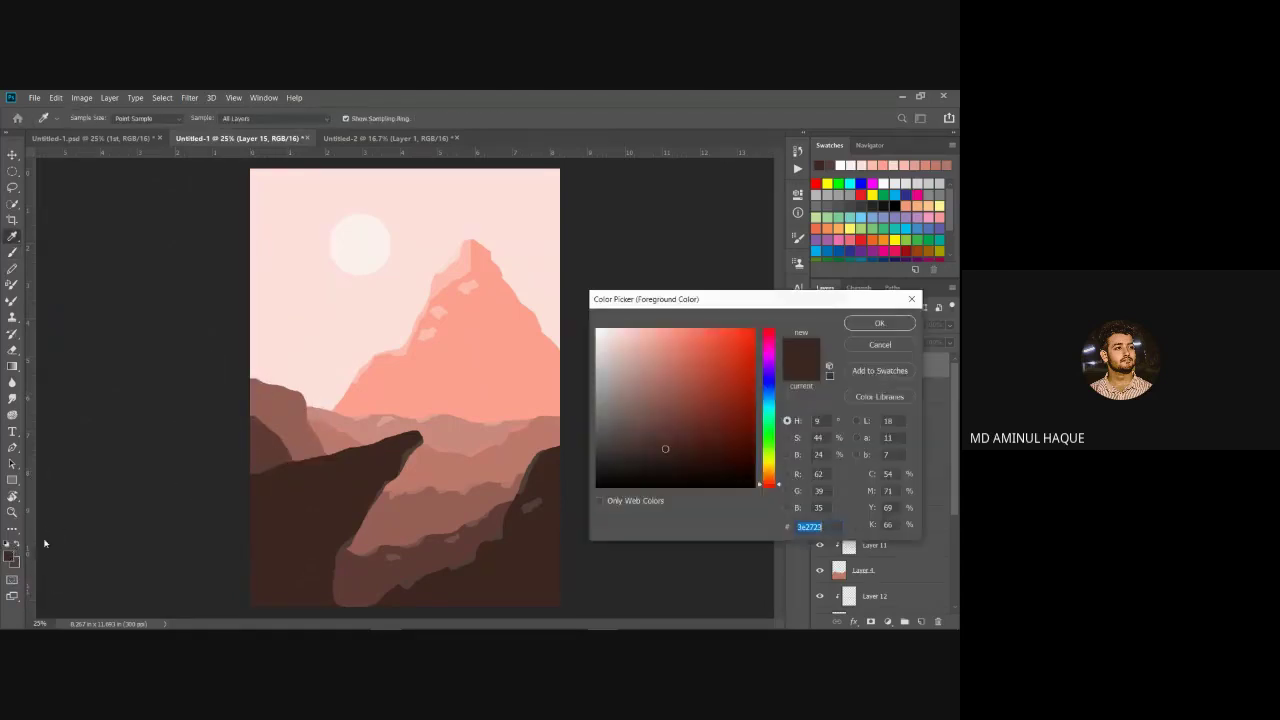
left_click(880, 322)
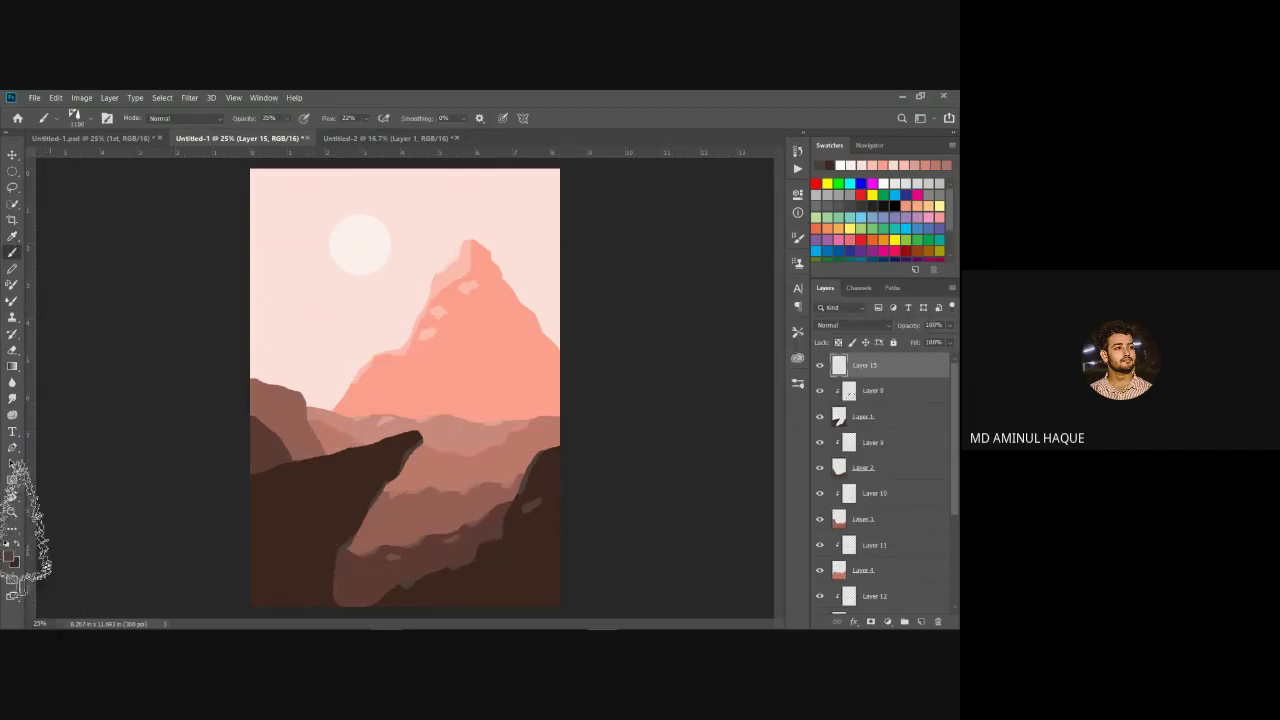
left_click(10, 556)
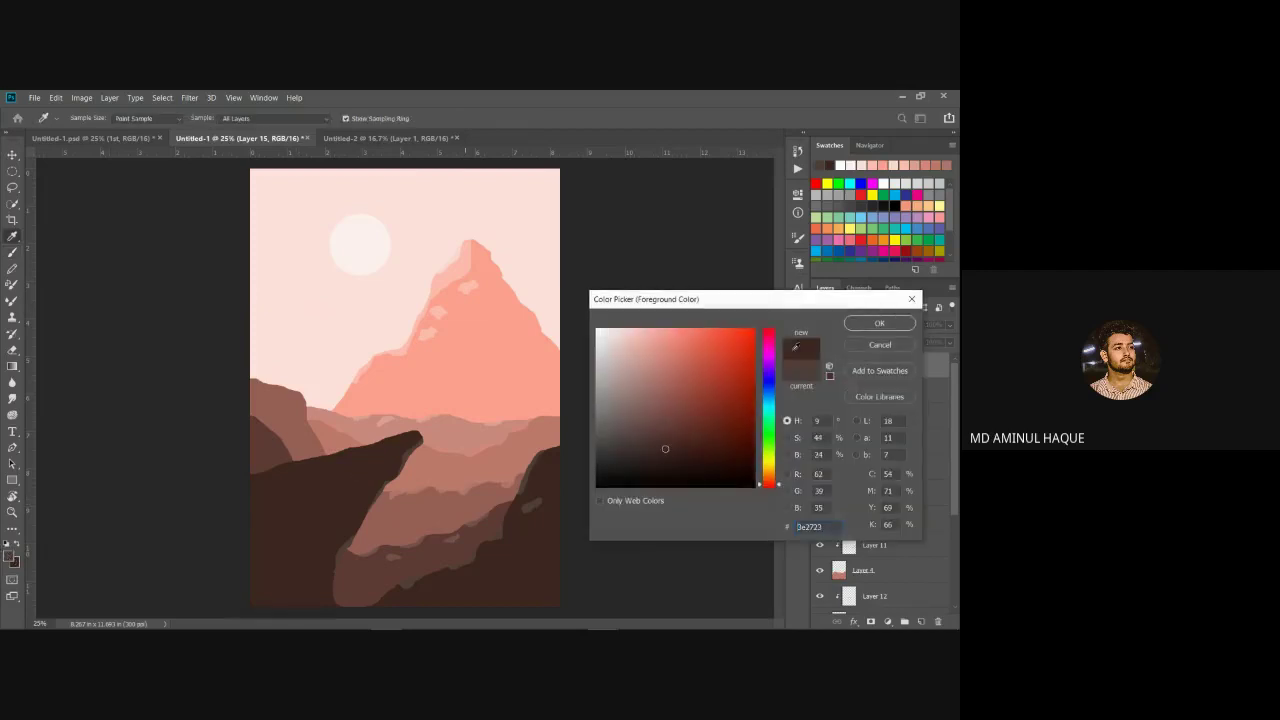
left_click(879, 323)
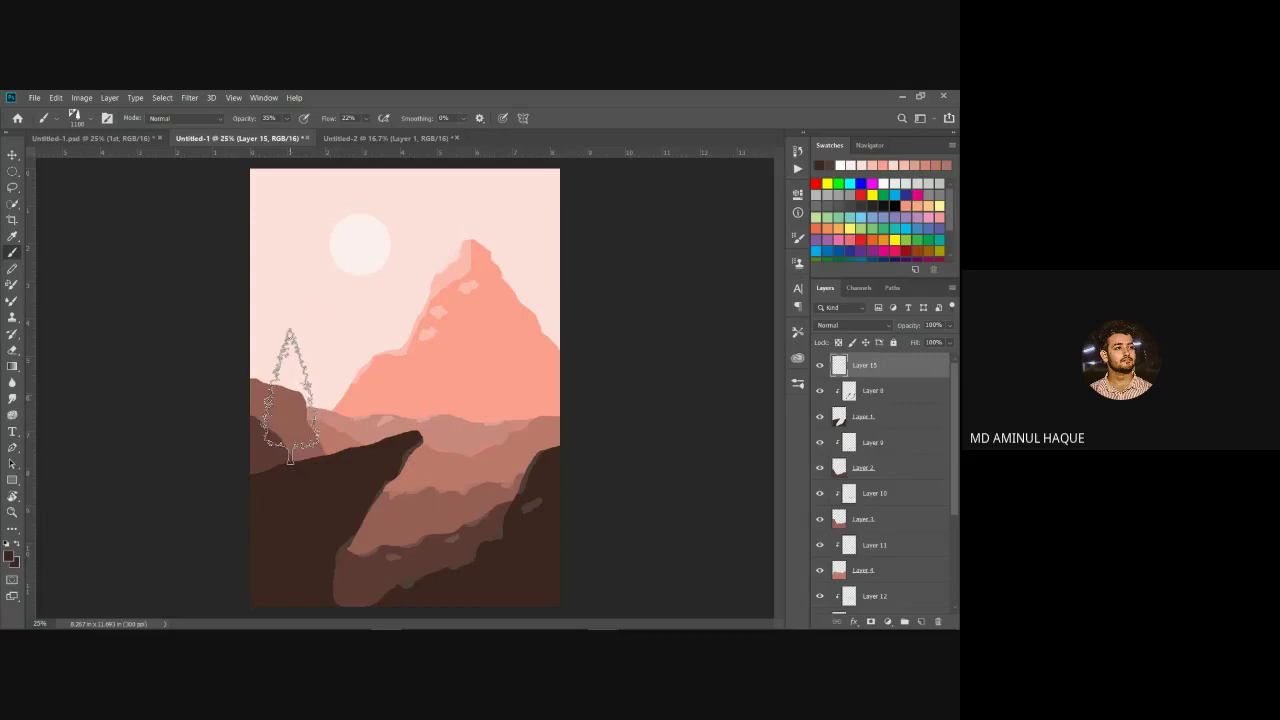
Step: Try stamping two trees above the left cliff at 35% opacity and 22% flow, and undo both stamps
left_click(290, 397)
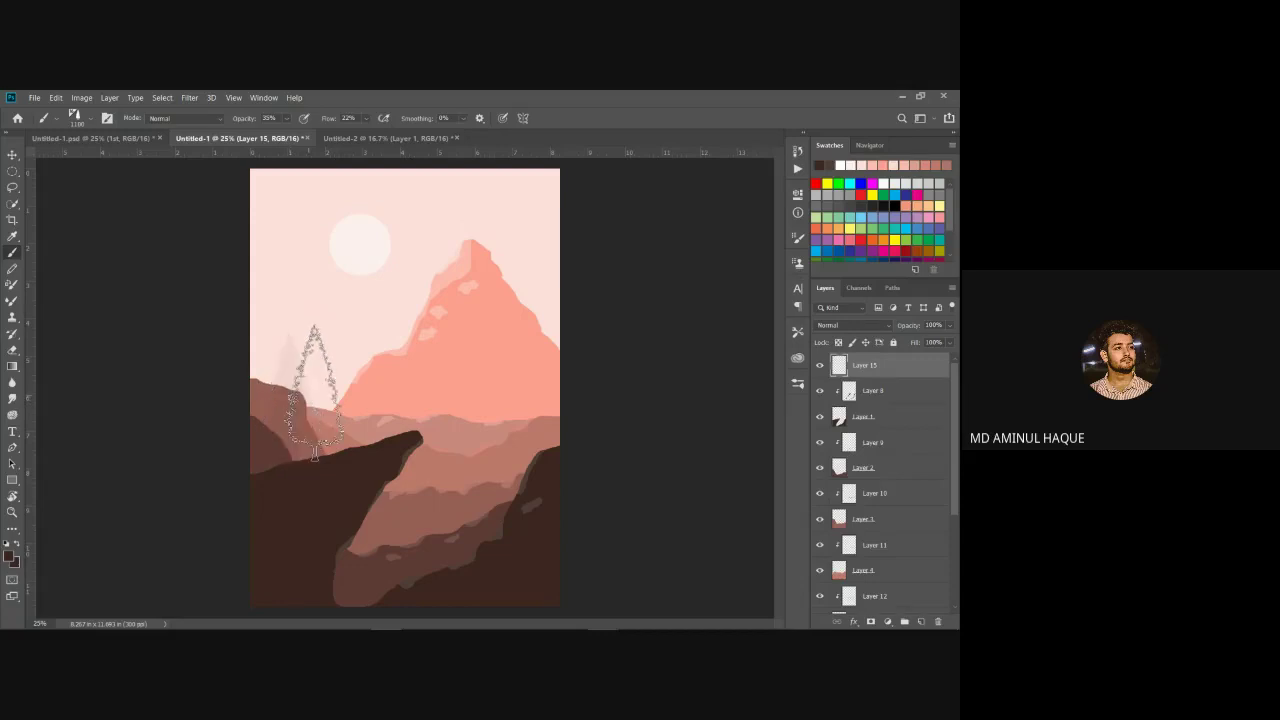
left_click(341, 380)
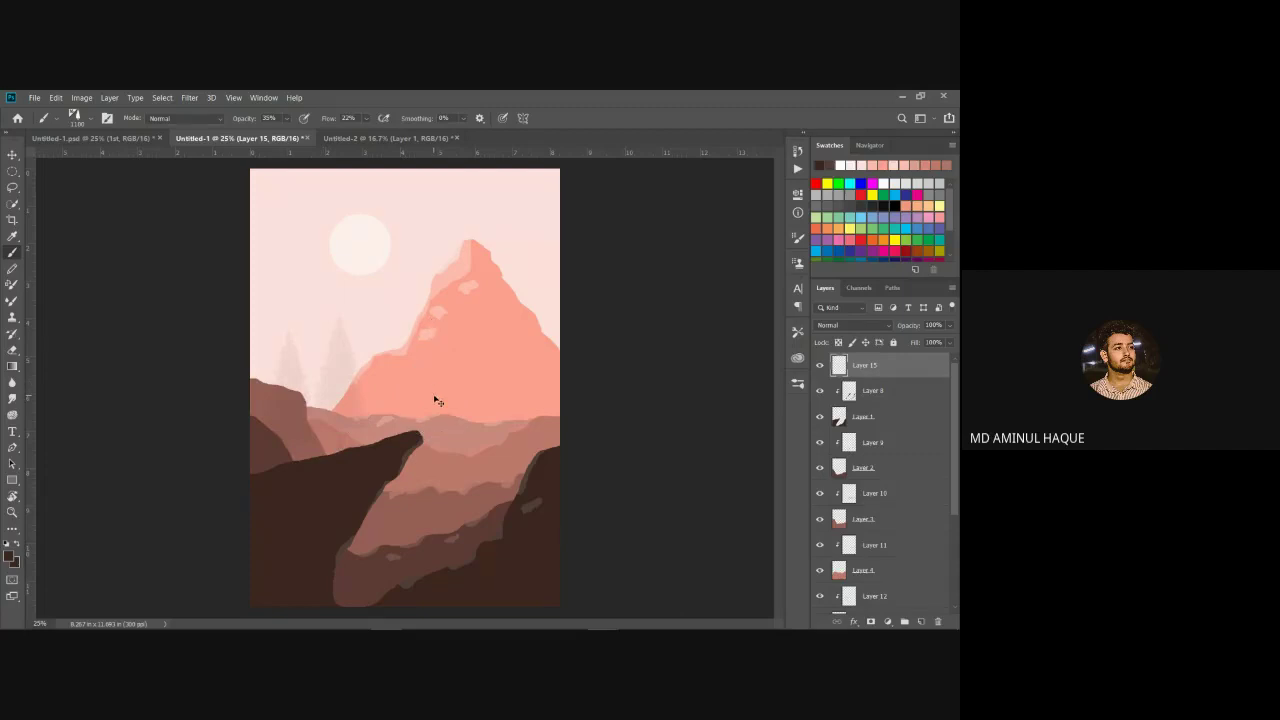
key("ctrl+z")
key("ctrl+z")
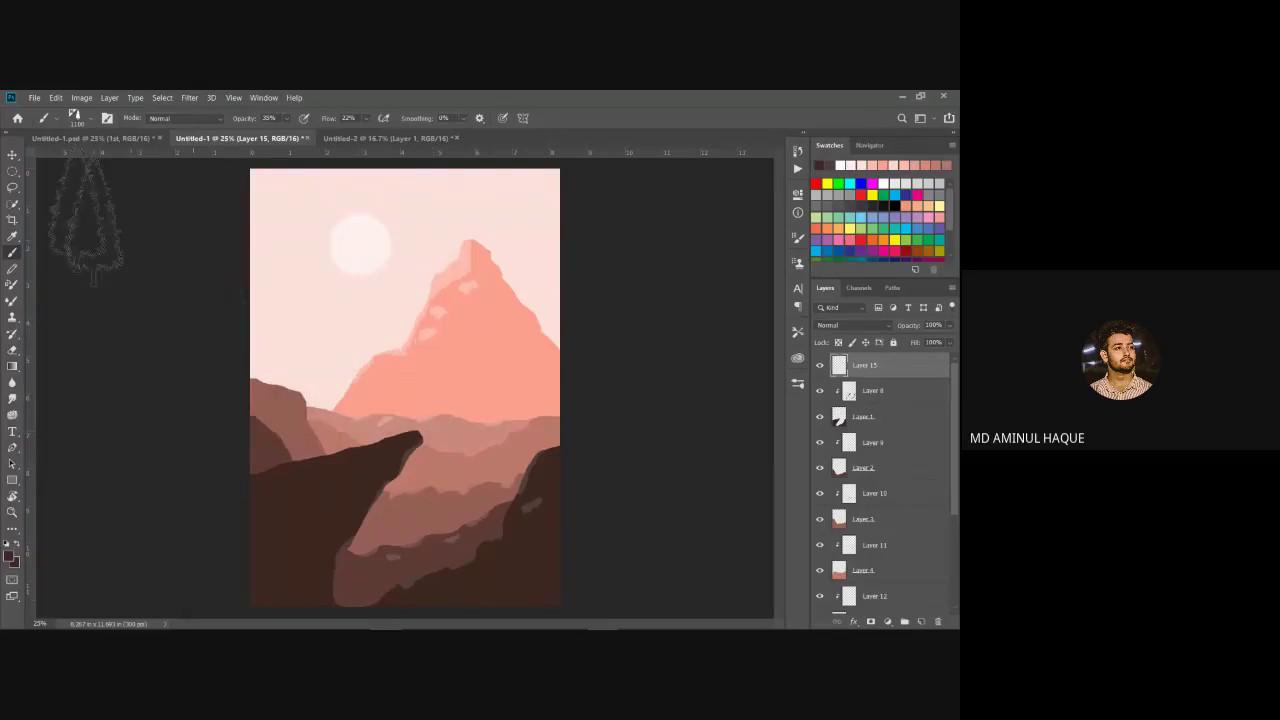
Step: Look through the brush presets, including the imported brush set and the Special Effects Brushes group, for suitable tree brushes
left_click(77, 119)
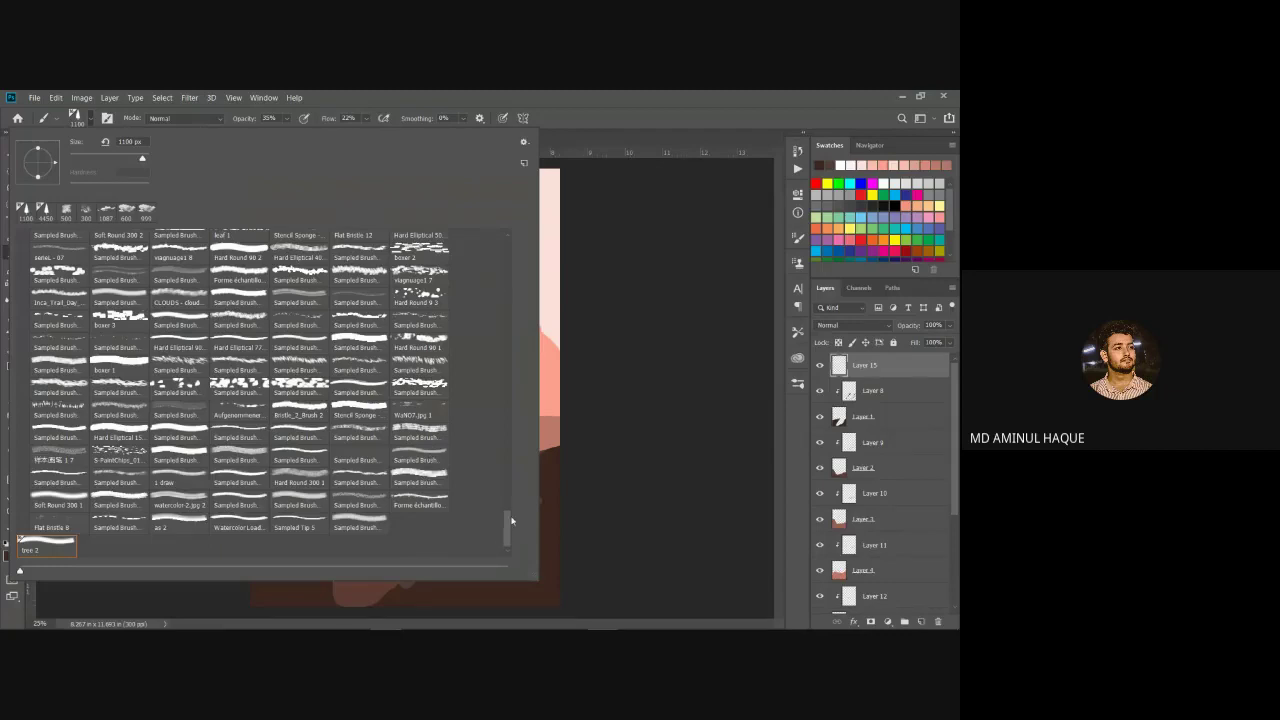
scroll(512, 510, "up", 5)
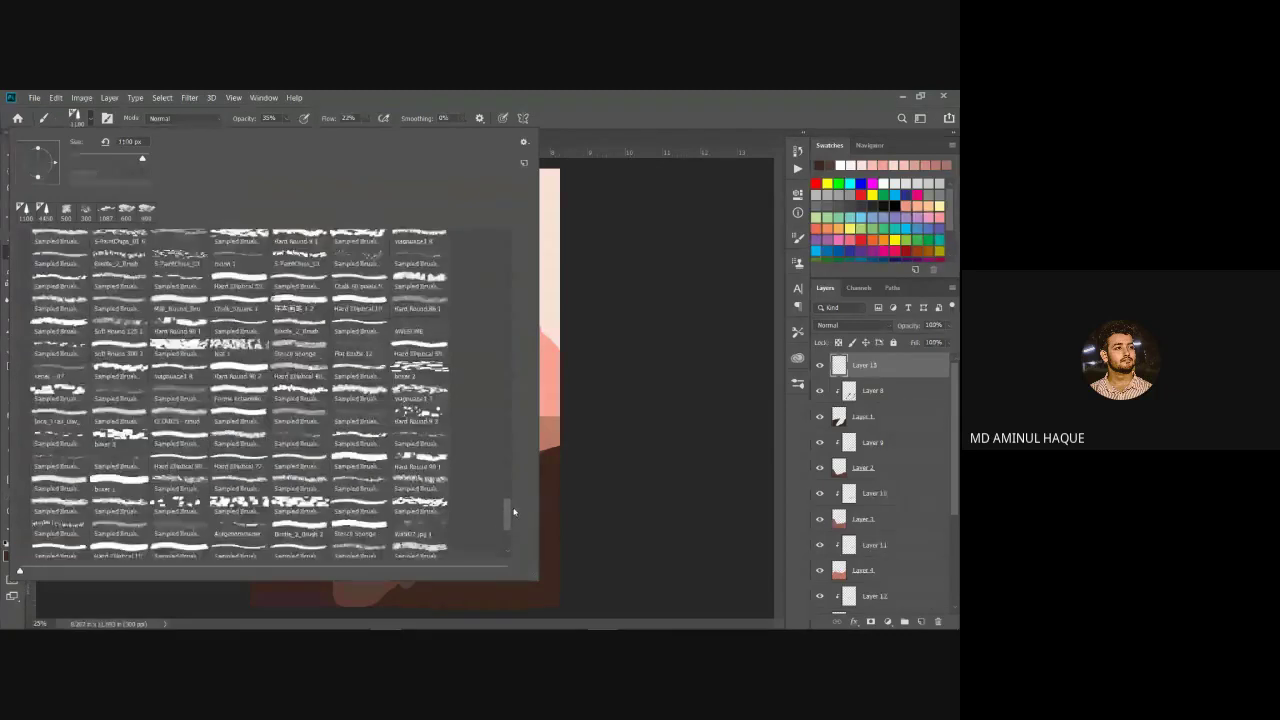
scroll(514, 512, "up", 6)
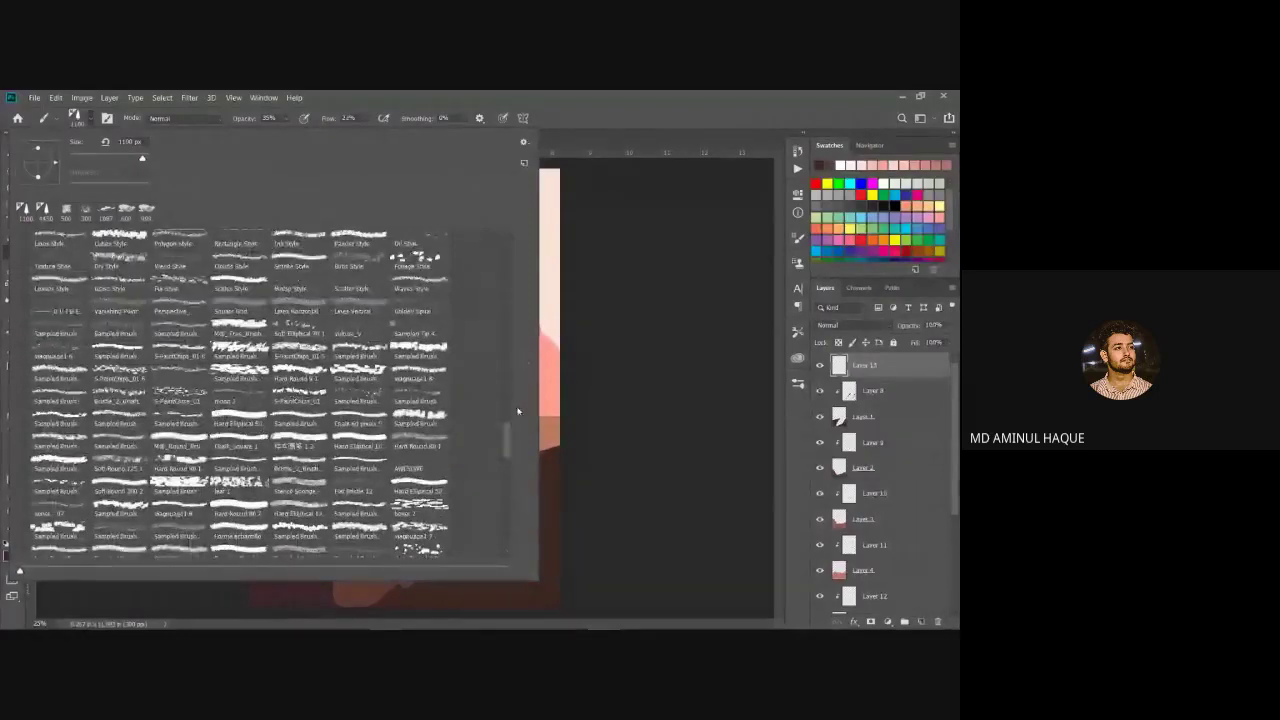
scroll(512, 418, "up", 10)
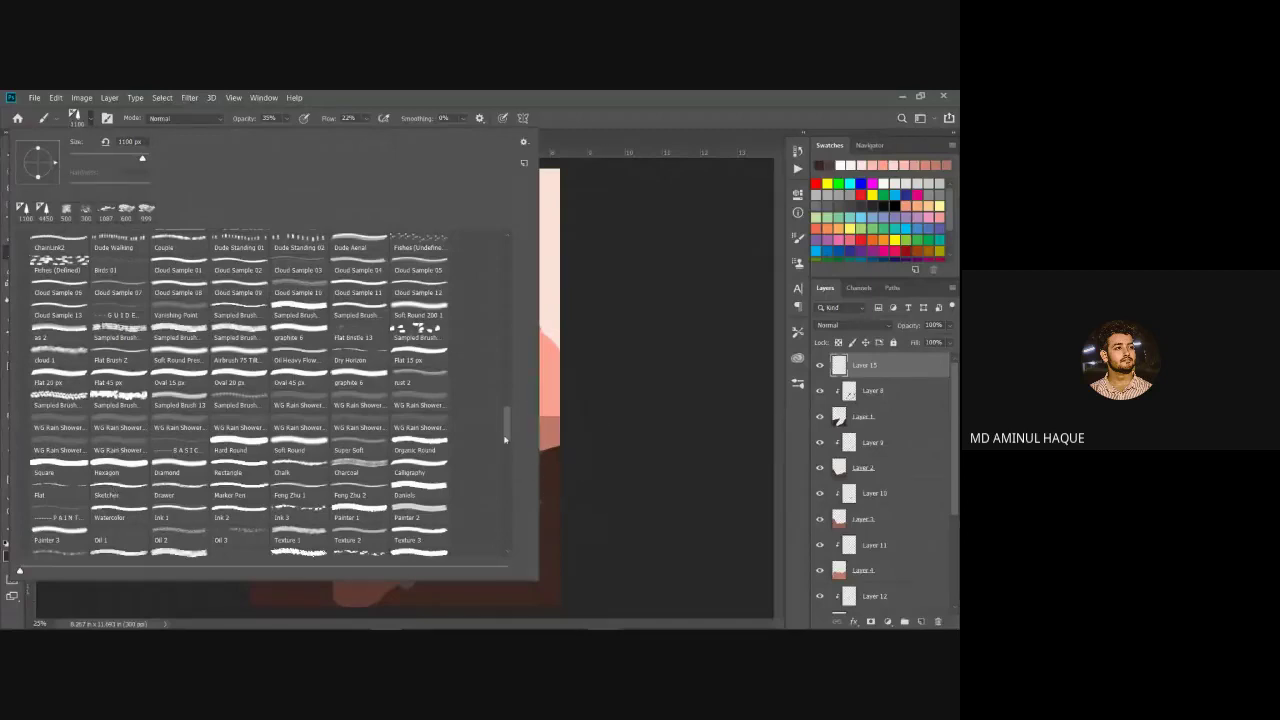
mouse_move(507, 433)
left_mouse_down()
mouse_move(521, 336)
mouse_move(512, 252)
left_mouse_up()
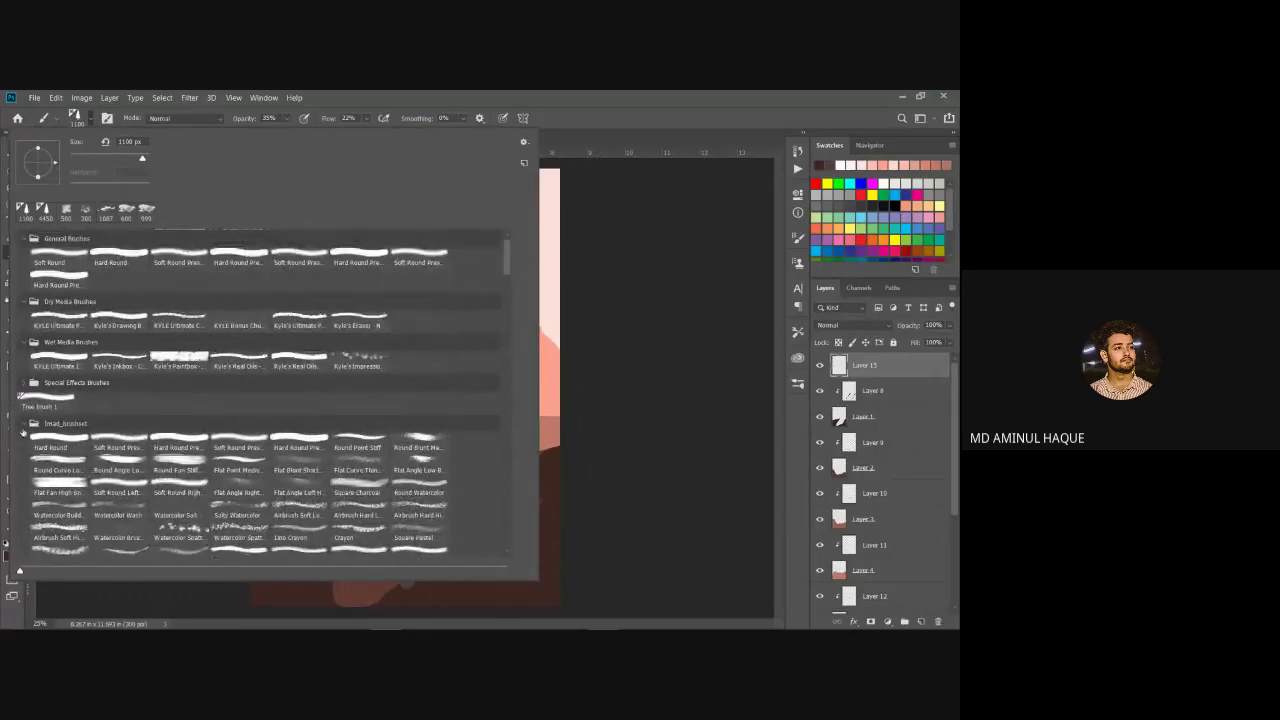
left_click(24, 425)
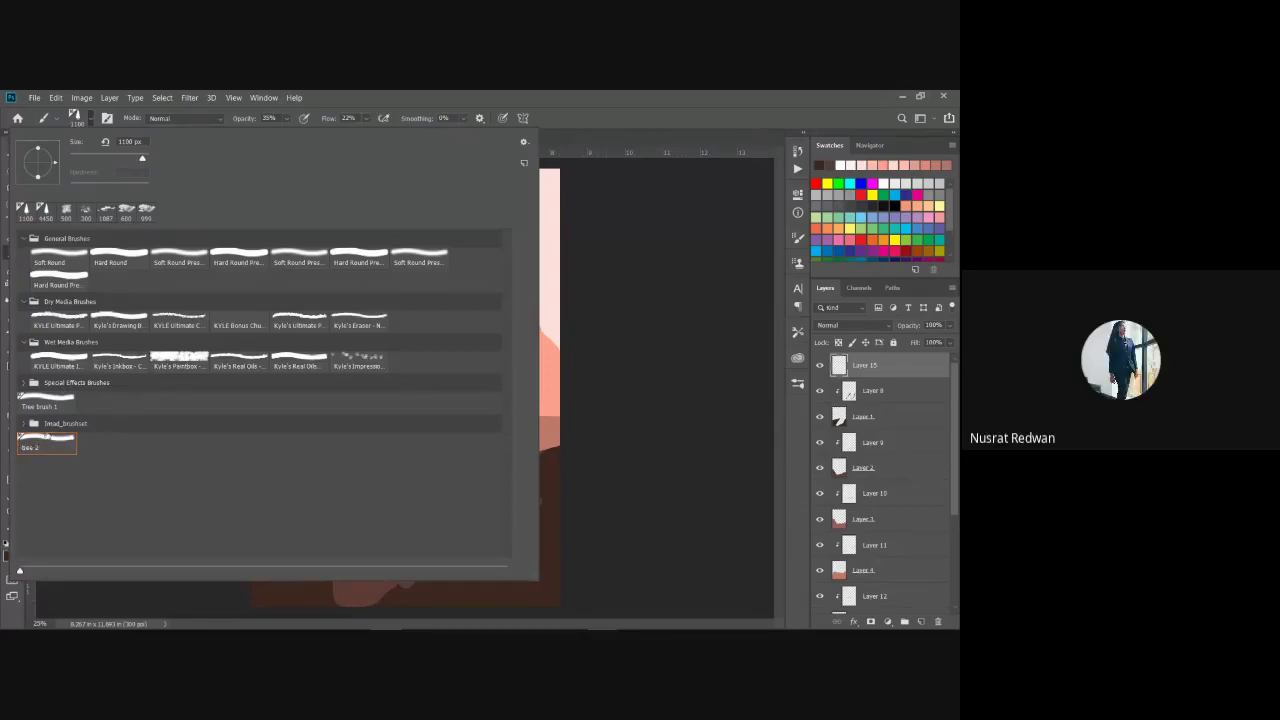
left_click(24, 424)
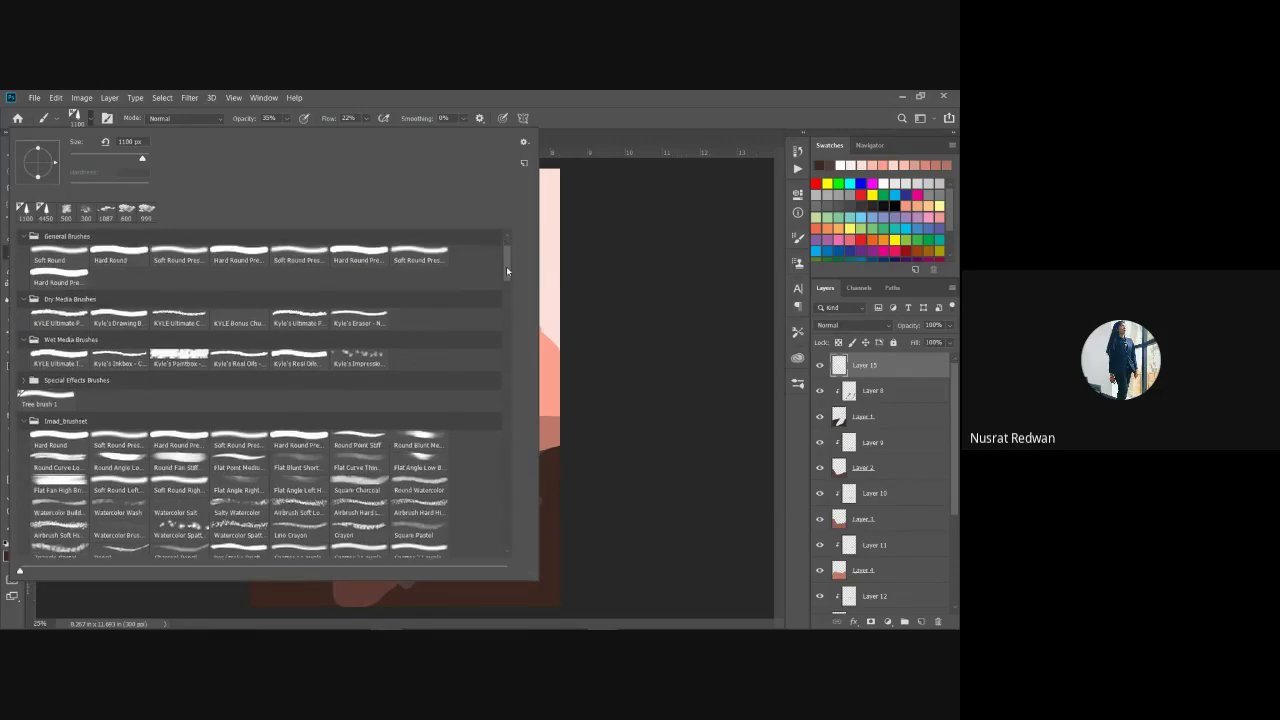
left_click_drag(506, 266, 519, 331)
scroll(519, 336, "down", 1)
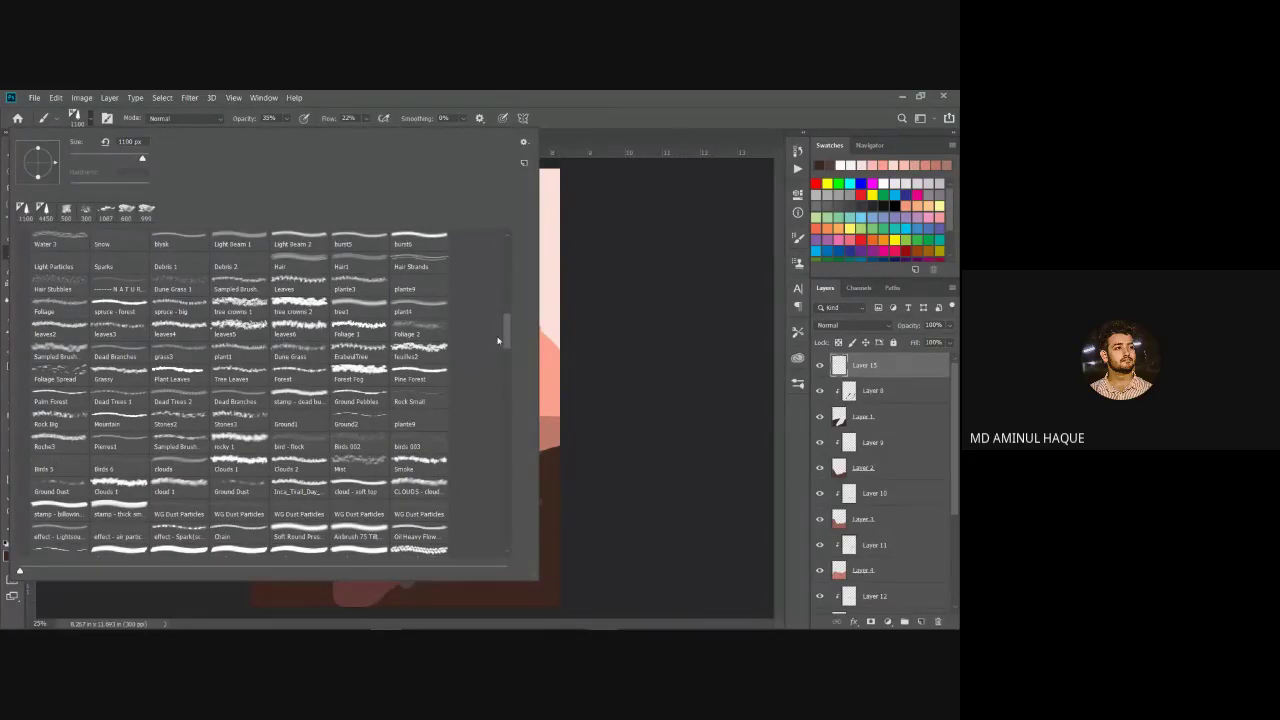
left_click_drag(506, 340, 506, 255)
left_click(24, 383)
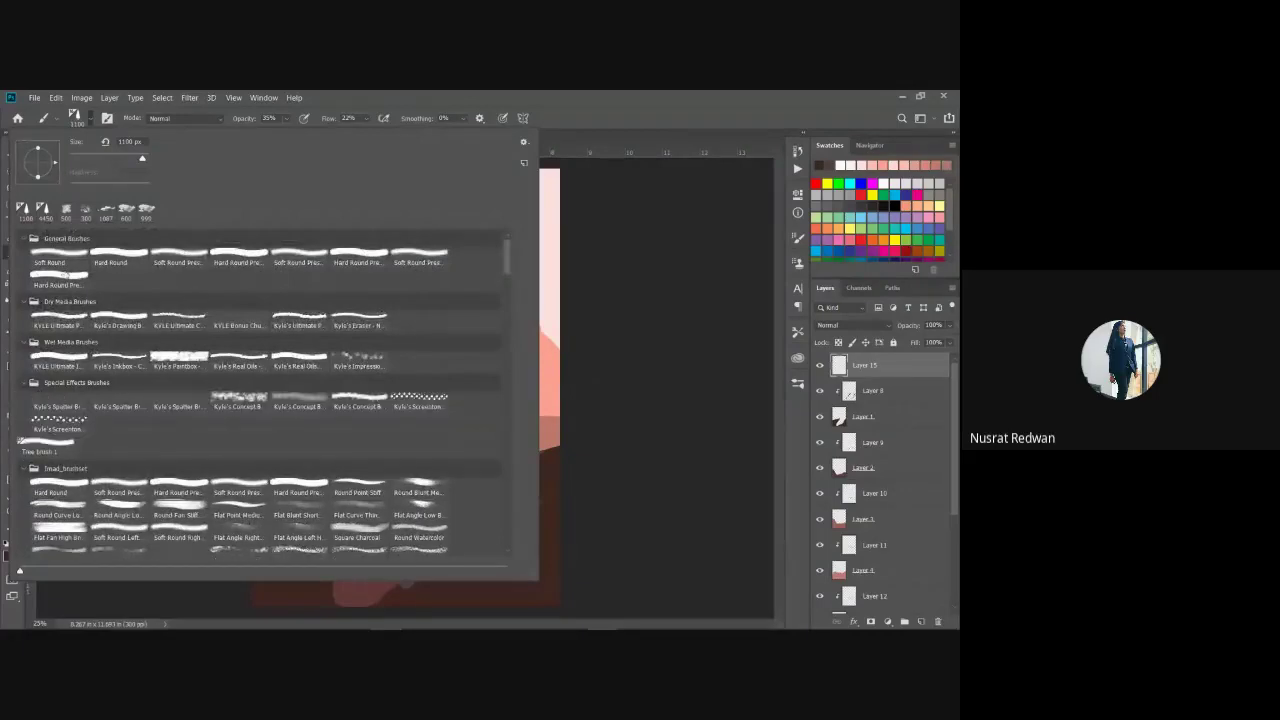
Step: Select the larger recently used tree brush, keep the dark brown foreground colour, and set the brush opacity and flow to 100%
left_click(46, 217)
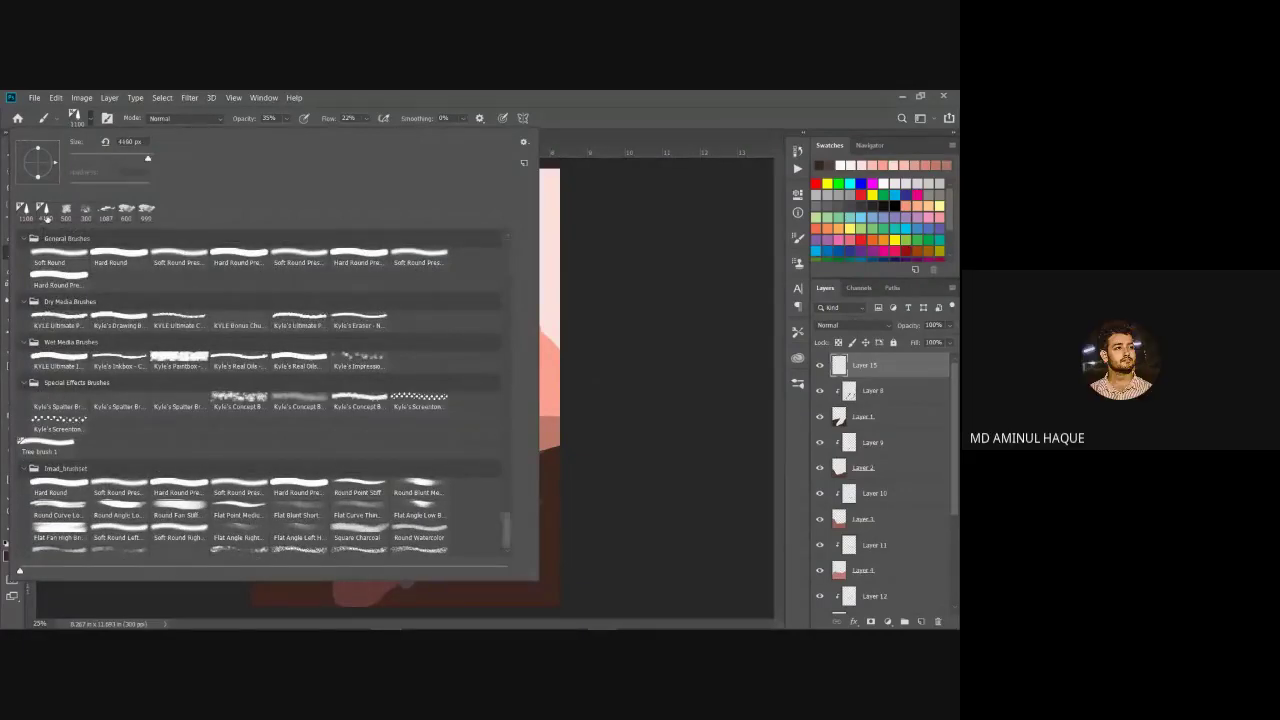
left_click(569, 187)
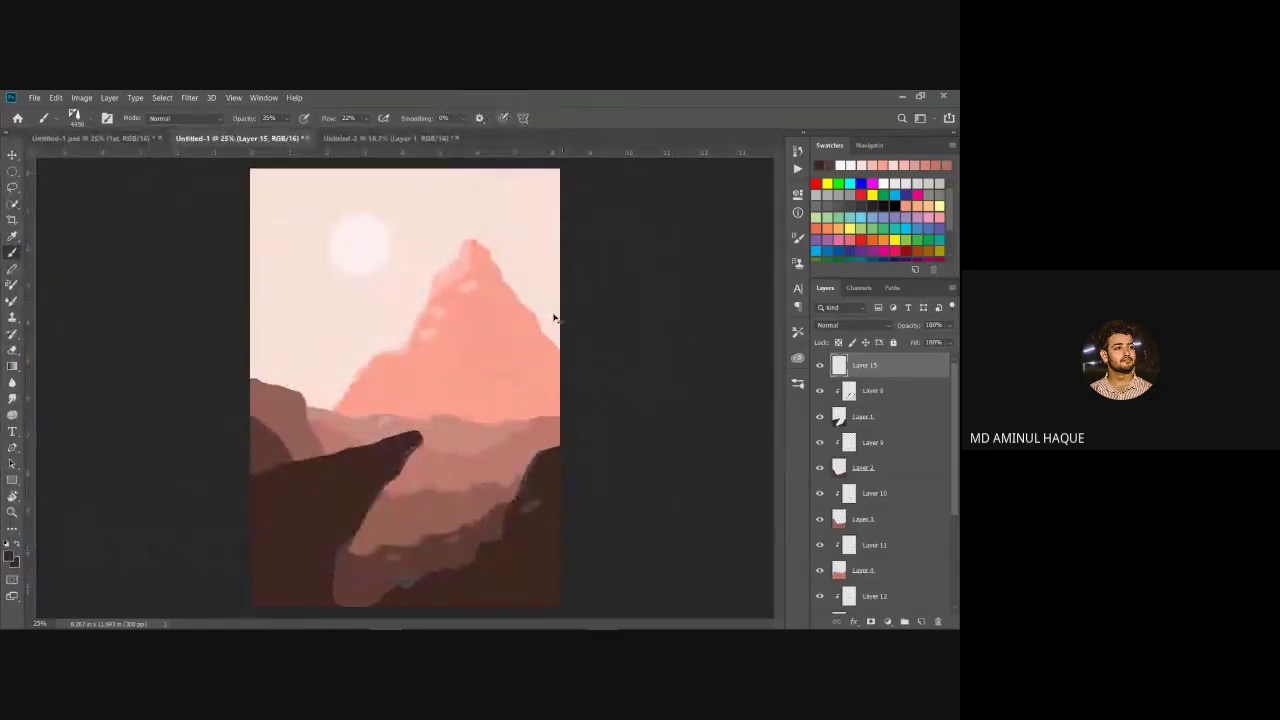
left_click(10, 558)
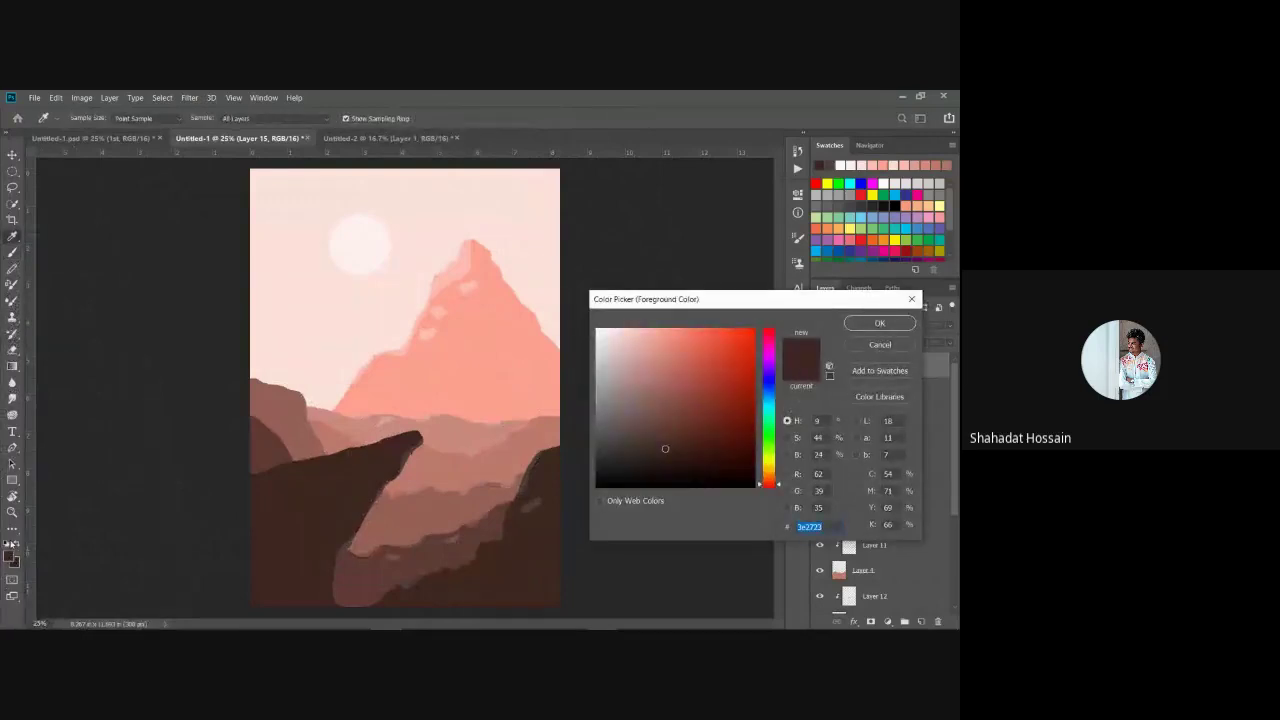
left_click(880, 345)
left_click_drag(327, 119, 538, 141)
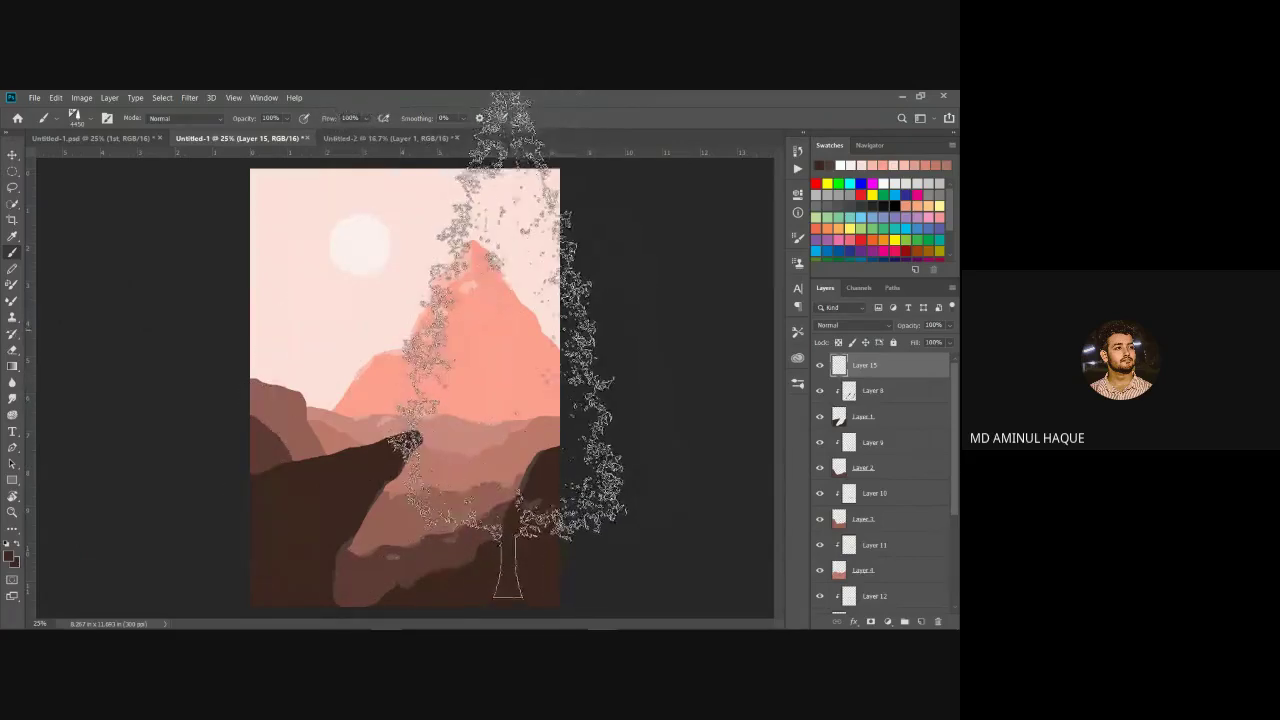
Step: Reduce the tree brush to 1100 px and stamp a tall dark brown tree on the left cliff
key("bracketleft")
key("bracketleft")
key("bracketleft")
key("bracketleft")
key("bracketleft")
key("bracketleft")
key("bracketleft")
key("bracketleft")
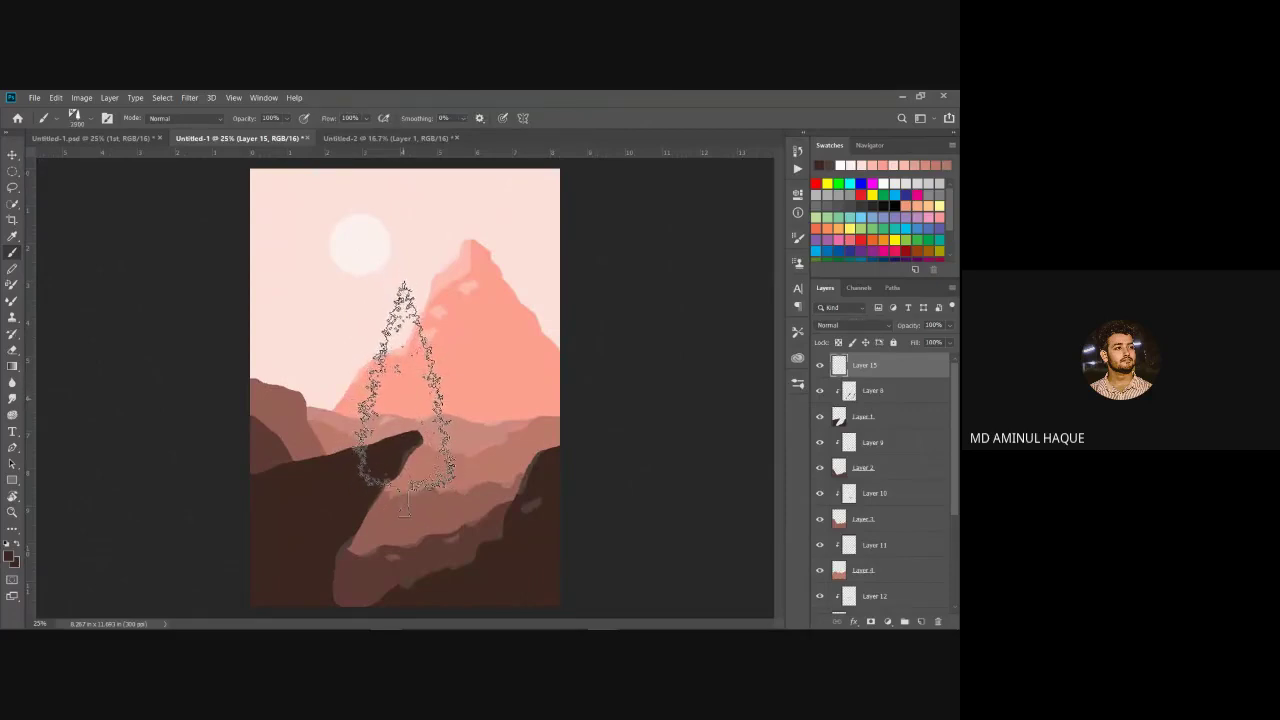
key("bracketleft")
key("bracketleft")
key("bracketleft")
key("bracketleft")
key("bracketleft")
key("bracketleft")
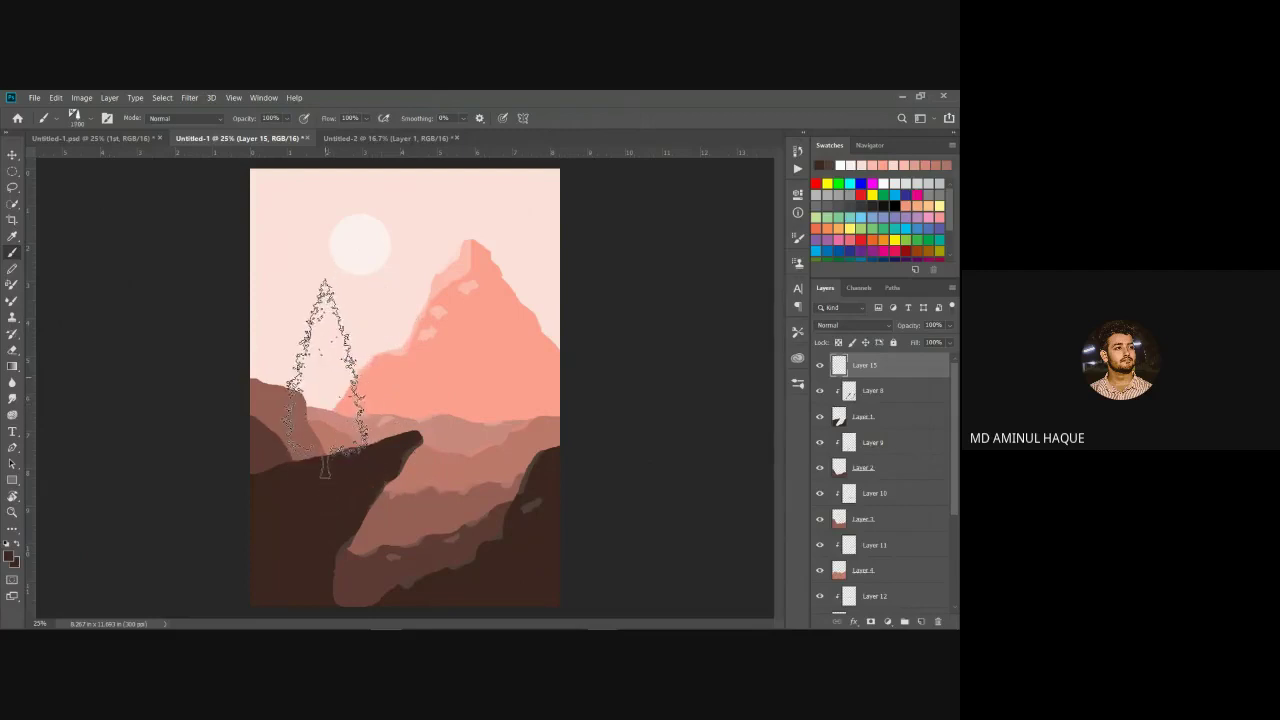
key("bracketleft")
key("bracketleft")
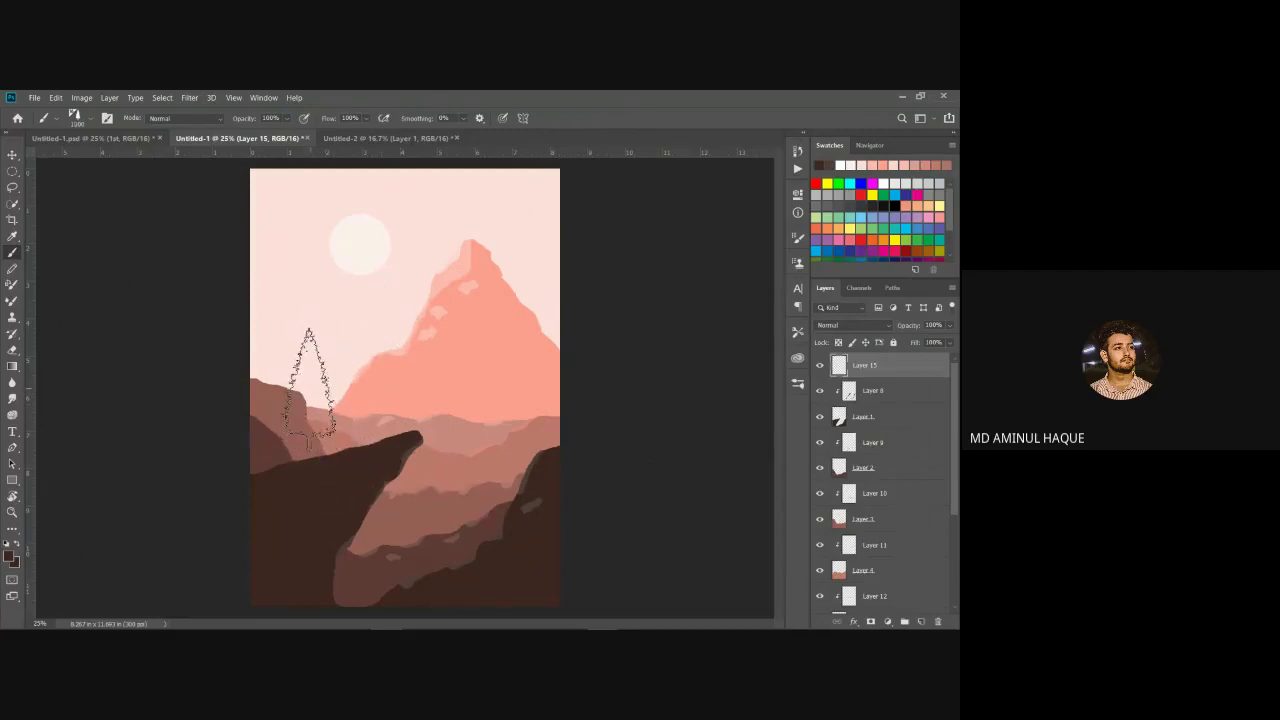
key("bracketleft")
left_click(305, 400)
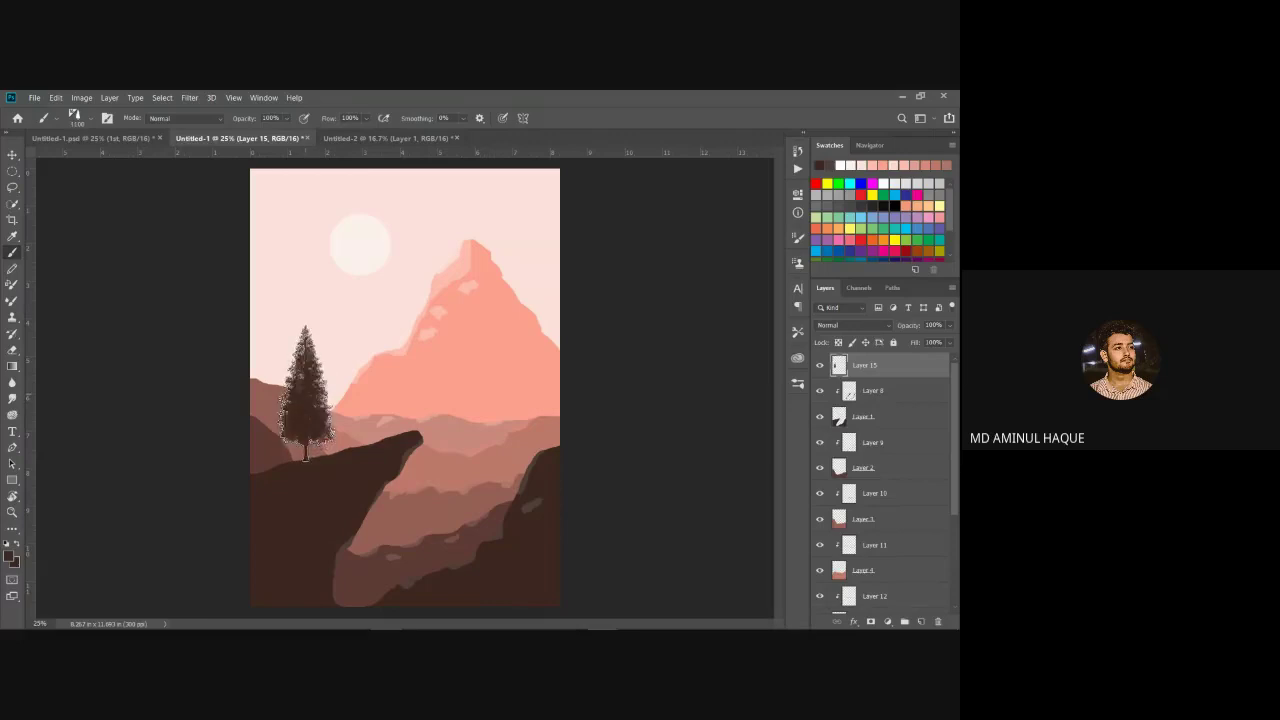
Step: Stamp smaller trees with a reduced brush size between the tall tree and the left edge of the artwork
key("bracketleft")
key("bracketleft")
key("bracketleft")
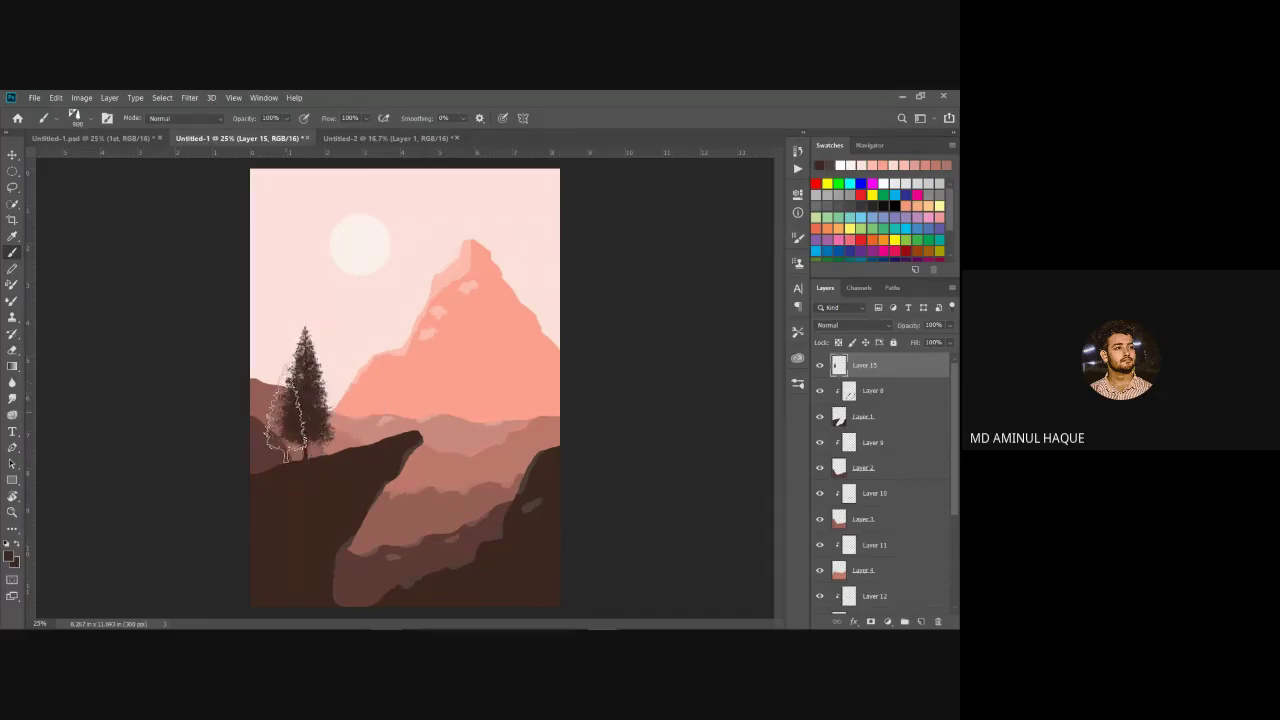
left_click(286, 405)
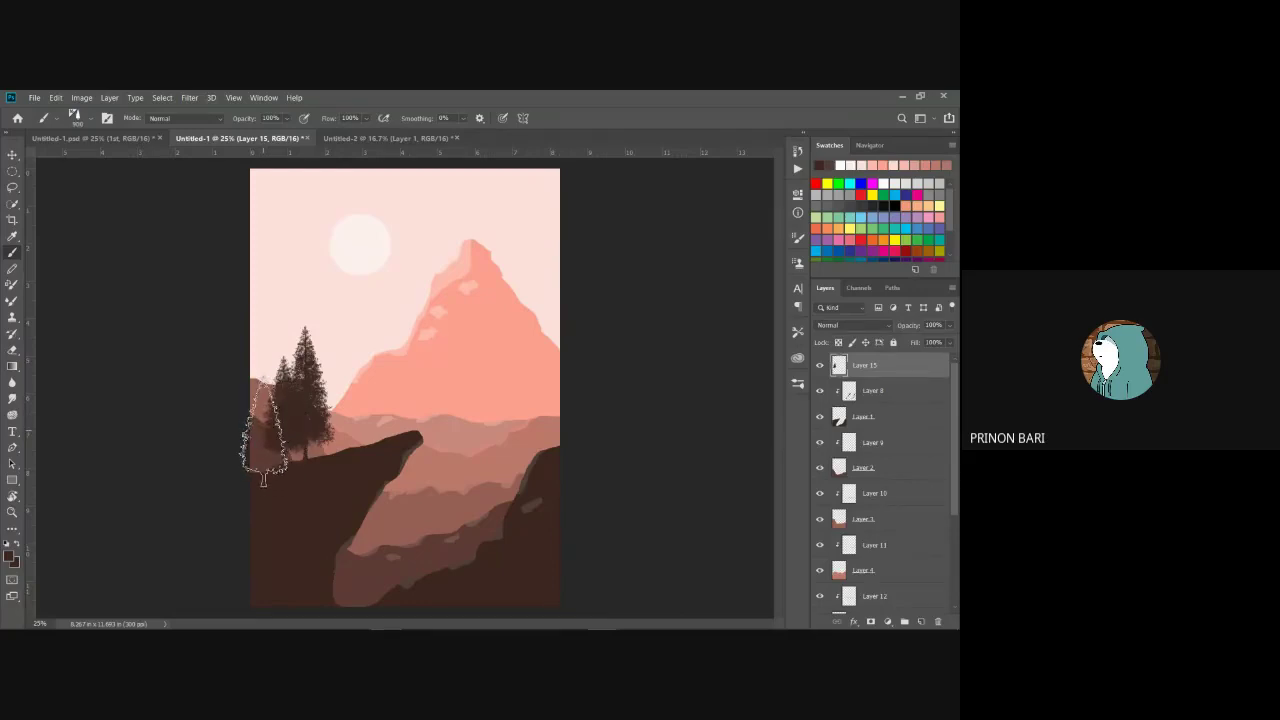
key("bracketleft")
key("bracketleft")
key("bracketright")
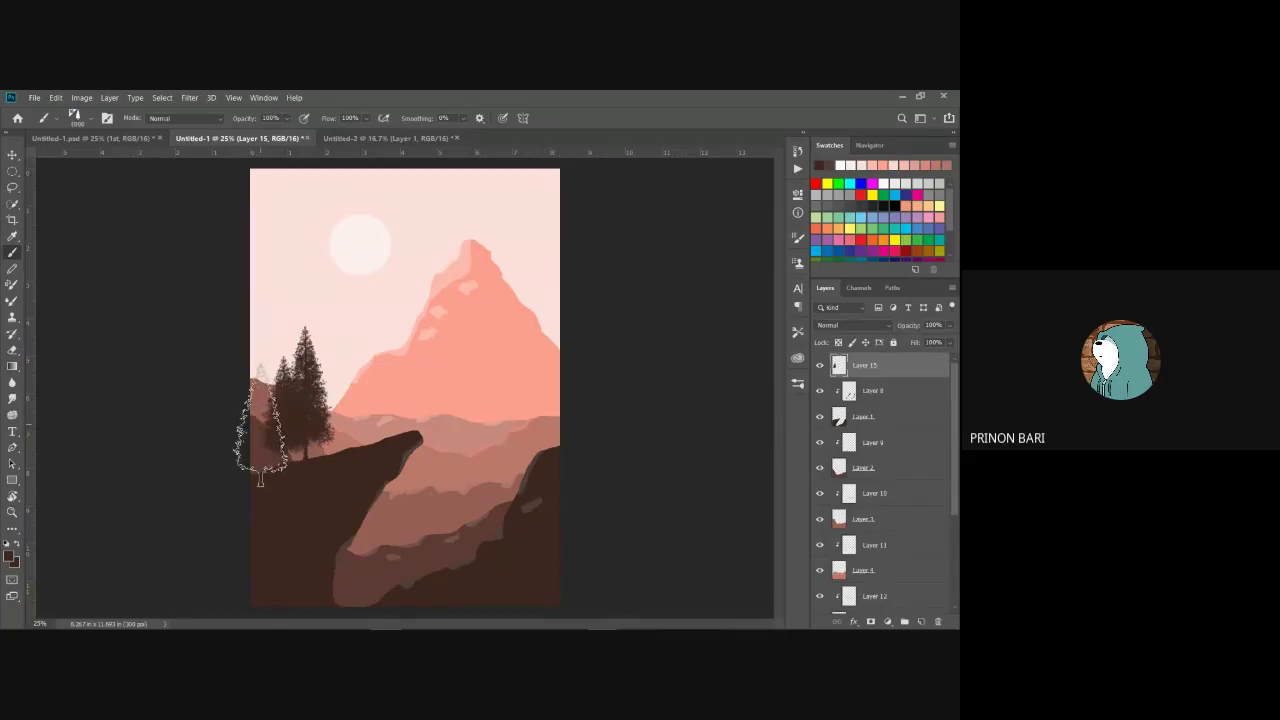
left_click(266, 418)
left_click(258, 420)
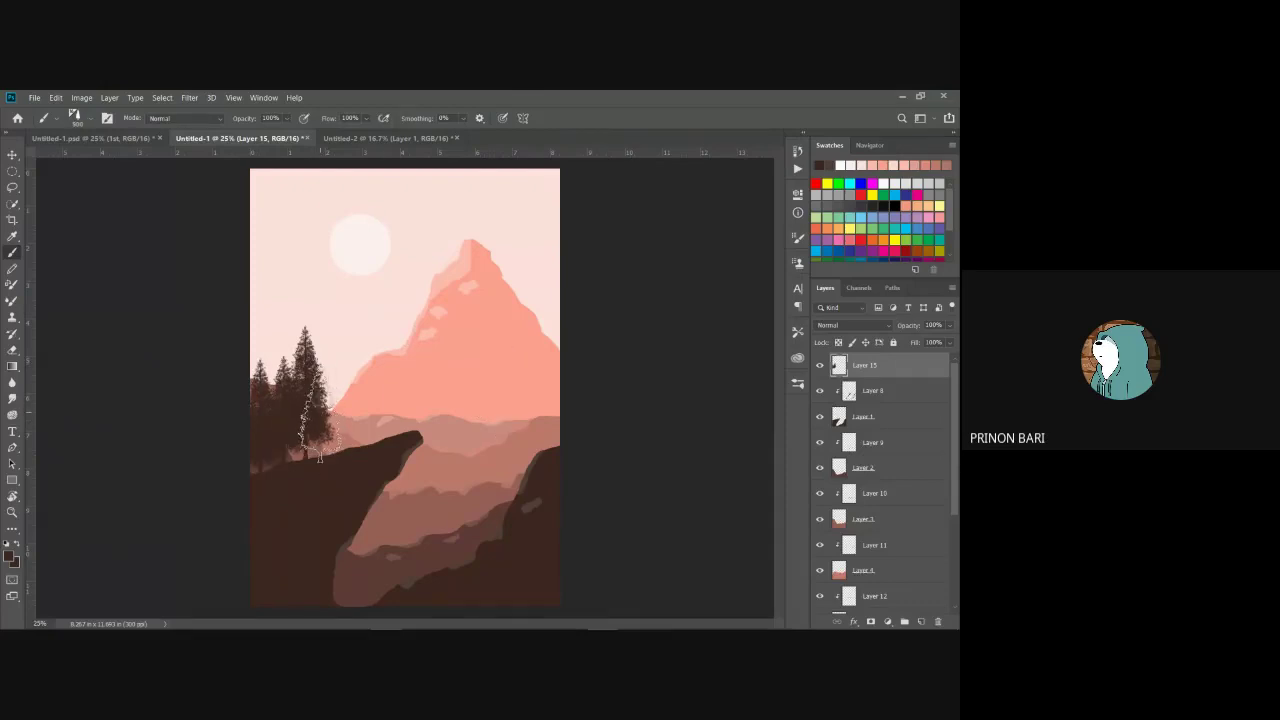
Step: Stamp a small tree just right of the tall tree on the left cliff and another on top of the right cliff
left_click(330, 418)
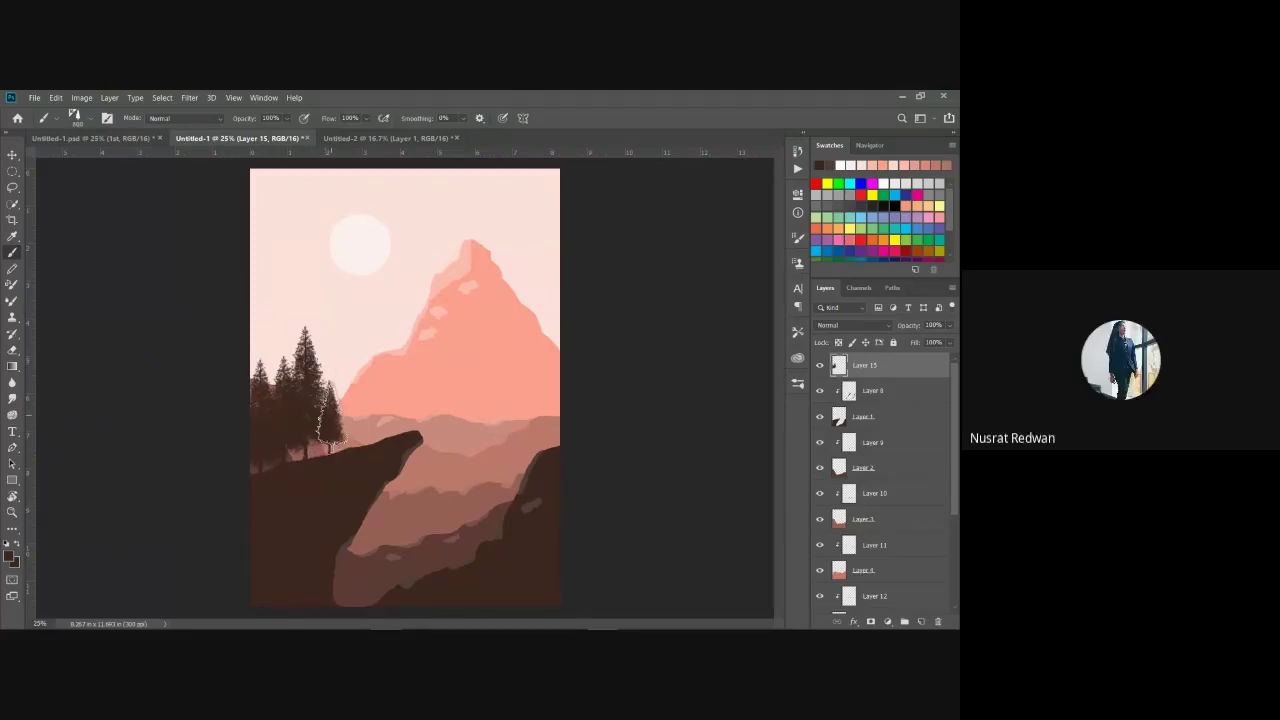
left_click(329, 419)
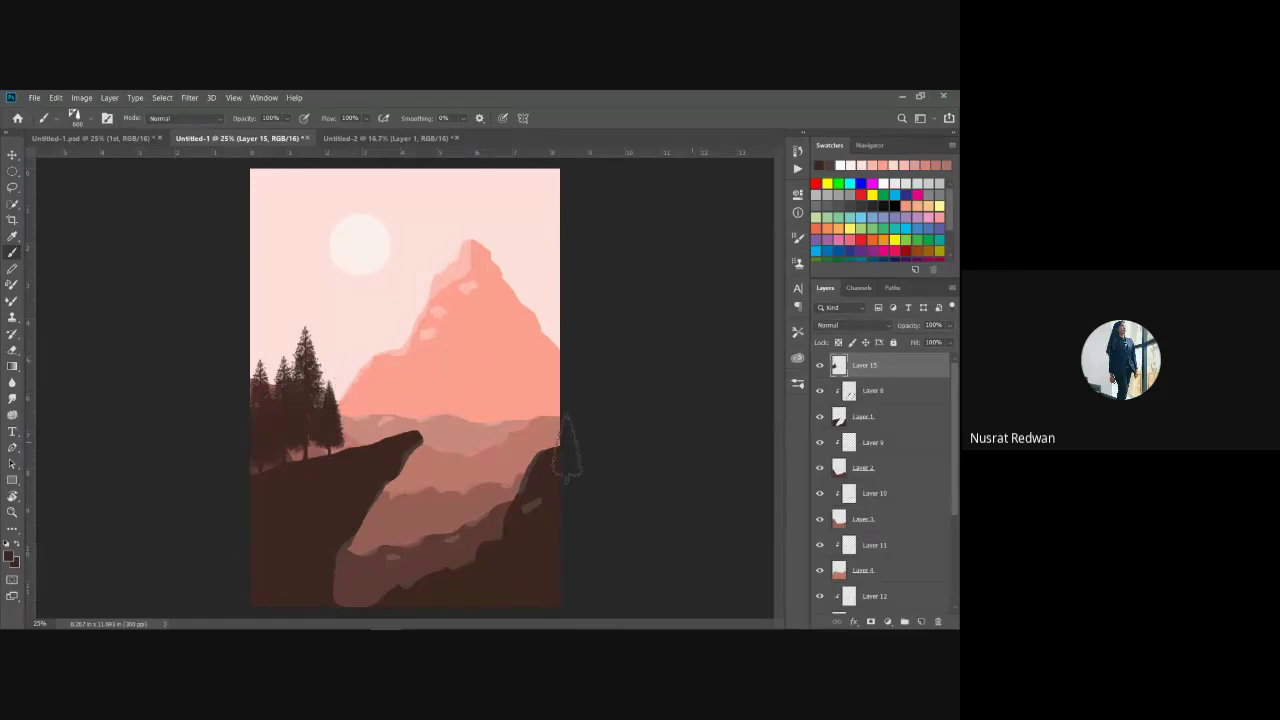
left_click(552, 410)
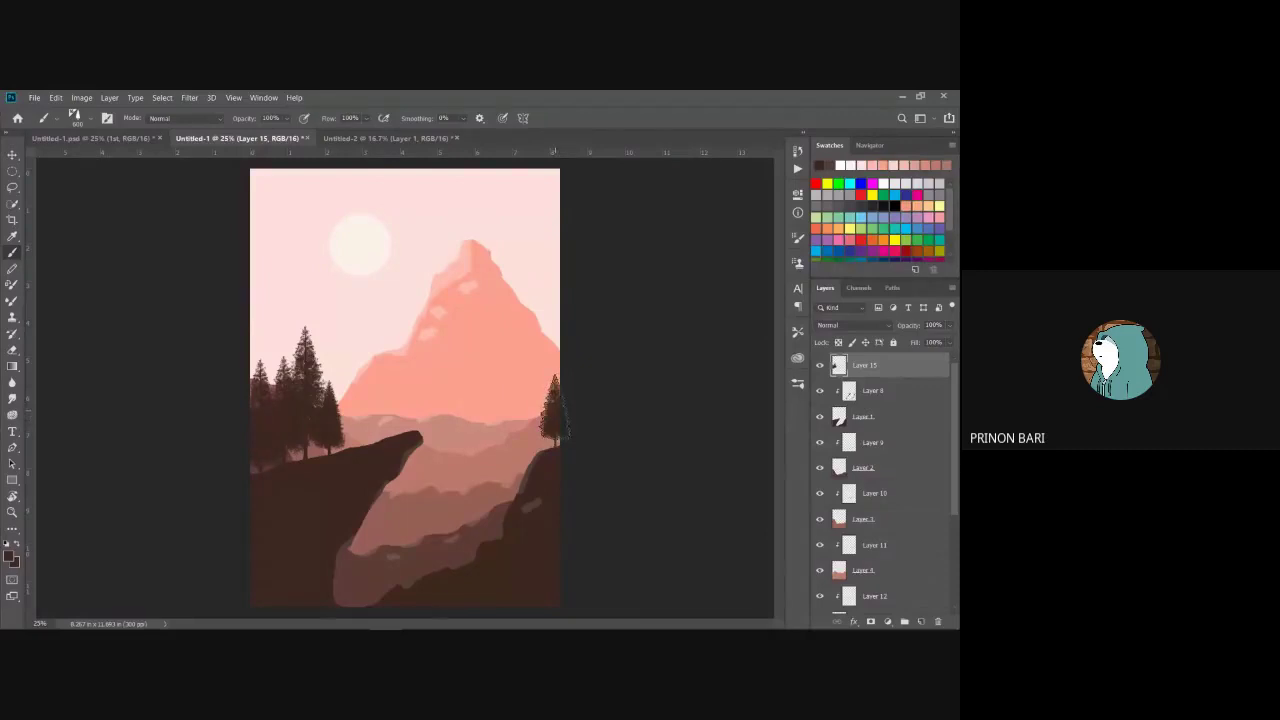
Step: Stamp progressively smaller dark brown trees down the right cliff's slope, starting beside the existing tree on its top
left_click(540, 430)
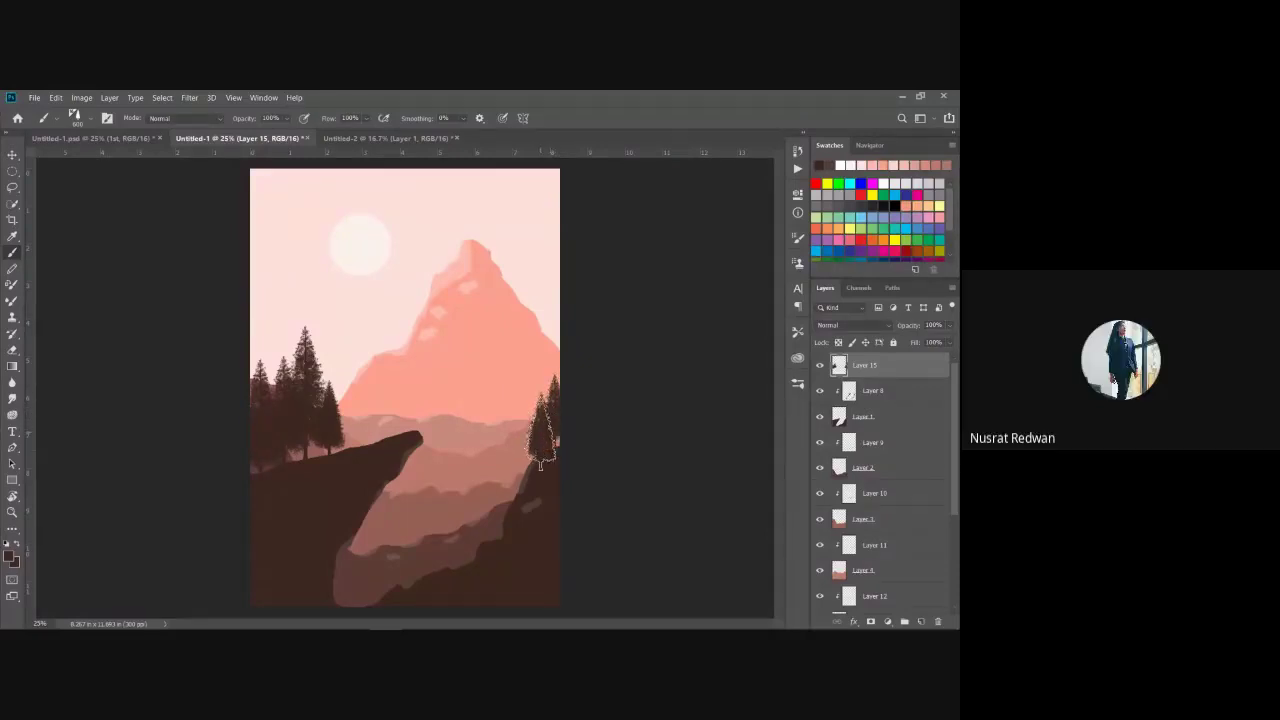
left_click(539, 462)
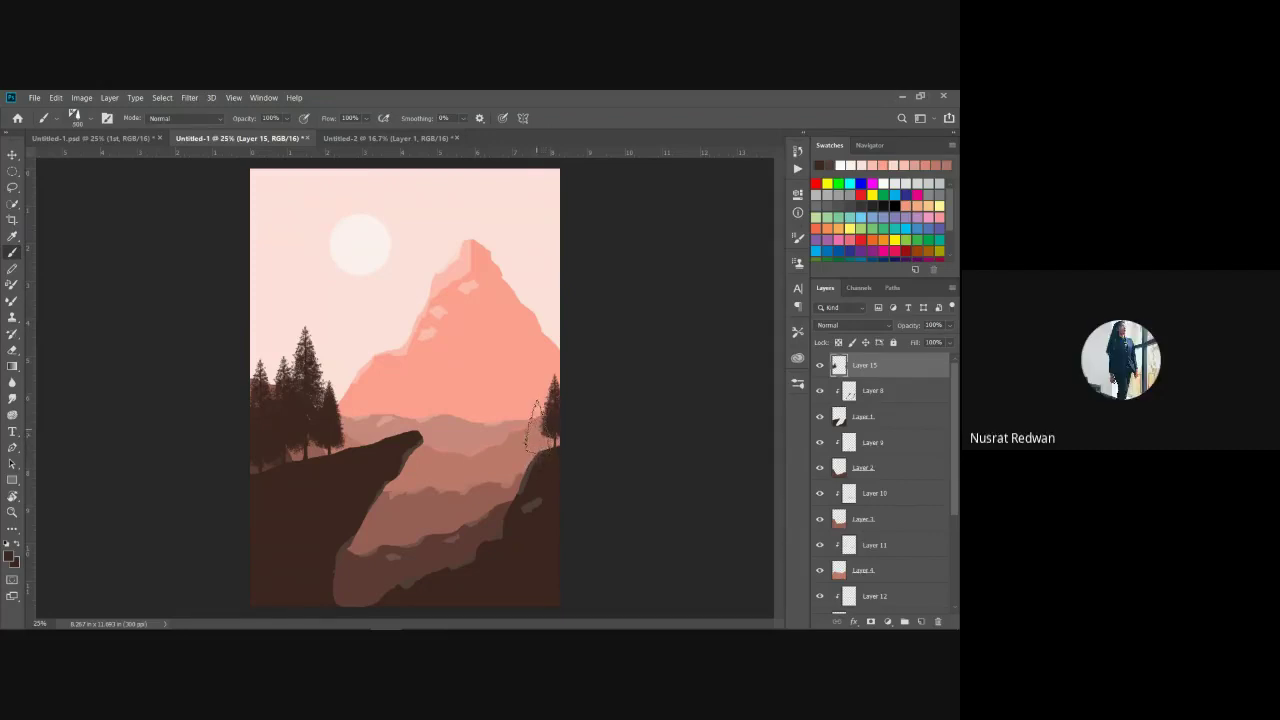
left_click(535, 427)
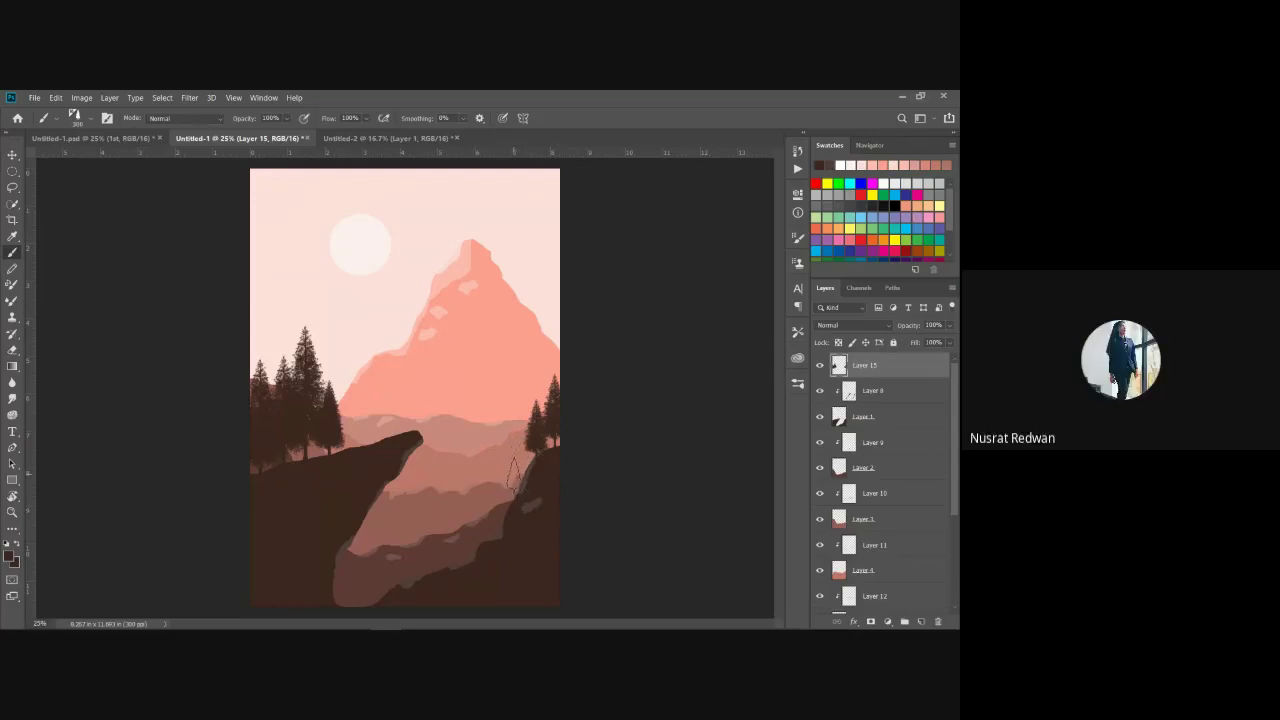
left_click(513, 480)
left_click(501, 492)
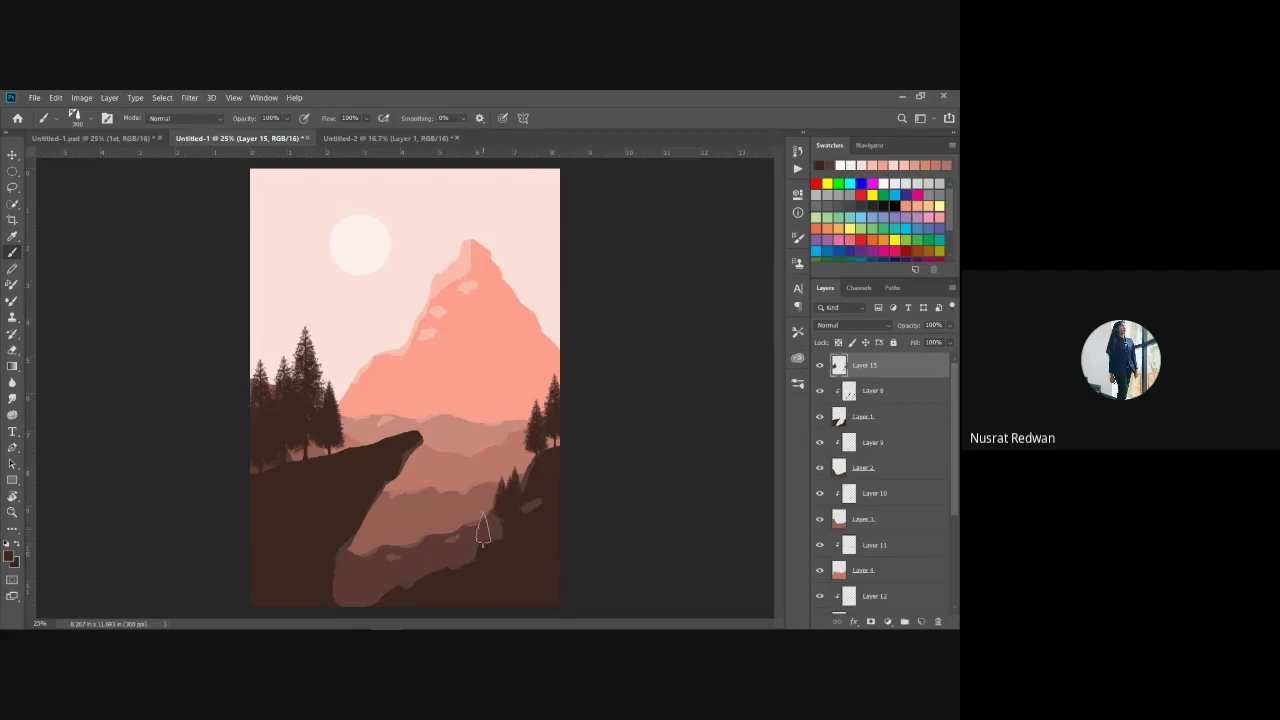
left_click(483, 528)
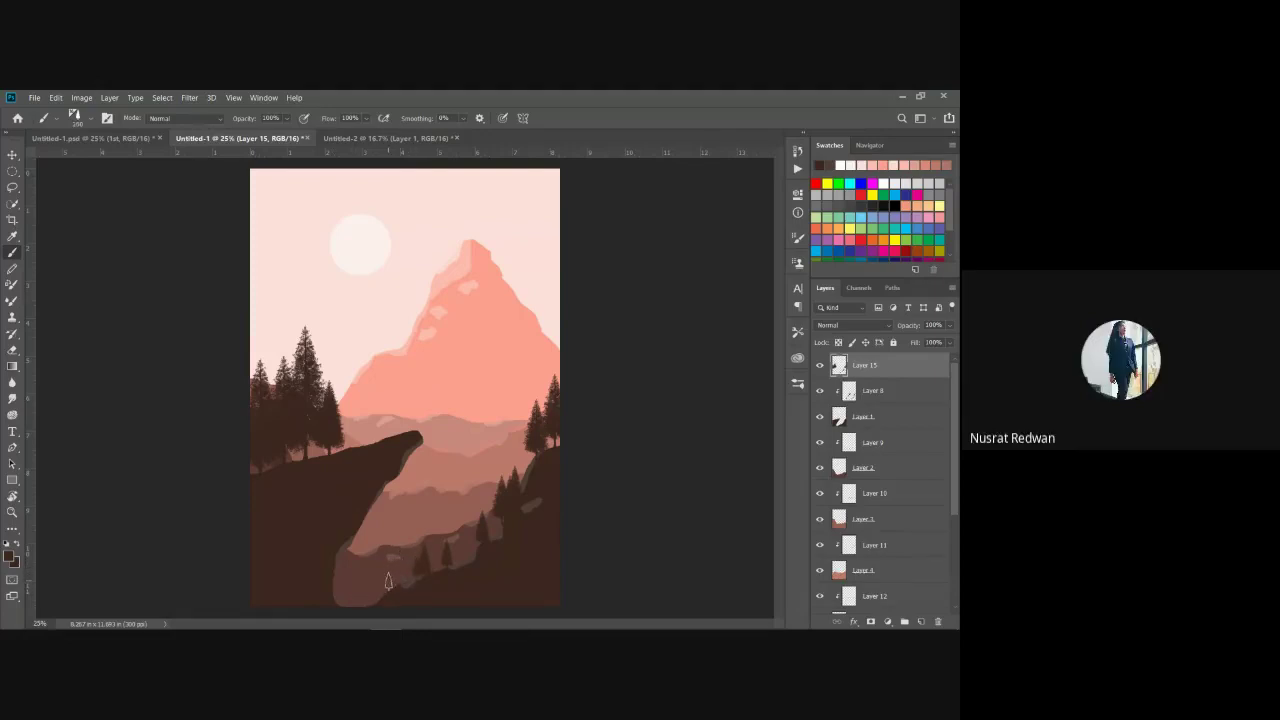
Step: Enlarge the tree brush and stamp larger dark brown trees at the lower end of the right cliff's slope, near the artwork's bottom edge
key("bracketright")
key("bracketright")
key("bracketright")
key("bracketright")
key("bracketright")
key("bracketright")
key("bracketright")
key("bracketright")
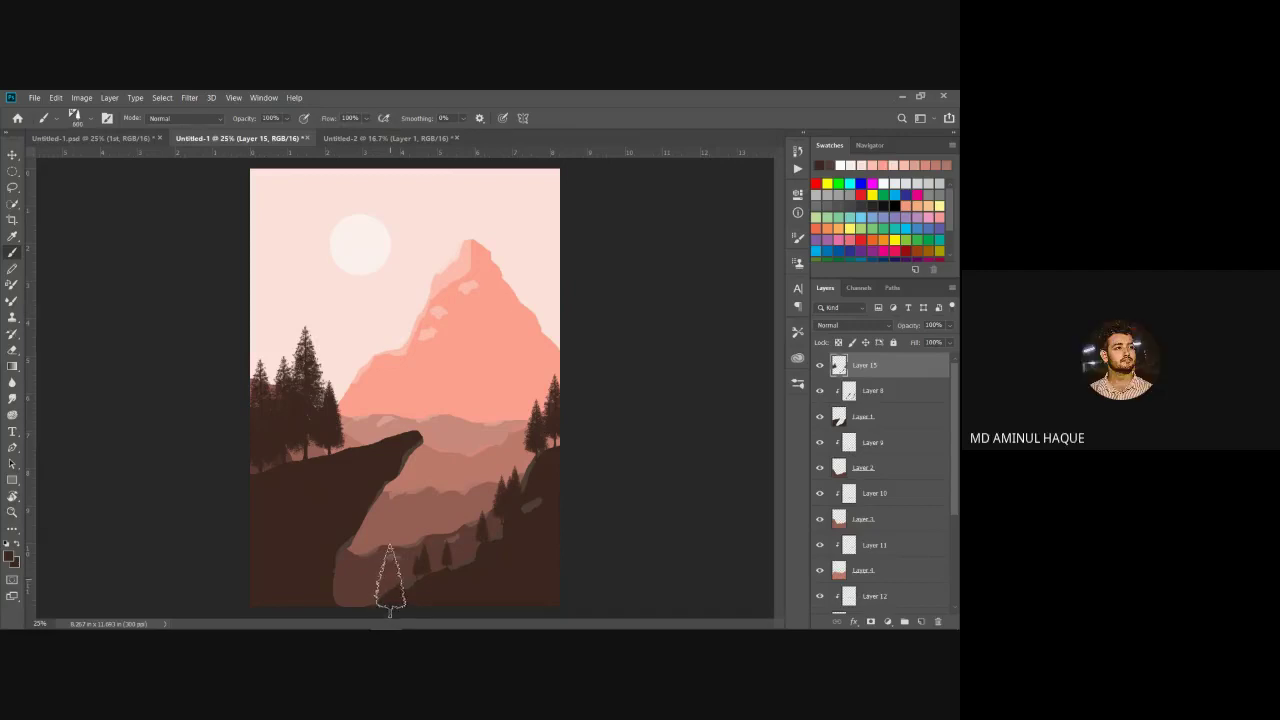
left_click(391, 572)
key("bracketleft")
key("bracketleft")
key("bracketleft")
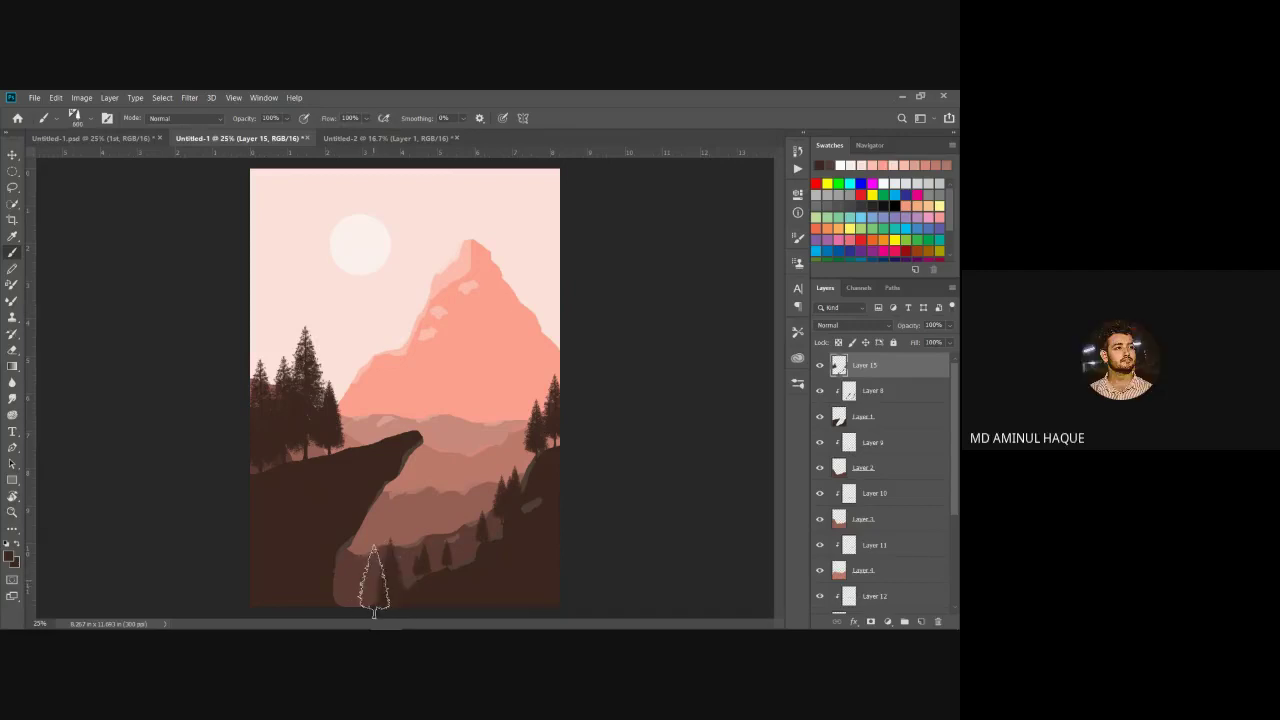
key("bracketright")
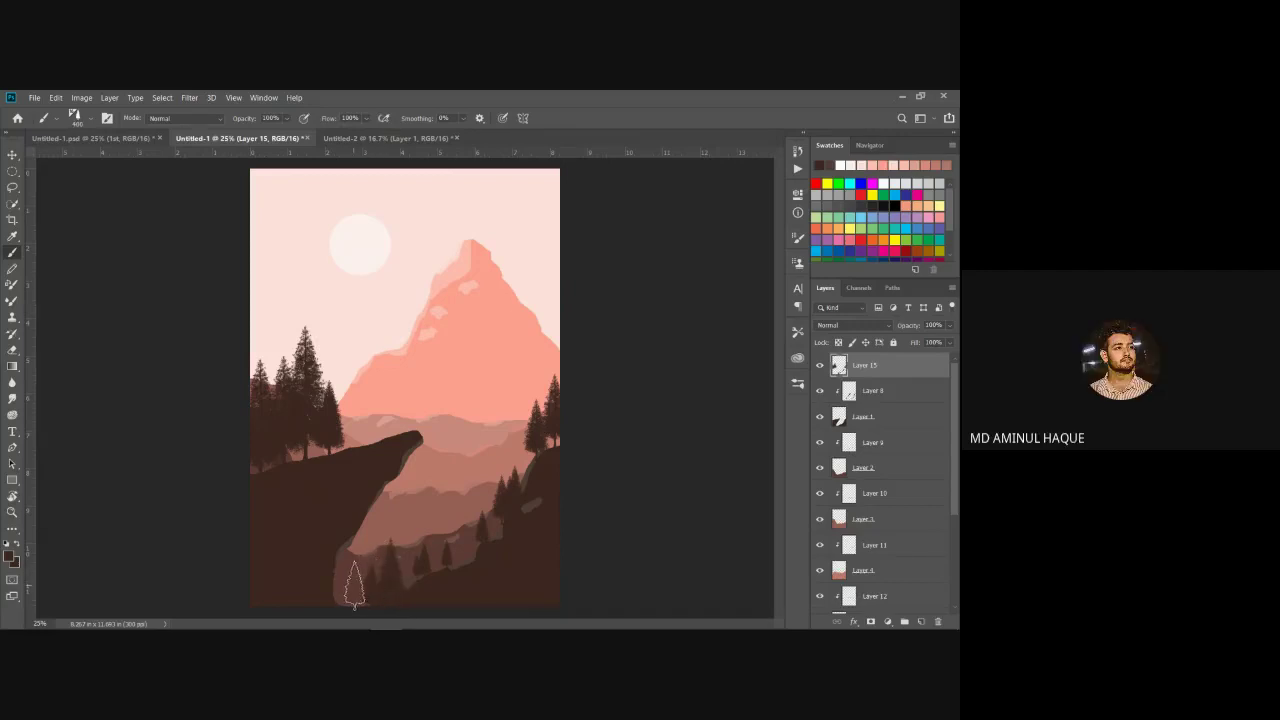
left_click(358, 580)
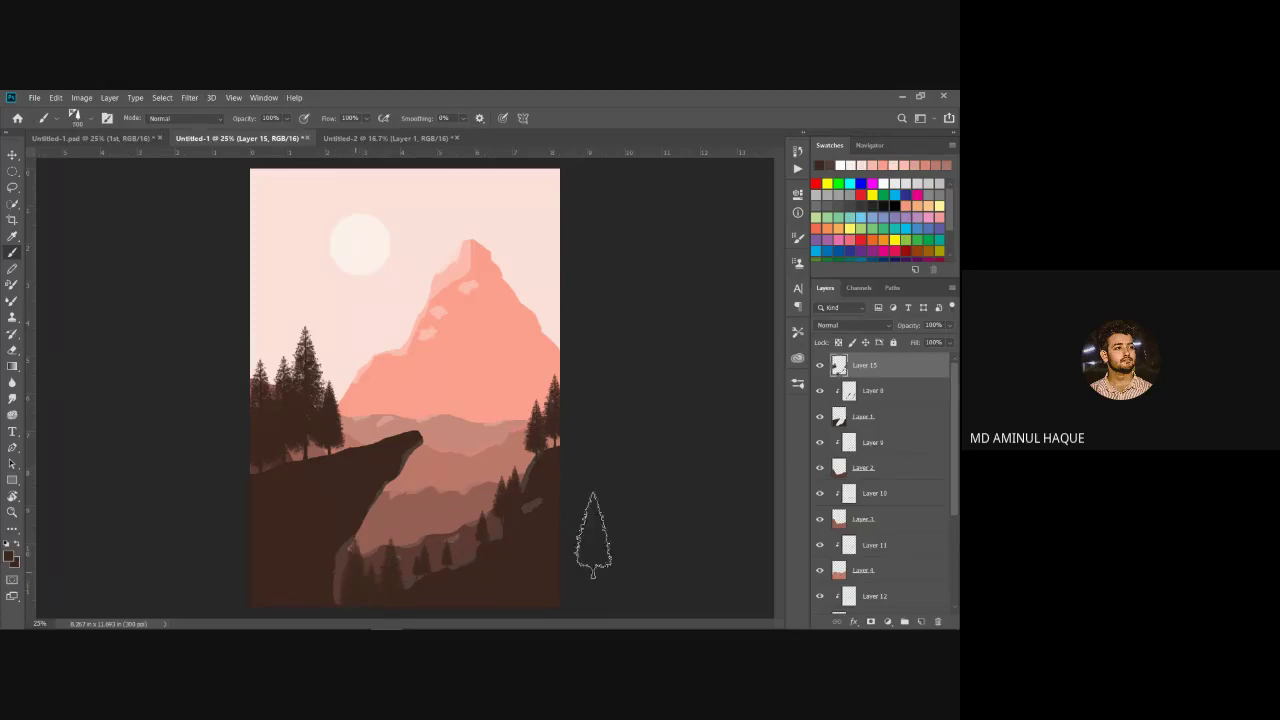
Step: Reduce the tree brush to 400 px and stamp another dark brown tree among the small trees midway down the slope
key("bracketleft")
key("bracketleft")
left_click(462, 543)
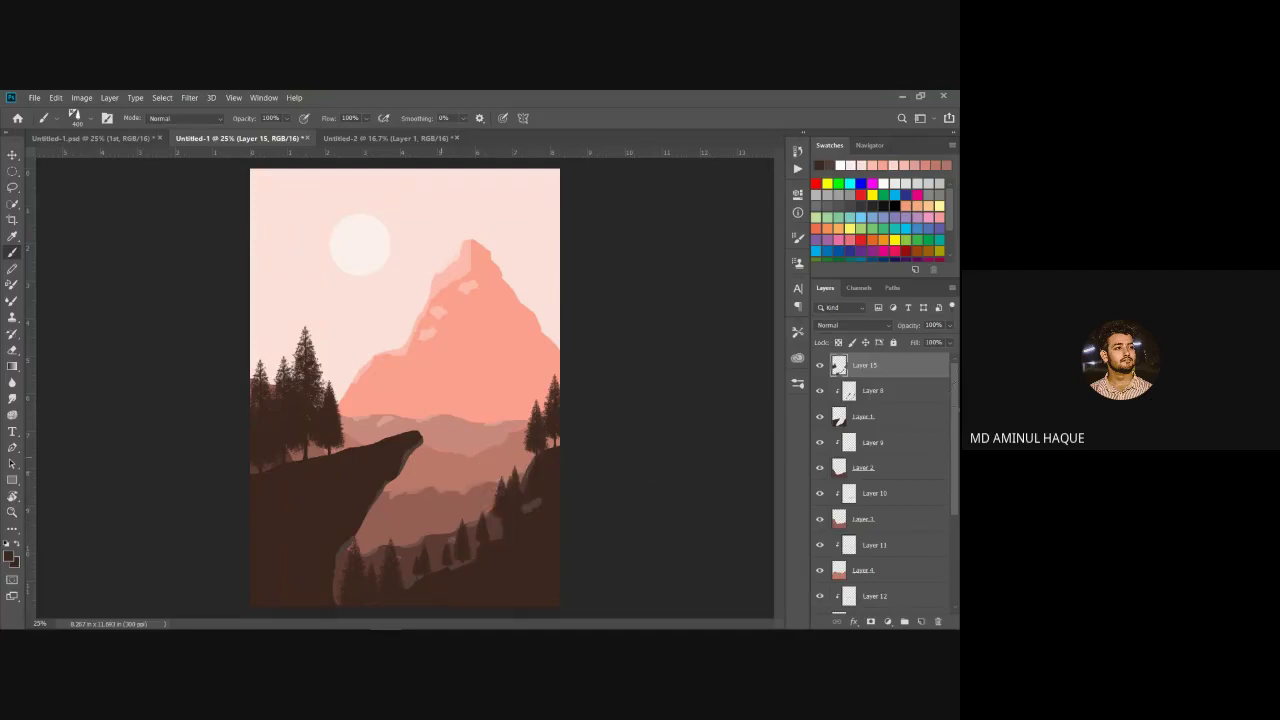
Step: Add a new layer above Layer 9 and set the foreground colour to 603c36, sampled from the ridge behind the dark trees
left_click(899, 468)
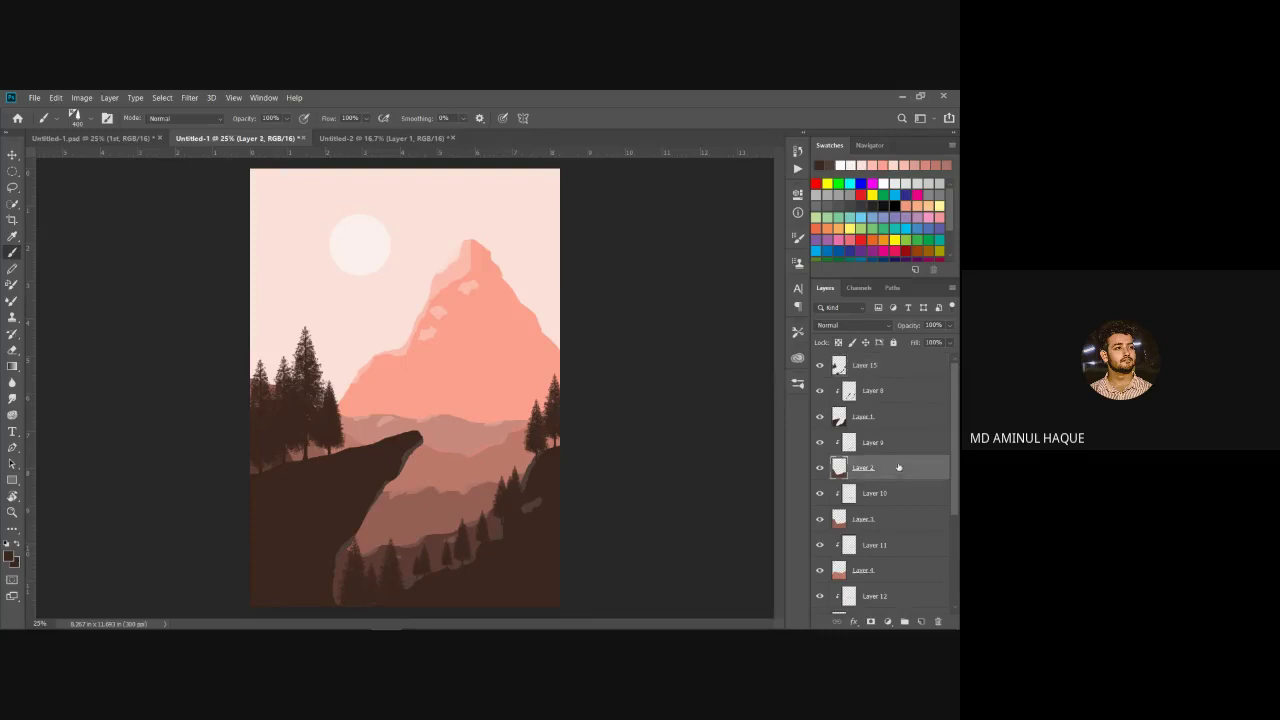
left_click(895, 436)
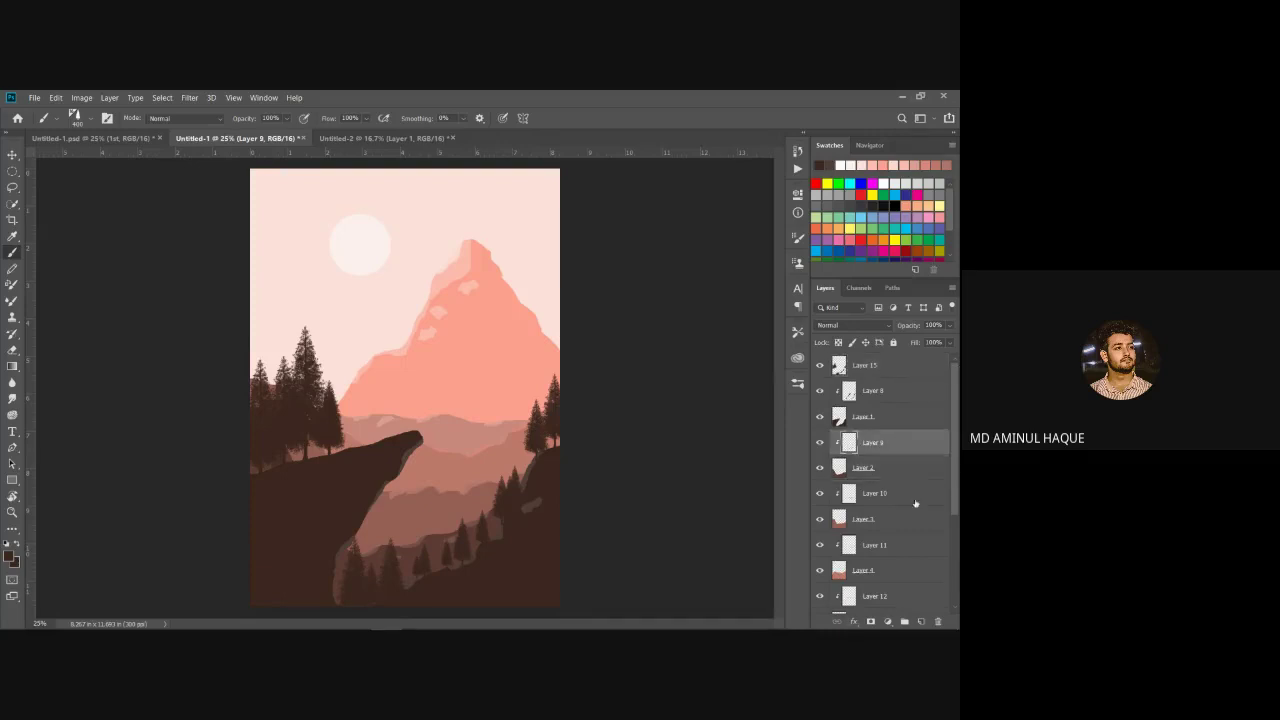
left_click(922, 622)
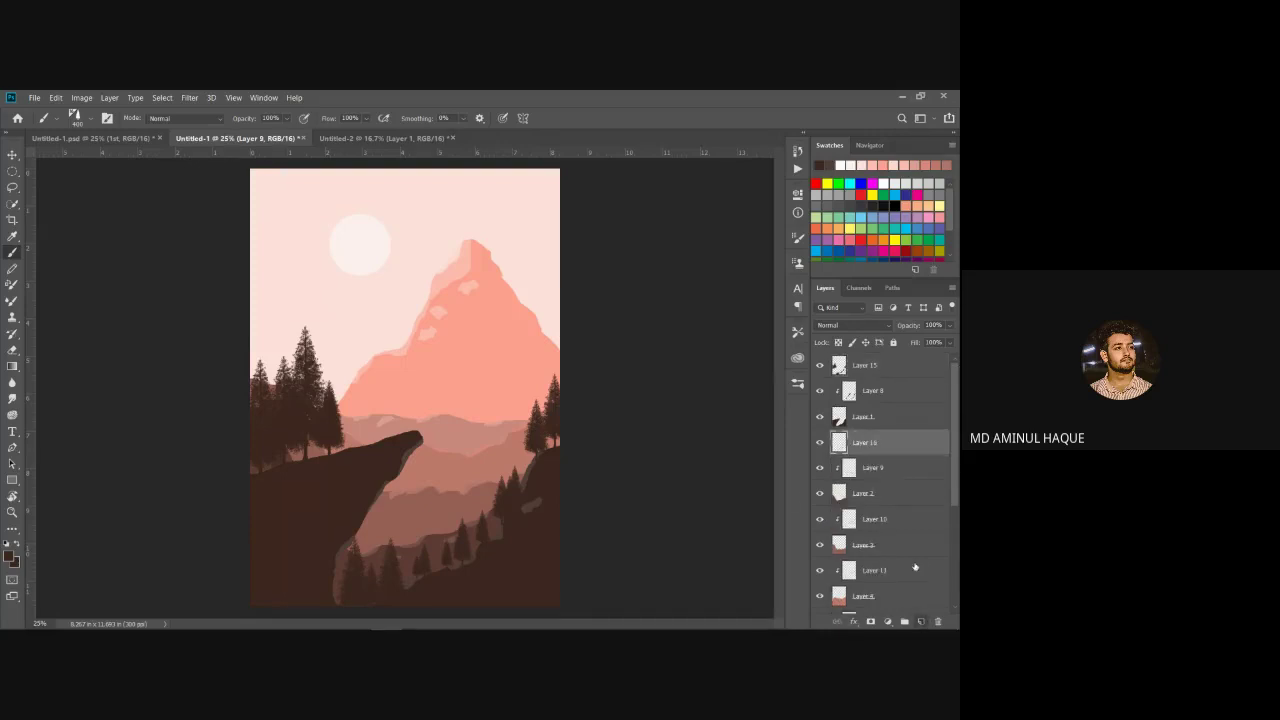
left_click(10, 558)
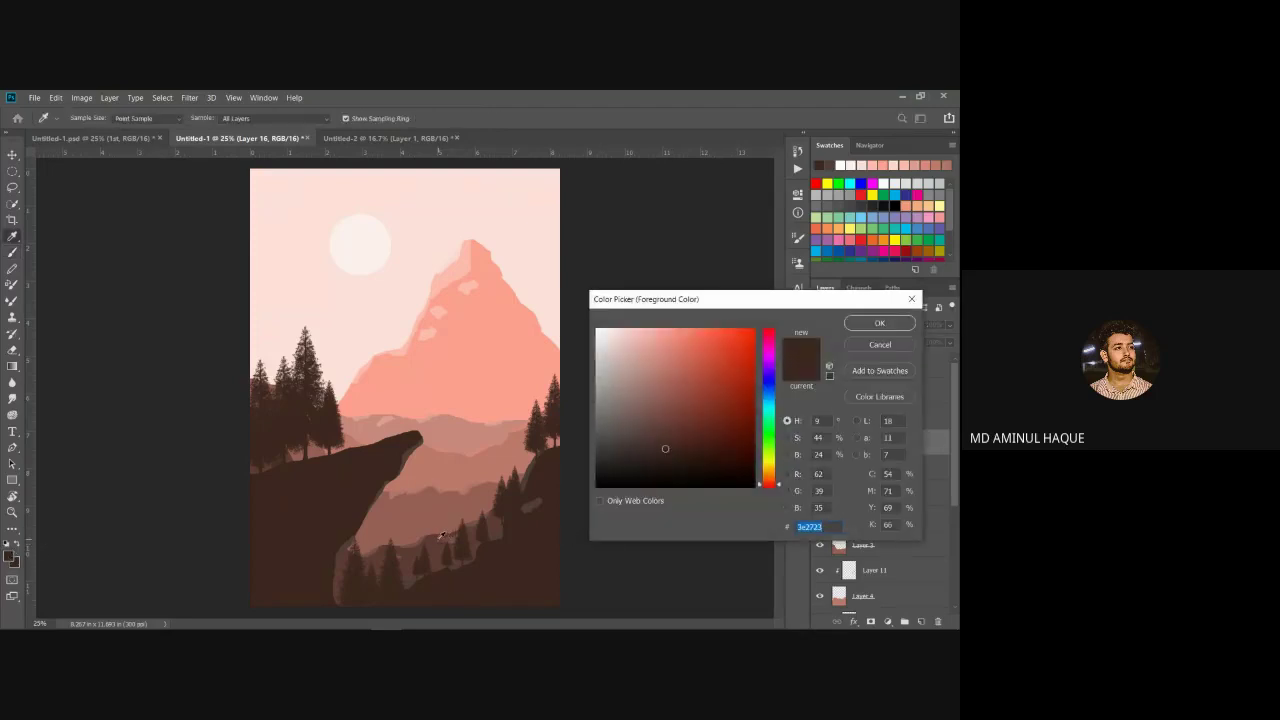
left_click(440, 537)
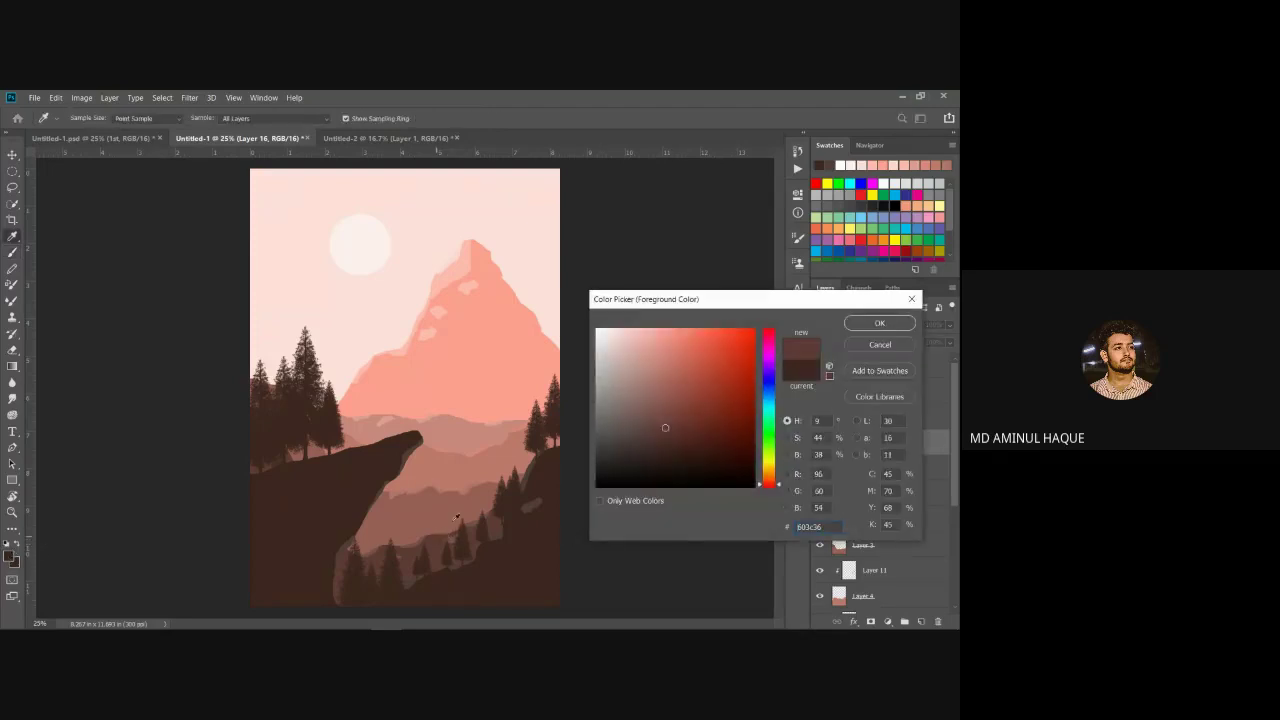
left_click(893, 322)
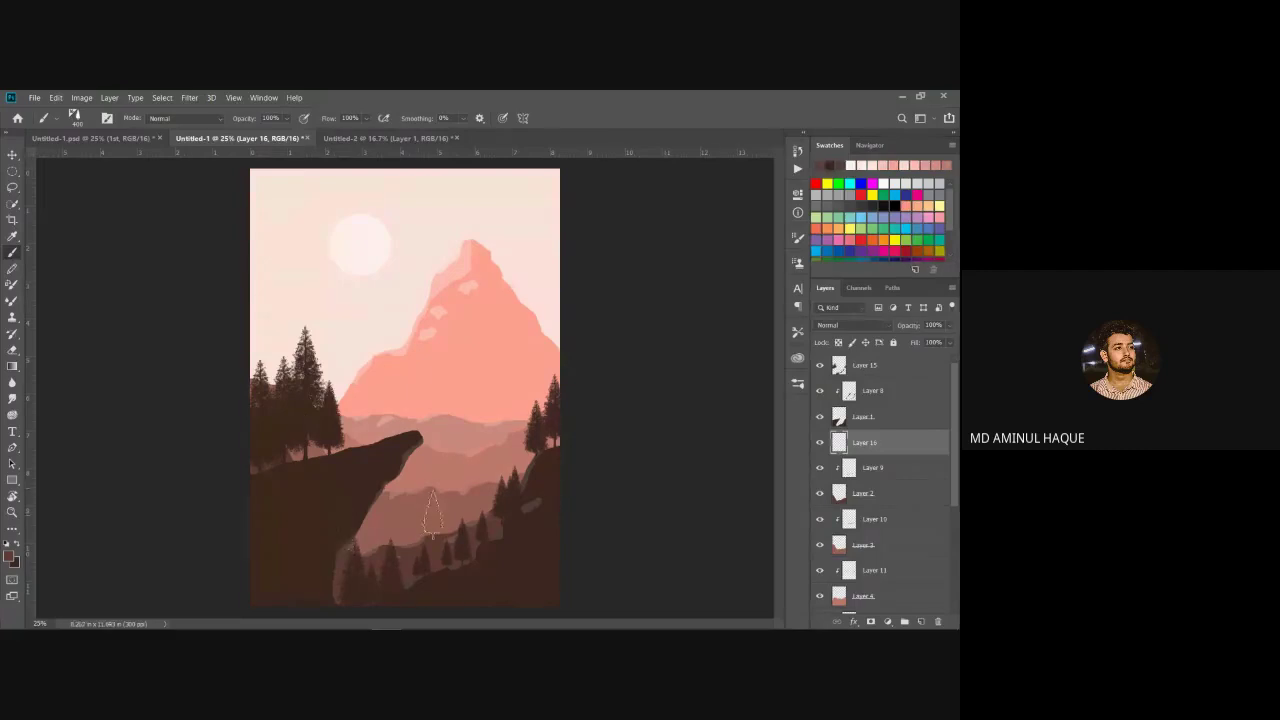
Step: Stamp a small cluster of reddish-brown trees on the middle of the ridge behind the dark foreground trees
left_click(432, 515)
left_click(442, 516)
left_click(424, 520)
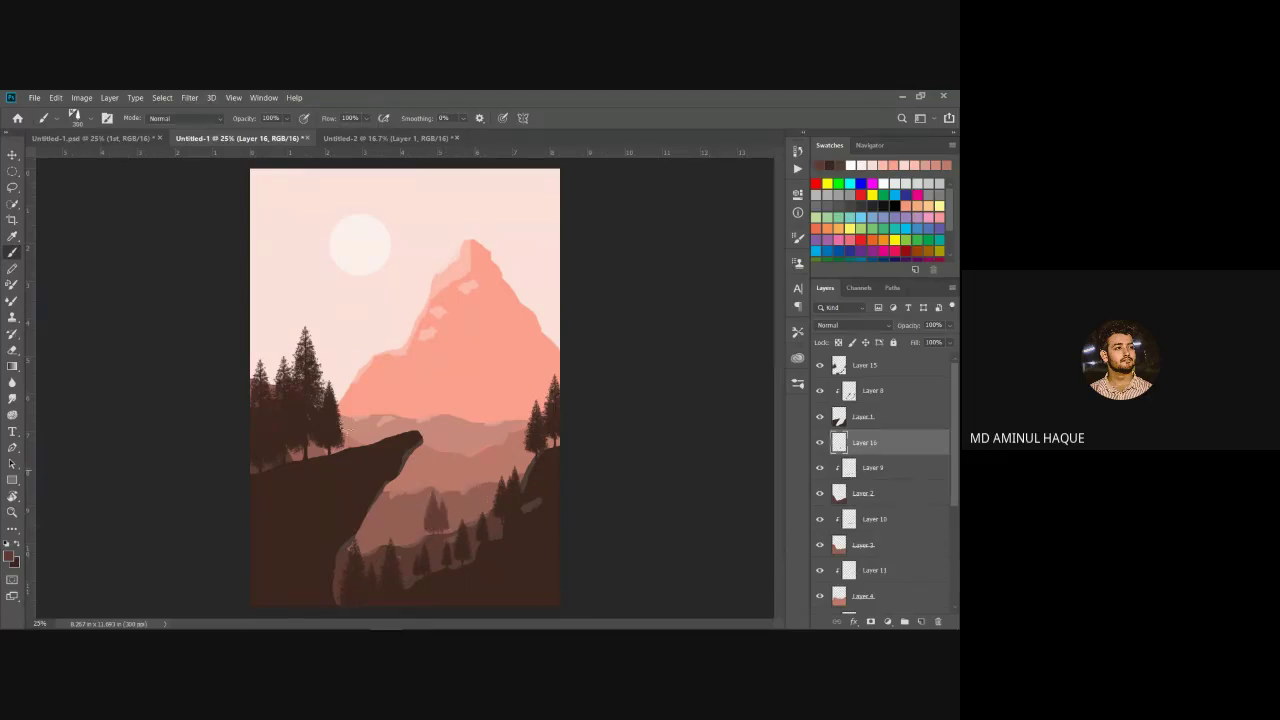
Step: Test the tree brush with strokes across the sky while widening its tip spacing, and settle on a spacing of 77%
left_click(106, 119)
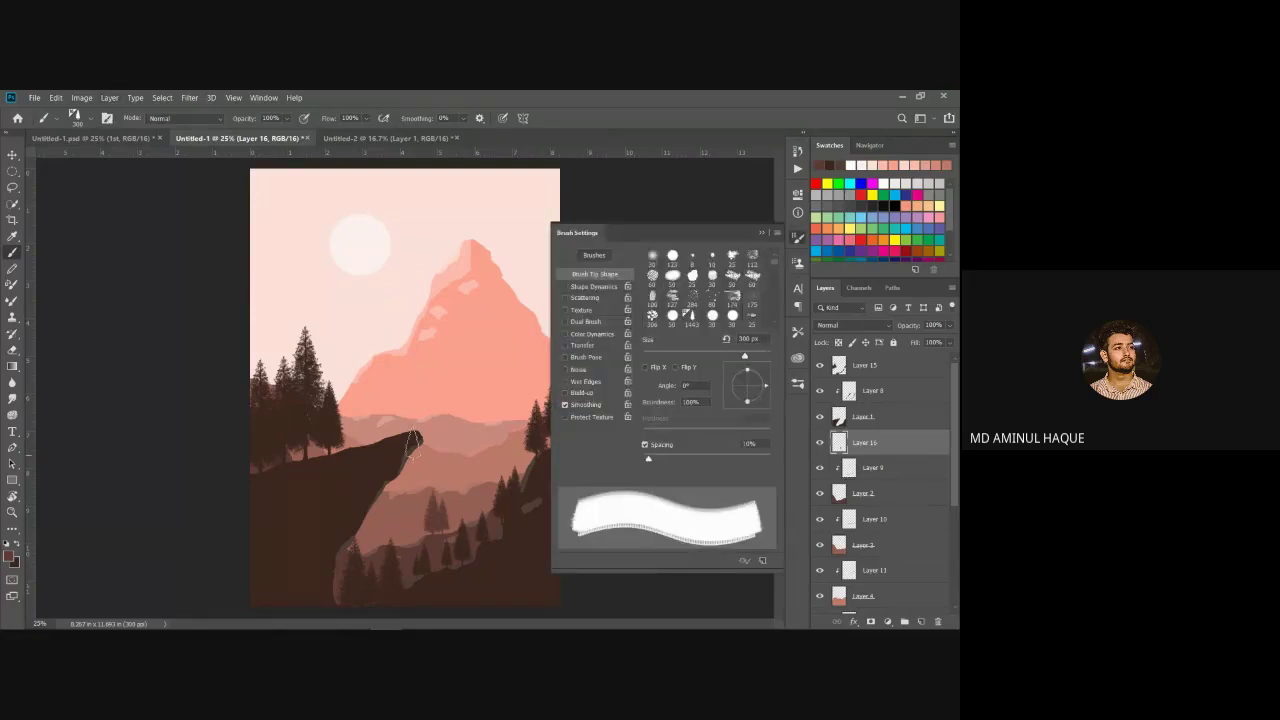
left_click_drag(300, 288, 456, 312)
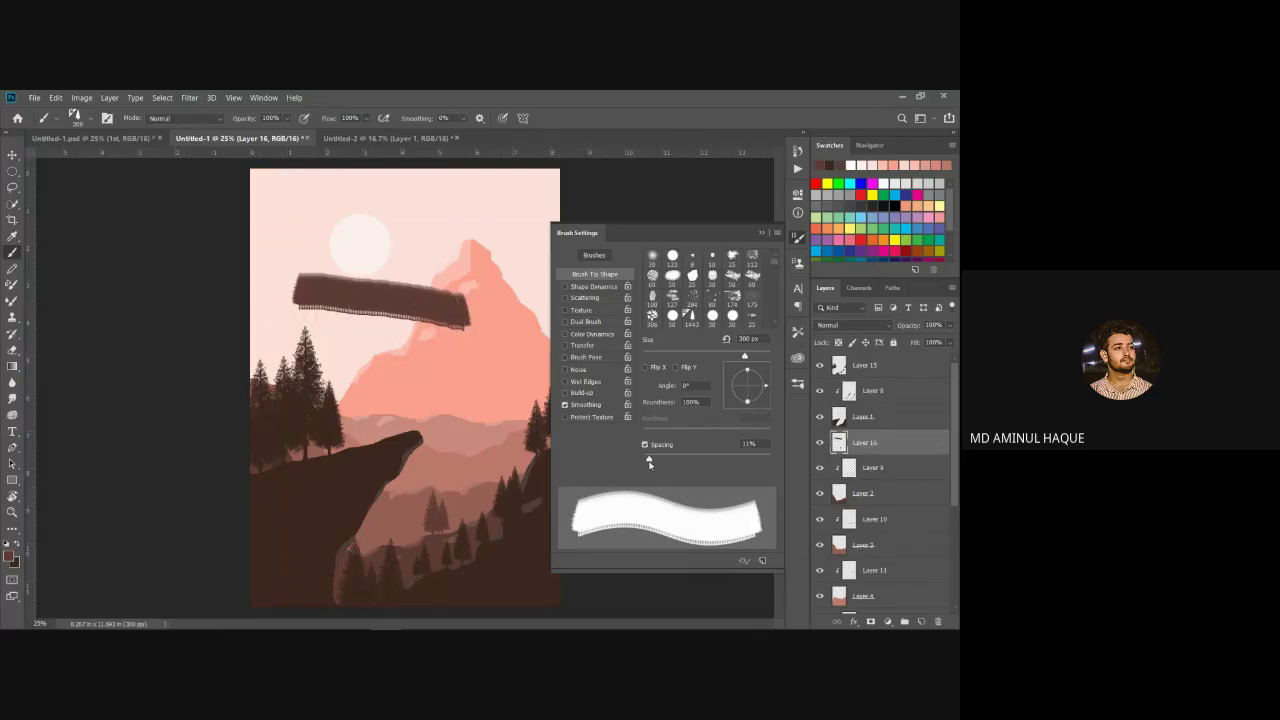
mouse_move(649, 463)
left_mouse_down()
mouse_move(731, 465)
mouse_move(667, 461)
mouse_move(714, 461)
left_mouse_up()
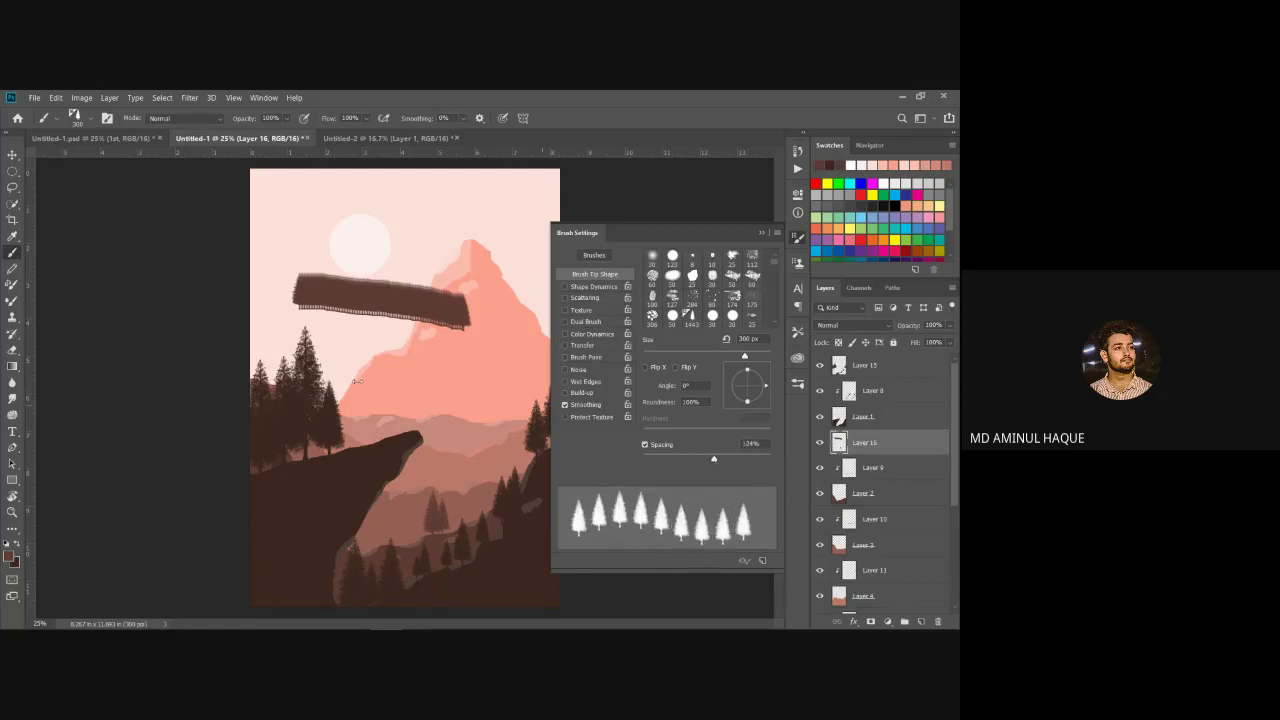
left_click_drag(326, 366, 483, 378)
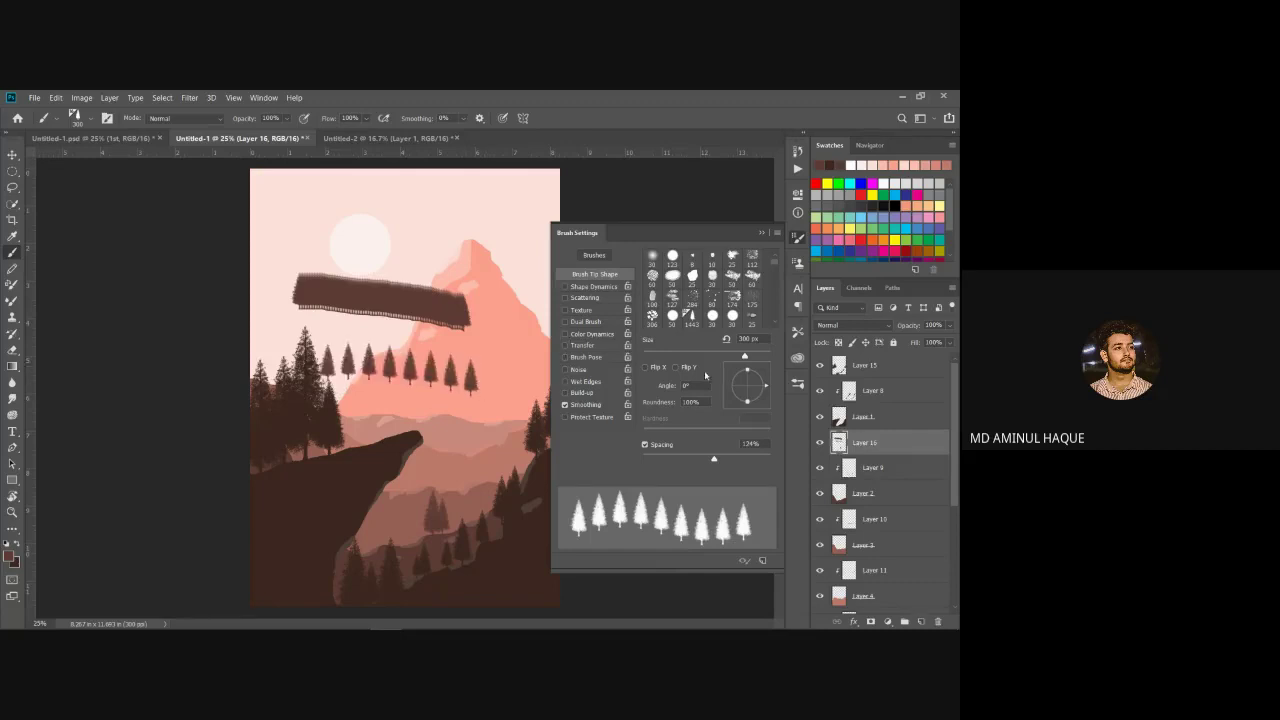
left_click_drag(715, 461, 692, 466)
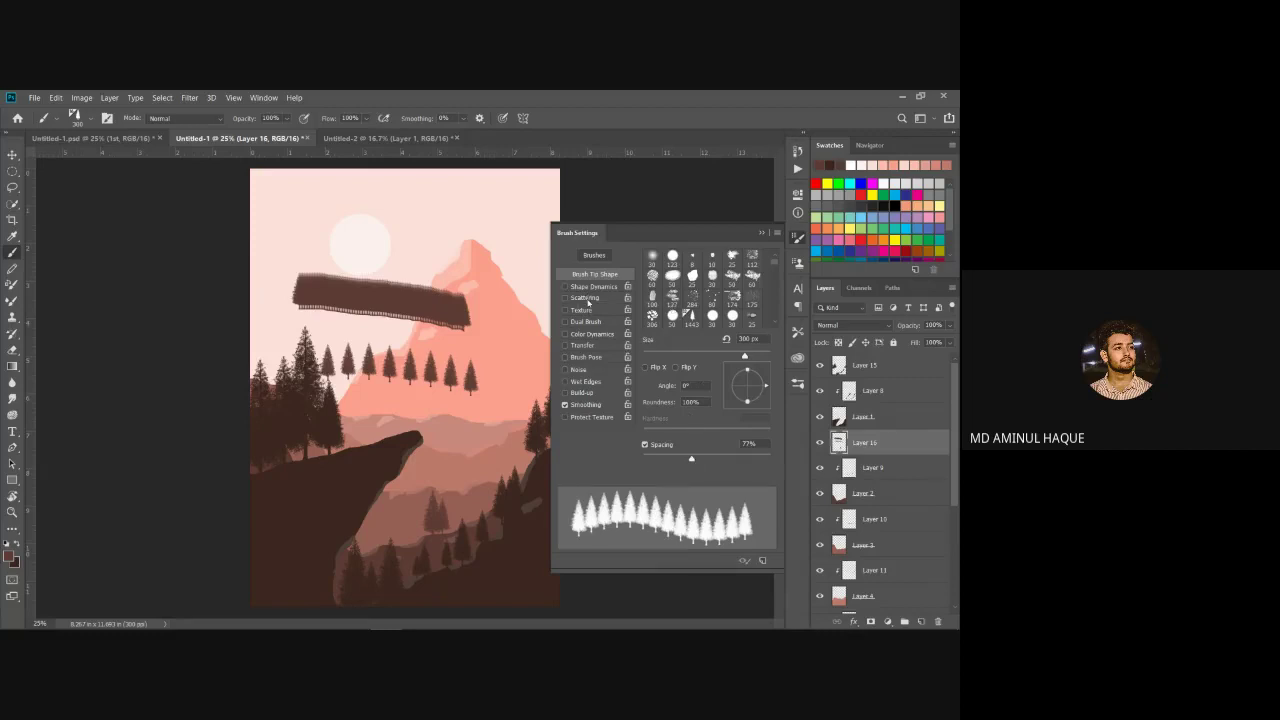
Step: Try Scattering on the tree brush at 412% with trial strokes over the artwork, and turn Scattering off again
left_click(586, 298)
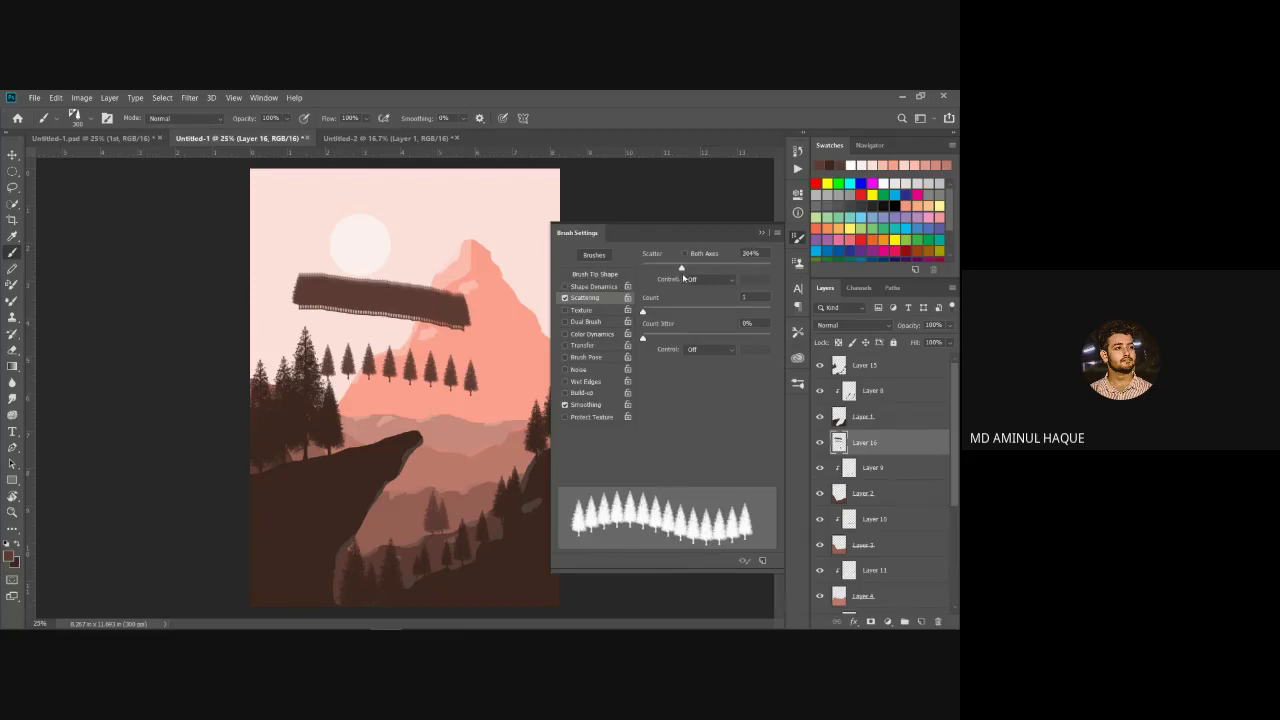
left_click_drag(707, 277, 711, 279)
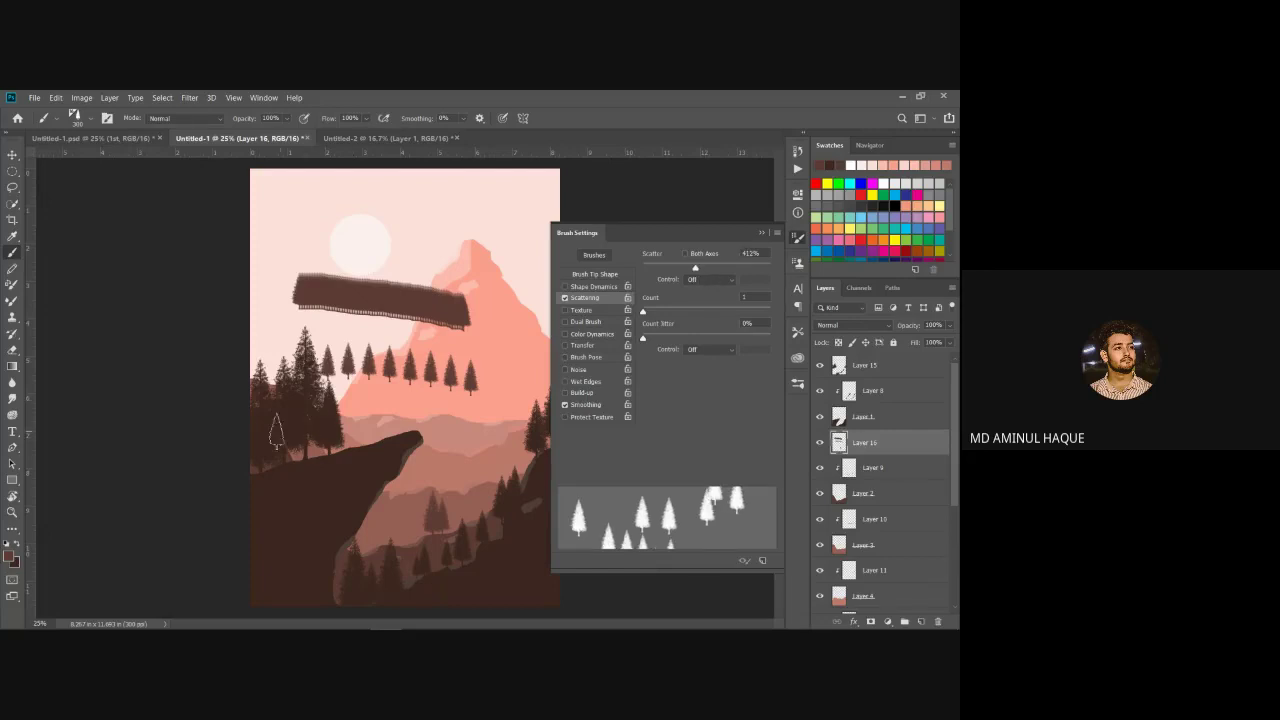
mouse_move(410, 385)
left_mouse_down()
mouse_move(460, 380)
mouse_move(490, 440)
mouse_move(442, 437)
mouse_move(370, 380)
mouse_move(303, 438)
left_mouse_up()
left_click_drag(490, 235, 370, 350)
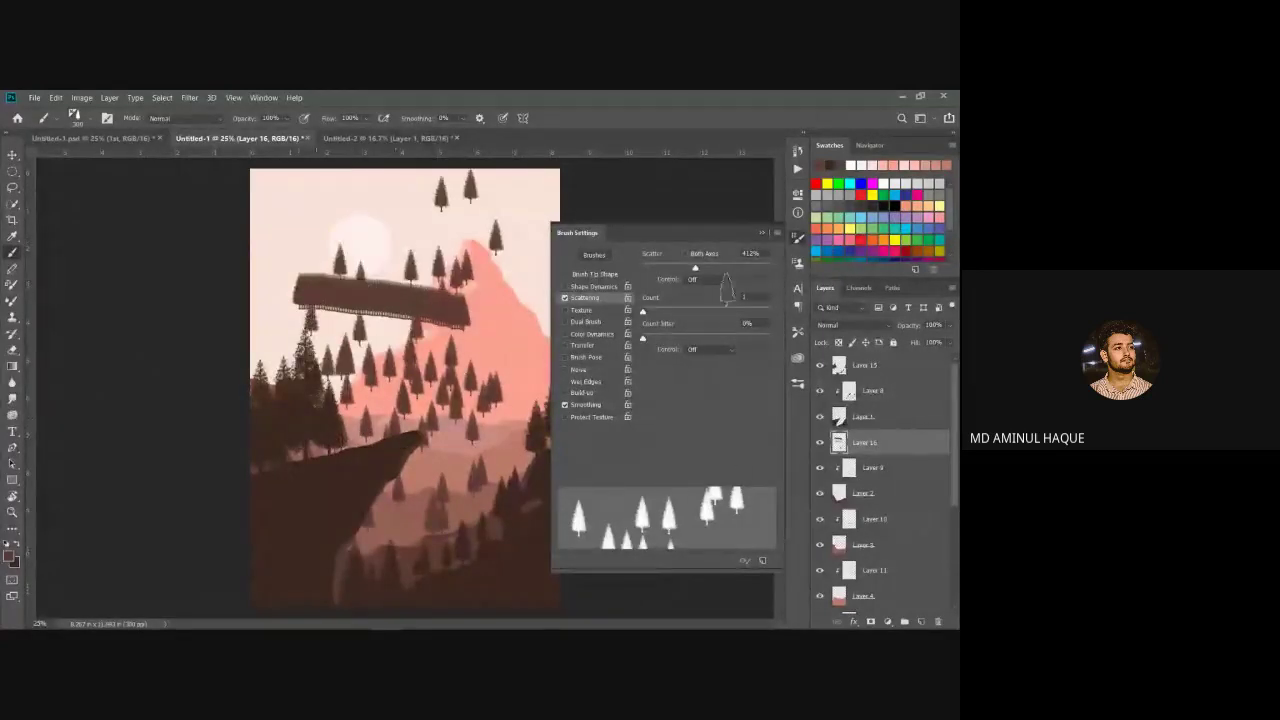
left_click(565, 298)
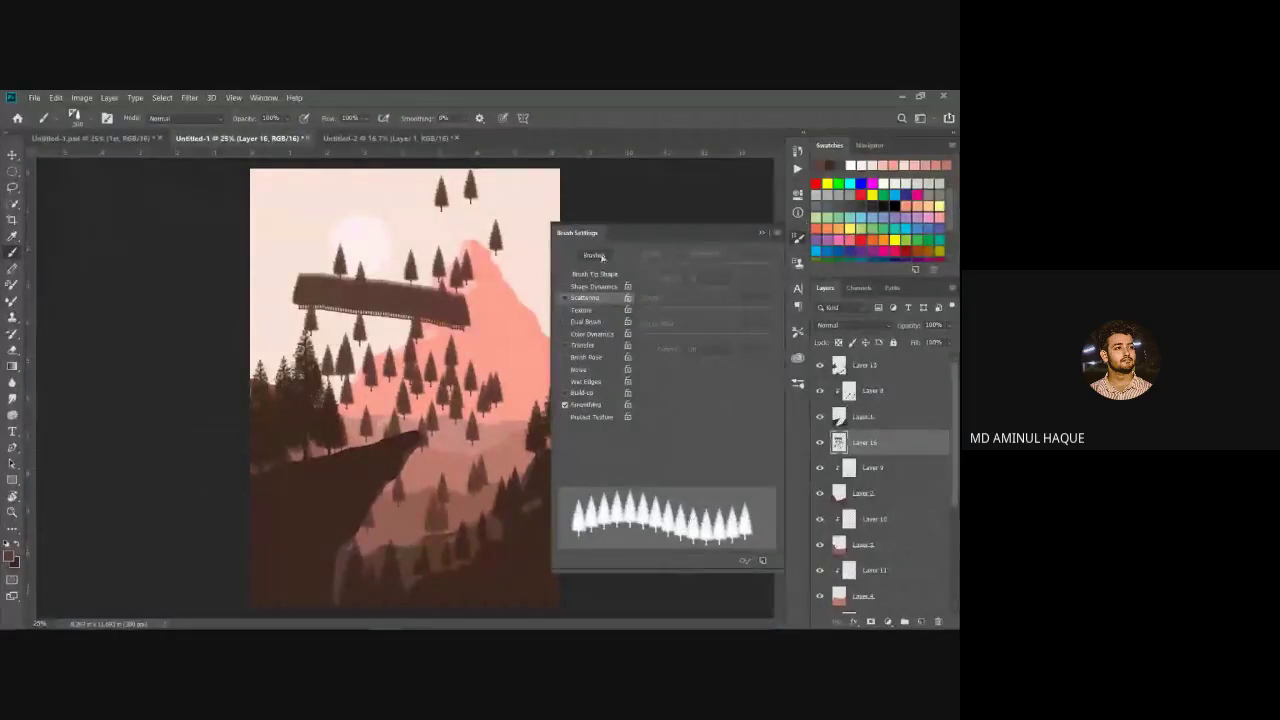
Step: Close the brush settings and undo all the trial tree strokes over the sky and mountain
left_click(761, 234)
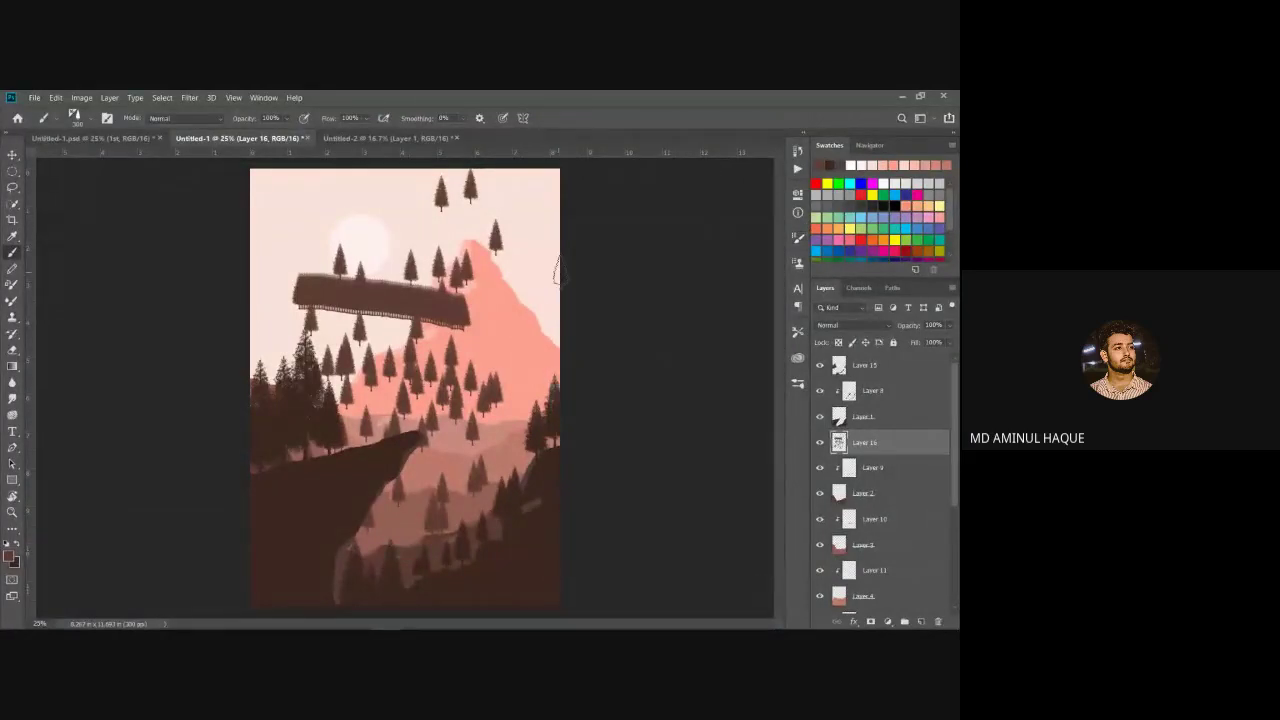
key("ctrl+z")
key("ctrl+z")
key("ctrl+z")
key("ctrl+z")
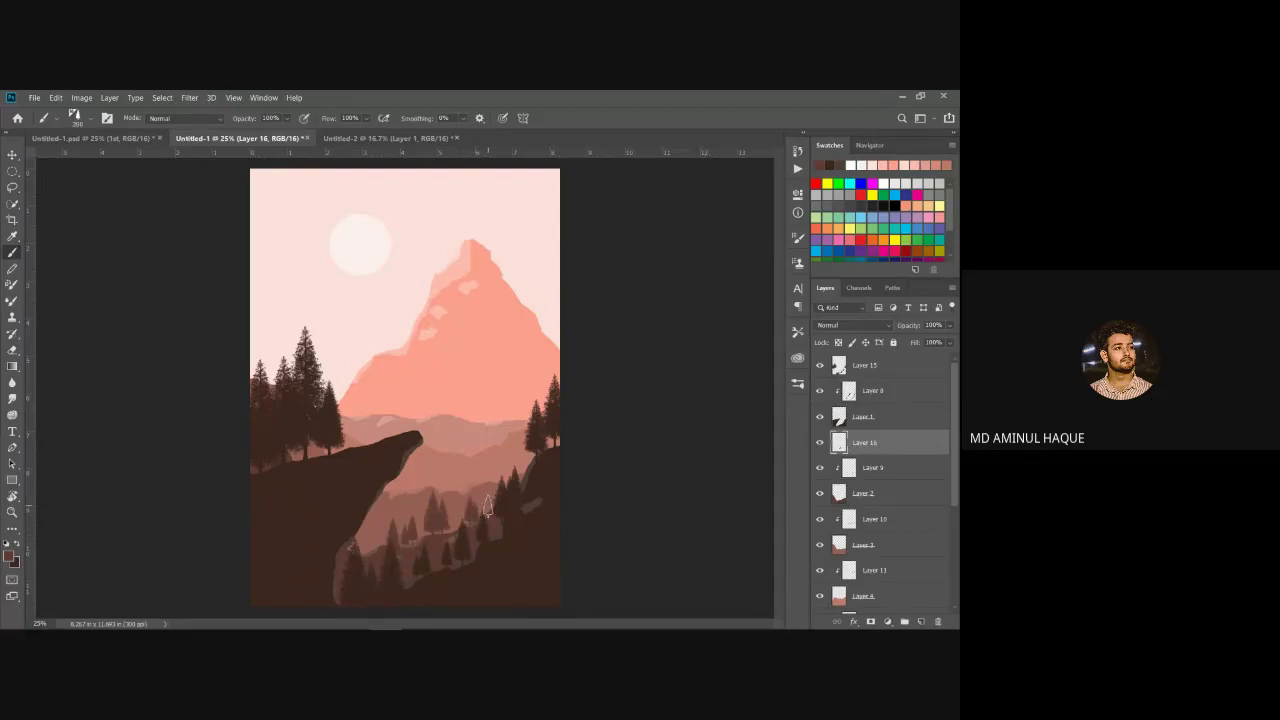
Step: Stamp more reddish-brown trees of varied sizes along the second ridge, from its right end to beside the left cliff
left_click(486, 500)
key("bracketright")
key("bracketright")
key("bracketright")
key("bracketleft")
left_click(370, 533)
Step: Add a new layer above Layer 10 and set the brush colour to 996056, sampled from the third ridge
left_click(893, 545)
left_click(894, 521)
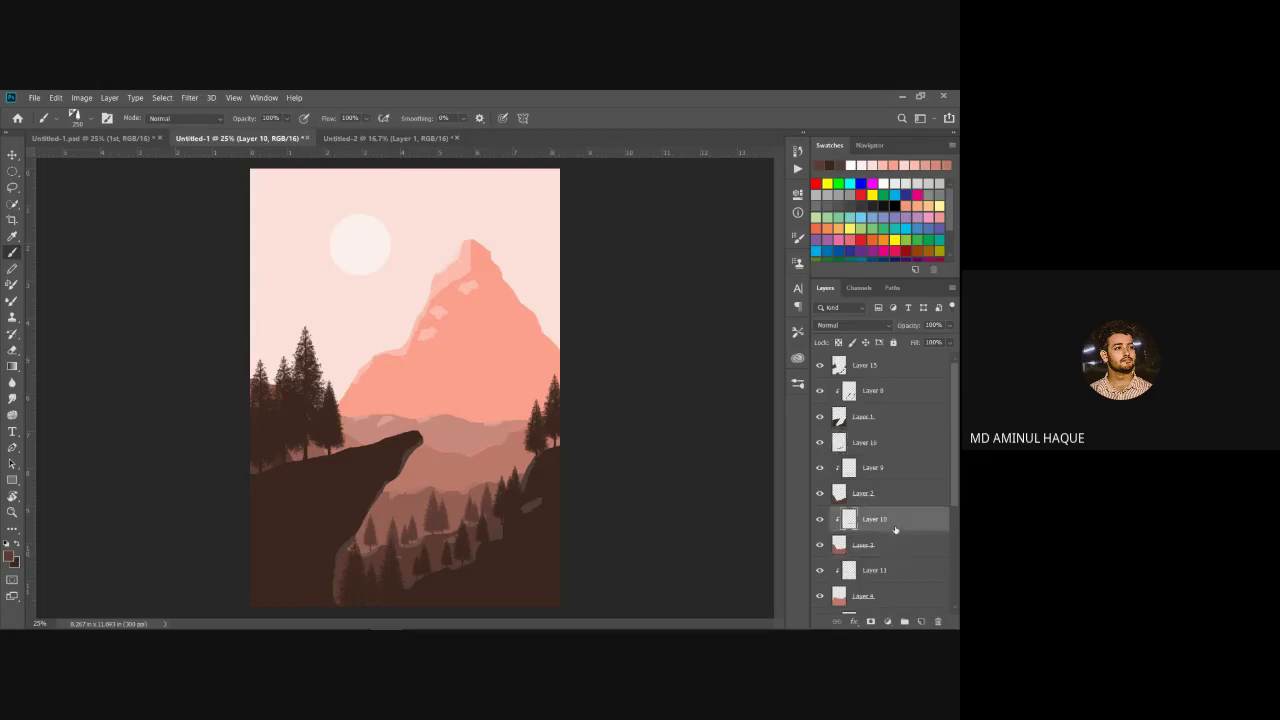
left_click(921, 622)
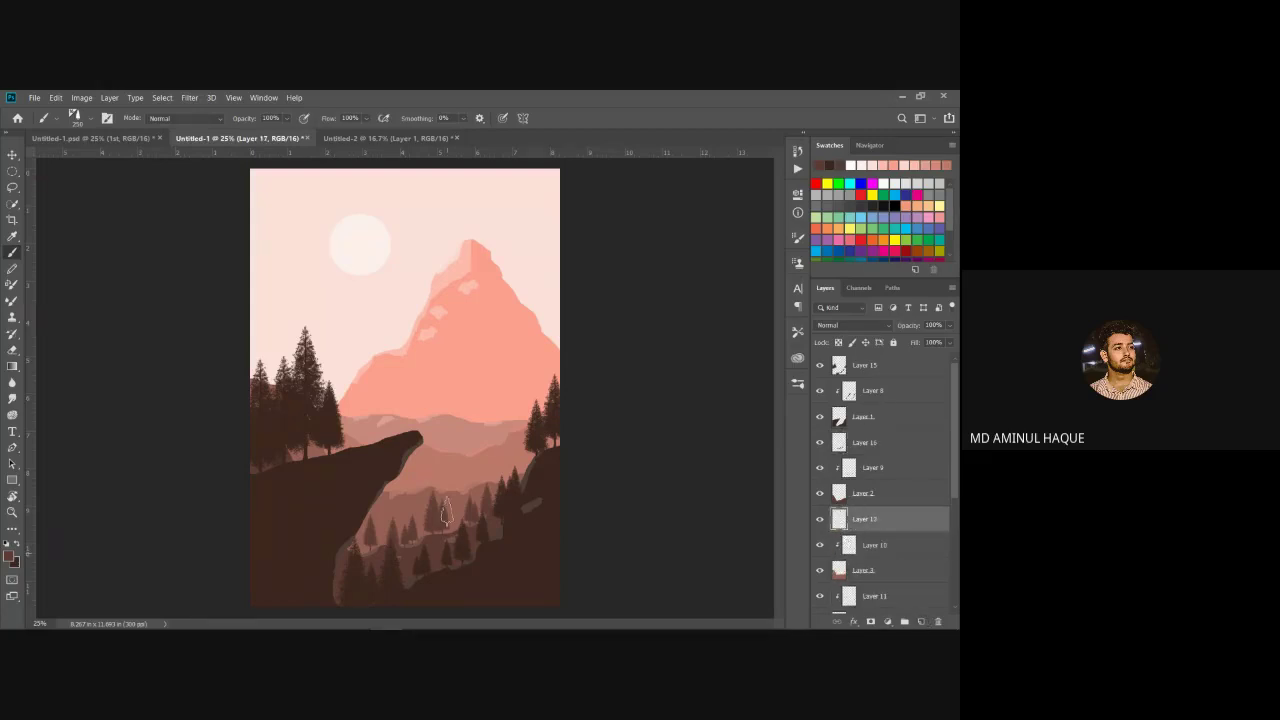
left_click(11, 559)
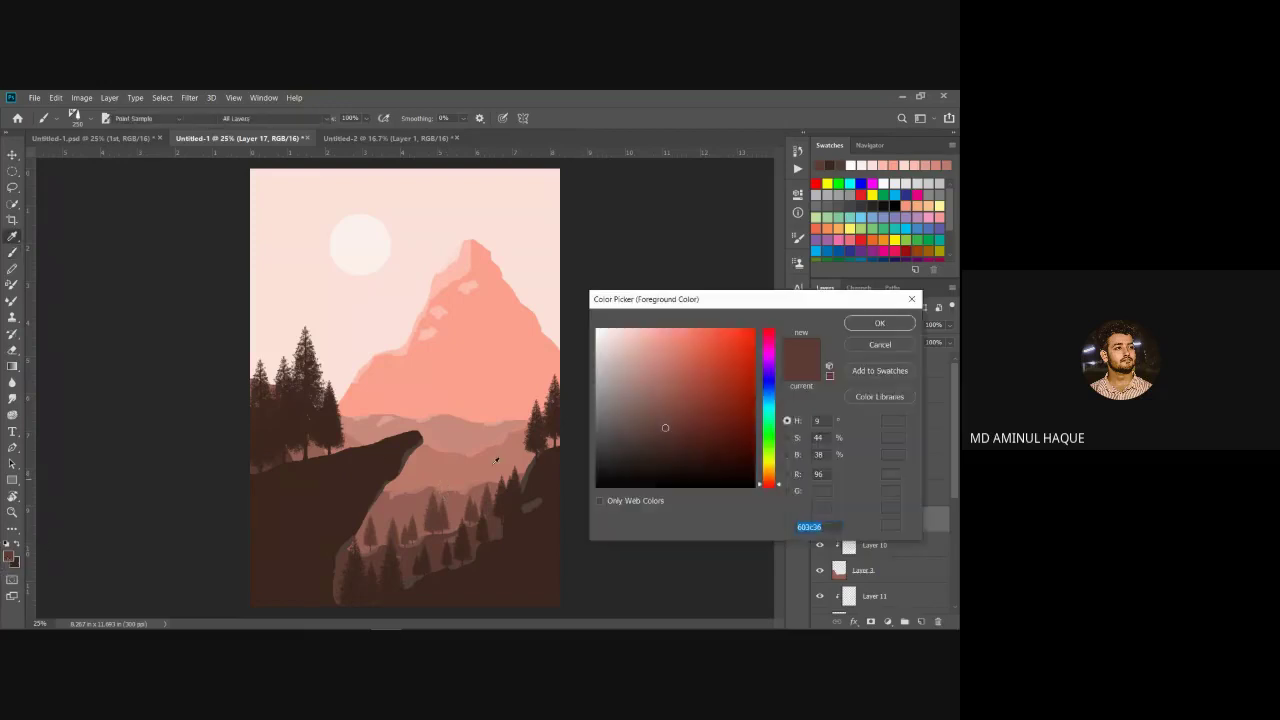
left_click(405, 497)
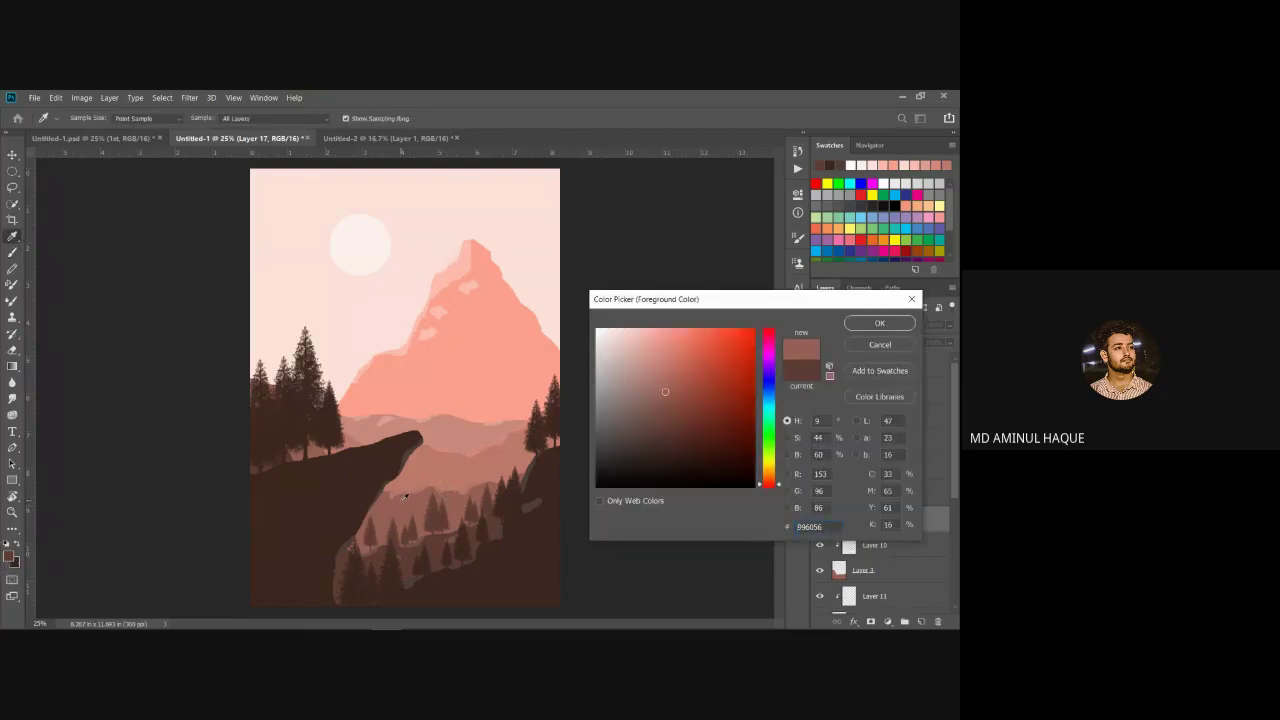
left_click(905, 328)
key("b")
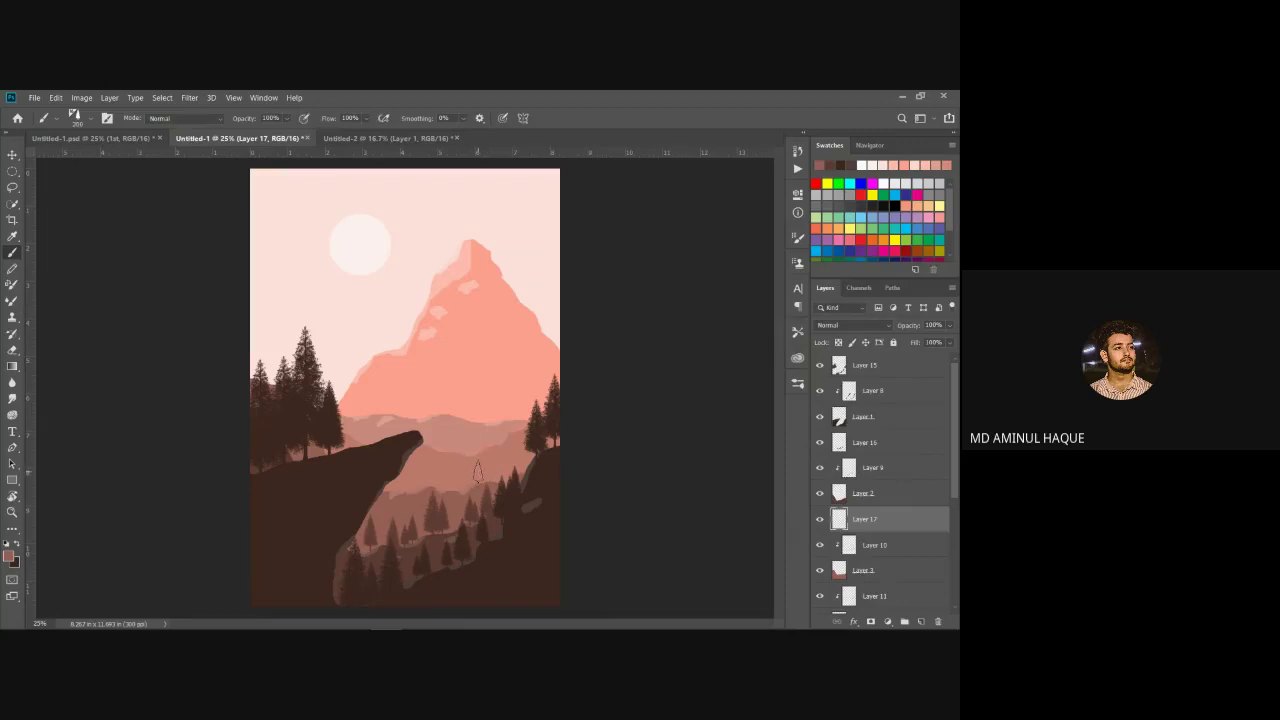
Step: Stamp lighter reddish-brown trees of varied sizes along the top of the third ridge, between the two cliffs
key("bracketright")
left_click(473, 474)
key("bracketleft")
key("bracketleft")
left_click(490, 472)
key("bracketleft")
key("bracketright")
key("bracketright")
key("bracketright")
left_click(450, 480)
key("bracketleft")
key("bracketright")
left_click(421, 478)
Step: Add a new layer above Layer 11 and set the brush colour to c0796c, sampled from the fourth ridge
scroll(950, 473, "down", 3)
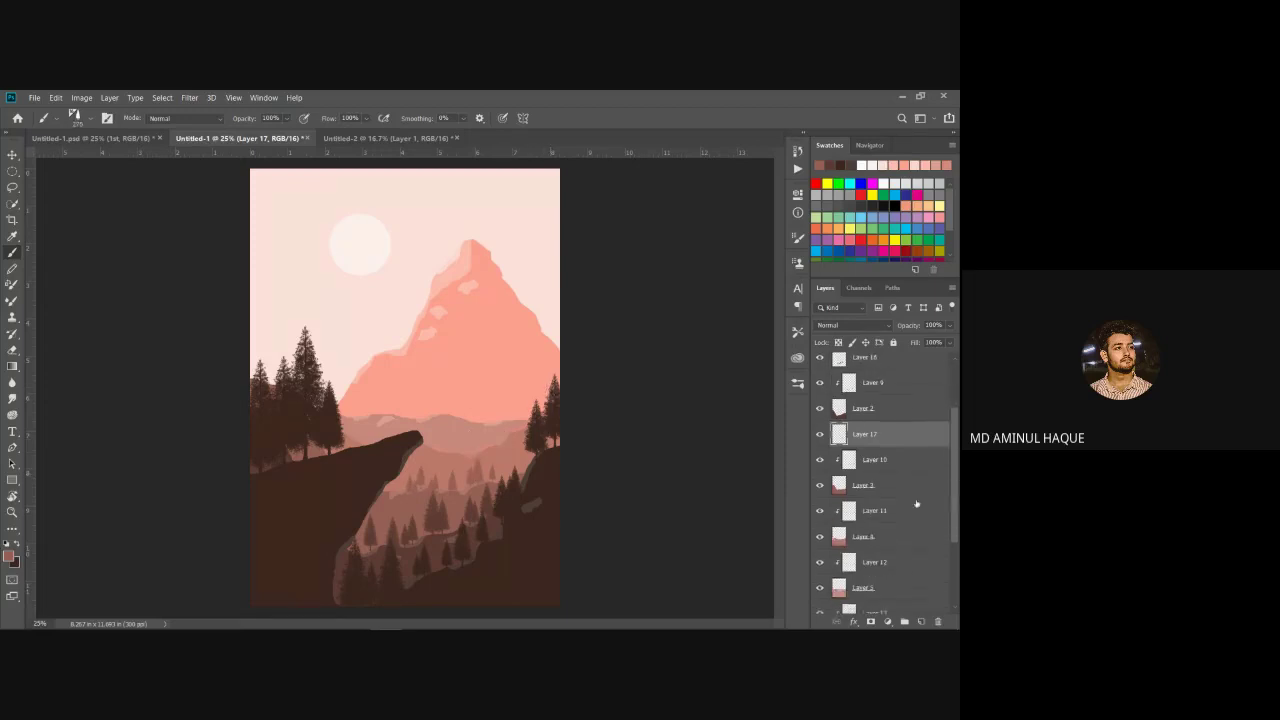
left_click(900, 540)
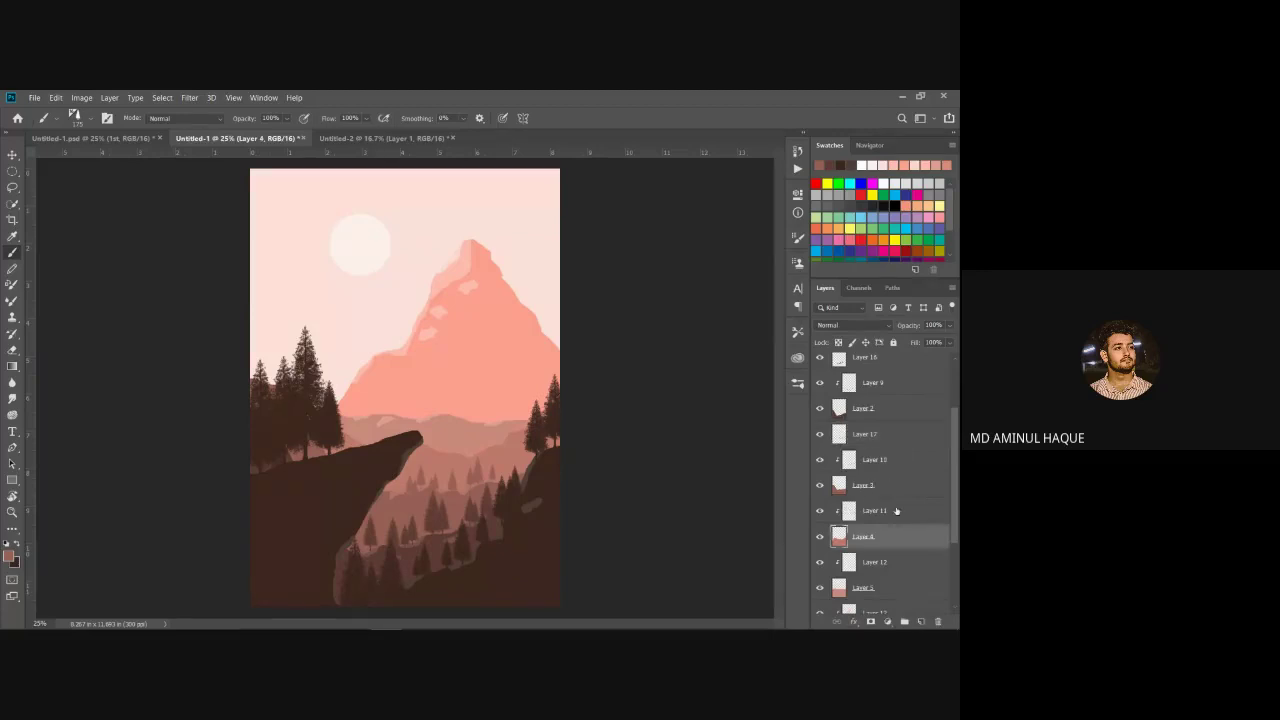
left_click(900, 512)
left_click(921, 621)
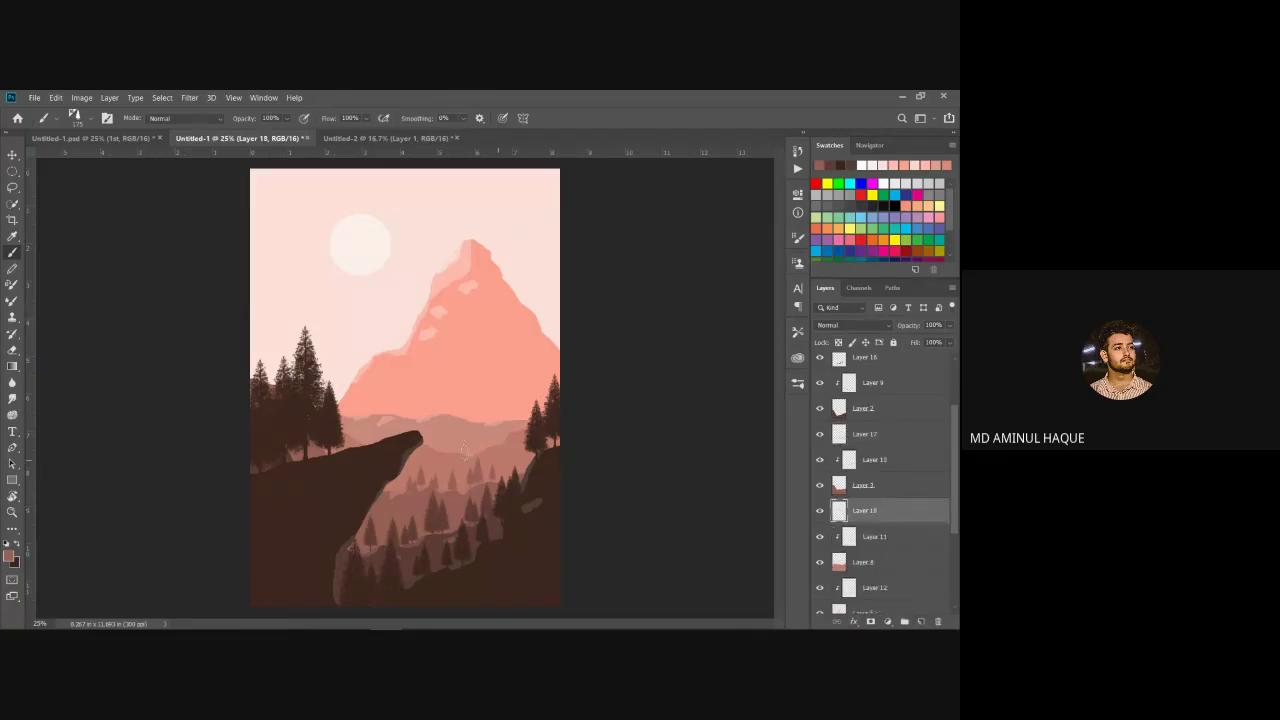
left_click(10, 556)
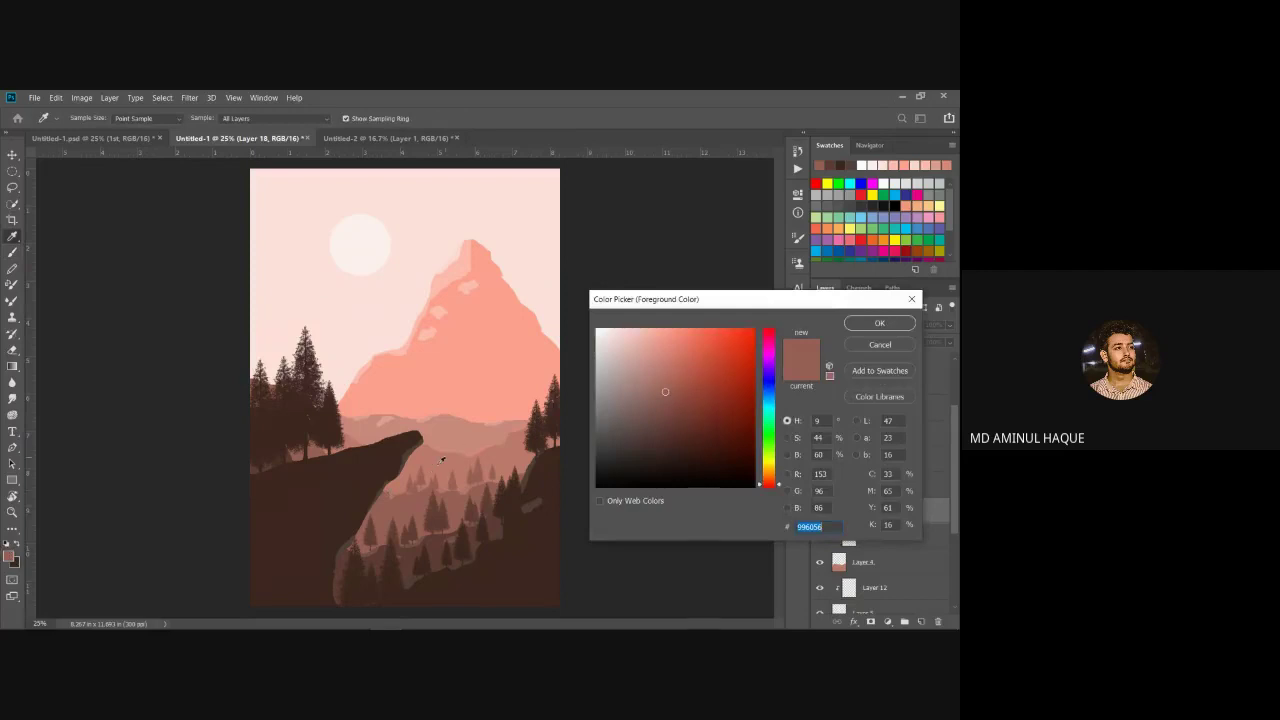
left_click(879, 323)
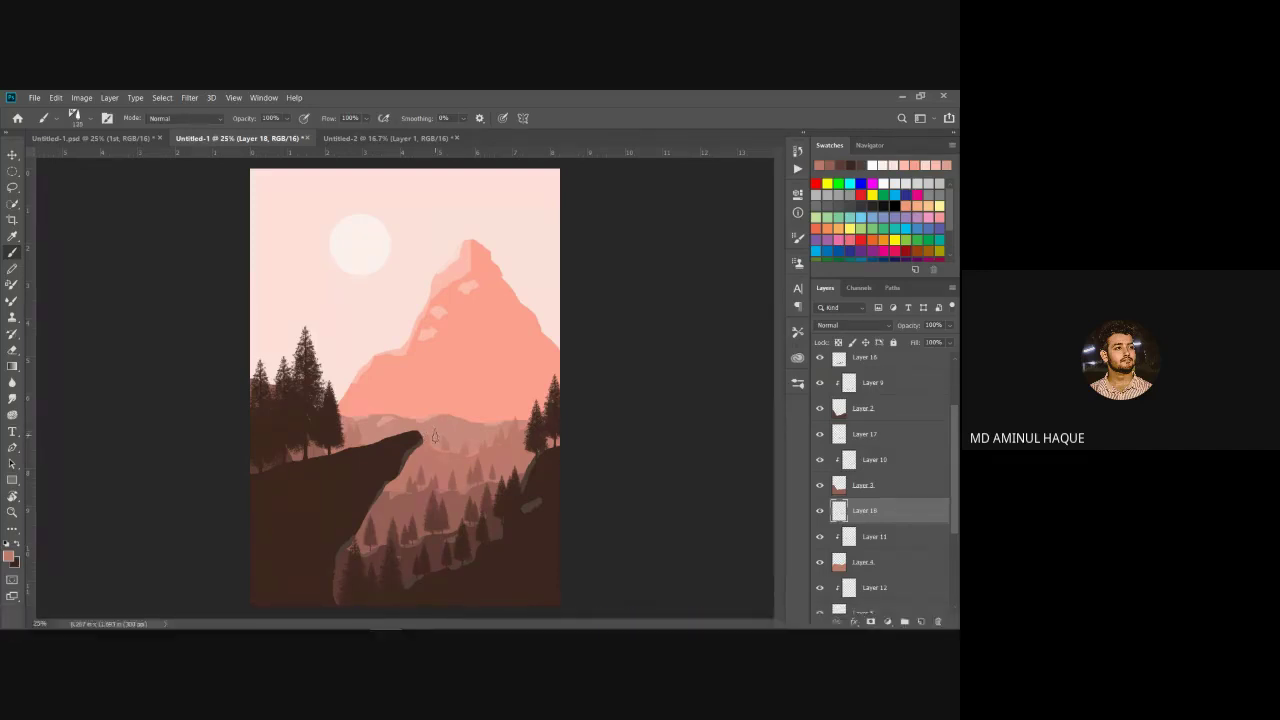
Step: Add a new layer above Layer 12, with the brush colour sampled from the farthest ridge and a smaller tree brush
mouse_move(603, 617)
left_click_drag(955, 467, 958, 498)
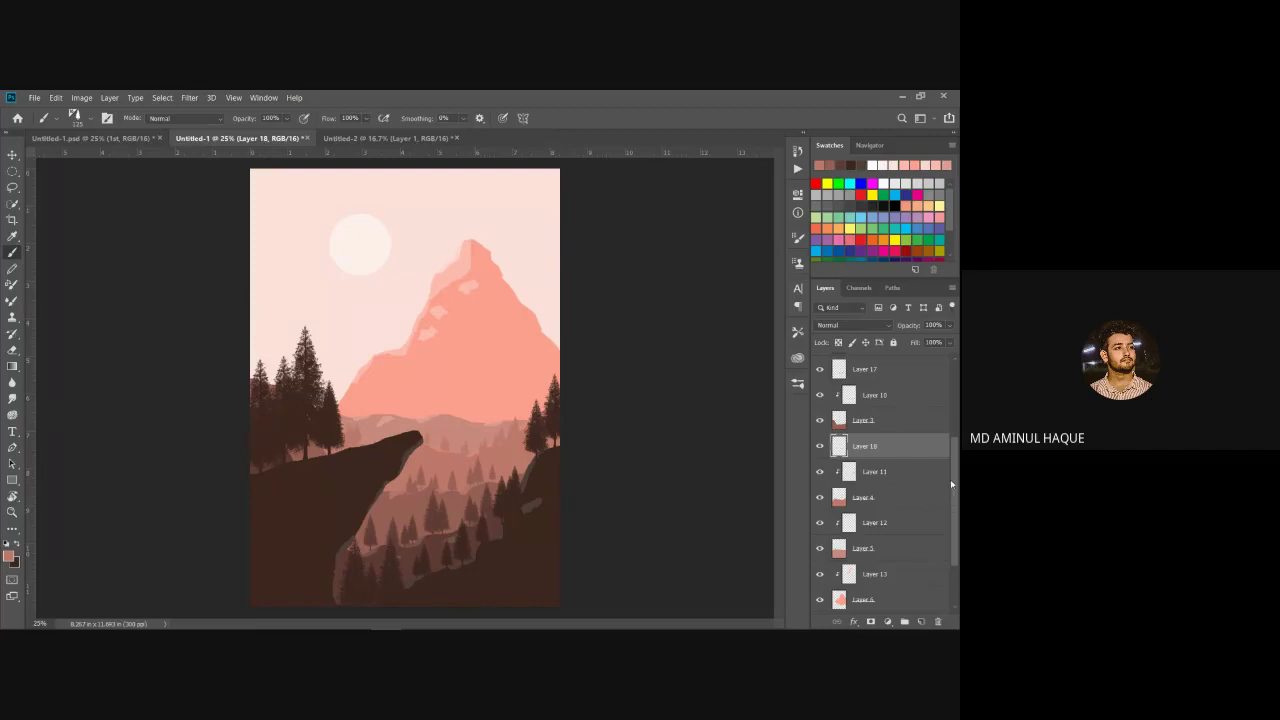
scroll(930, 488, "down", 1)
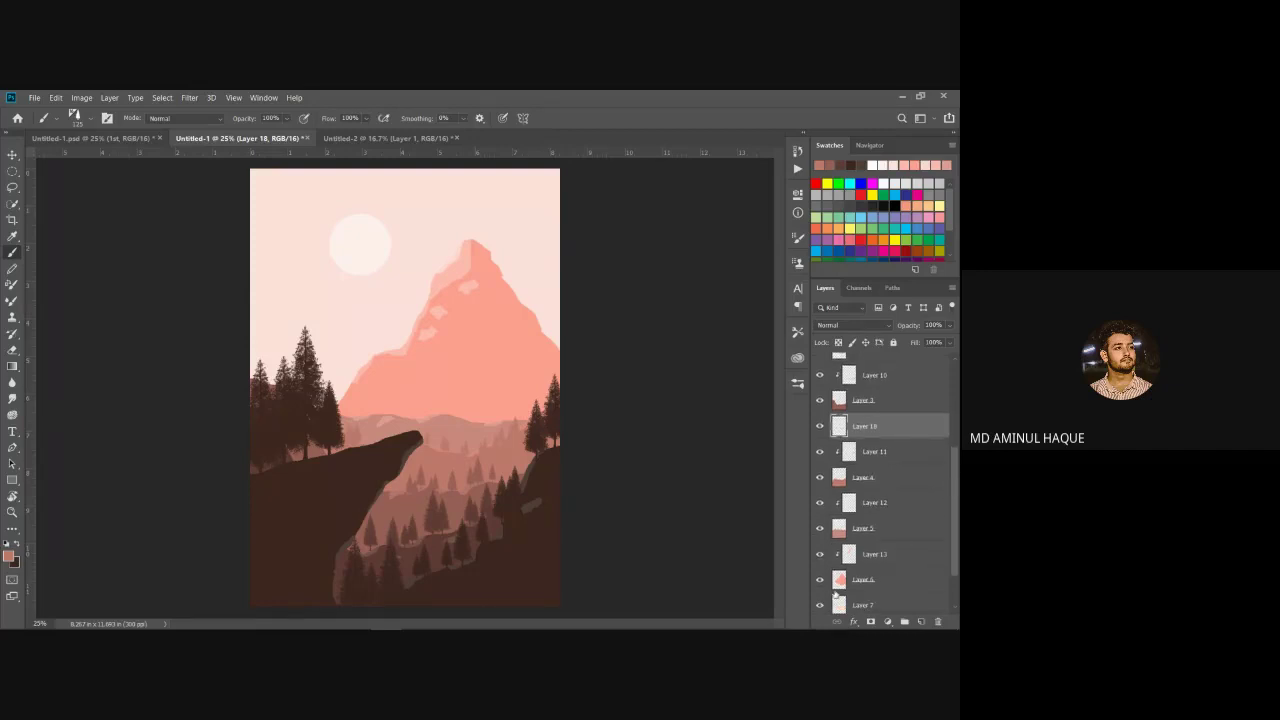
scroll(951, 485, "down", 1)
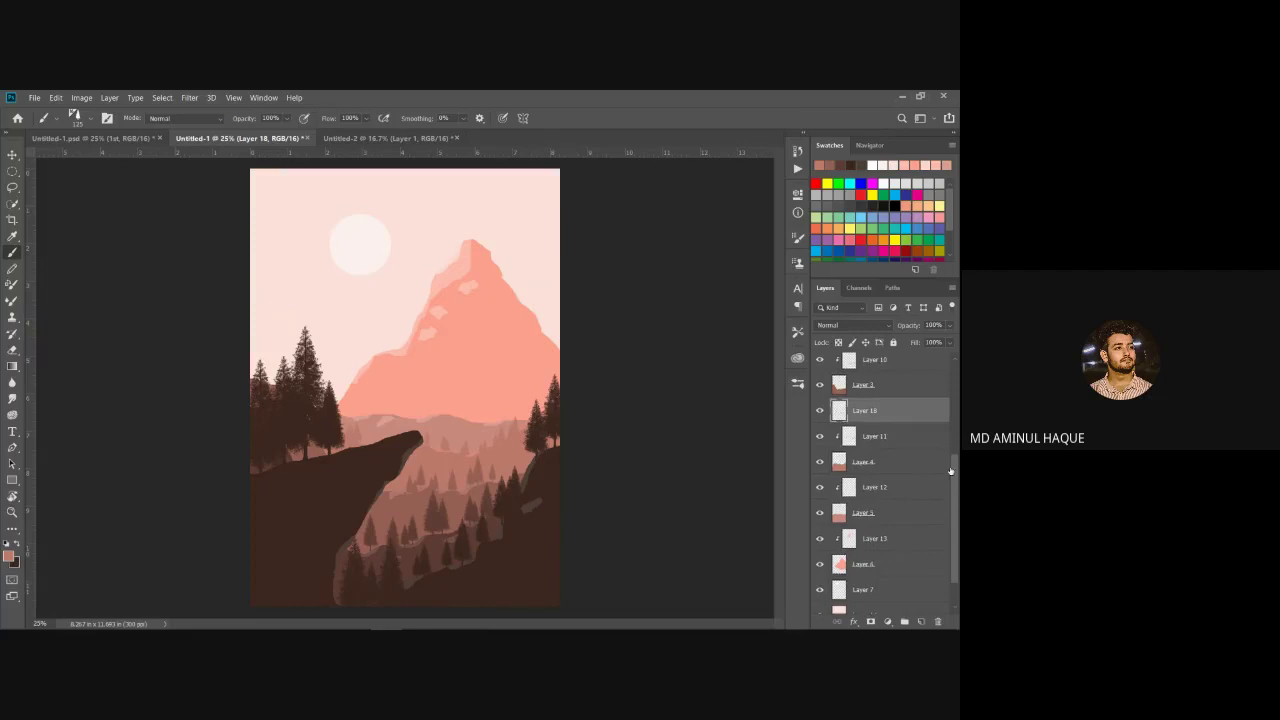
left_click(908, 514)
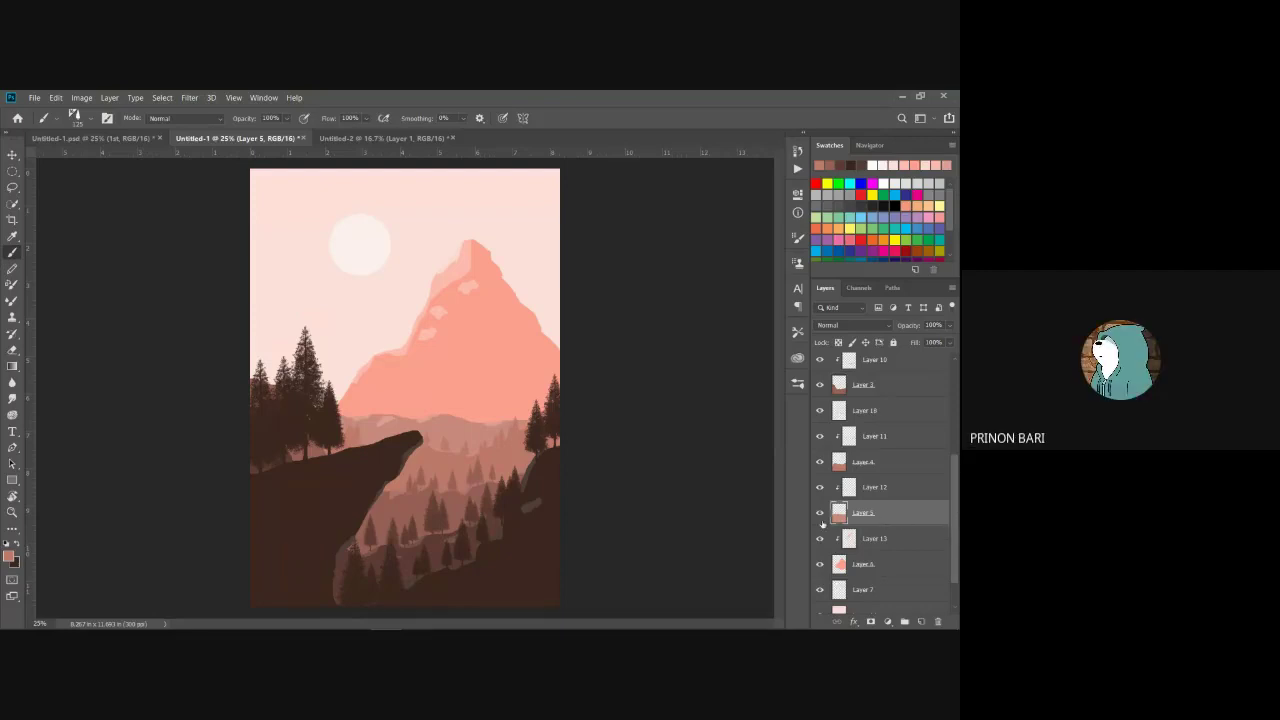
left_click(914, 488)
left_click(921, 621)
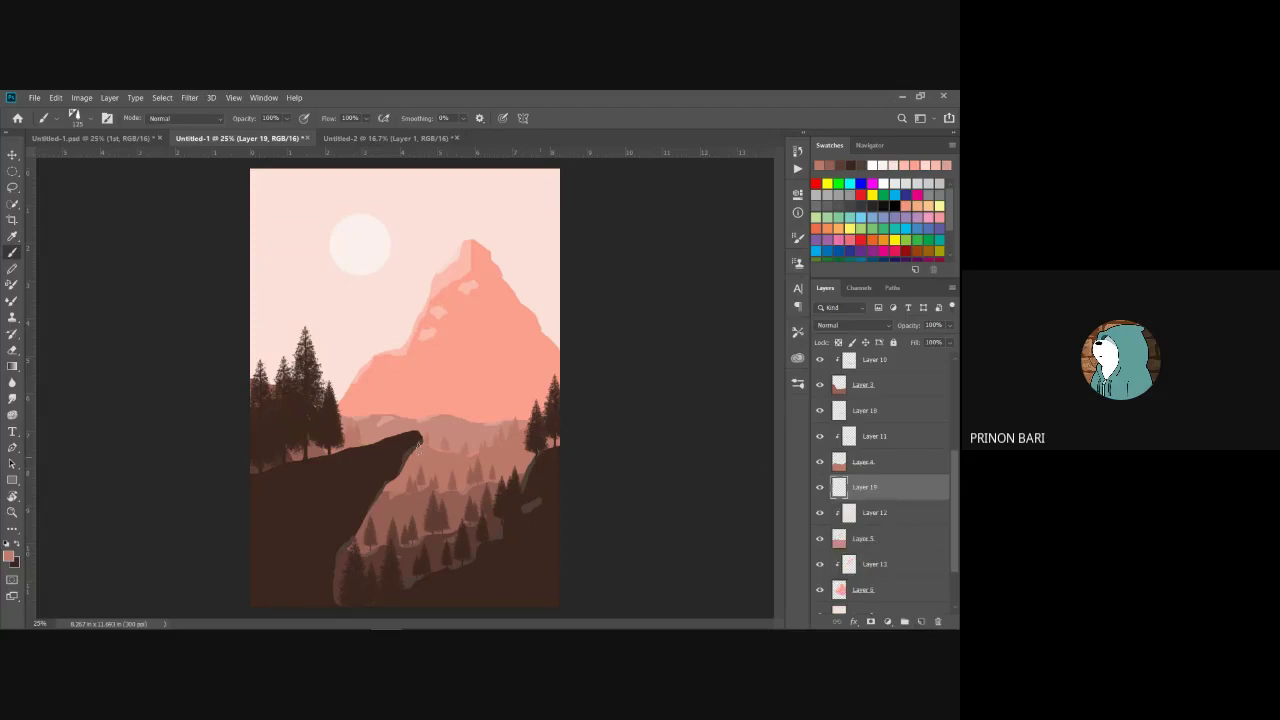
left_click(8, 556)
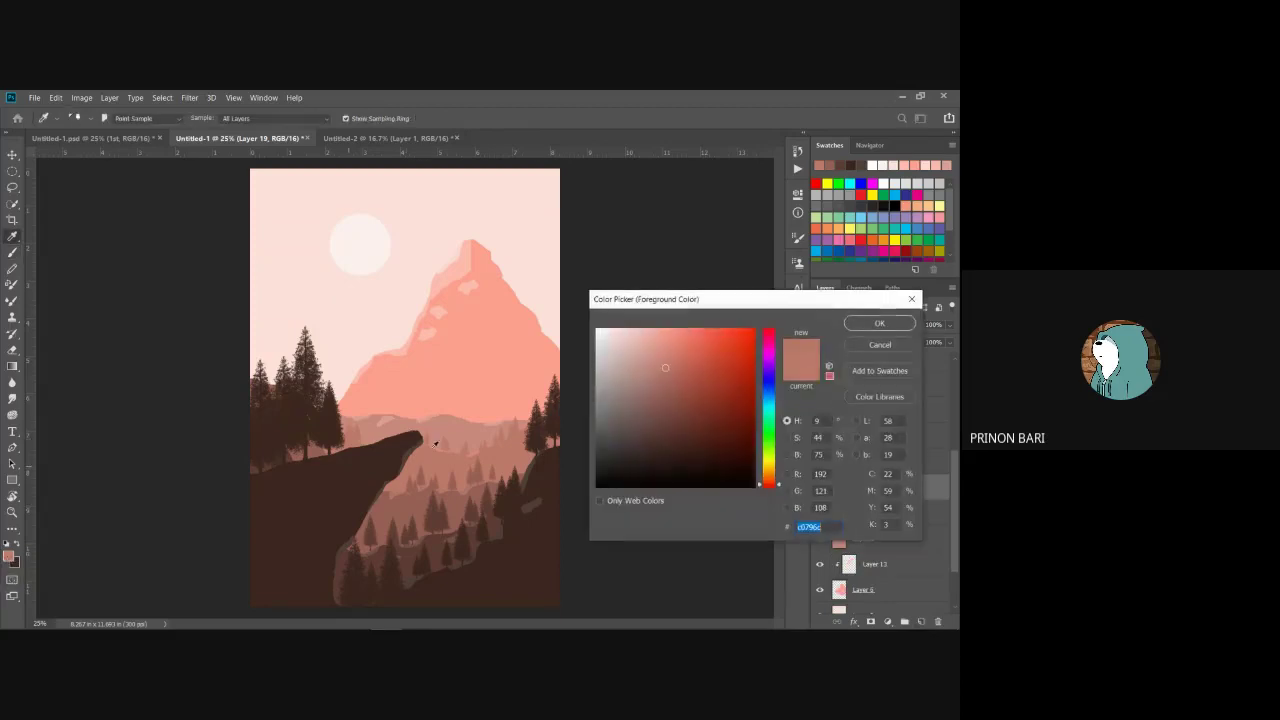
left_click(465, 411)
key("Return")
key("b")
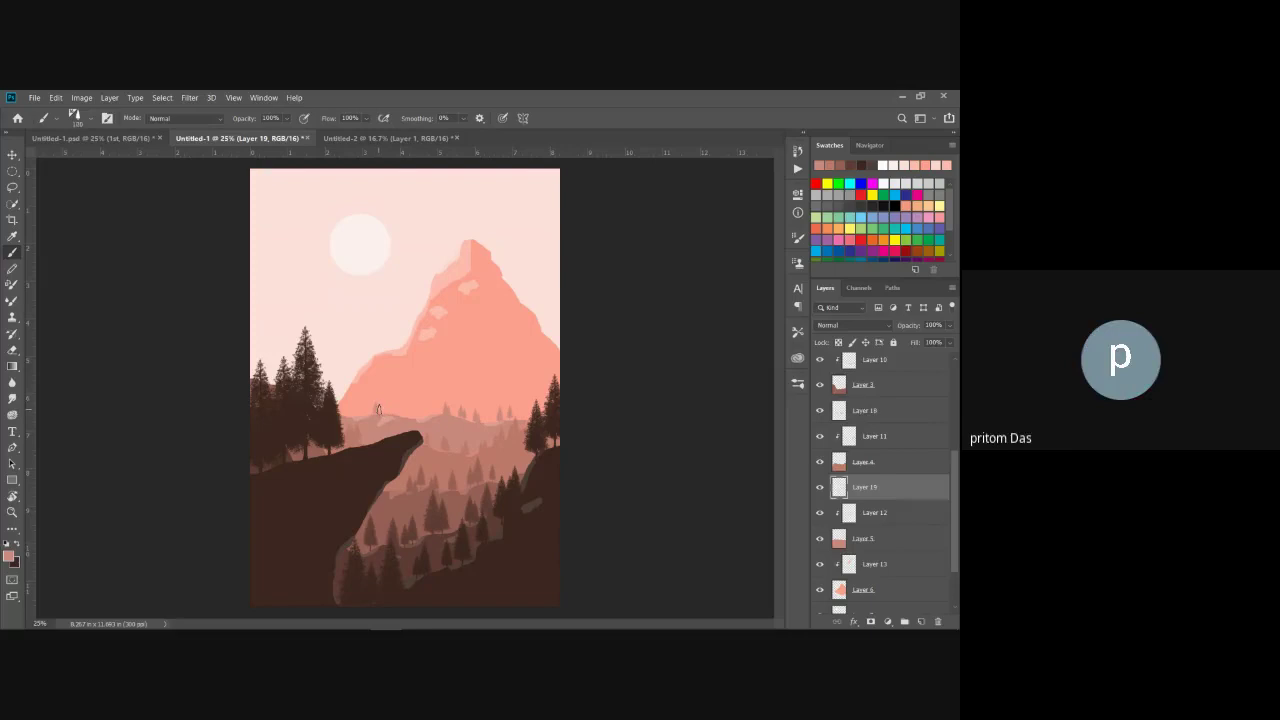
key("bracketleft")
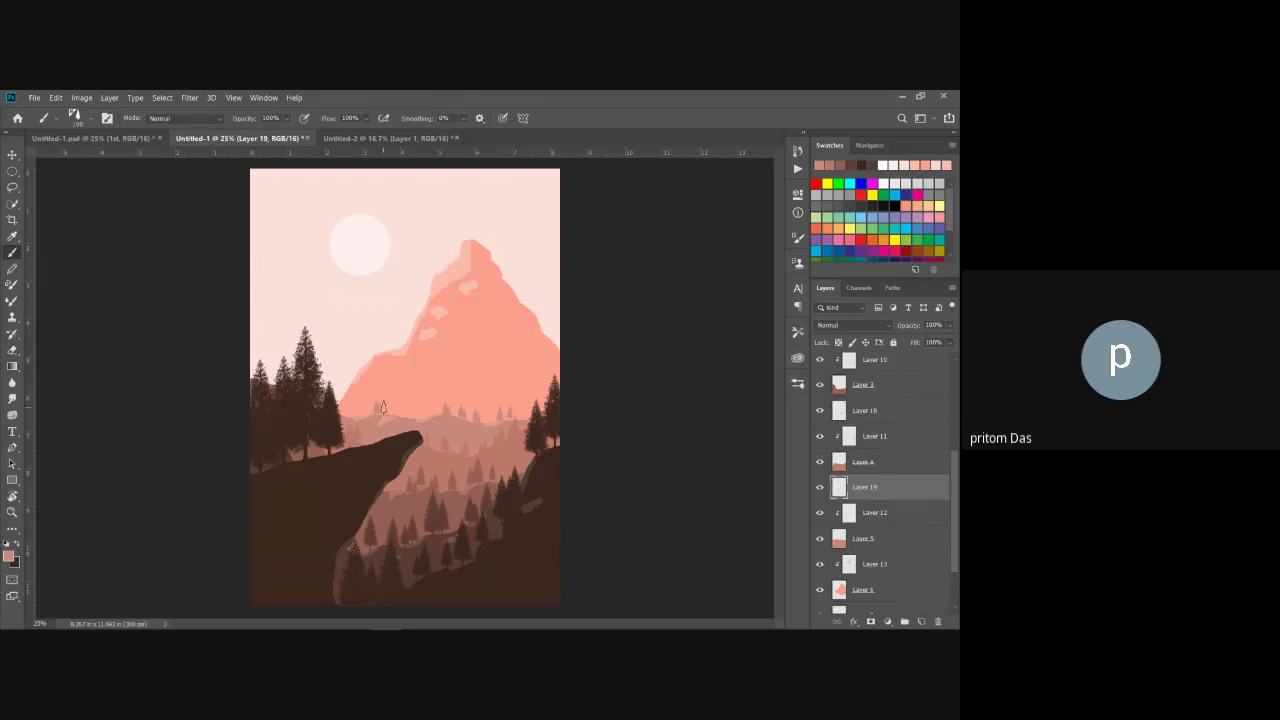
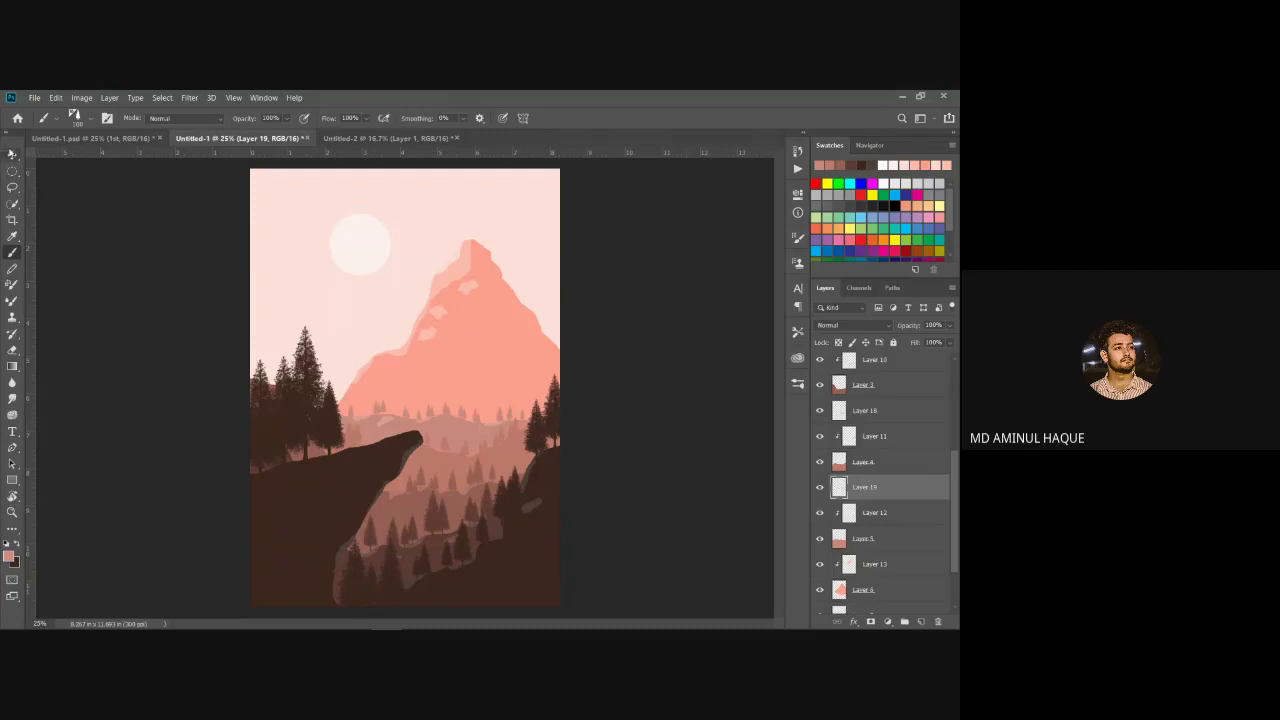
Step: Check the finished wolf artwork in Untitled-1.psd, and delete the tree layer from the Untitled-2 document
left_click(12, 156)
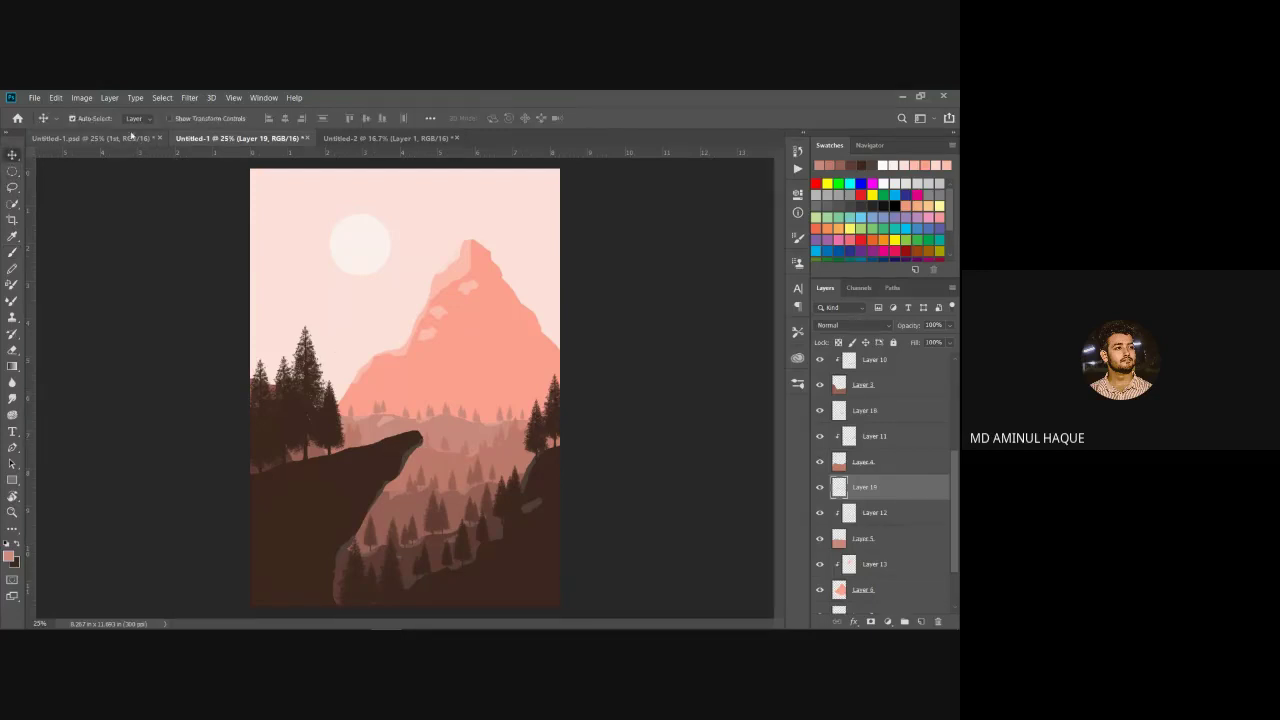
left_click(90, 138)
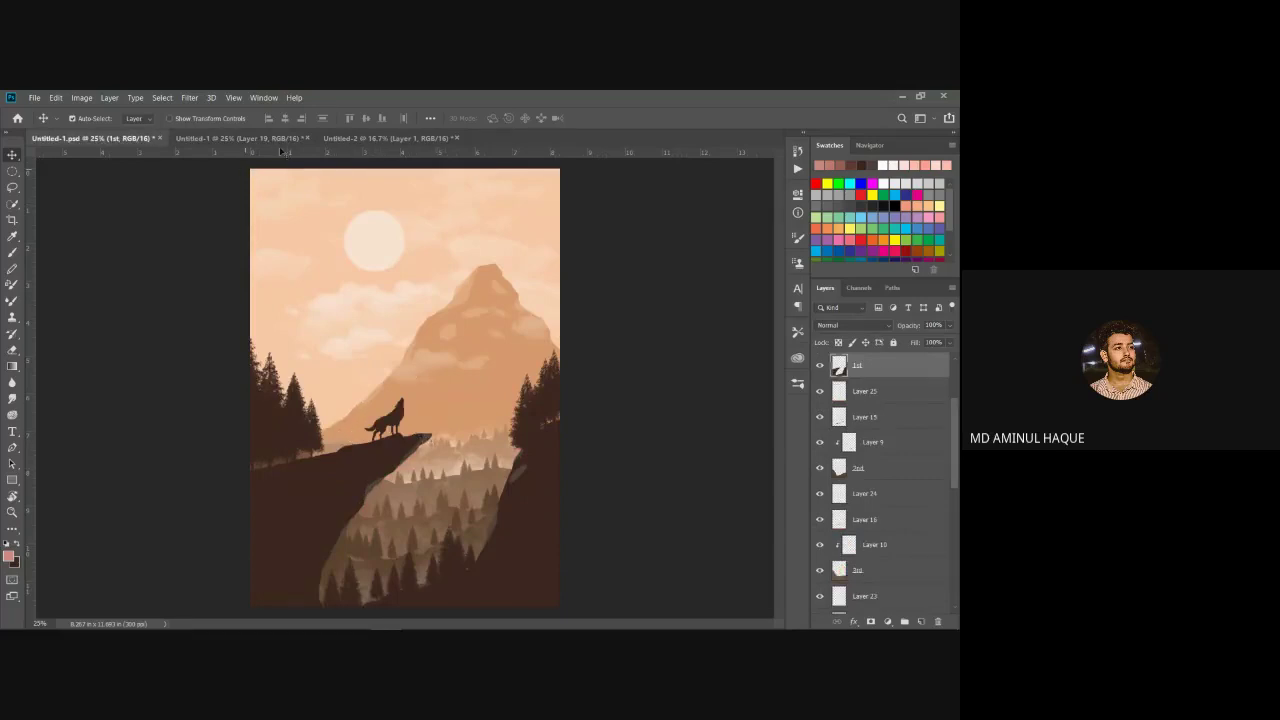
left_click(367, 139)
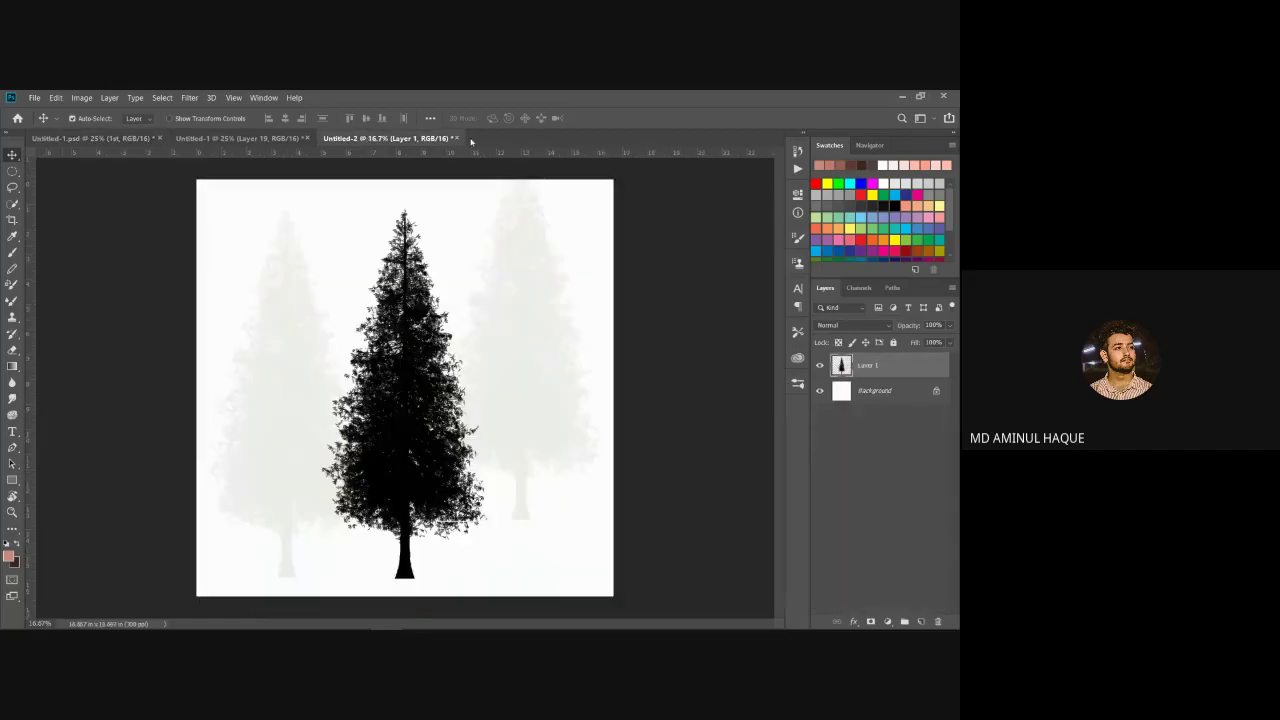
left_click_drag(884, 365, 939, 615)
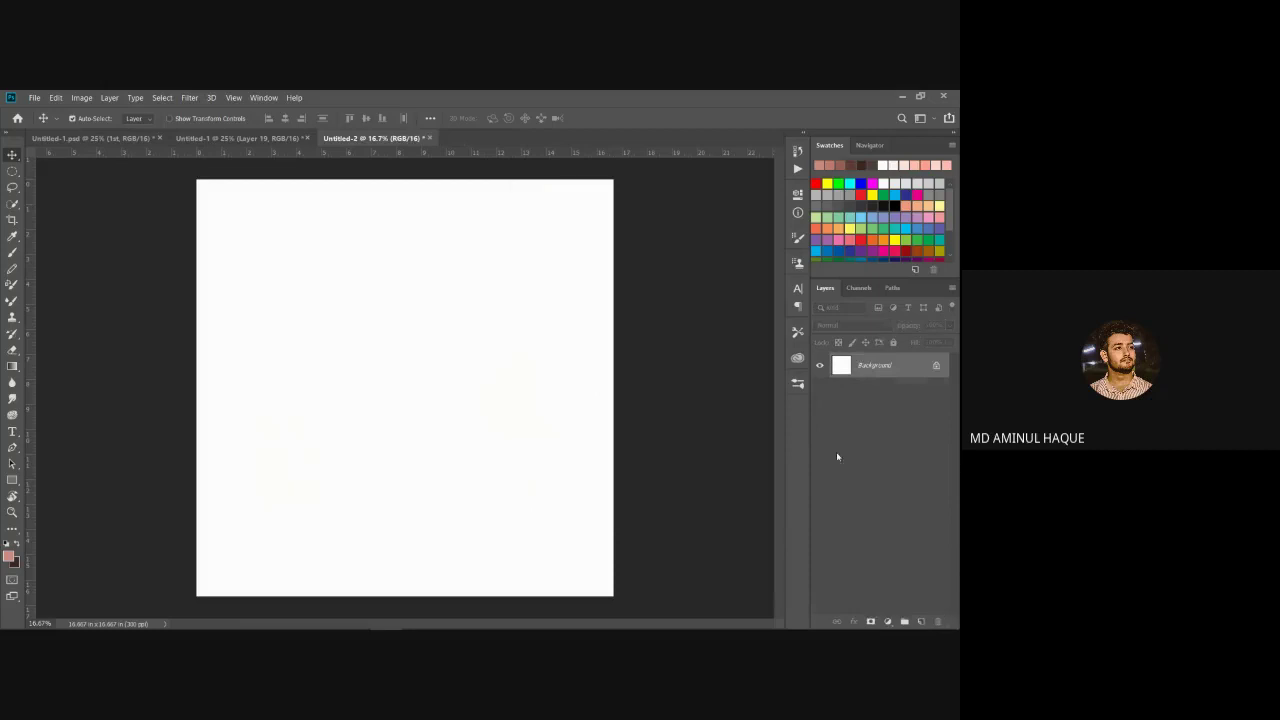
Step: Switch to File Explorer and open the art jam folder on the Altu-faltu (F:) drive
mouse_move(608, 622)
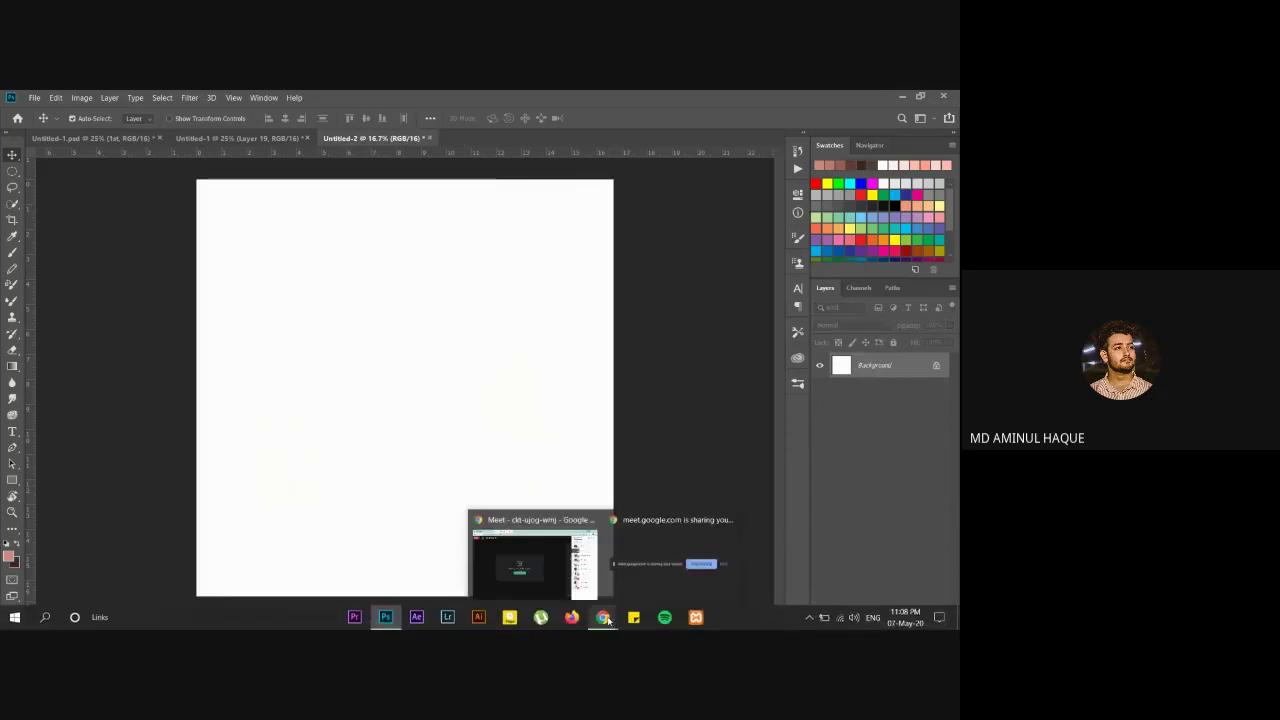
left_click(905, 96)
left_click(29, 327)
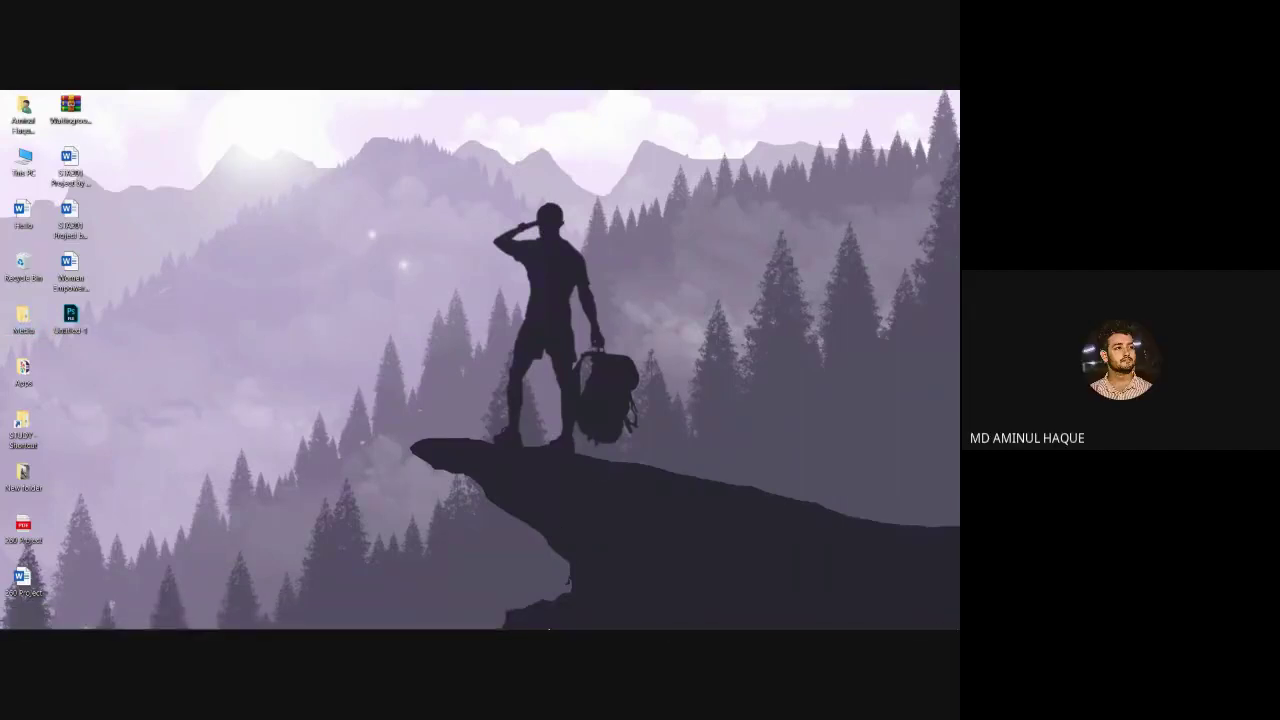
double_click(29, 327)
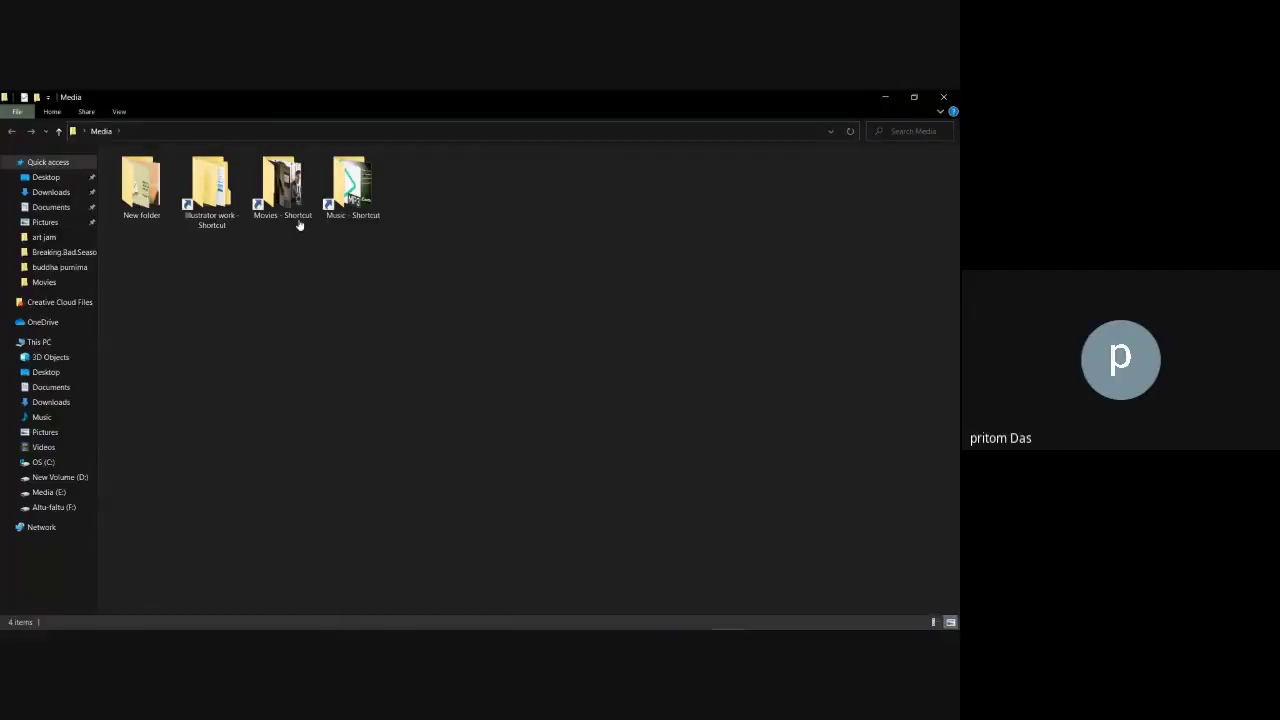
double_click(207, 215)
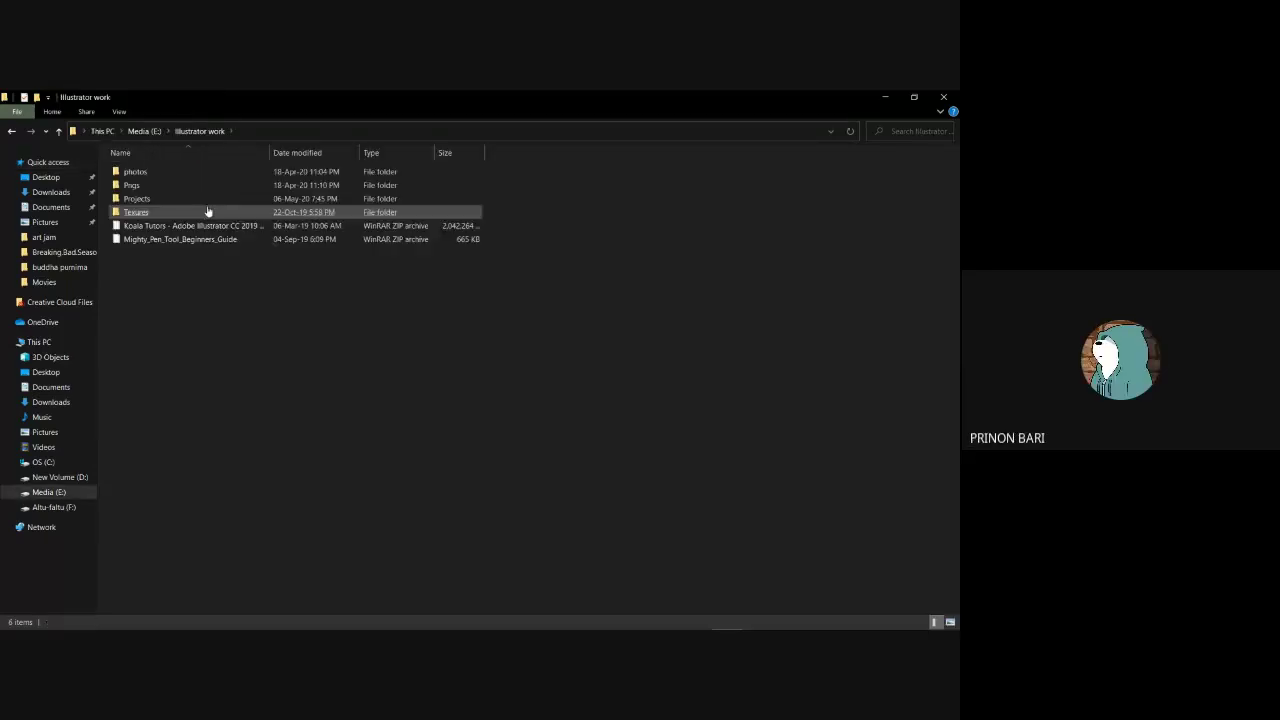
left_click(206, 211)
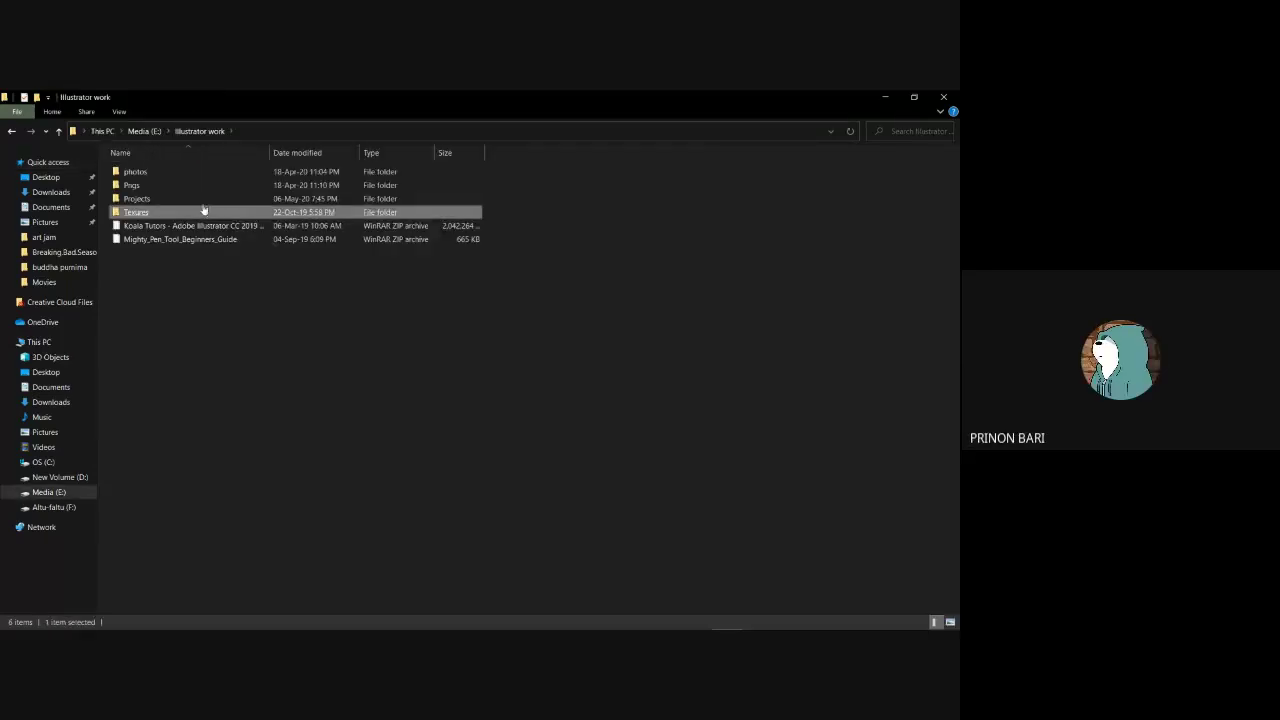
left_click(55, 493)
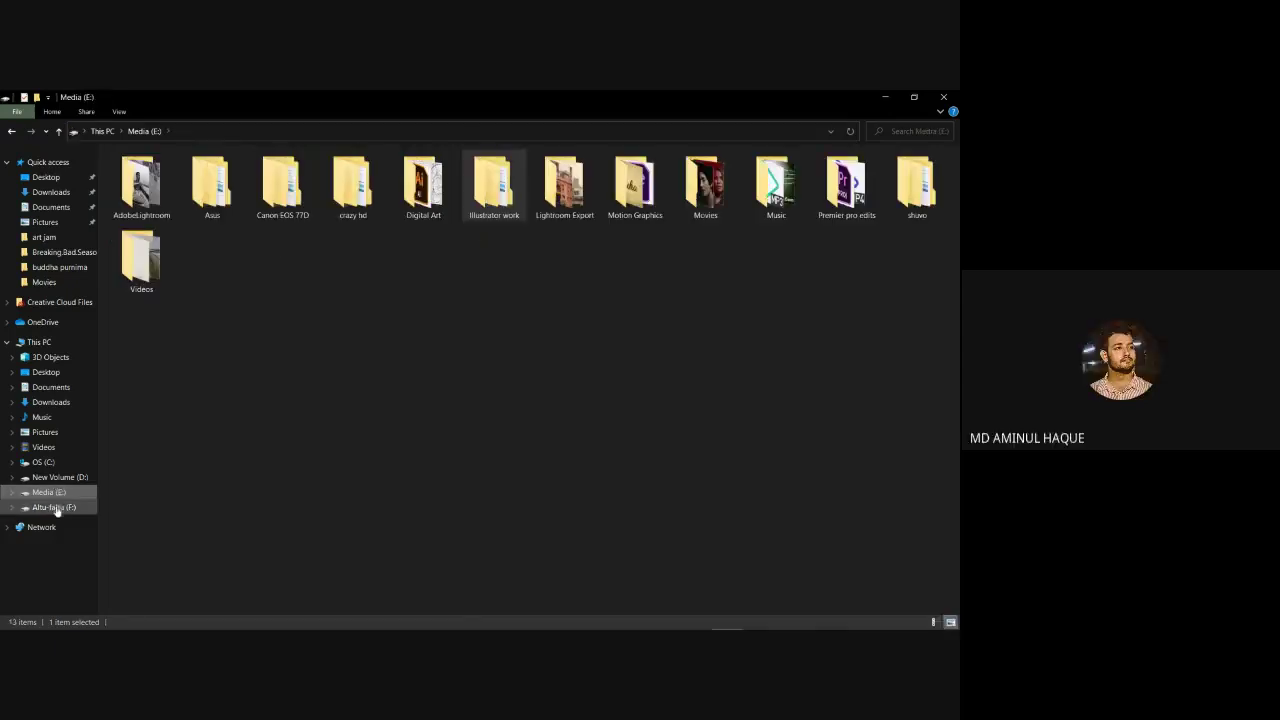
left_click(54, 507)
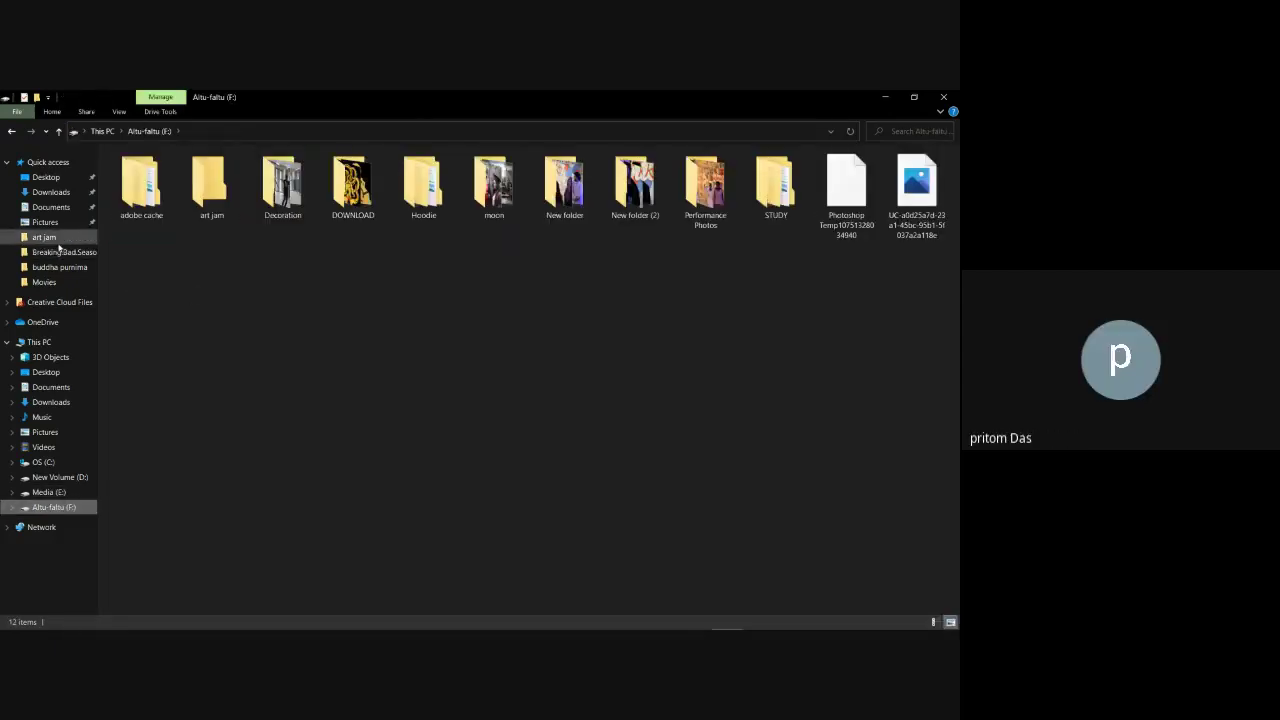
left_click(44, 237)
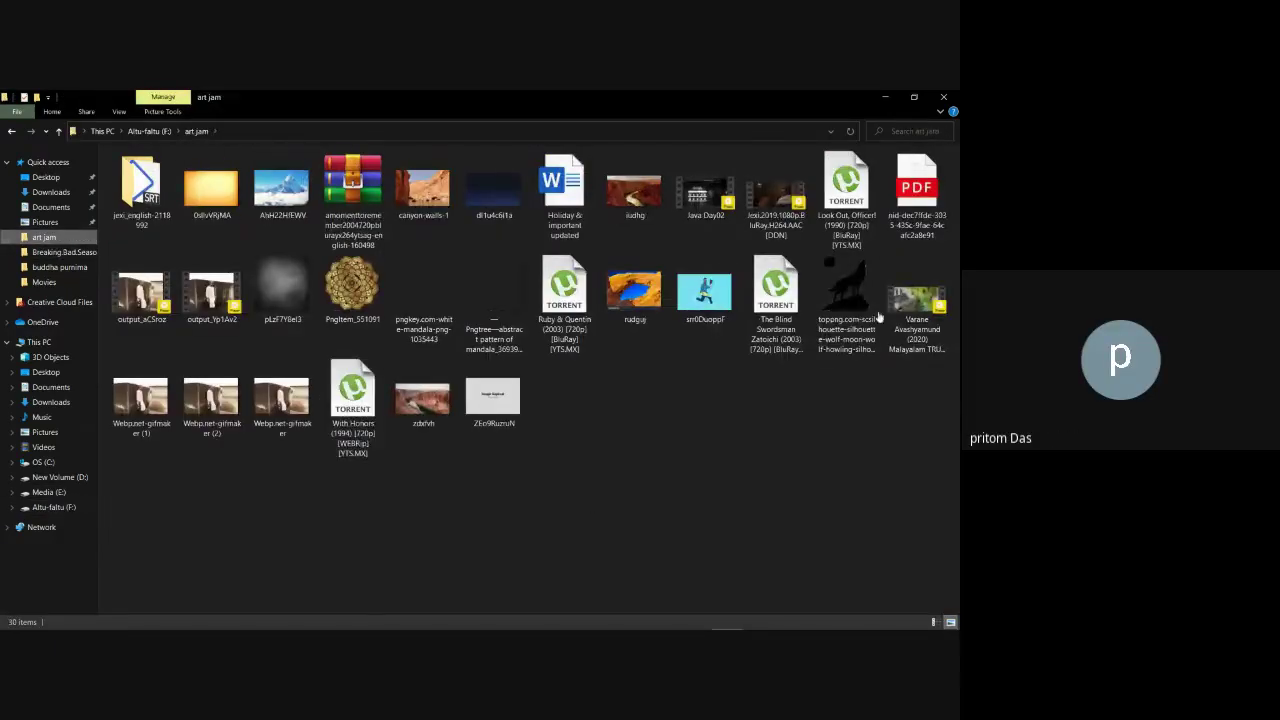
left_click_drag(857, 297, 450, 378)
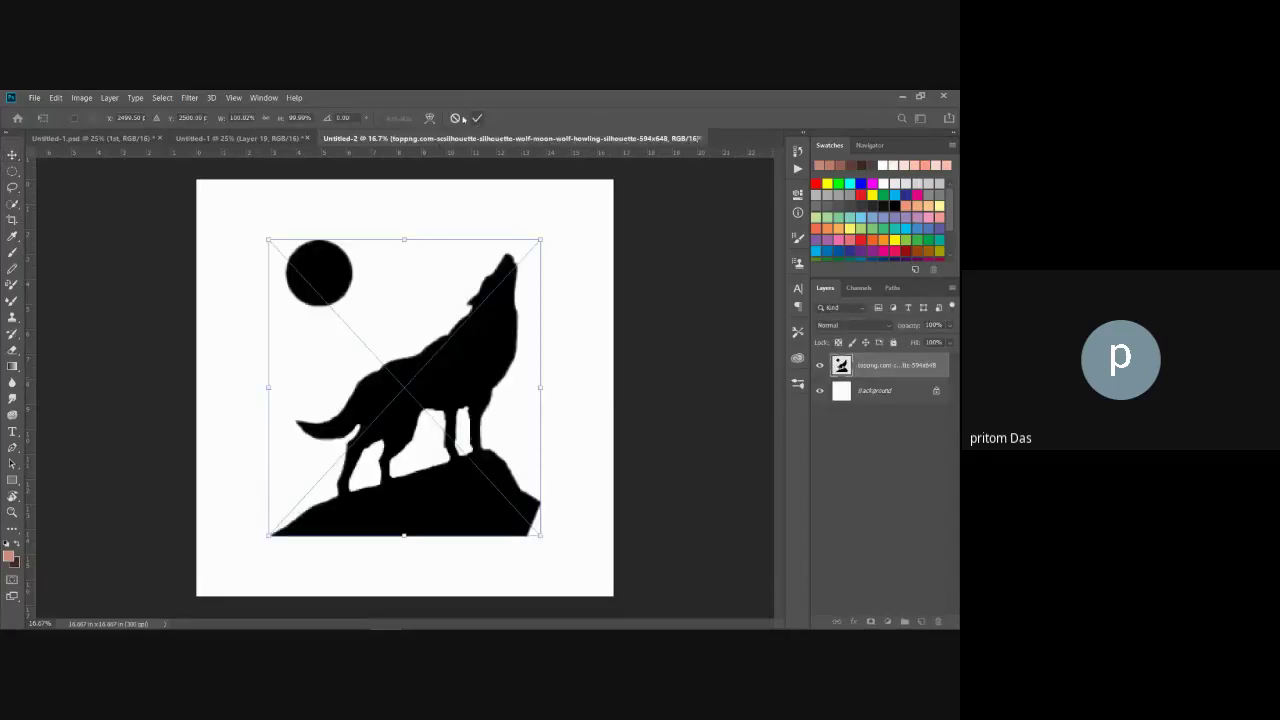
left_click(455, 118)
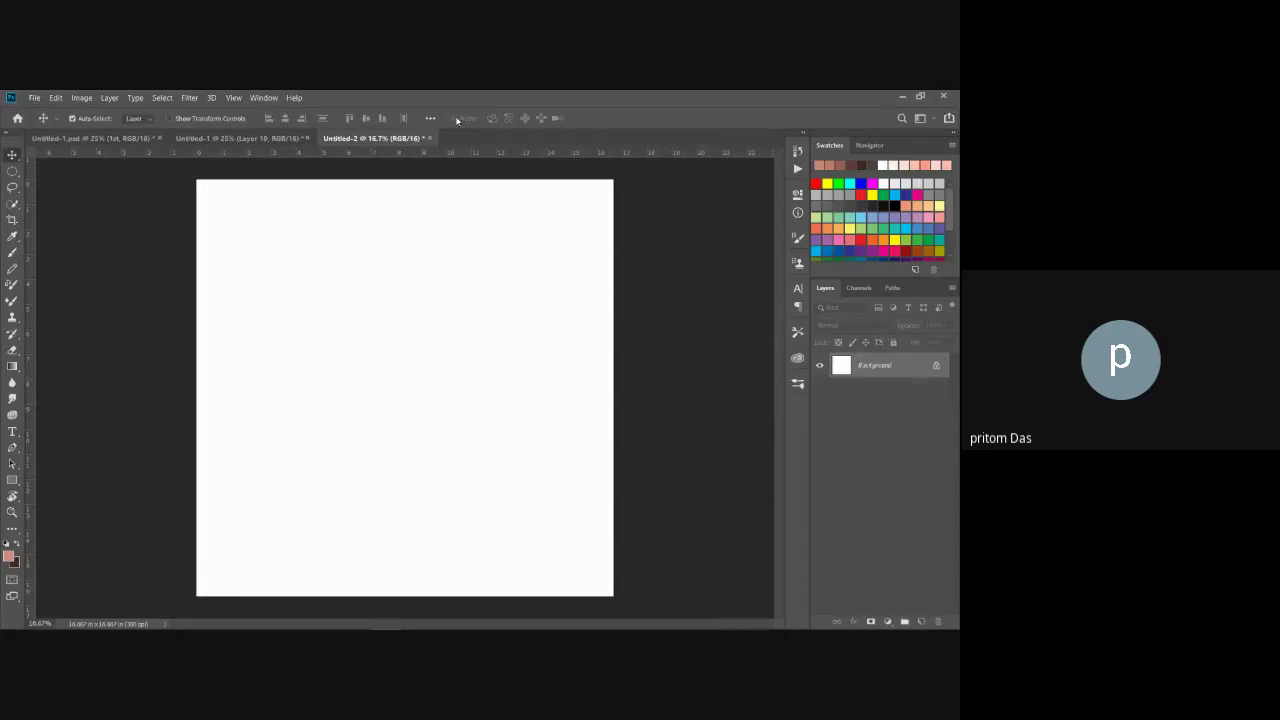
key("ctrl+v")
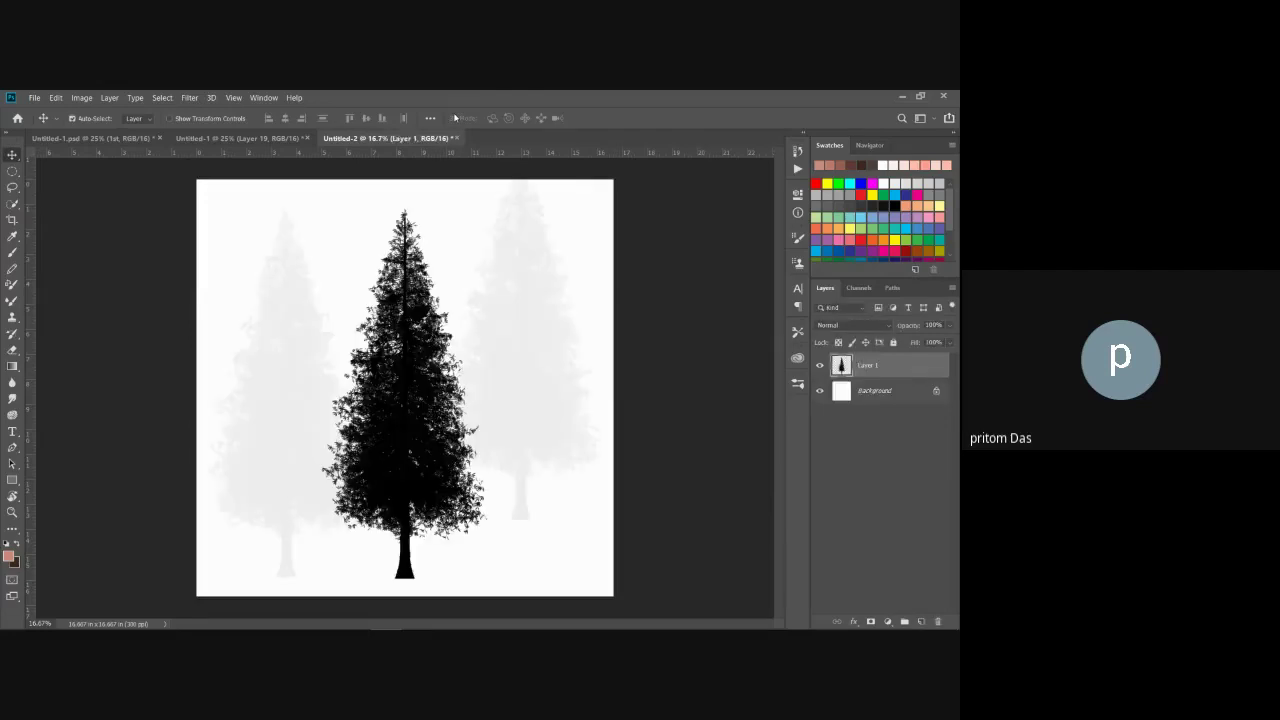
key("ctrl+z")
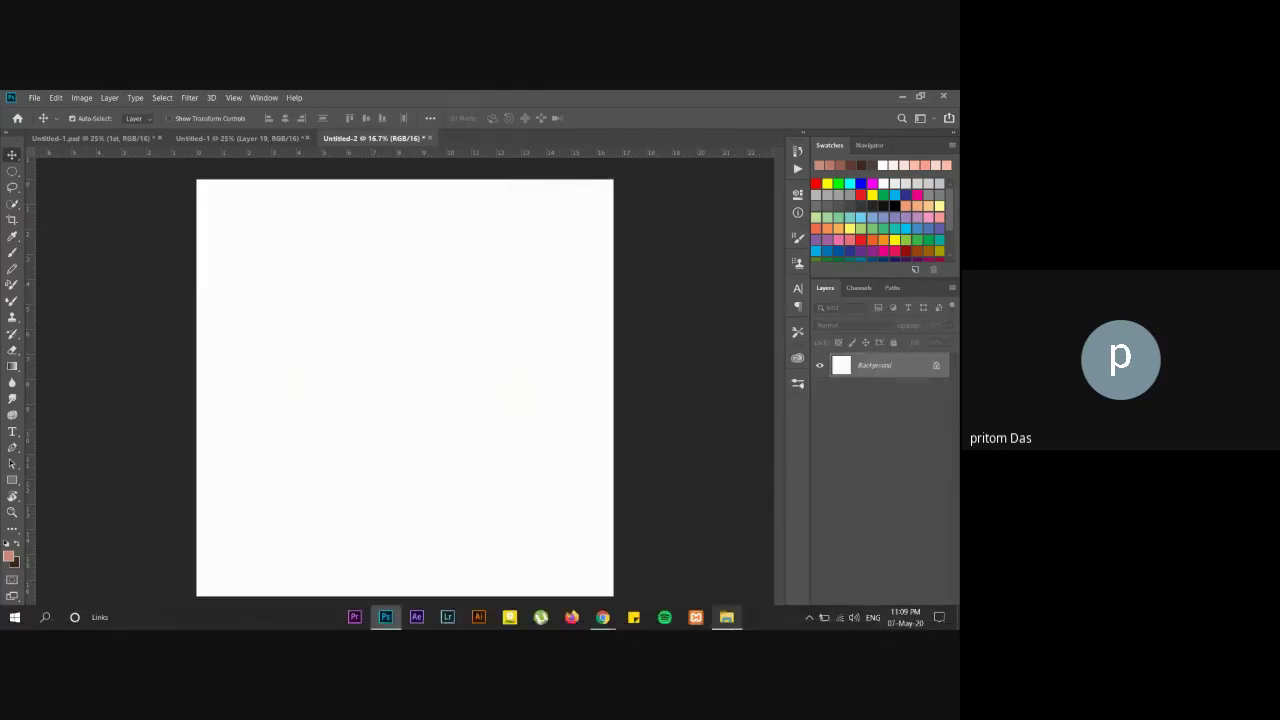
Step: Place the howling wolf silhouette image from the art jam folder into Untitled-2 at its default size
left_click(727, 617)
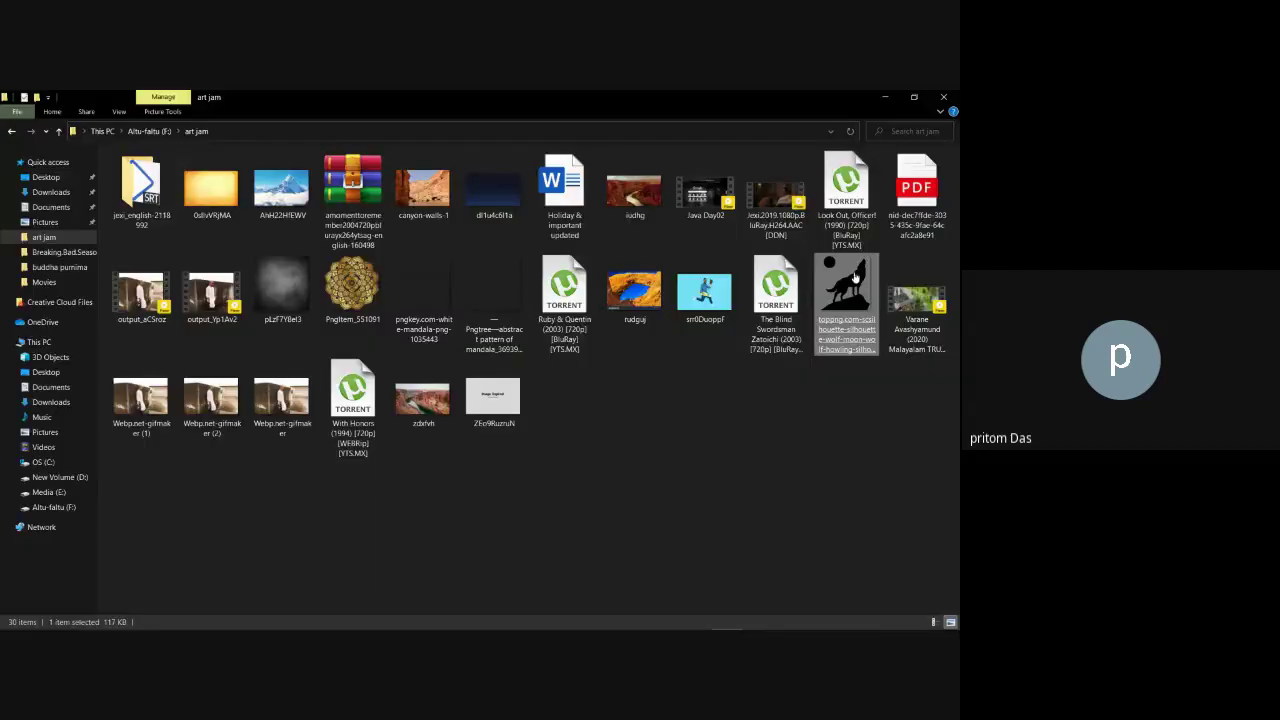
left_click_drag(846, 290, 411, 402)
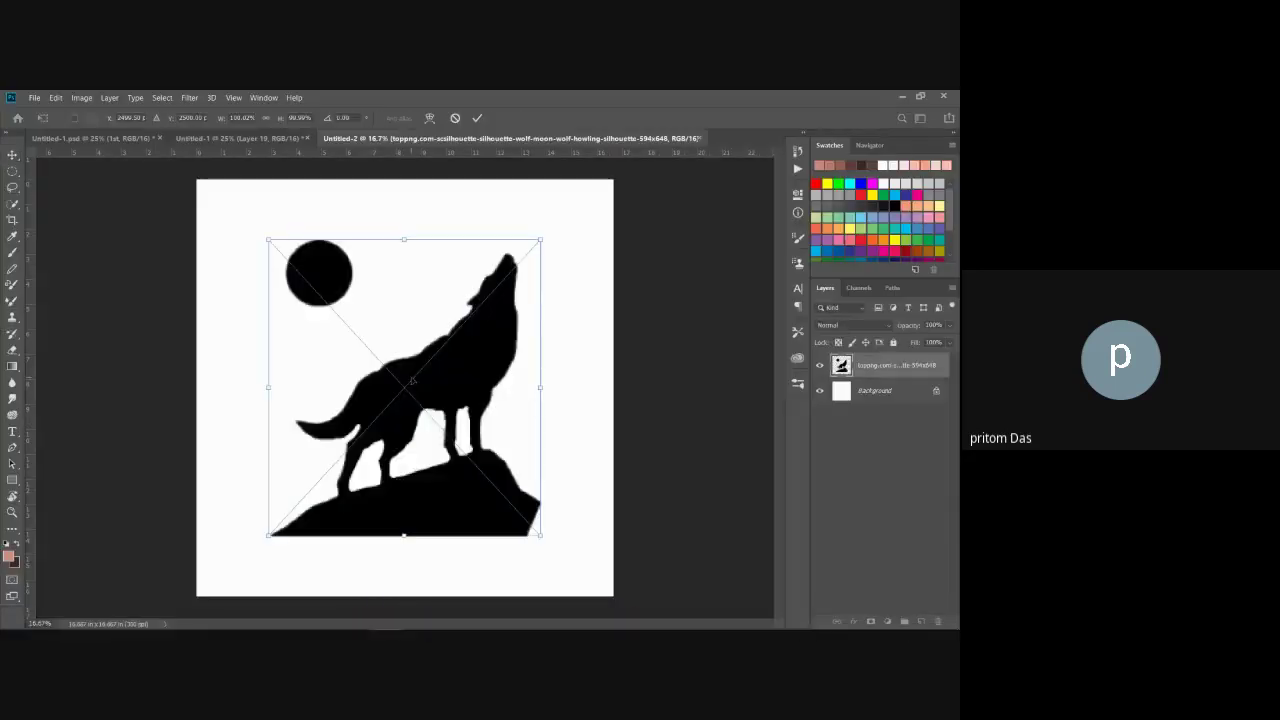
left_click(477, 117)
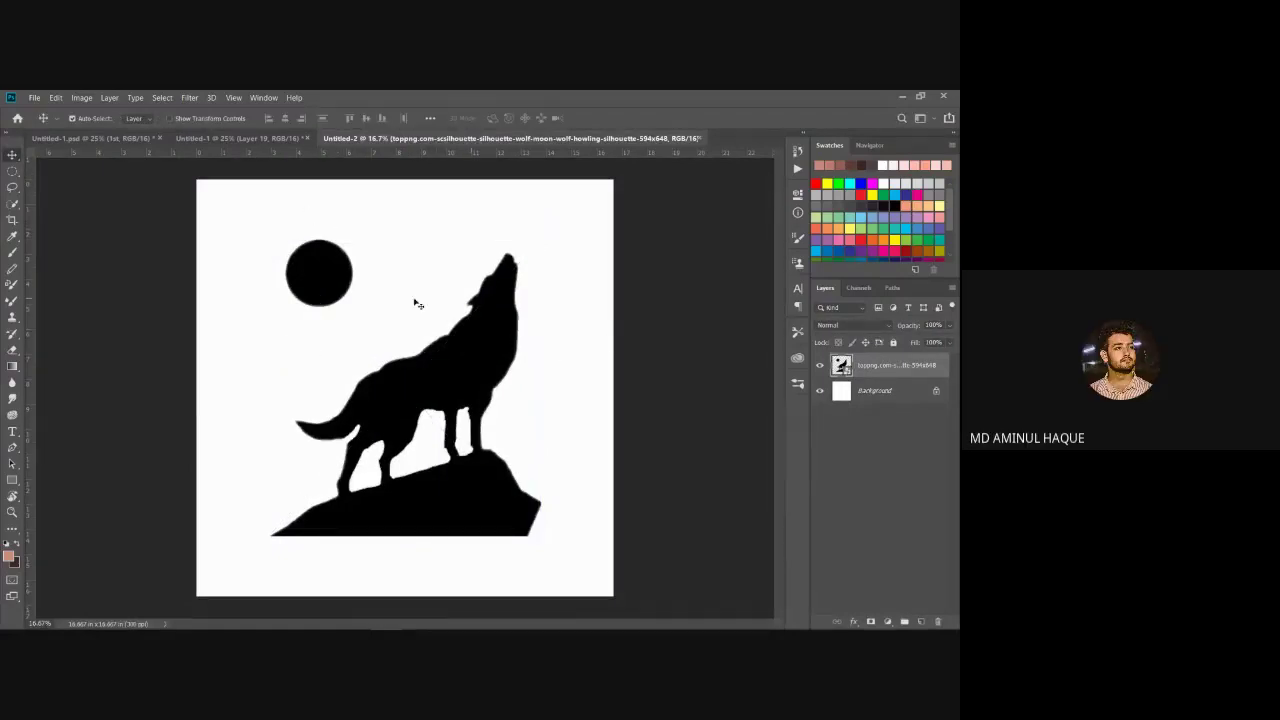
Step: Lasso the moon on the wolf layer, hide the white Background layer, and try to delete the selected moon
left_click(12, 187)
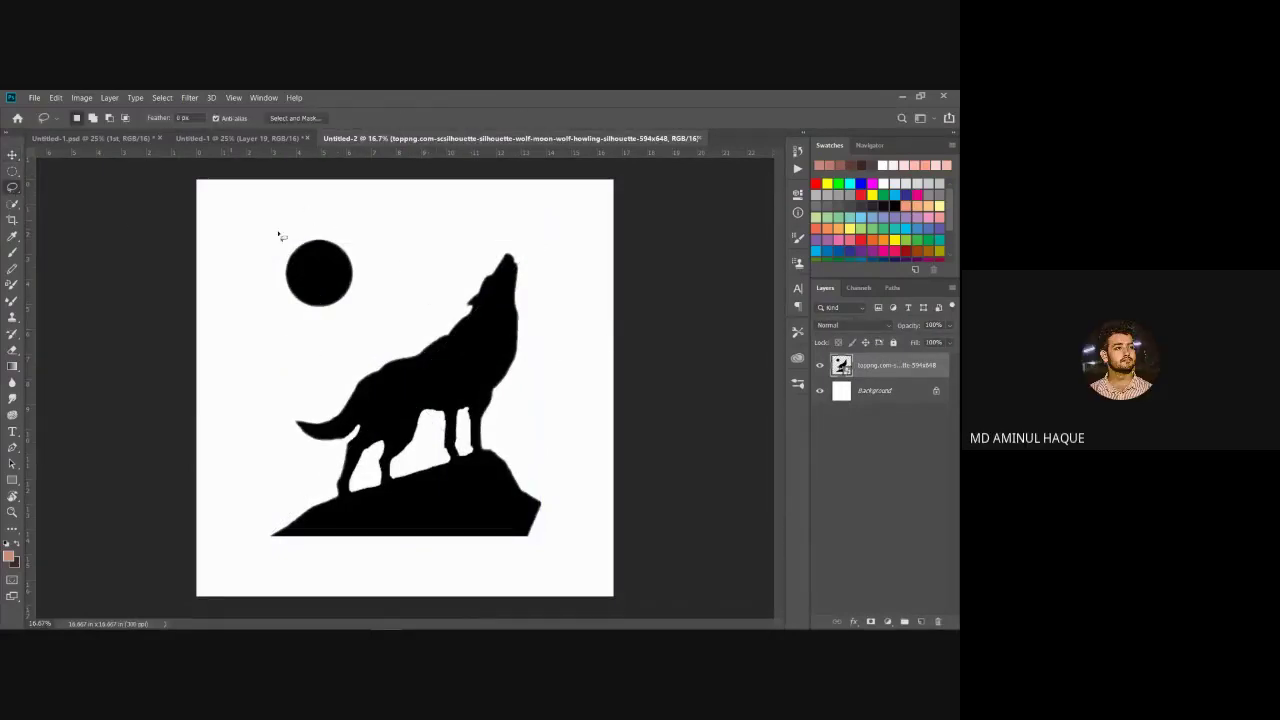
mouse_move(277, 234)
left_mouse_down()
mouse_move(323, 234)
mouse_move(290, 229)
left_mouse_up()
mouse_move(290, 343)
left_mouse_down()
mouse_move(369, 344)
mouse_move(404, 263)
mouse_move(384, 224)
mouse_move(318, 232)
left_mouse_up()
key("Delete")
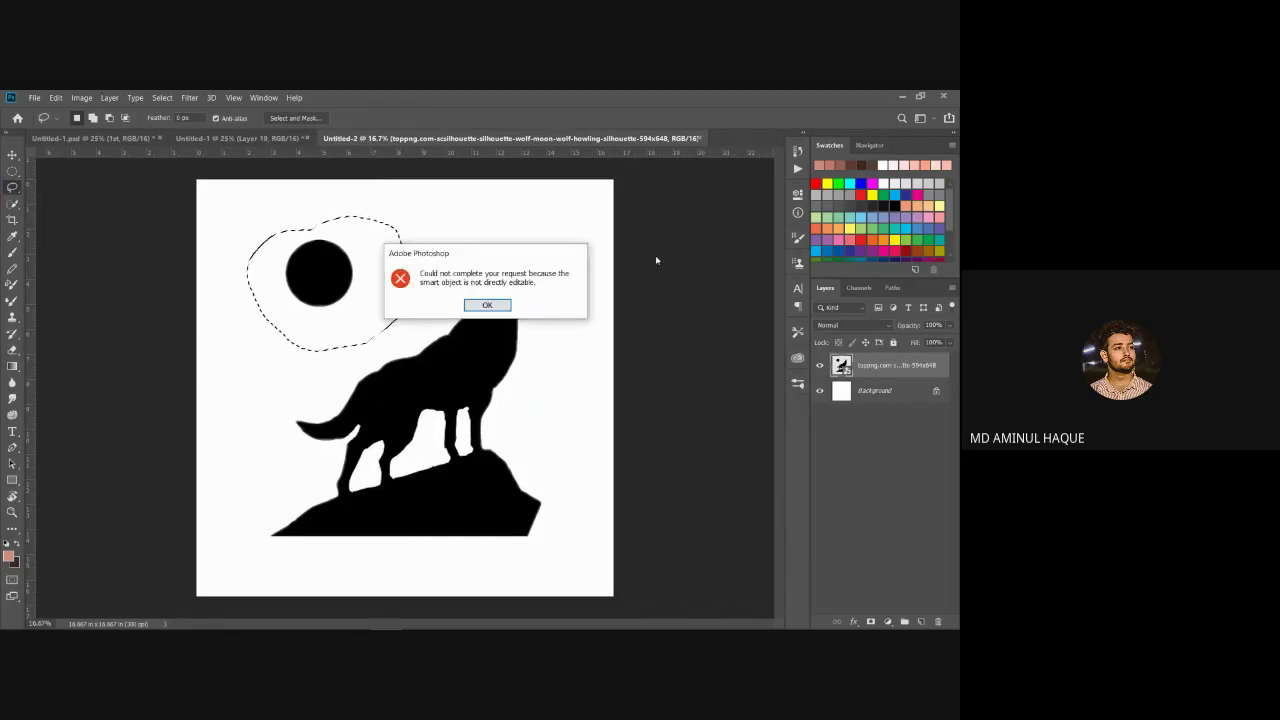
left_click(487, 304)
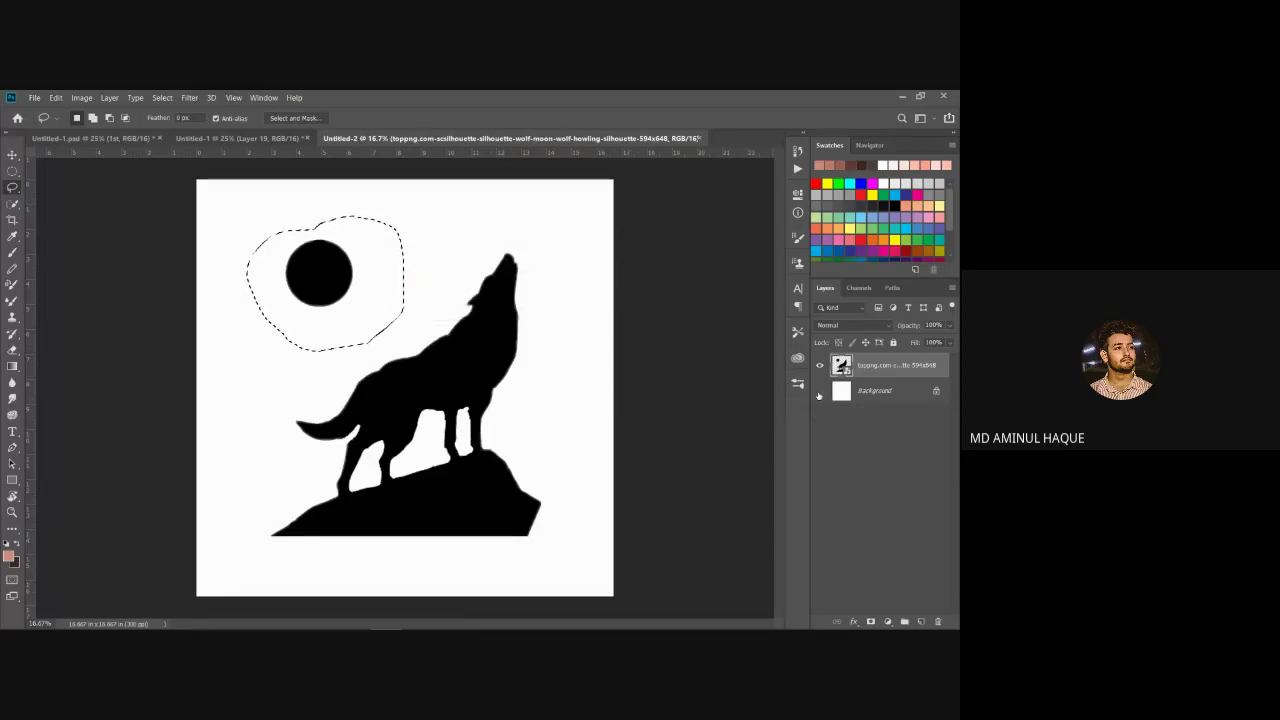
left_click(819, 390)
key("Delete")
left_click(487, 304)
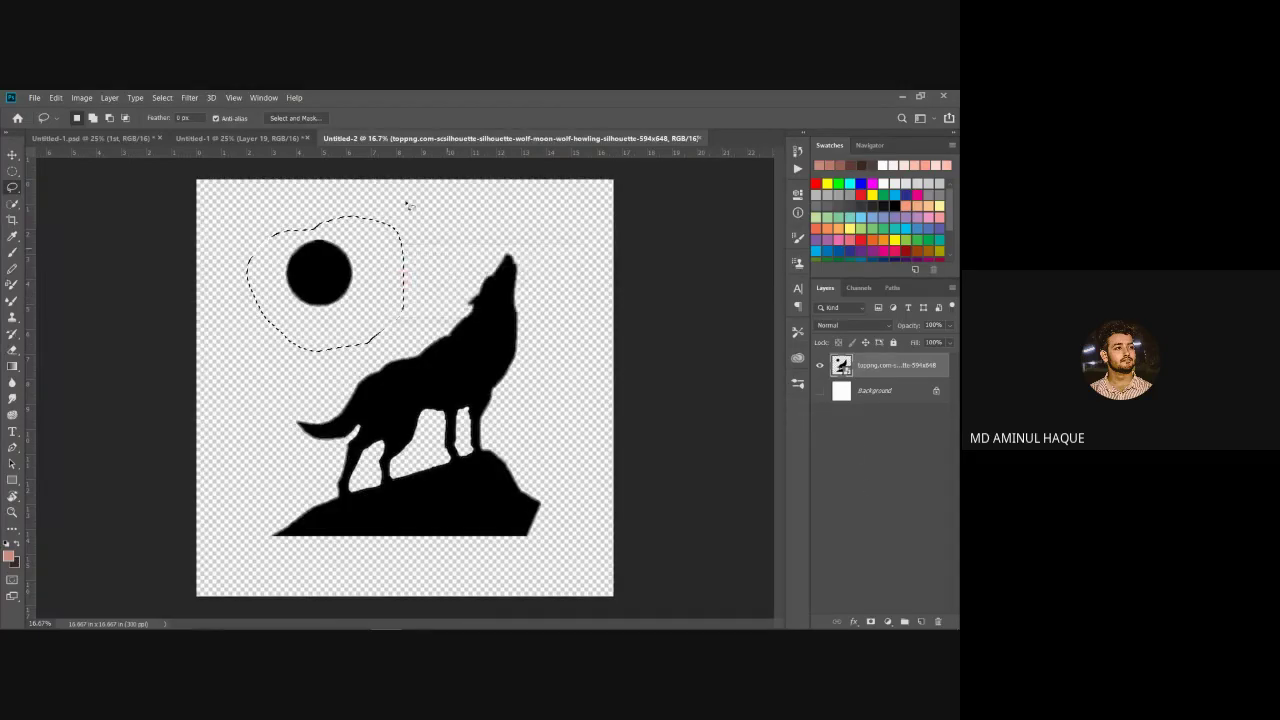
Step: Rasterize the wolf layer, delete the lassoed moon from it, and clear the selection
right_click(845, 362)
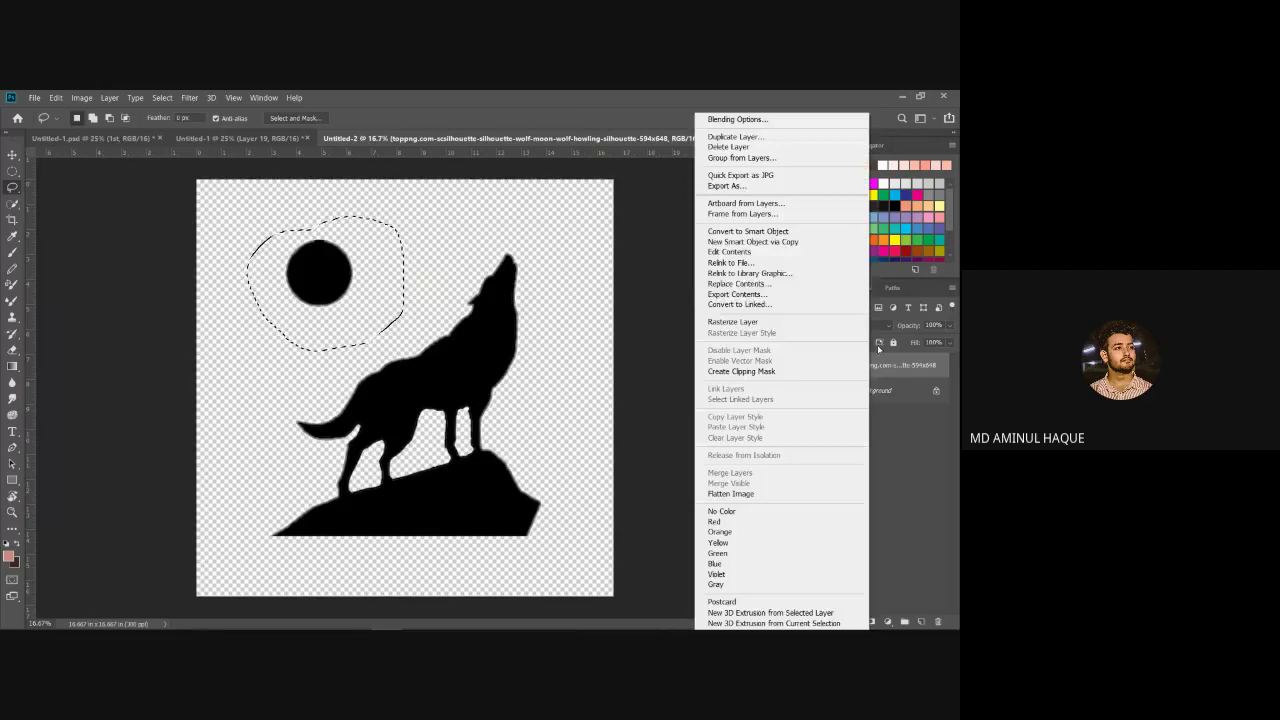
left_click(795, 322)
key("Delete")
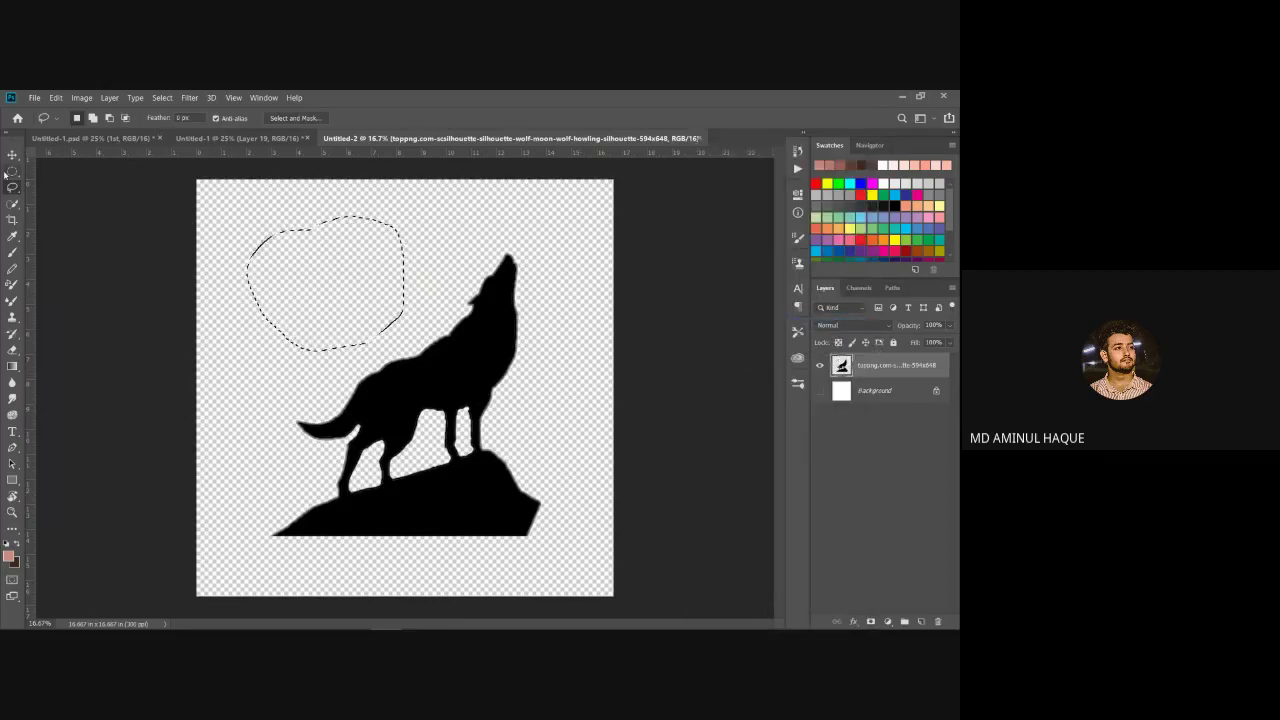
key("ctrl+d")
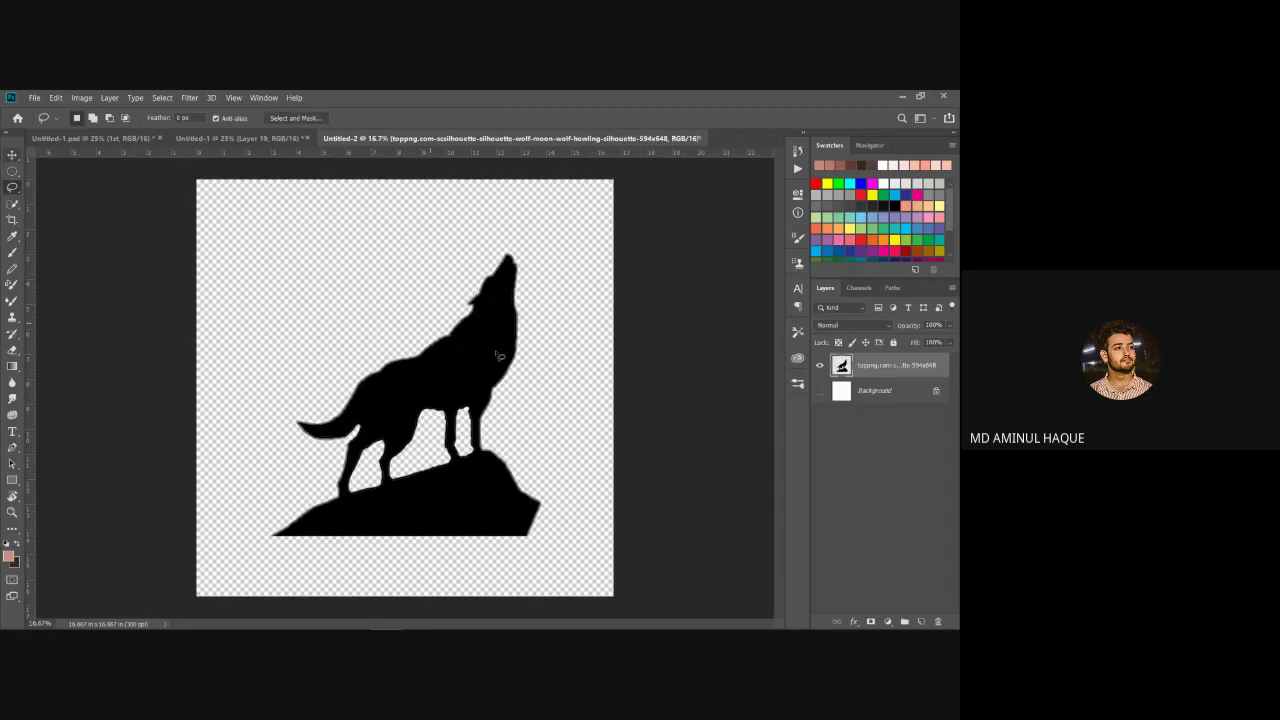
Step: Bring the wolf silhouette into the Untitled-1 landscape and place its layer directly below Layer 15
left_click(13, 155)
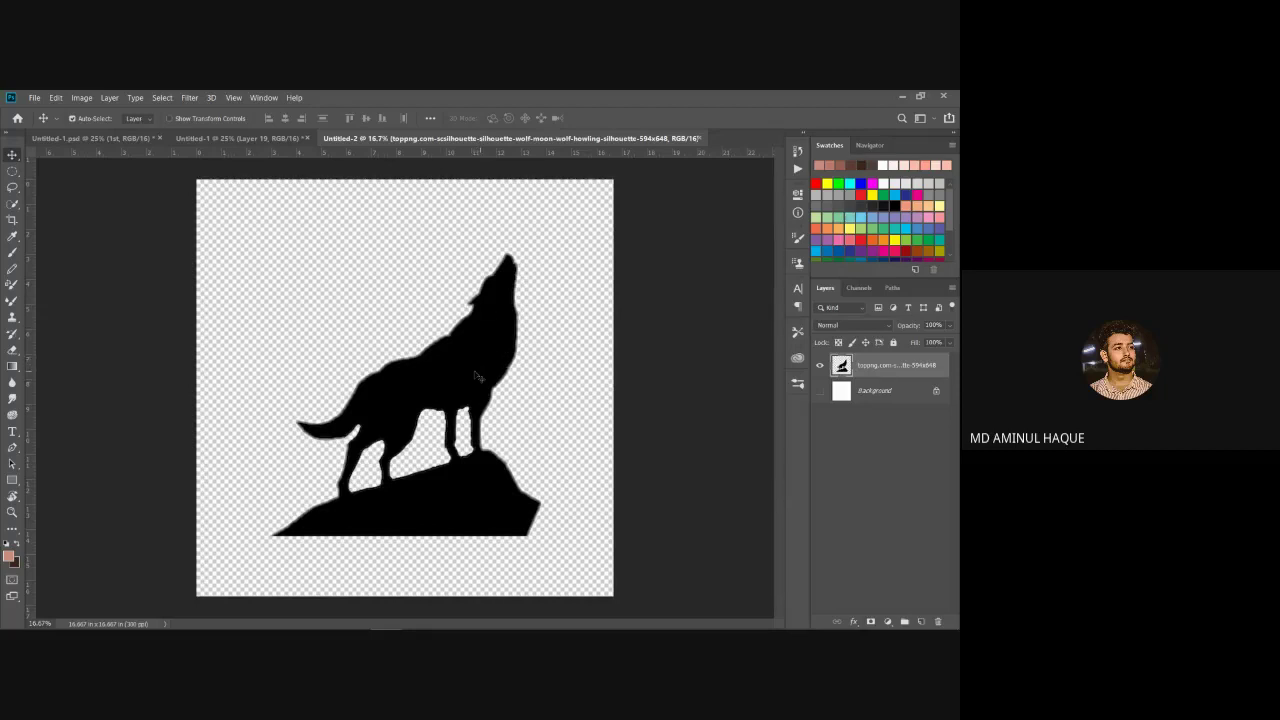
left_click_drag(483, 377, 385, 412)
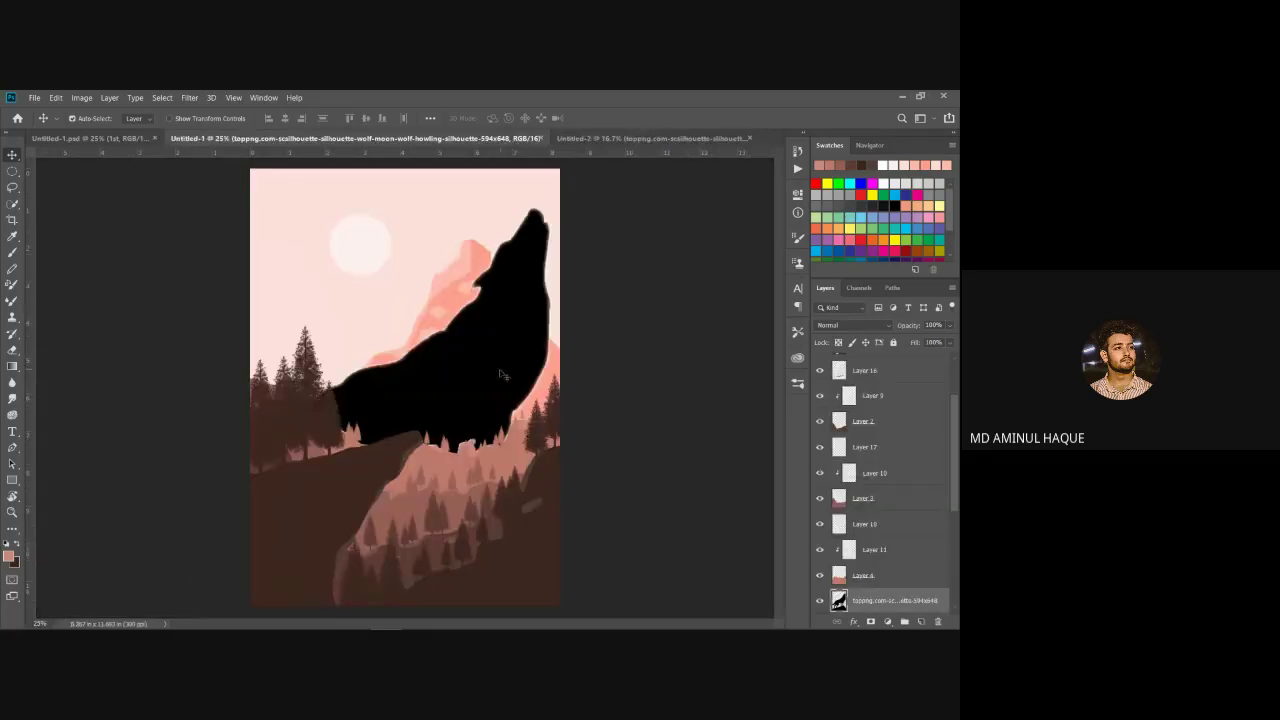
left_click_drag(899, 606, 922, 363)
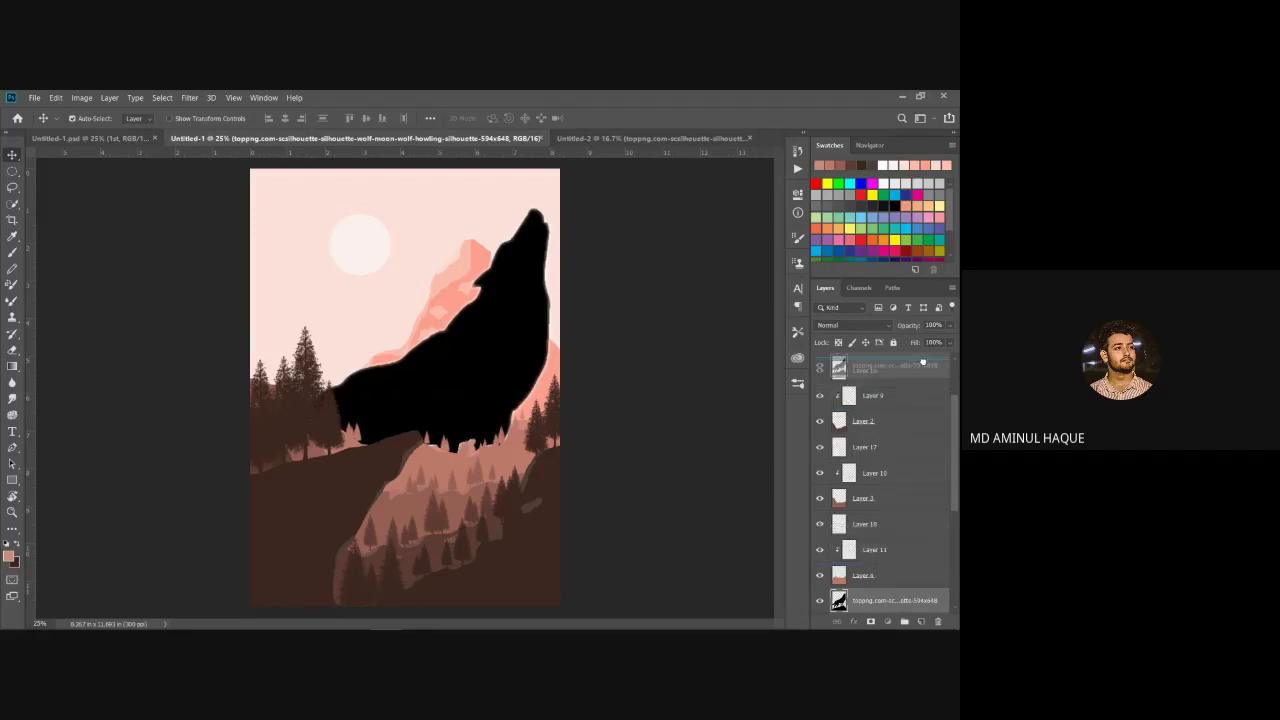
mouse_move(922, 363)
left_mouse_down()
mouse_move(936, 356)
mouse_move(915, 354)
mouse_move(914, 376)
left_mouse_up()
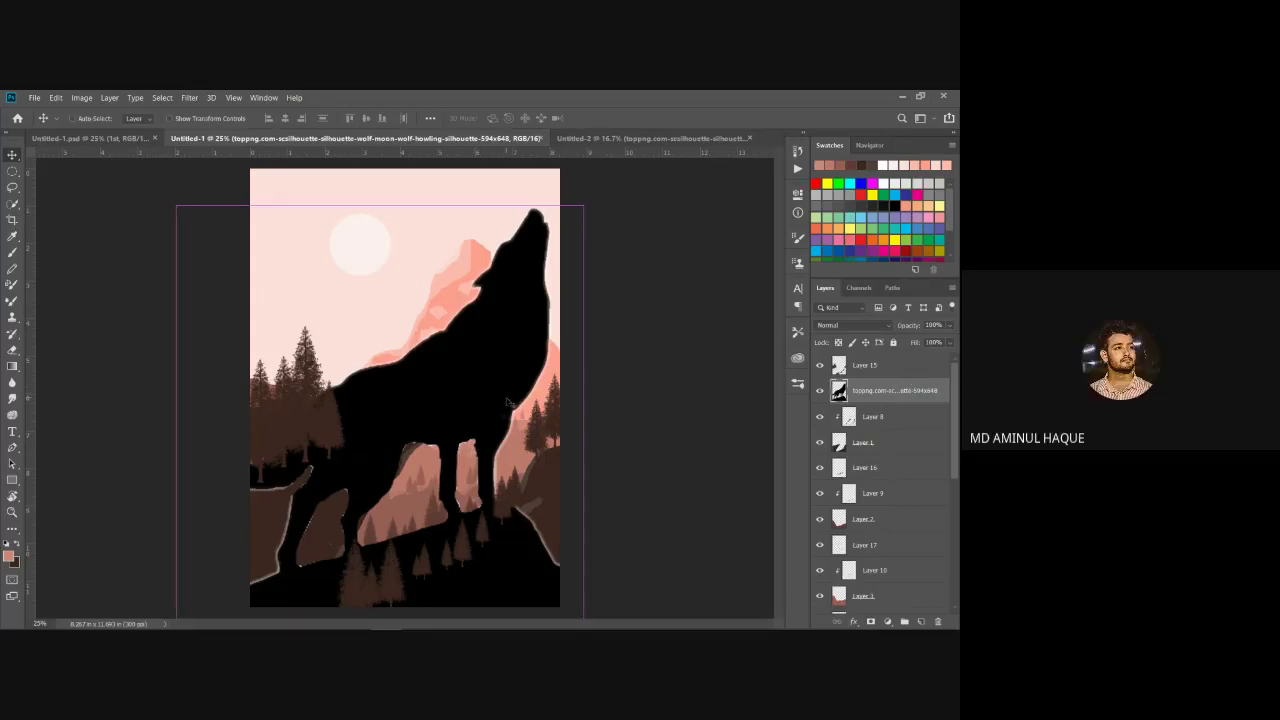
Step: Scale the wolf down with Free Transform and stand it near the tip of the foreground cliff
key("ctrl+t")
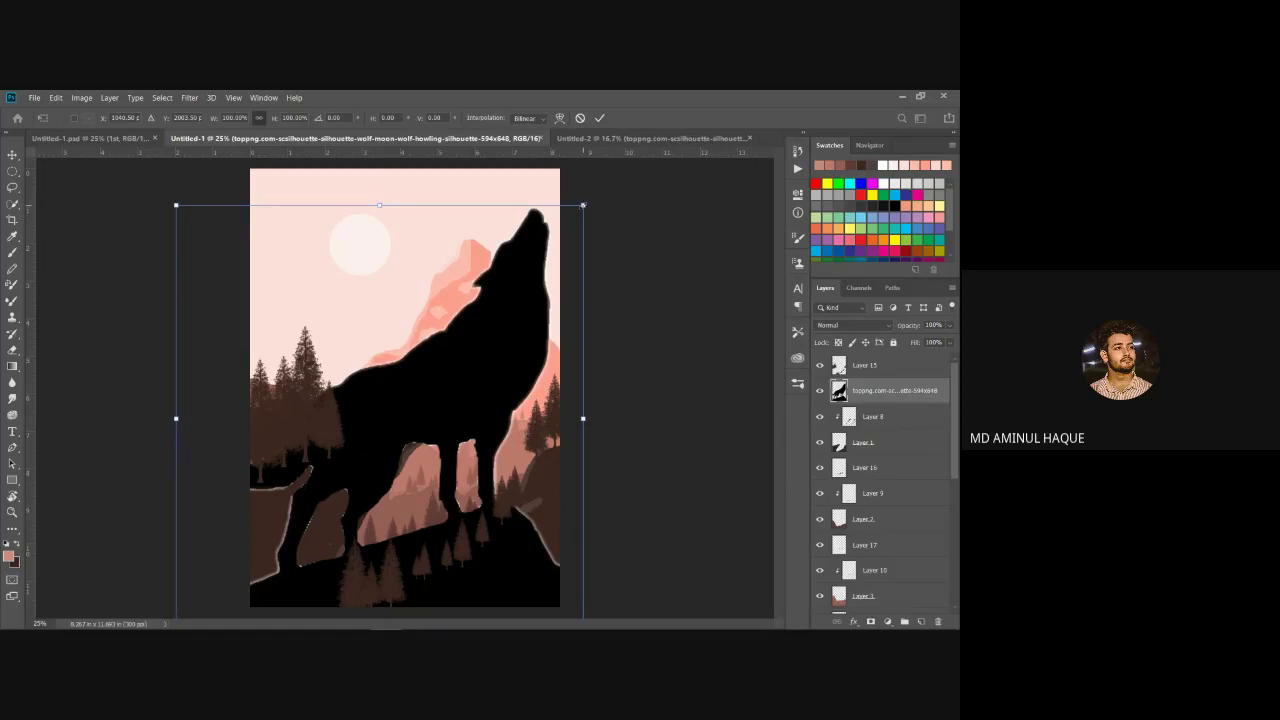
left_click_drag(568, 217, 395, 425)
key("Return")
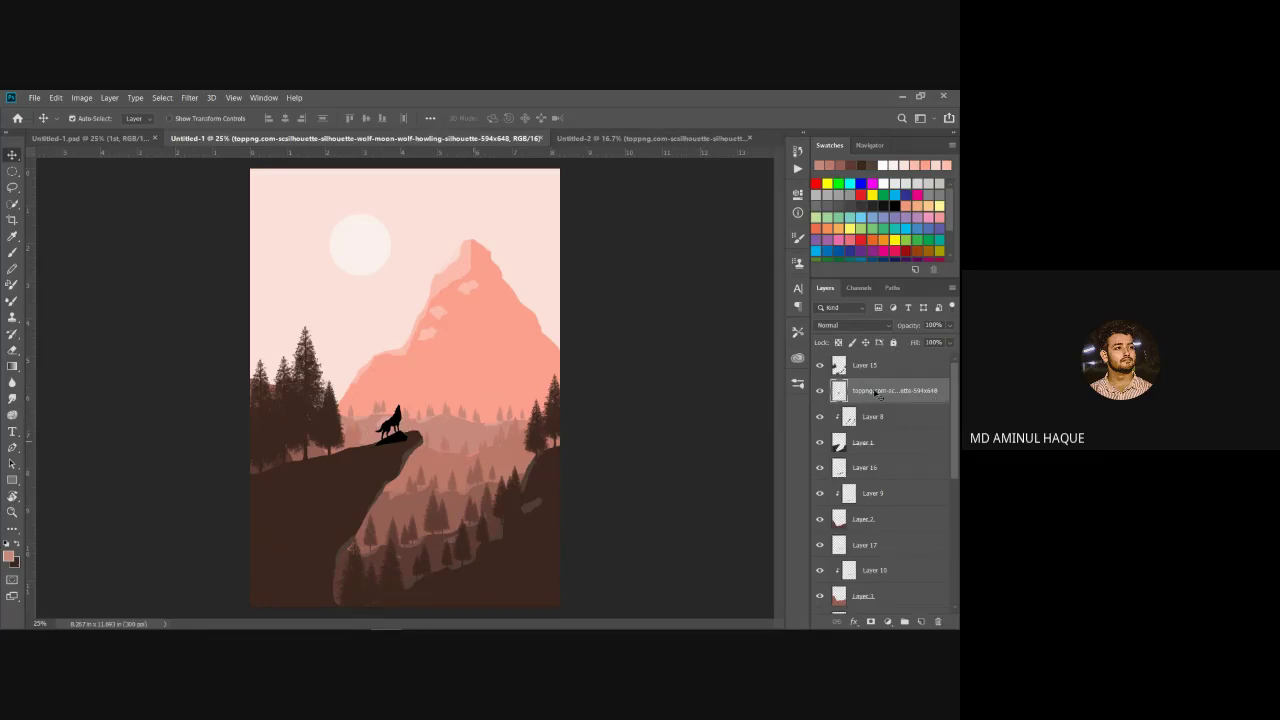
Step: Apply a Color Overlay to the wolf layer using the dark brown 3e2723 sampled from the foreground cliff
double_click(943, 400)
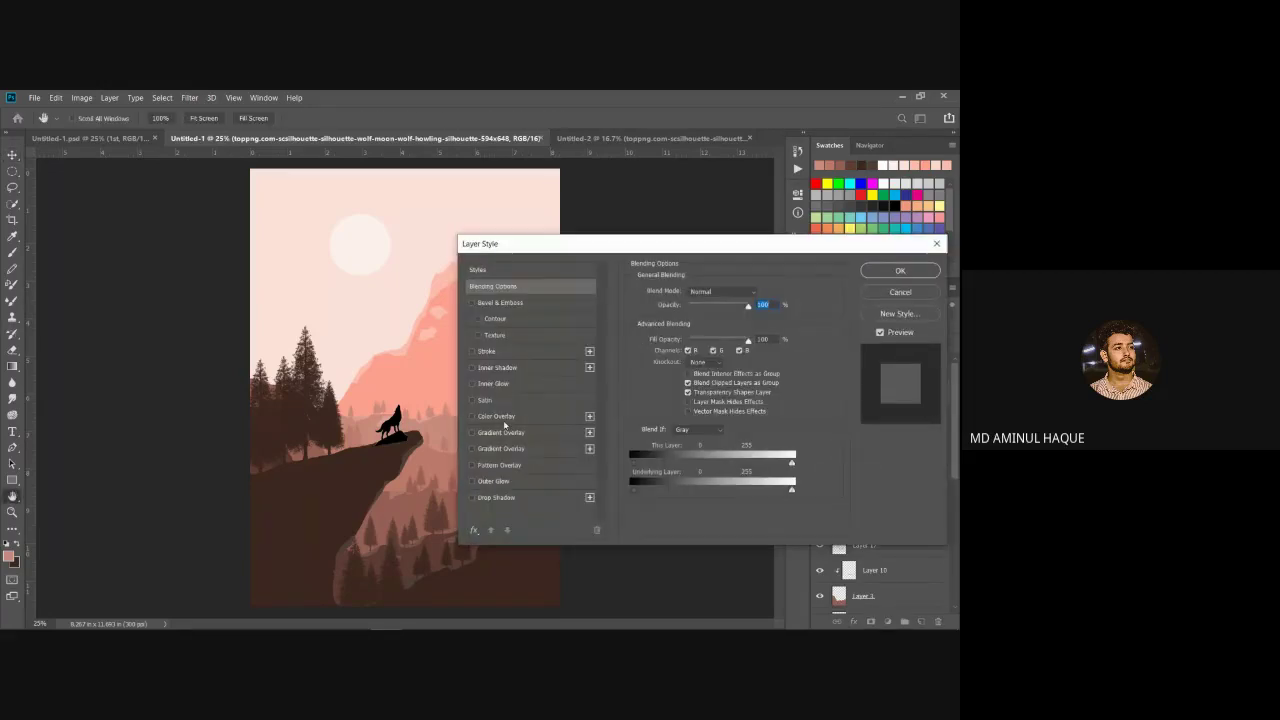
left_click(500, 416)
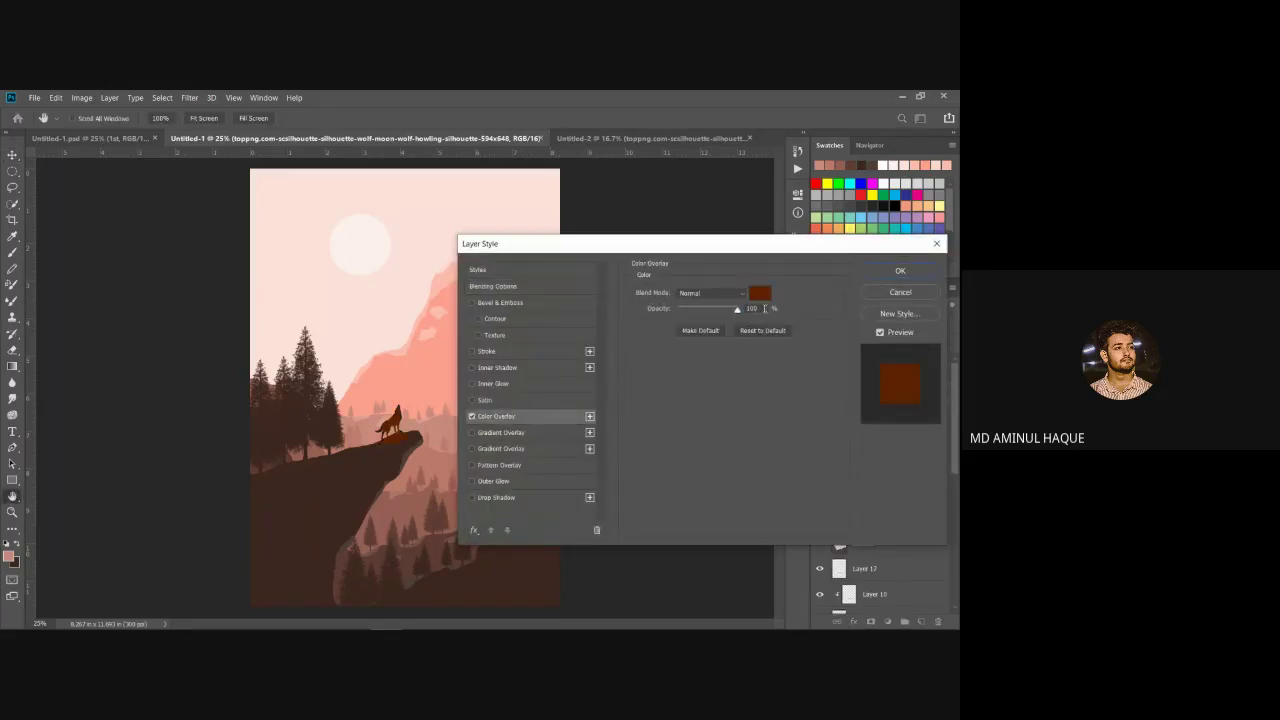
left_click(760, 293)
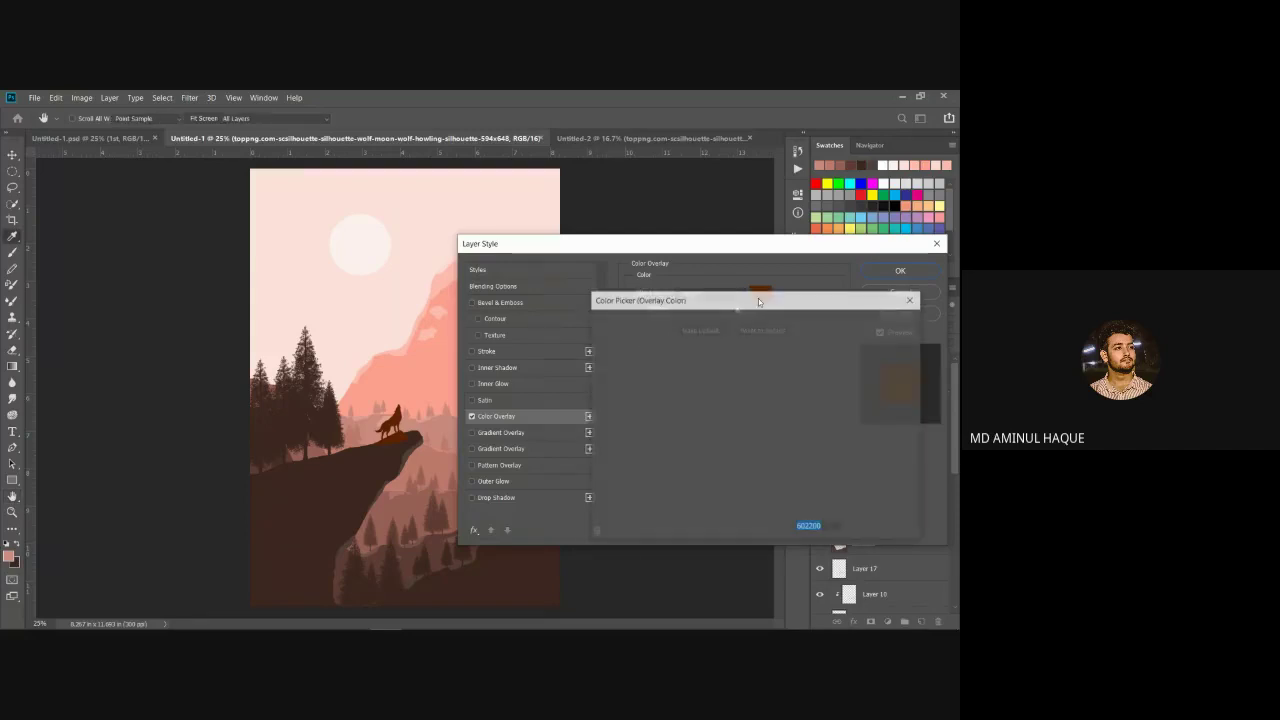
left_click(334, 484)
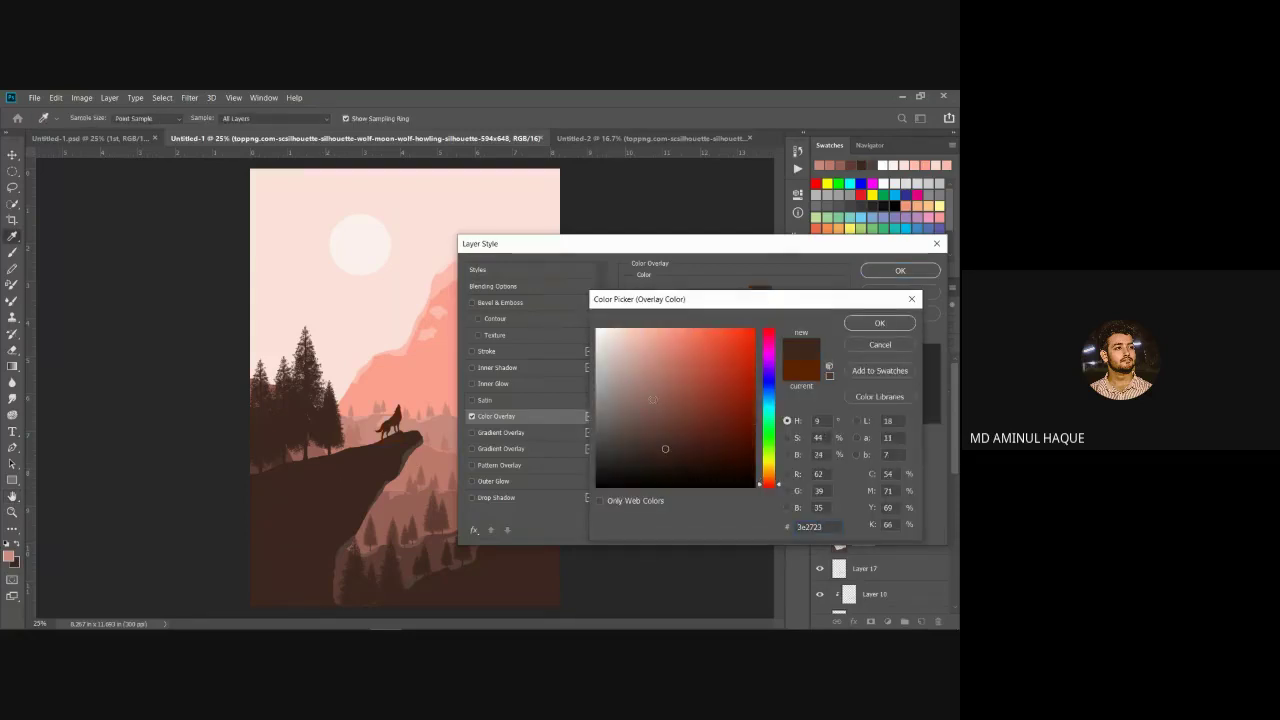
left_click(879, 323)
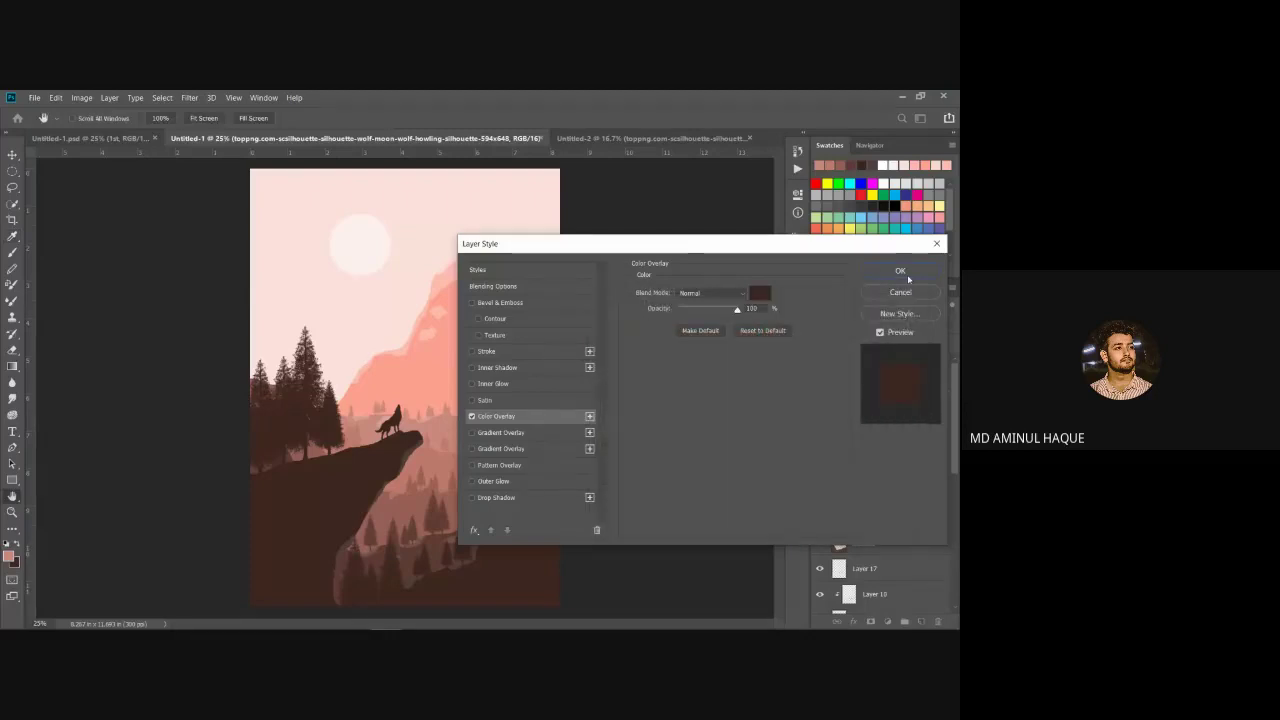
left_click(899, 270)
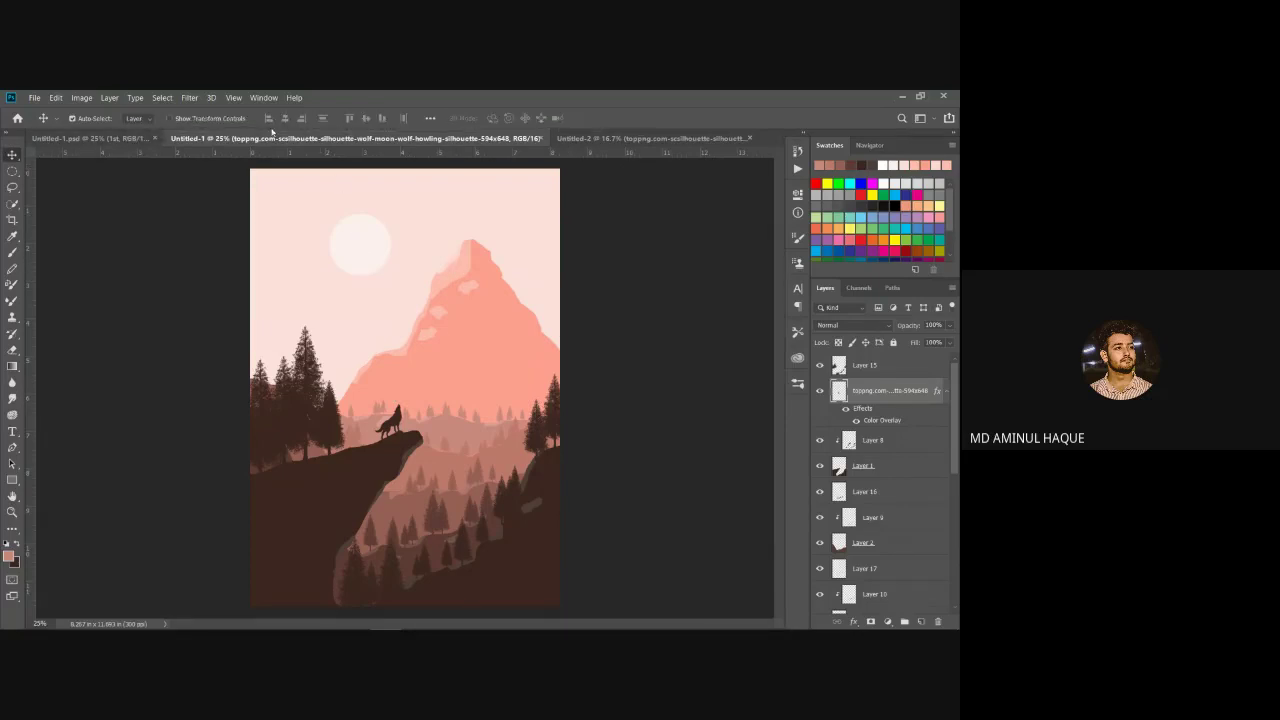
Step: Check the finished artwork in Untitled-1.psd, and look through the Brush tool's presets in the Untitled-1 document
left_click(121, 140)
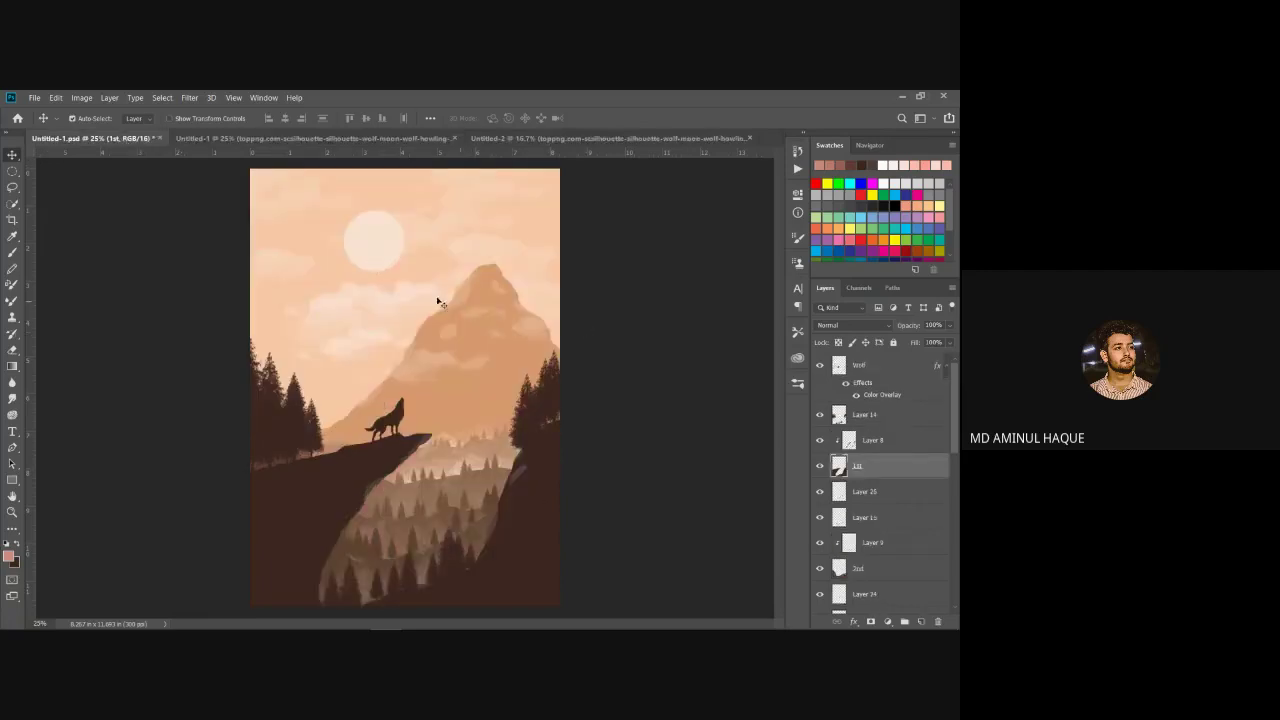
left_click(385, 138)
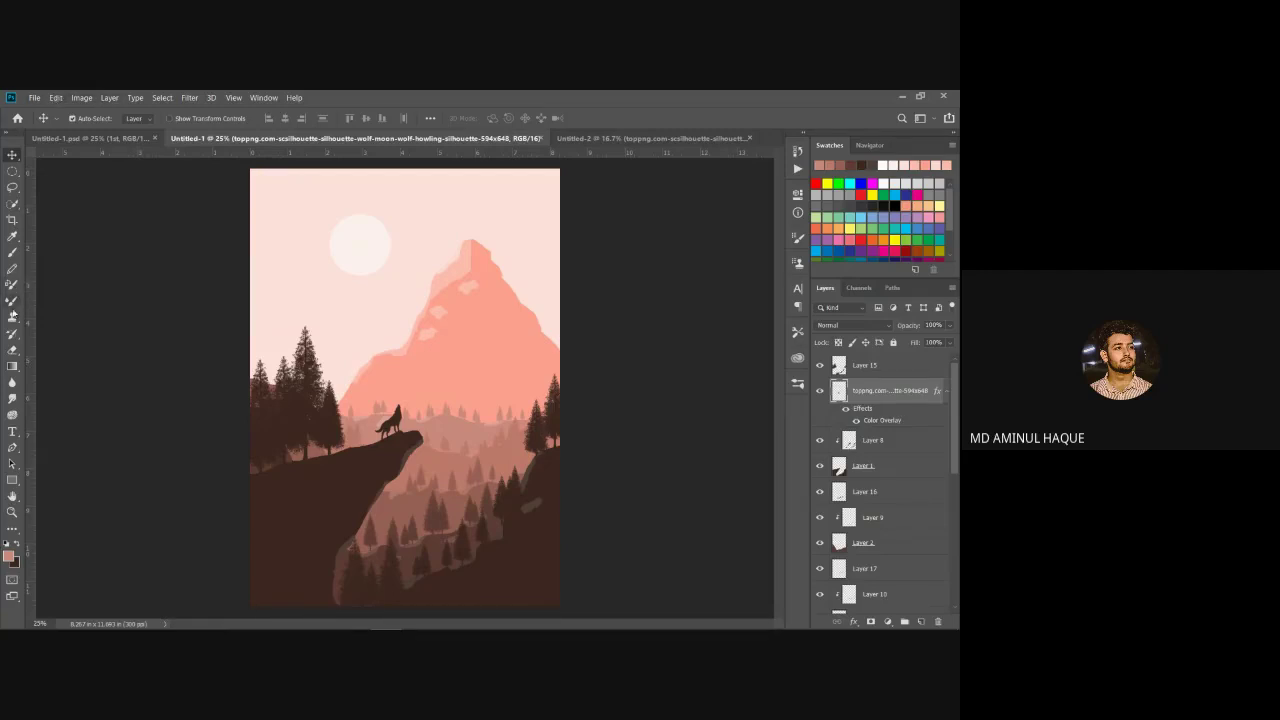
left_click(13, 253)
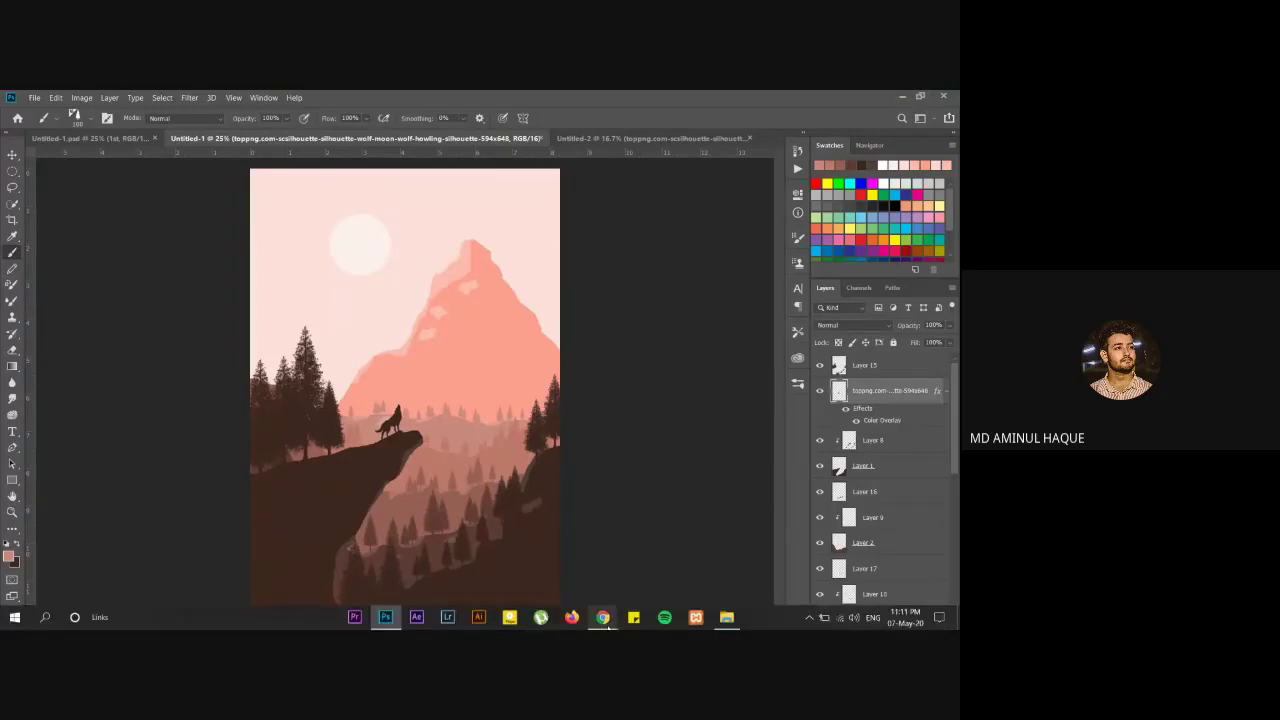
mouse_move(605, 622)
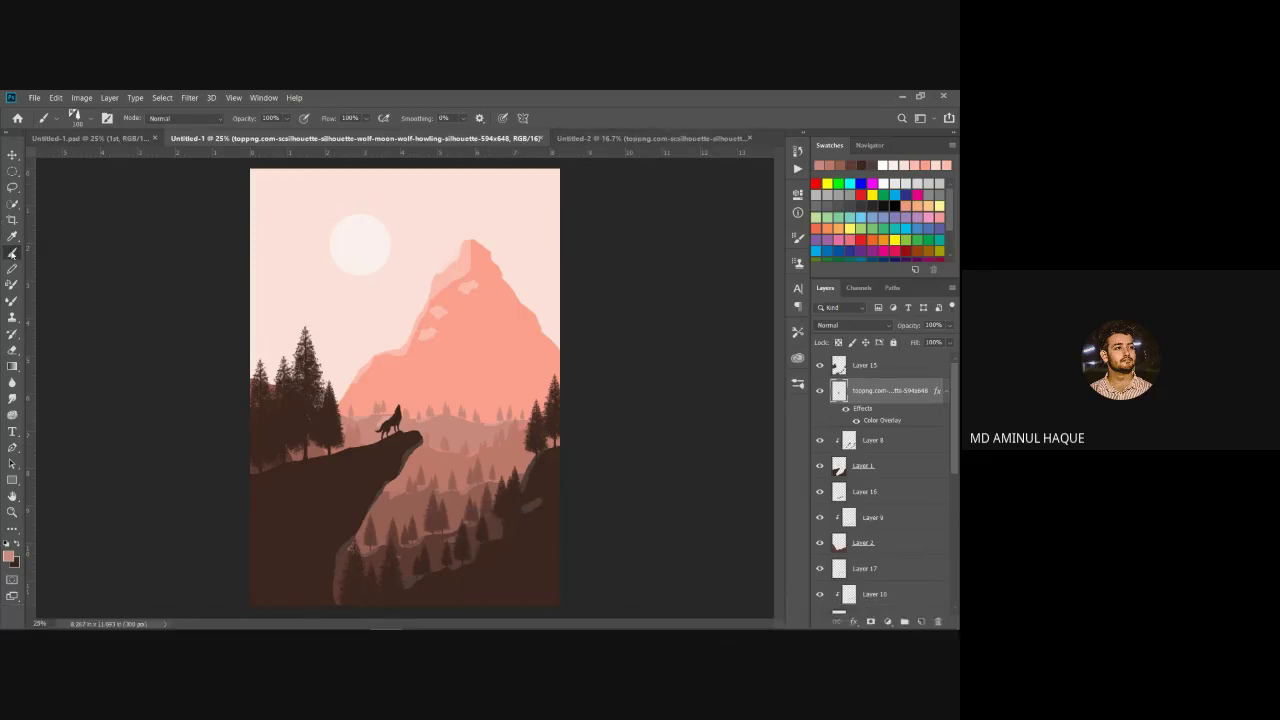
left_click(84, 117)
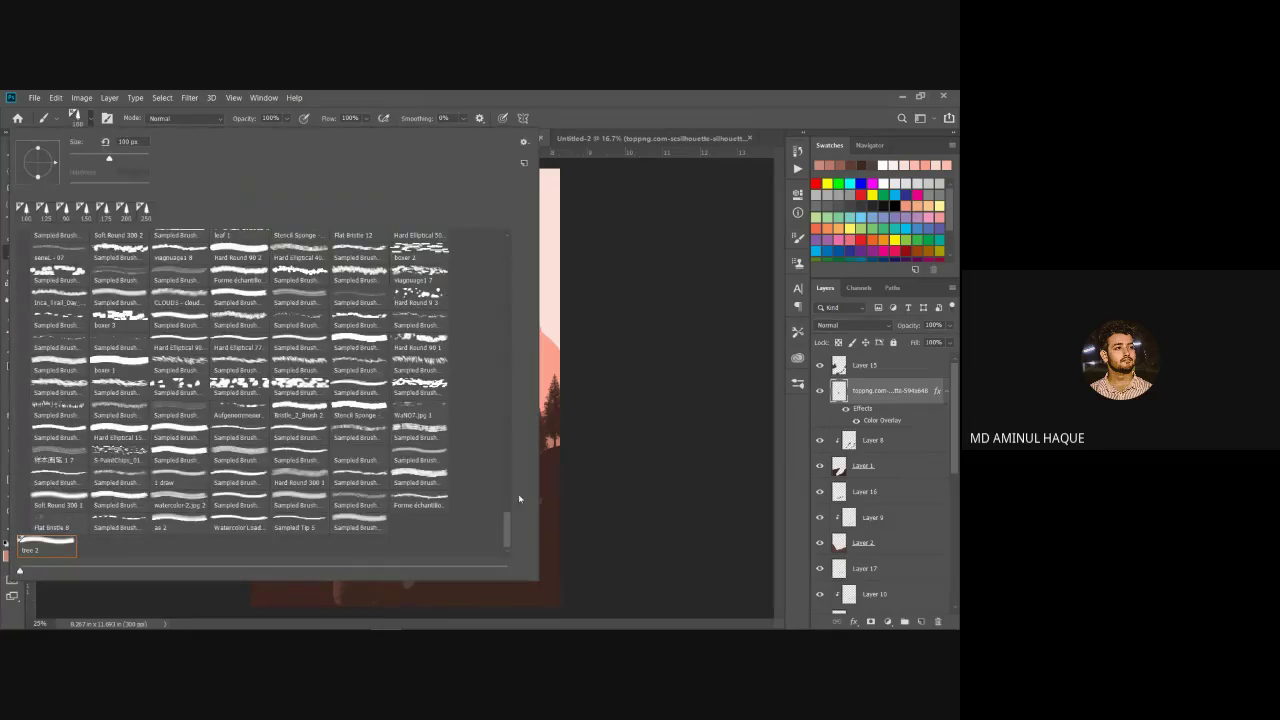
left_click_drag(508, 525, 516, 516)
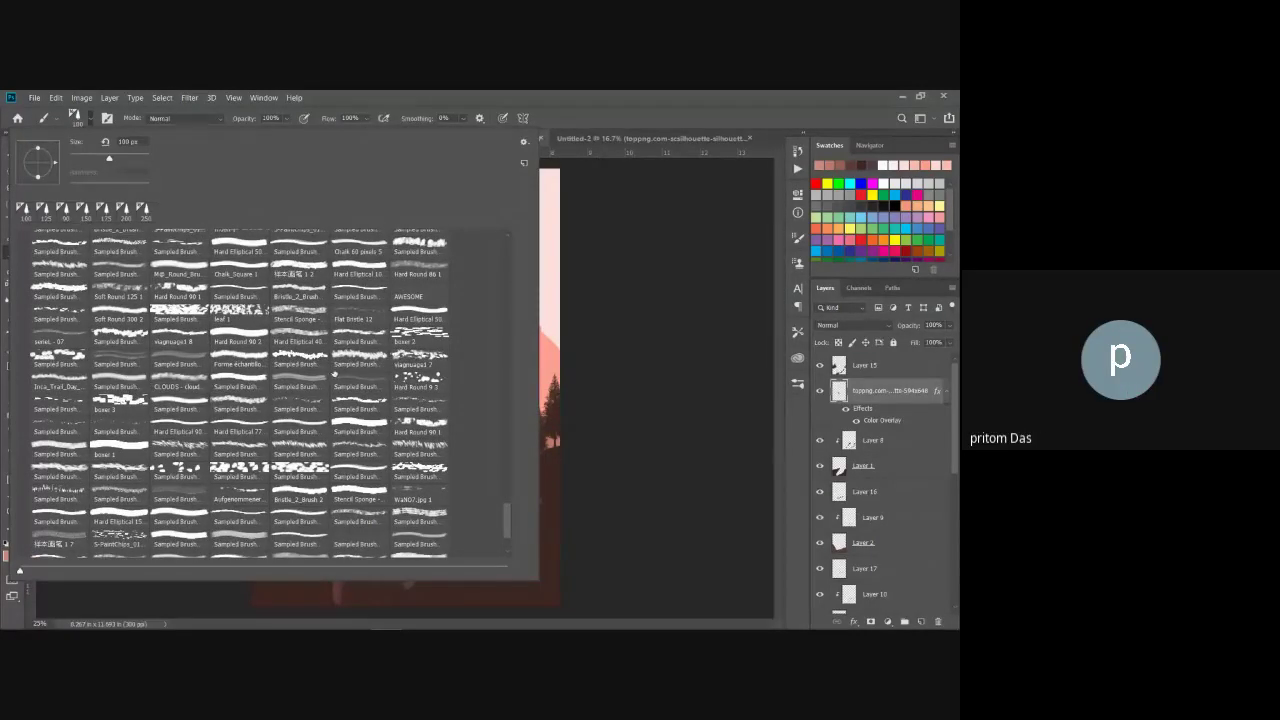
left_click(593, 196)
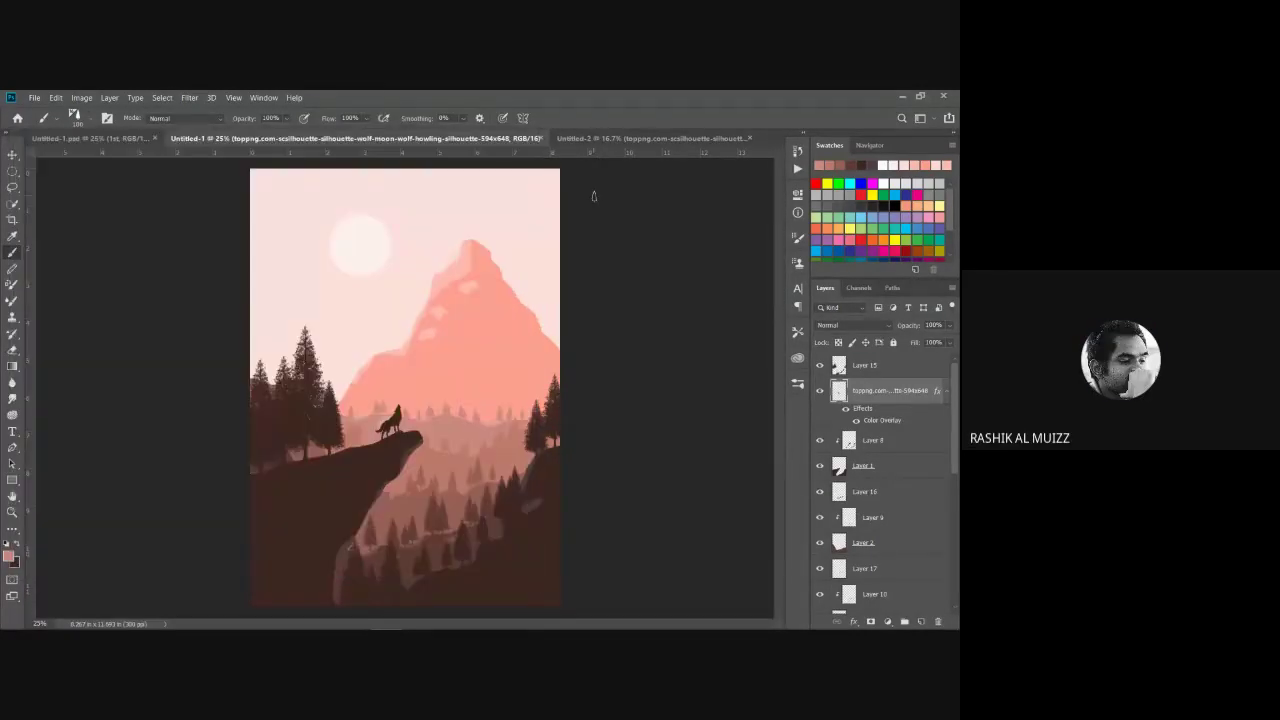
Step: Minimize Photoshop and File Explorer, switch to the Chrome meeting window, and open a new browser tab
left_click(902, 97)
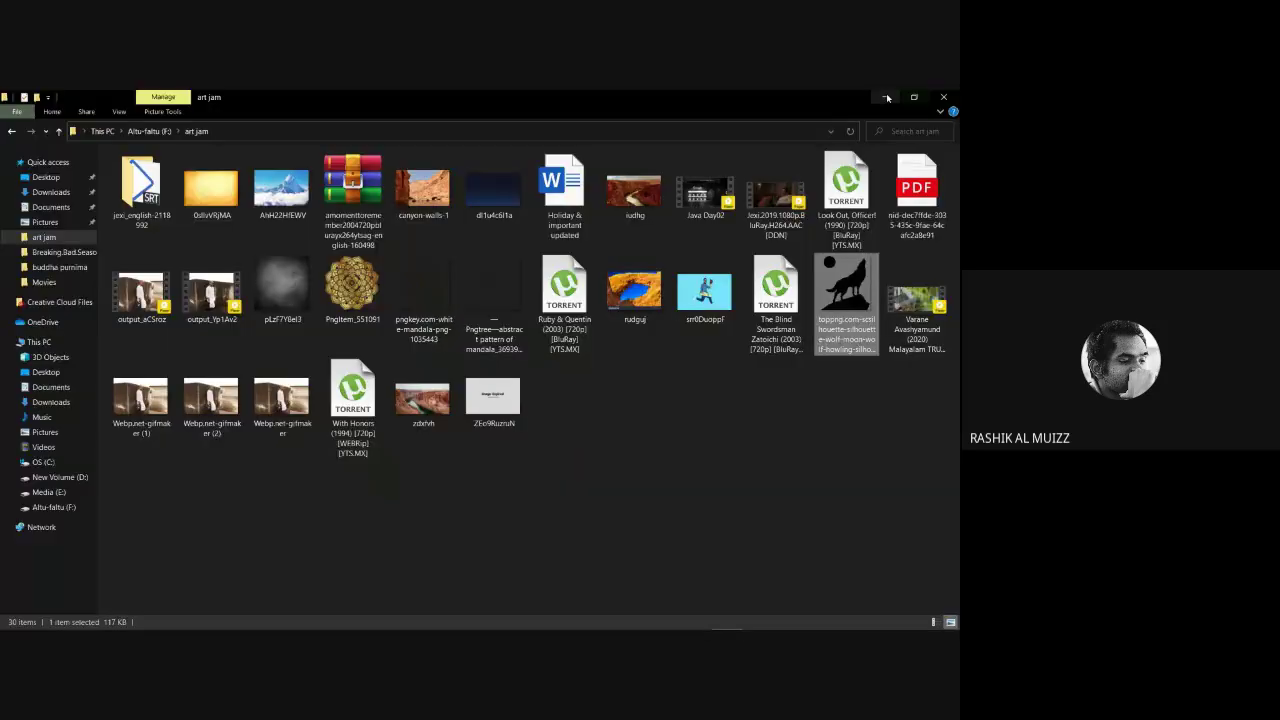
left_click(884, 97)
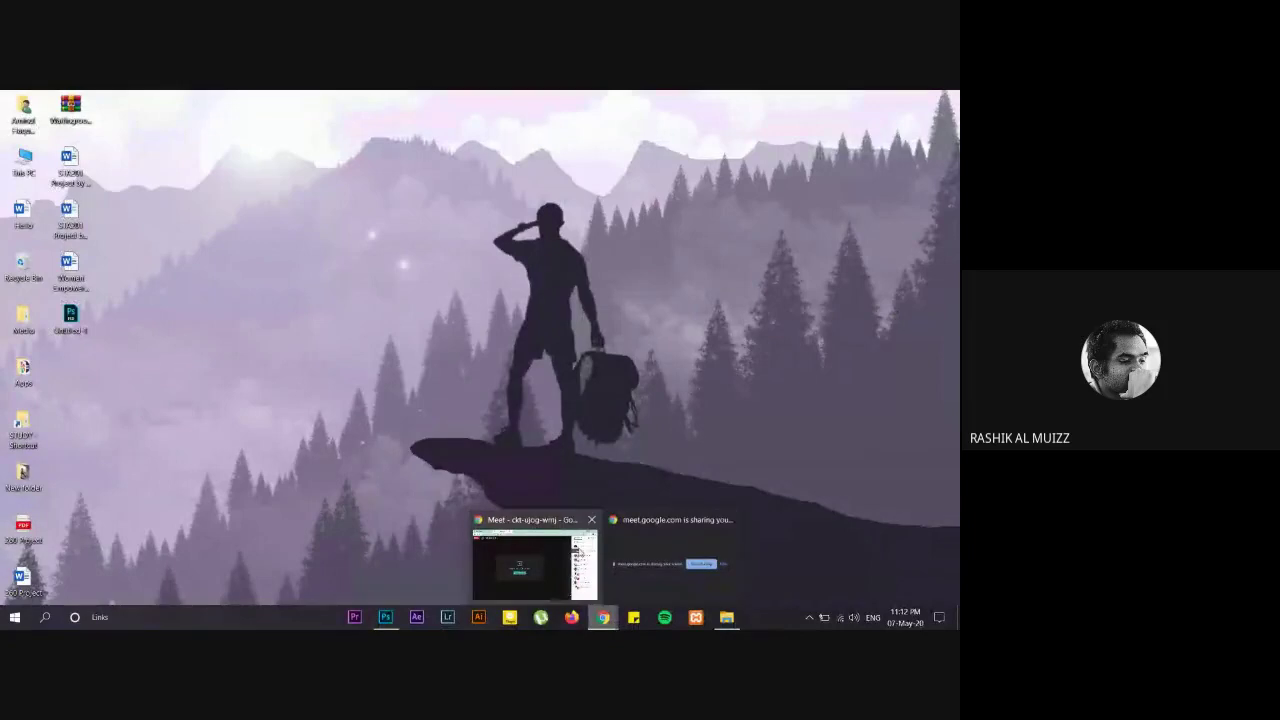
left_click(575, 552)
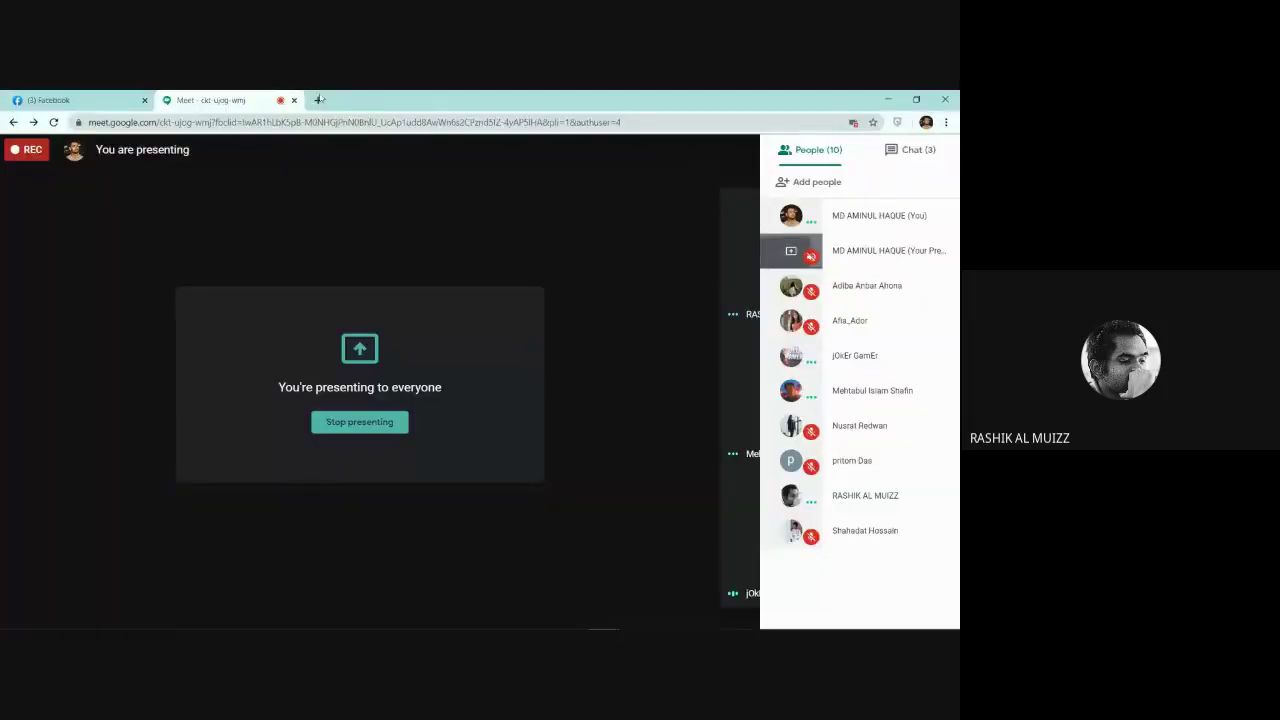
left_click(318, 100)
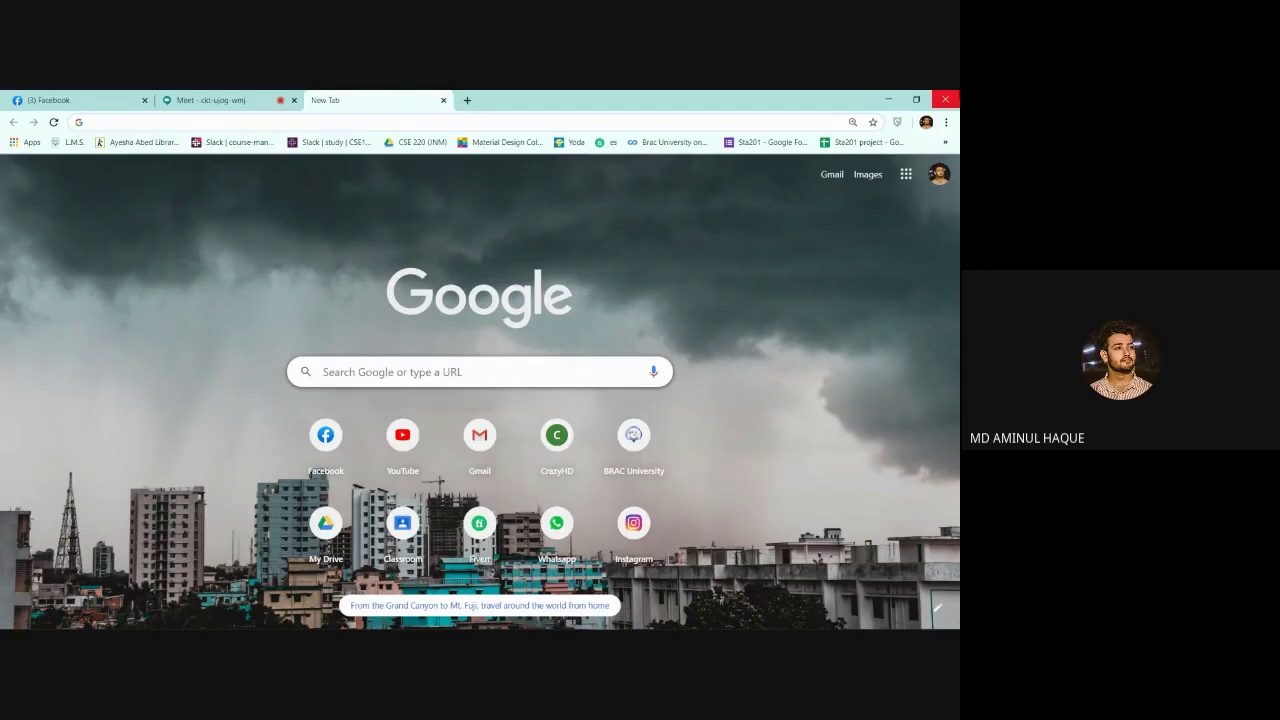
Step: Search Google Images for "cloud png" and open the preview of the pngtree.com cloud on a grey checkered background
type("c")
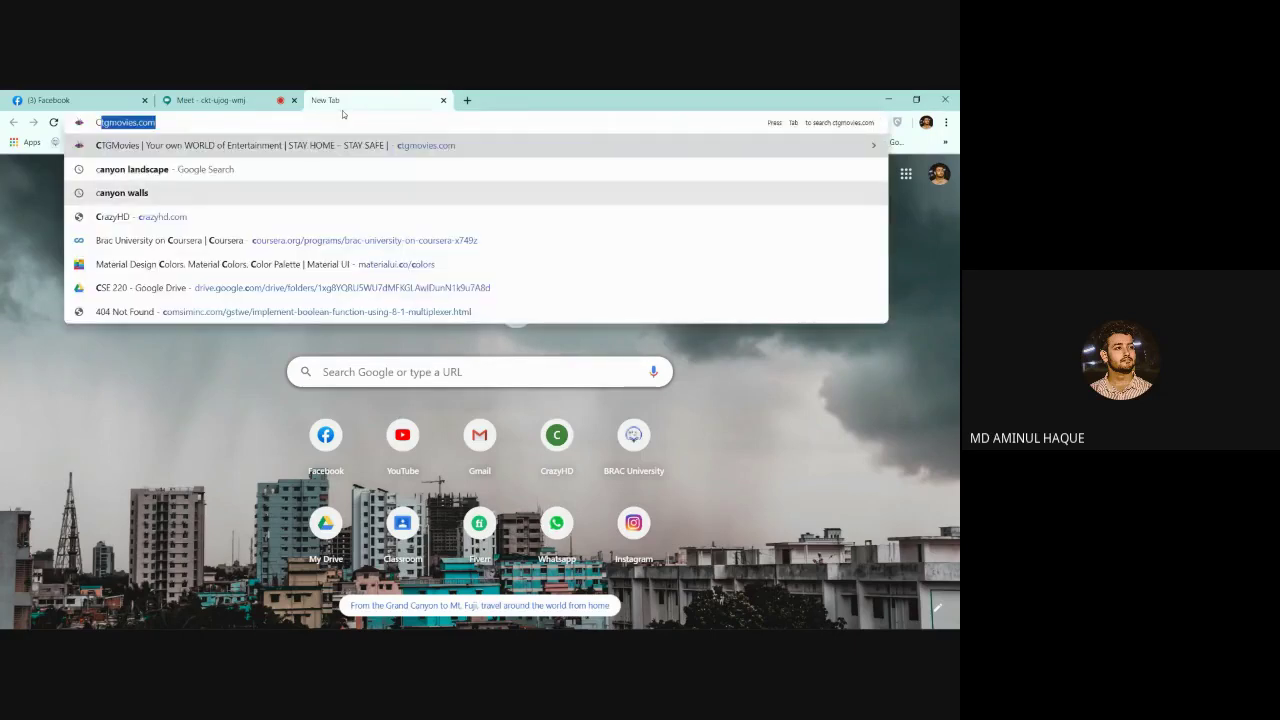
type("loud")
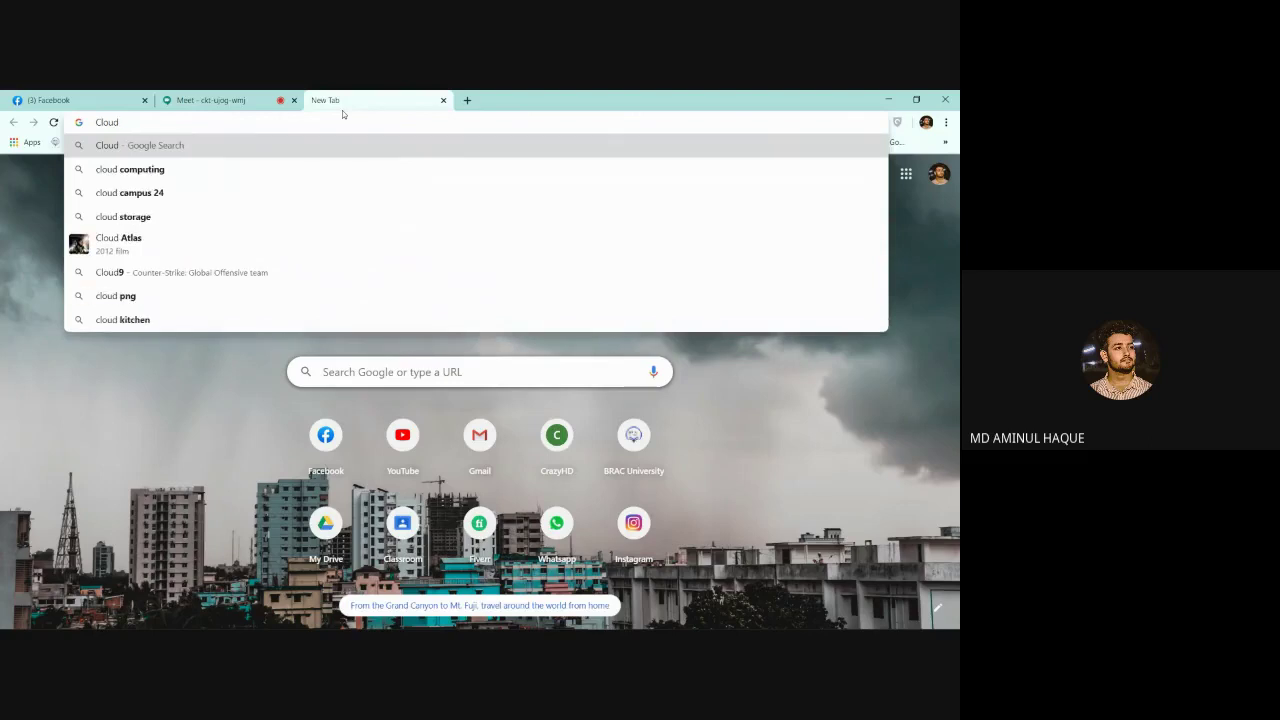
type(" png")
key("Return")
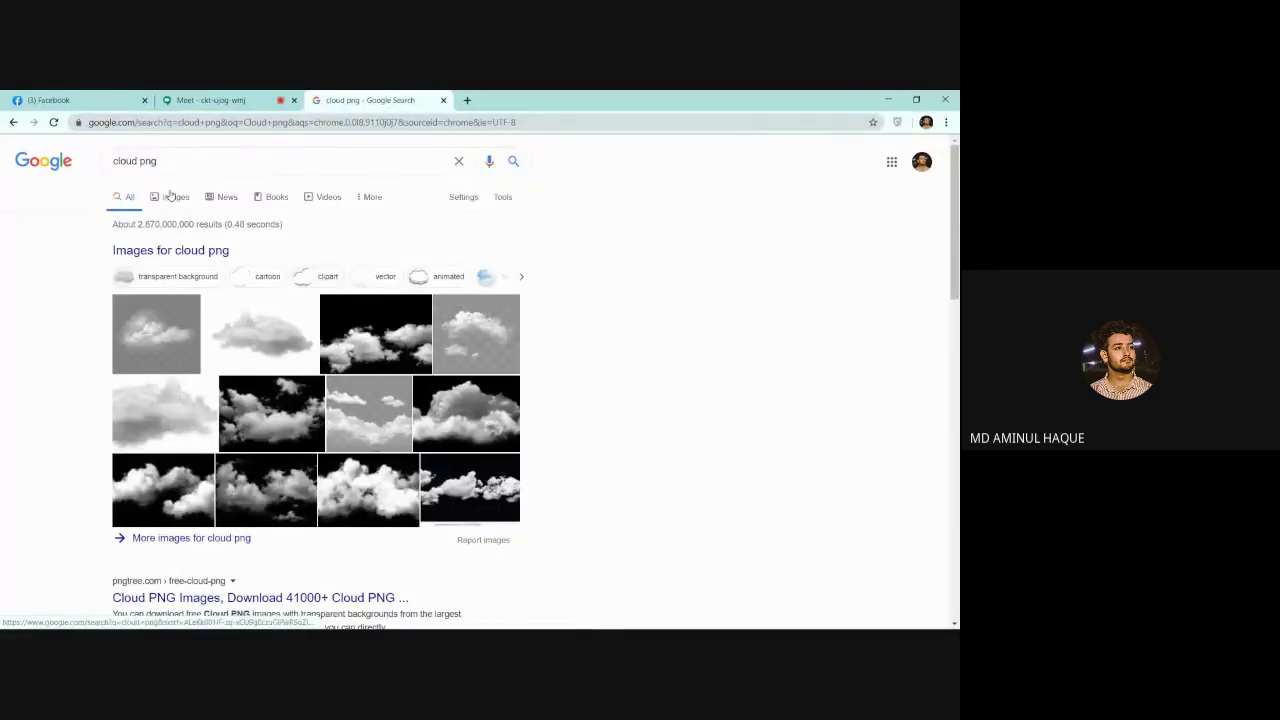
left_click(172, 198)
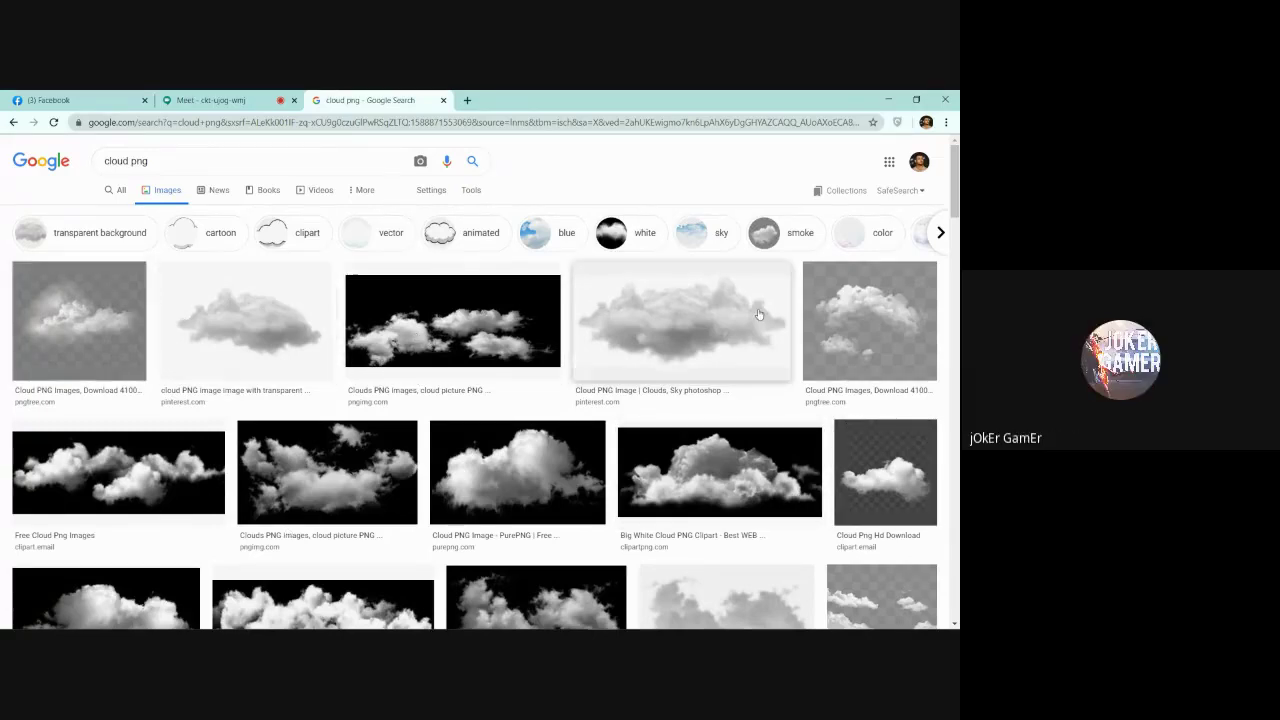
left_click(886, 318)
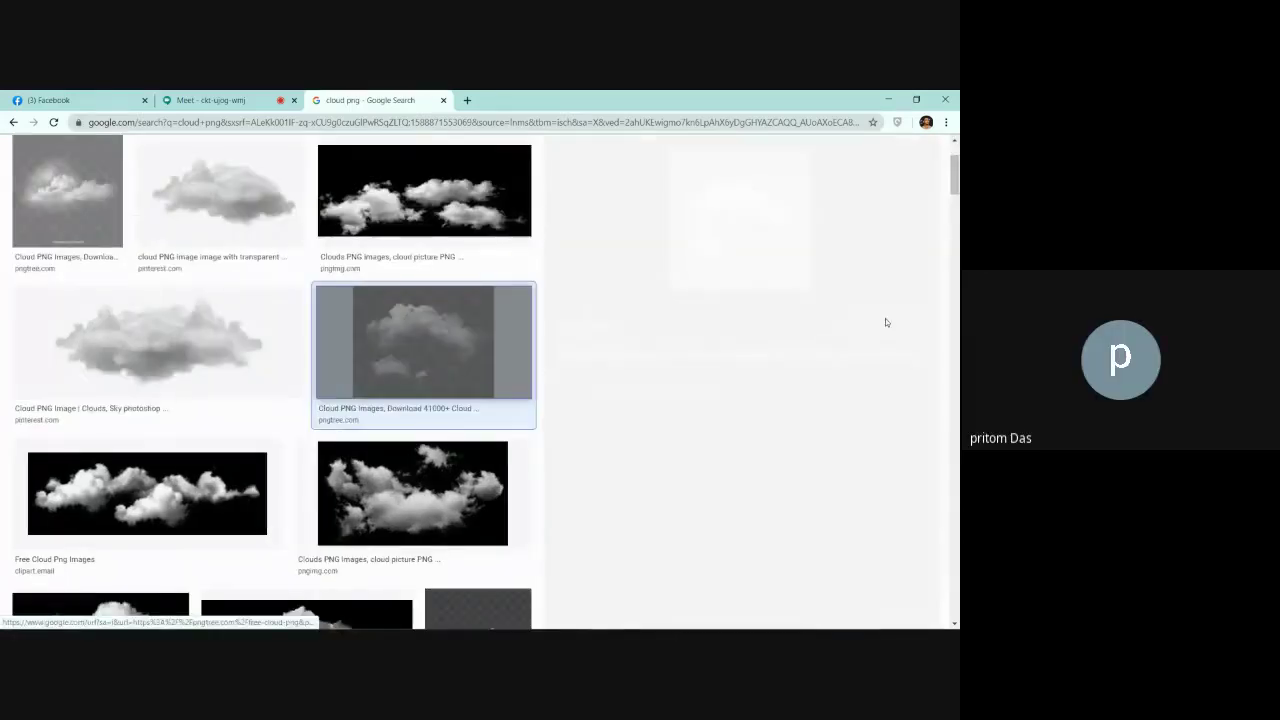
Step: Open pngtree's Free Cloud PNG Images page from the preview, dismissing the sale offer, and look through the listed clouds
left_click(759, 273)
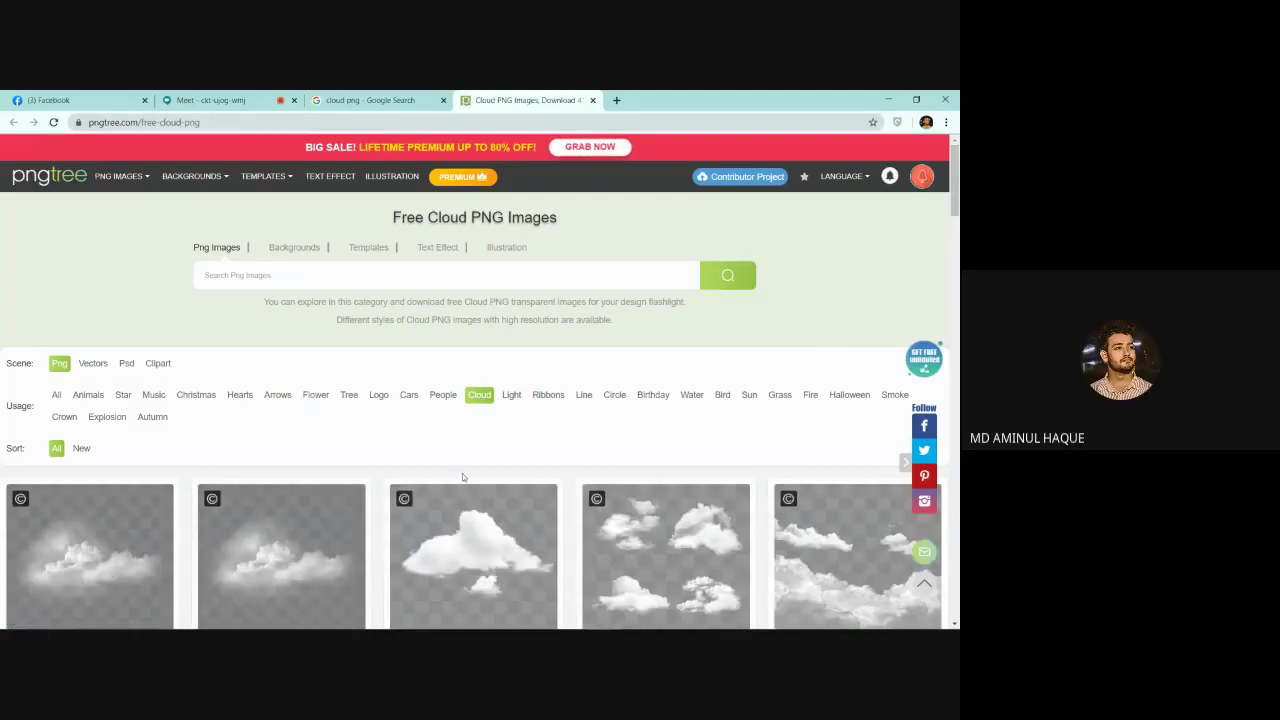
scroll(470, 530, "down", 3)
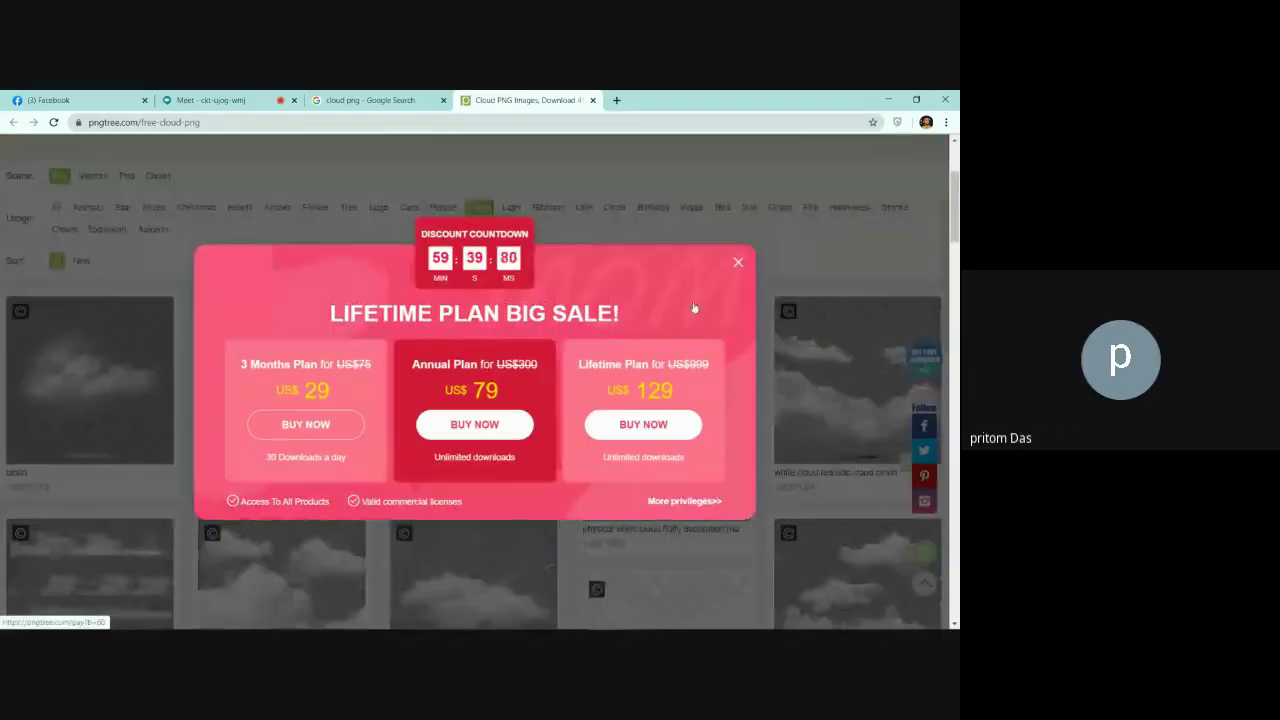
left_click(738, 262)
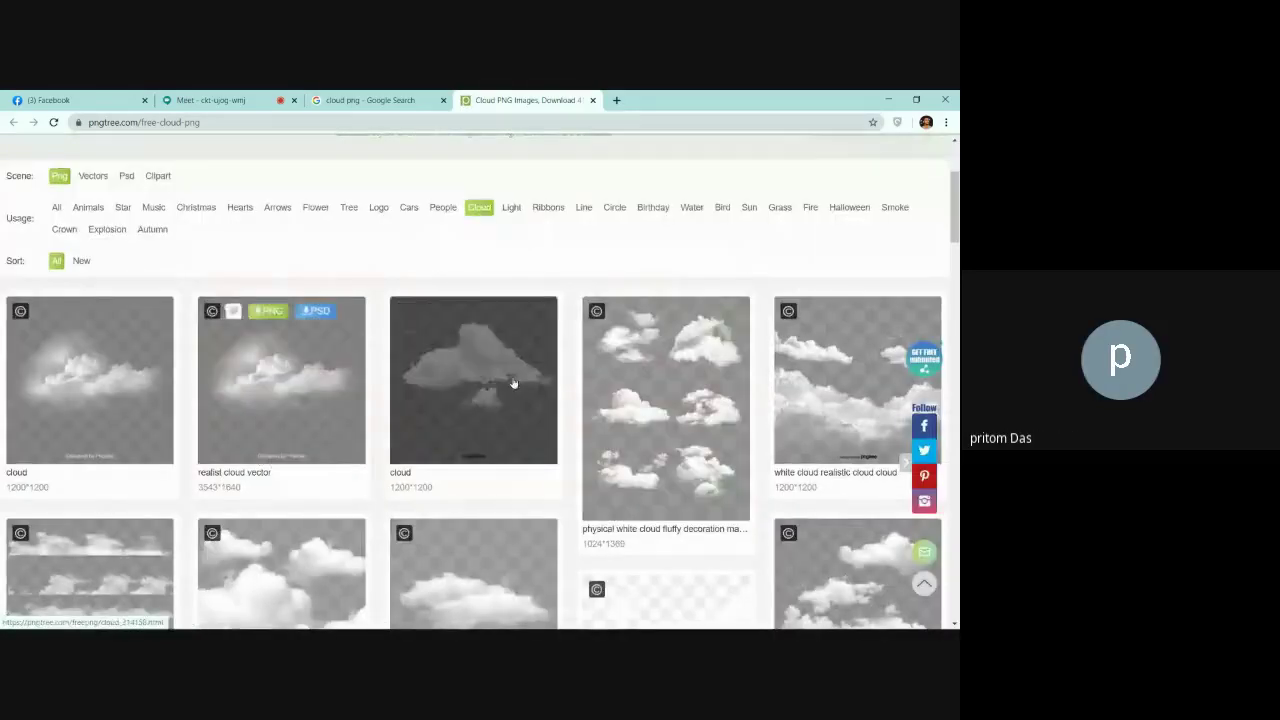
left_click_drag(953, 208, 953, 183)
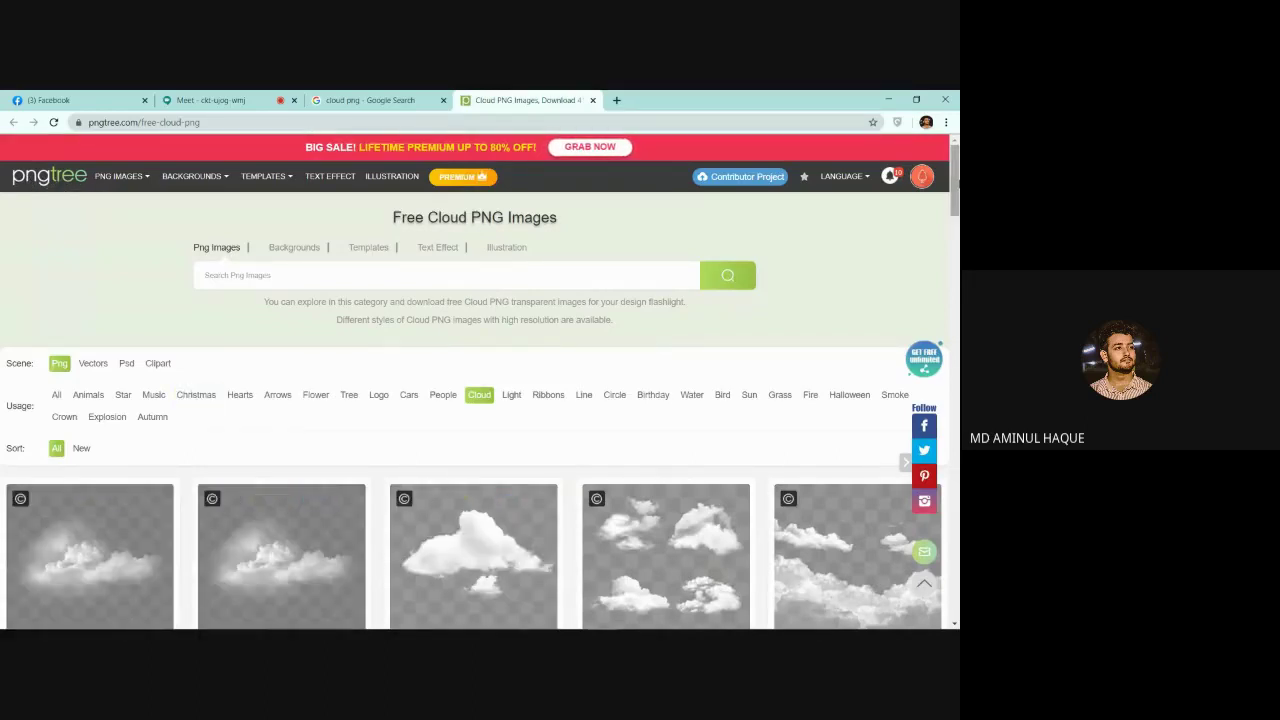
scroll(955, 182, "down", 2)
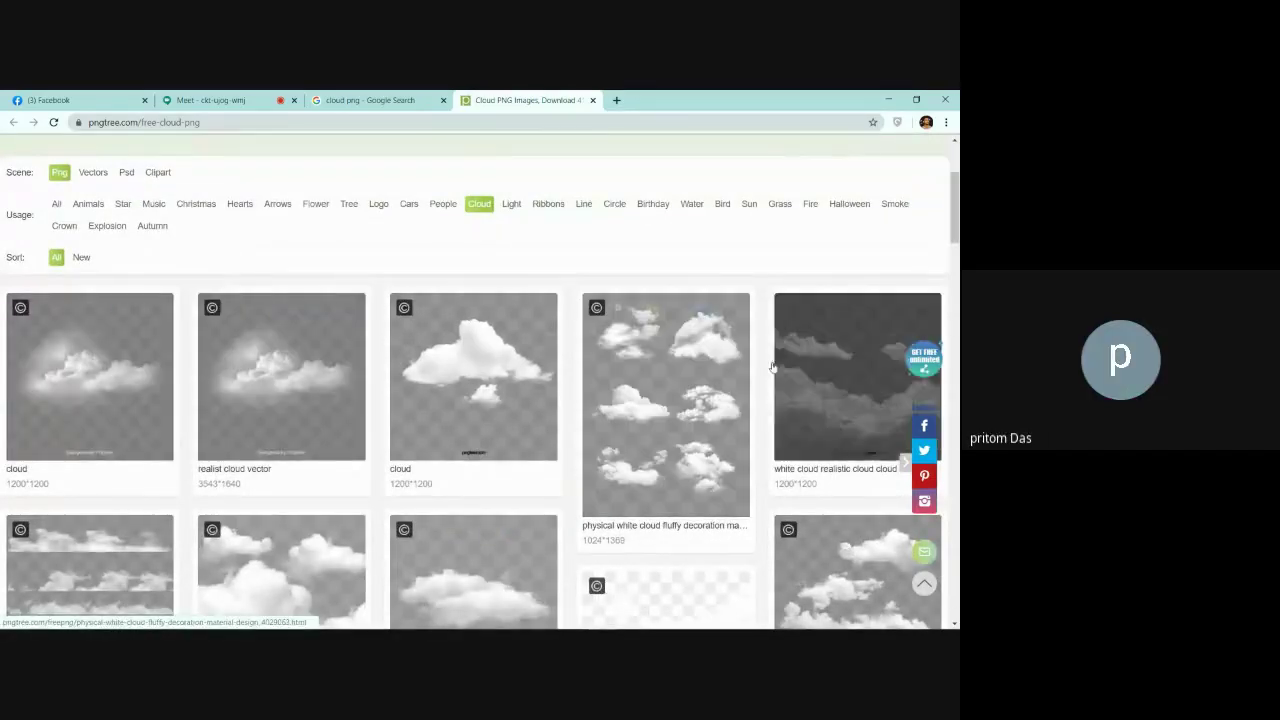
scroll(771, 363, "down", 2)
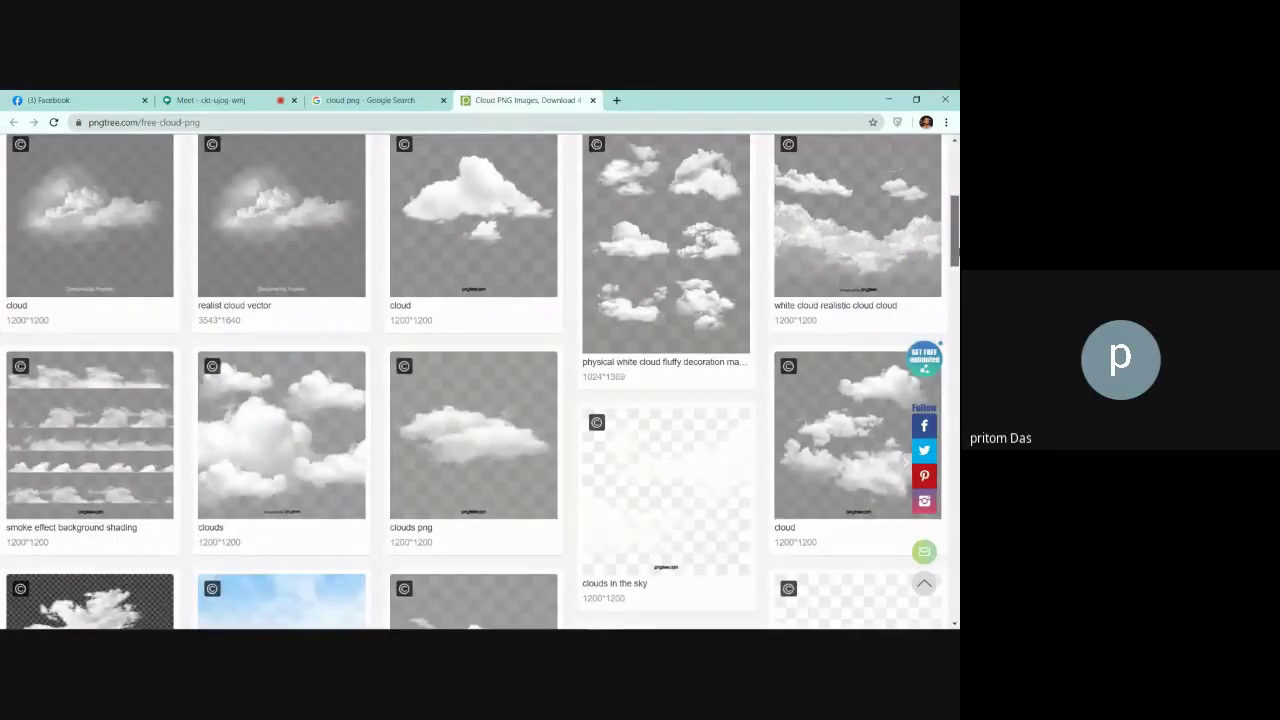
scroll(480, 382, "up", 1)
scroll(90, 305, "up", 1)
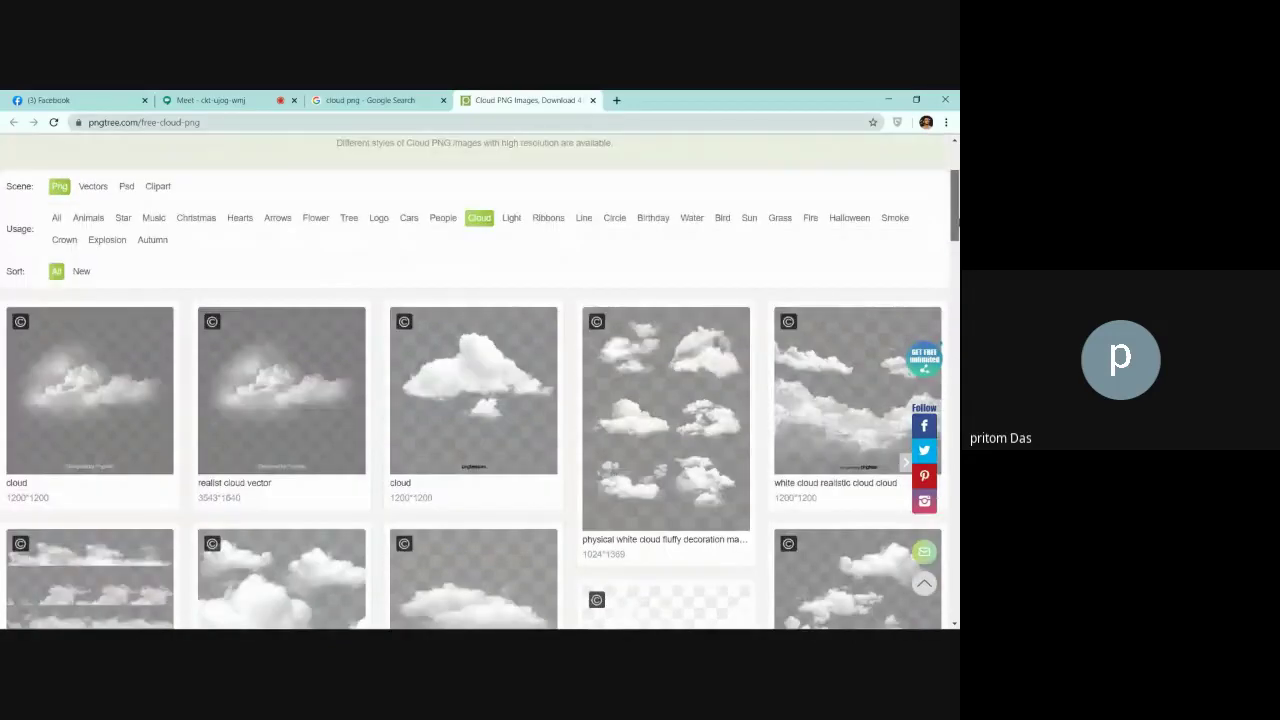
scroll(90, 305, "down", 1)
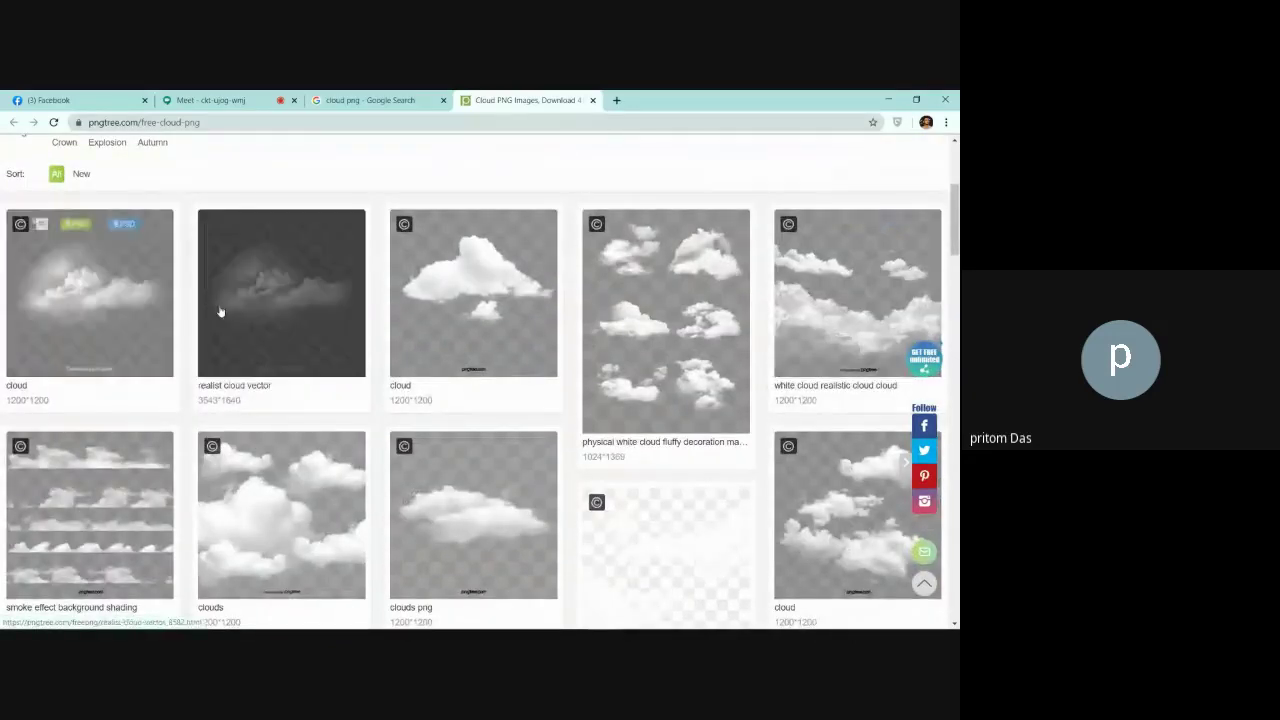
Step: Download the first 1200*1200 soft cloud image from pngtree as a free PNG and dismiss the Big Sale offer
left_click(122, 314)
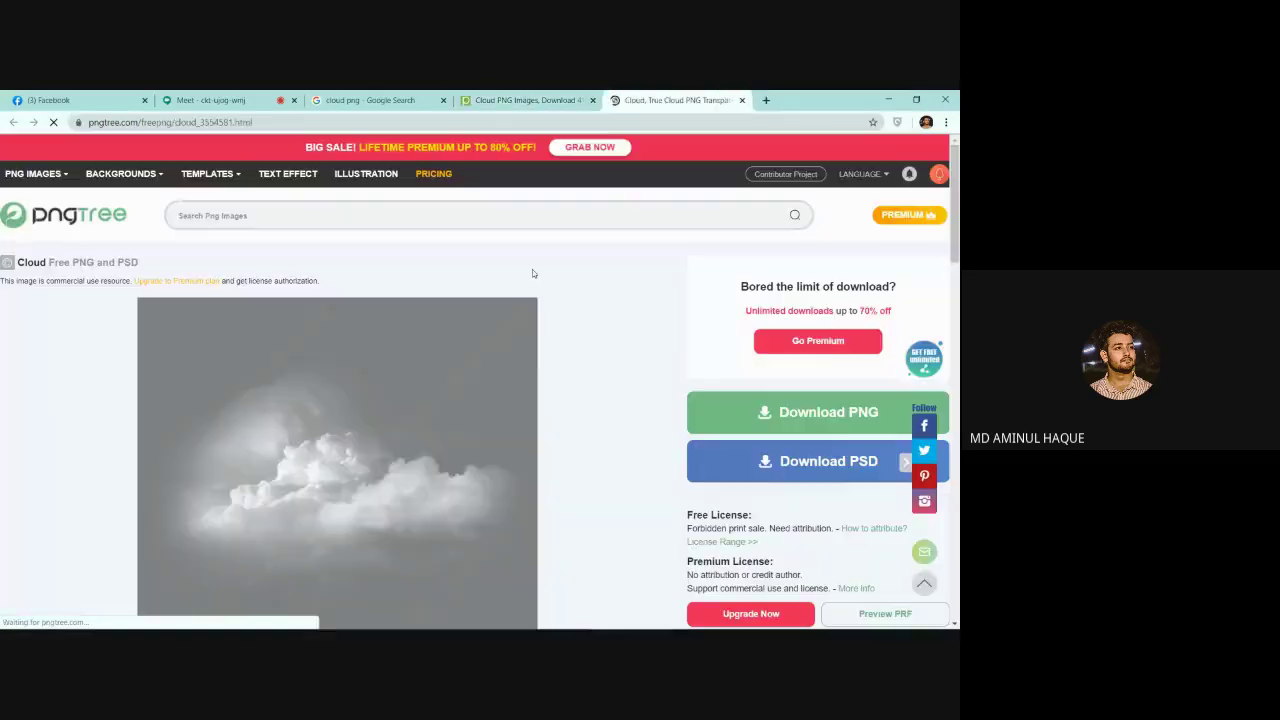
left_click(766, 413)
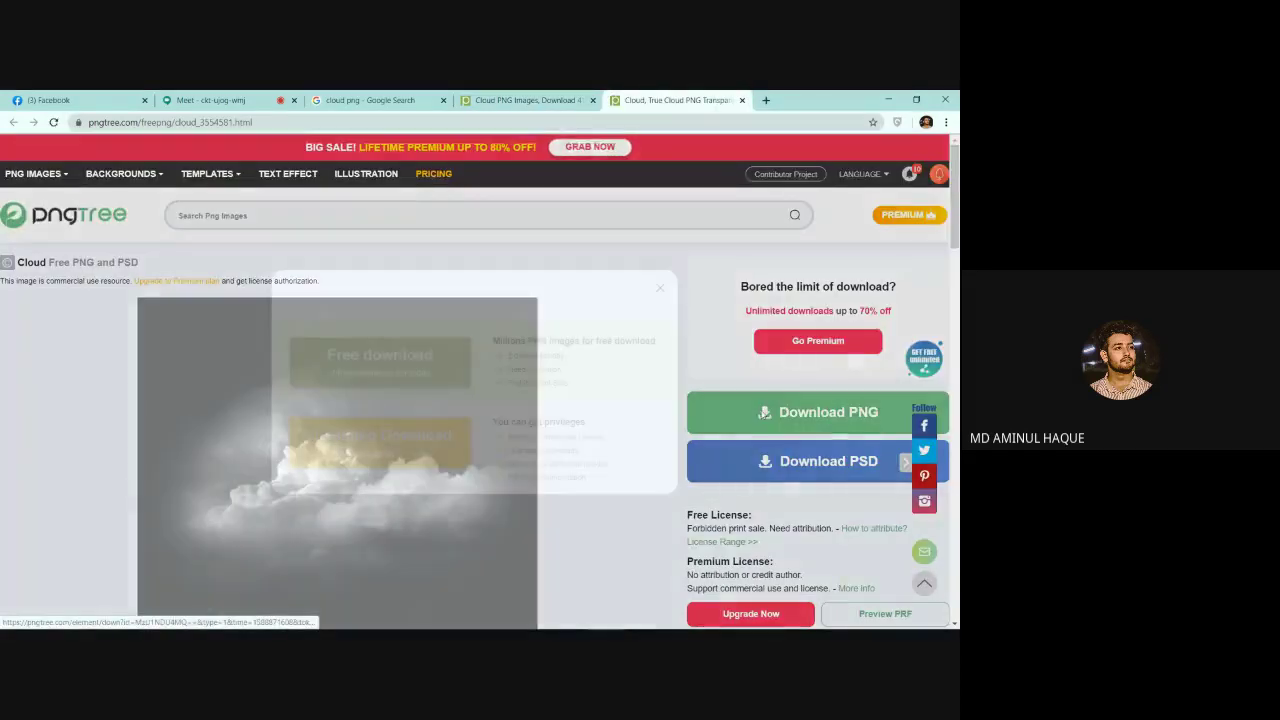
left_click(358, 356)
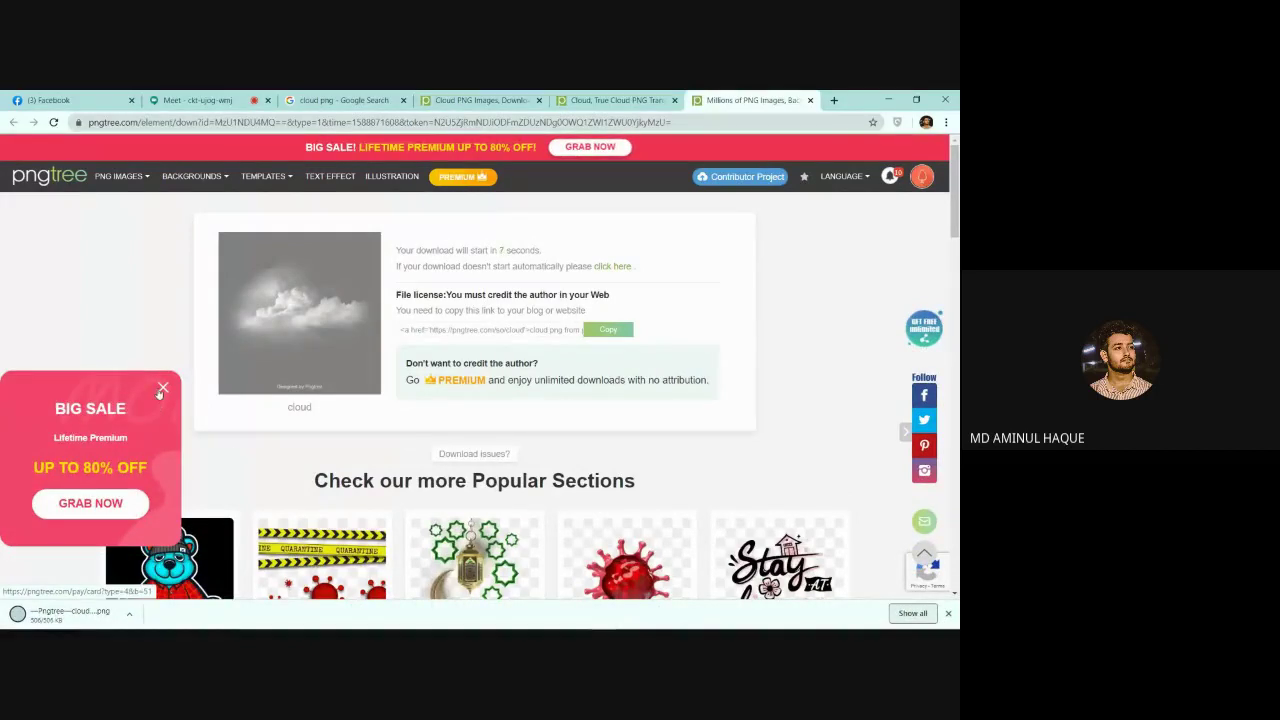
left_click(162, 388)
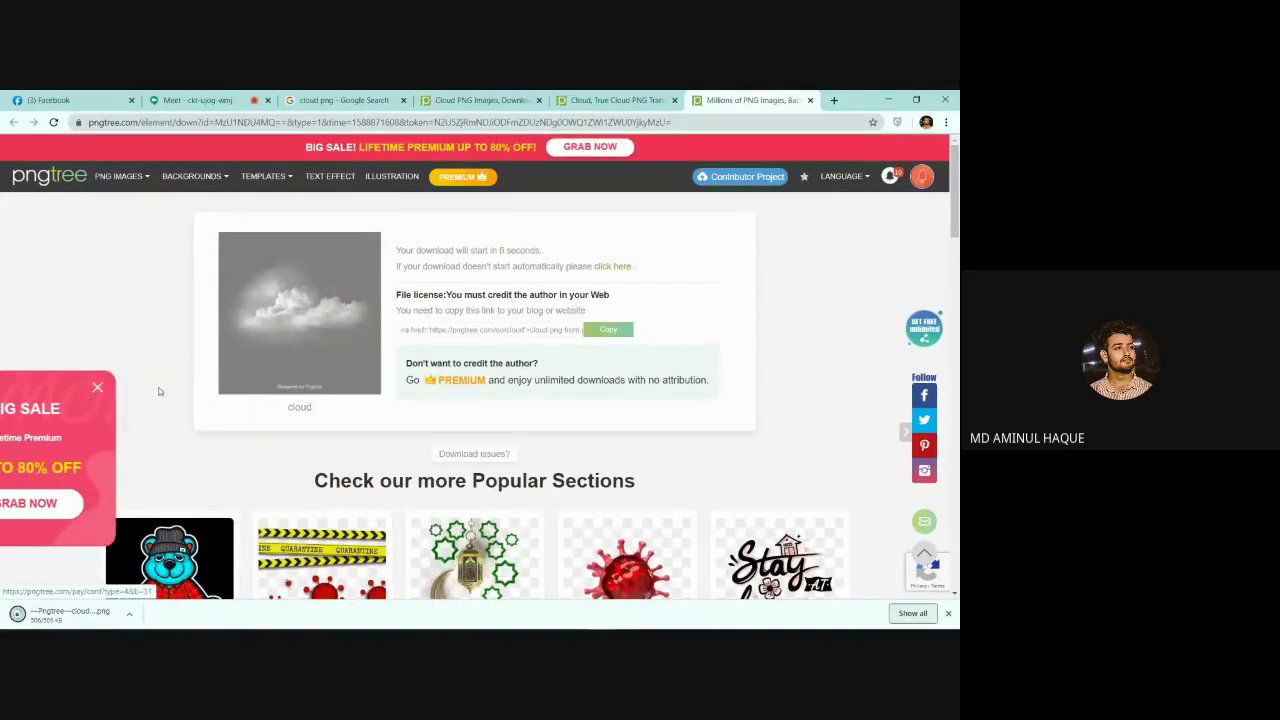
Step: Switch to Photoshop's Untitled-2 document and delete the toppng.com wolf silhouette layer above the white background
left_click(888, 99)
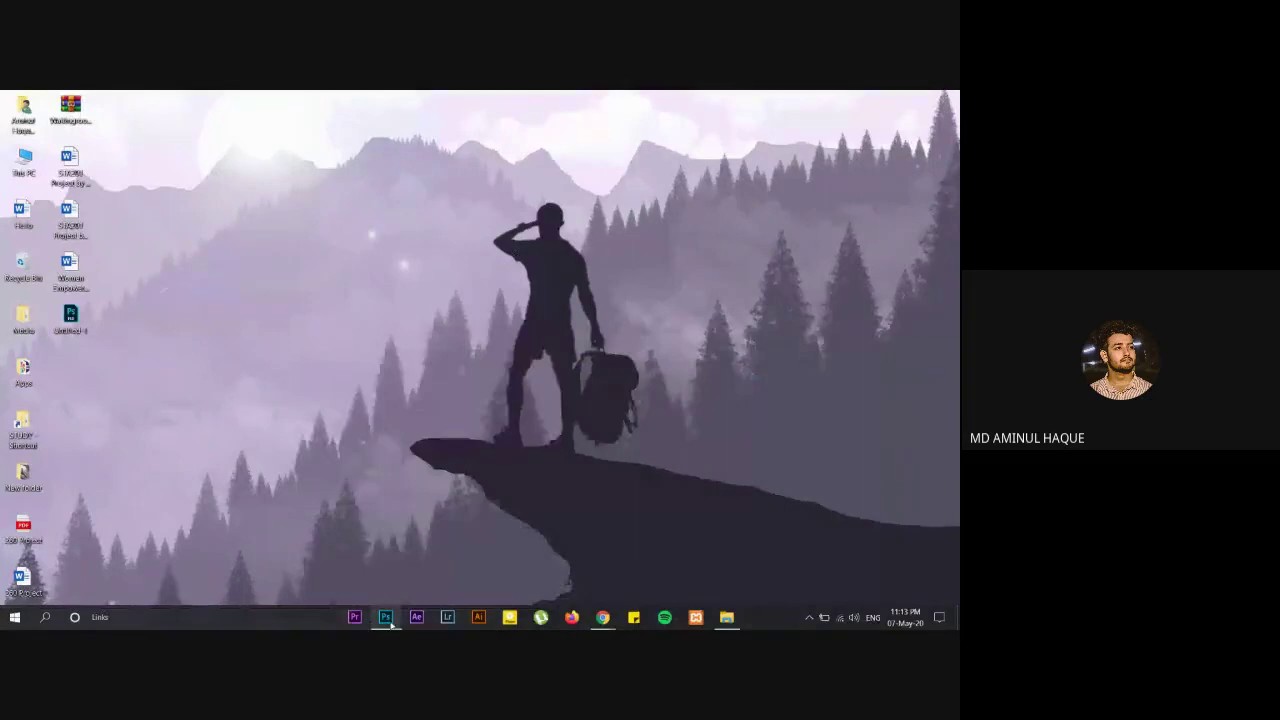
left_click(385, 617)
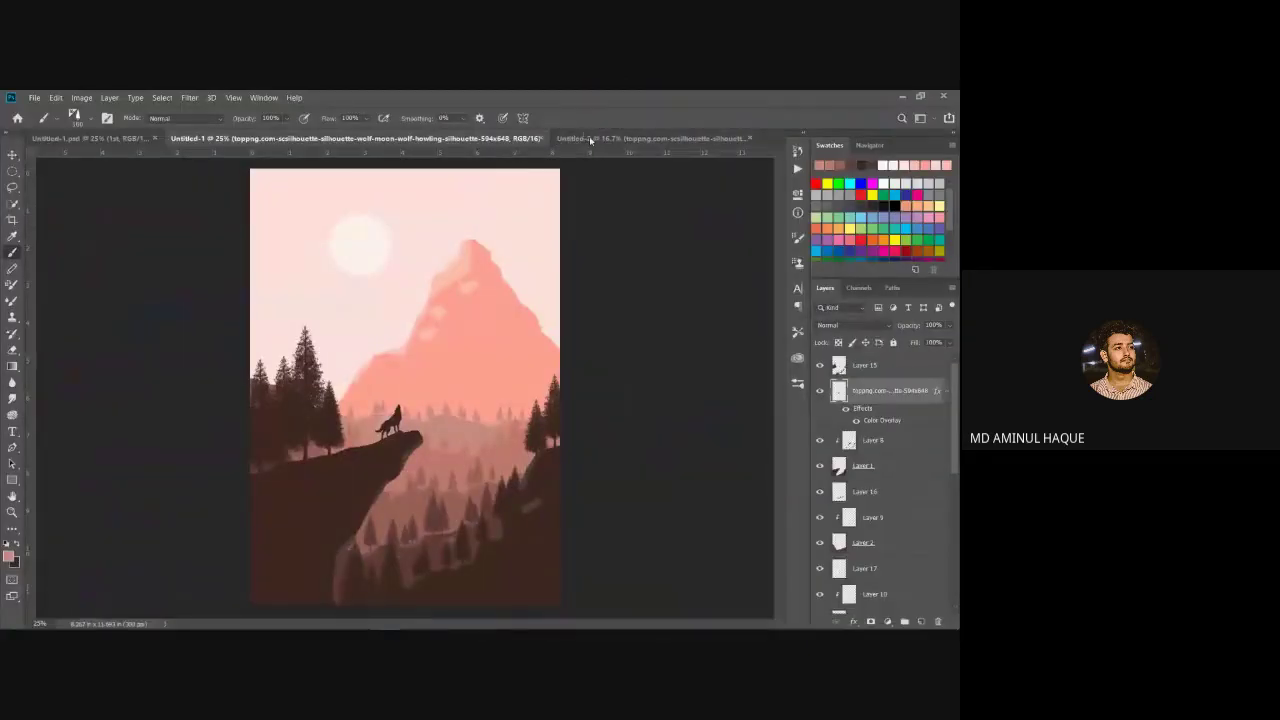
left_click(590, 139)
left_click_drag(925, 368, 936, 620)
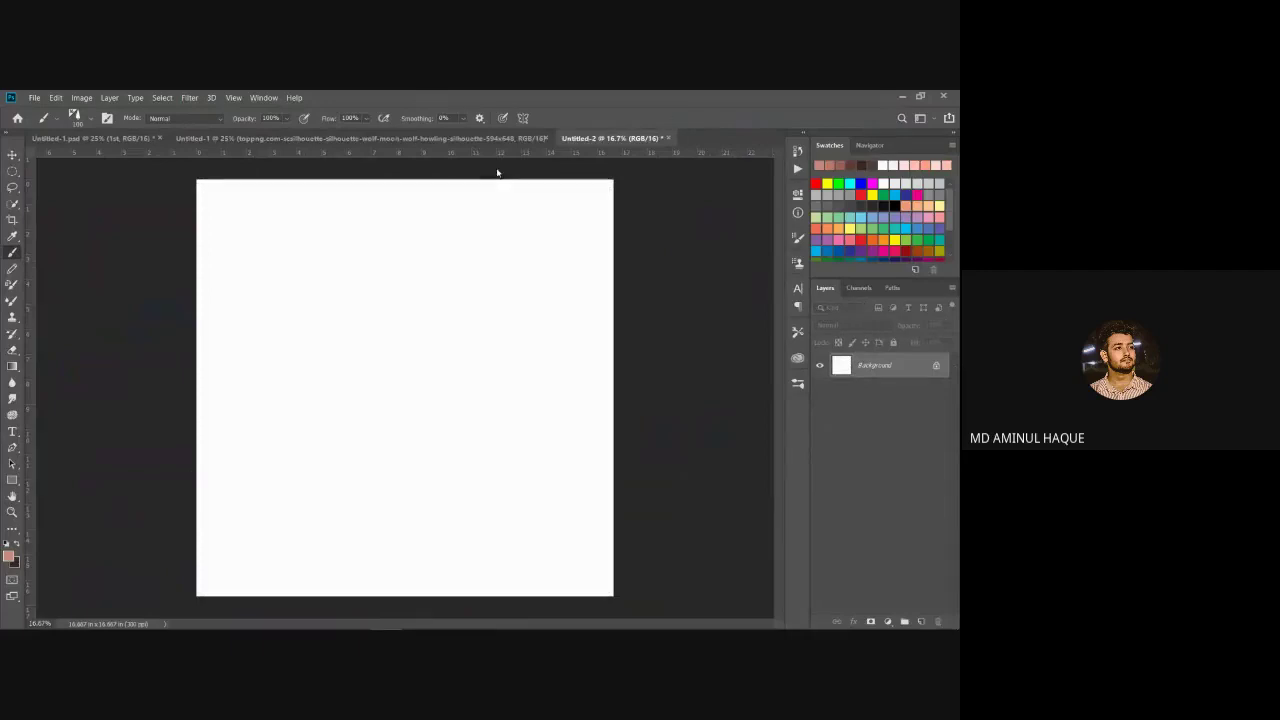
Step: Place the downloaded Pngtree cloud PNG from Chrome into the Untitled-2 document at 100% scale and commit the placement
left_click(902, 98)
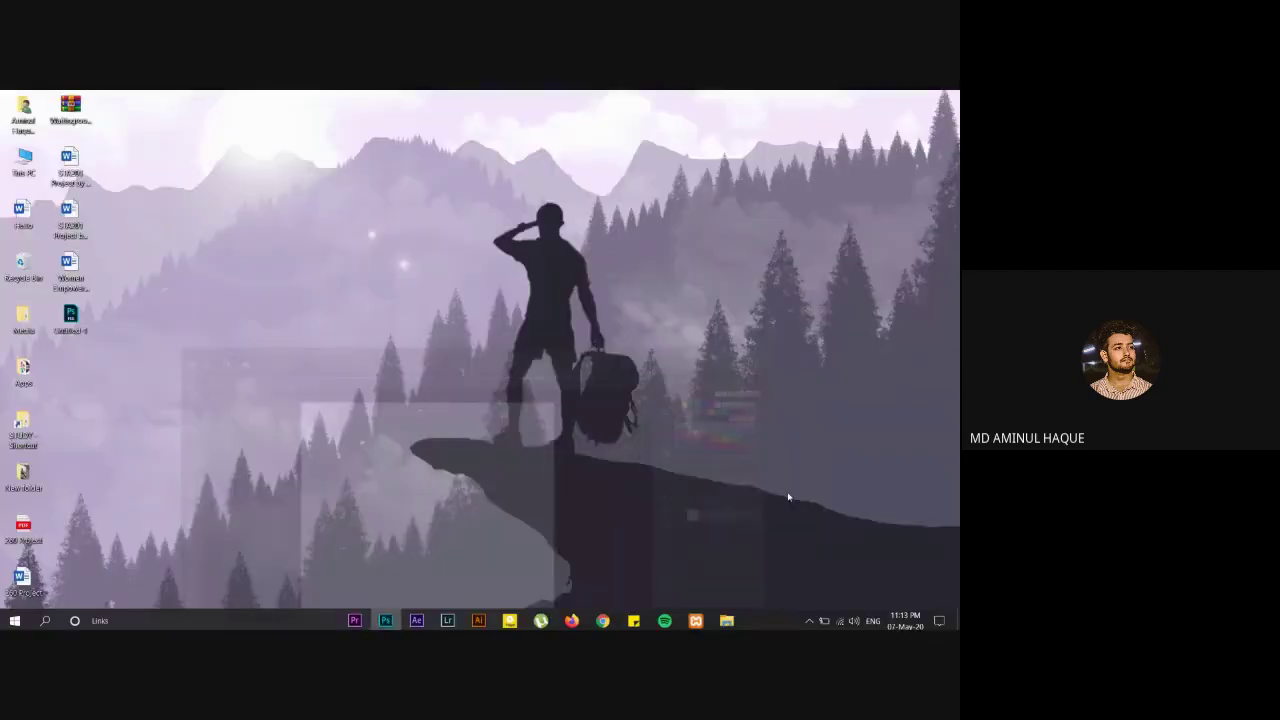
mouse_move(603, 617)
left_click(565, 588)
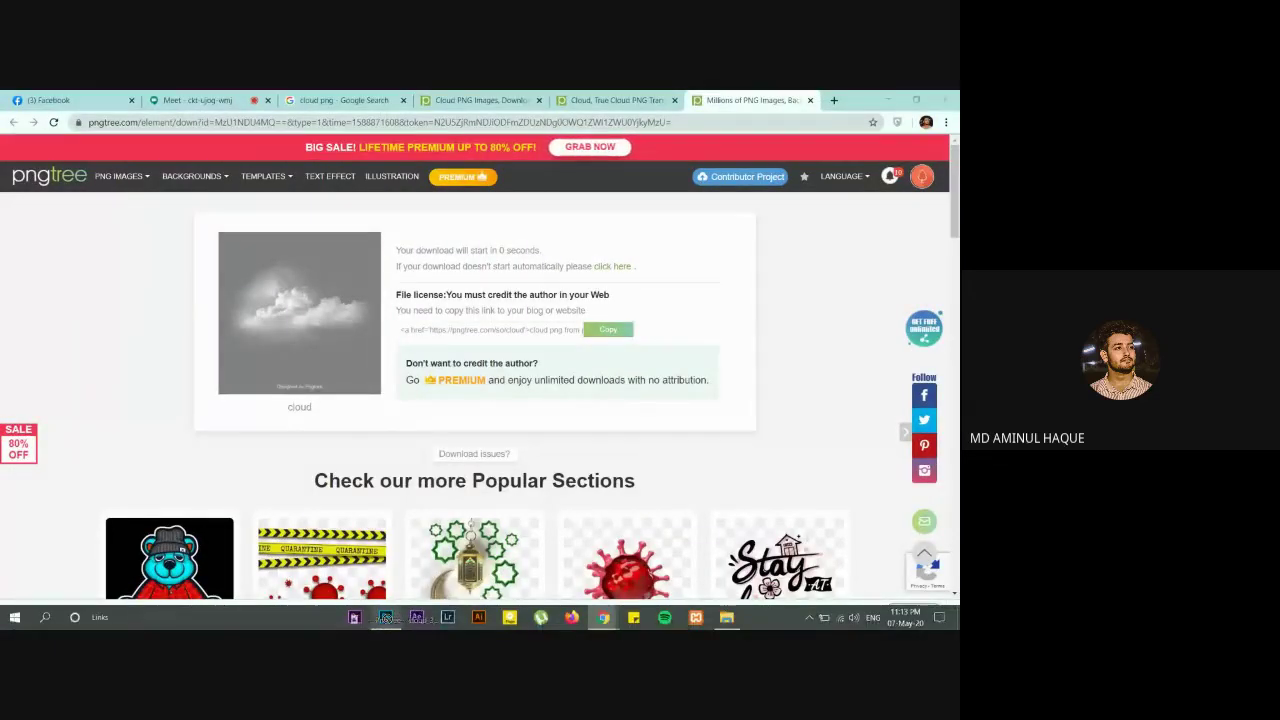
left_click(386, 617)
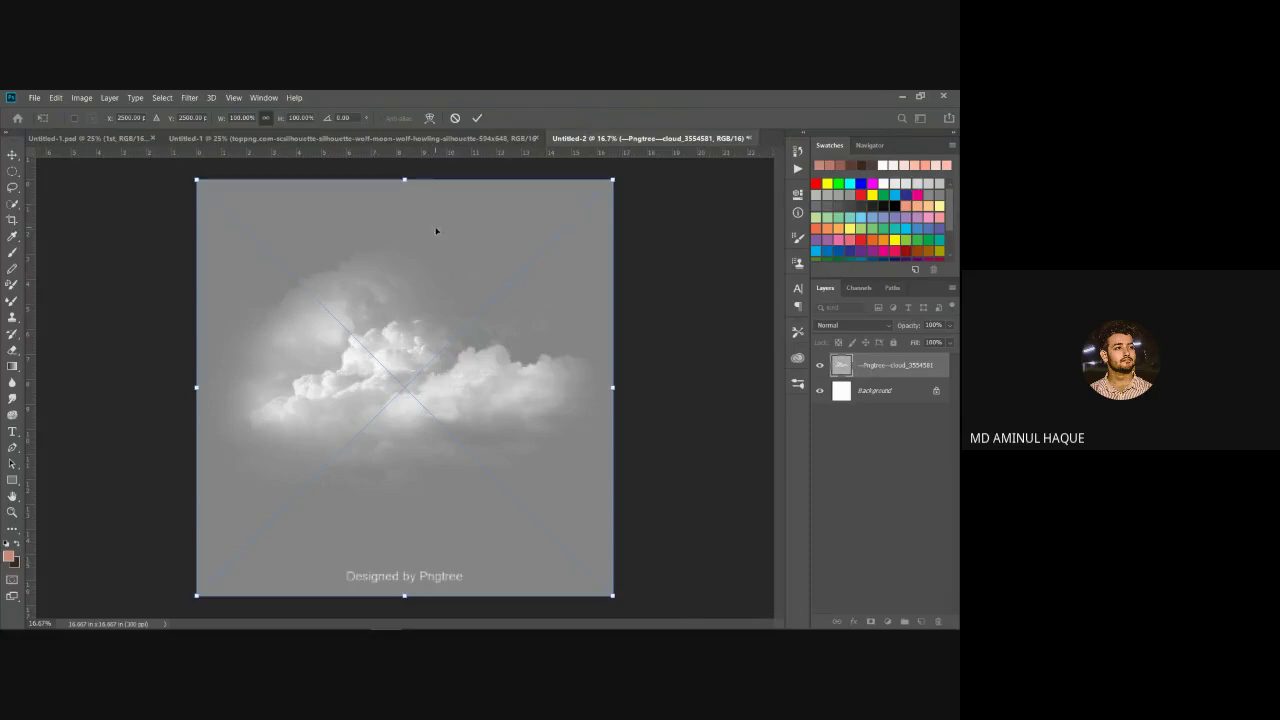
key("b")
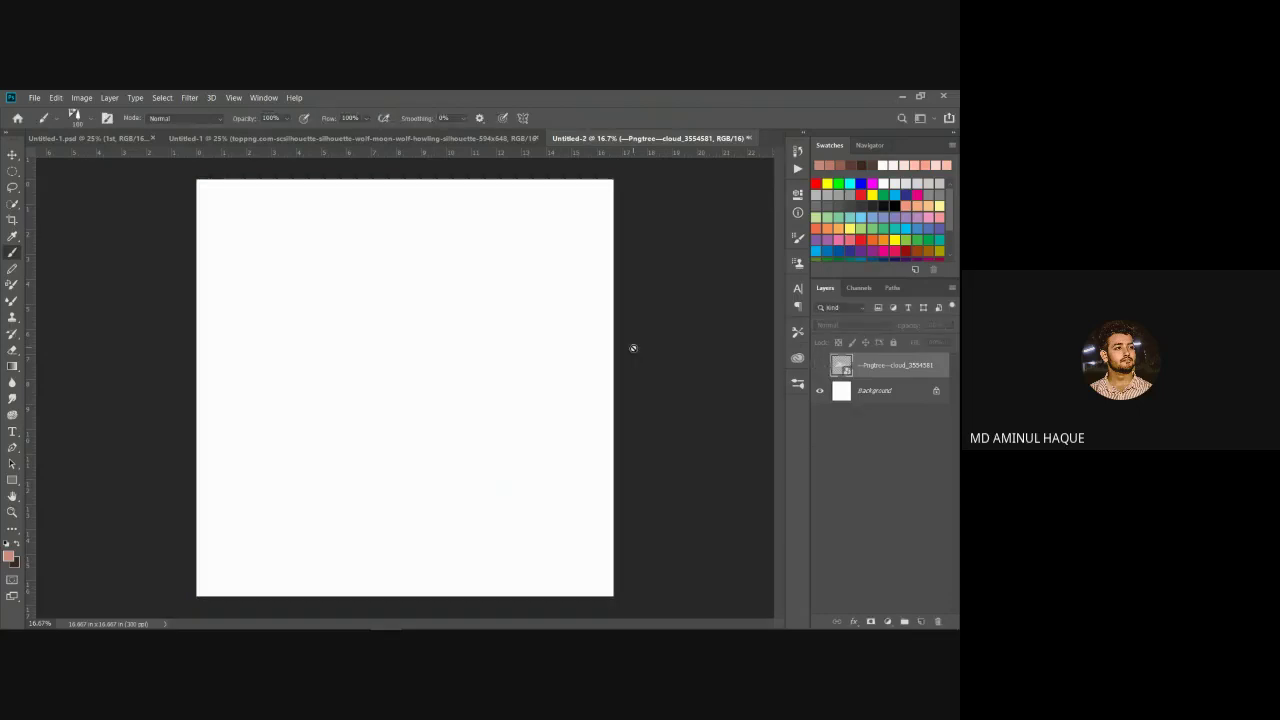
Step: Show the placed cloud layer and preview blend modes such as Lighter Color on it, keeping Normal
left_click(822, 368)
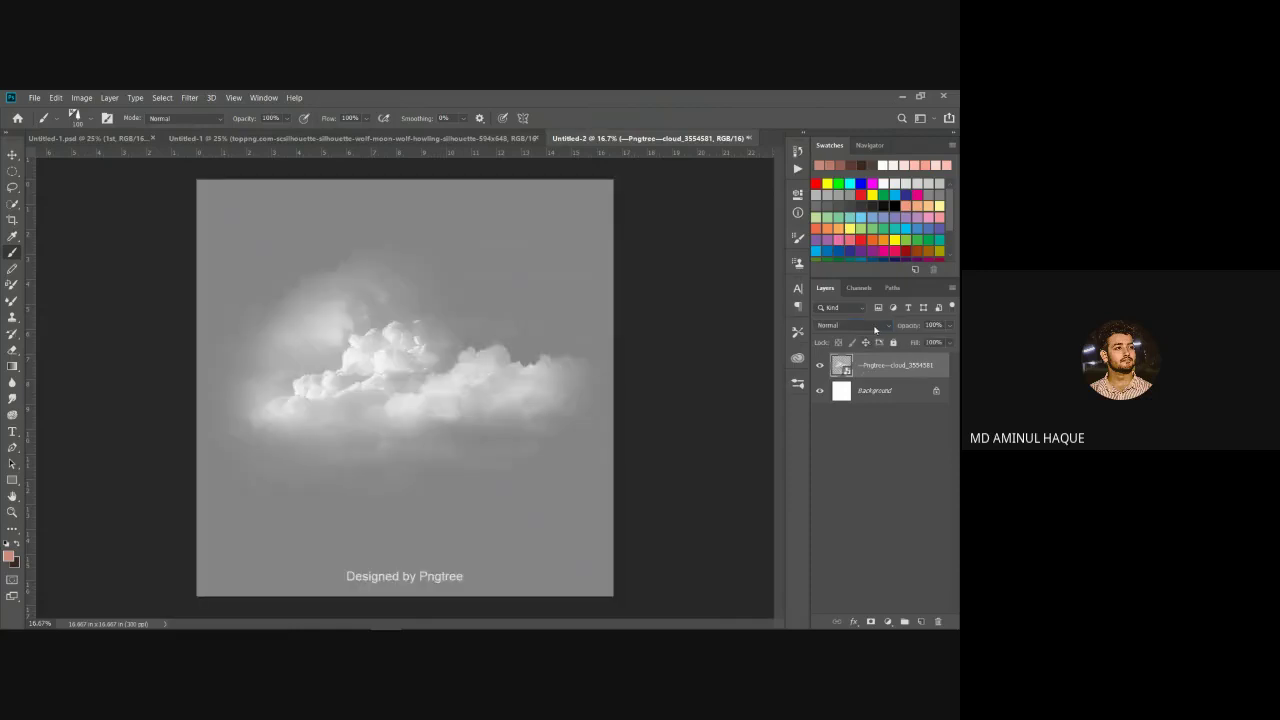
left_click(875, 326)
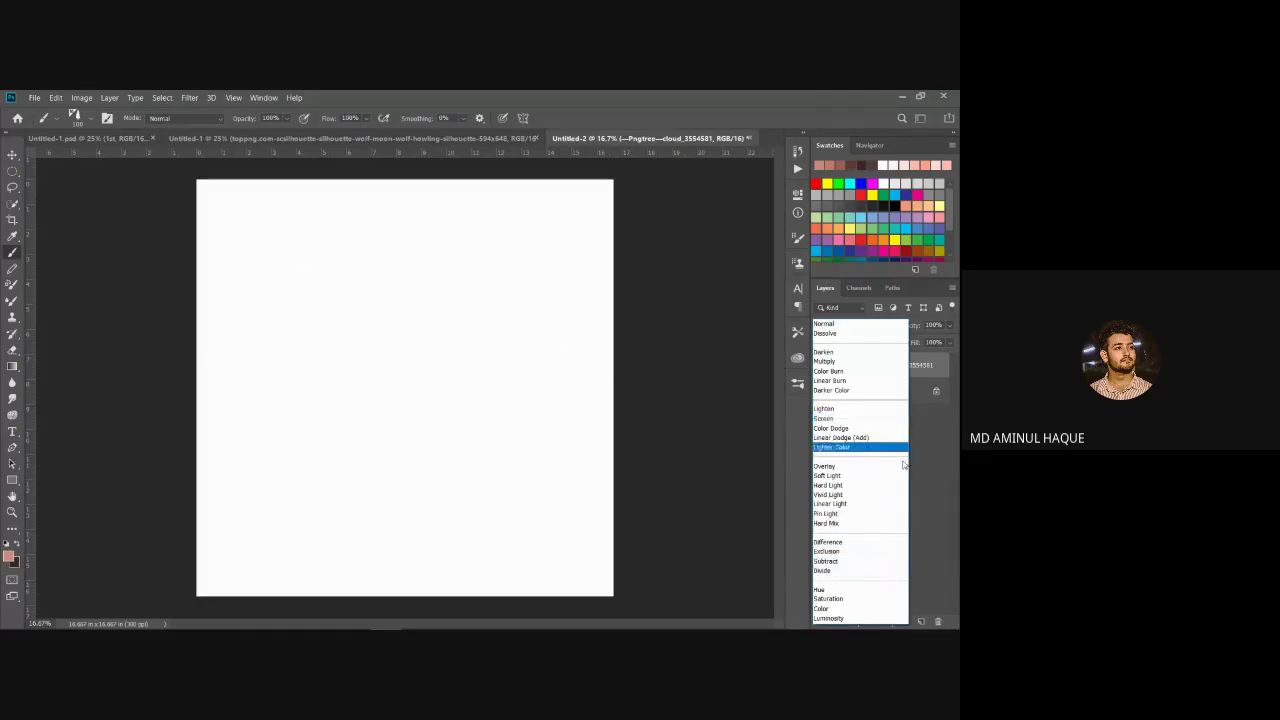
left_click(207, 460)
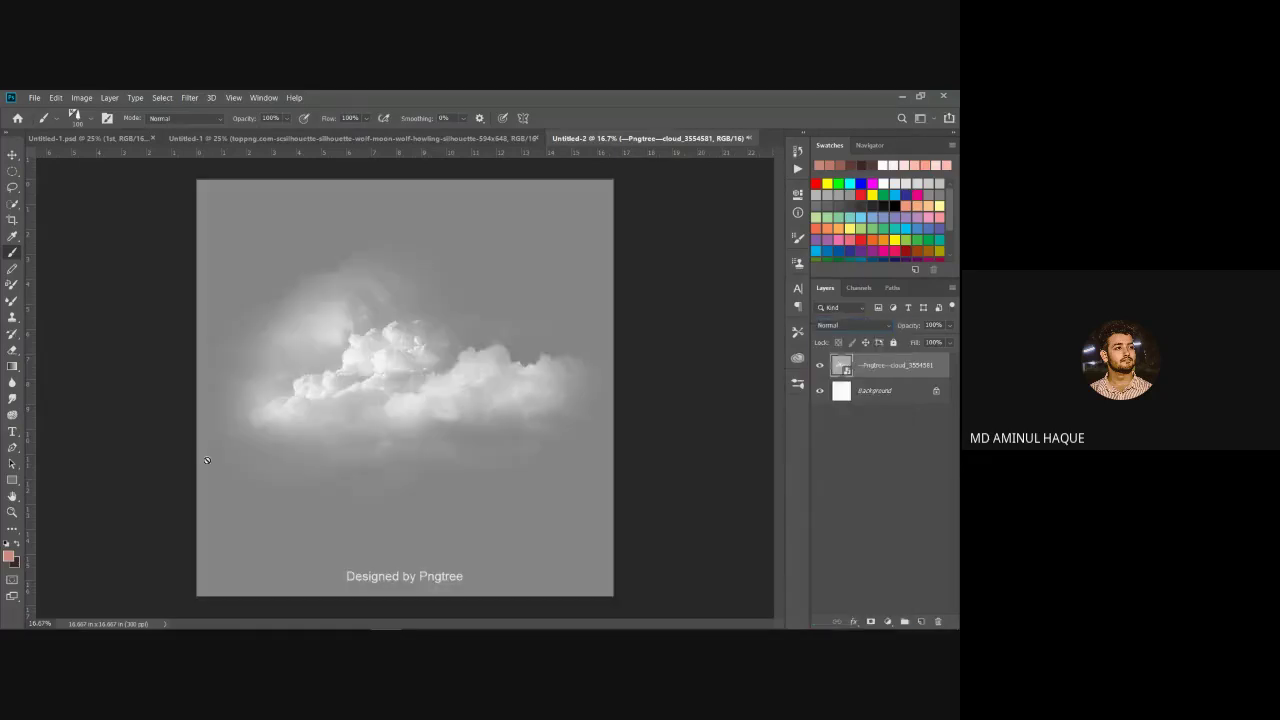
Step: Switch back to Chrome and browse pngtree's free cloud PNG listing for a cloud without a grey background
left_click(905, 96)
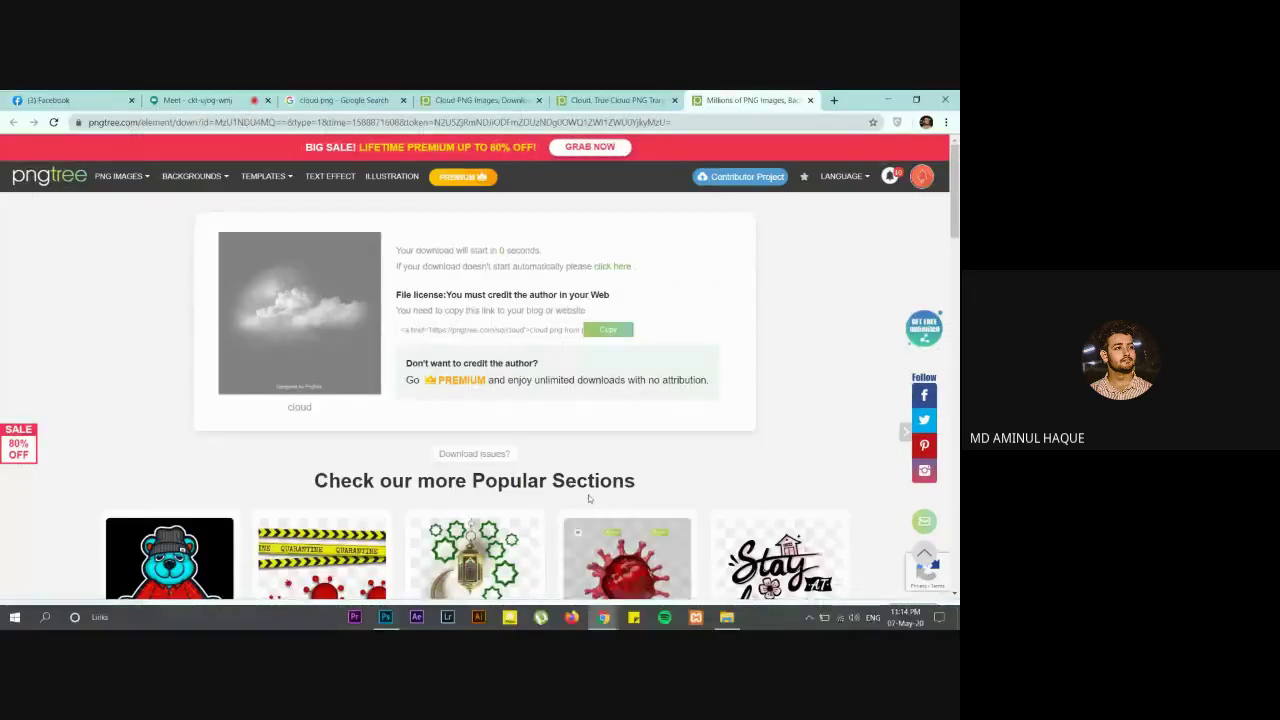
scroll(621, 433, "down", 5)
scroll(621, 433, "up", 2)
scroll(621, 433, "down", 3)
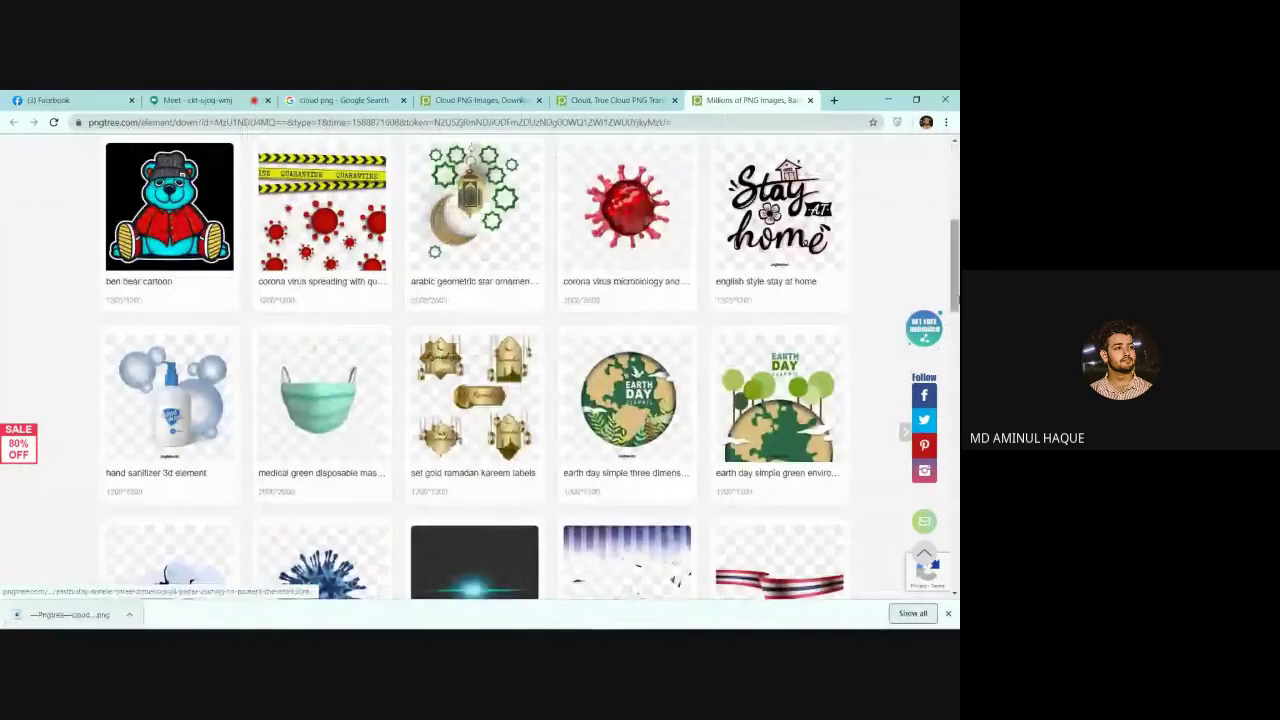
scroll(480, 370, "up", 5)
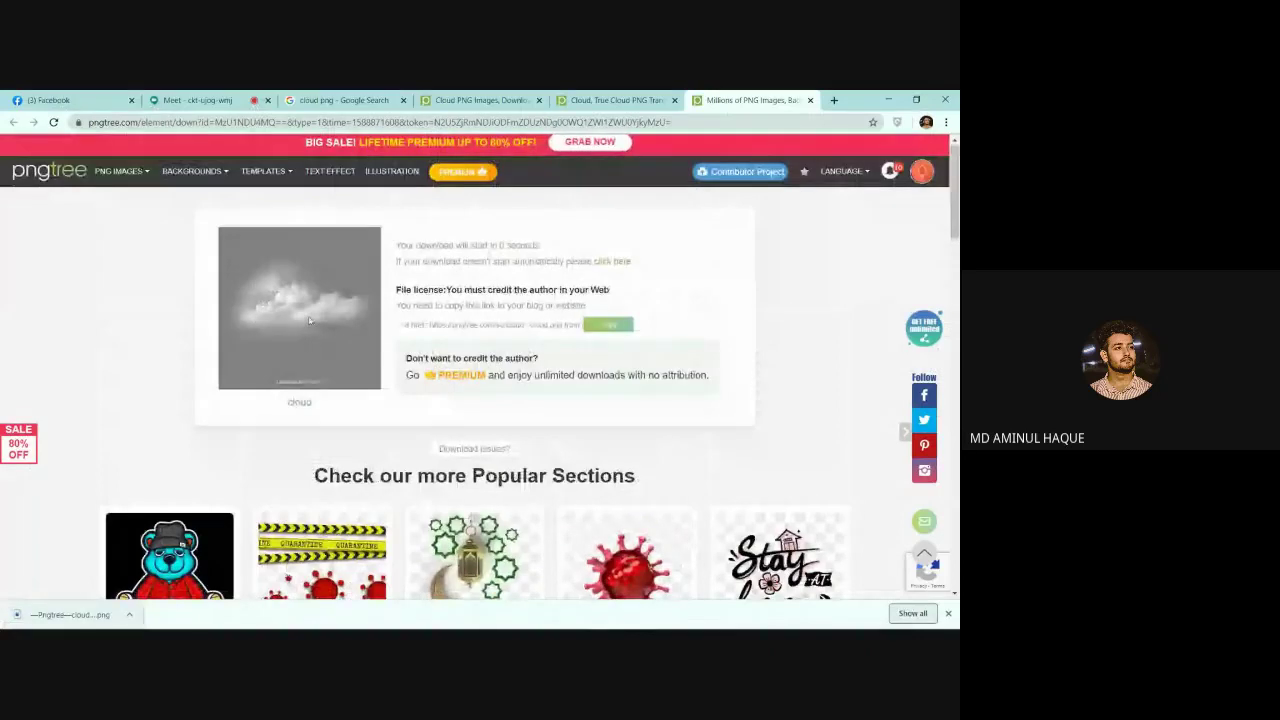
left_click(615, 100)
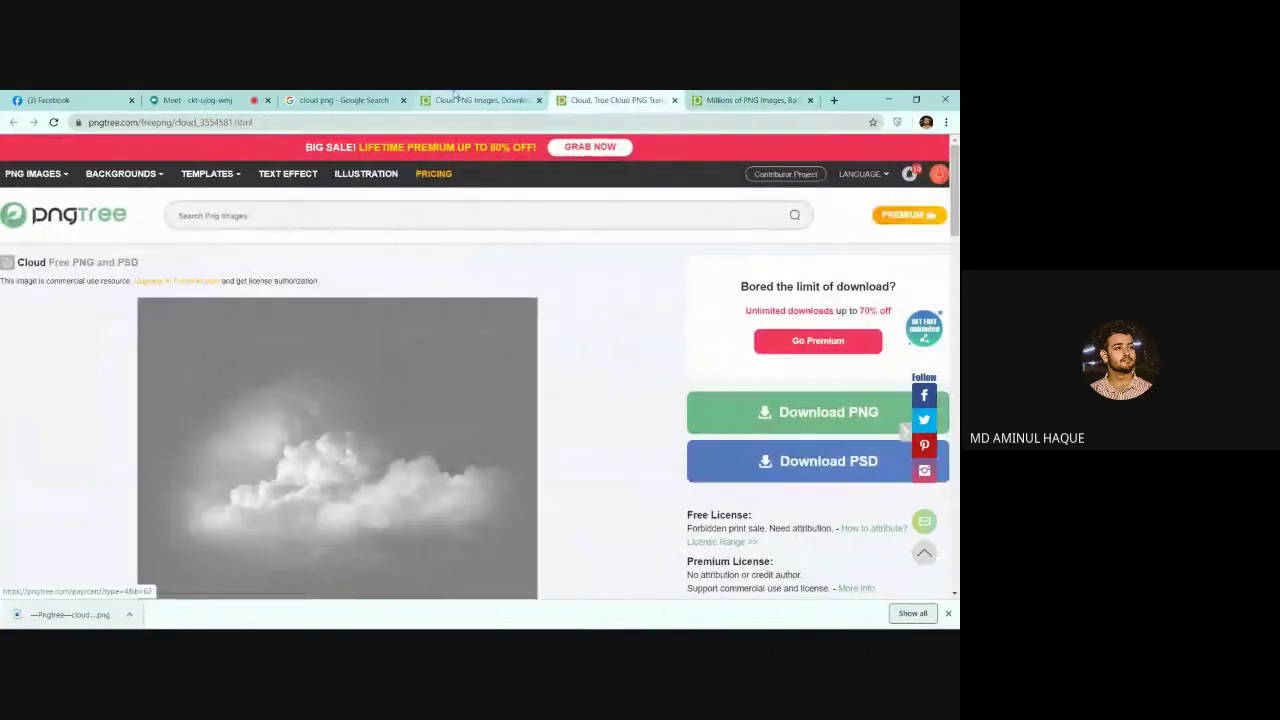
left_click(478, 100)
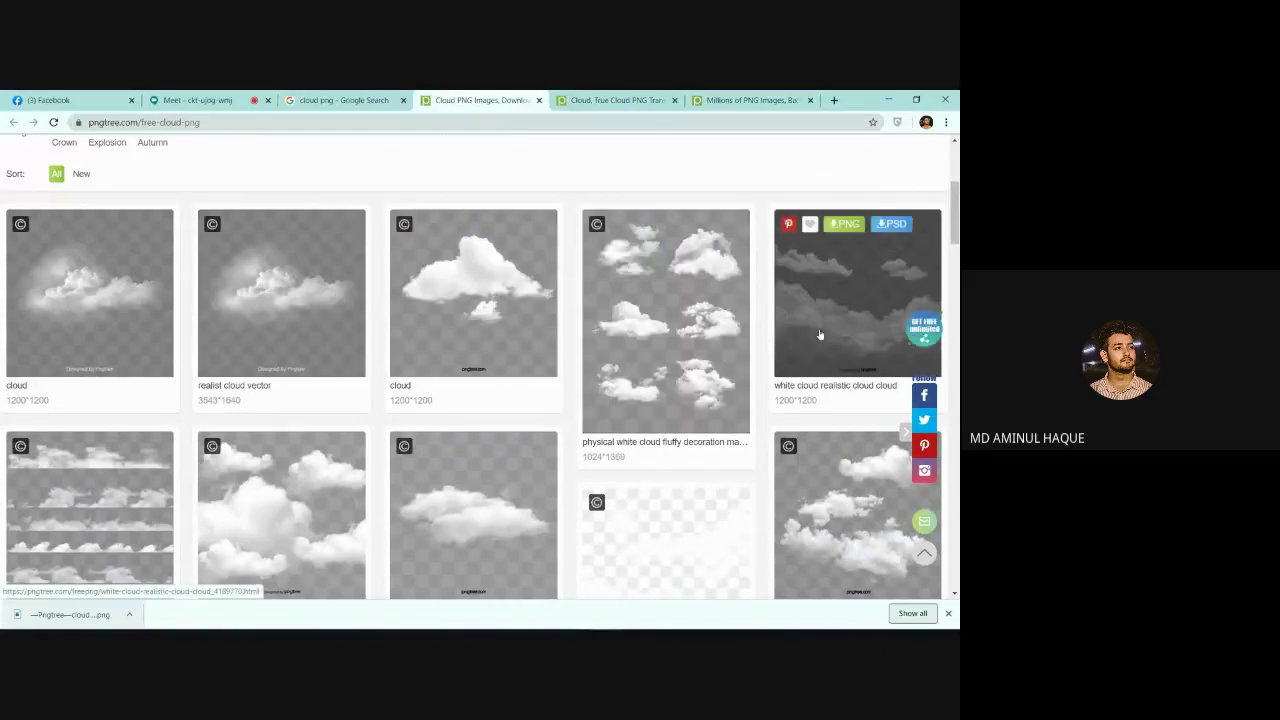
scroll(819, 331, "up", 1)
scroll(648, 362, "down", 3)
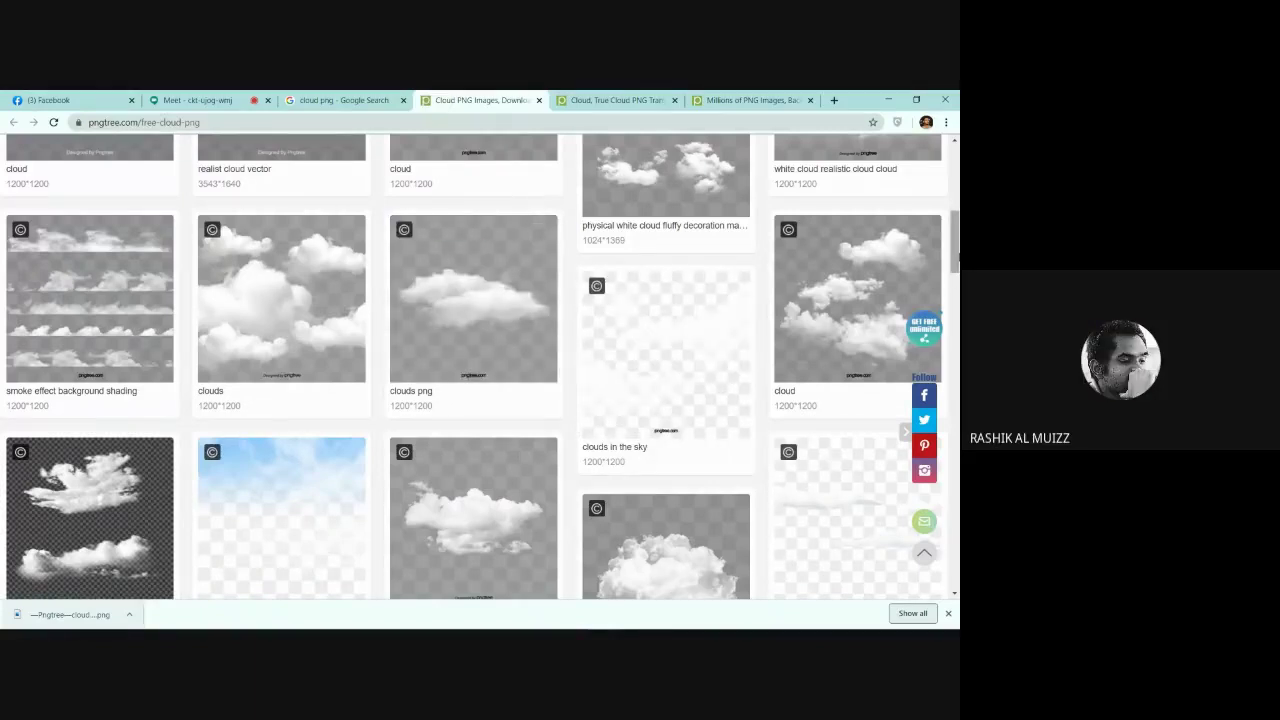
Step: Open the "clouds in the sky" image from the pngtree listing and download it as a free PNG
mouse_move(705, 355)
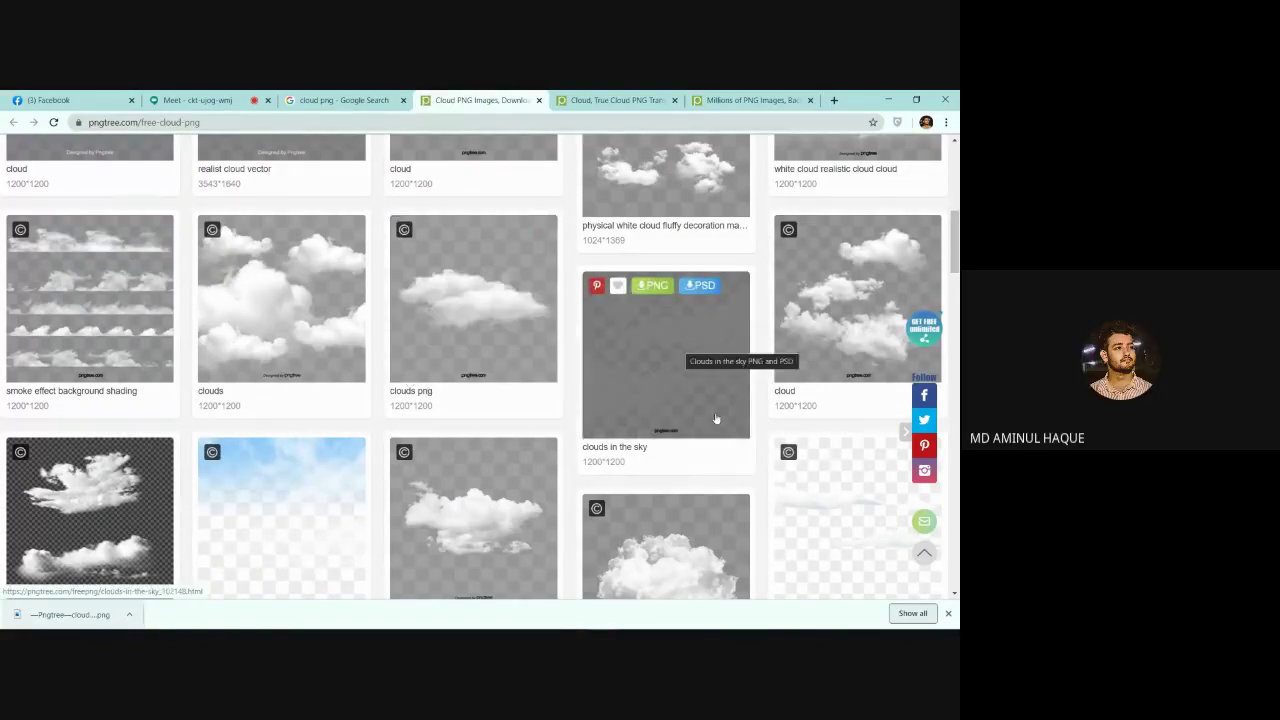
left_click(657, 359)
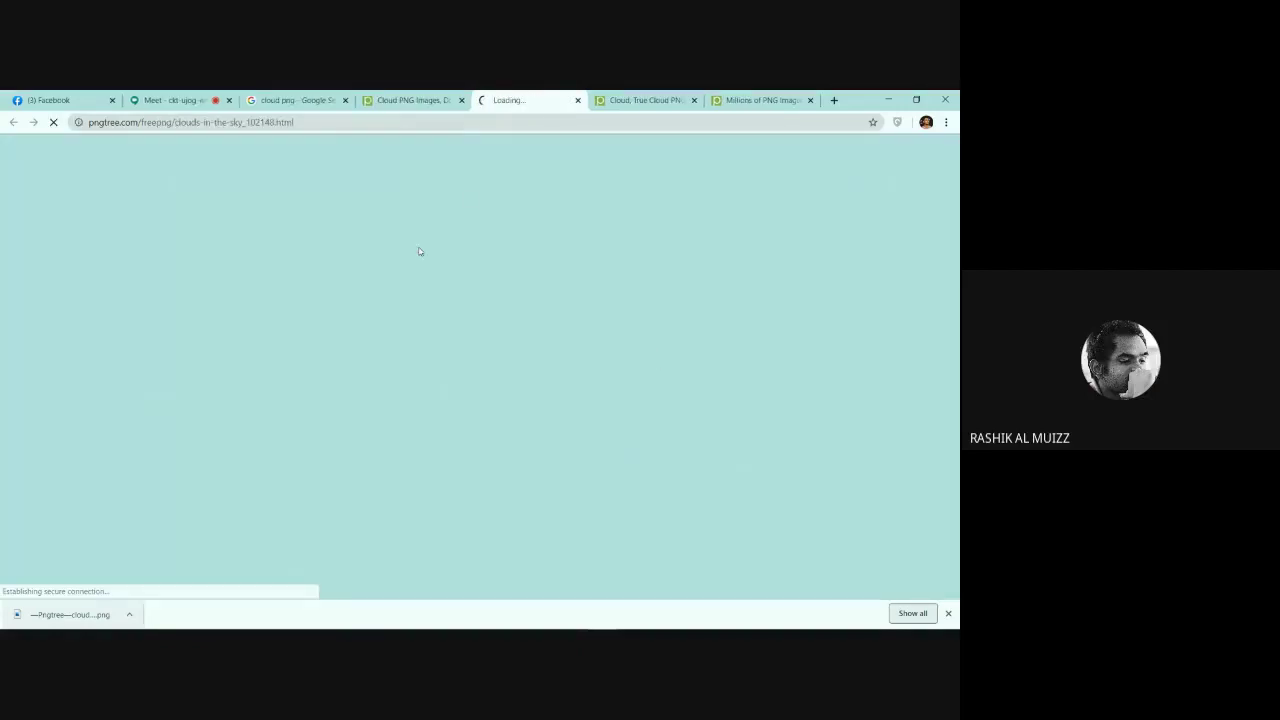
scroll(576, 424, "down", 1)
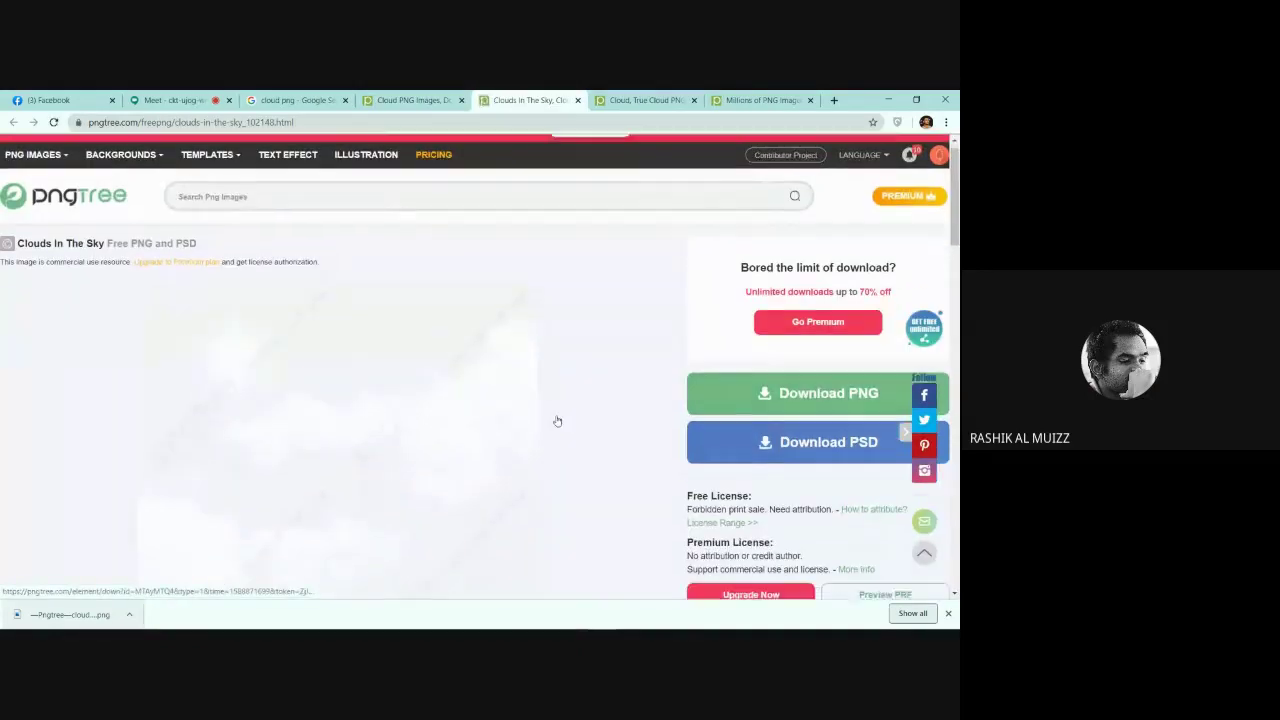
scroll(557, 420, "up", 1)
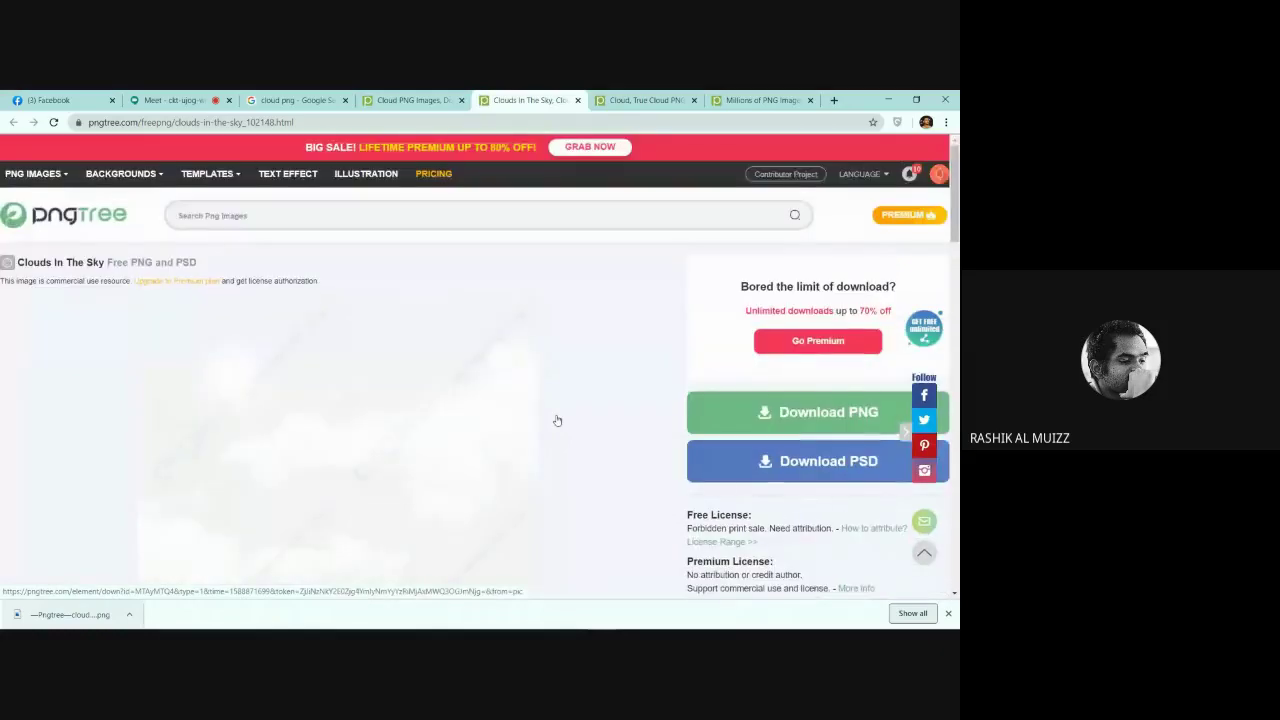
left_click(833, 414)
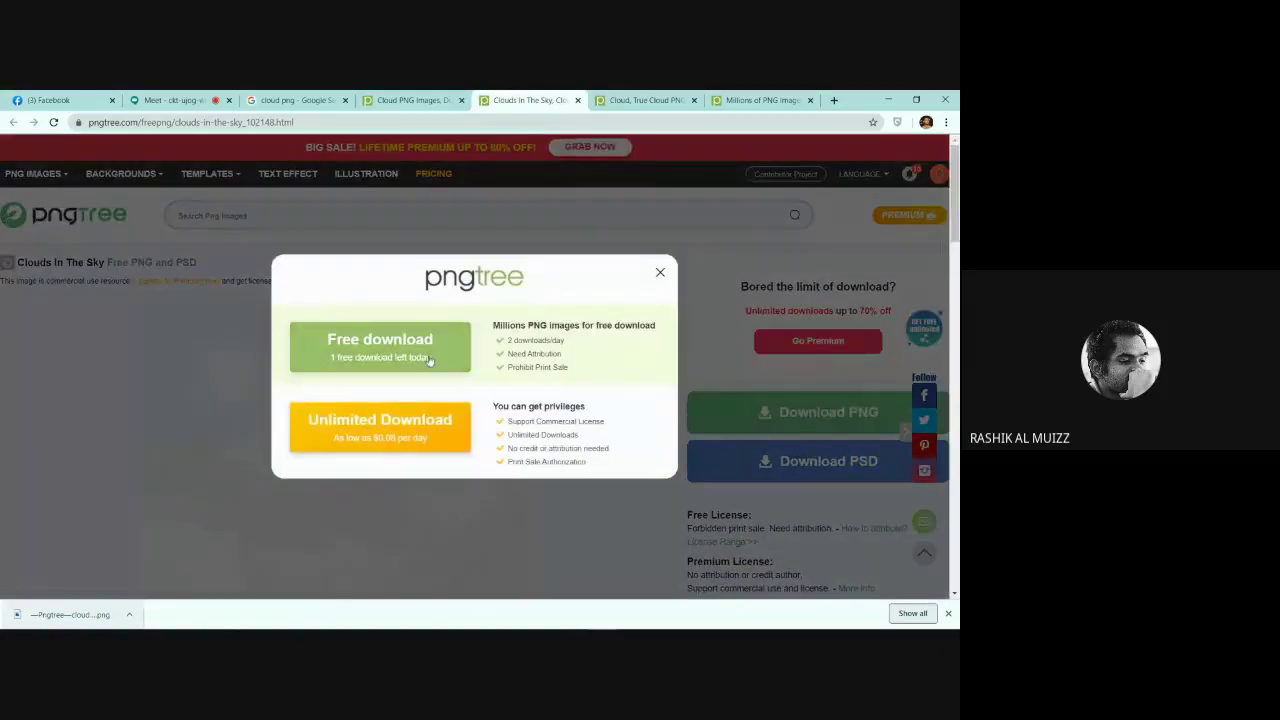
left_click(428, 356)
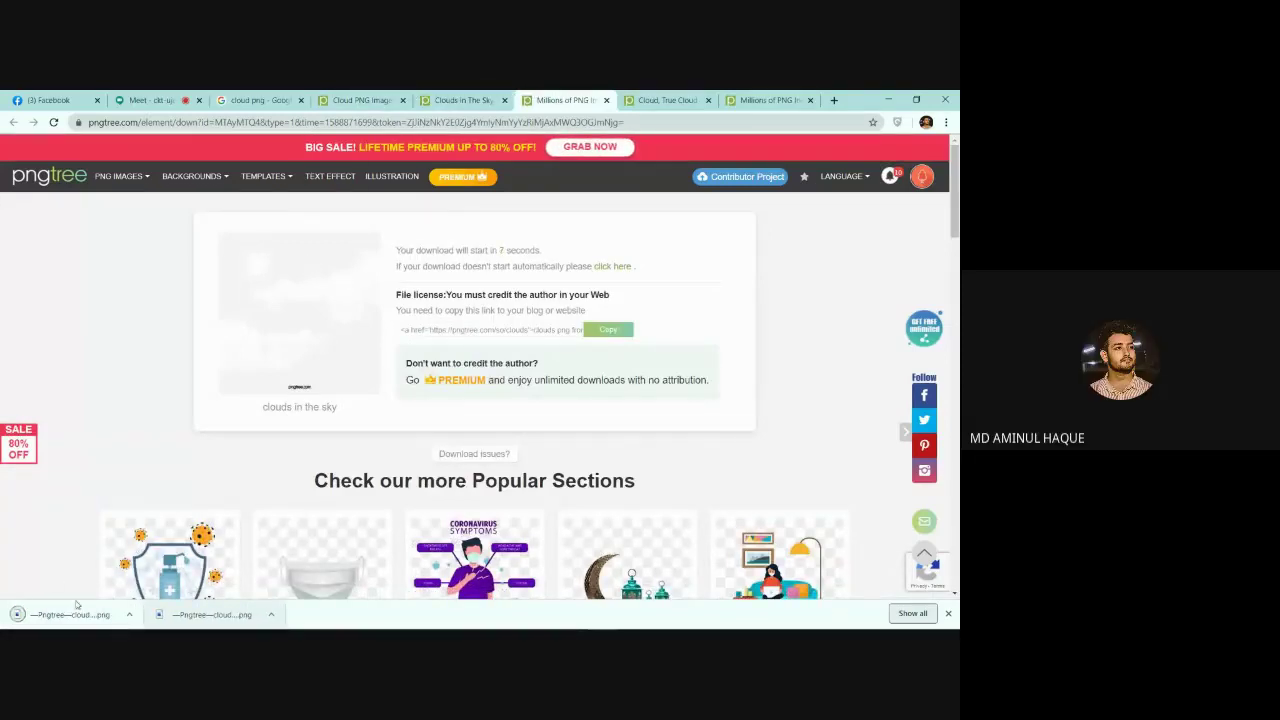
Step: Place the downloaded "clouds in the sky" PNG from Chrome into Untitled-2, commit it, and hide the older cloud layer and the Background
left_click_drag(75, 614, 486, 449)
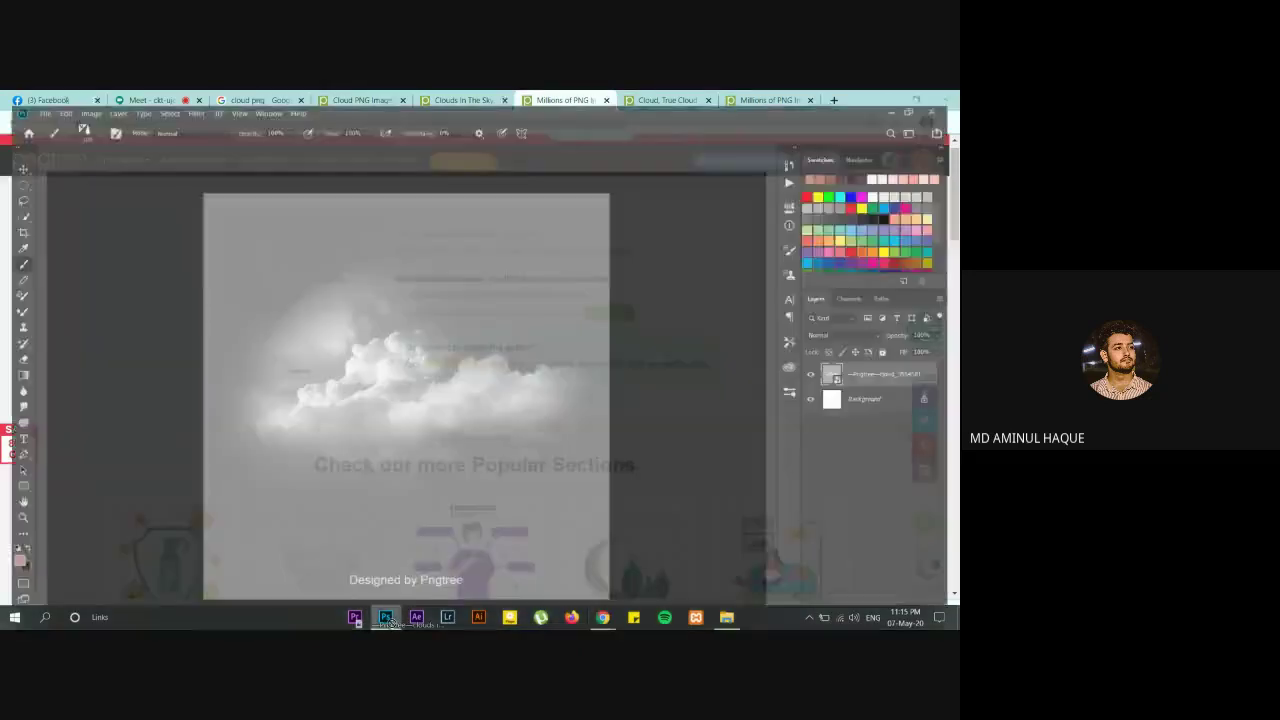
left_click_drag(486, 390, 487, 391)
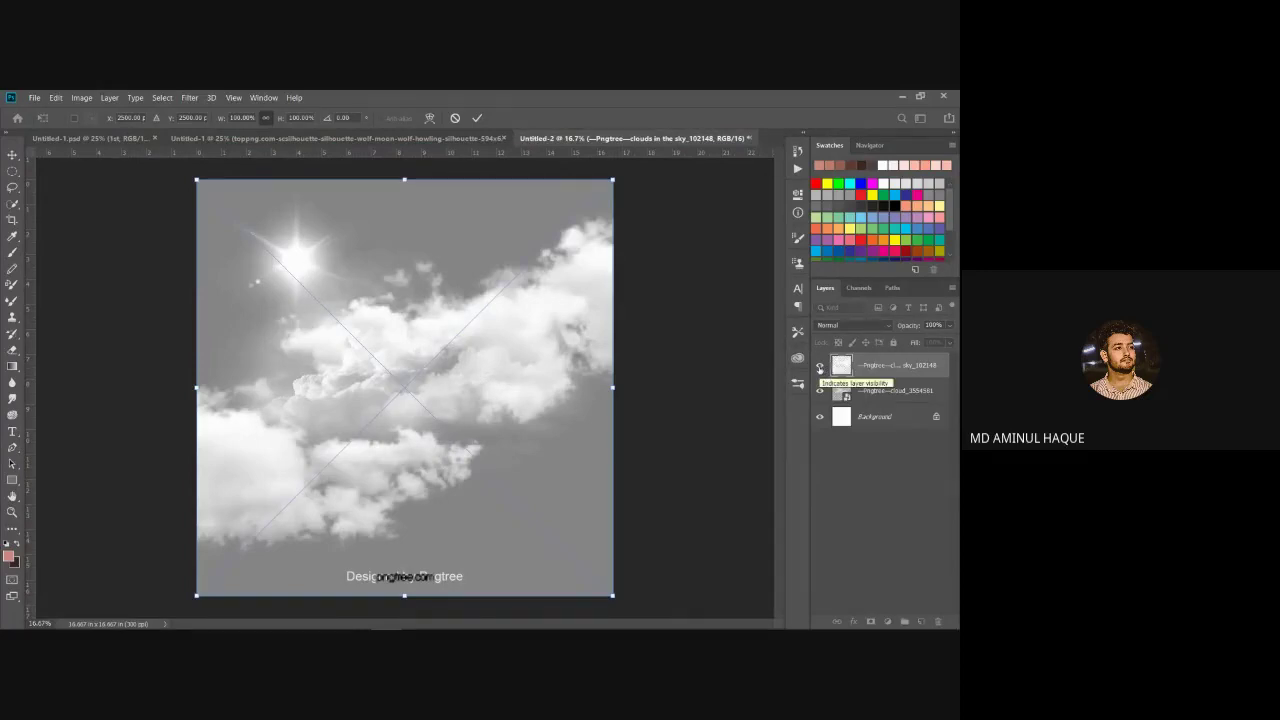
left_click(820, 390)
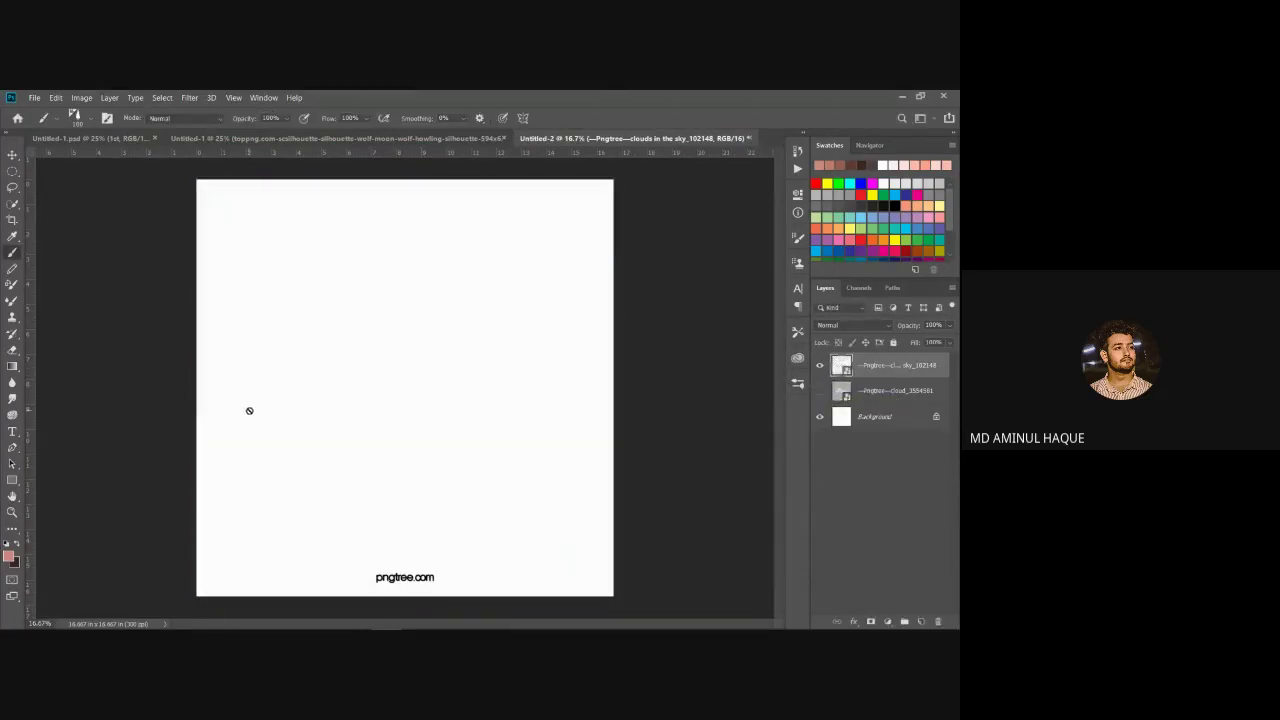
left_click(820, 418)
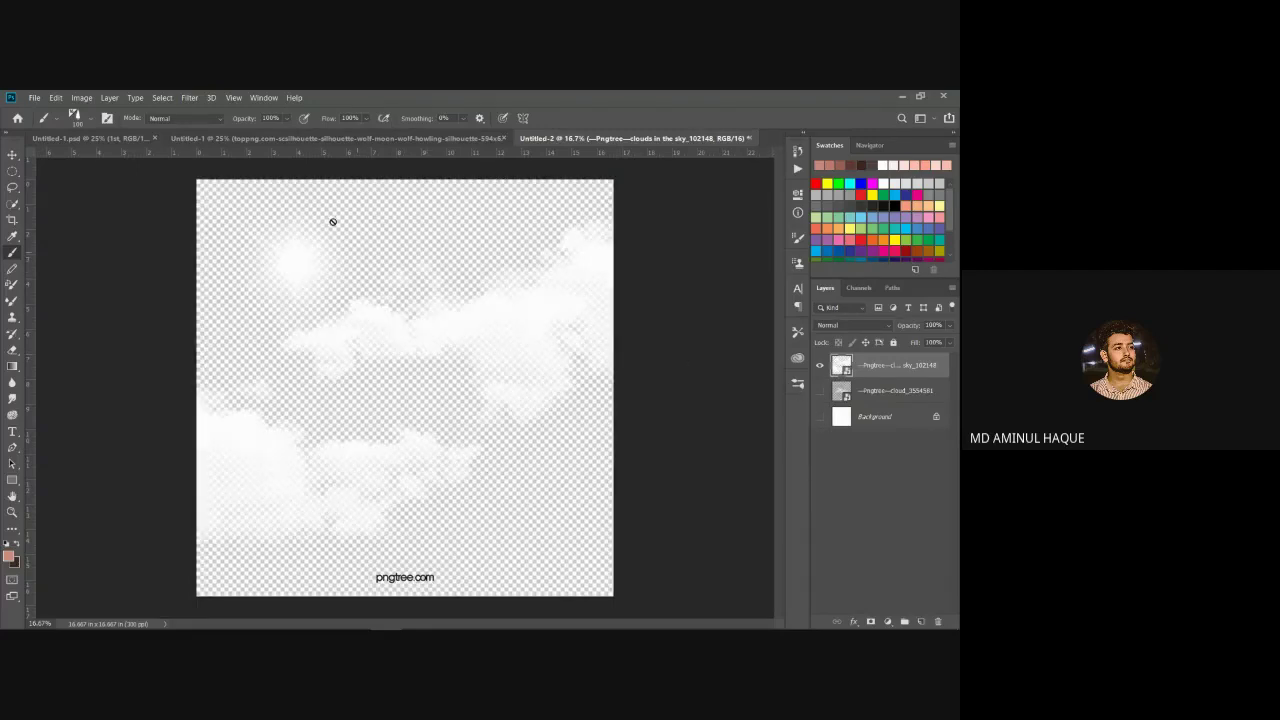
Step: Lasso the sun glow in the upper-left of the clouds-in-the-sky layer and try to delete it
left_click(12, 154)
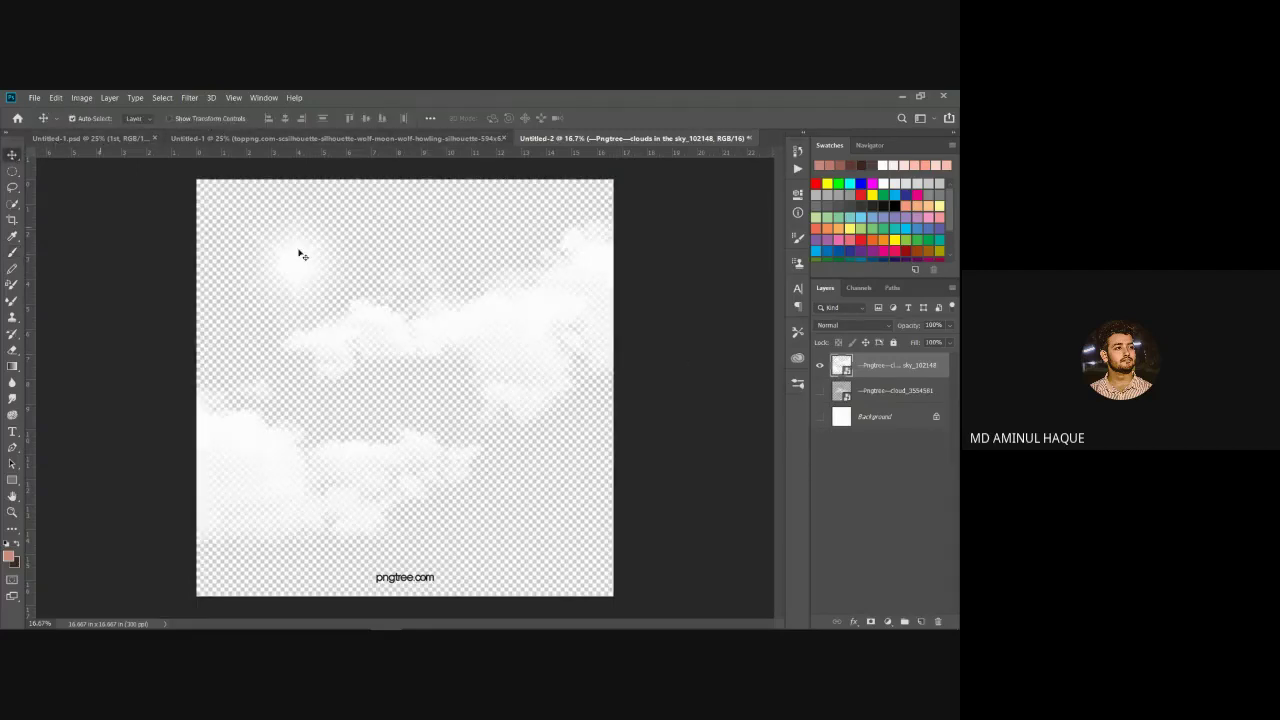
left_click(12, 188)
mouse_move(293, 210)
left_mouse_down()
mouse_move(222, 253)
mouse_move(218, 285)
mouse_move(245, 324)
mouse_move(291, 325)
mouse_move(396, 270)
mouse_move(354, 195)
mouse_move(289, 214)
left_mouse_up()
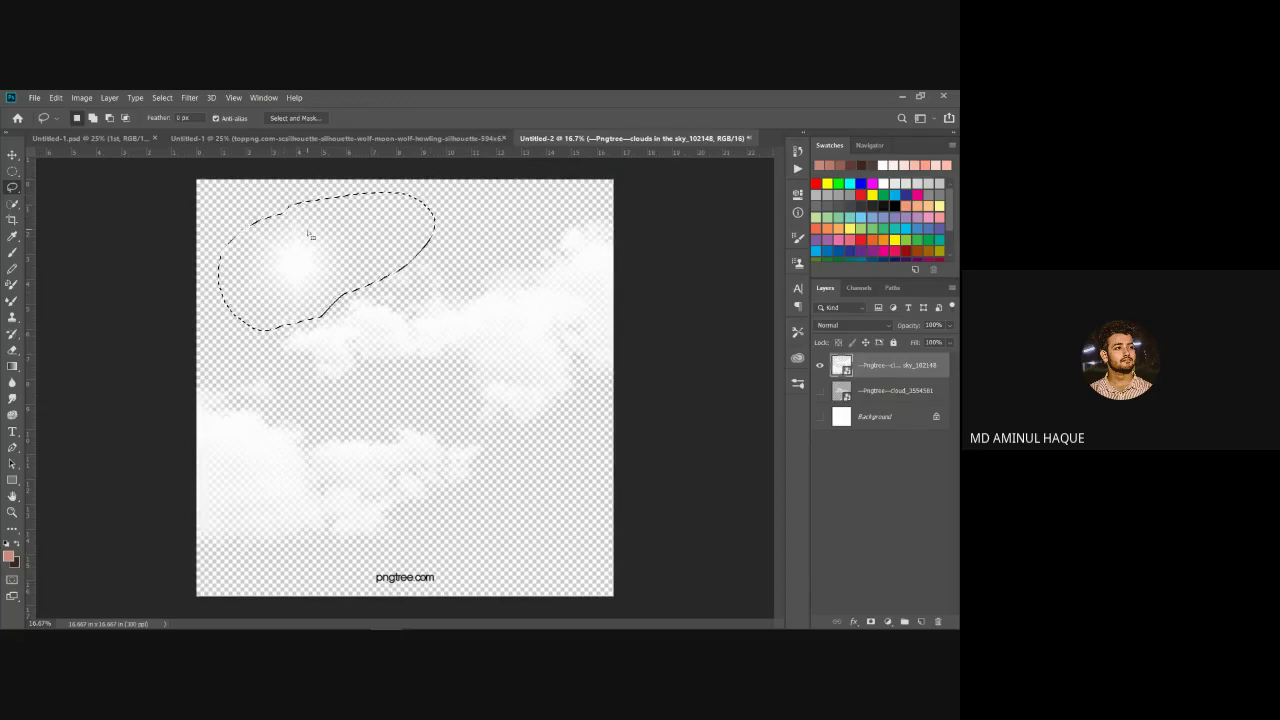
key("Delete")
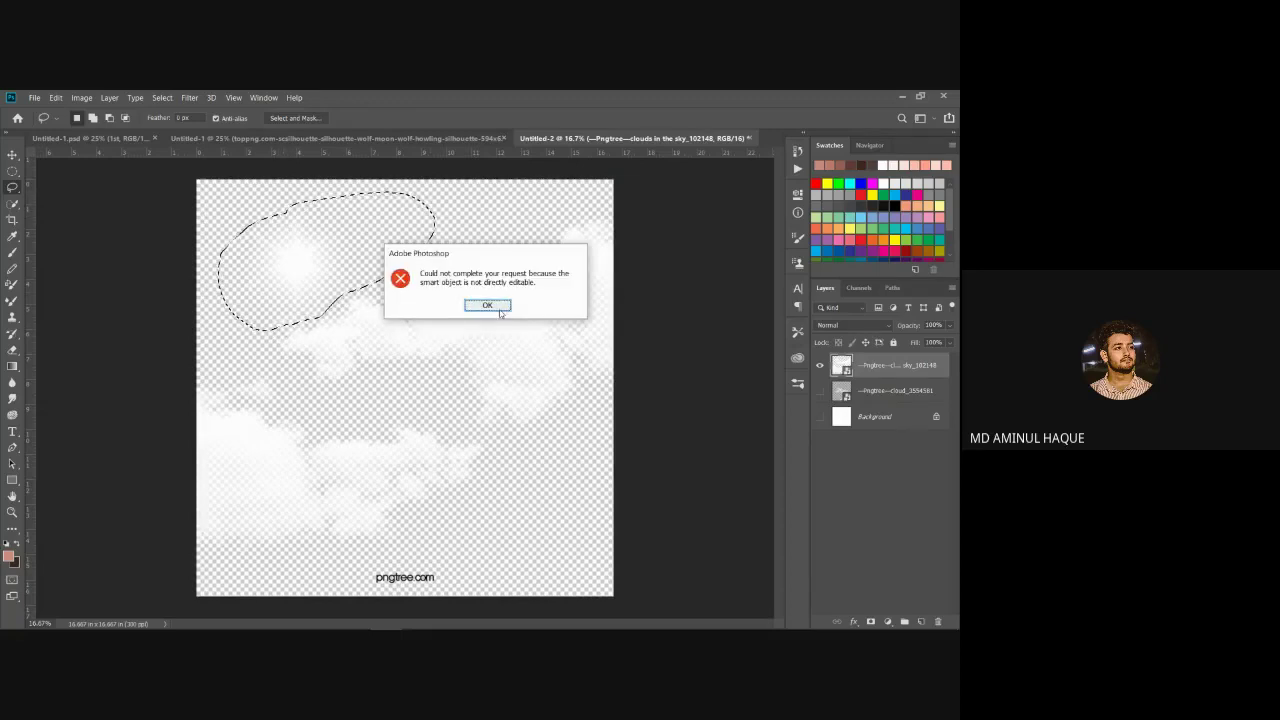
left_click(488, 306)
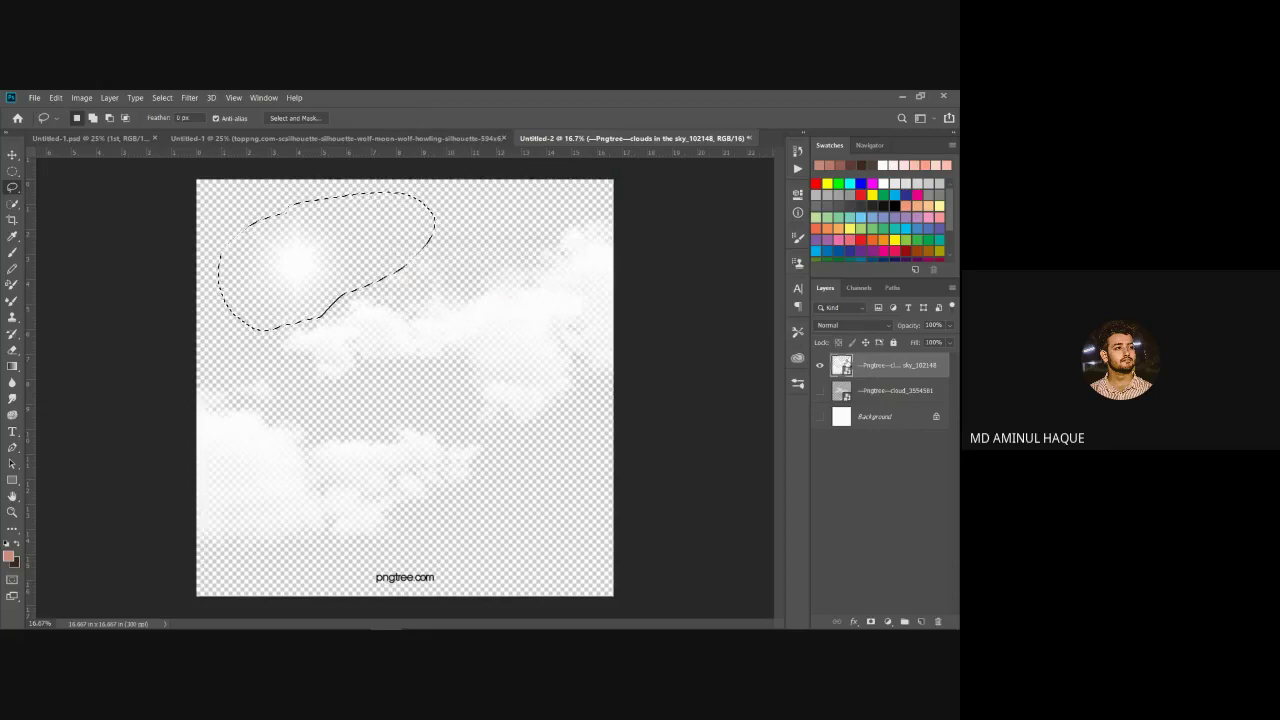
Step: Rasterize the clouds-in-the-sky layer, delete the lassoed sun glow and clear the selection
right_click(846, 360)
left_click(763, 392)
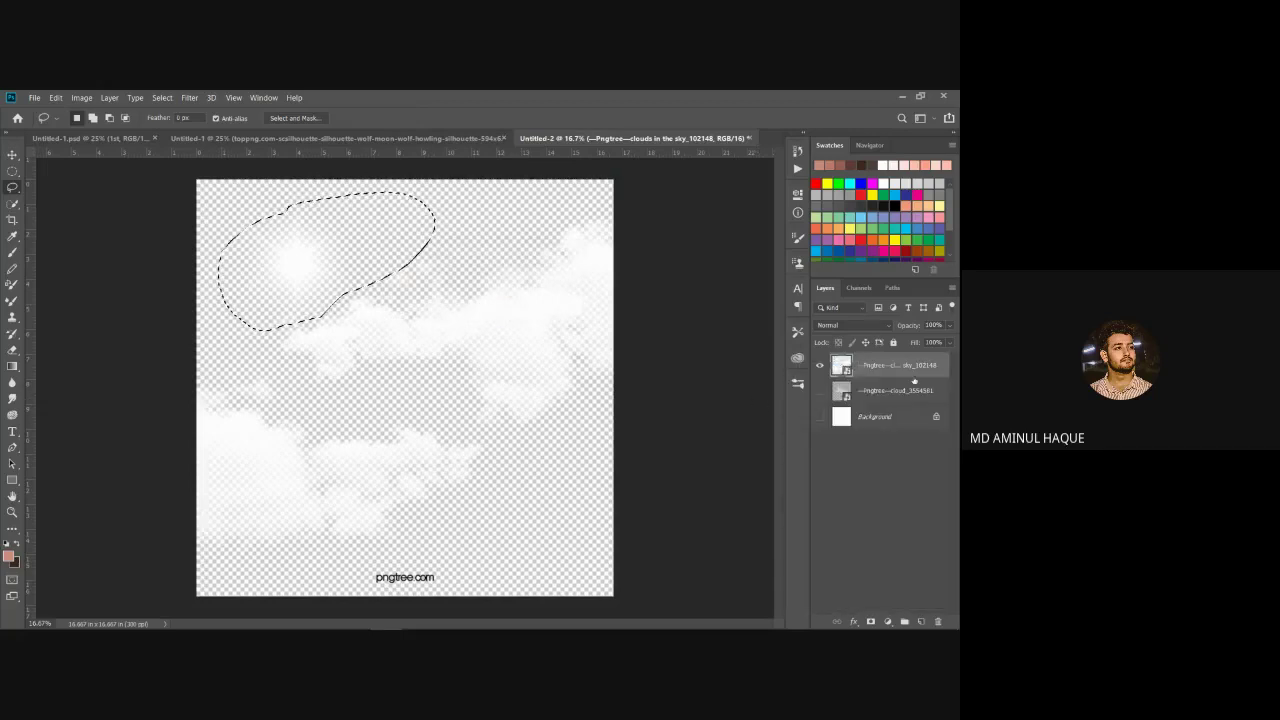
right_click(903, 366)
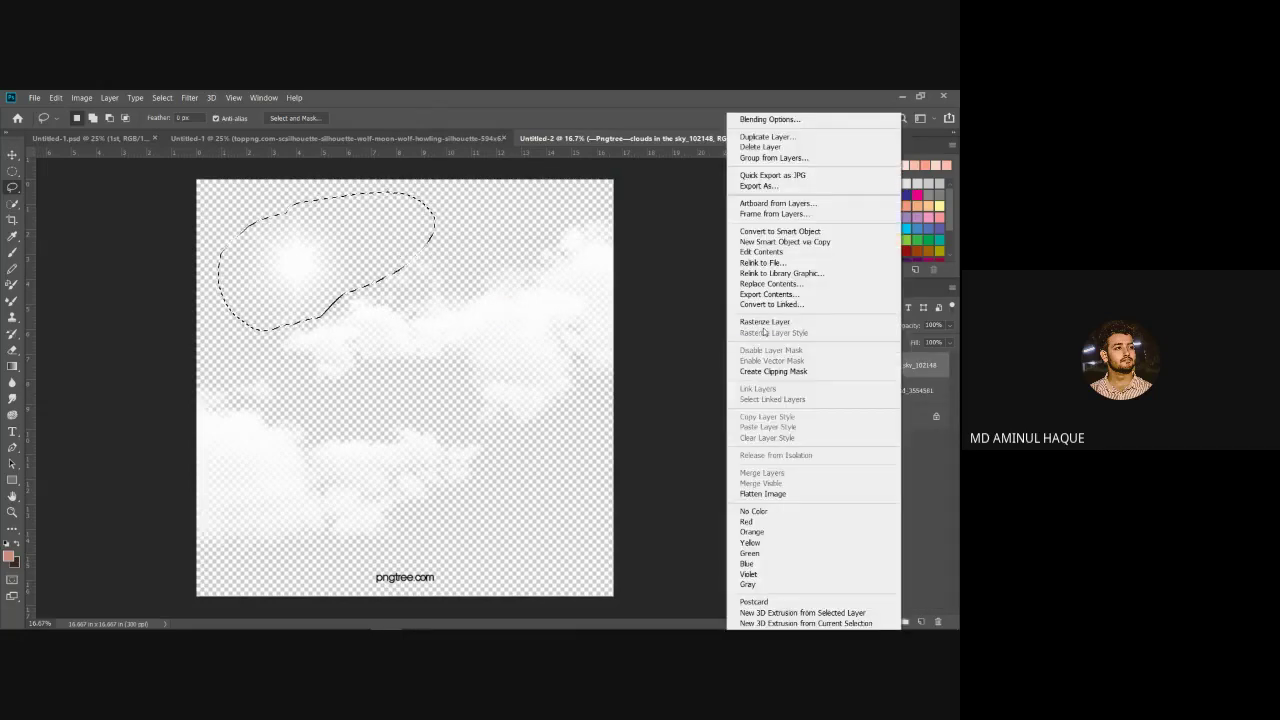
left_click(765, 322)
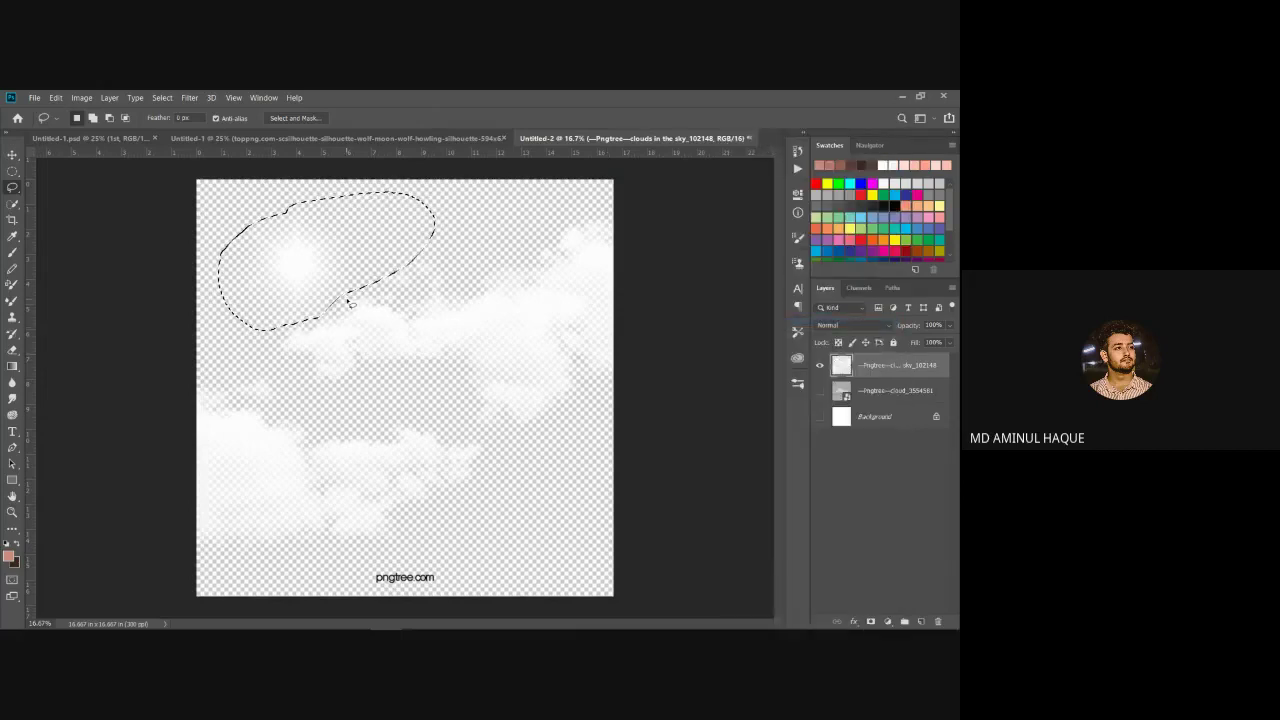
key("Delete")
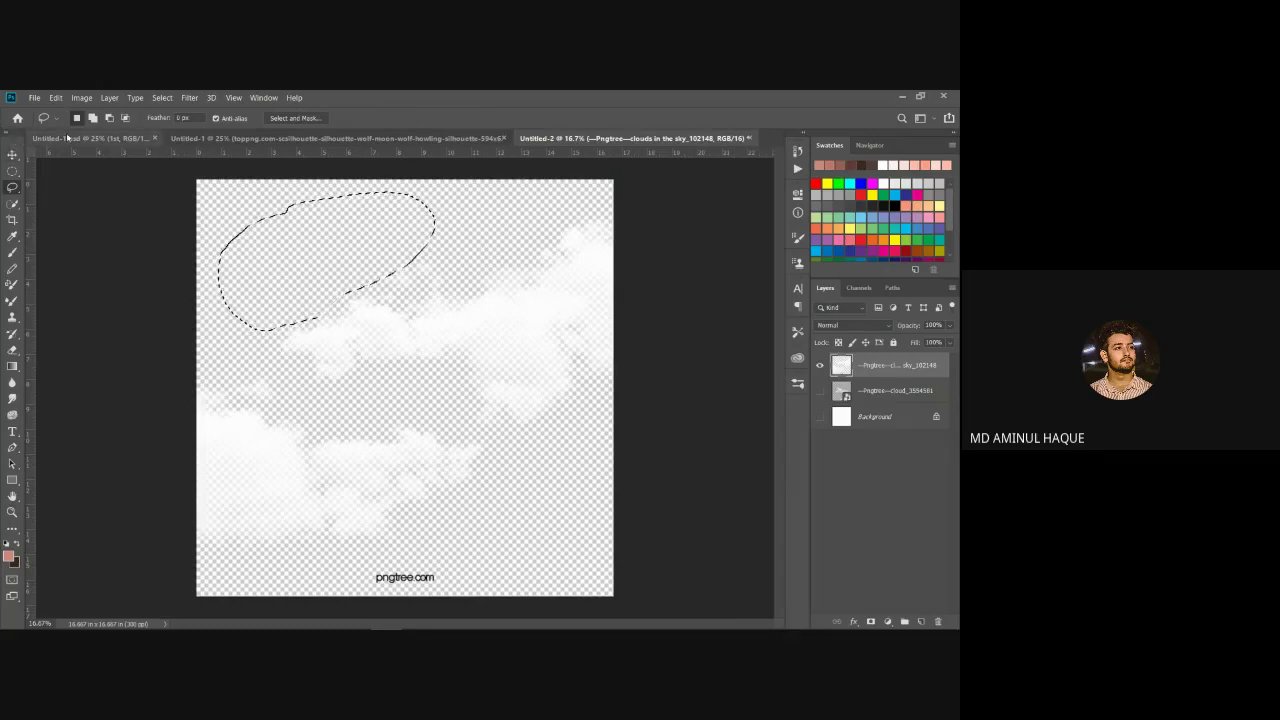
key("ctrl+d")
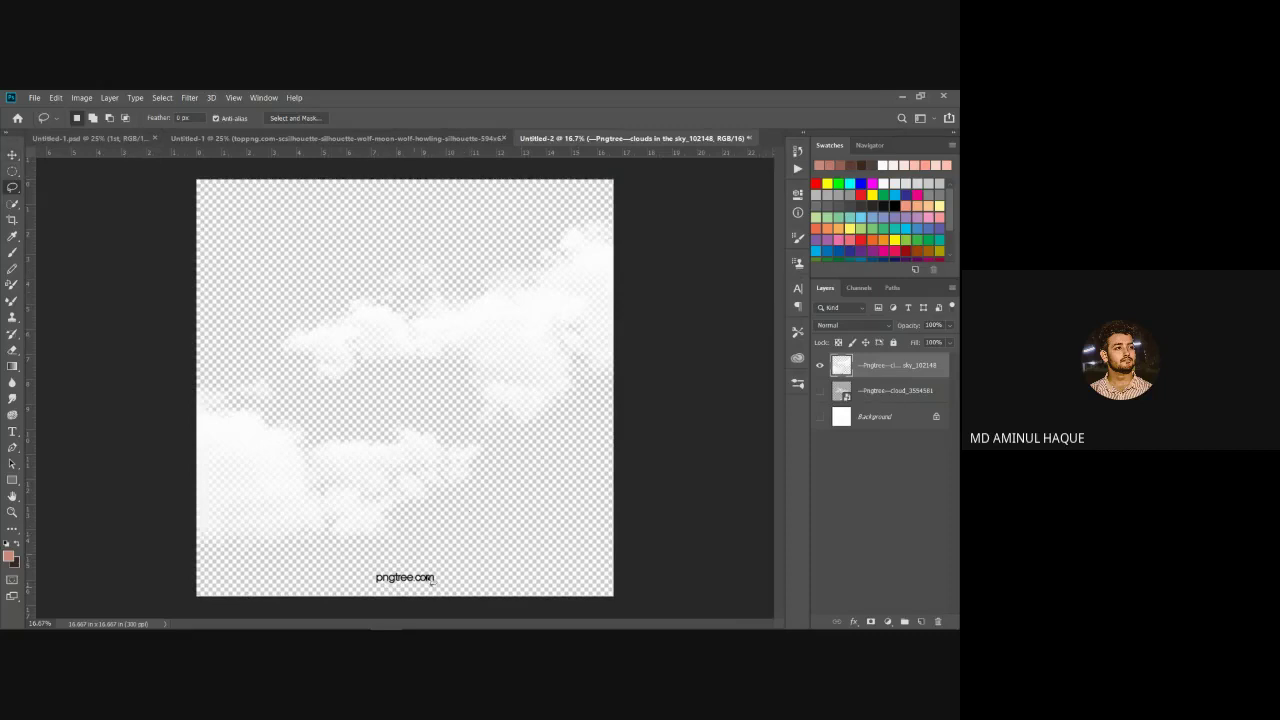
Step: Lasso and erase the pngtree.com watermark from the clouds layer, and delete the hidden older cloud layer
mouse_move(380, 560)
left_mouse_down()
mouse_move(374, 610)
mouse_move(488, 569)
mouse_move(384, 559)
left_mouse_up()
key("Delete")
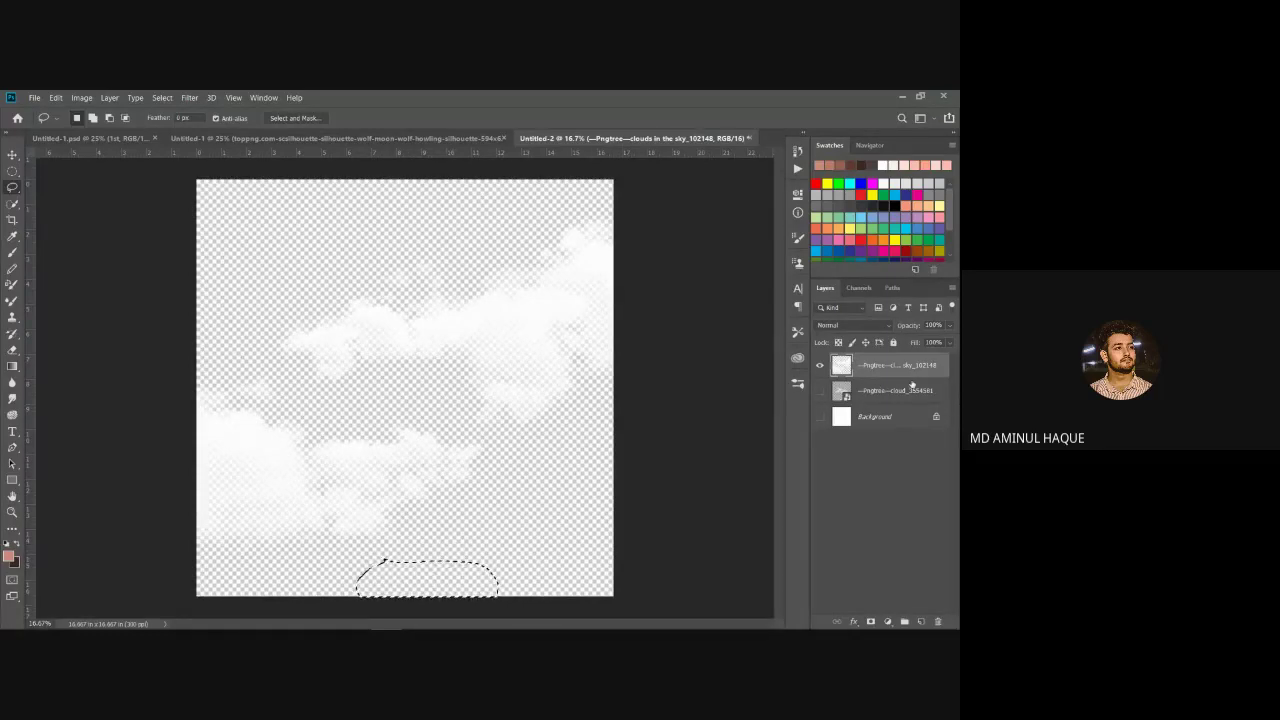
left_click(911, 390)
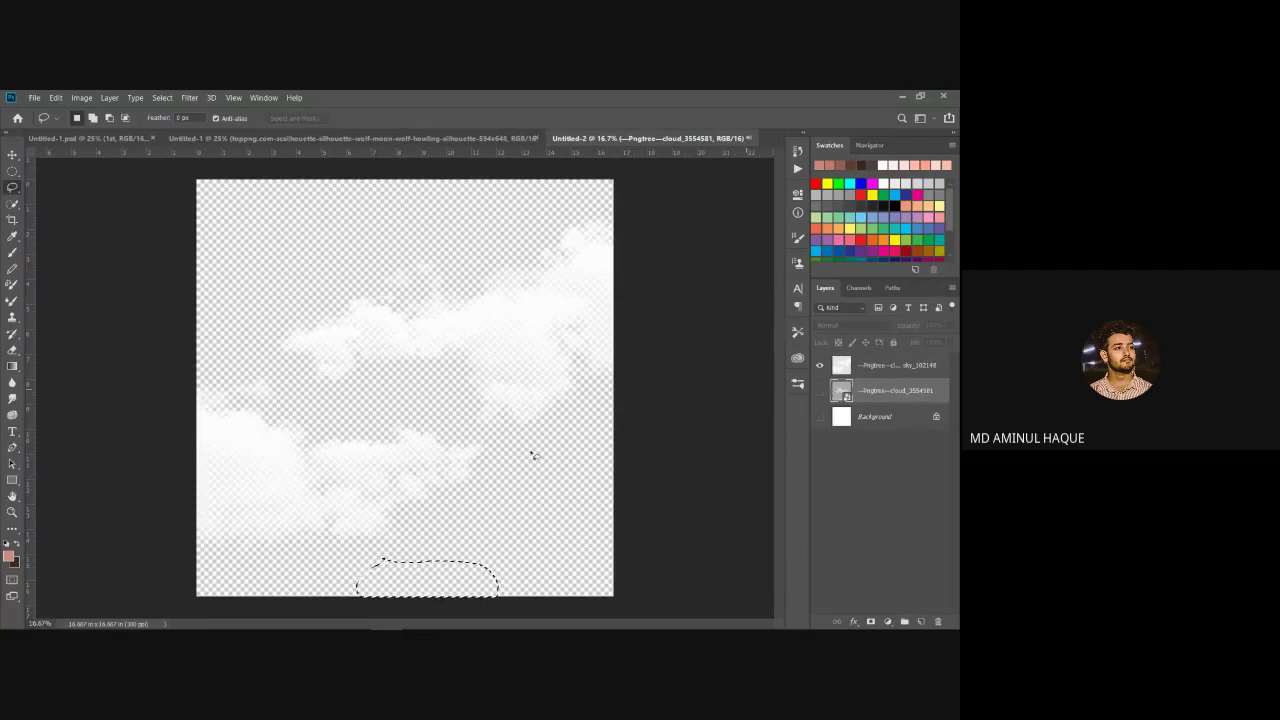
left_click_drag(938, 392, 937, 621)
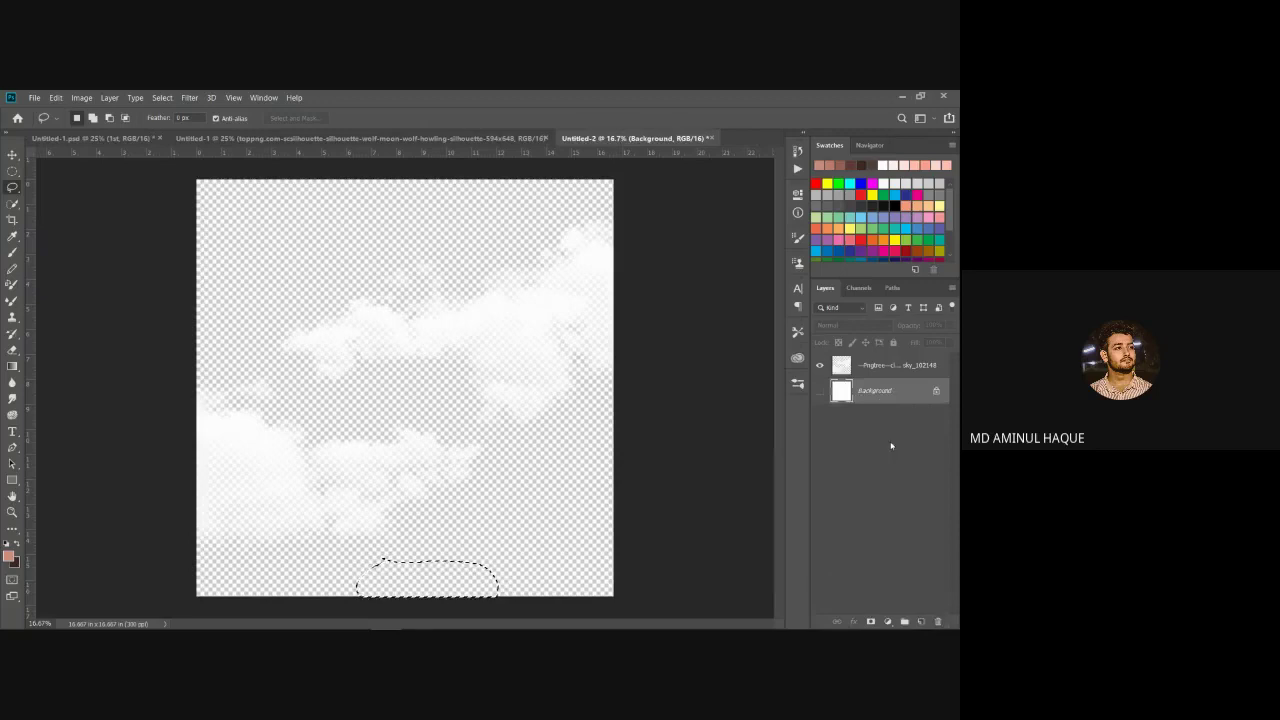
left_click(866, 364)
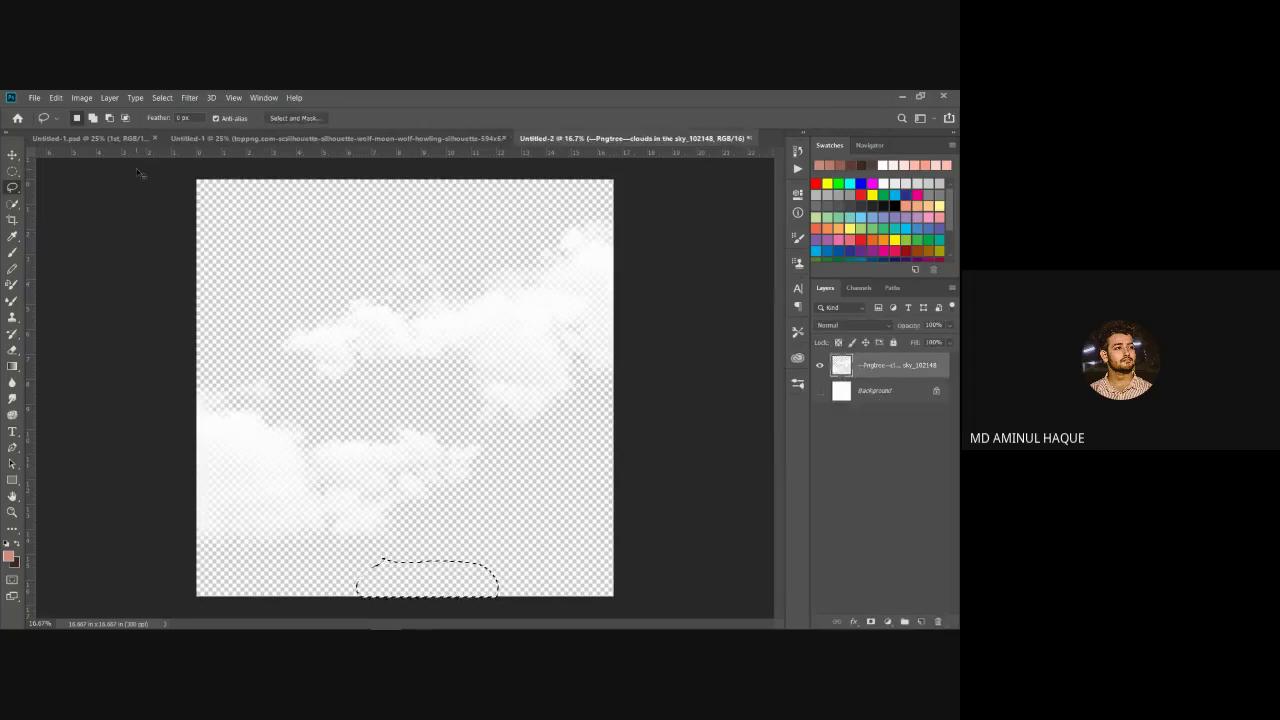
left_click(214, 194)
key("v")
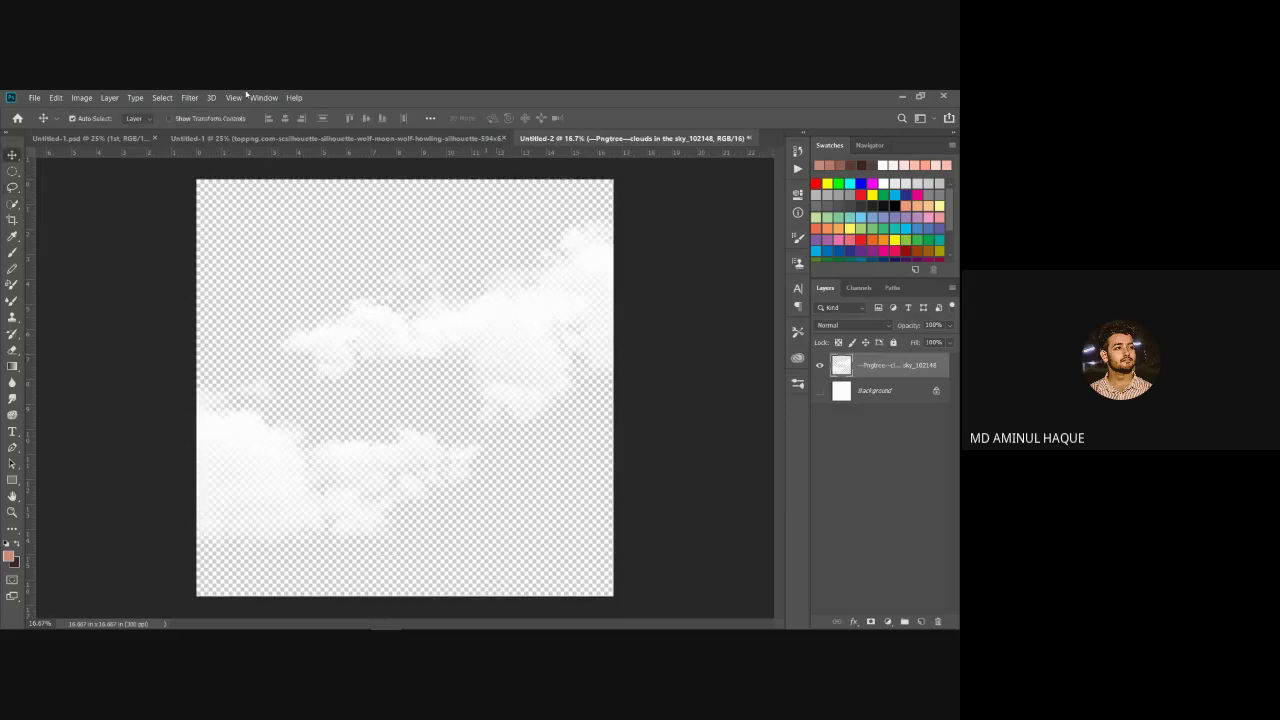
Step: Define a brush preset from the cleaned clouds layer and name it "CLoud Sample"
left_click(56, 98)
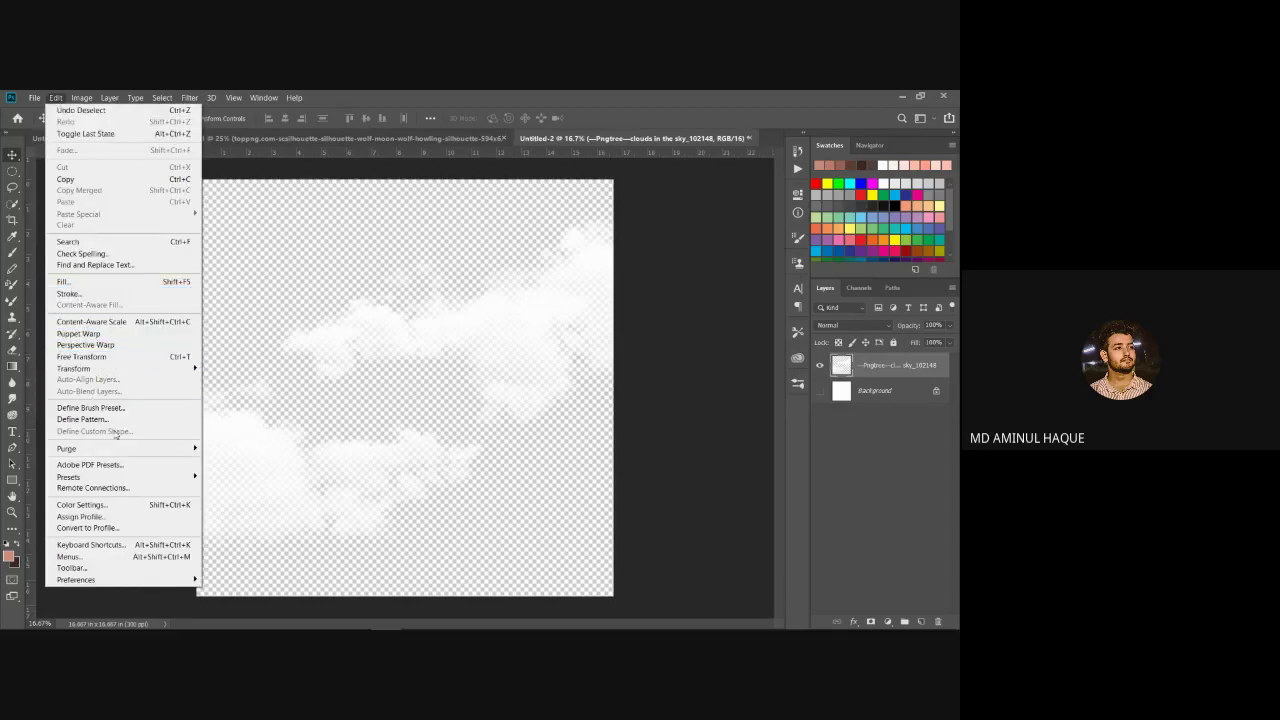
left_click(106, 409)
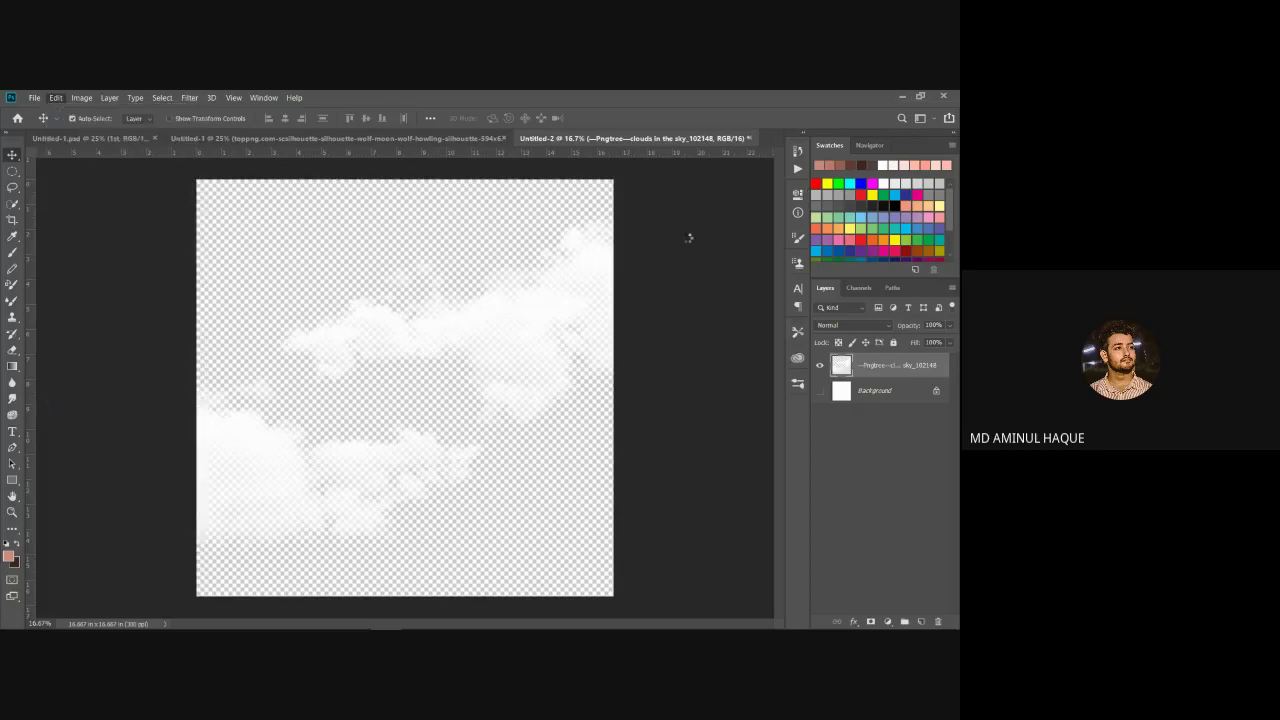
left_click(512, 249)
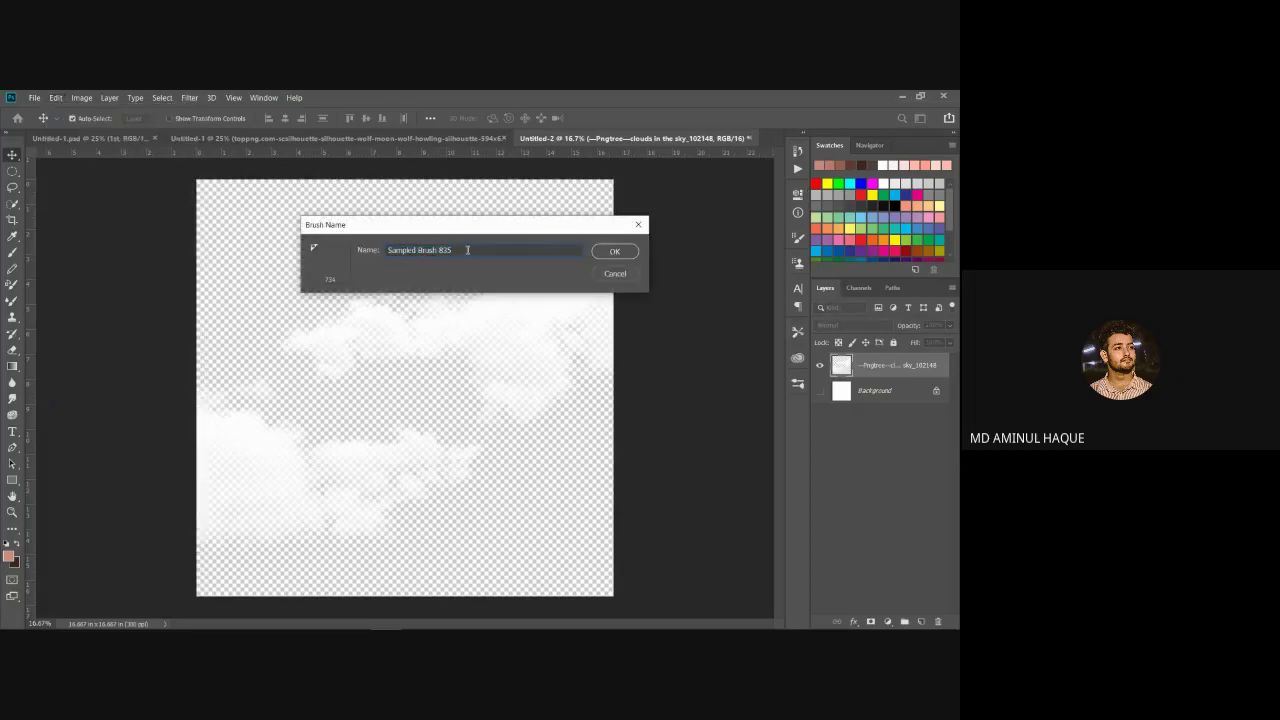
left_click_drag(467, 250, 380, 255)
type("CLoud Sample")
left_click(615, 251)
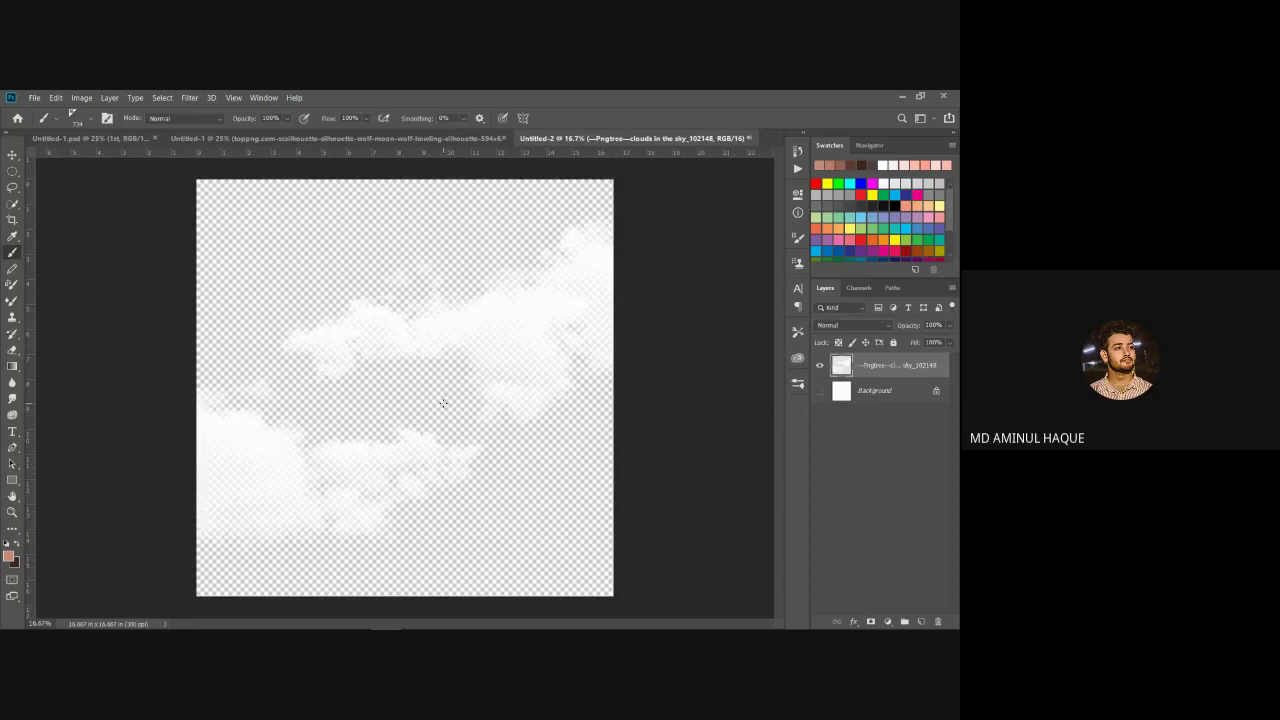
Step: Switch to the Untitled-1.psd landscape and set the CLoud Sample brush size to 338 px
left_click(80, 138)
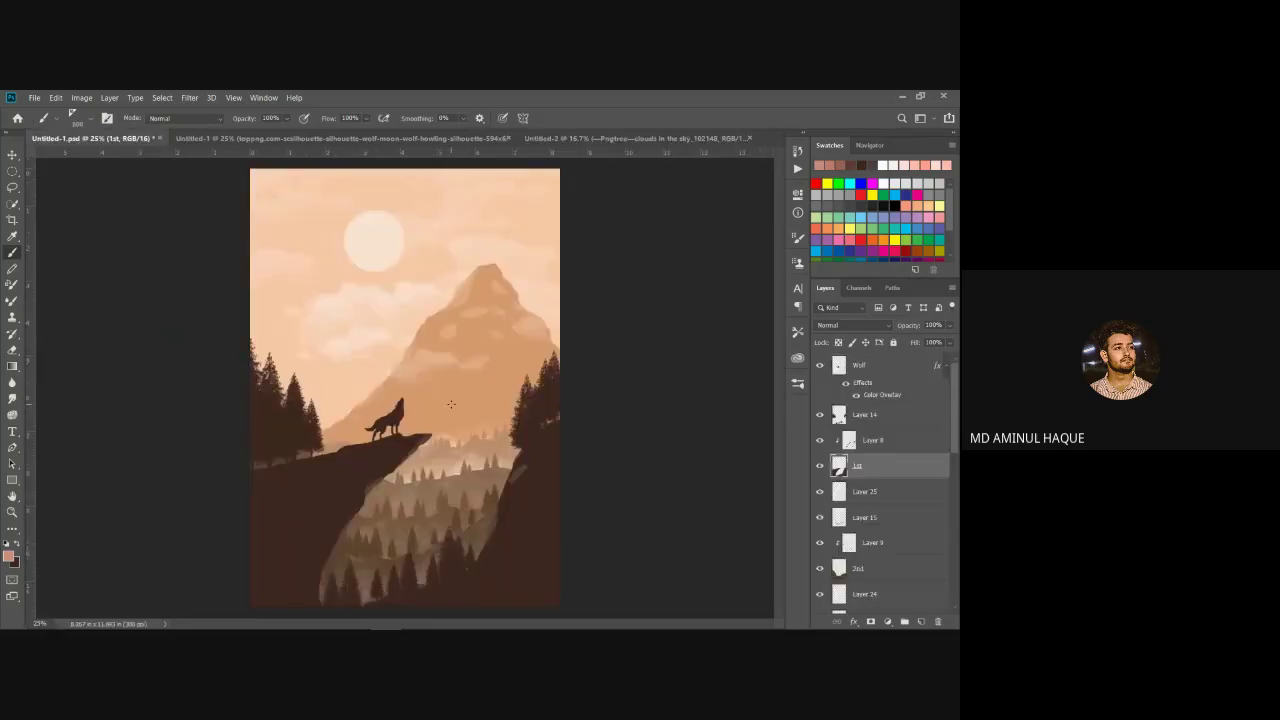
left_click(77, 118)
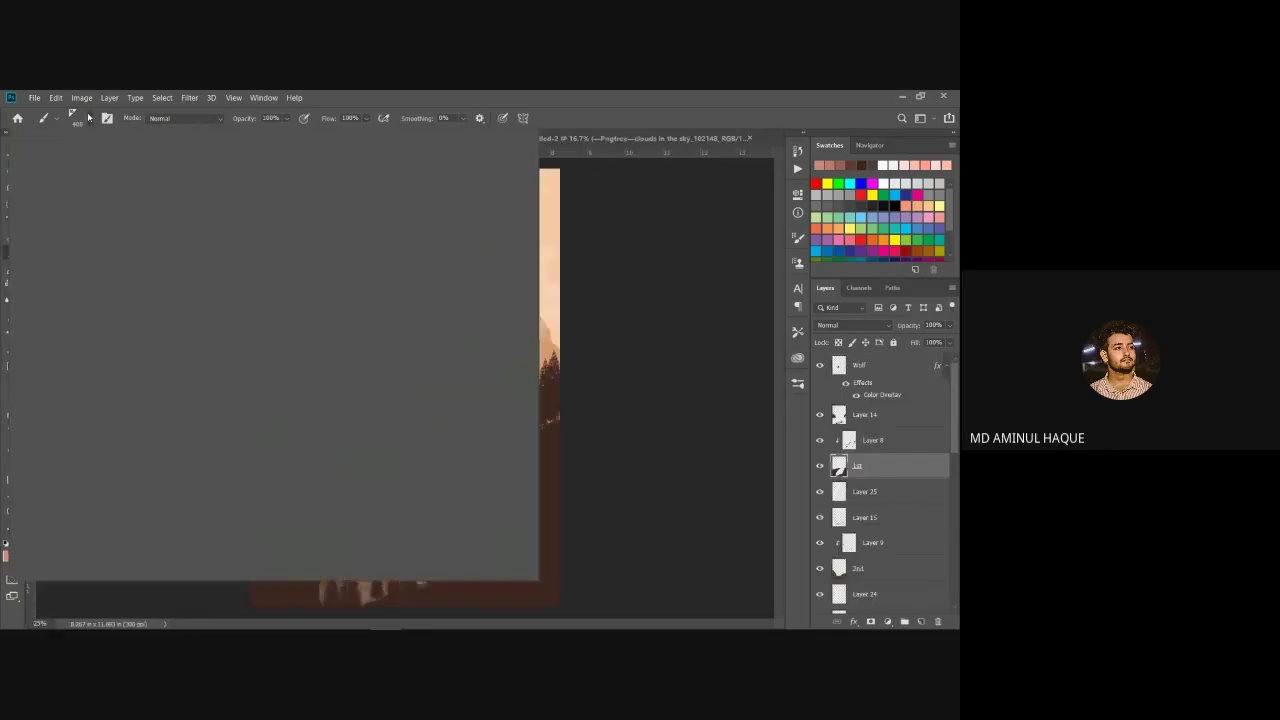
left_click_drag(136, 161, 111, 163)
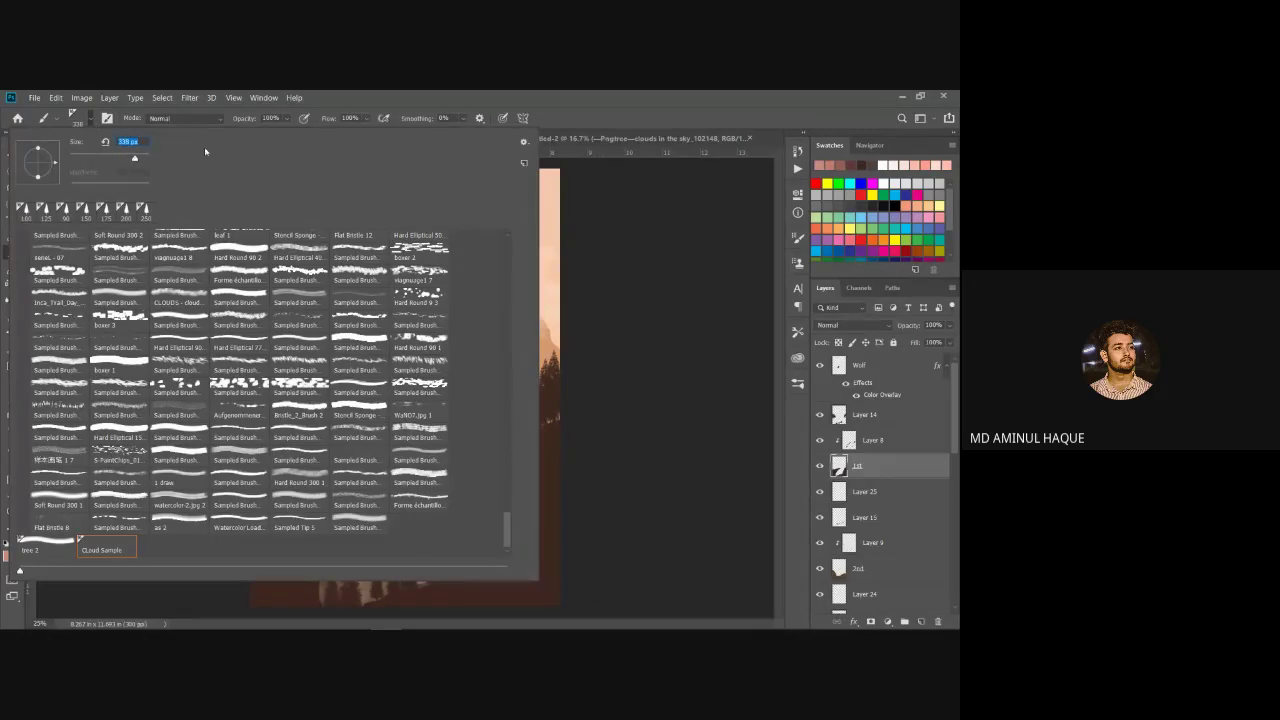
key("Return")
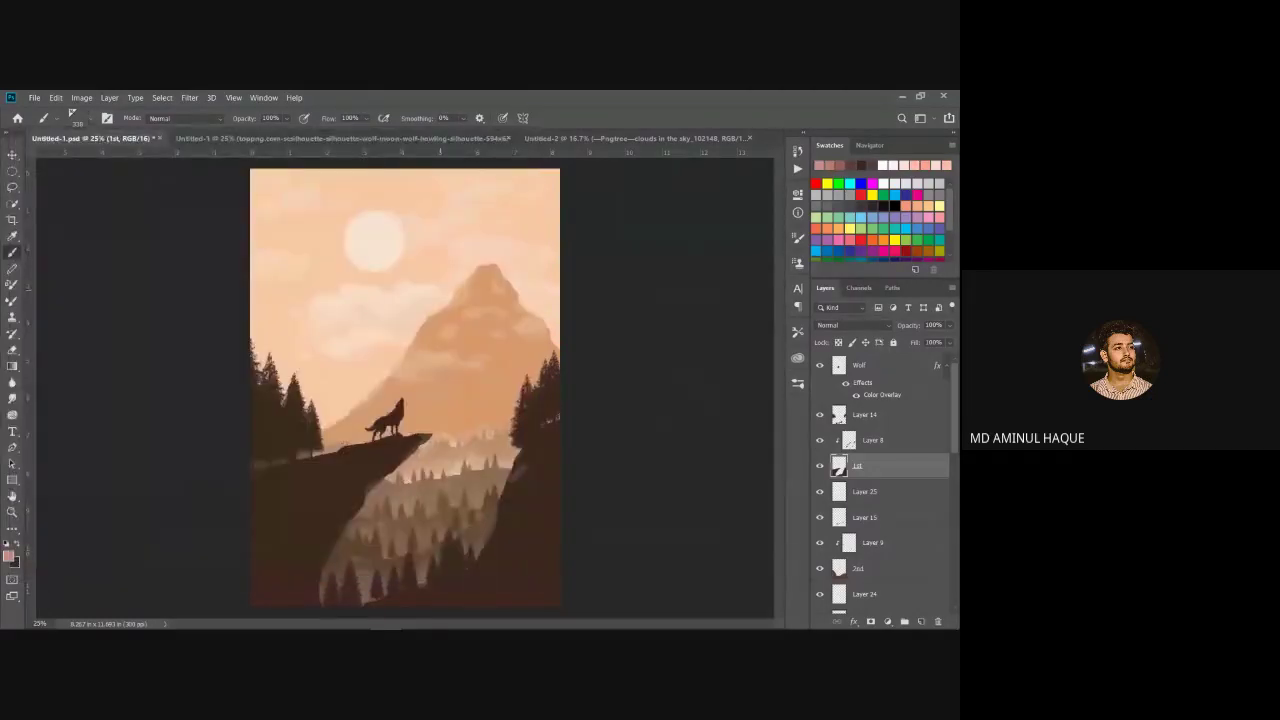
Step: Switch to the pink wolf landscape document and inspect the CLoud Sample brush in the preset picker and Brush Settings
left_click(237, 138)
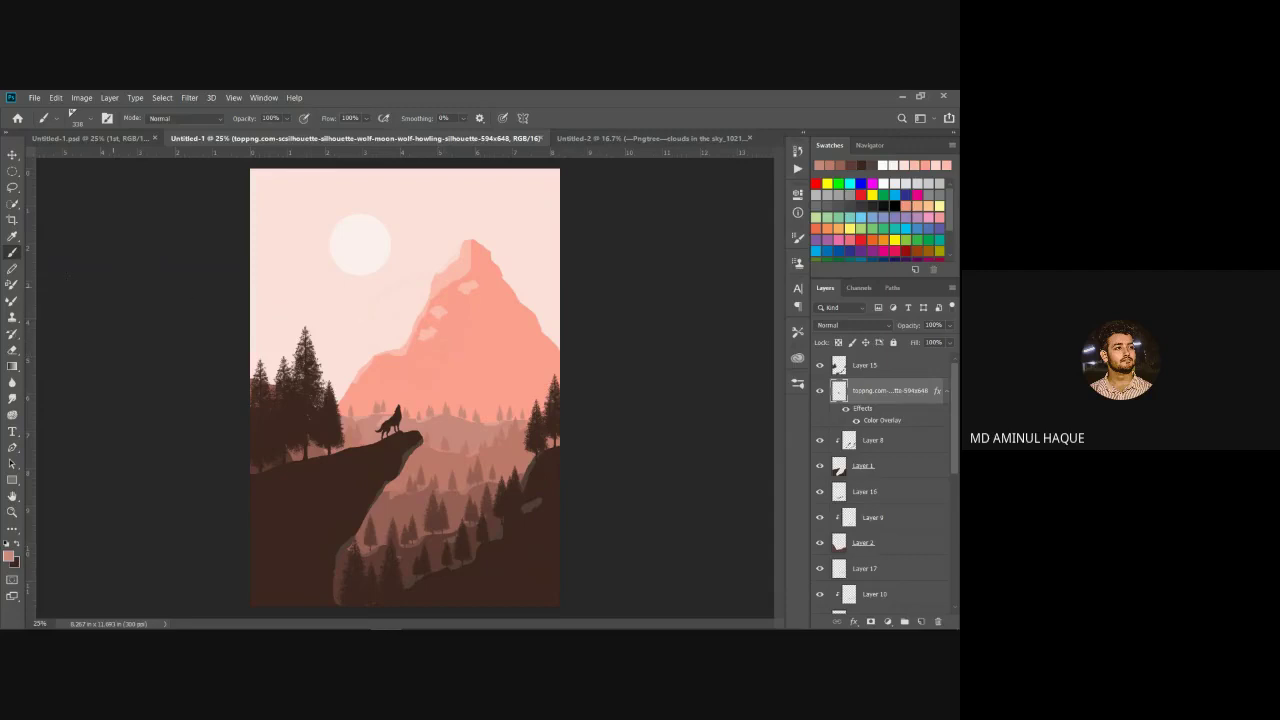
left_click(80, 118)
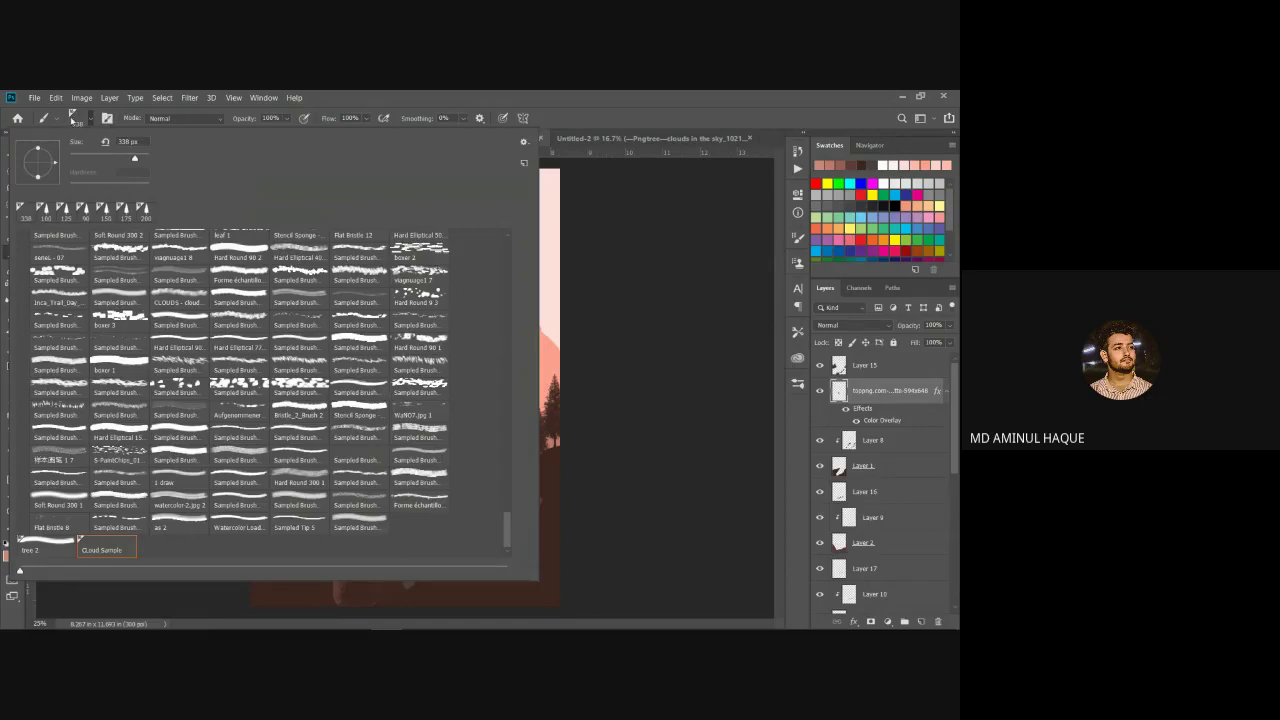
left_click(71, 118)
left_click(107, 118)
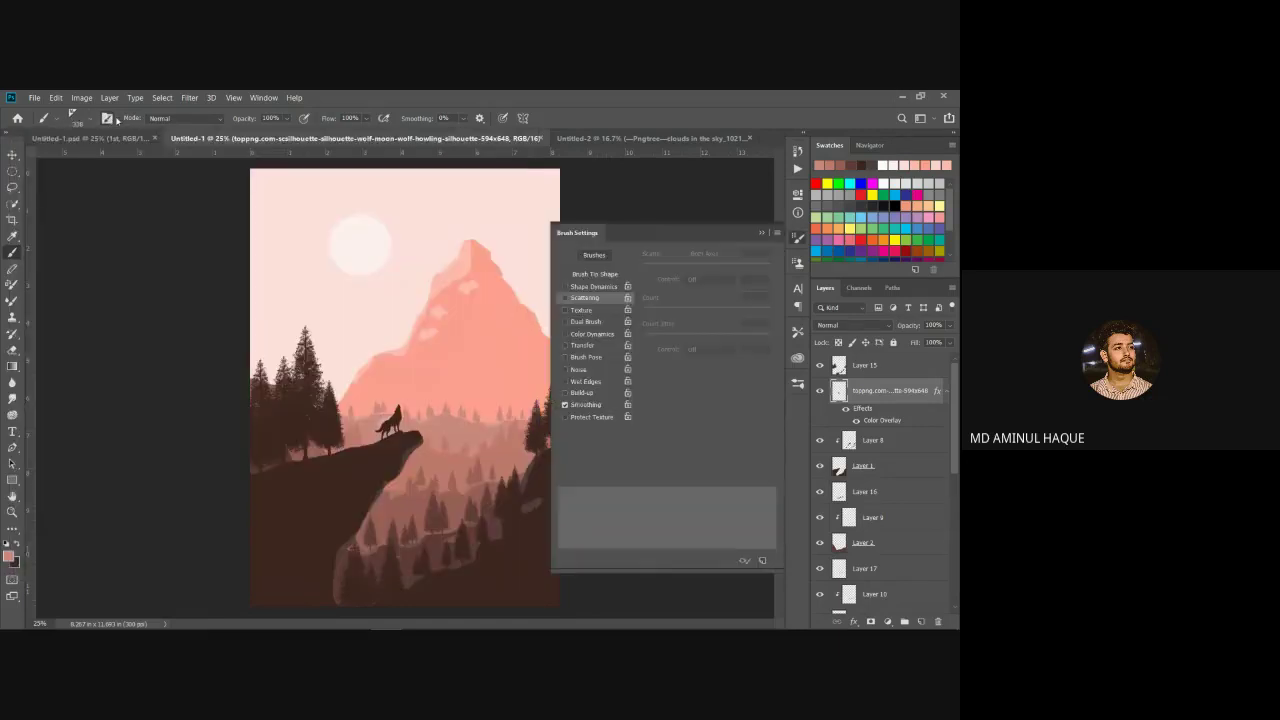
left_click(762, 233)
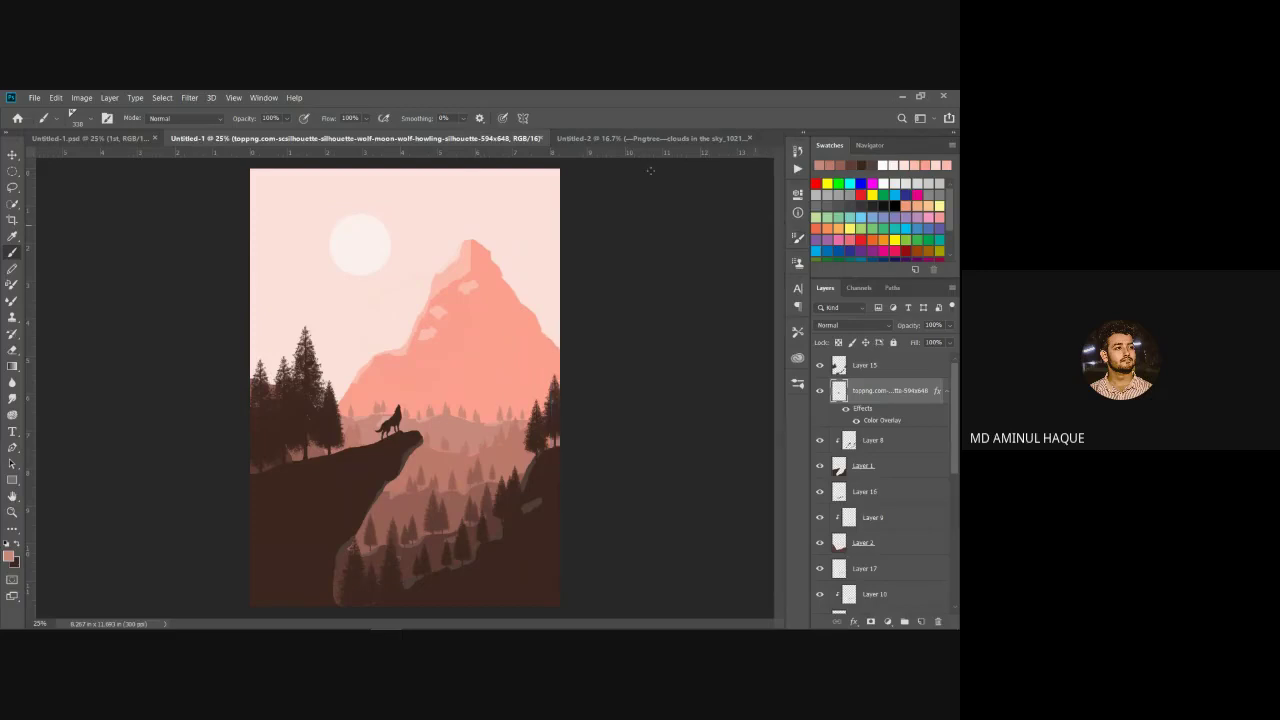
Step: Show the white background in Untitled-2 and define a second brush preset from the clouds layer, naming it "Cloud s2"
left_click(694, 142)
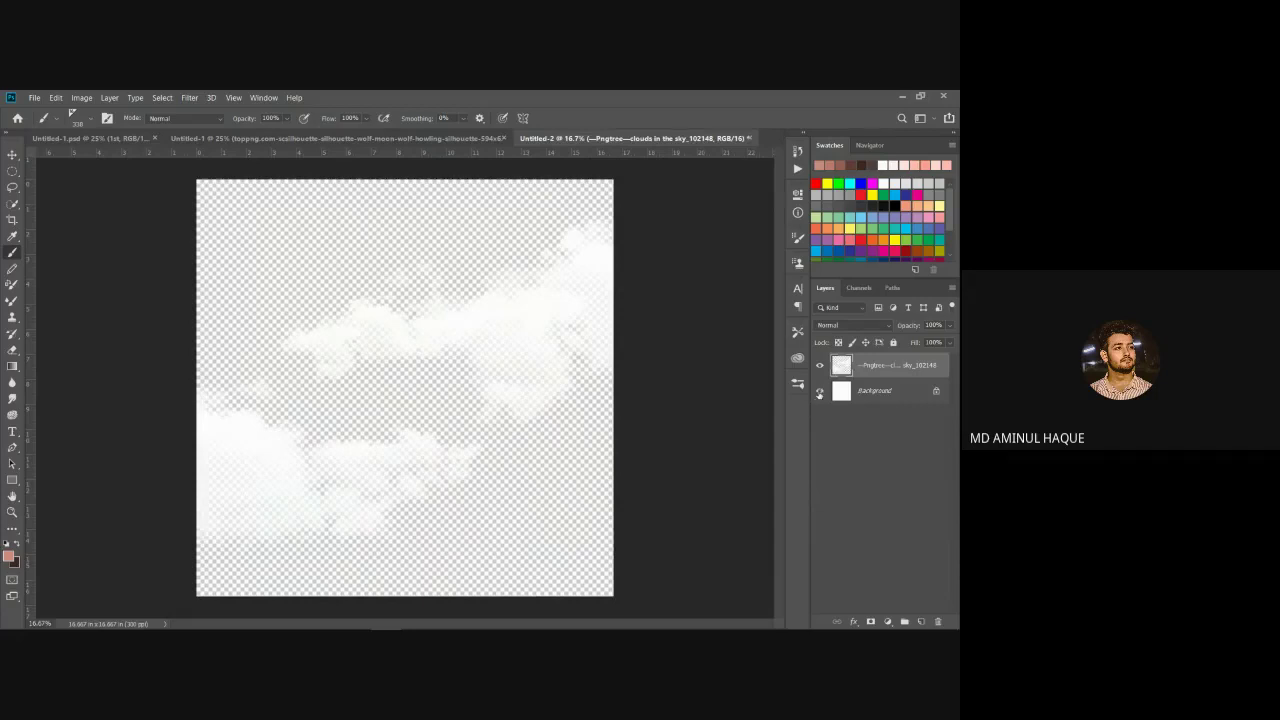
left_click(819, 392)
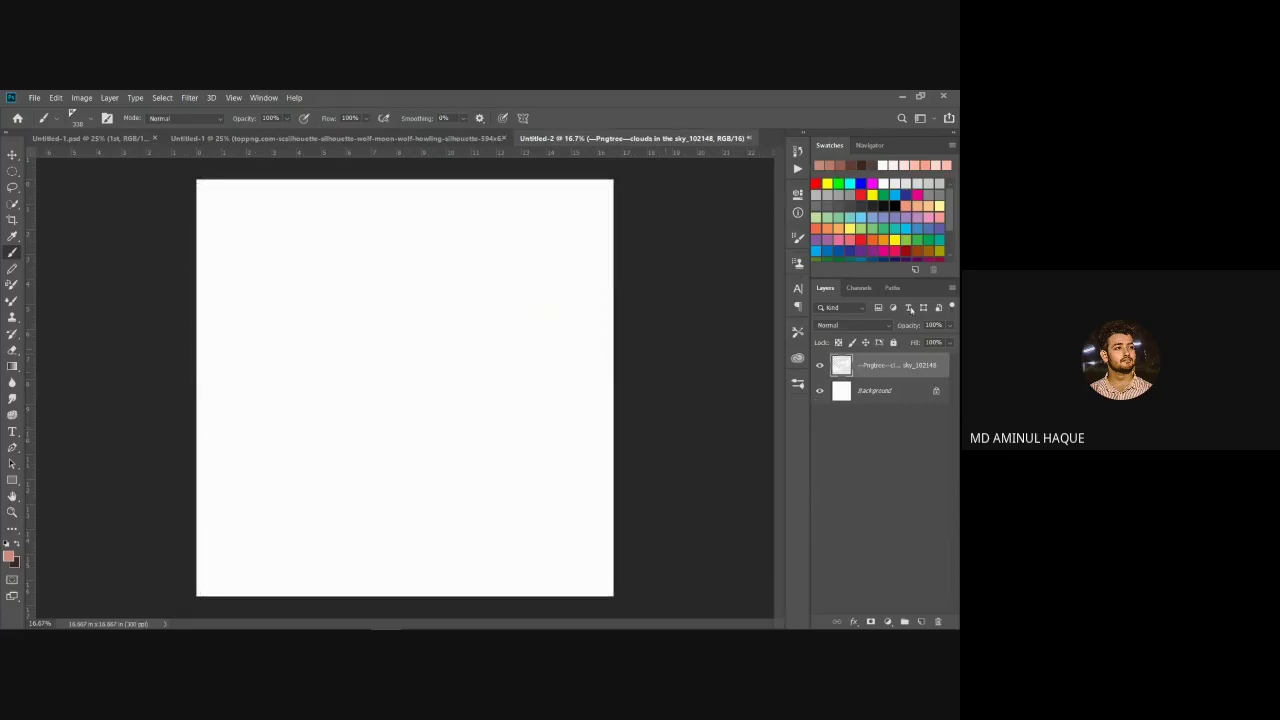
left_click(34, 97)
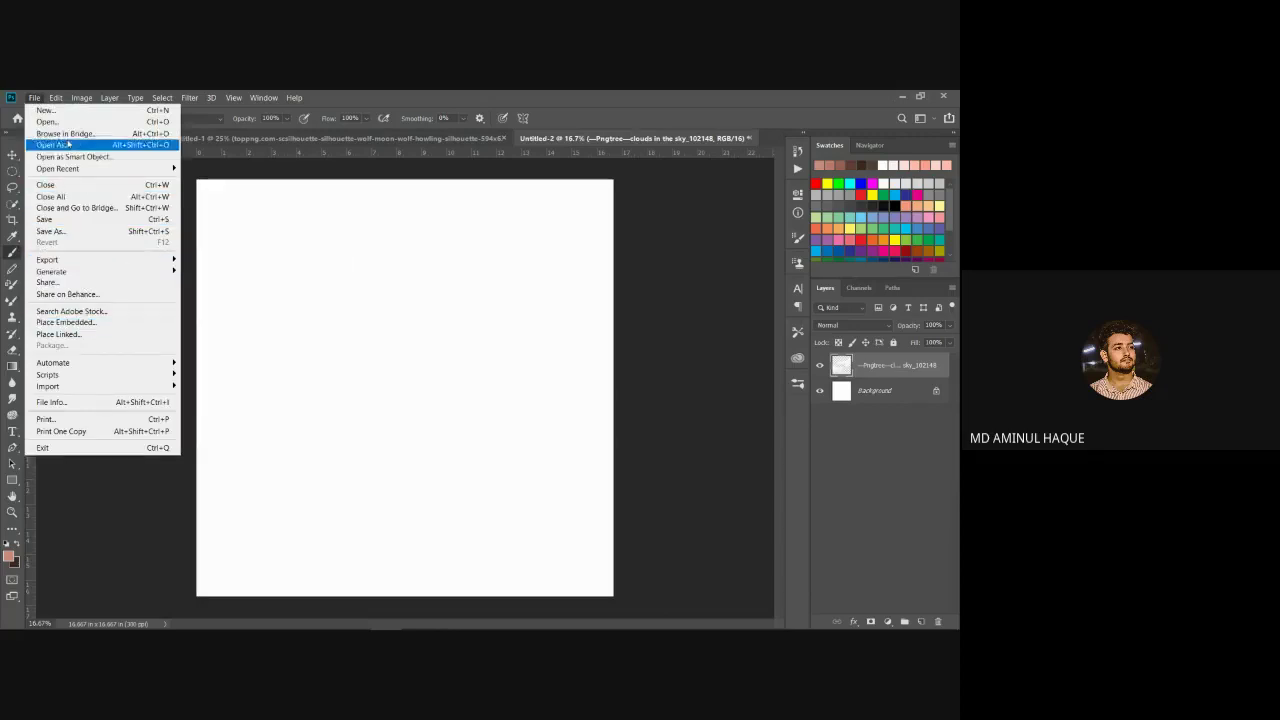
mouse_move(57, 97)
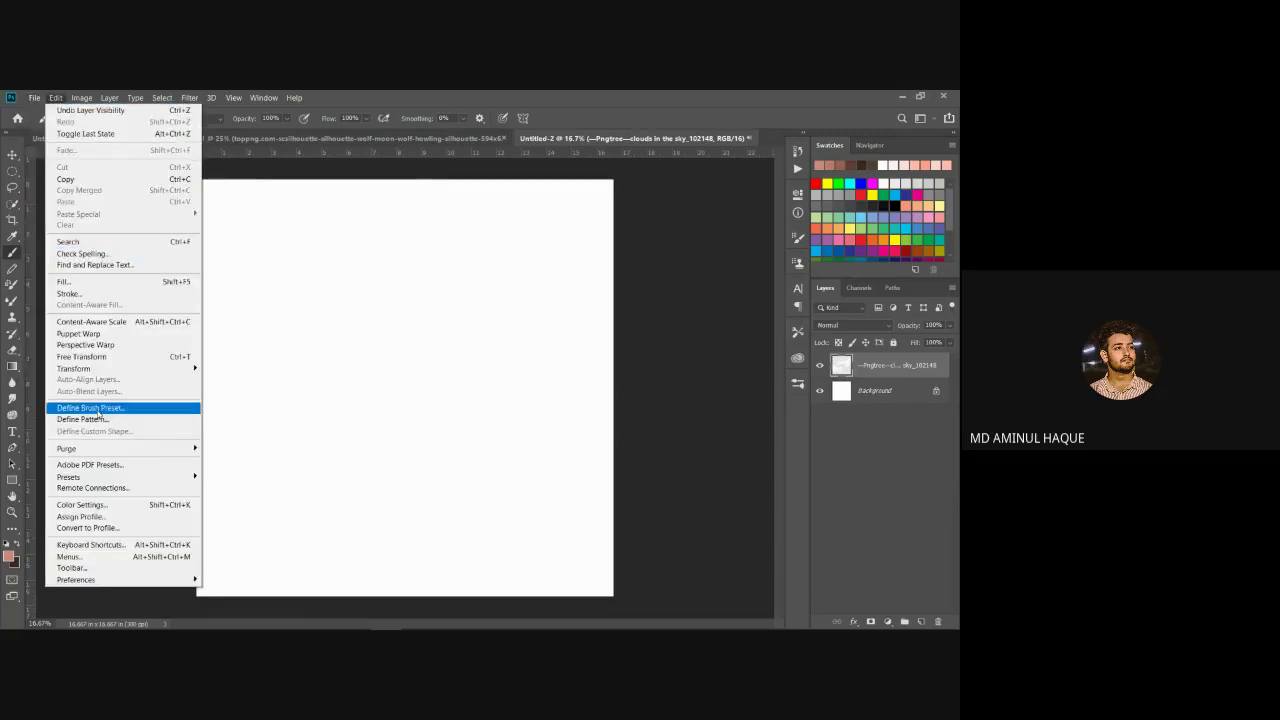
left_click(88, 407)
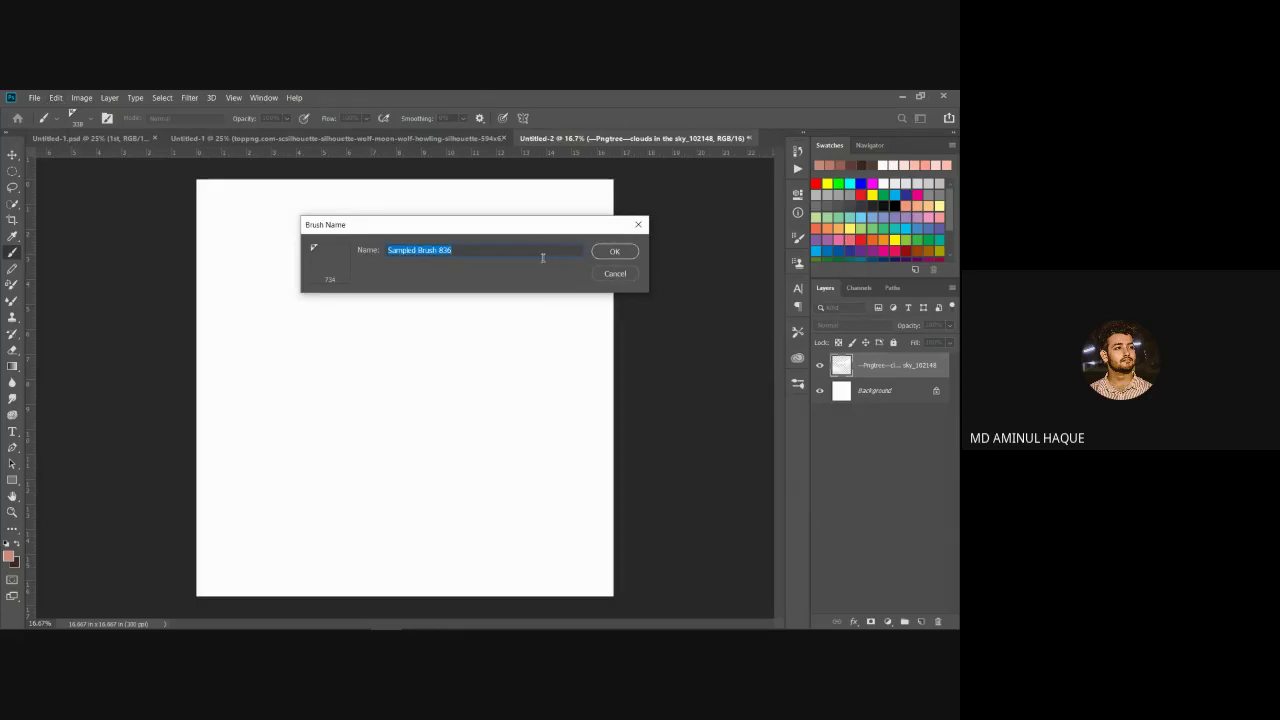
type("Clouds 2")
left_click(614, 251)
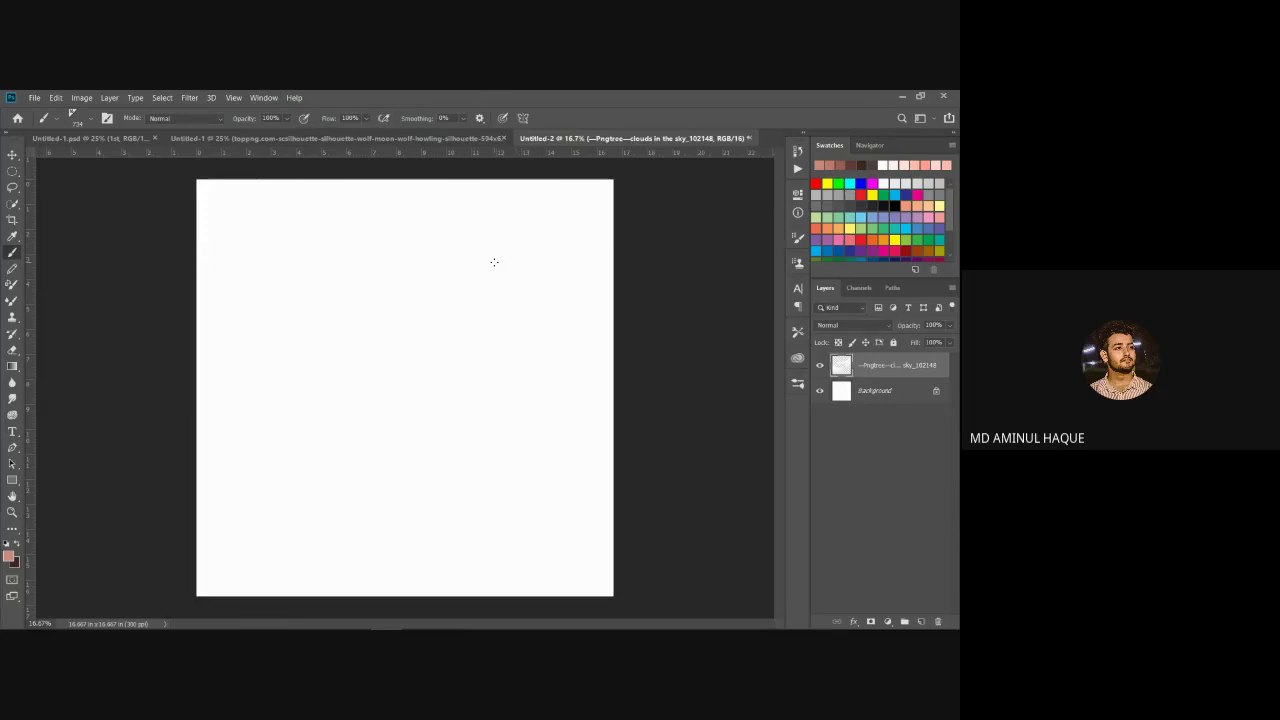
Step: Check both landscape documents, return to Untitled-2 and delete the Pngtree clouds layer
left_click(101, 139)
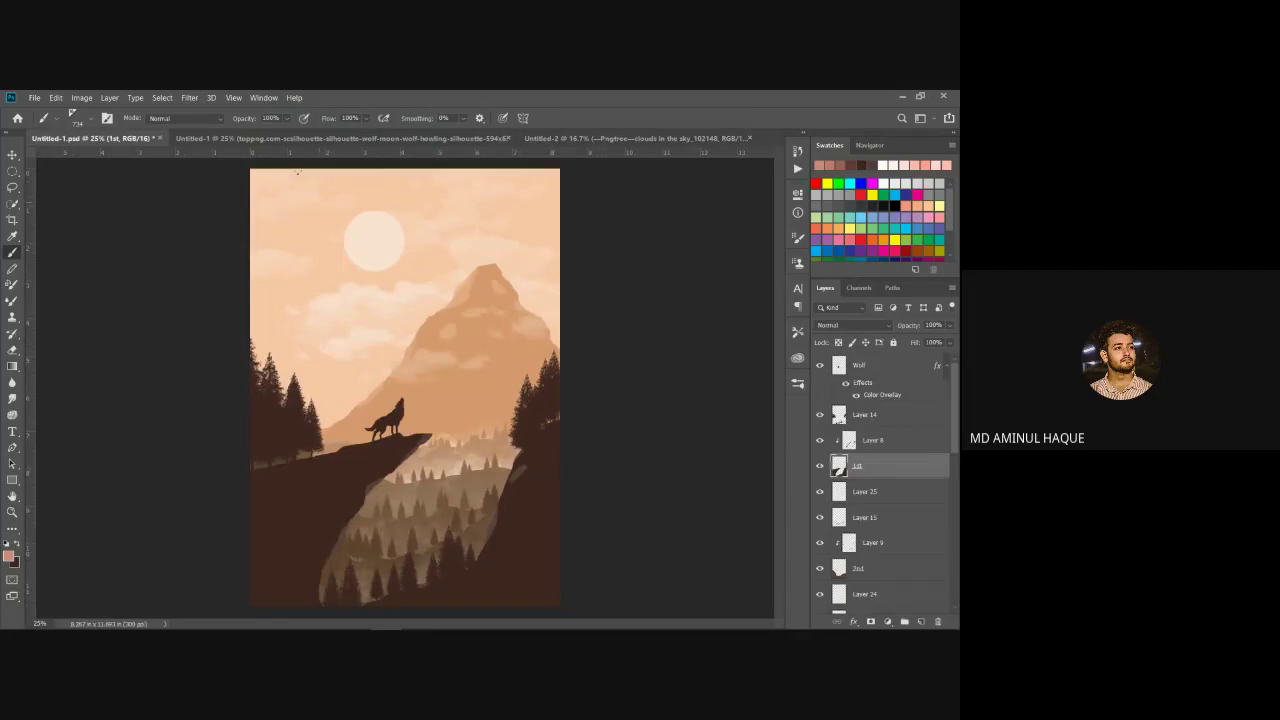
left_click(340, 138)
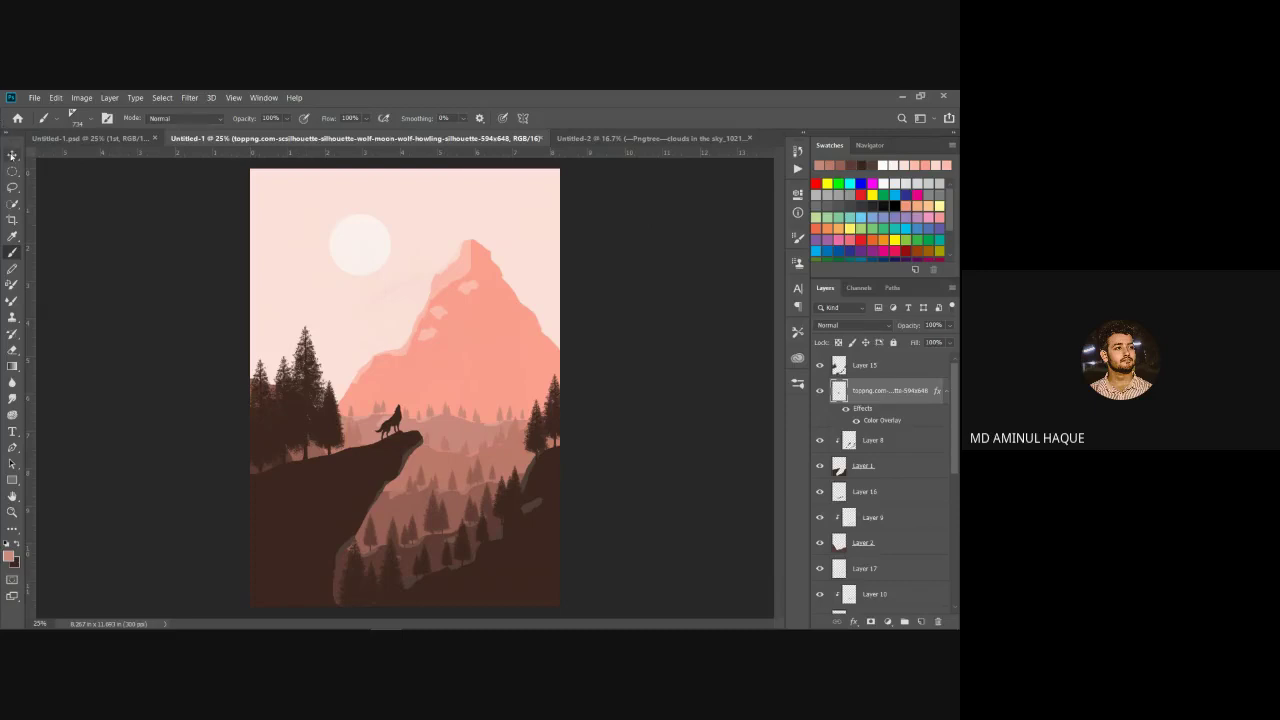
left_click(13, 155)
left_click(646, 139)
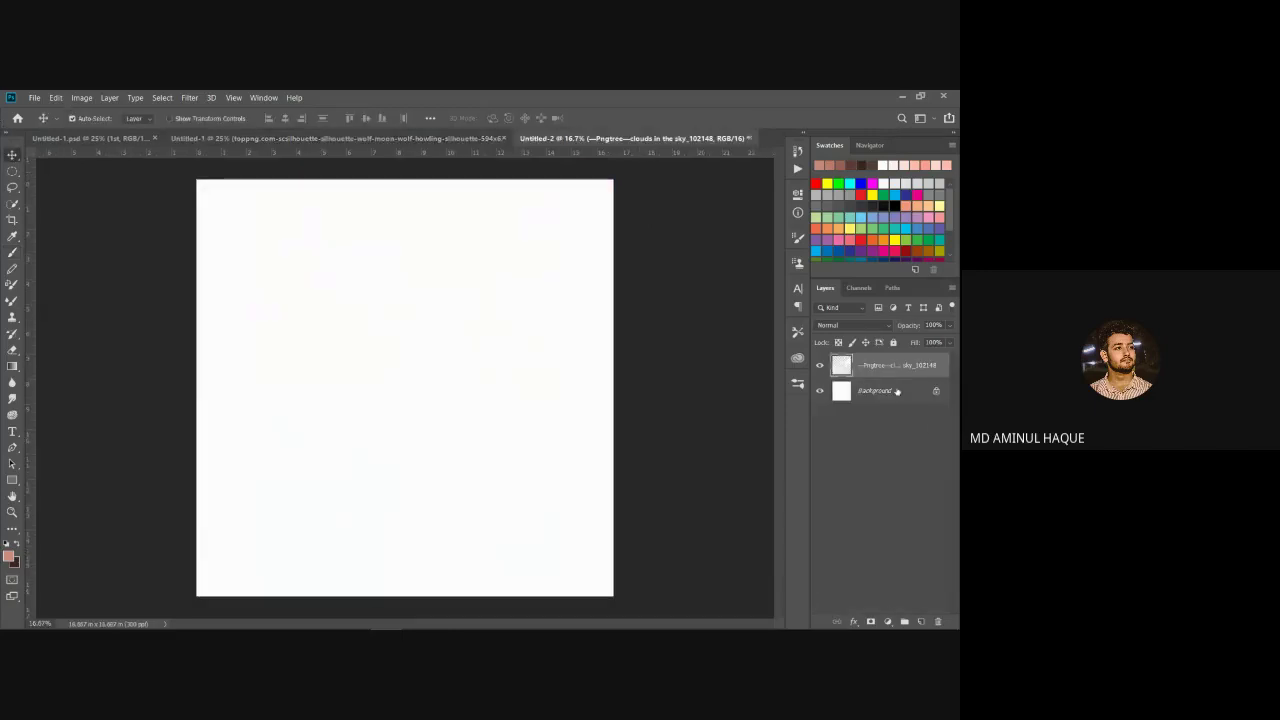
left_click_drag(904, 369, 938, 621)
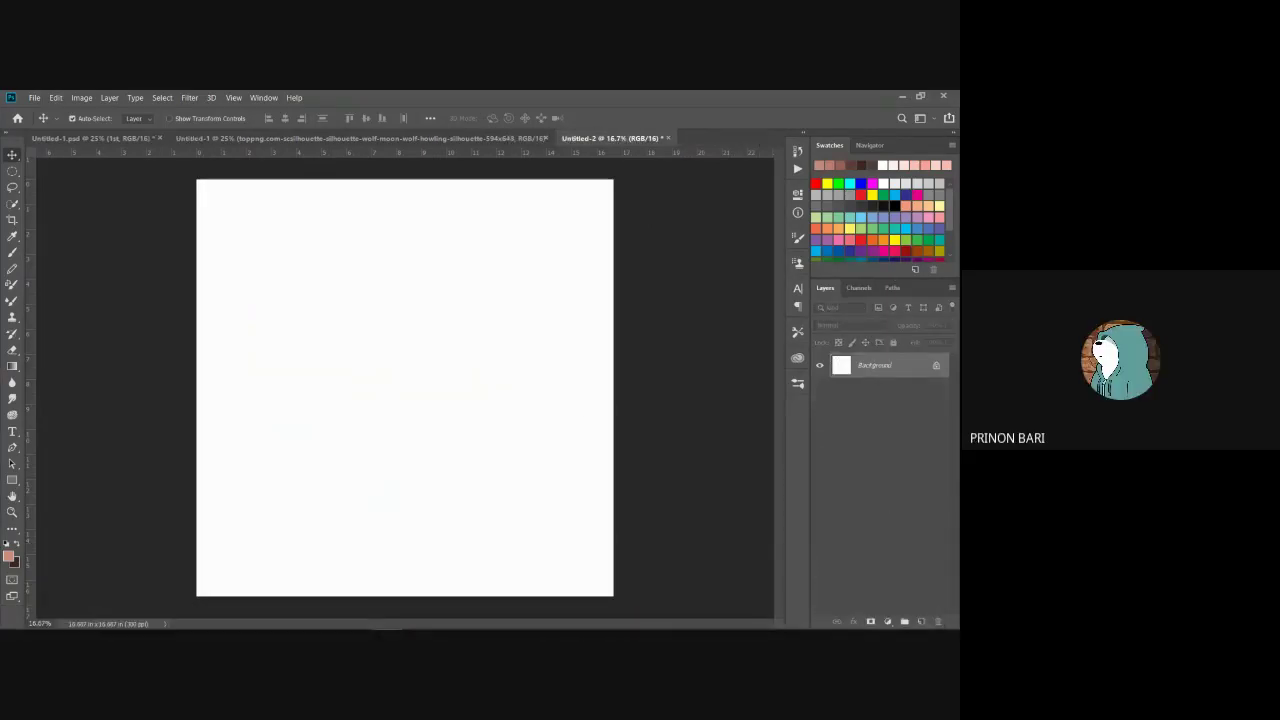
Step: Place the clouds PNG from the Illustrator work > Pngs folder on Media (E:) into Untitled-2 at its default fit
left_click(727, 617)
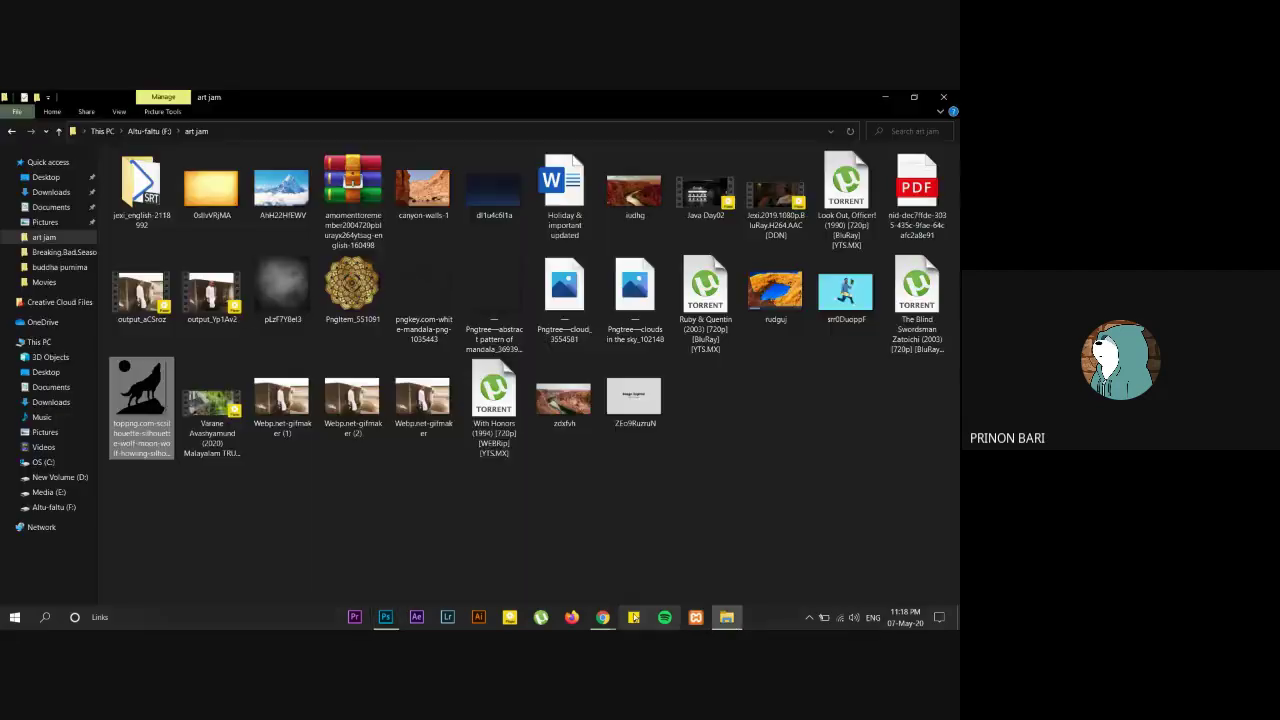
mouse_move(602, 618)
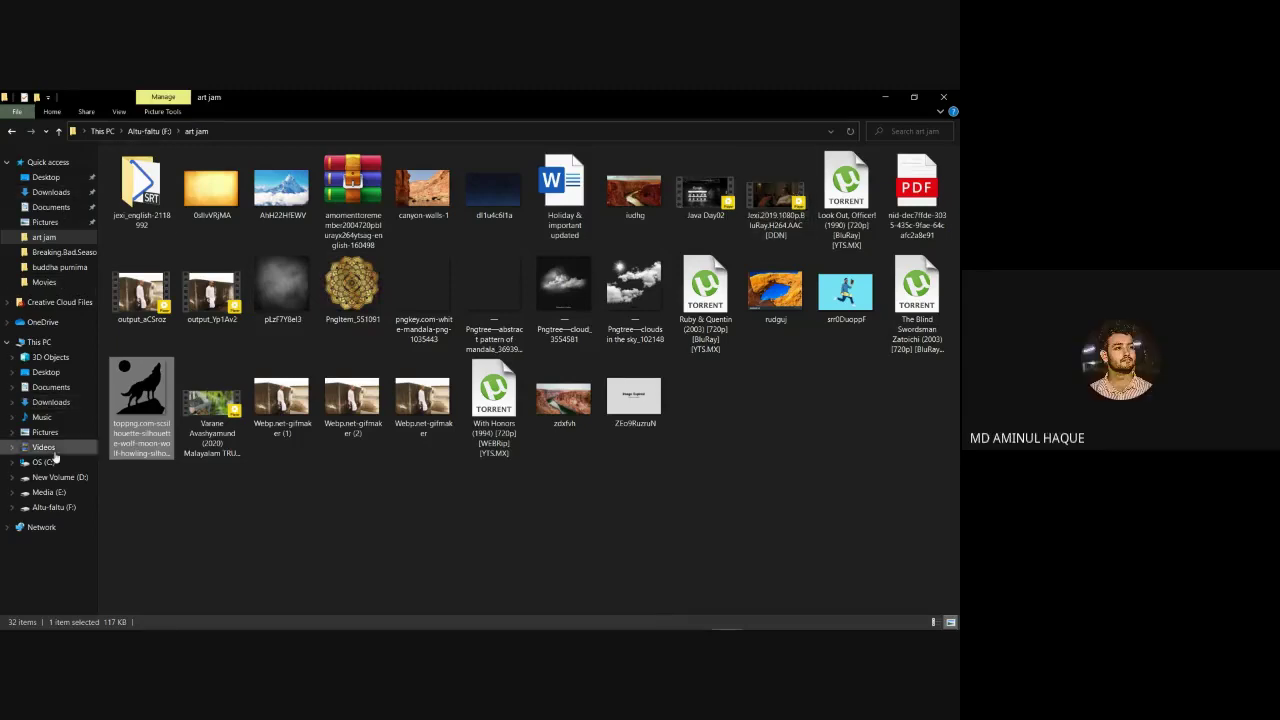
left_click(63, 492)
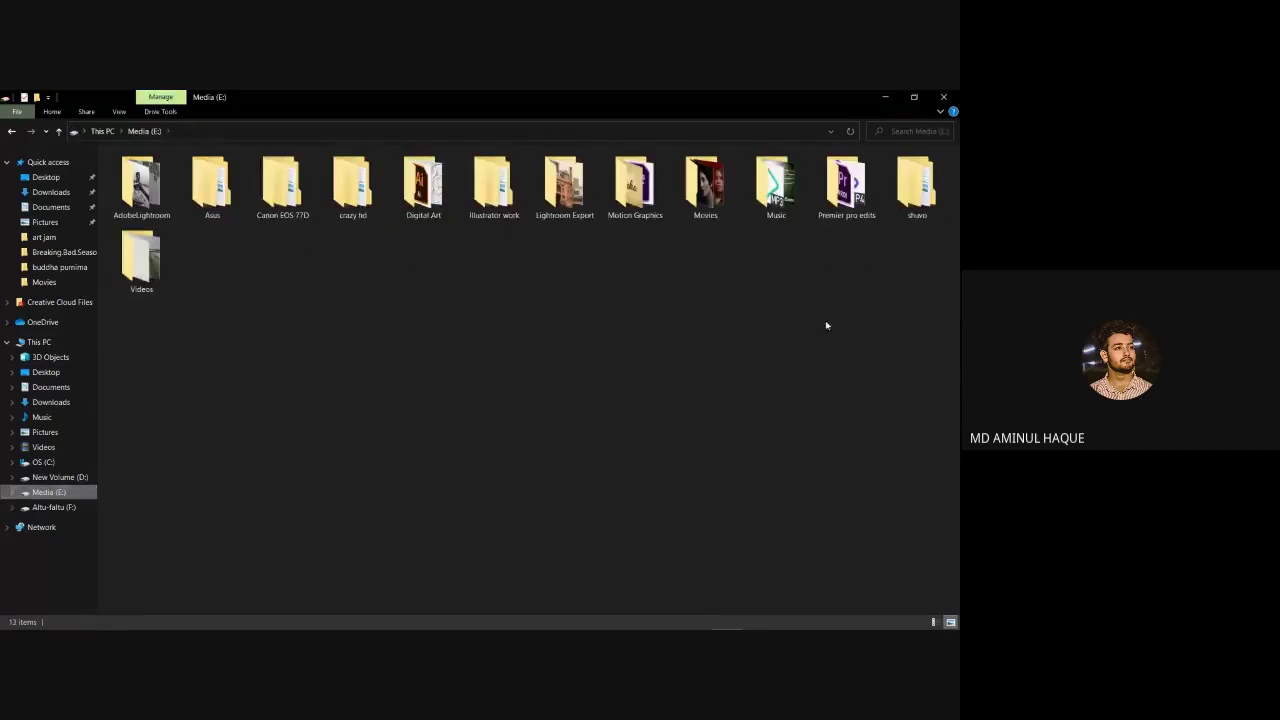
double_click(494, 185)
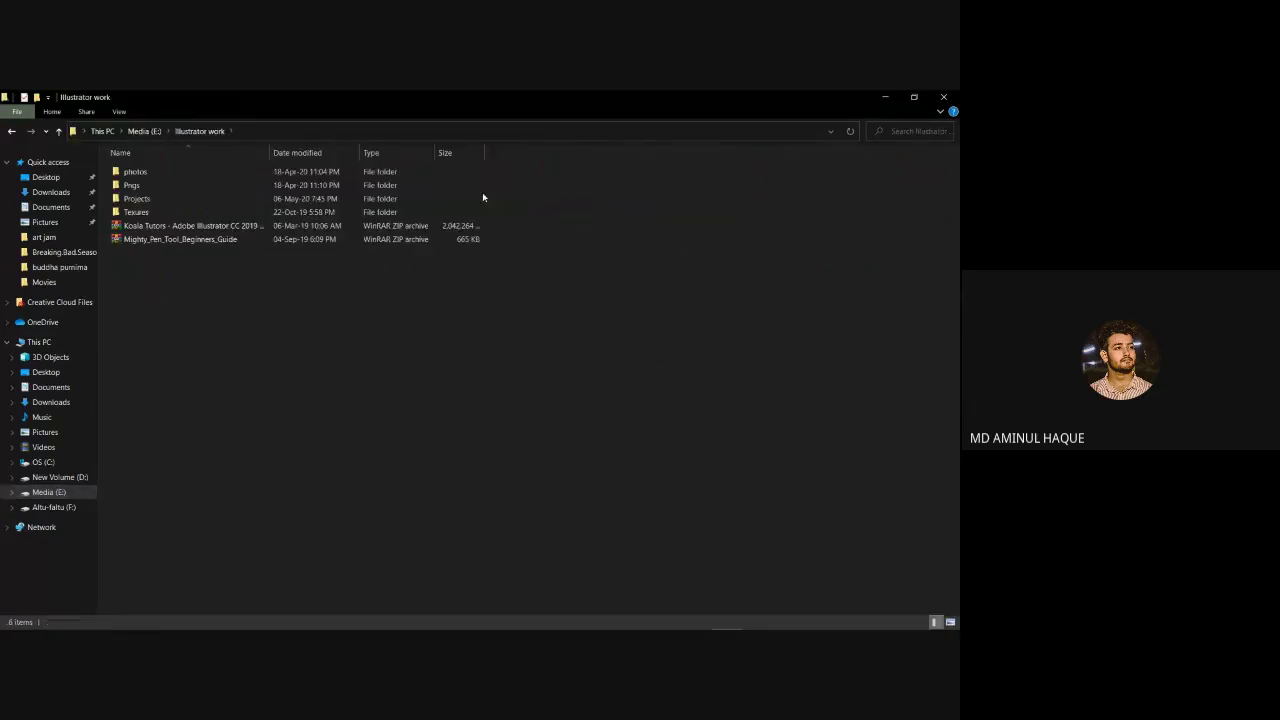
left_click(317, 187)
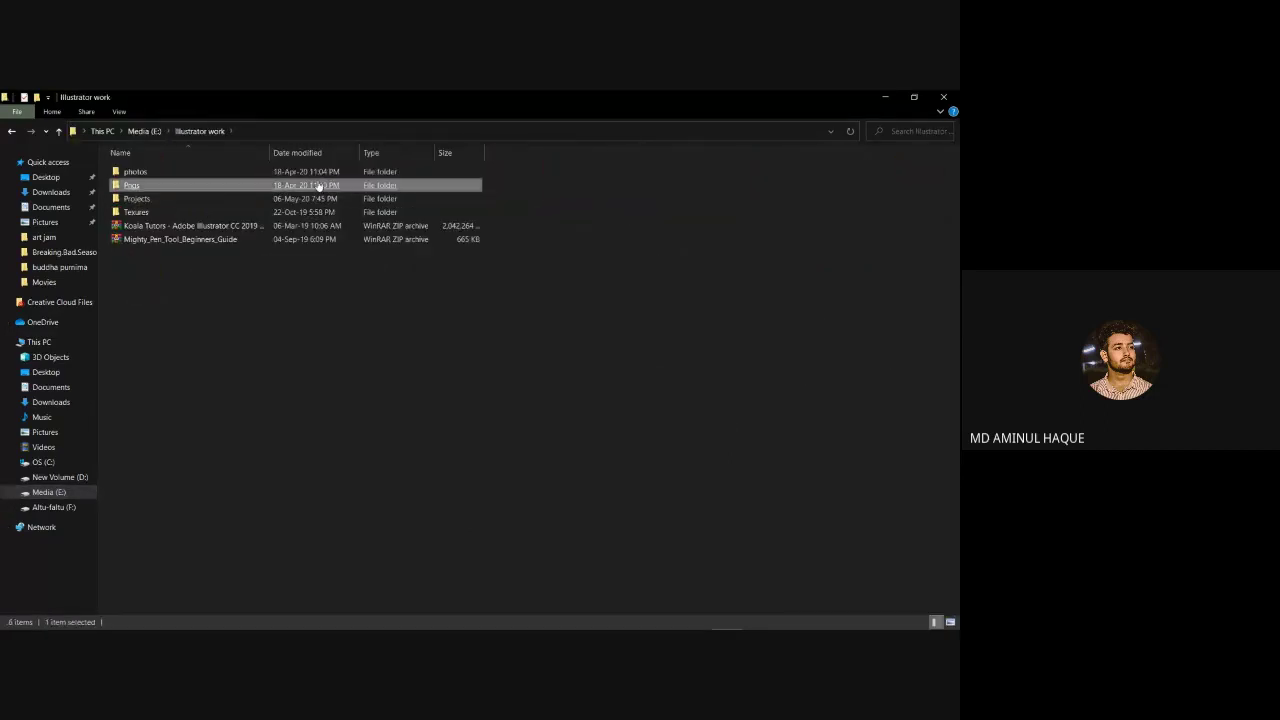
double_click(317, 187)
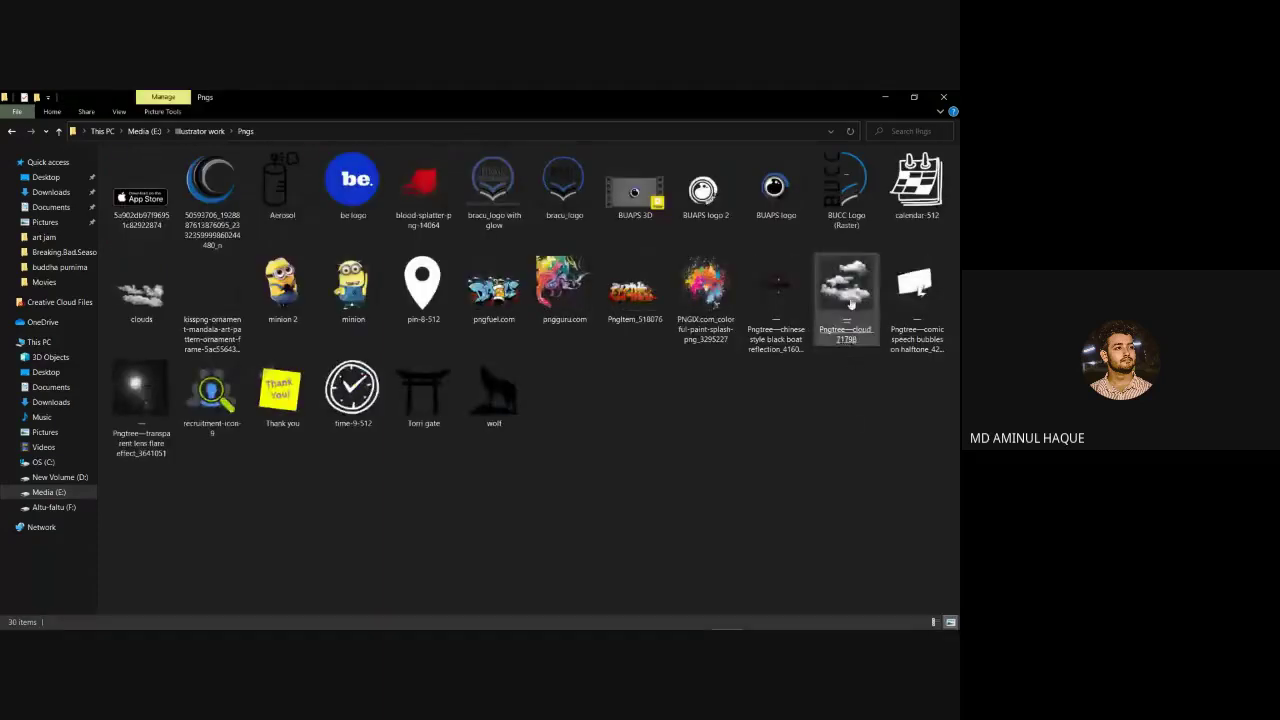
left_click(850, 295)
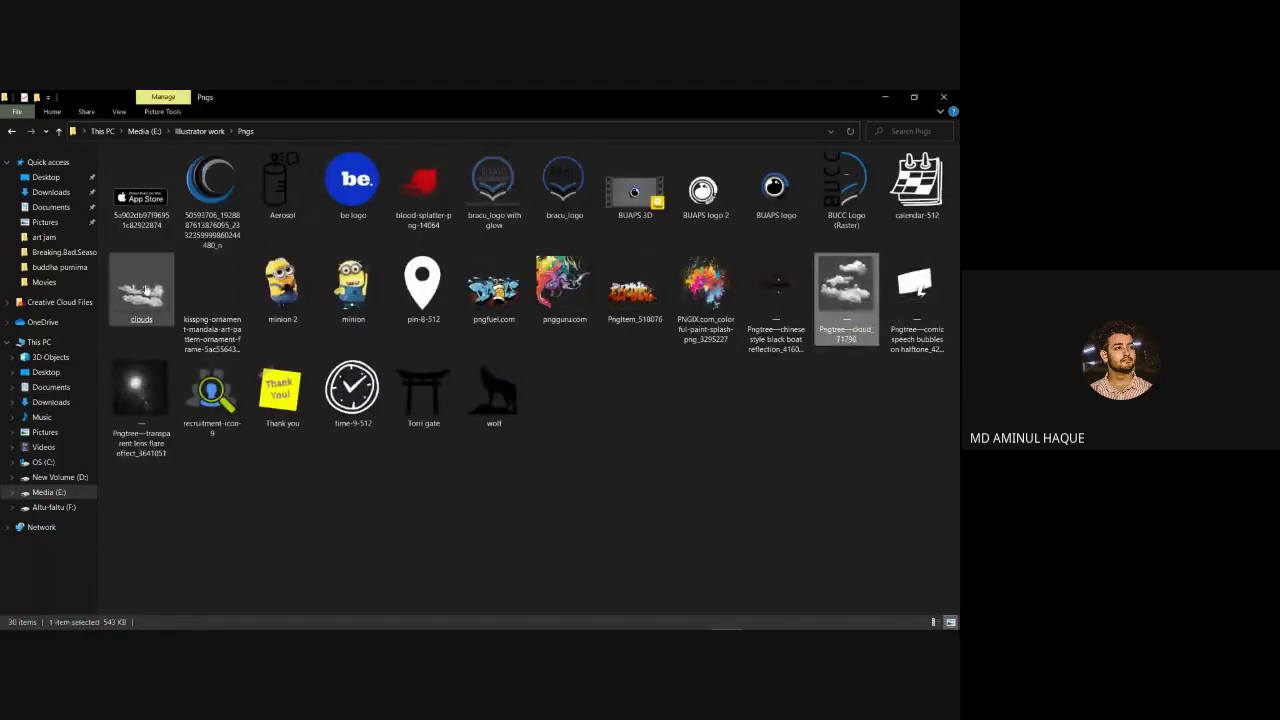
left_click_drag(145, 292, 429, 388)
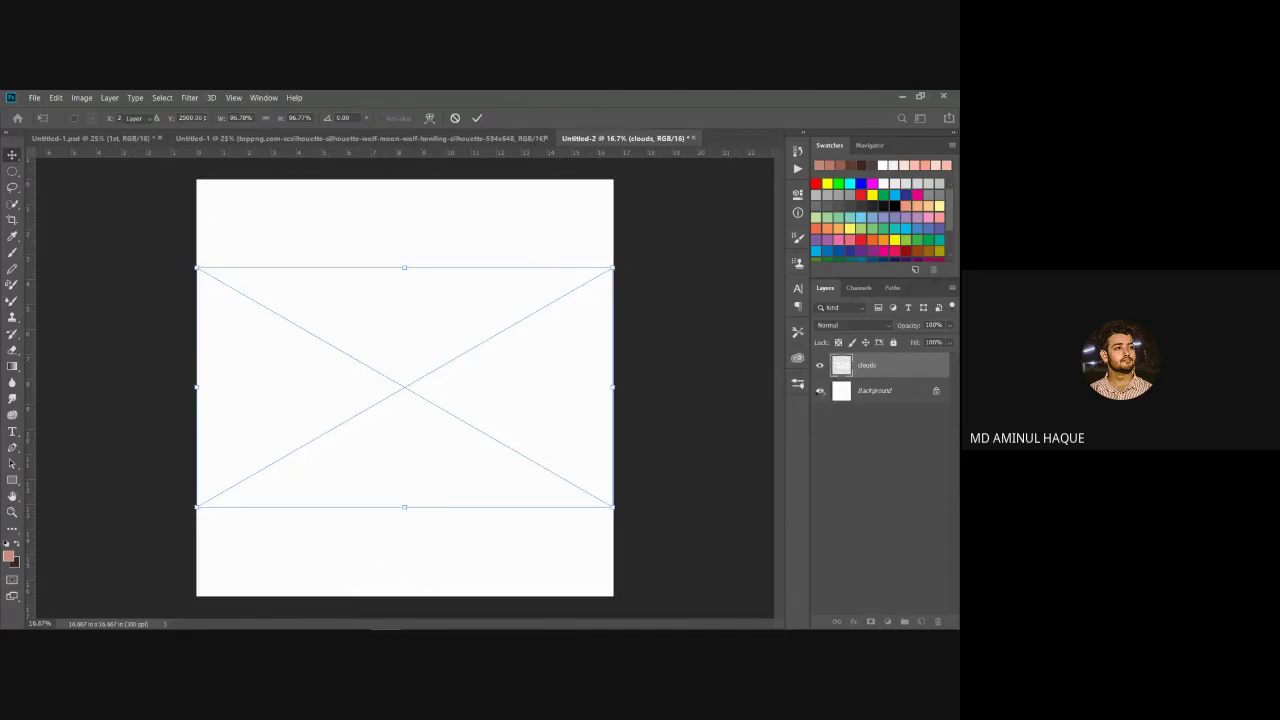
key("Return")
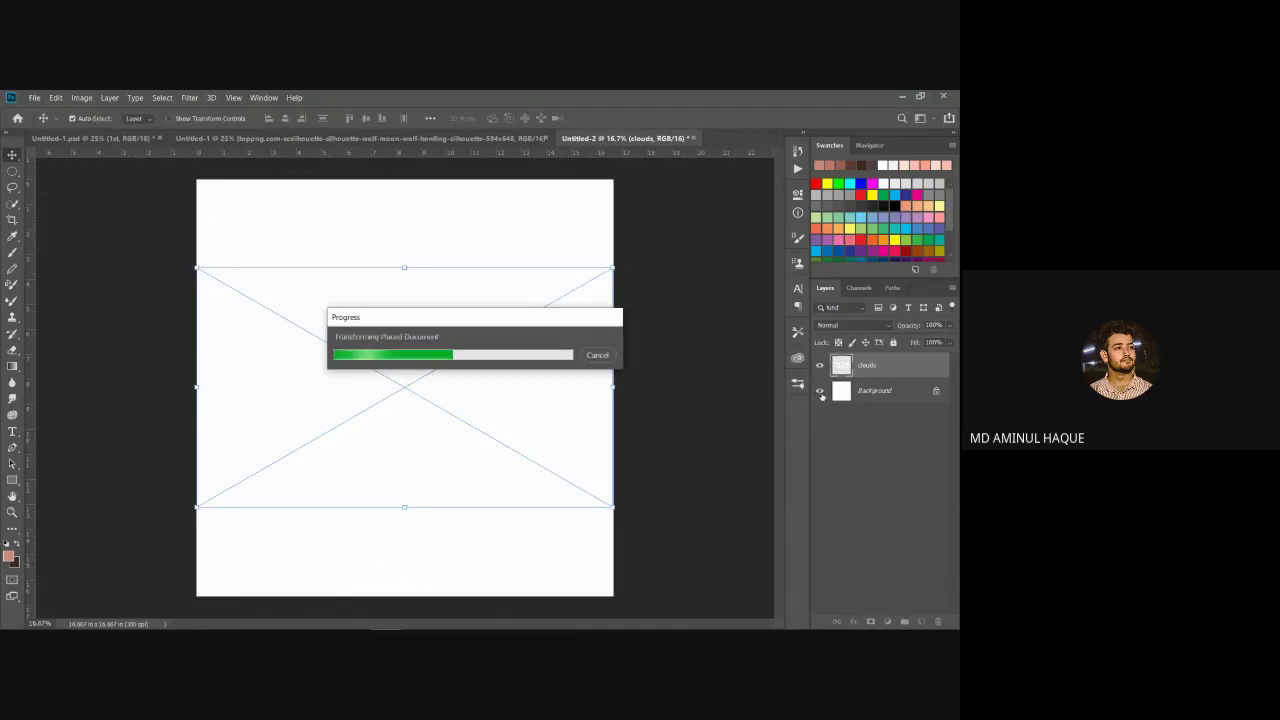
Step: Define a brush preset from the placed clouds layer, accepting the suggested name
left_click(56, 97)
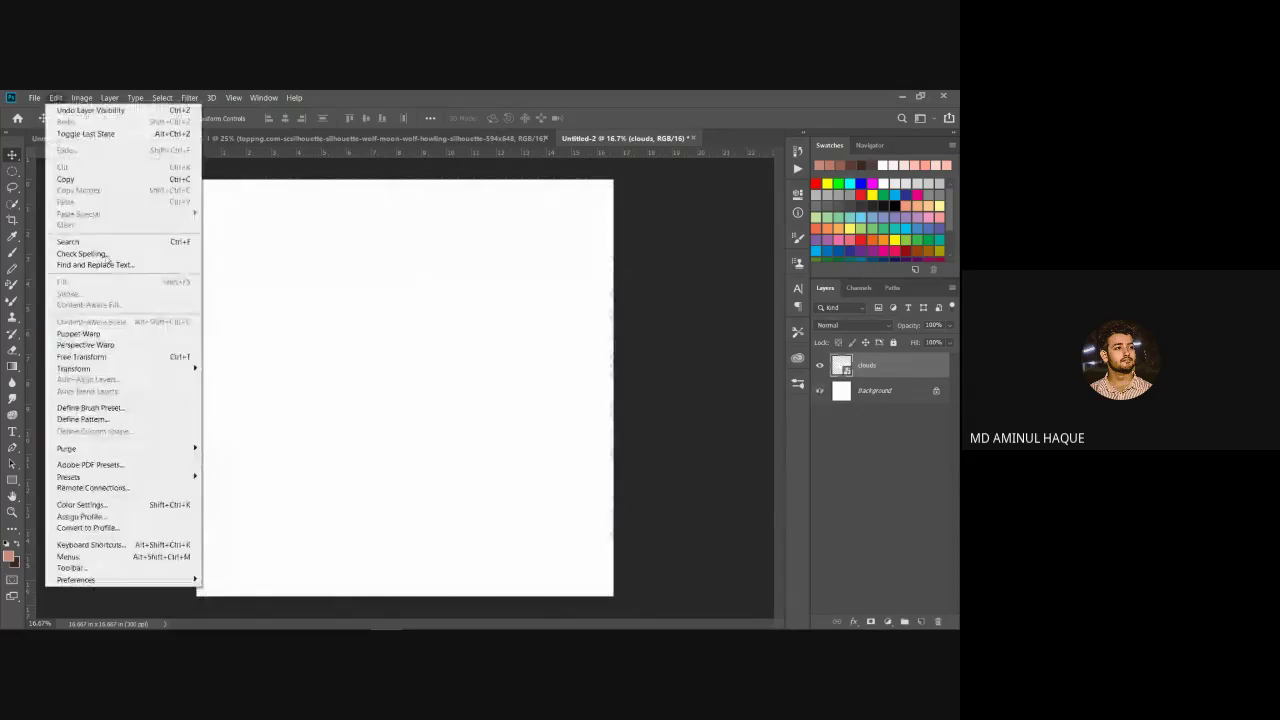
left_click(90, 407)
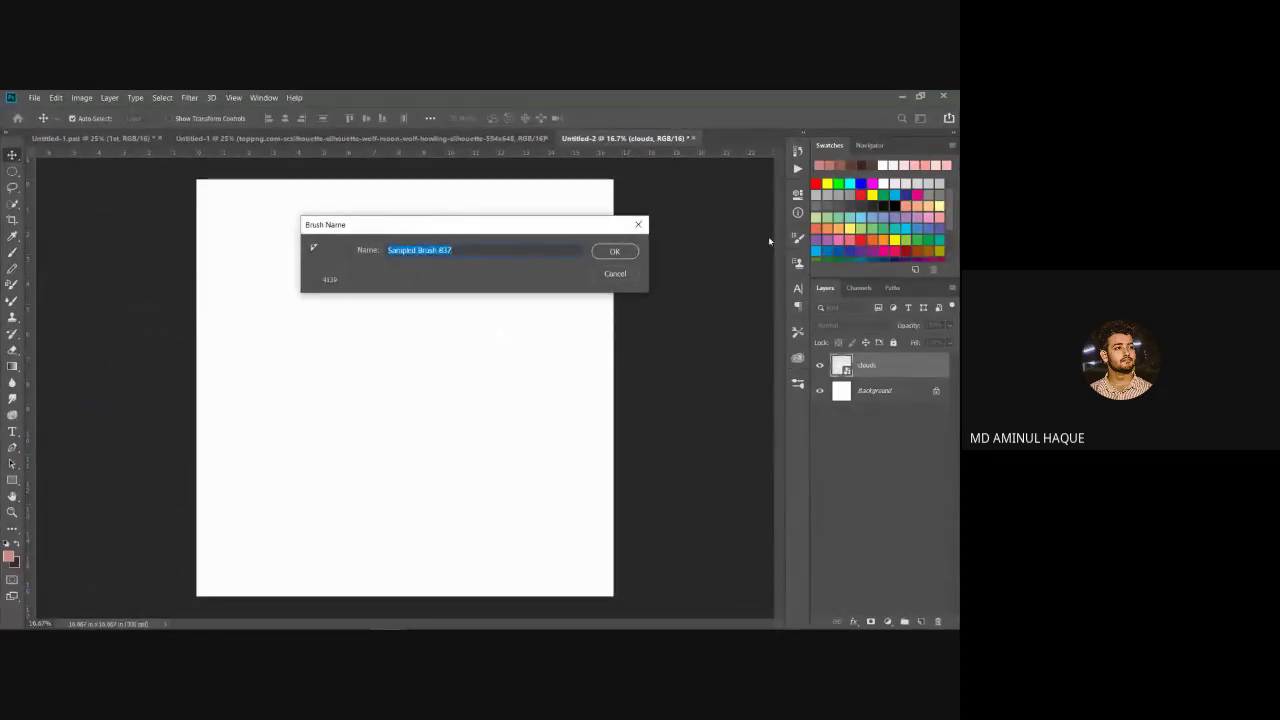
left_click(612, 252)
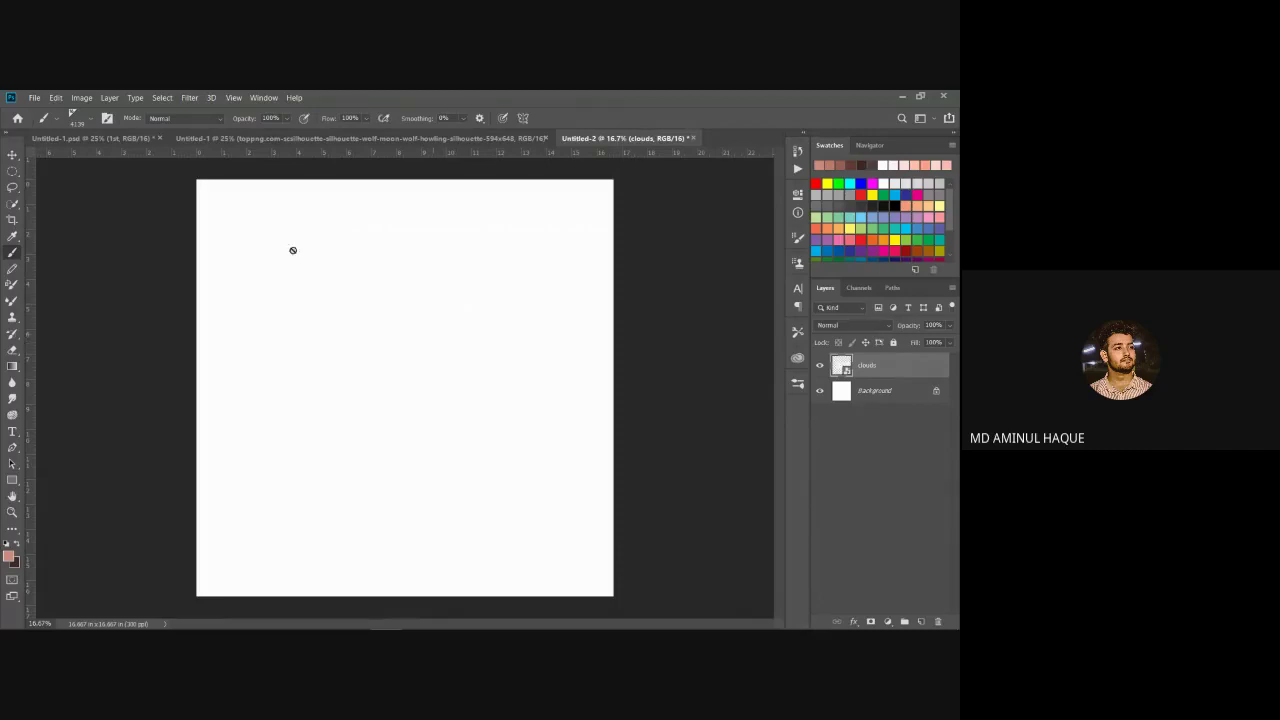
Step: Add a new empty layer in the pink wolf landscape and place it between Layer 6 and Layer 7, behind the mountain
left_click(228, 139)
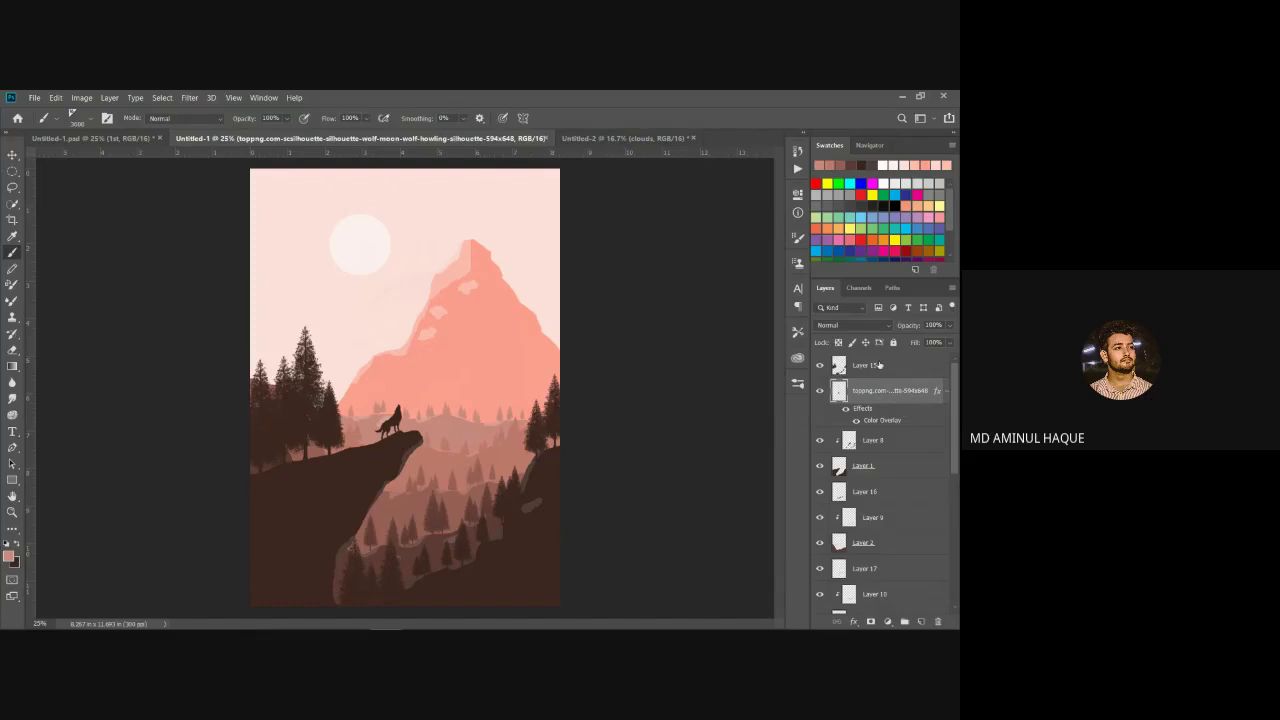
left_click(878, 365)
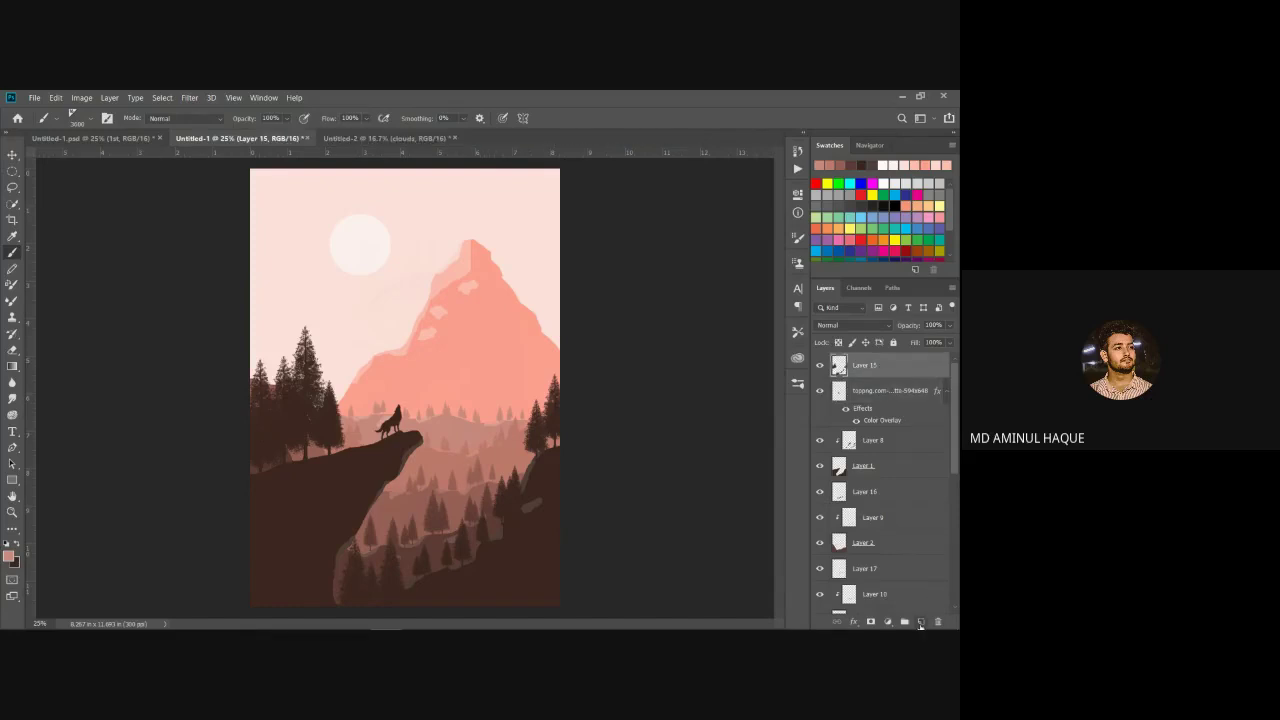
left_click(920, 622)
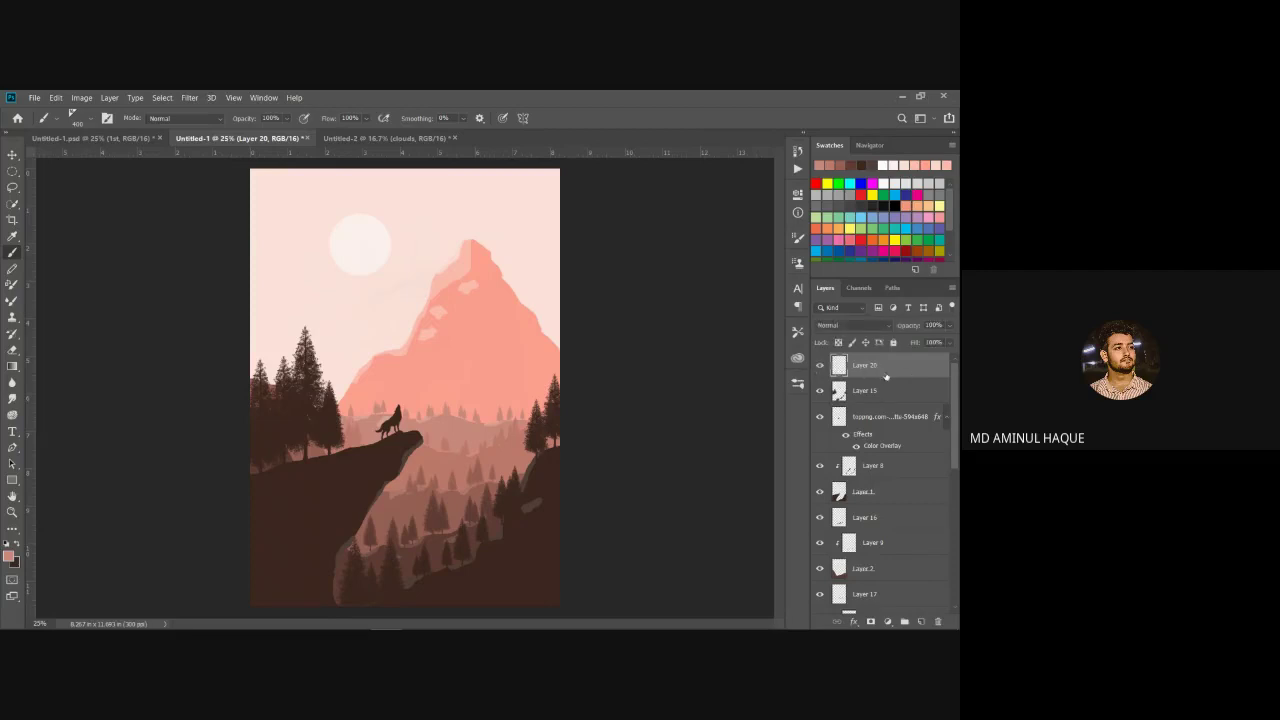
left_click_drag(908, 367, 895, 540)
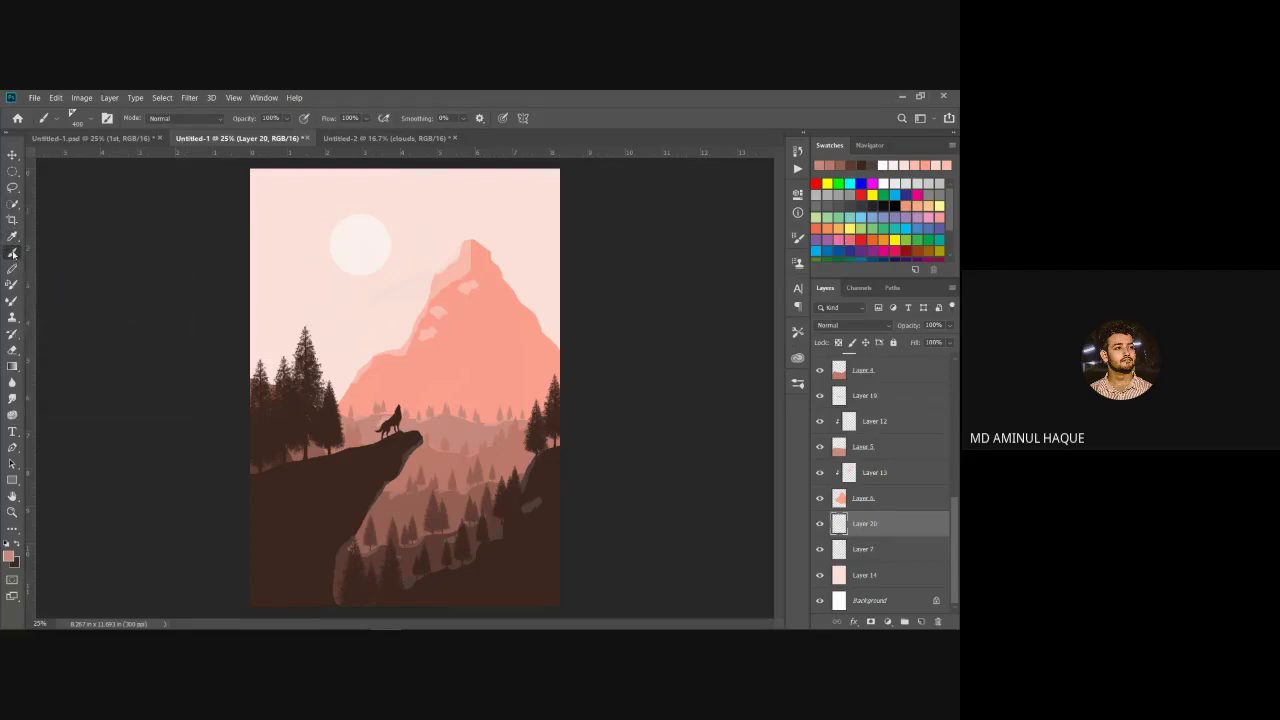
left_click(107, 118)
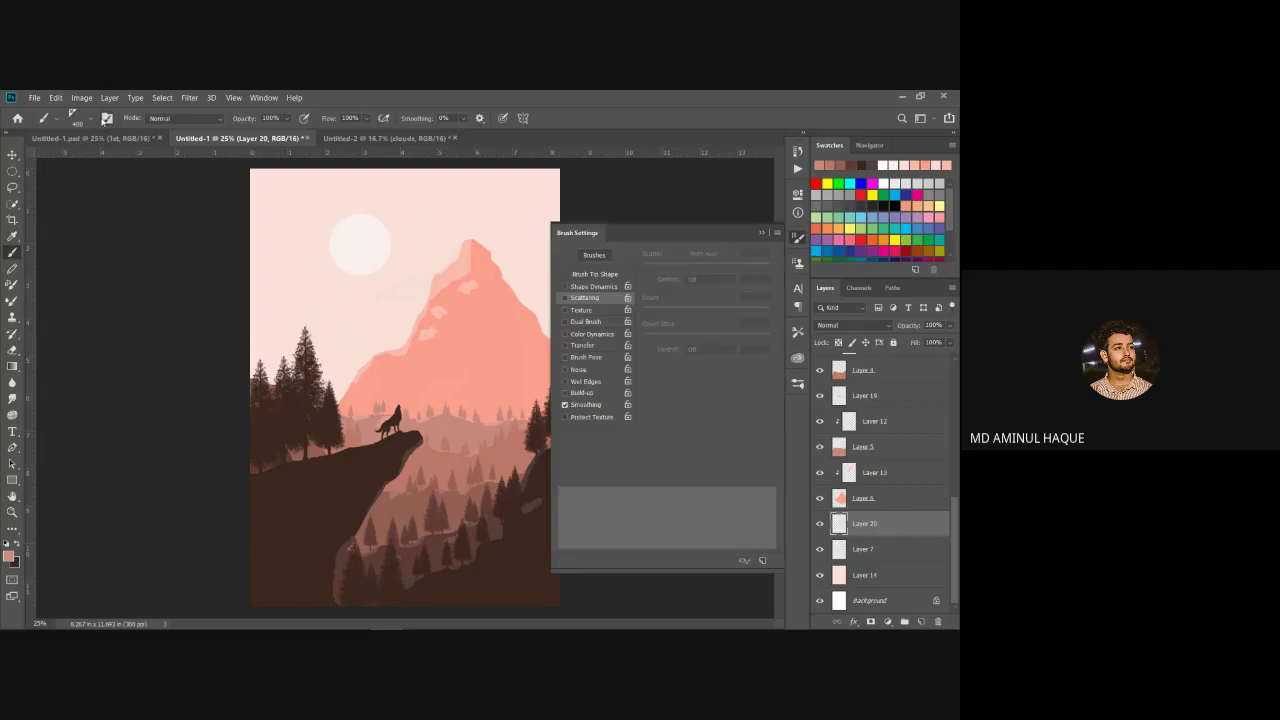
left_click(606, 256)
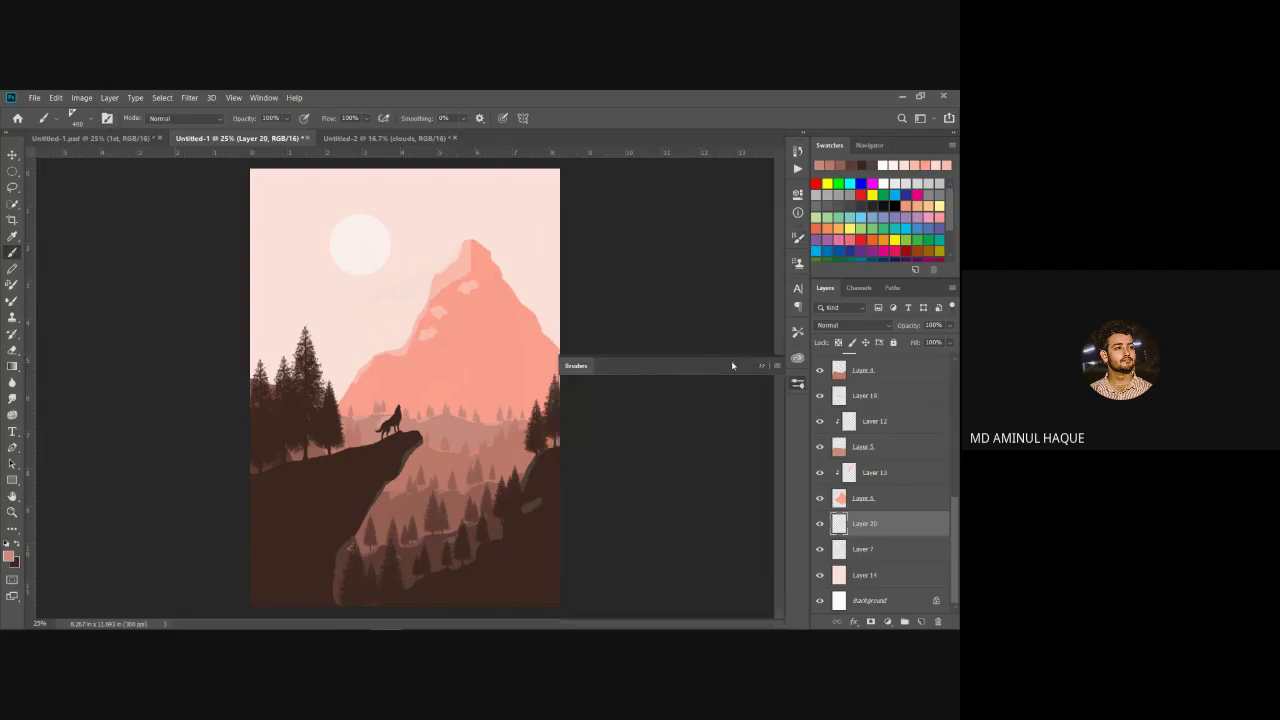
left_click(760, 366)
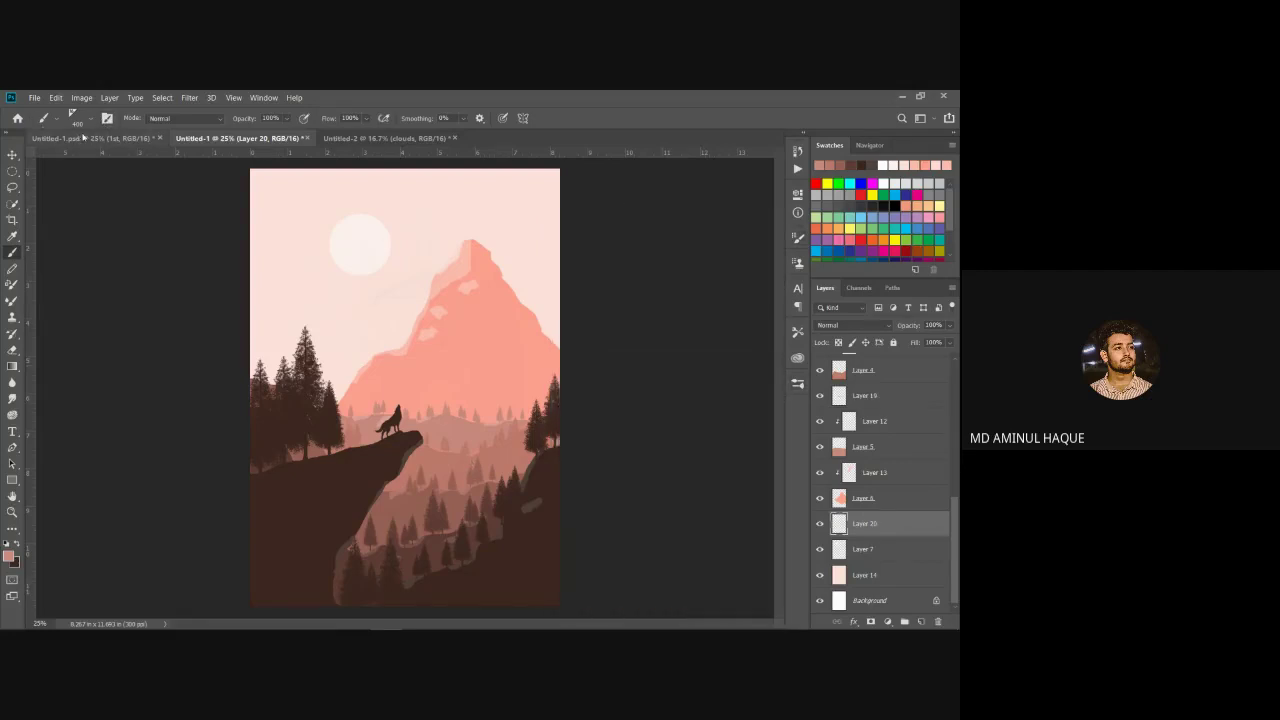
Step: Switch to the Untitled-1.psd landscape, find the Cloud Sample group among the brush presets and select Cloud Sample 08
left_click(92, 139)
left_click(86, 119)
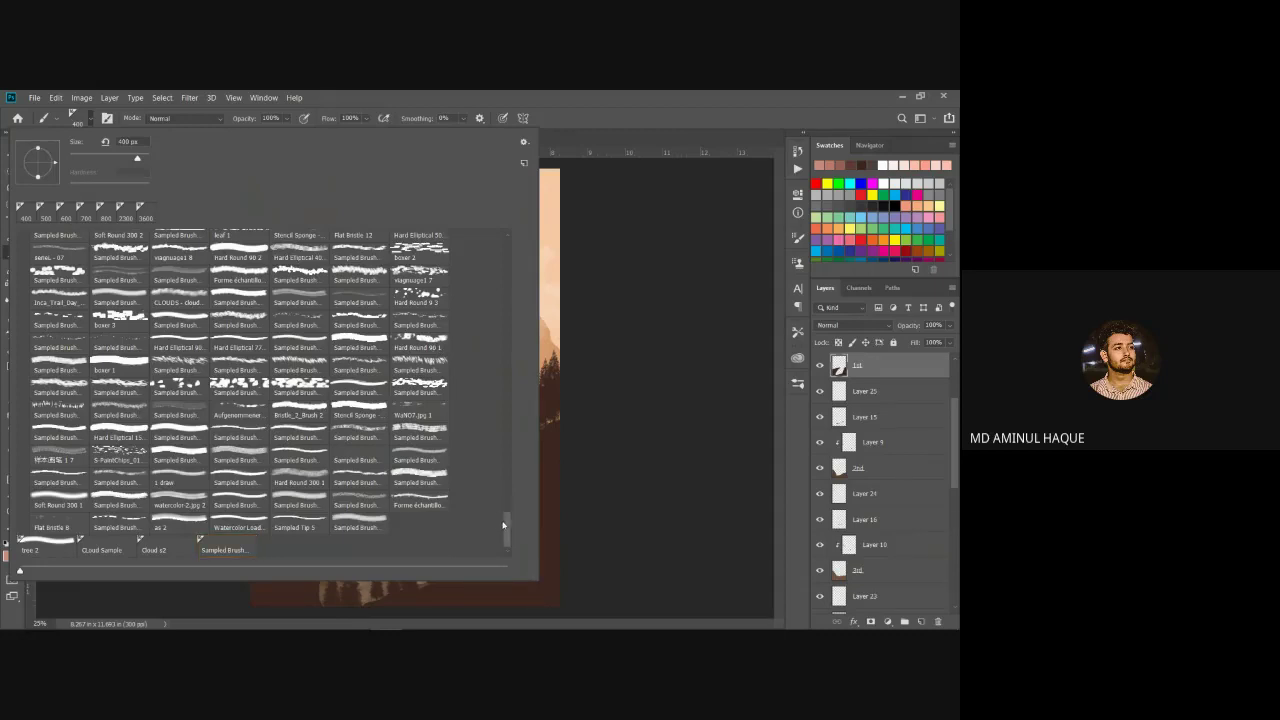
left_click_drag(505, 503, 519, 446)
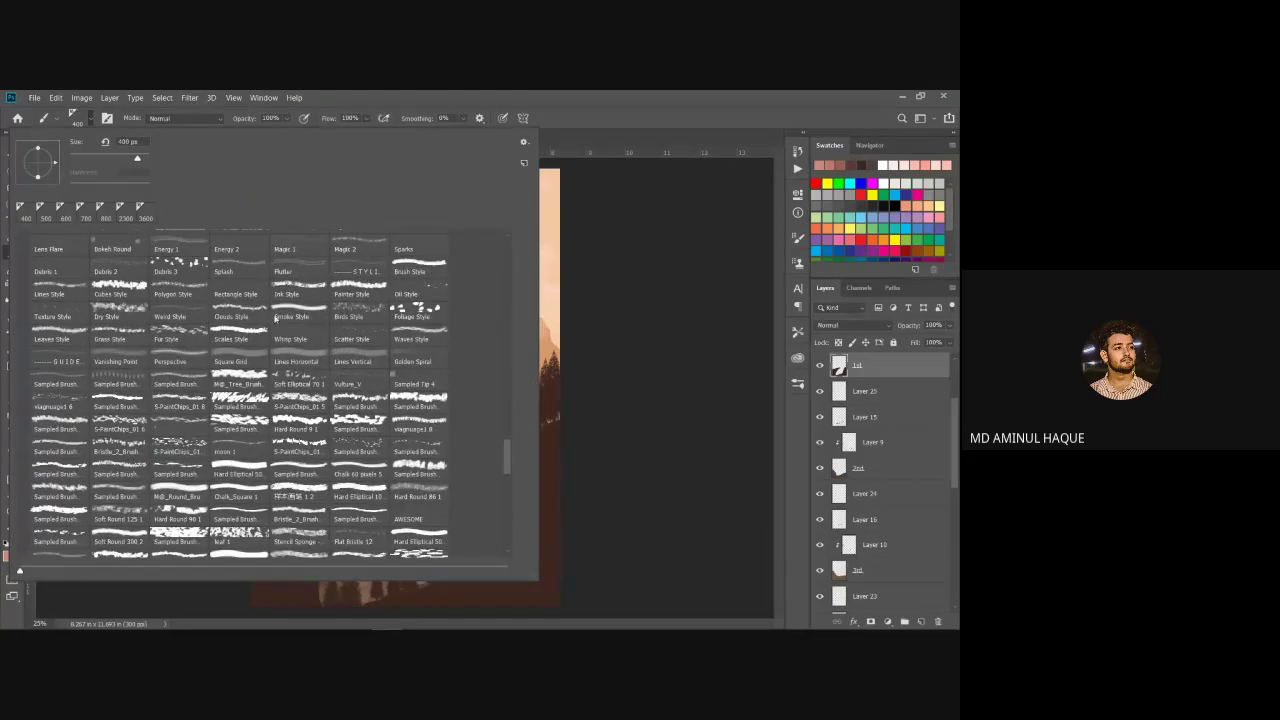
left_click_drag(507, 458, 509, 400)
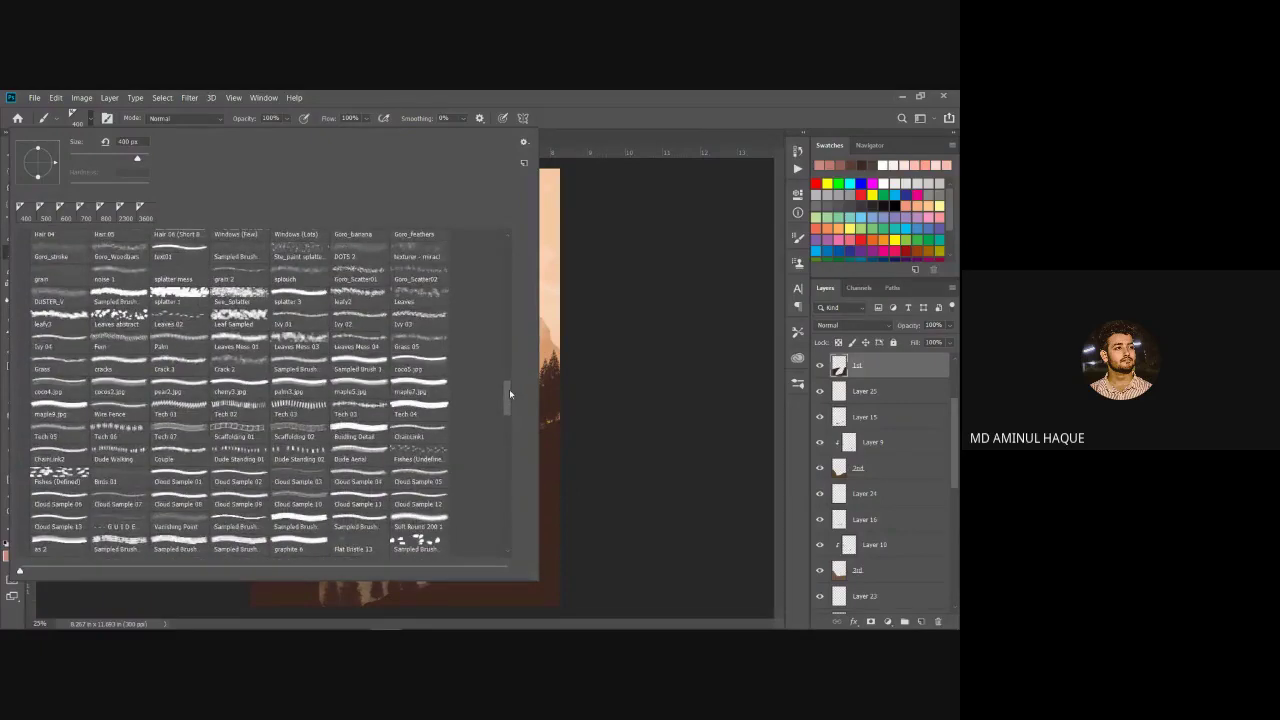
scroll(507, 399, "up", 3)
left_click_drag(505, 398, 505, 423)
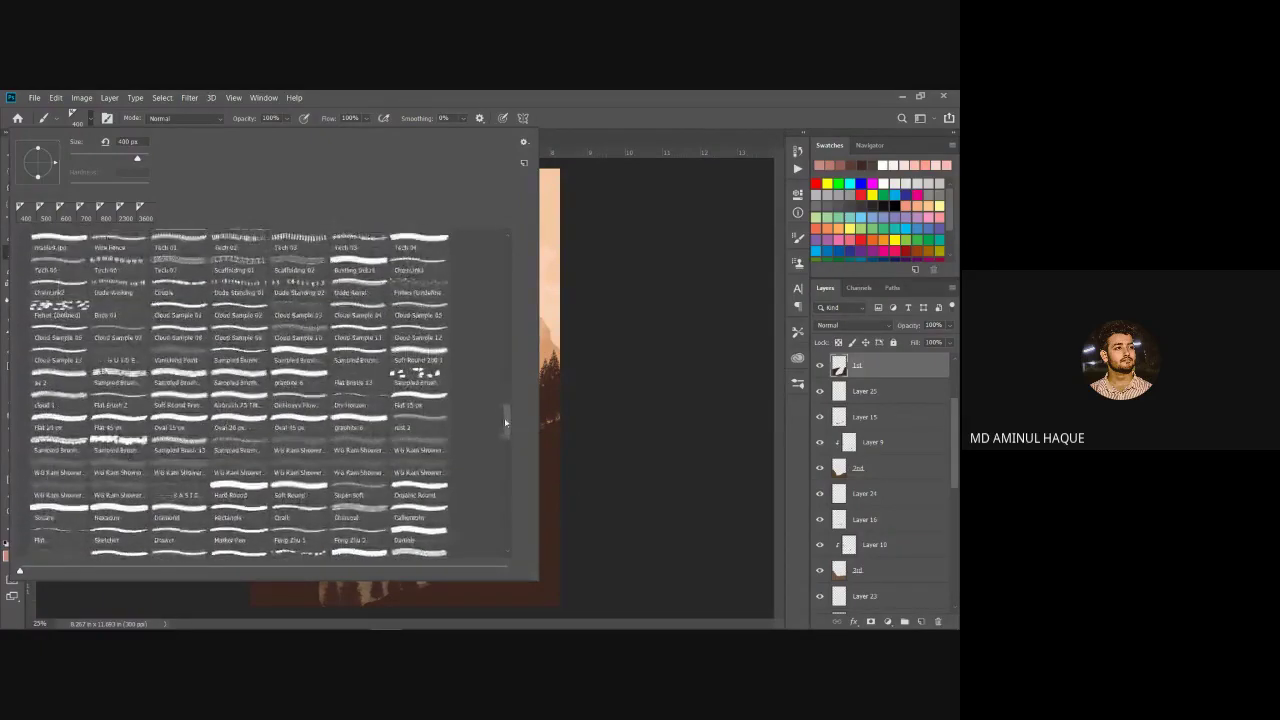
left_click(178, 328)
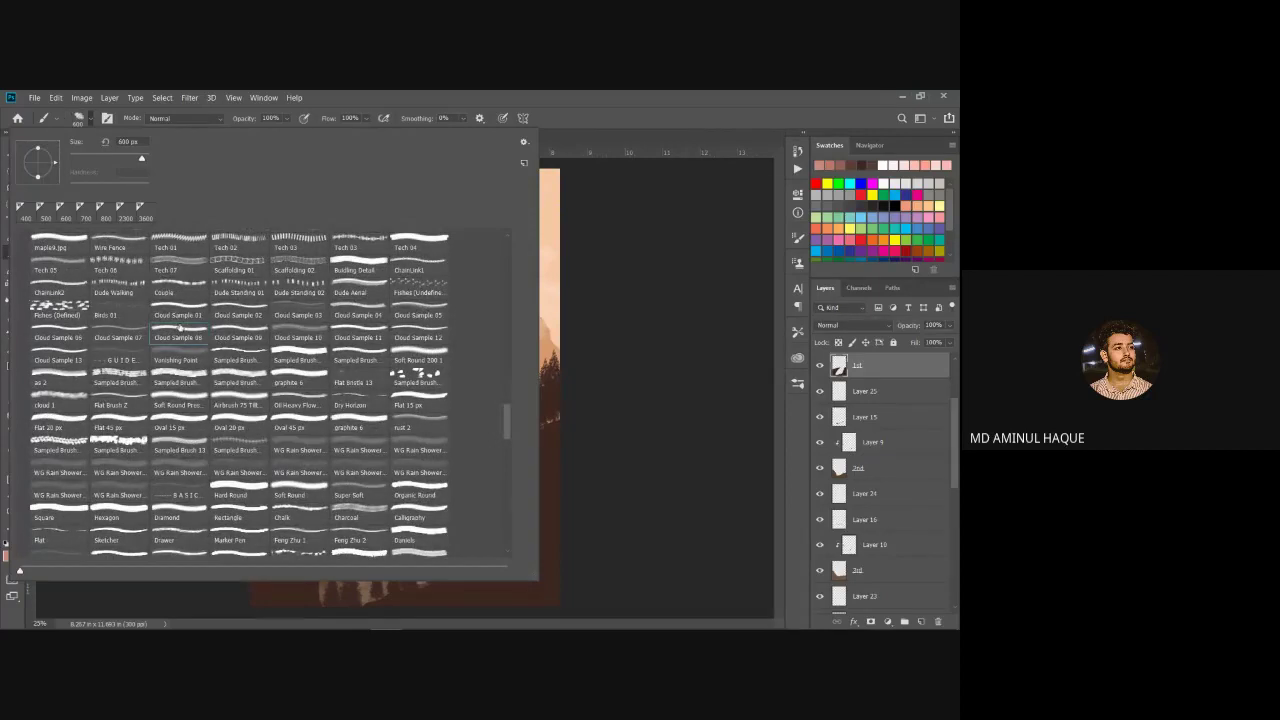
Step: Try the other Cloud Sample presets one after another and choose Cloud Sample 11 as the brush
left_click(122, 330)
left_click(194, 316)
left_click(228, 313)
left_click(60, 330)
left_click(242, 332)
left_click(380, 332)
key("period")
left_click(368, 340)
left_click(628, 300)
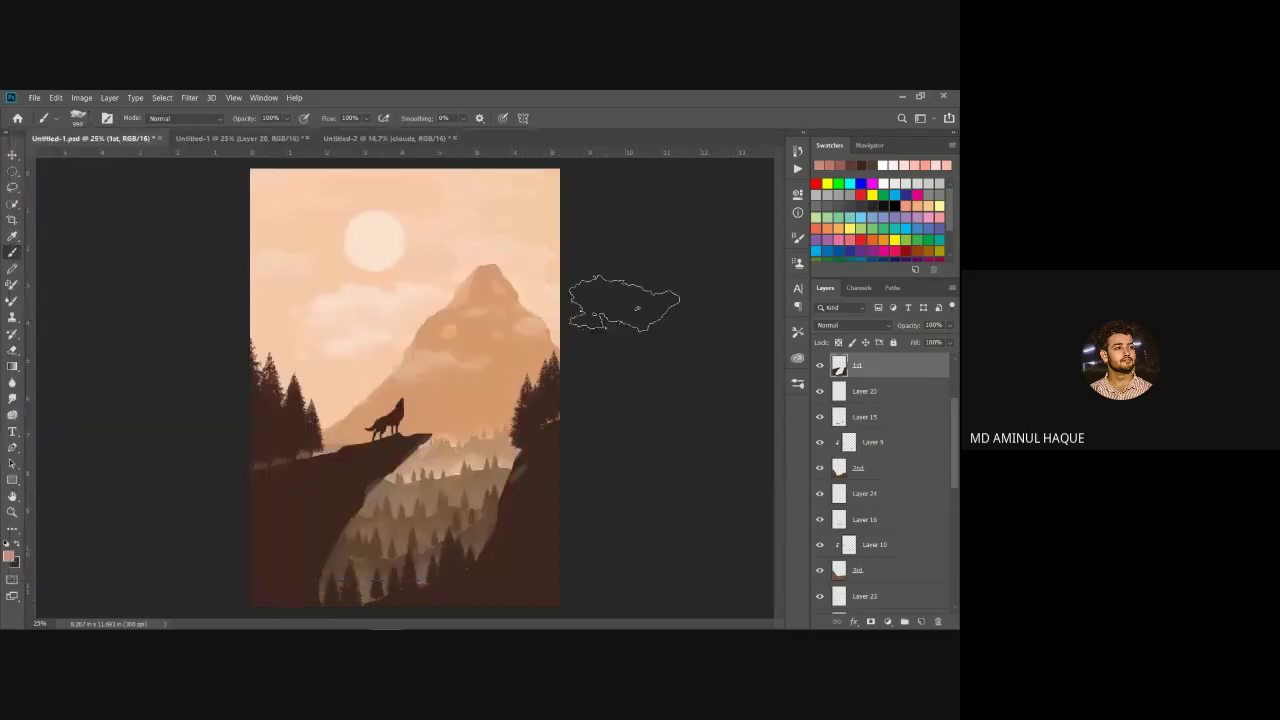
Step: Switch to the pink Untitled-1 landscape and set the foreground colour to pure white
left_click(240, 138)
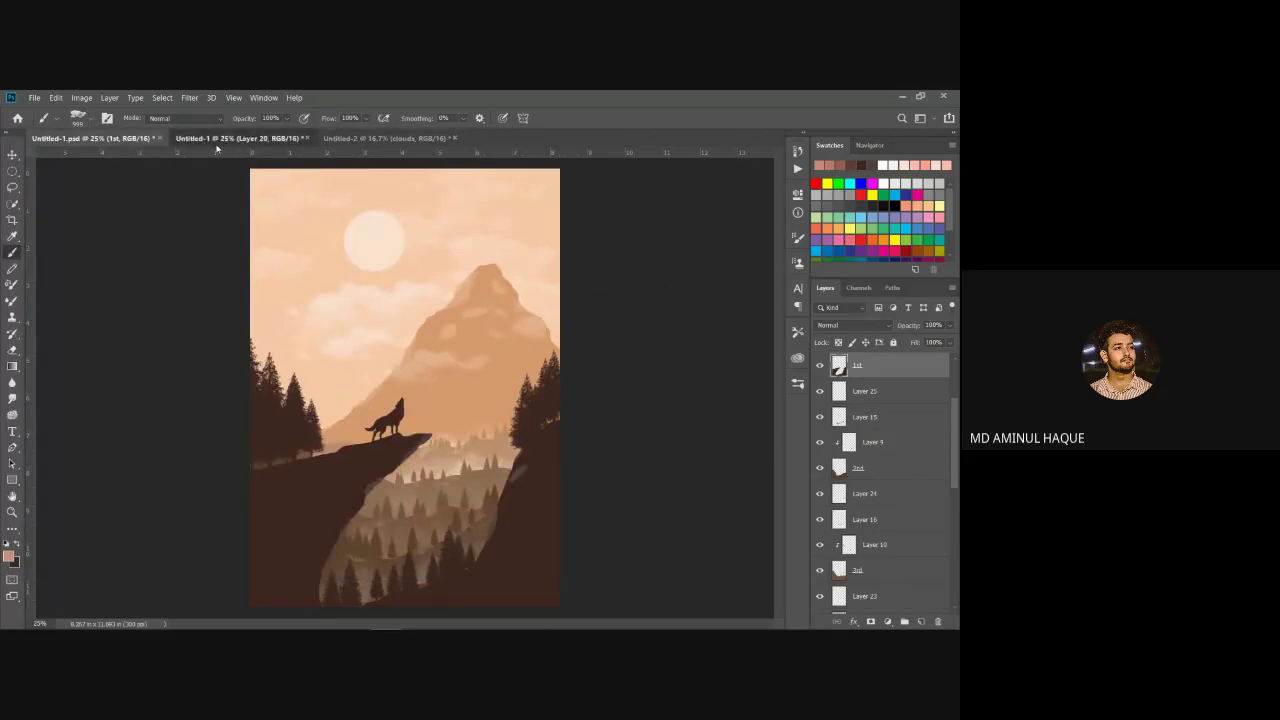
left_click(9, 555)
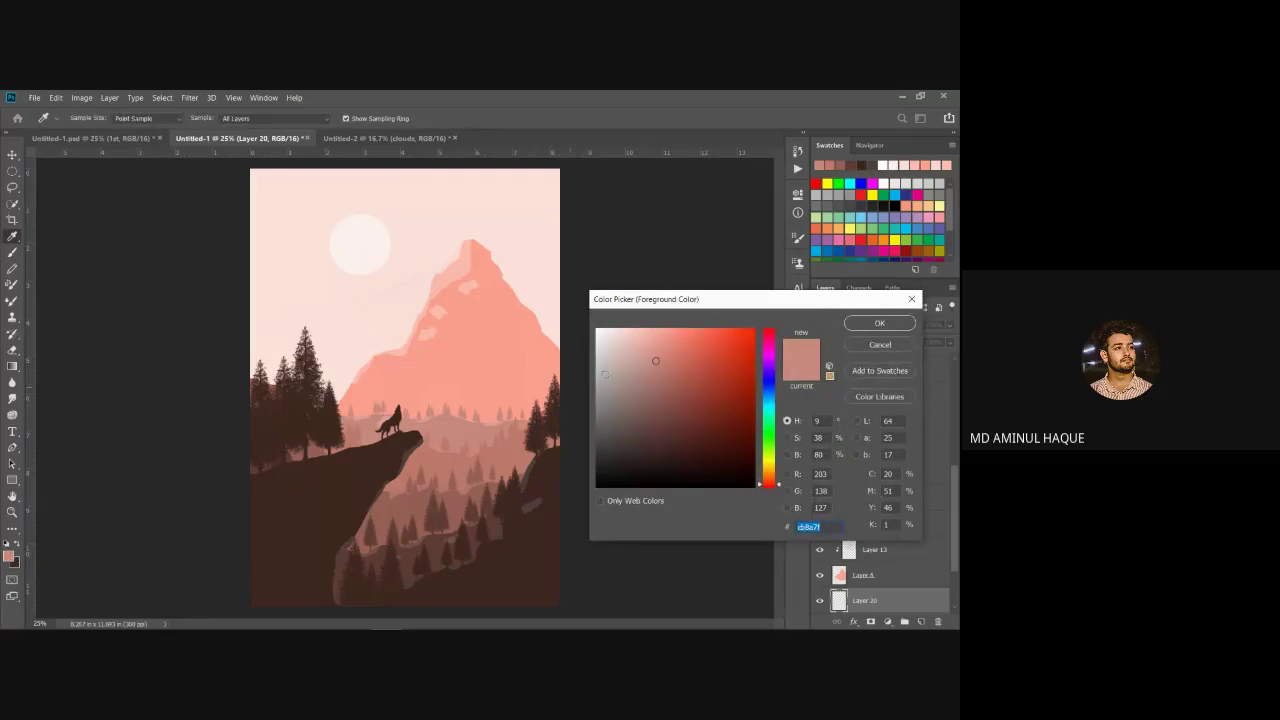
left_click_drag(604, 374, 572, 274)
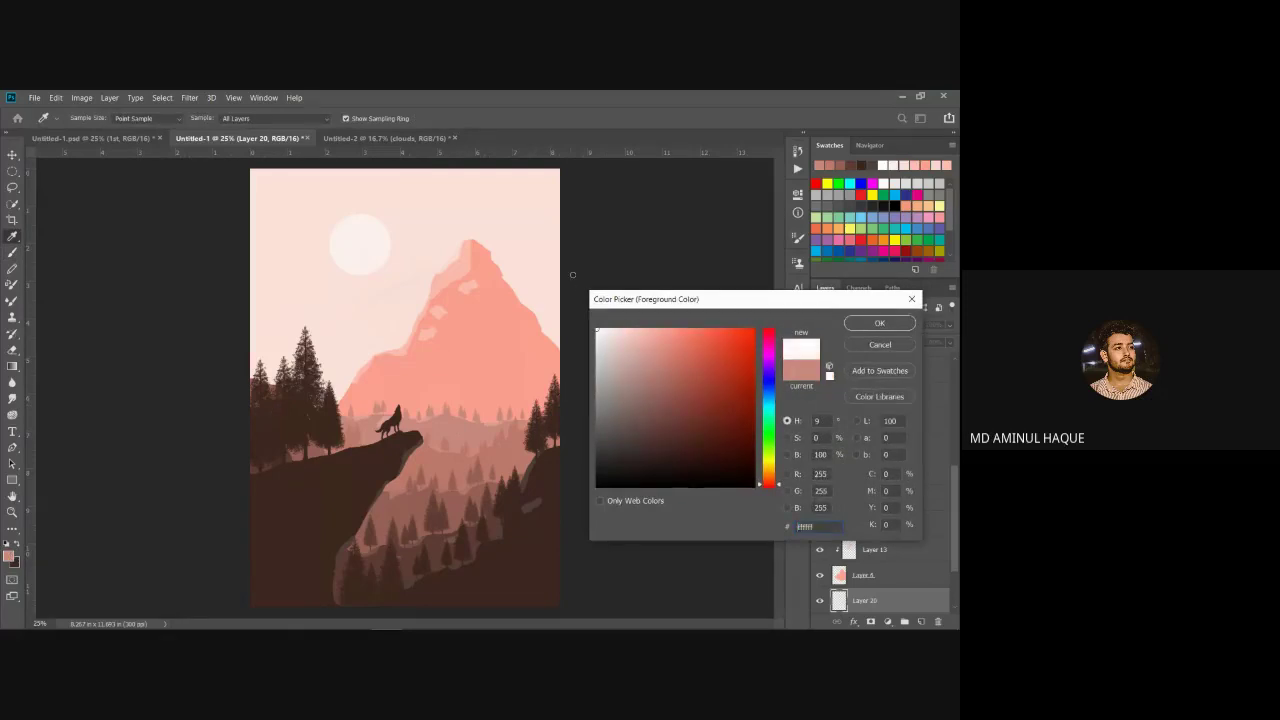
left_click(879, 323)
Step: Paint white clouds with the cloud brush on Layer 20, one on each side of the mountain
key("b")
left_click(395, 310)
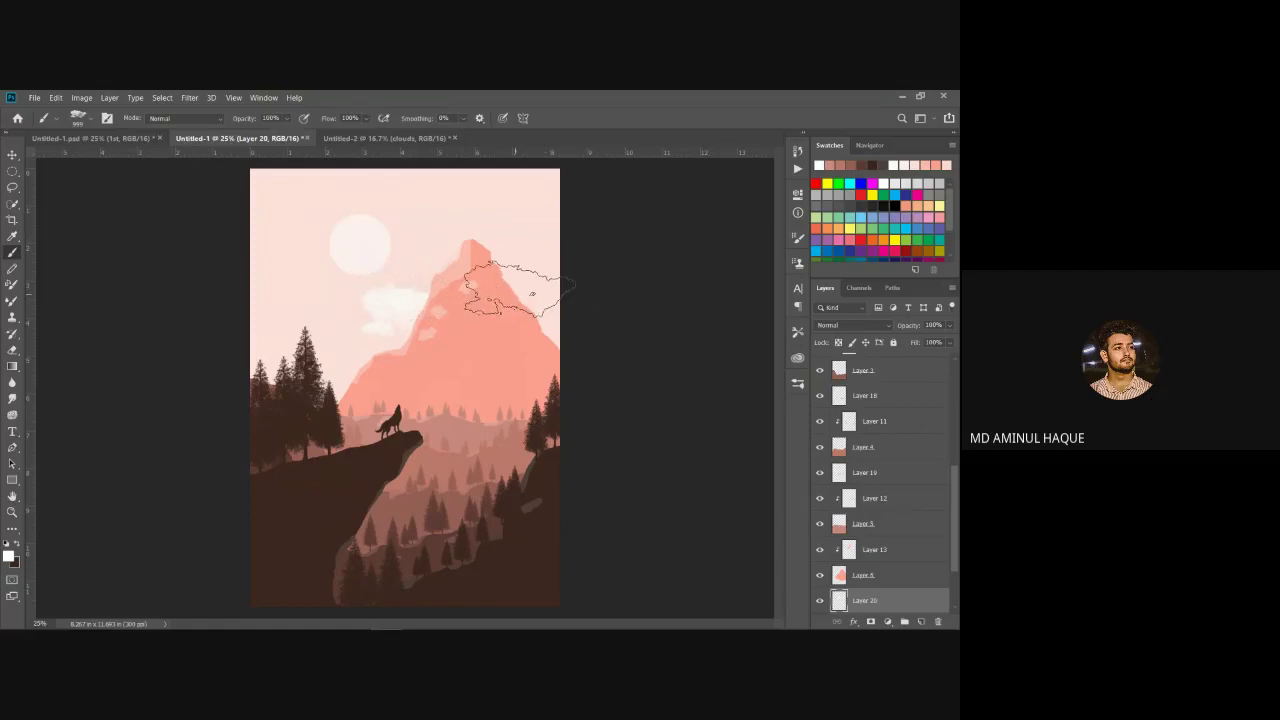
left_click(528, 288)
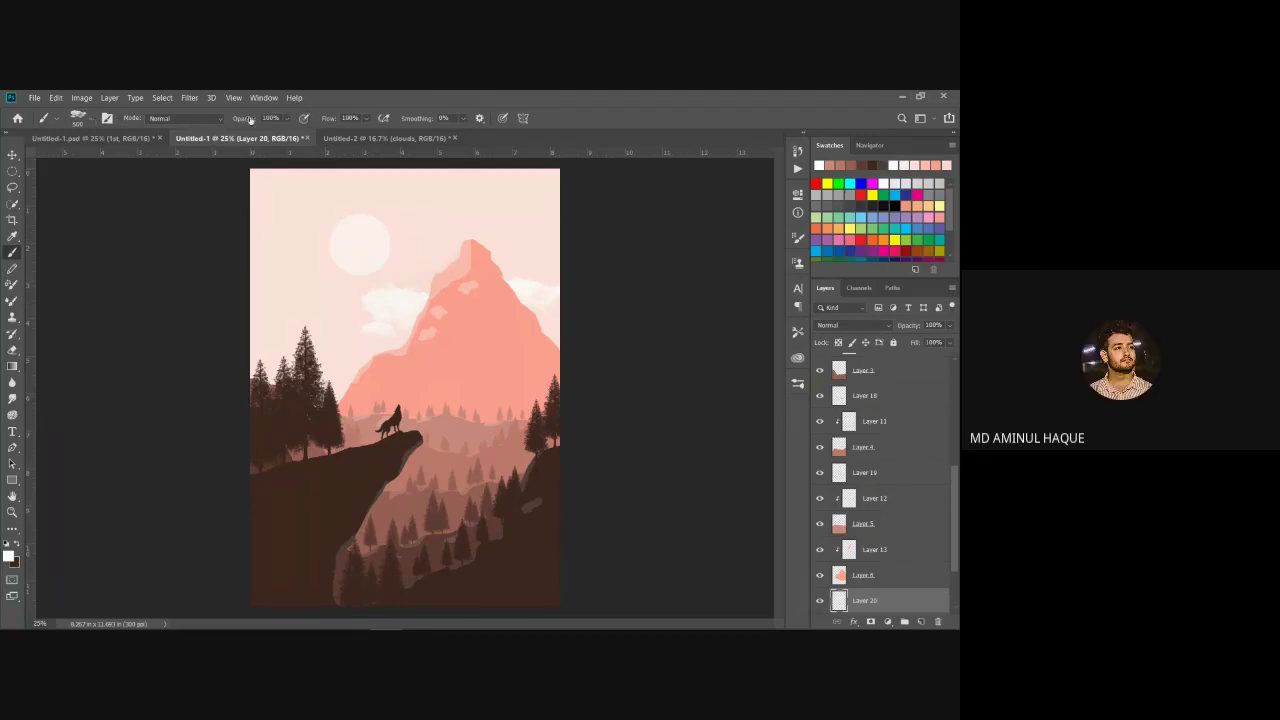
Step: Lower the brush opacity to 77% and paint more clouds of varying size around the sun and across the sky
left_click_drag(248, 120, 225, 120)
left_click(426, 241)
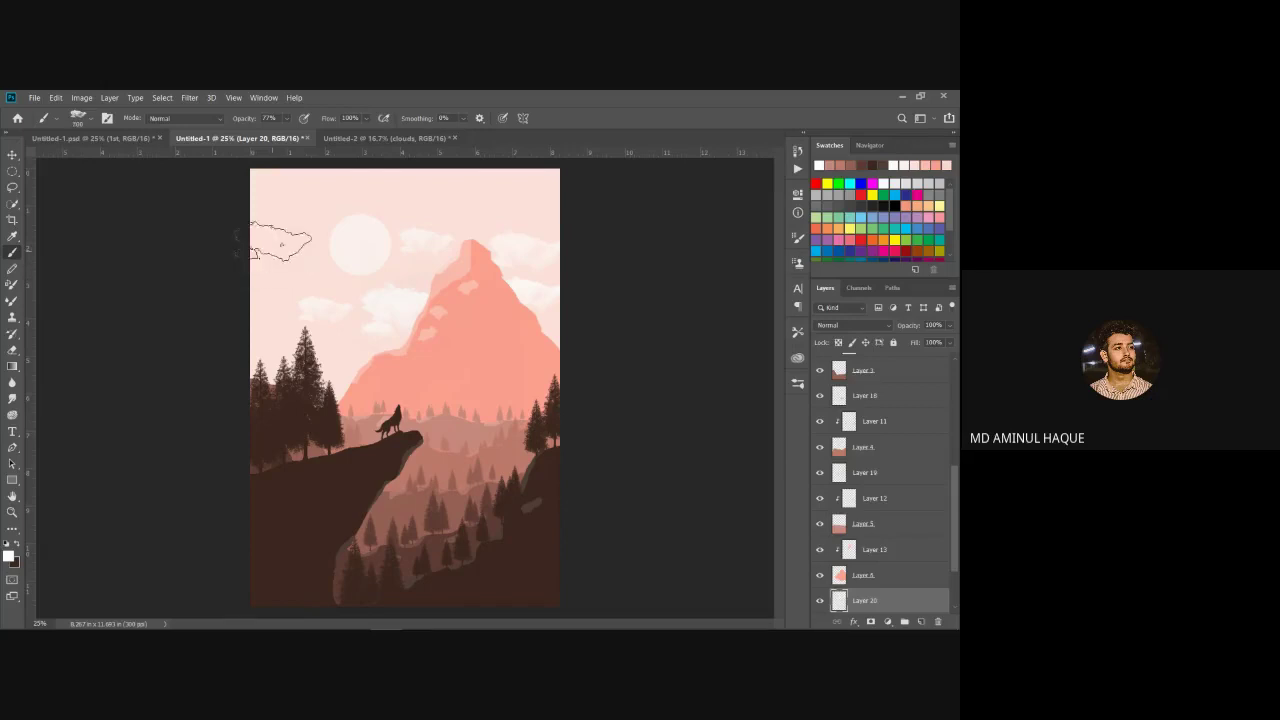
left_click(280, 222)
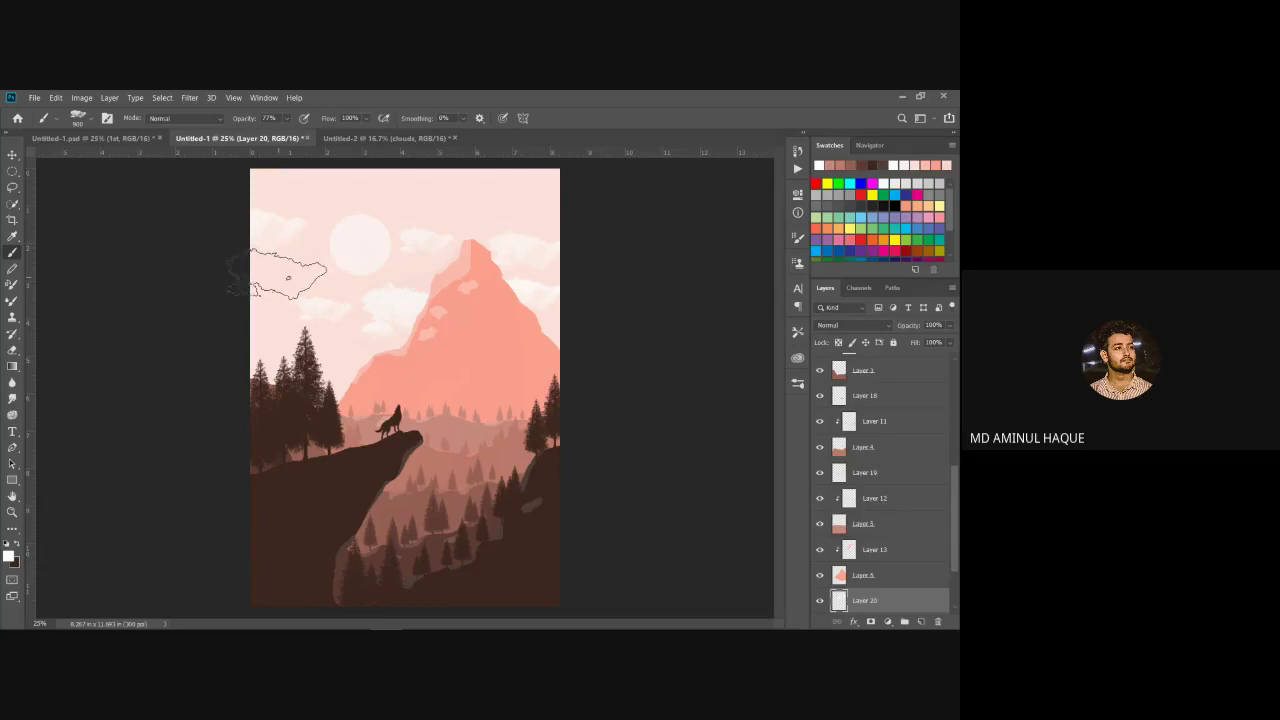
key("bracketleft")
key("bracketleft")
key("bracketleft")
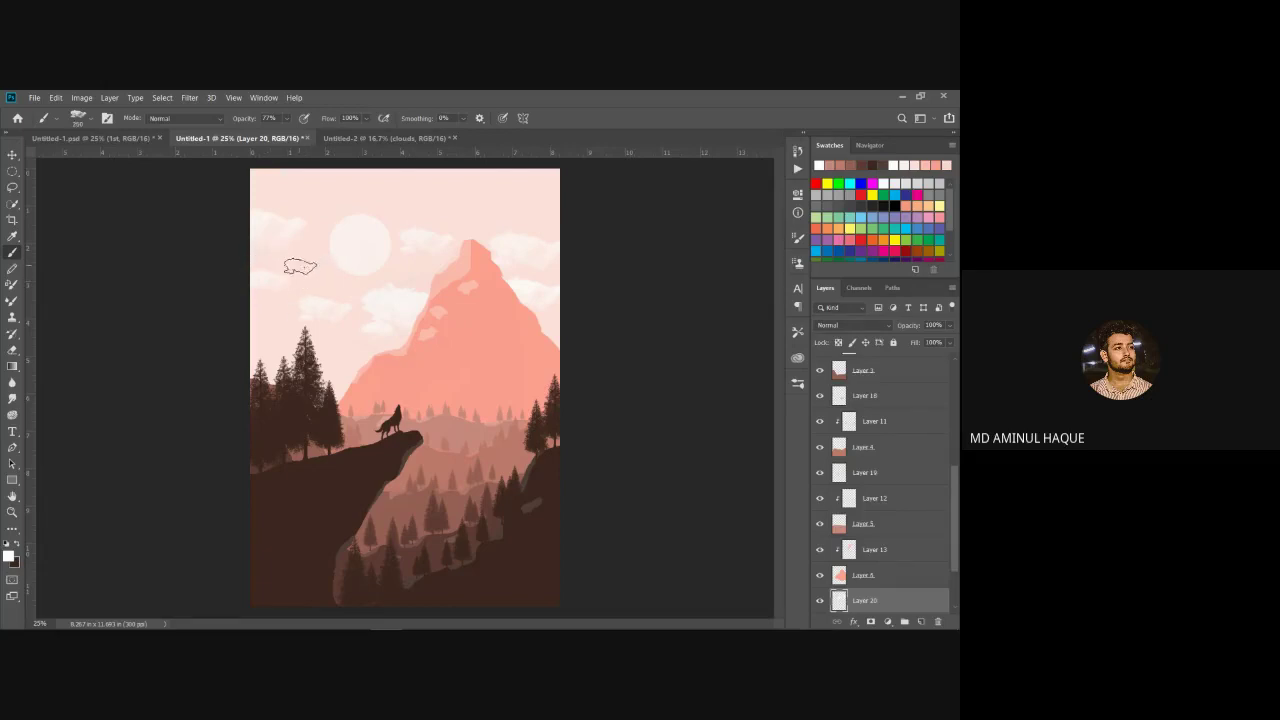
key("bracketright")
key("bracketright")
key("bracketright")
key("bracketright")
key("bracketright")
key("bracketright")
key("bracketright")
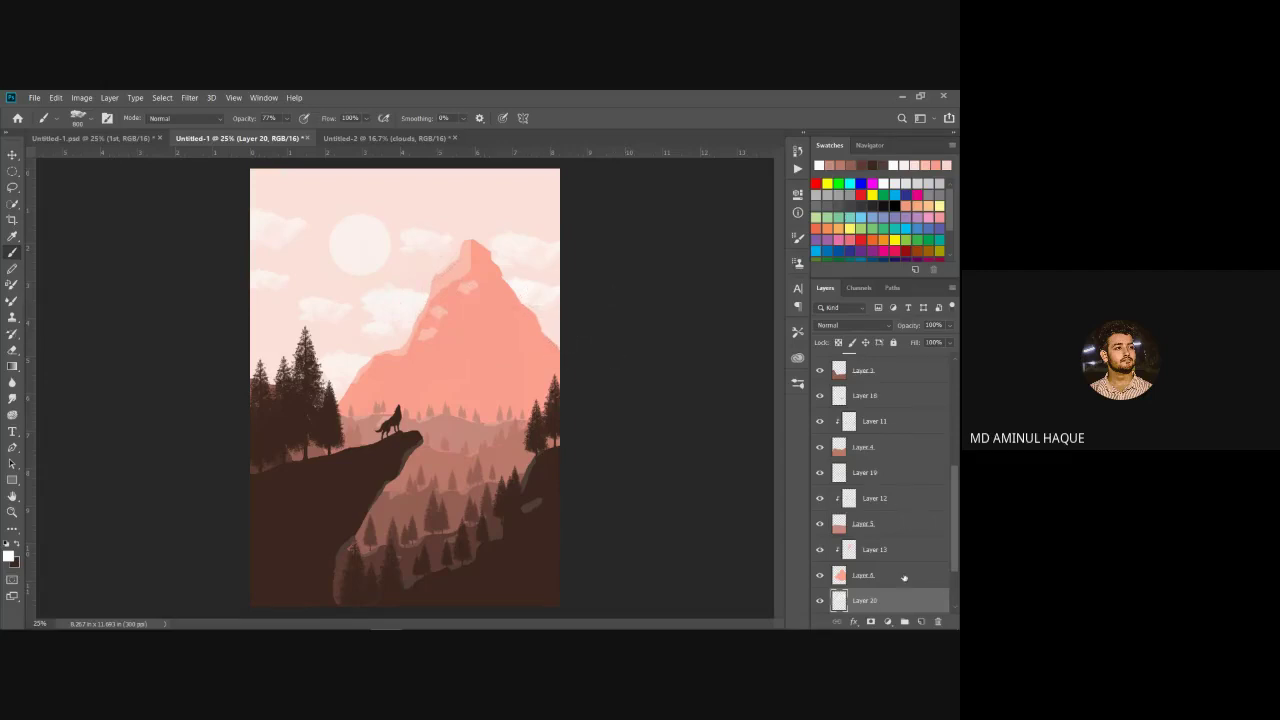
Step: Add a new empty layer in front of the mountain, between Layer 5 and Layer 13
left_click(904, 576)
left_click(915, 523)
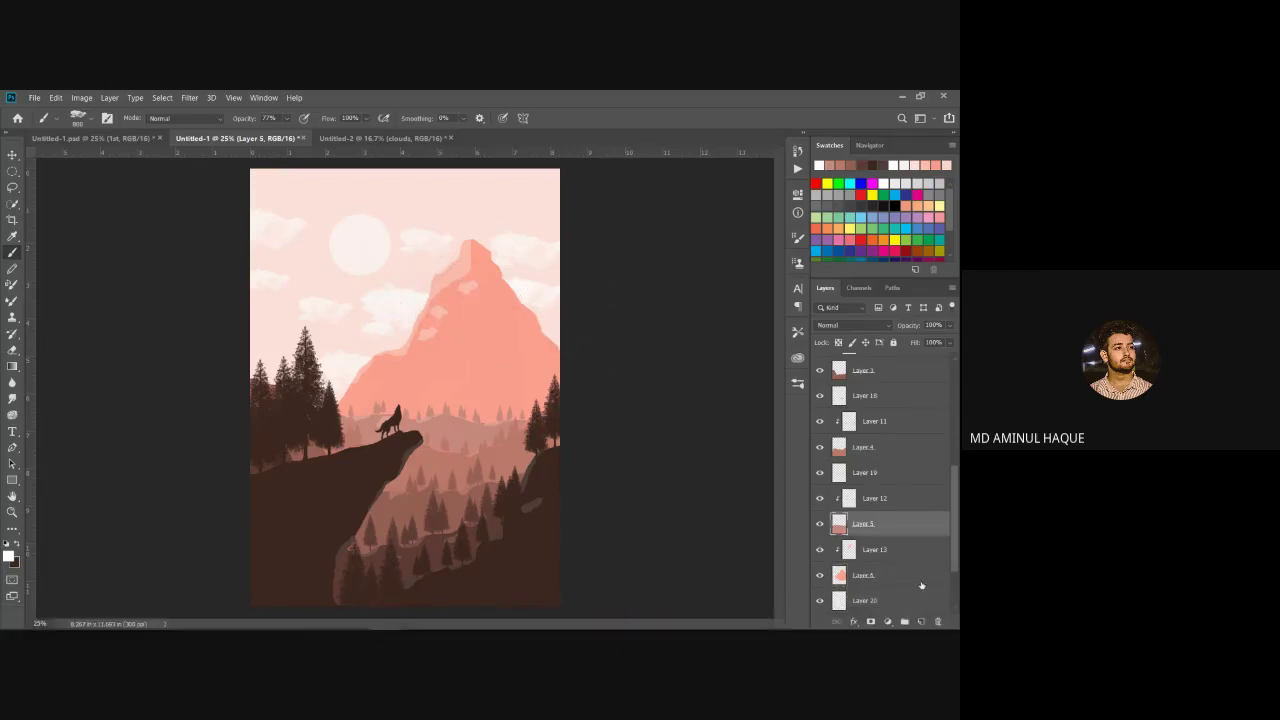
key("alt+bracketleft")
left_click(921, 622)
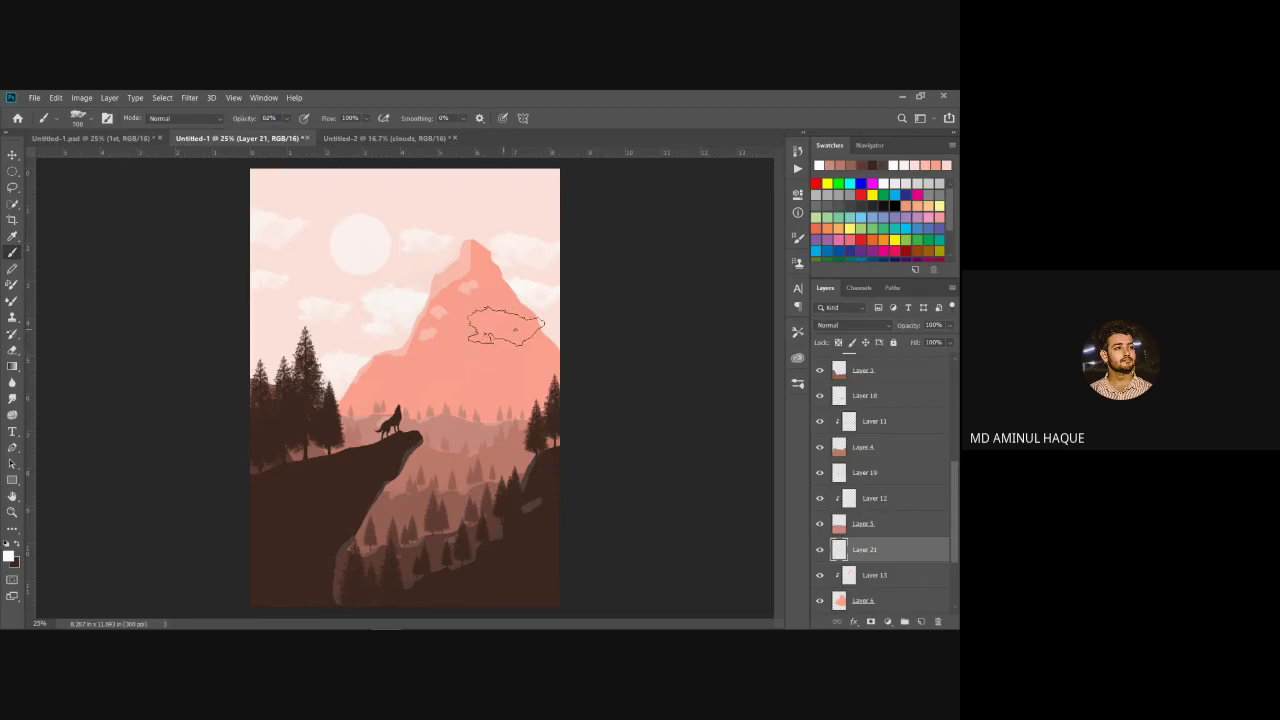
Step: Reduce the brush opacity and size and paint semi-transparent clouds across the mountain's peak, middle and lower slopes
left_click(503, 322)
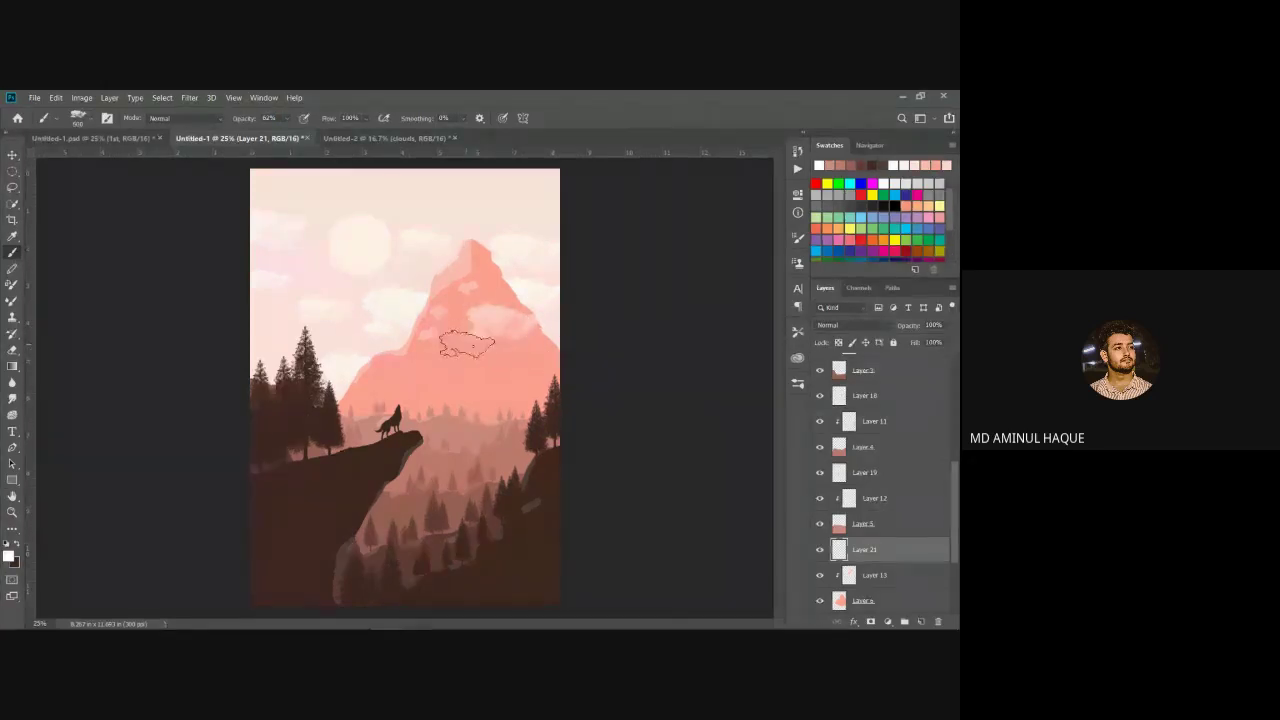
left_click(460, 342)
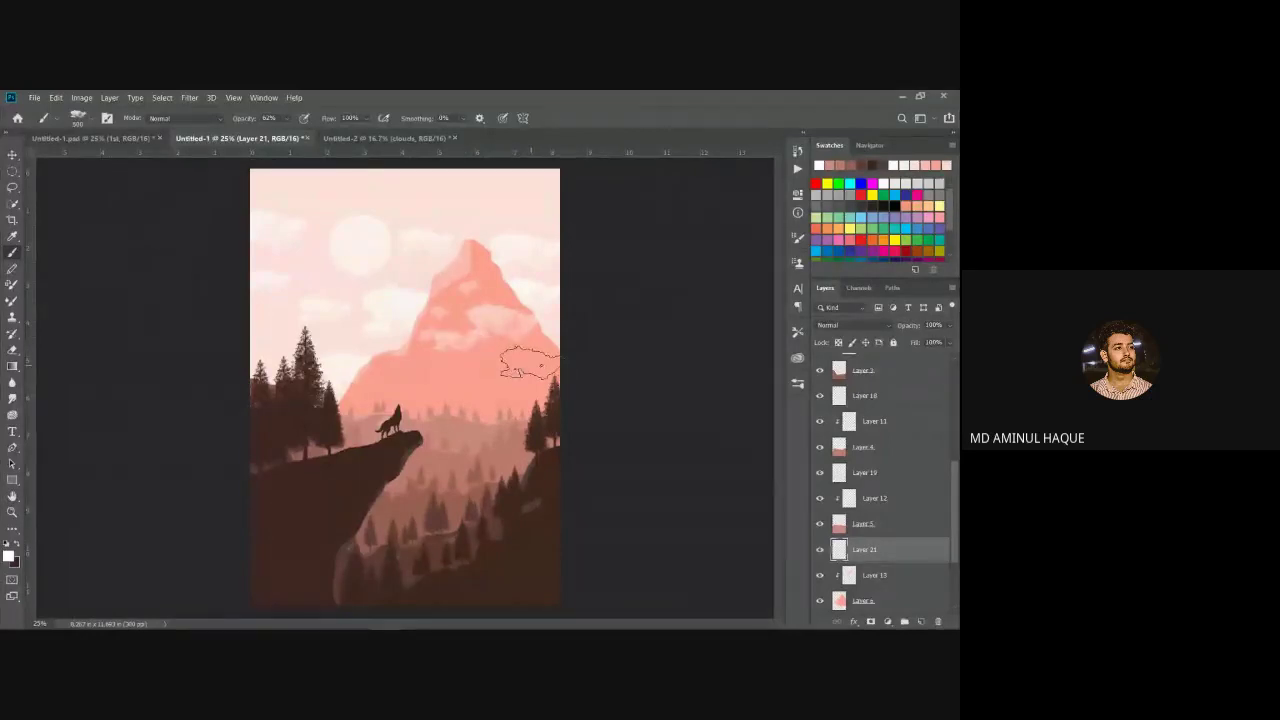
left_click(410, 364)
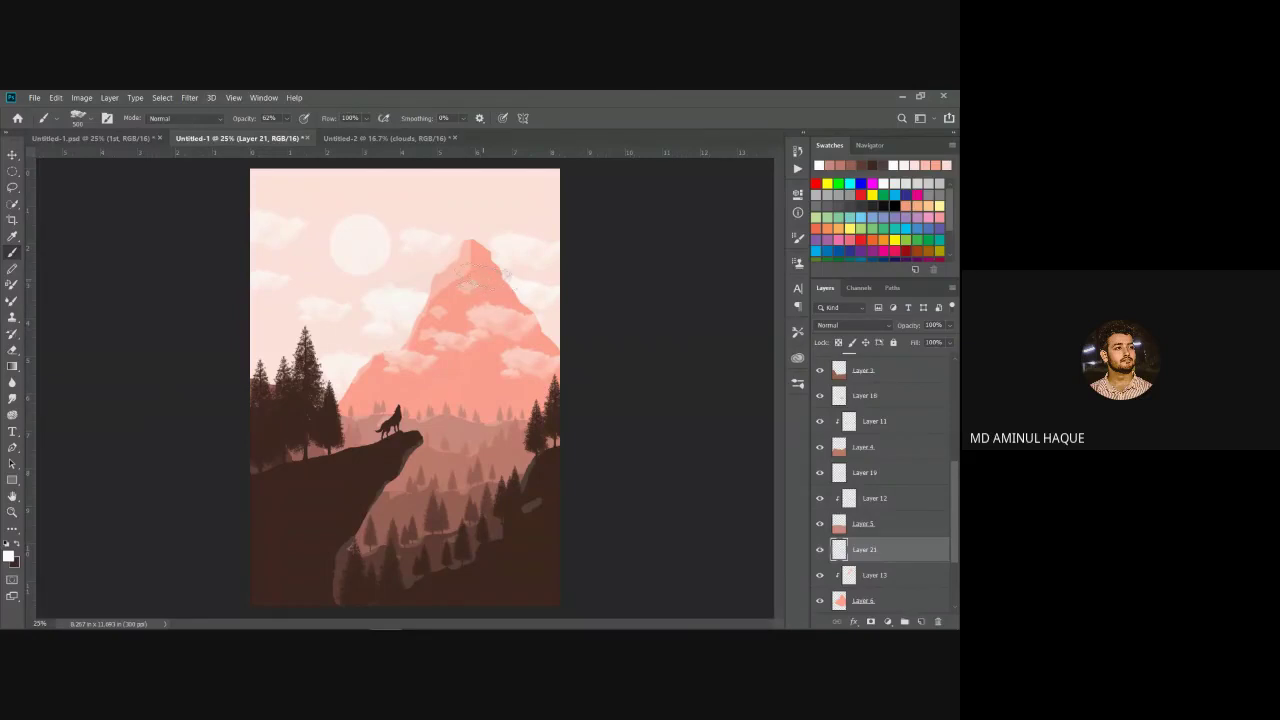
left_click(438, 280)
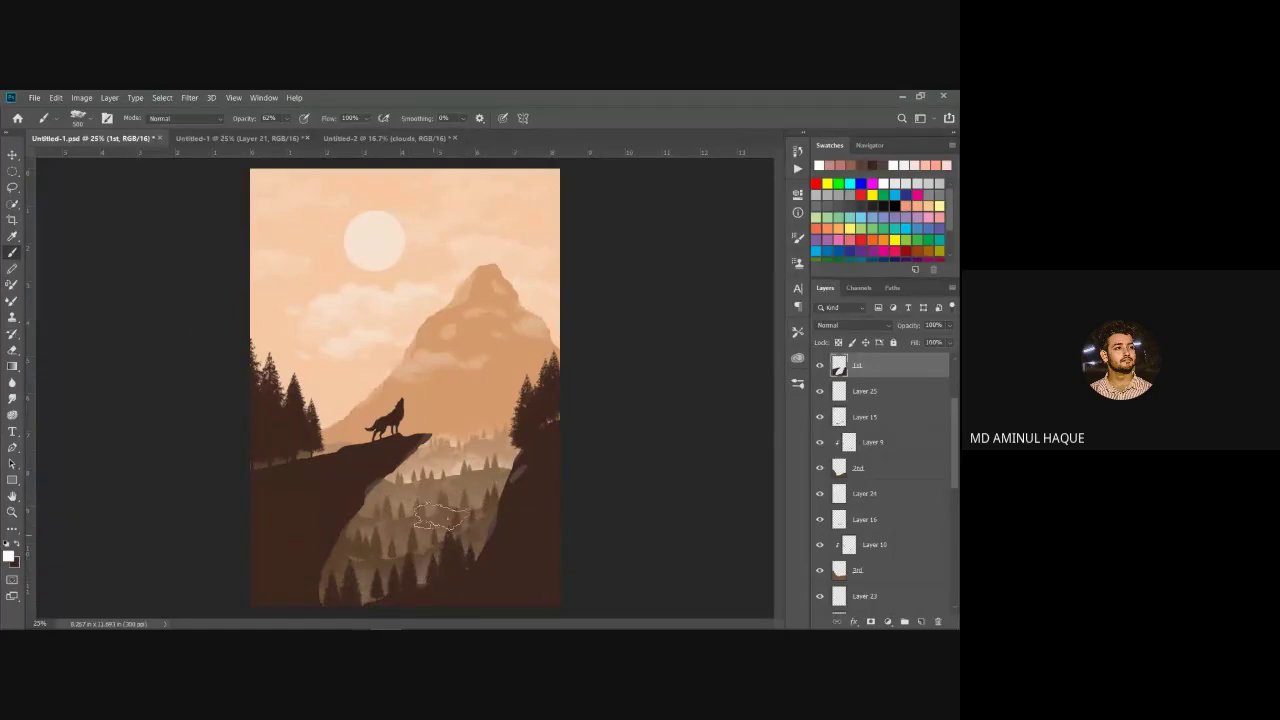
Step: Return to the pink Untitled-1 landscape, keep the Cloud Sample 11 brush and reduce its opacity and flow
left_click(271, 139)
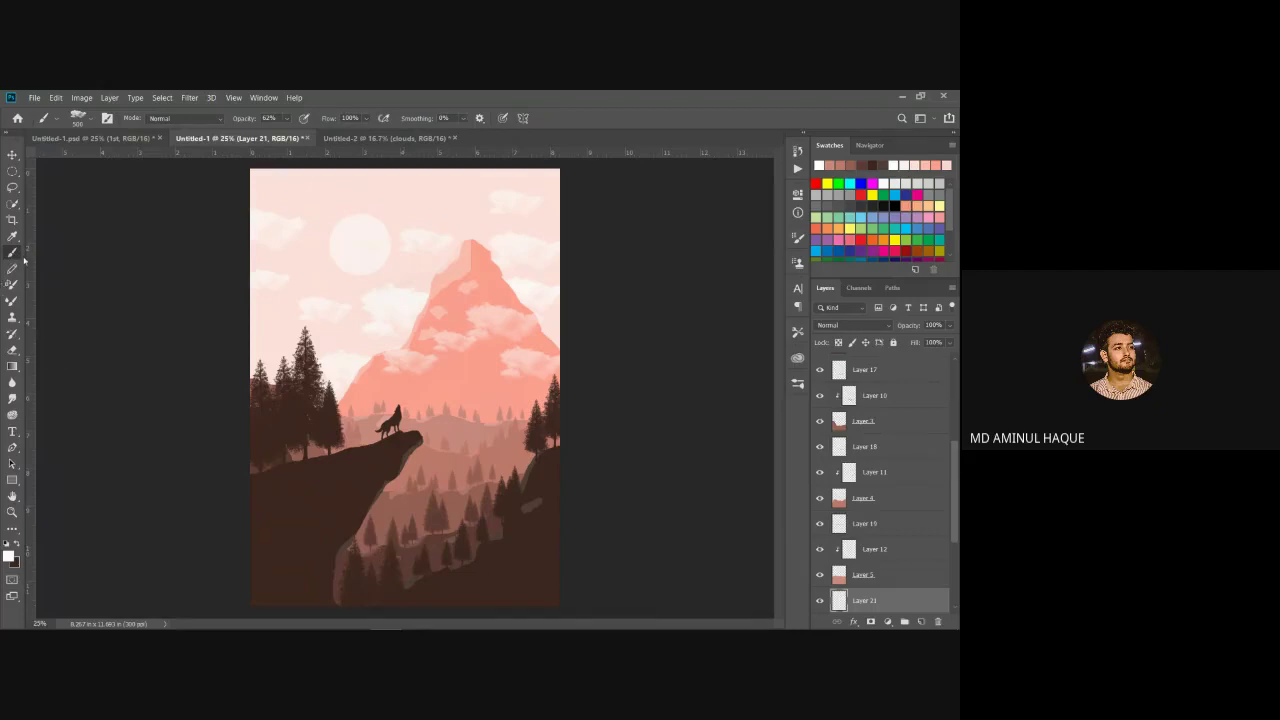
left_click(77, 118)
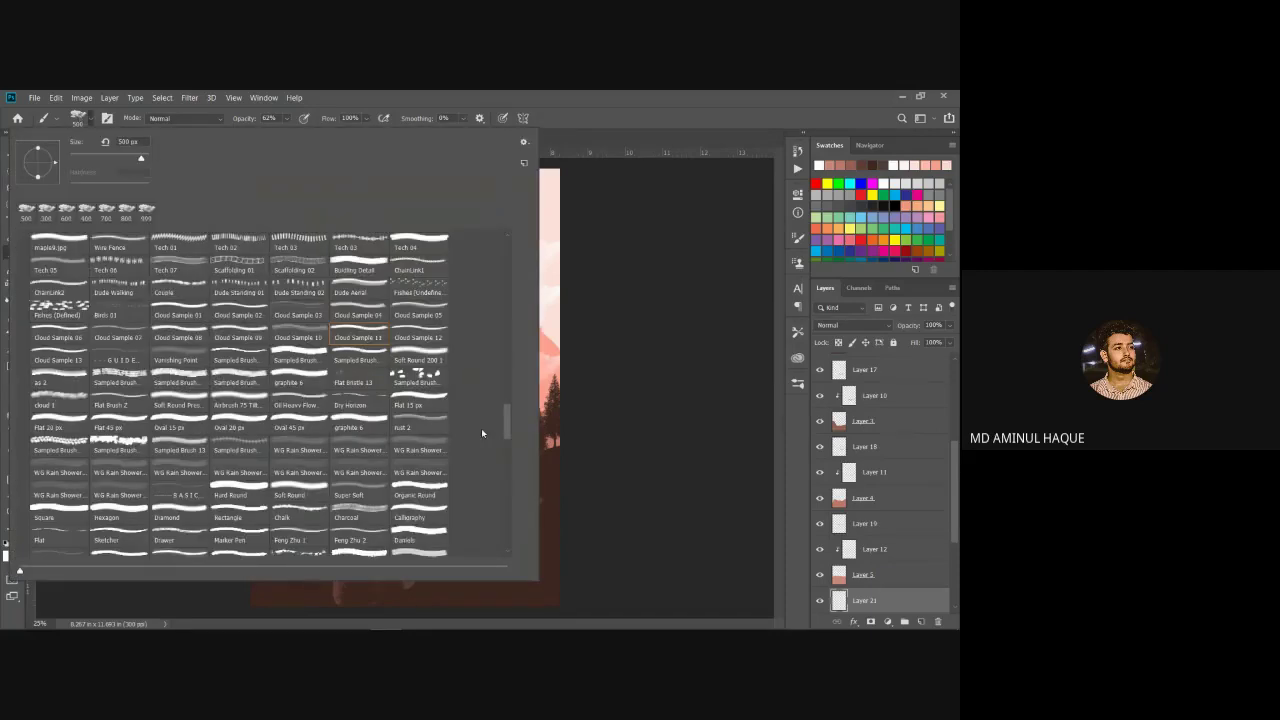
left_click(655, 372)
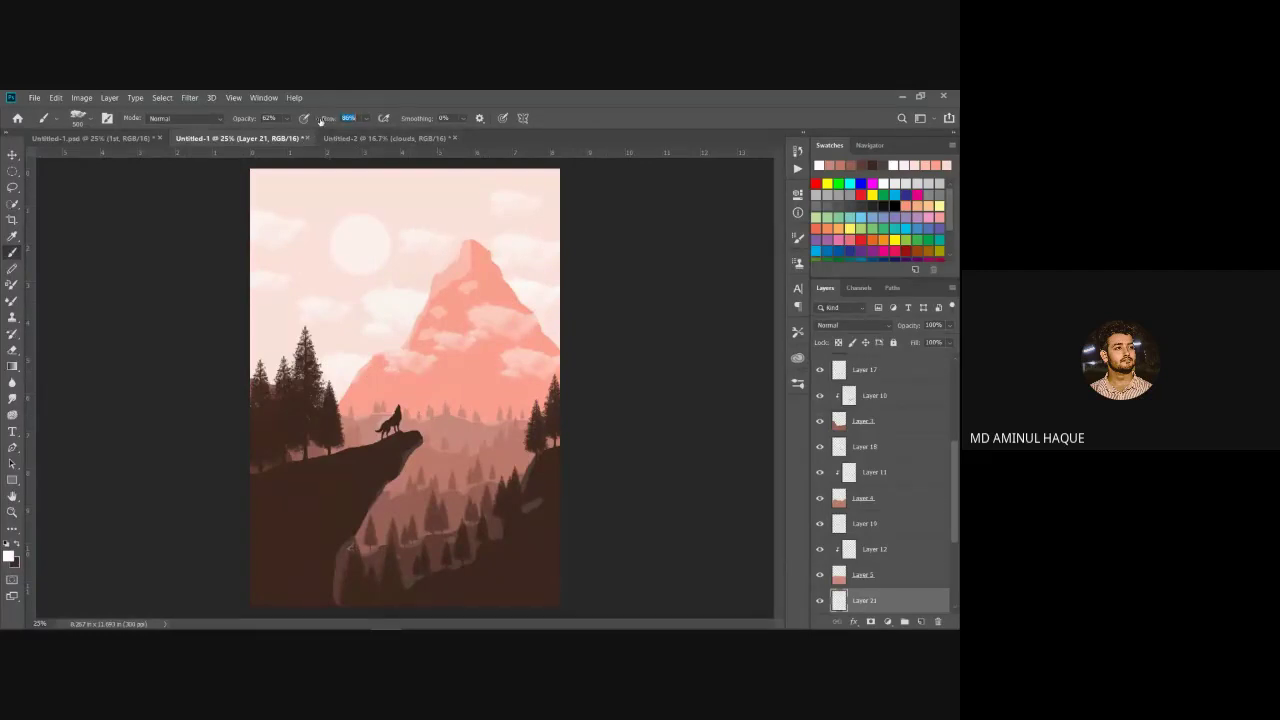
left_click_drag(241, 124, 236, 124)
Step: Add a new empty layer directly beneath Layer 1, above Layer 16
scroll(954, 500, "up", 5)
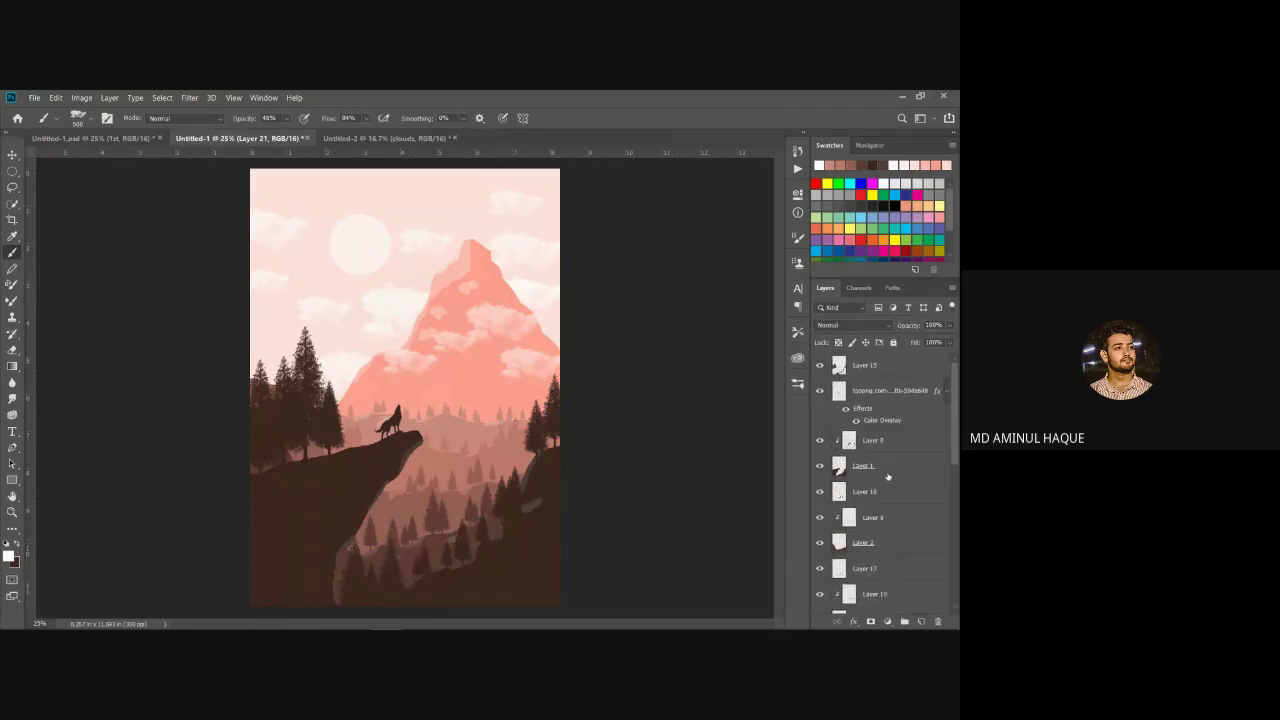
left_click(888, 476)
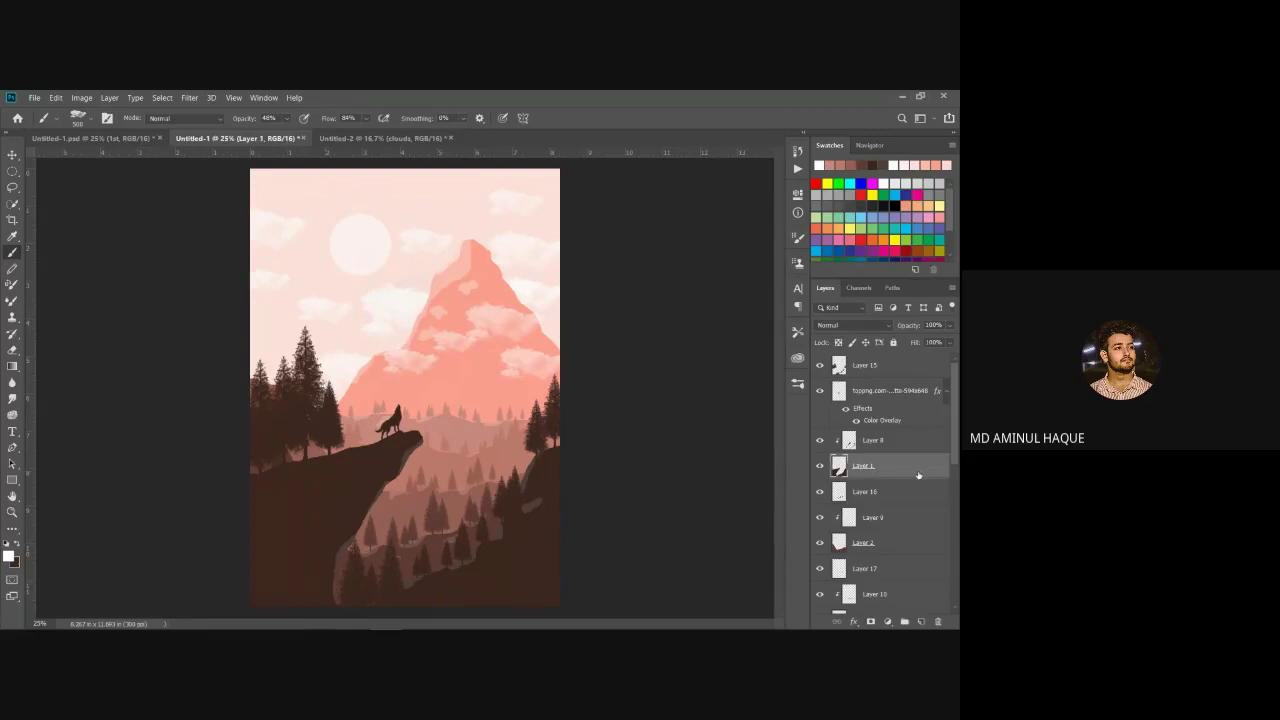
left_click(891, 488)
left_click(891, 470)
left_click(922, 624)
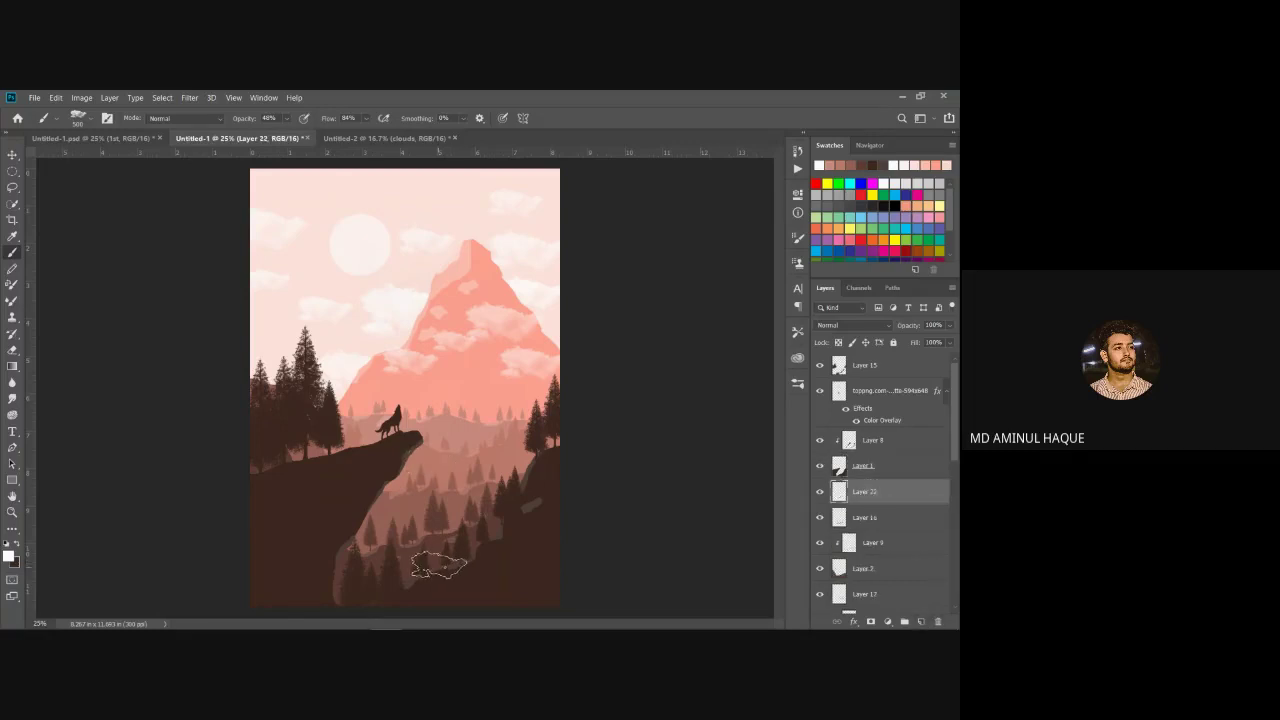
Step: Undo the first cloud dab in the valley, reduce the brush flow to 8% and paint faint mist around the lowest trees
left_click(421, 565)
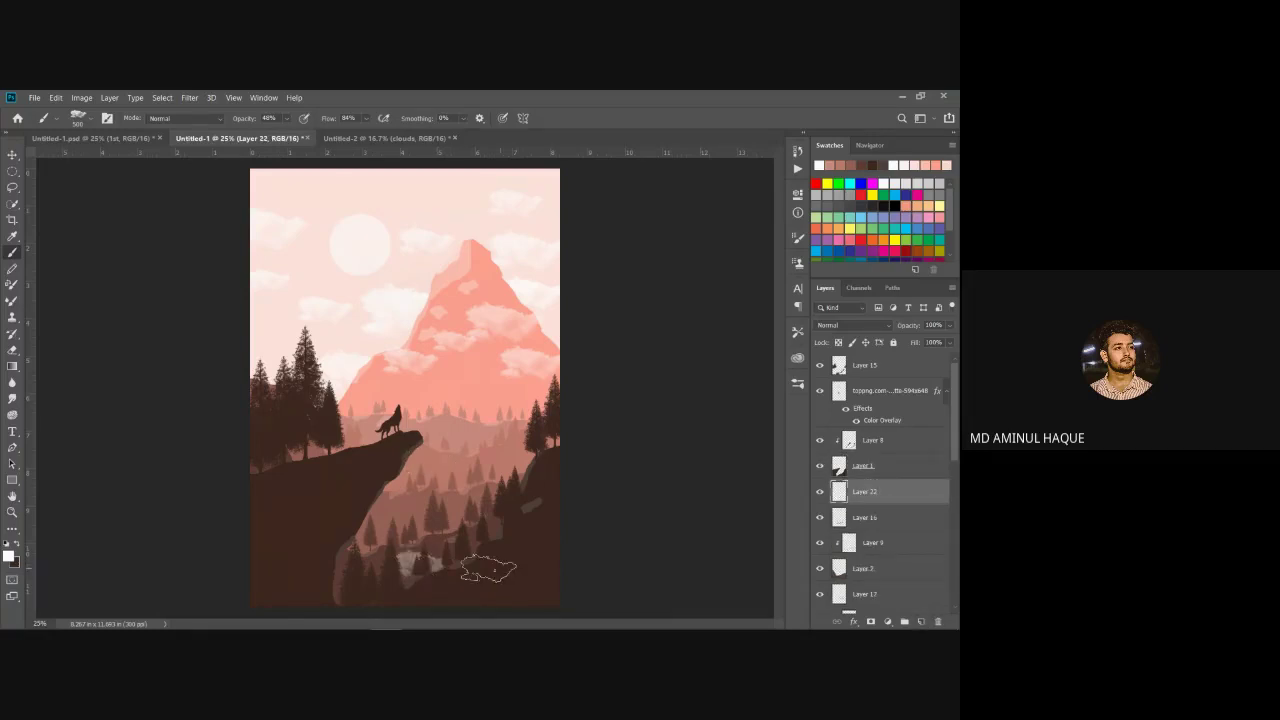
key("ctrl+z")
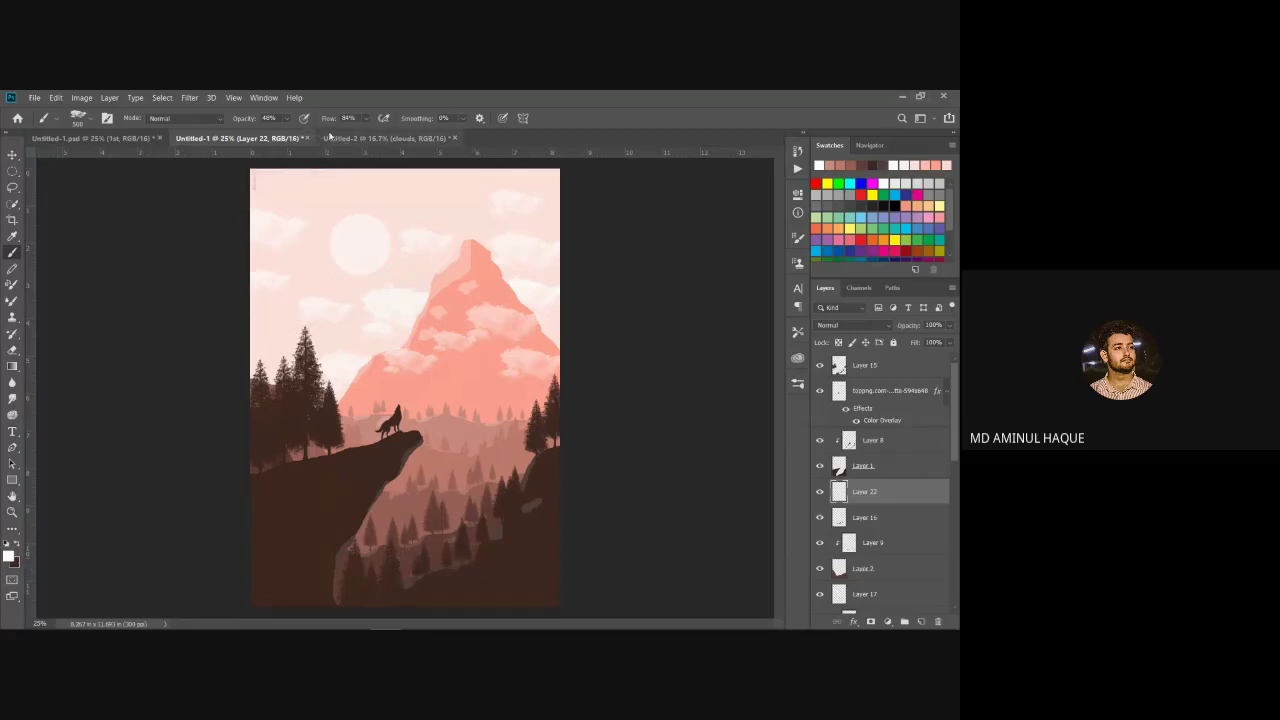
left_click_drag(331, 122, 318, 125)
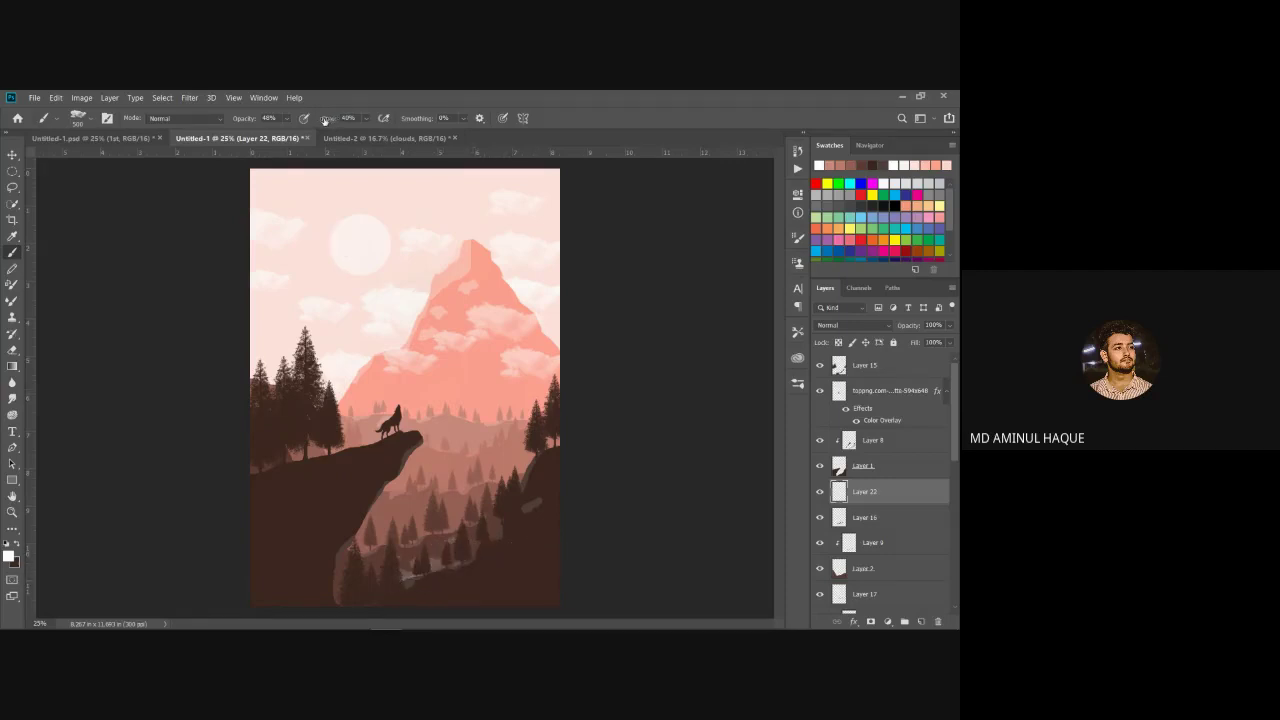
left_click_drag(325, 121, 305, 126)
mouse_move(492, 566)
left_mouse_down()
mouse_move(491, 543)
mouse_move(466, 566)
mouse_move(500, 560)
mouse_move(499, 540)
mouse_move(443, 563)
mouse_move(509, 571)
left_mouse_up()
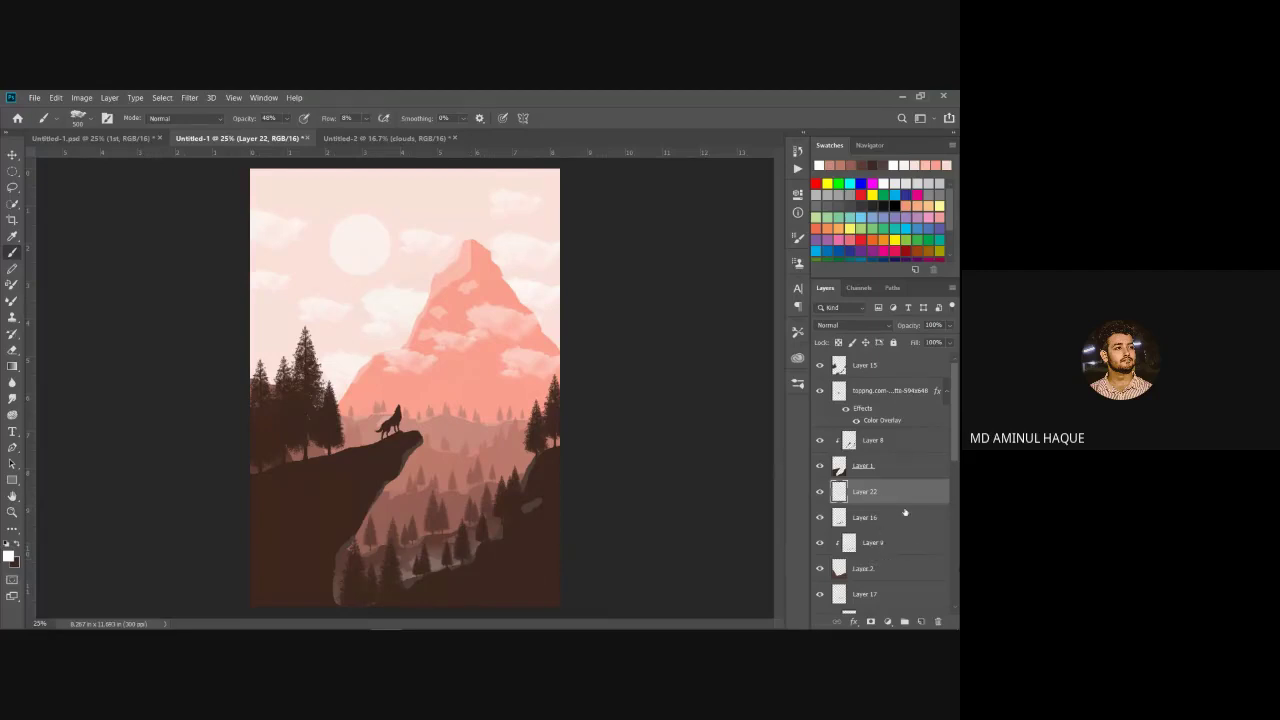
Step: Add new layers directly beneath Layer 2 and Layer 3 and paint faint valley mist on them with 11% and 22% flow
left_click_drag(956, 443, 956, 480)
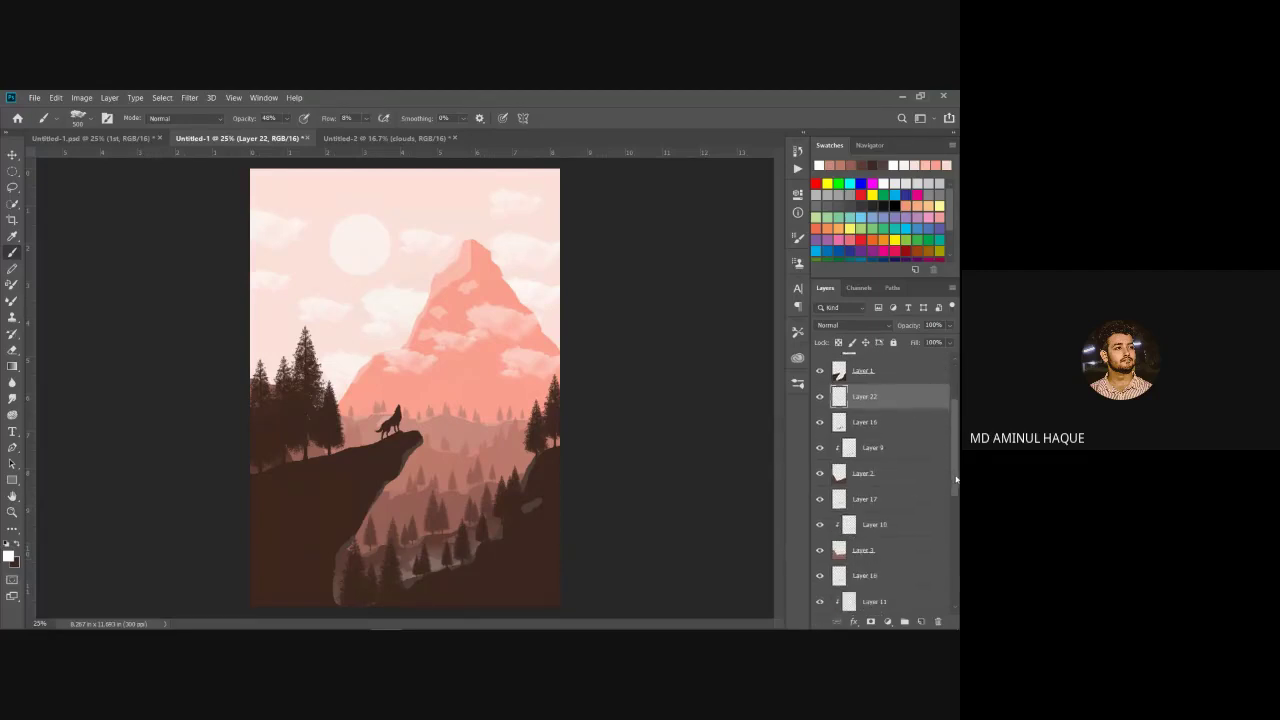
left_click(893, 474)
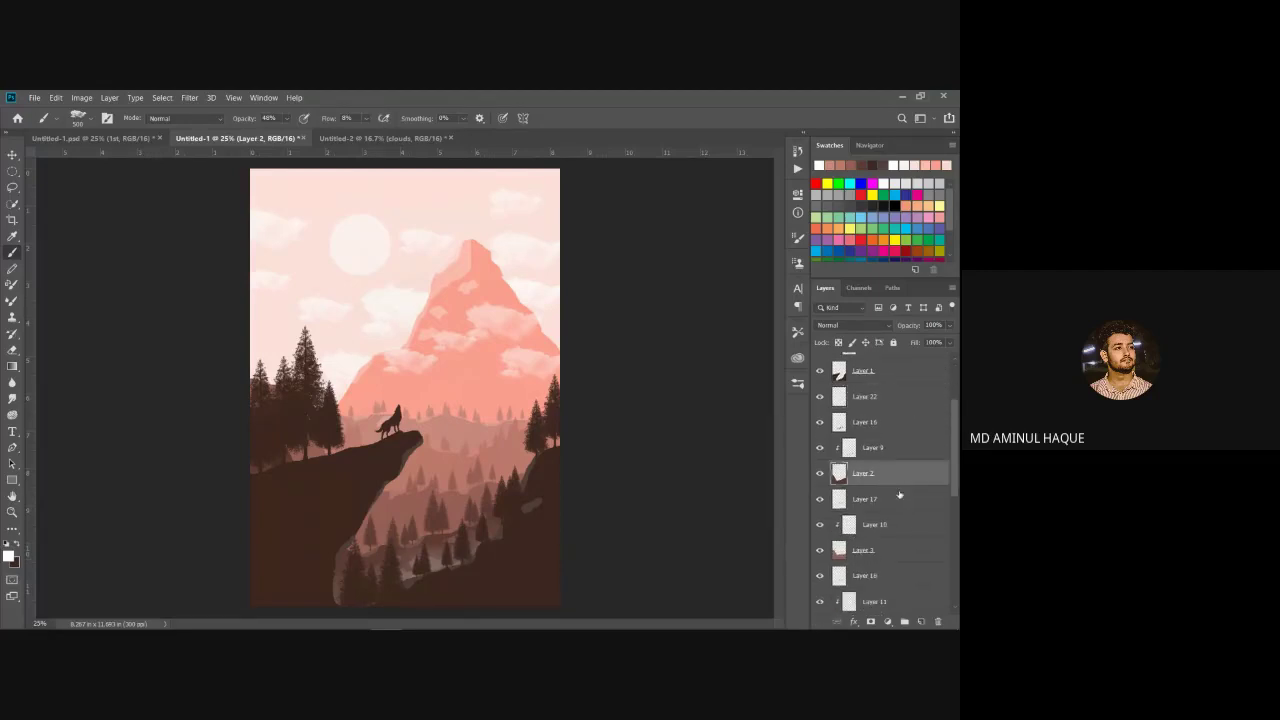
left_click(922, 621, "ctrl")
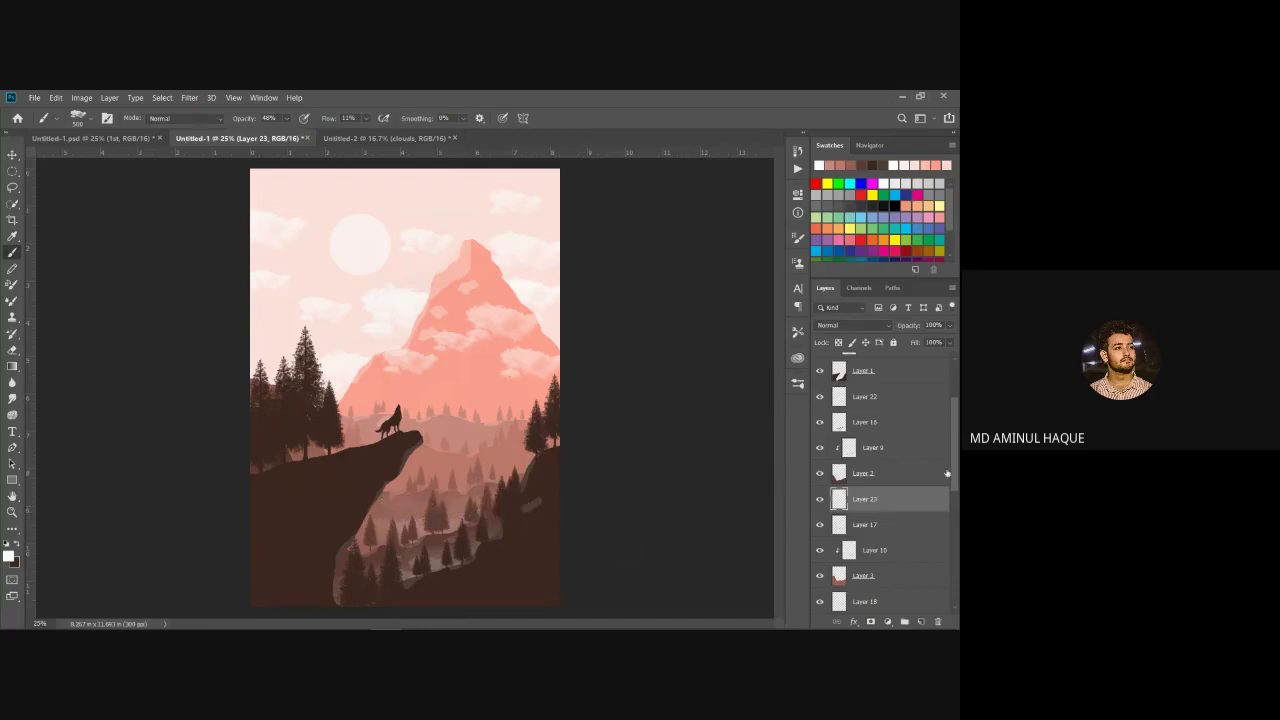
scroll(939, 511, "down", 3)
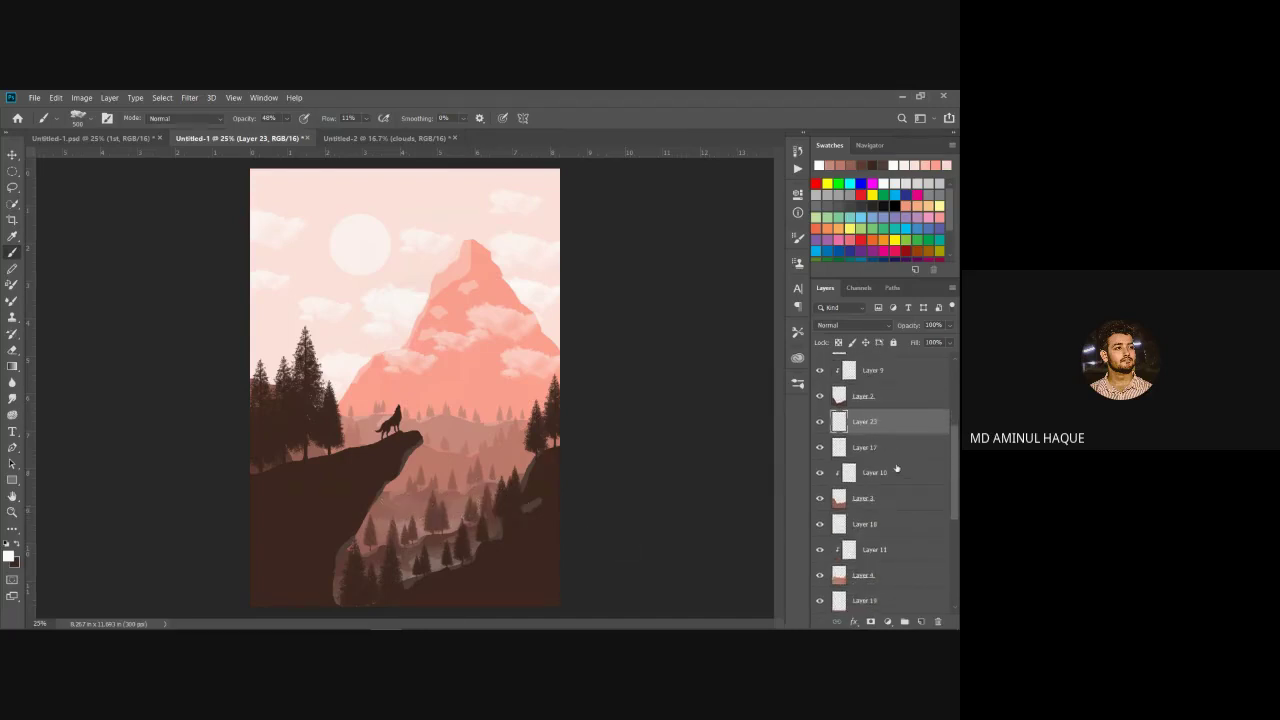
left_click(910, 500)
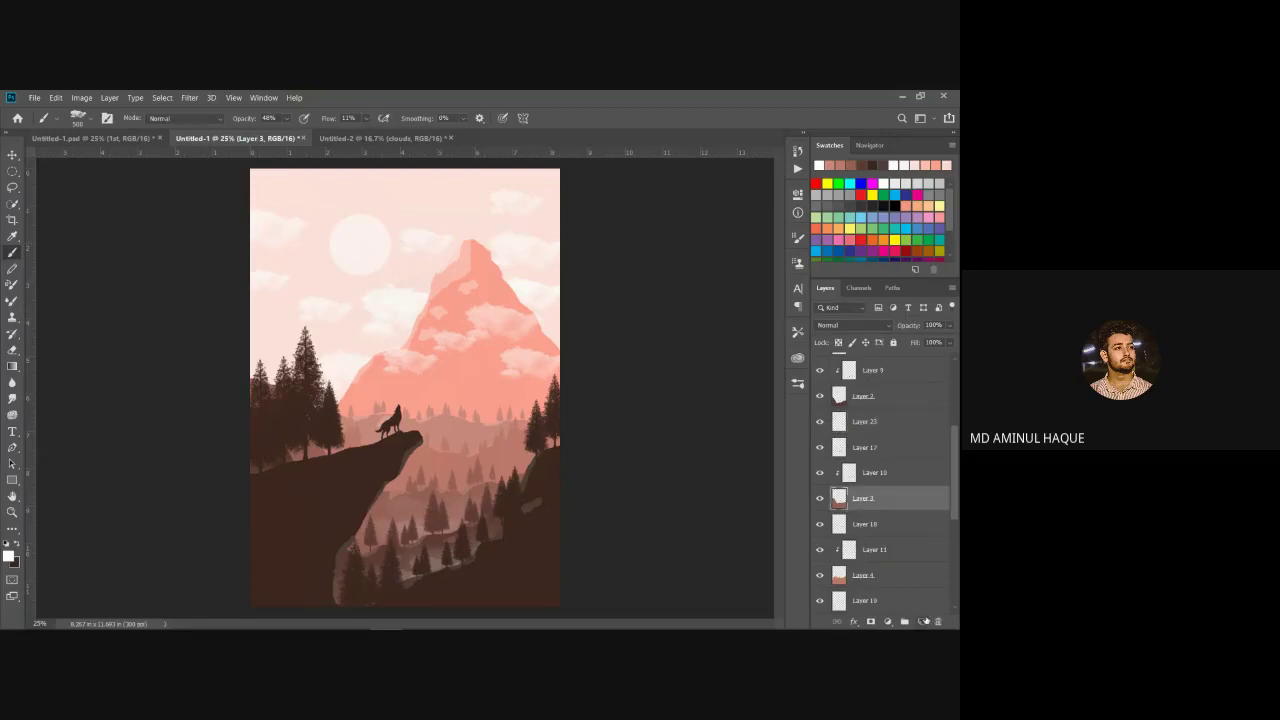
left_click(923, 621, "ctrl")
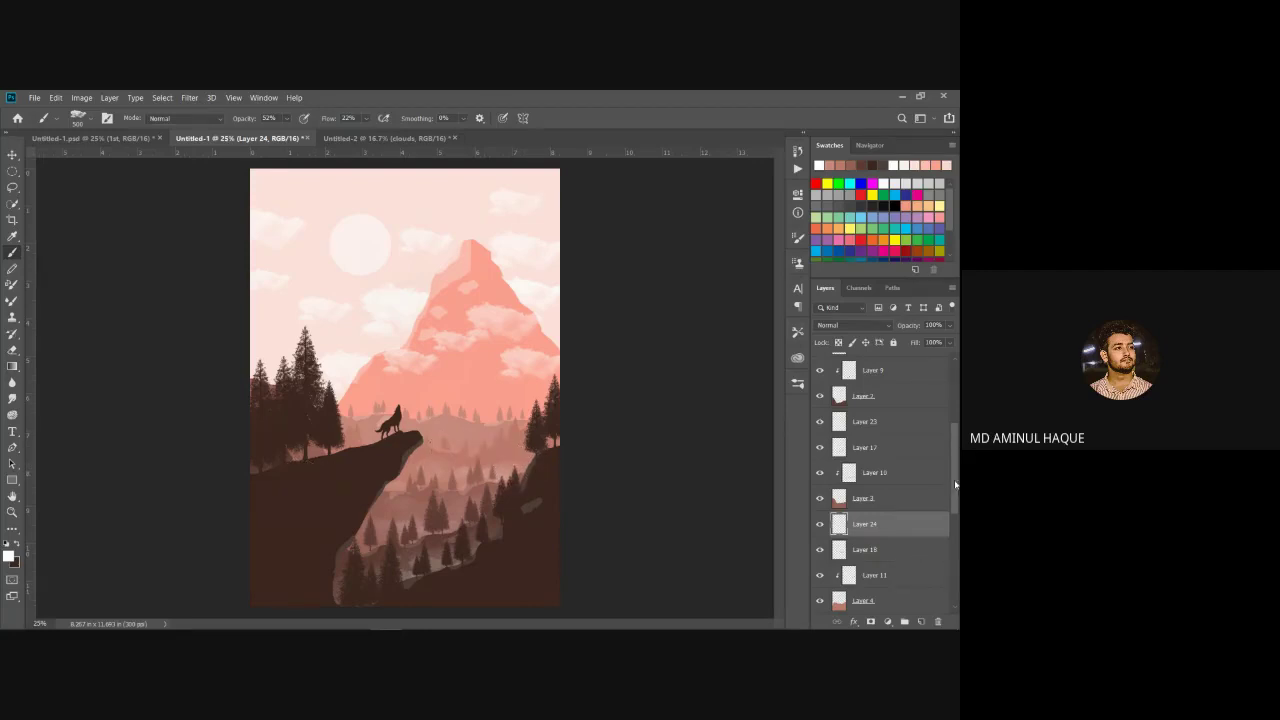
Step: Add new layers directly beneath Layer 4 and Layer 5 and paint light mist among the distant tree rows at 22% flow
key("alt+bracketleft")
key("alt+bracketleft")
key("alt+bracketleft")
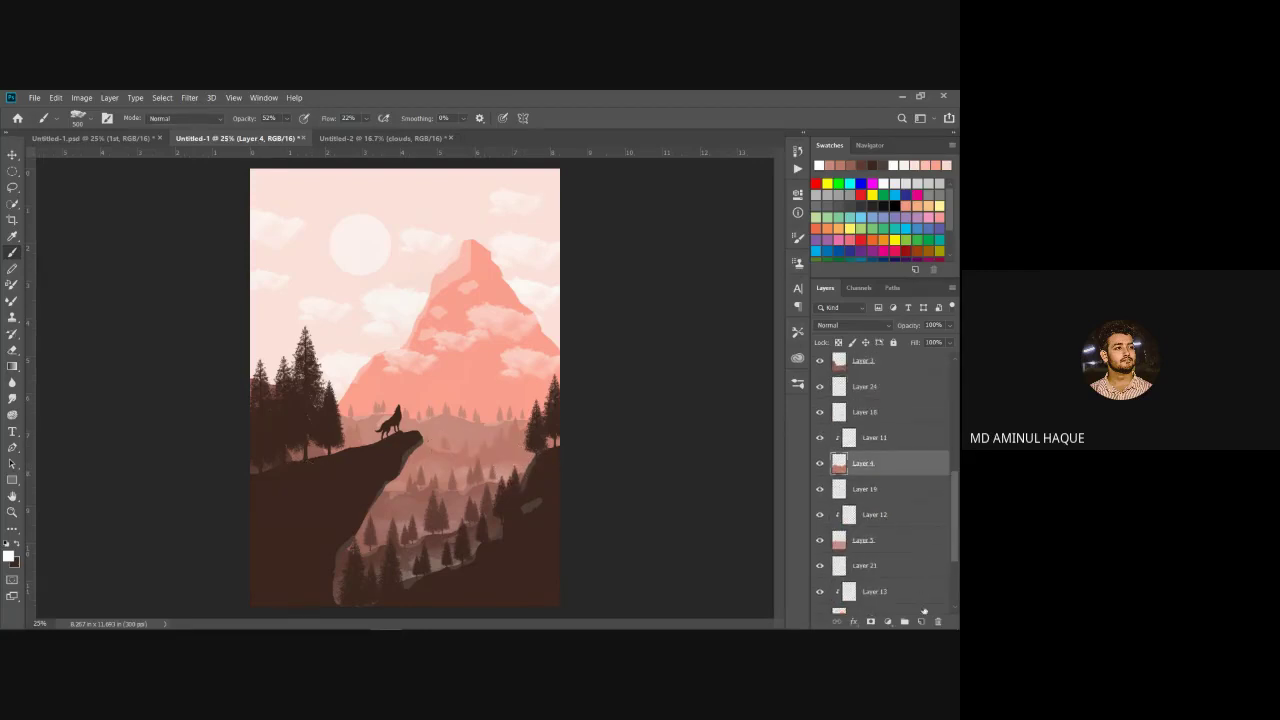
left_click(920, 622, "ctrl")
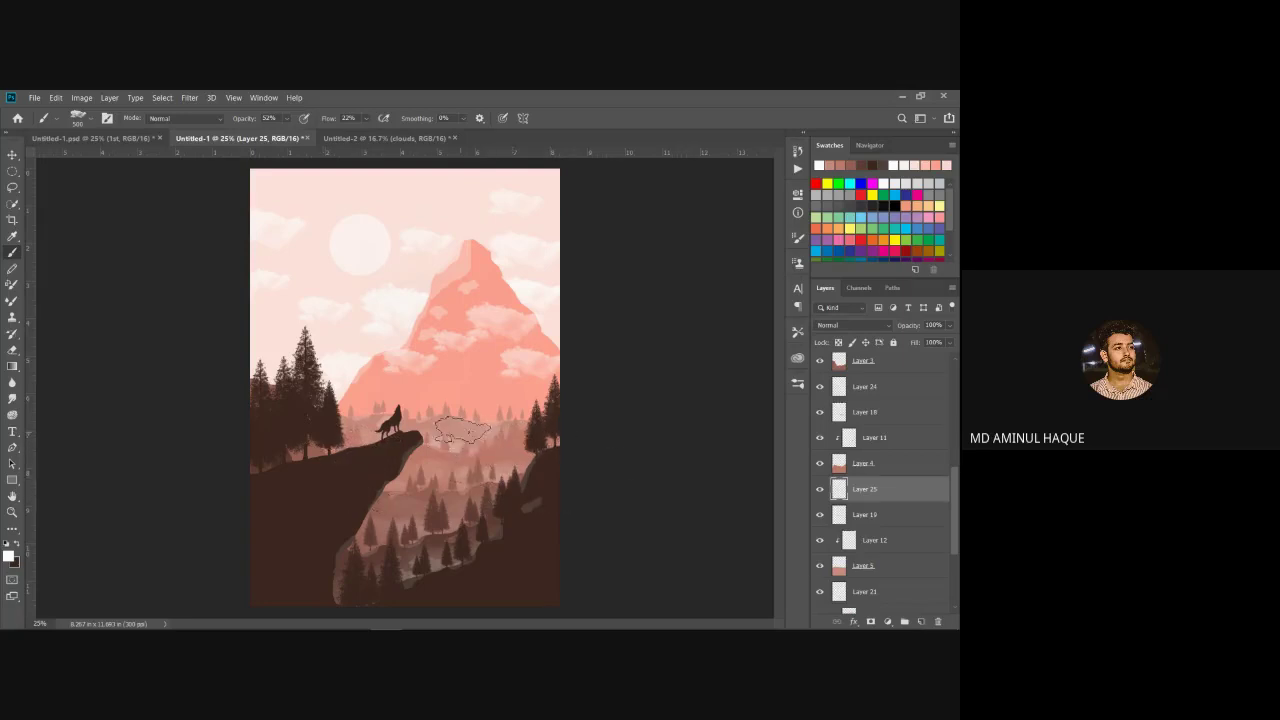
left_click(914, 566)
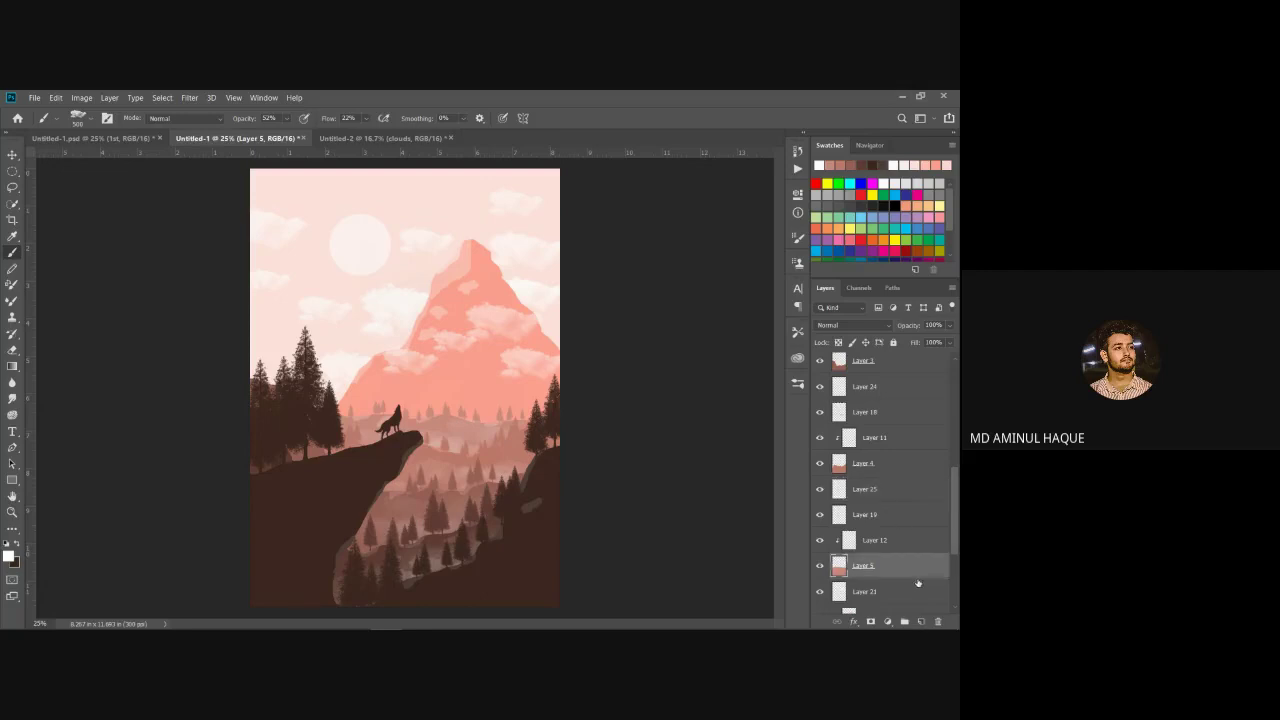
left_click(922, 621)
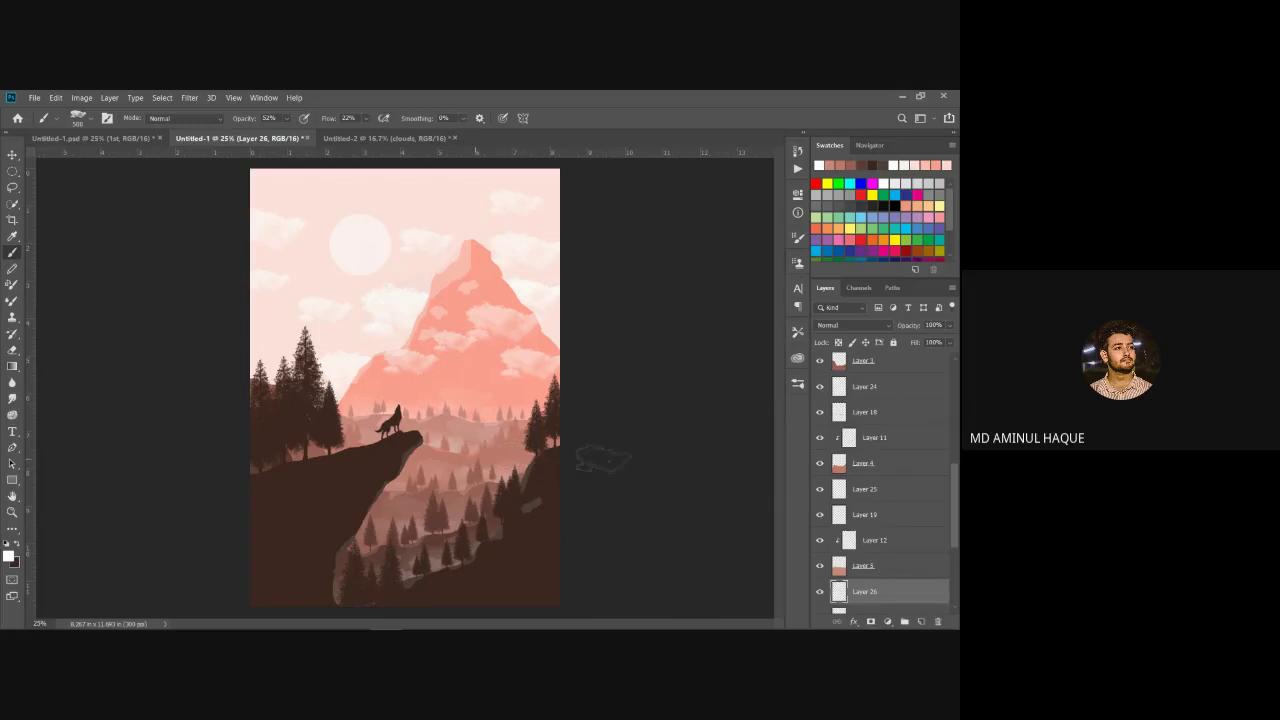
Step: Compare the pink landscape with the orange wolf landscape in Untitled-1.psd, with Layer 25 selected
left_click(904, 490)
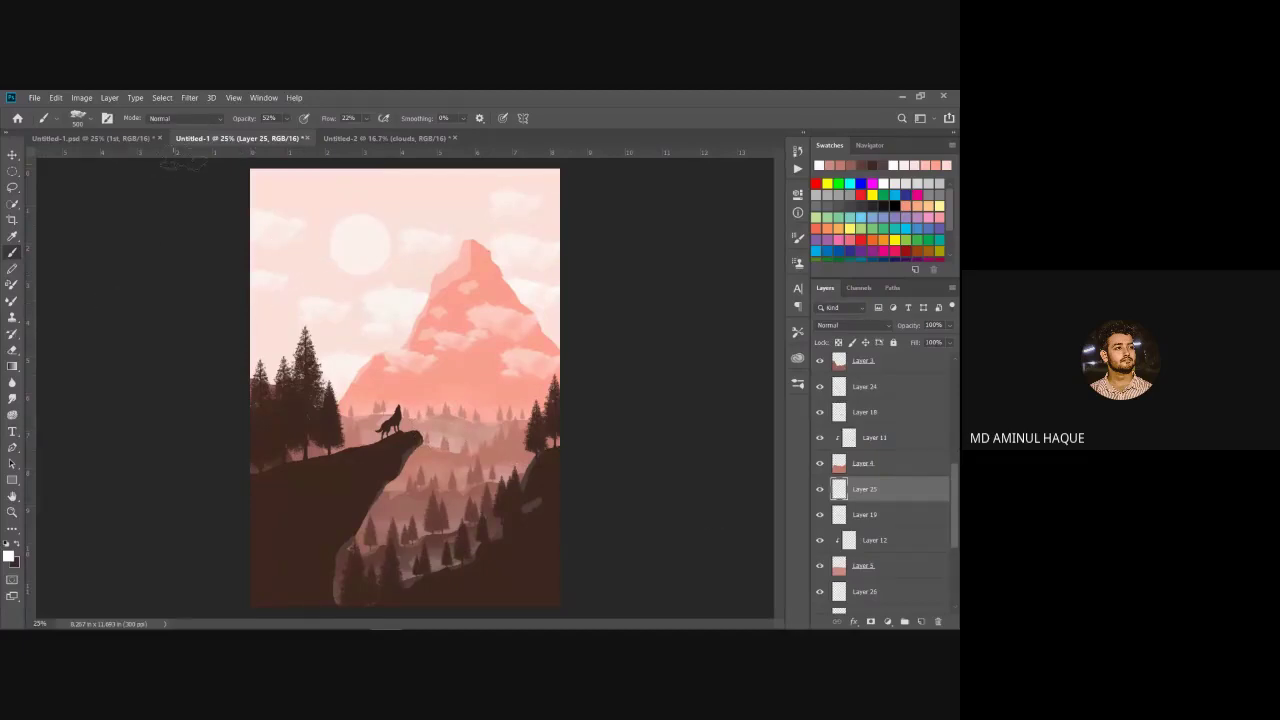
left_click(125, 140)
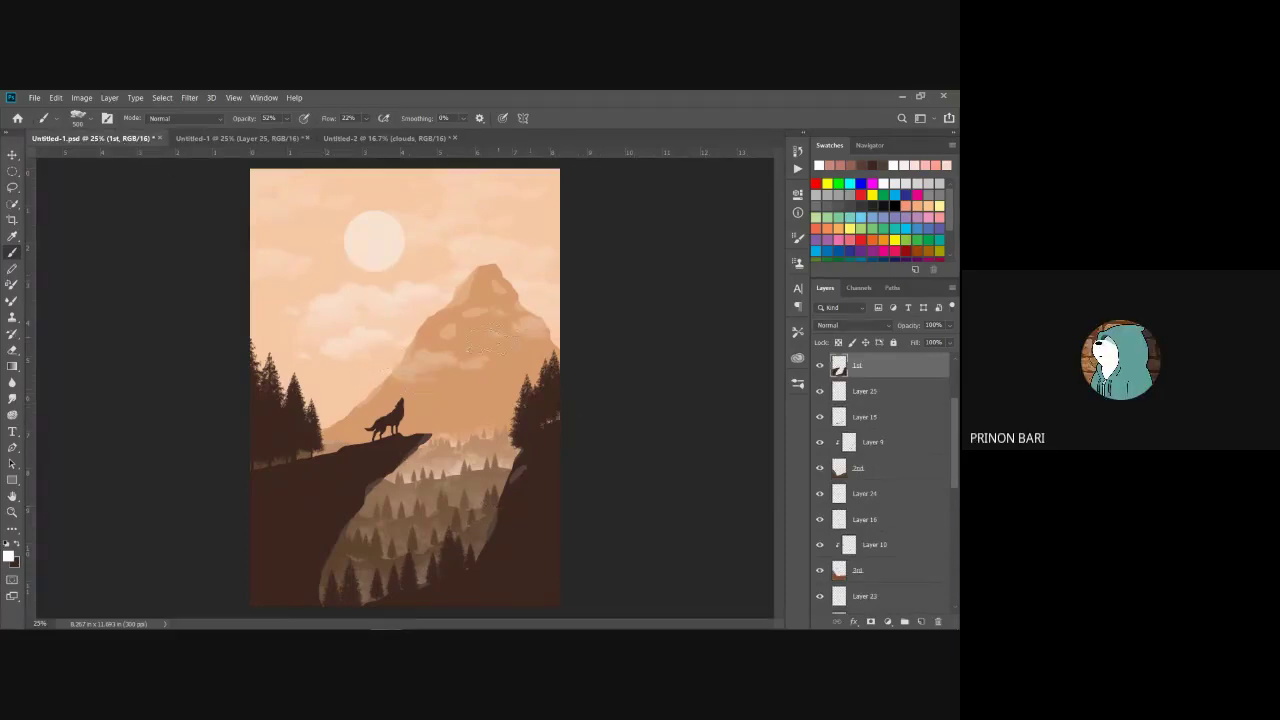
left_click(240, 138)
left_click(120, 138)
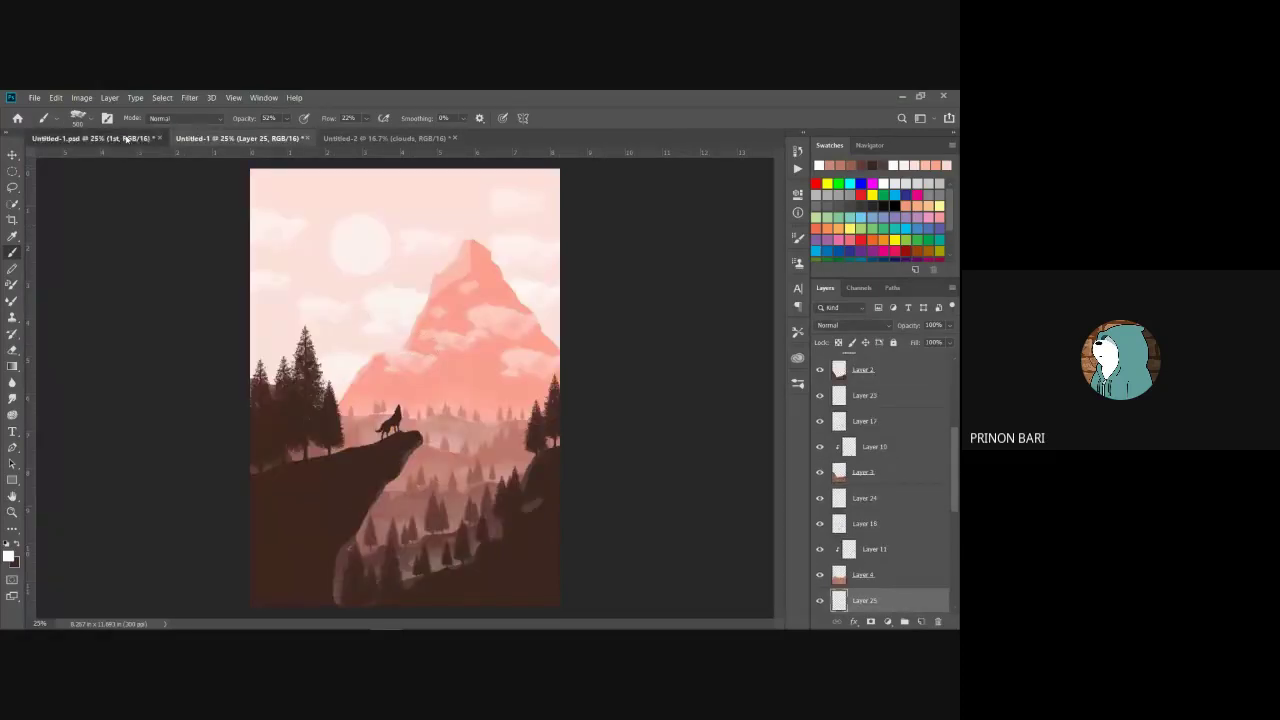
left_click(284, 140)
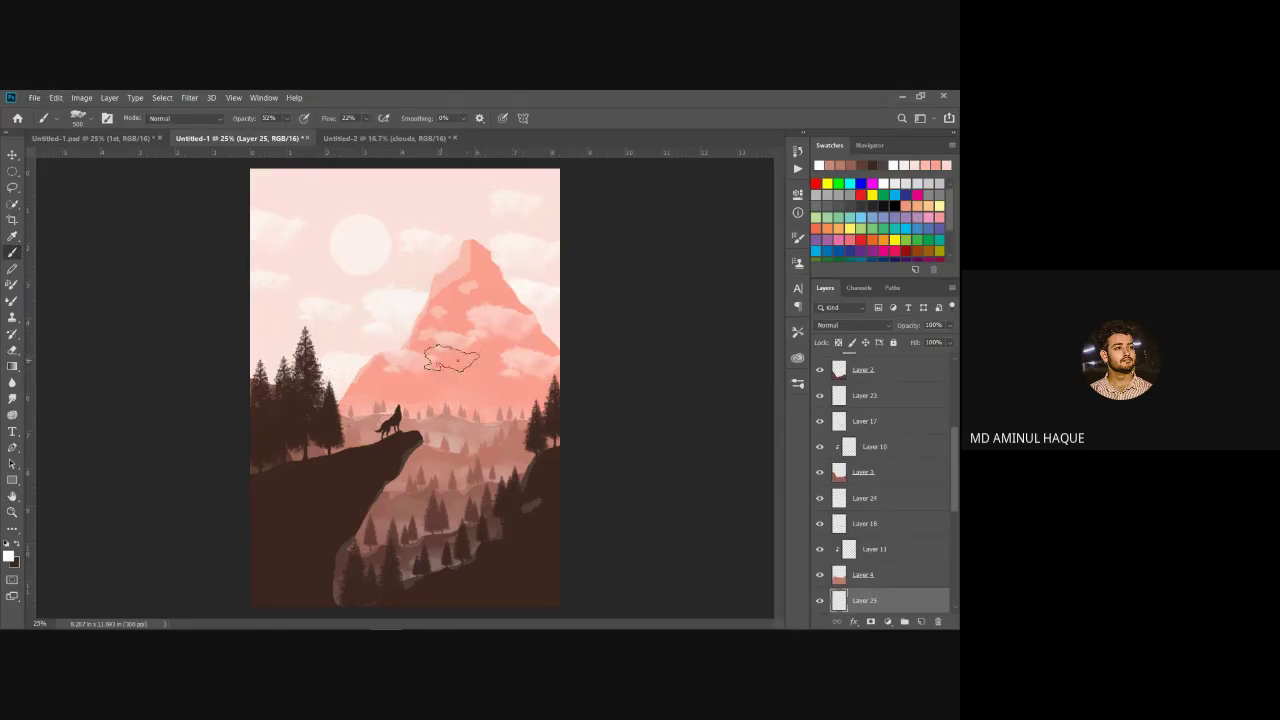
Step: Add a Hue/Saturation adjustment layer above Layer 15 with hue +180, saturation -14 and slightly reduced lightness to recolour the landscape blue
left_click(12, 155)
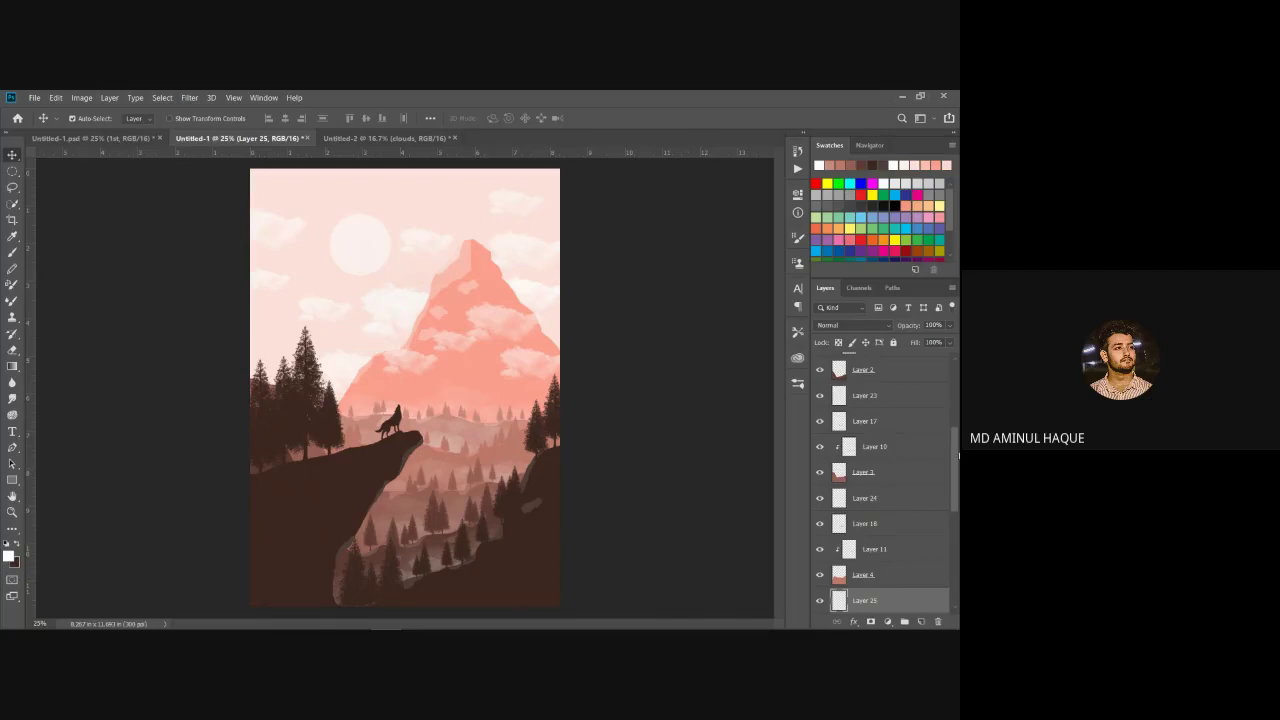
scroll(952, 460, "up", 5)
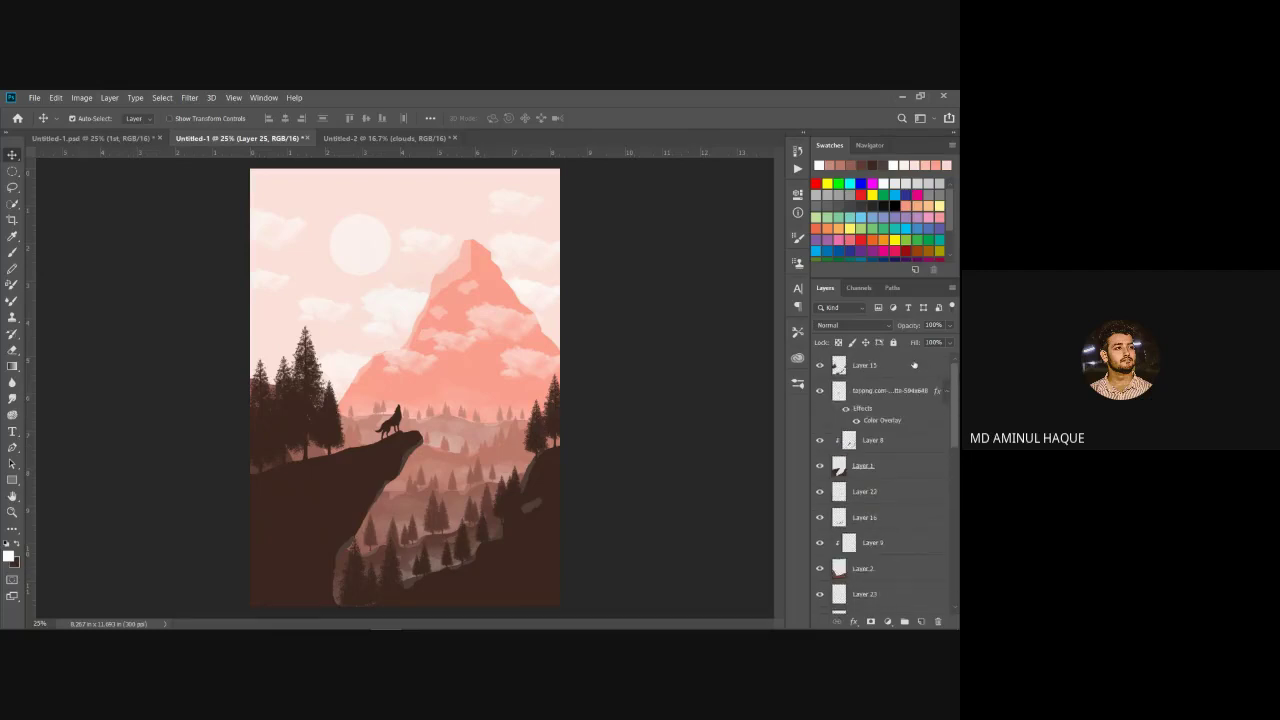
left_click(912, 366)
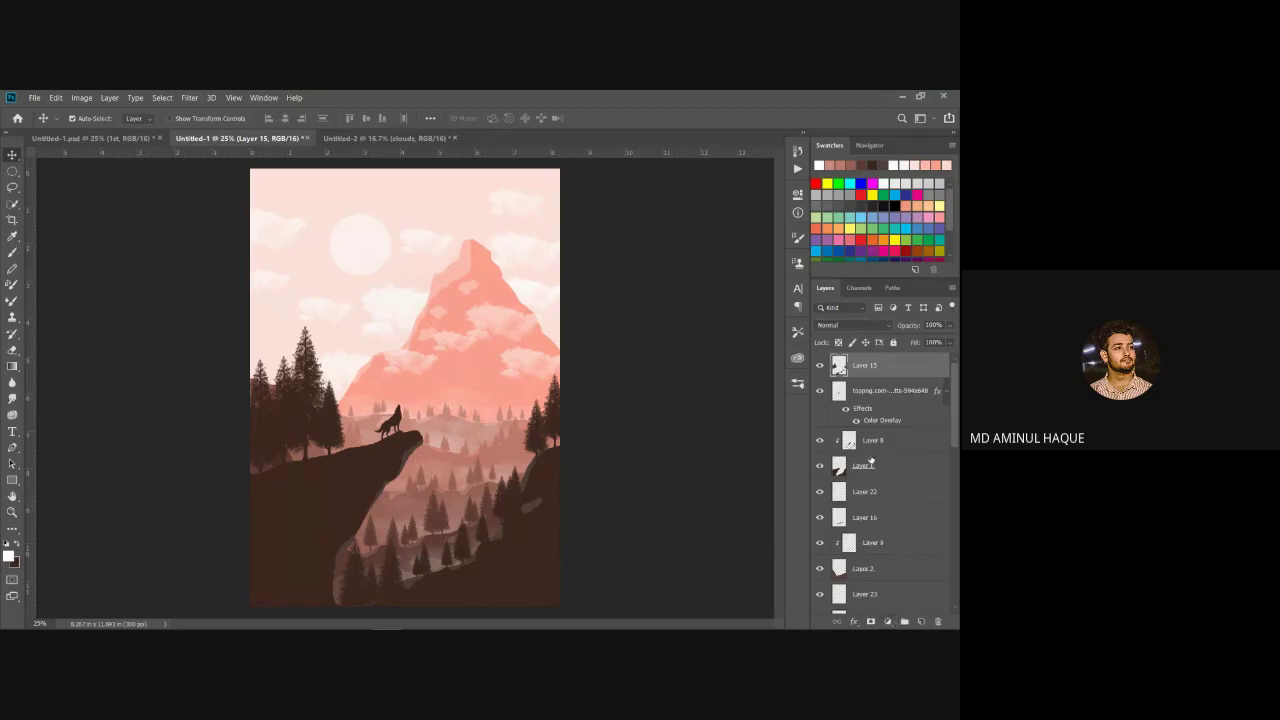
left_click(887, 622)
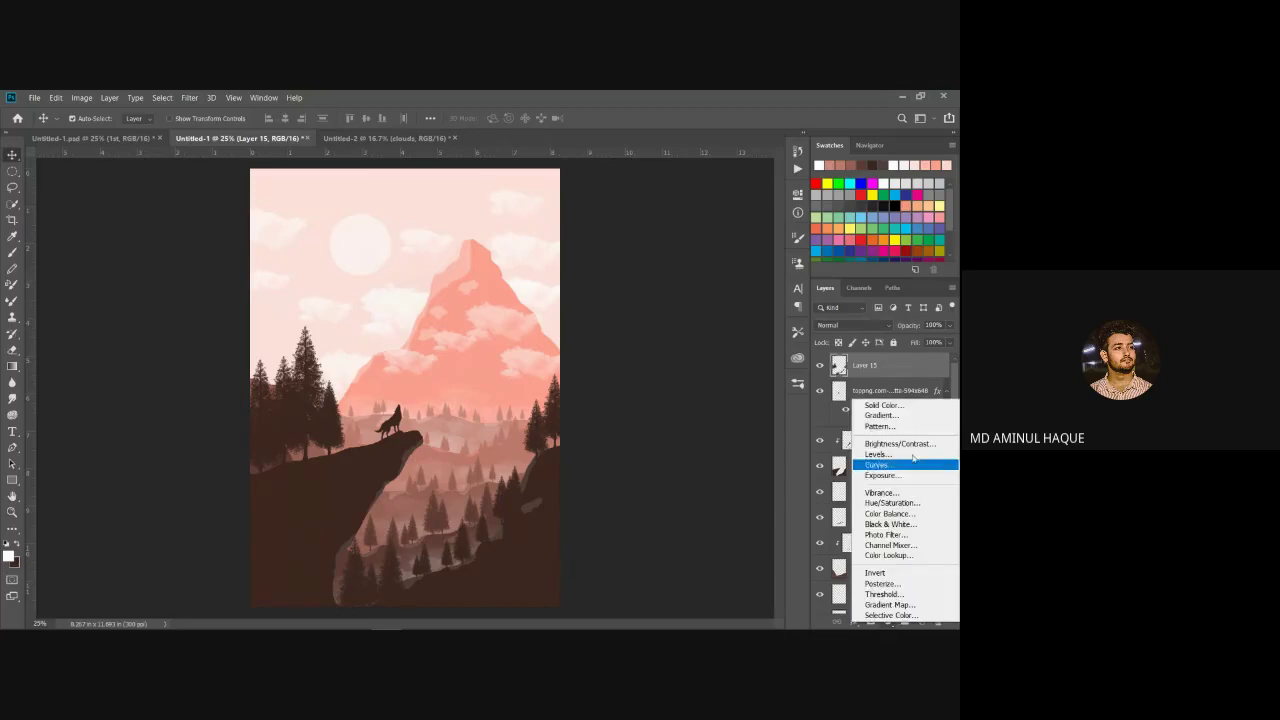
left_click(893, 503)
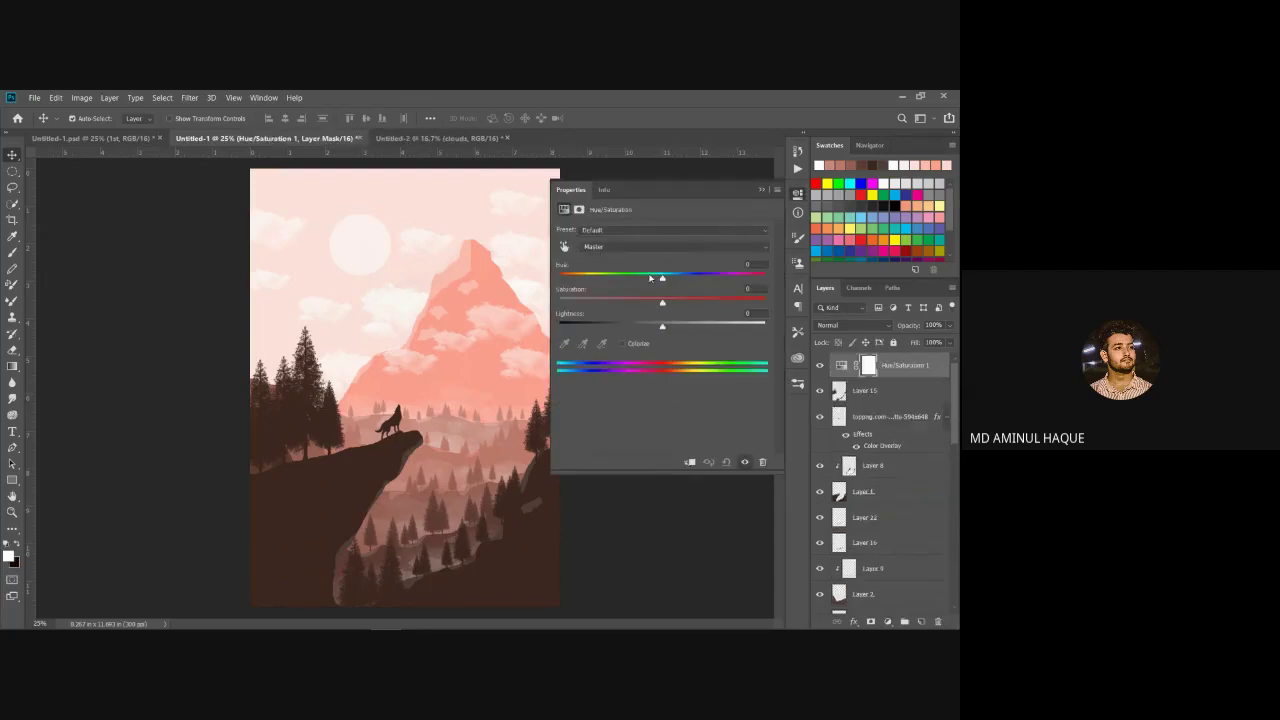
left_click_drag(663, 281, 577, 280)
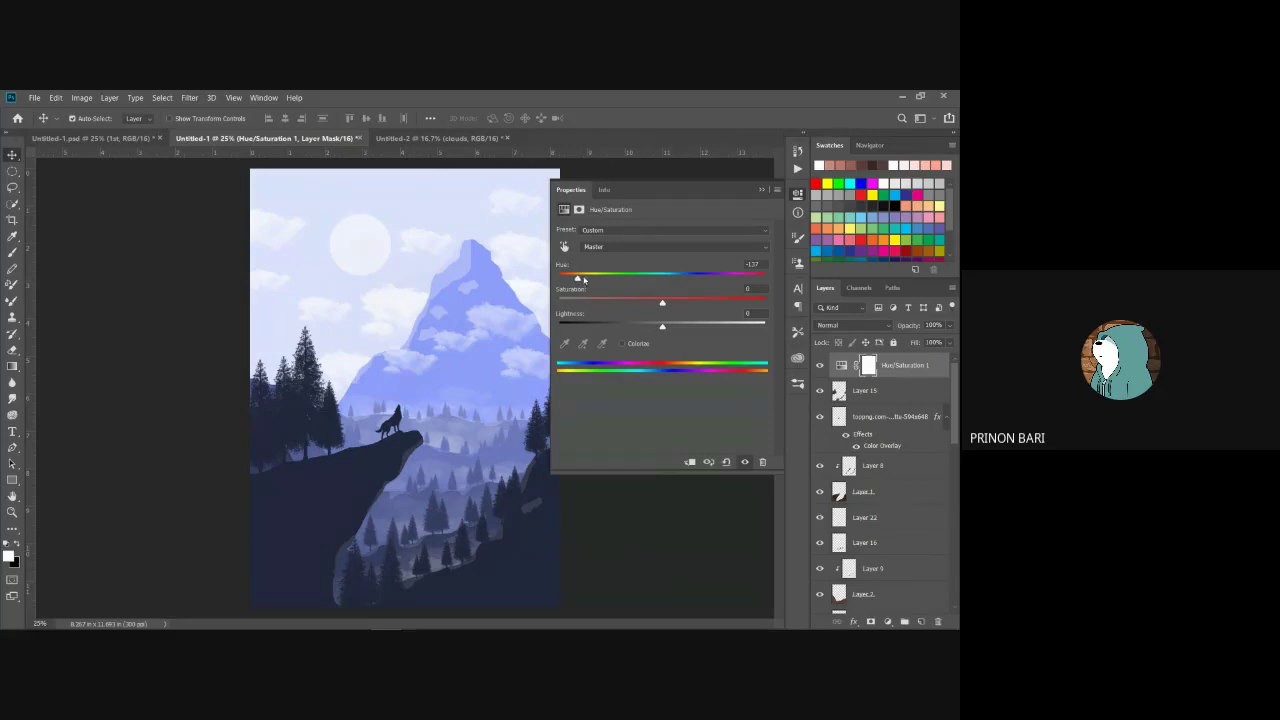
left_click_drag(584, 280, 802, 282)
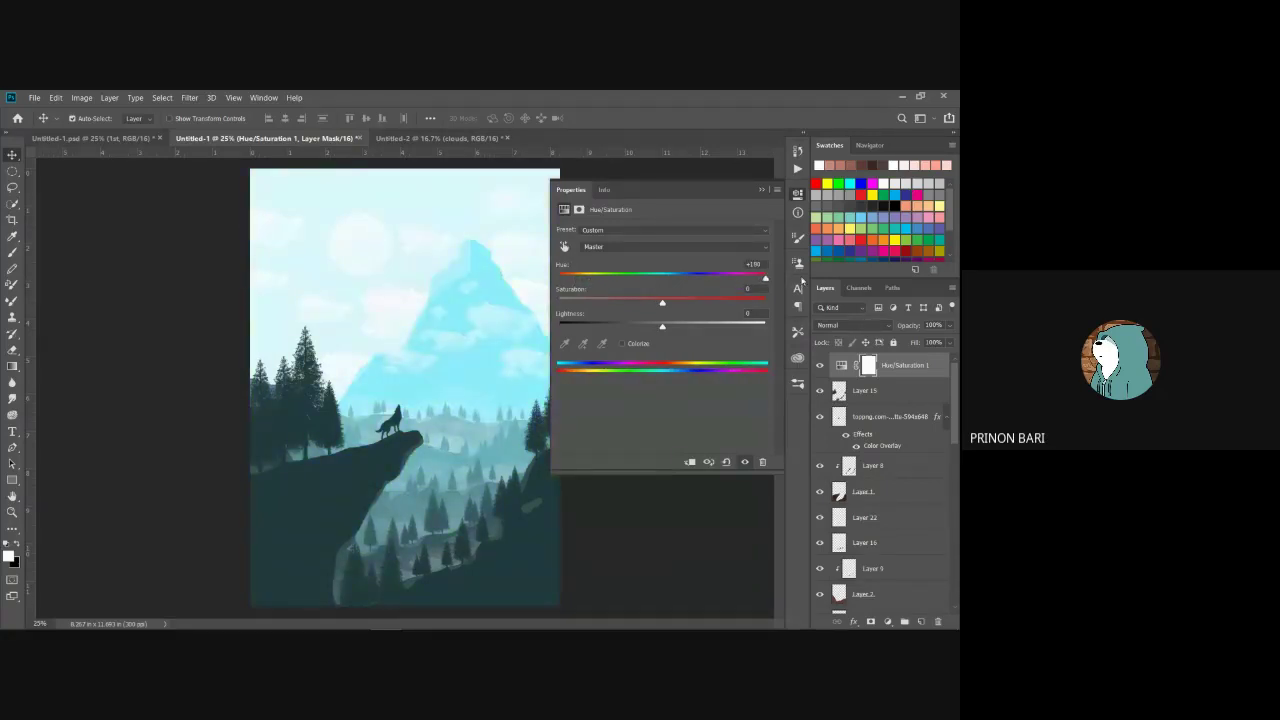
mouse_move(662, 331)
left_mouse_down()
mouse_move(647, 338)
mouse_move(659, 305)
mouse_move(642, 311)
mouse_move(656, 334)
left_mouse_up()
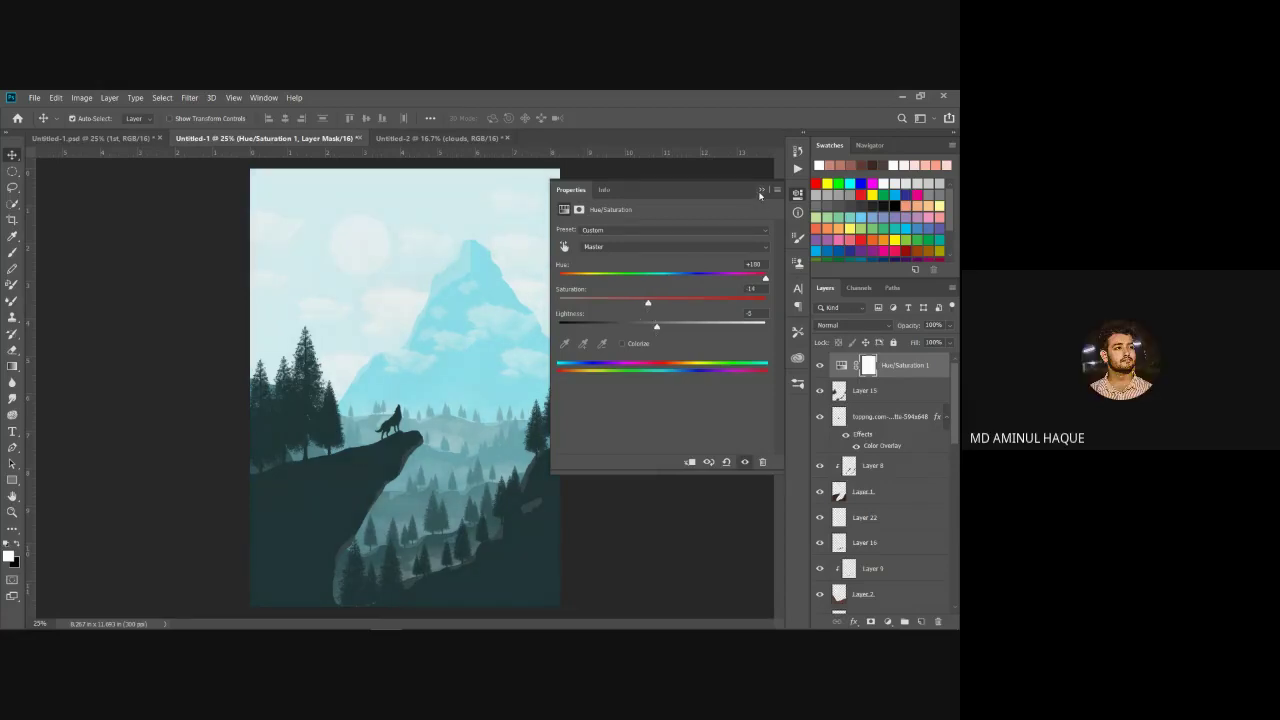
left_click(761, 191)
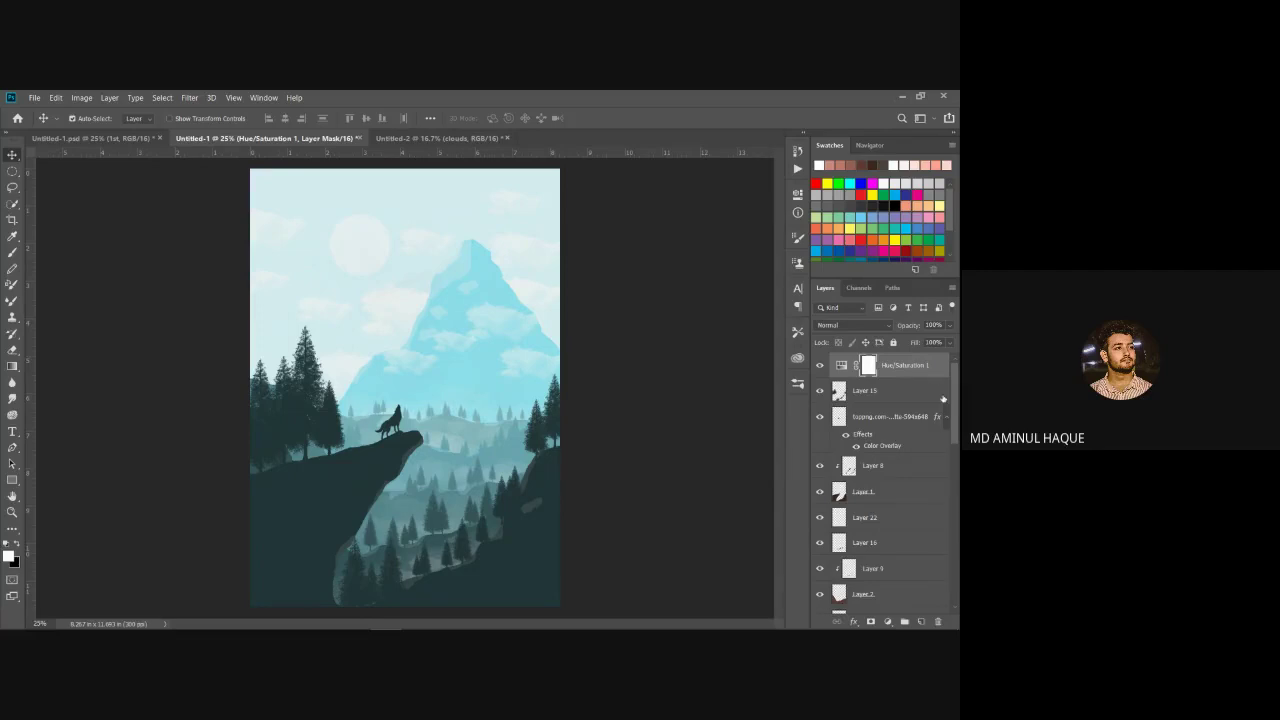
Step: Add a Brightness/Contrast adjustment layer above the Hue/Saturation layer, lowering brightness to about -32 and raising contrast slightly
left_click(889, 621)
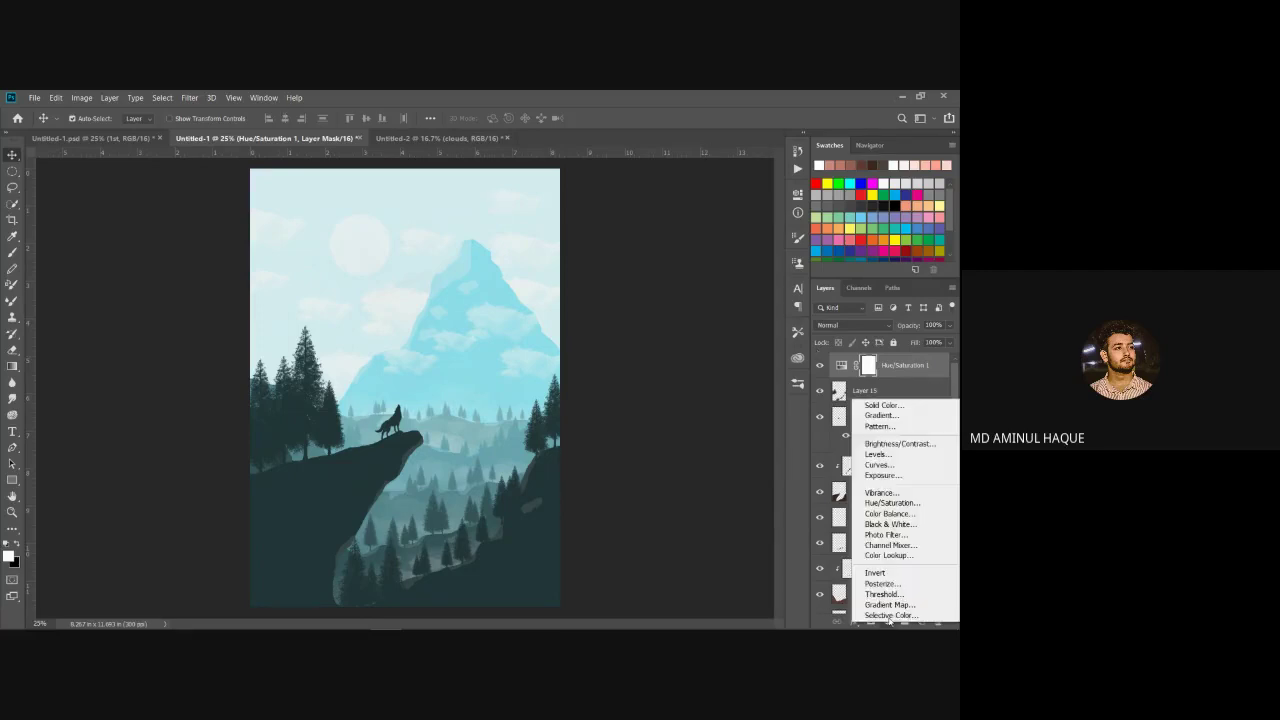
left_click(905, 446)
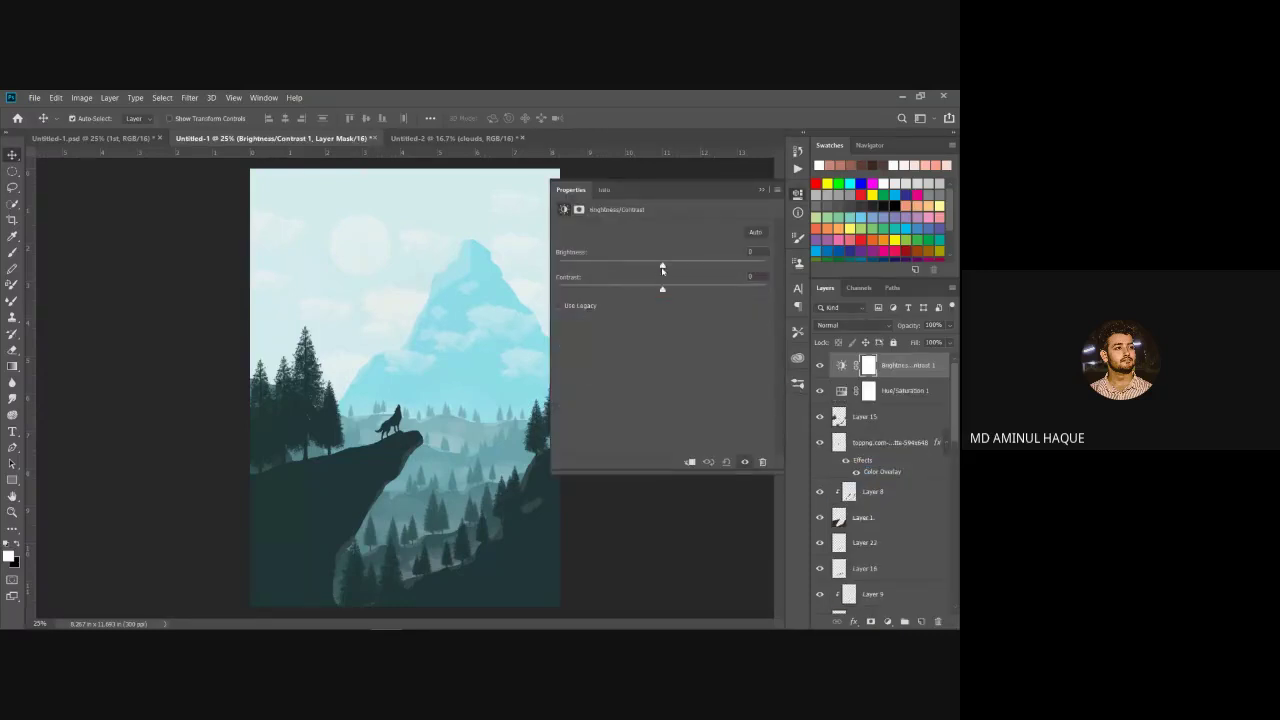
mouse_move(662, 270)
left_mouse_down()
mouse_move(646, 272)
mouse_move(675, 290)
mouse_move(641, 269)
left_mouse_up()
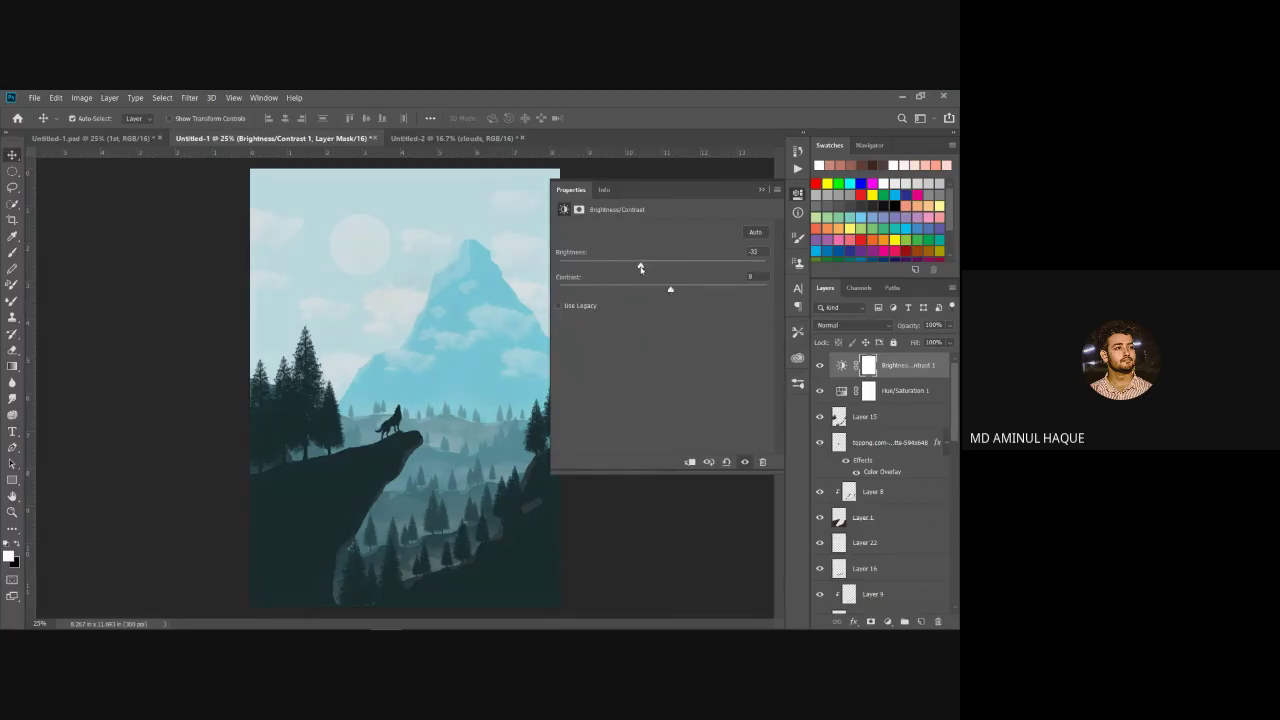
left_click(762, 190)
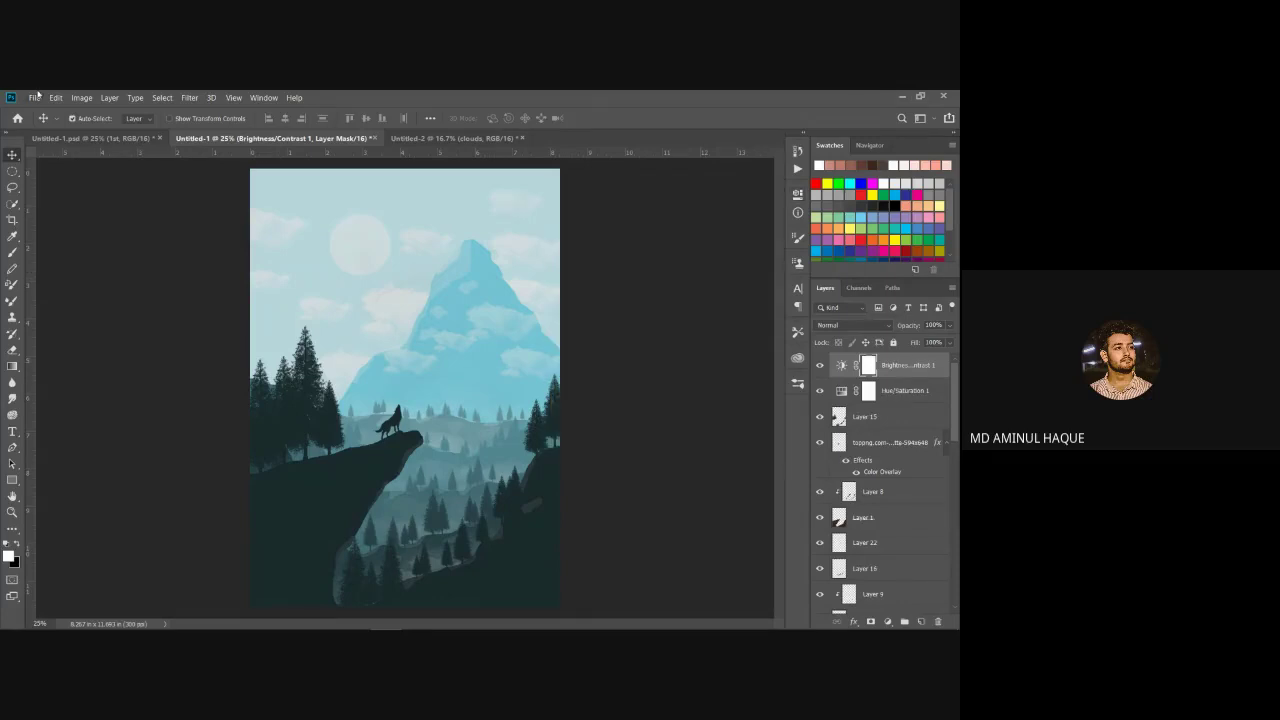
Step: Compare the blue landscape with the orange version in Untitled-1.psd and review the blue version's layer stack
left_click(82, 98)
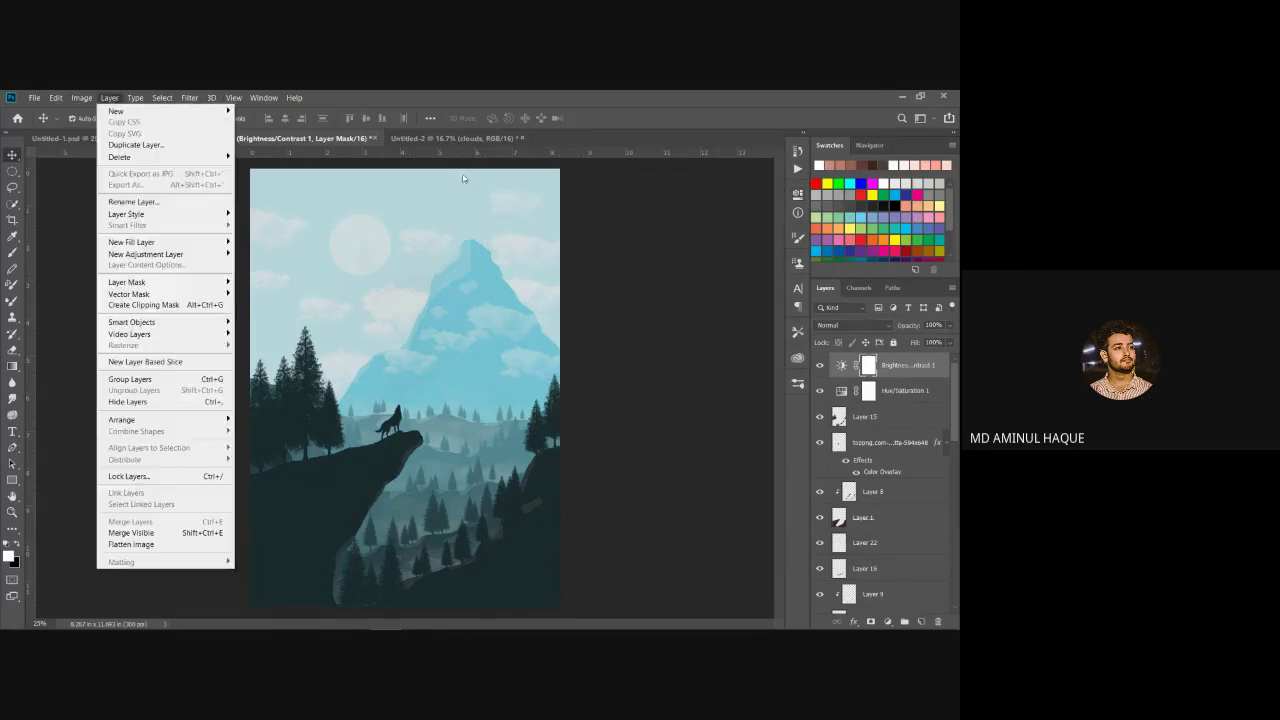
left_click(640, 289)
left_click(130, 138)
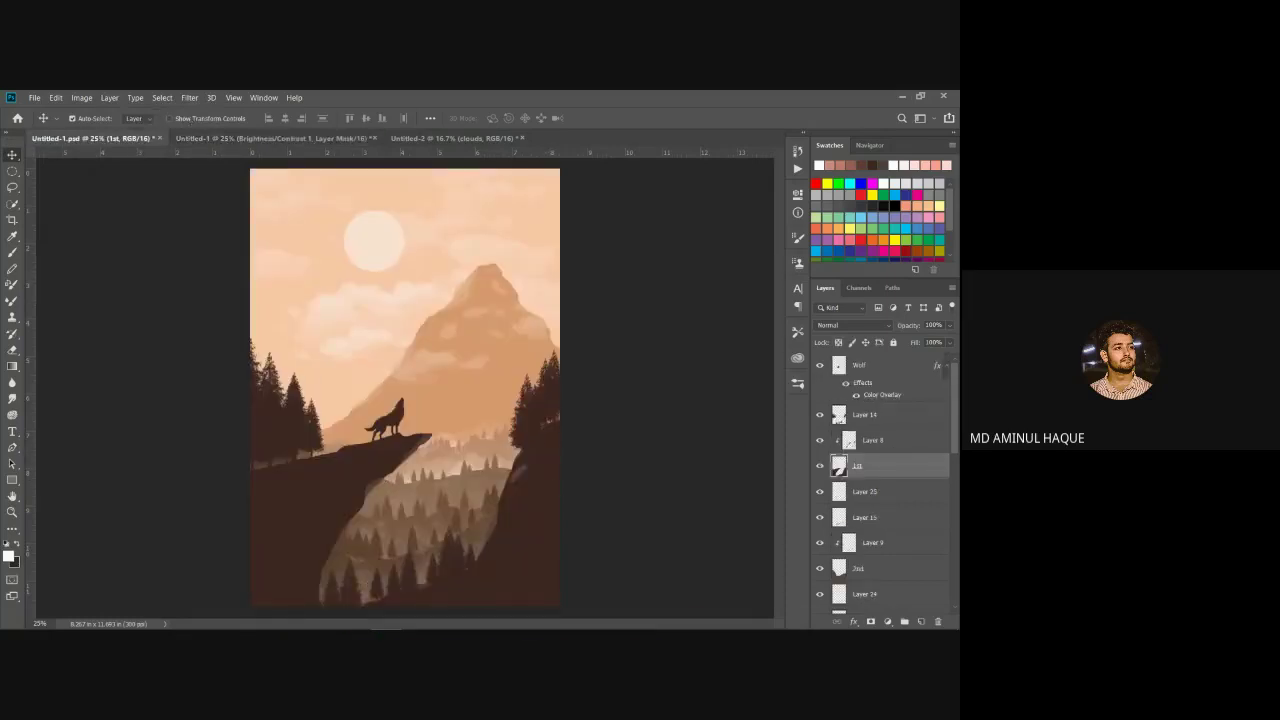
left_click(278, 138)
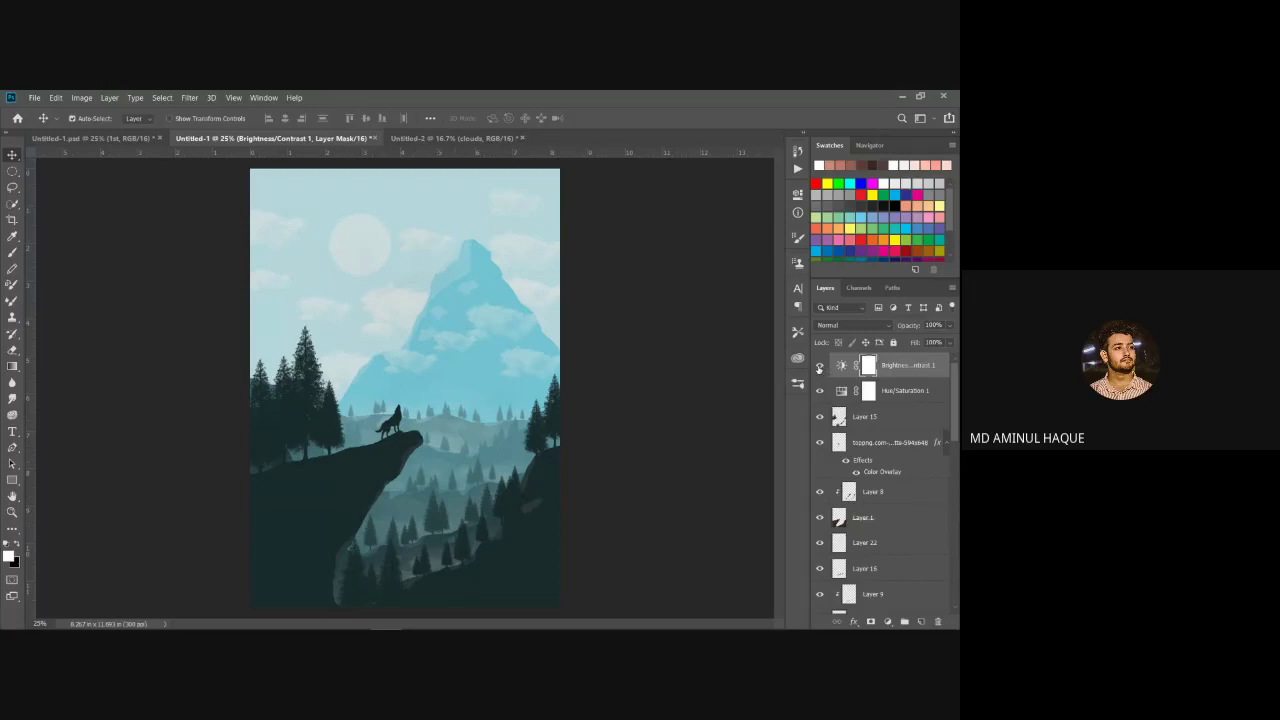
scroll(956, 418, "down", 3)
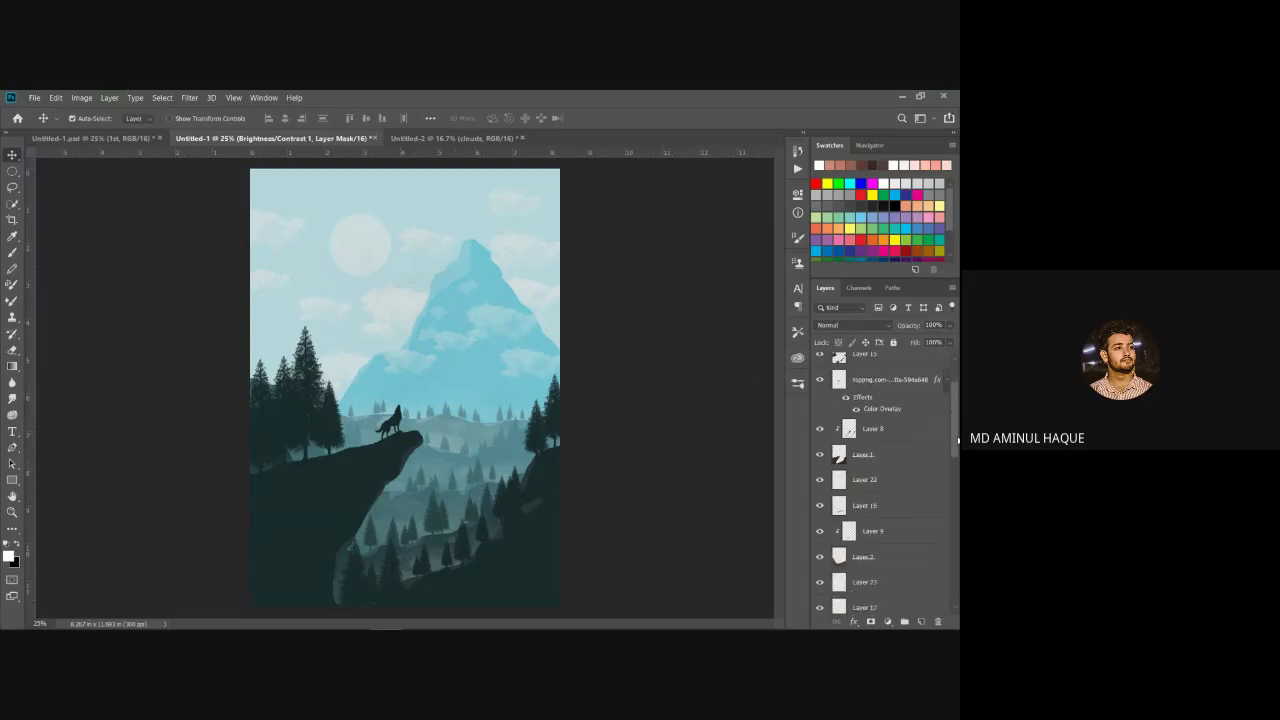
scroll(950, 414, "up", 3)
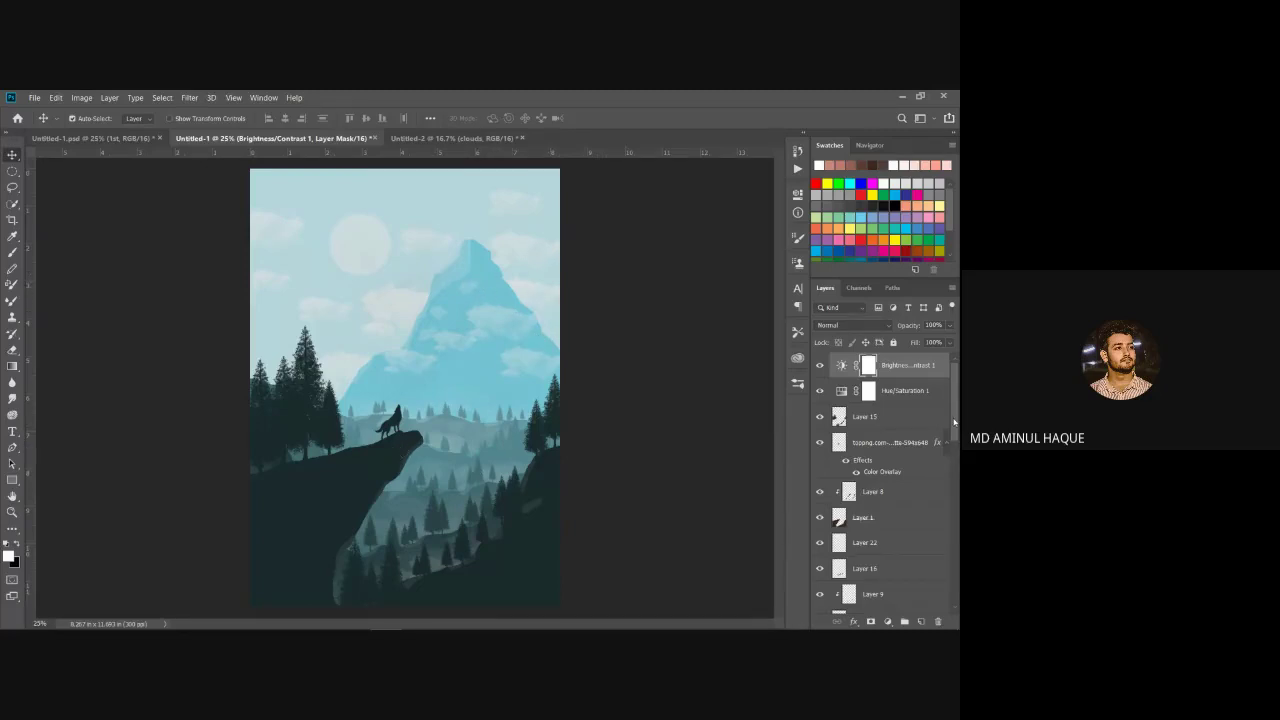
scroll(860, 480, "down", 3)
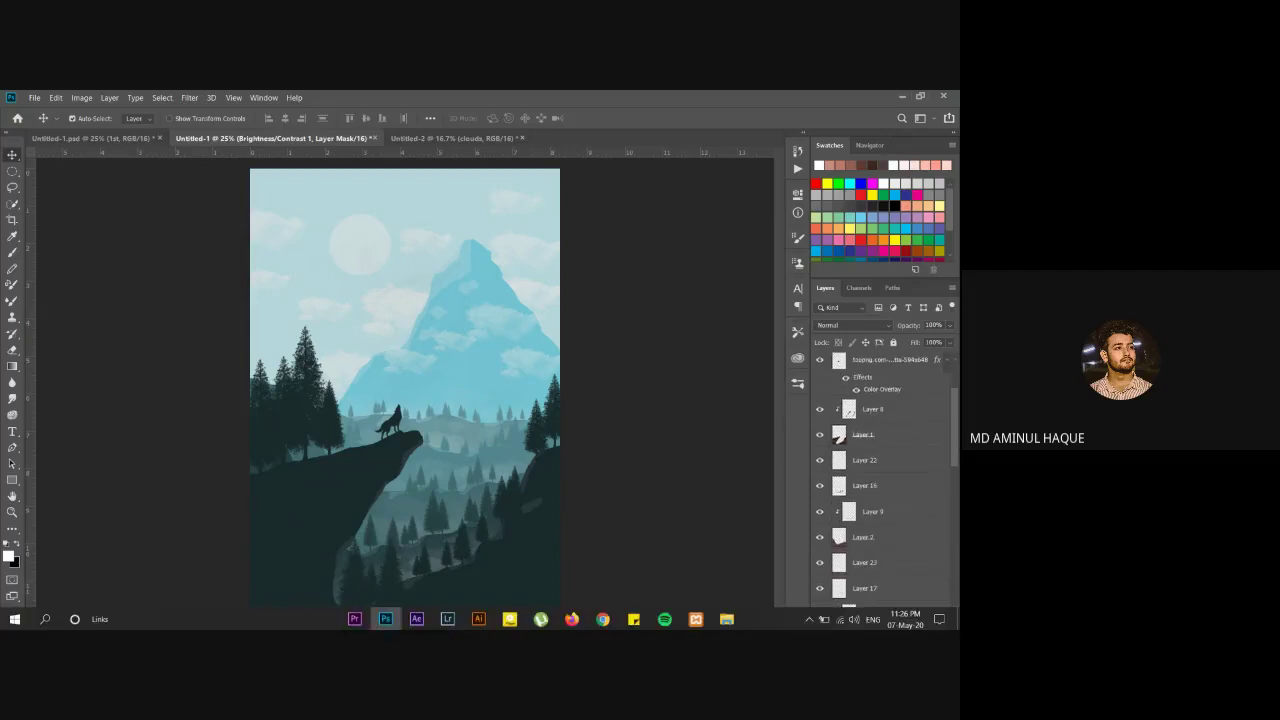
Step: Switch to Chrome, search Google Images for "monochromatic art" in a new tab and browse the example artworks
mouse_move(603, 615)
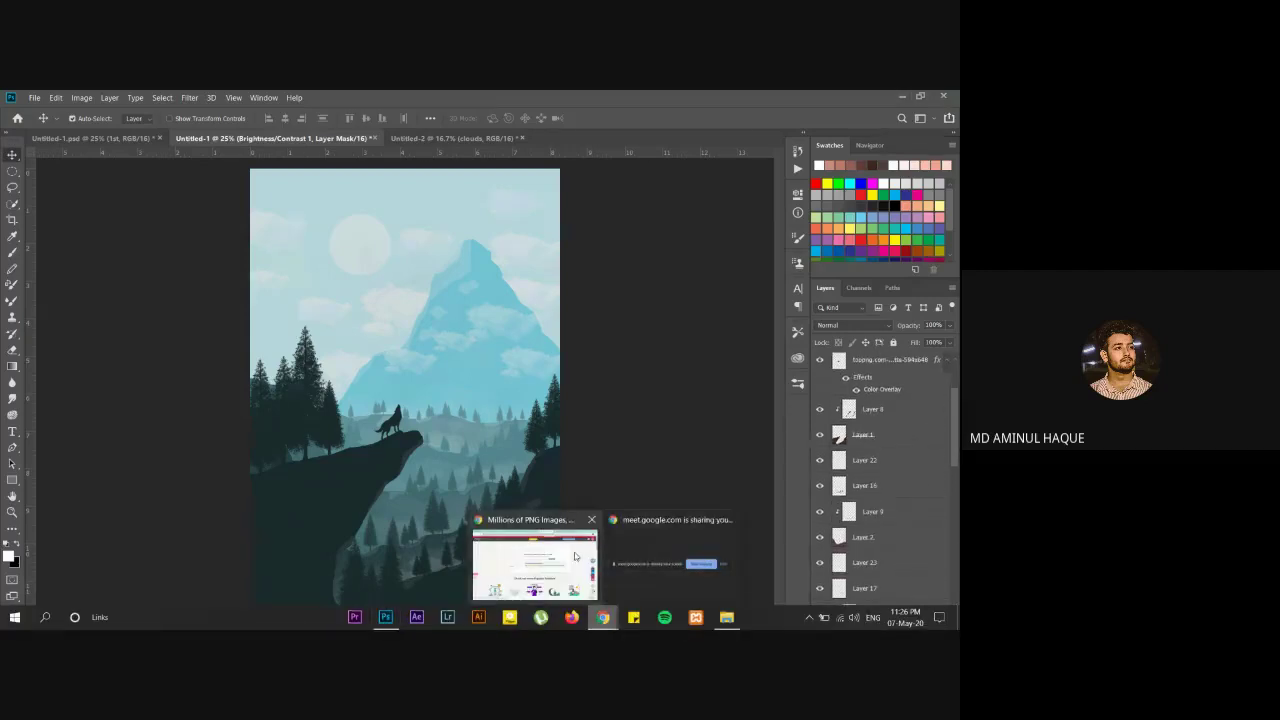
left_click(535, 565)
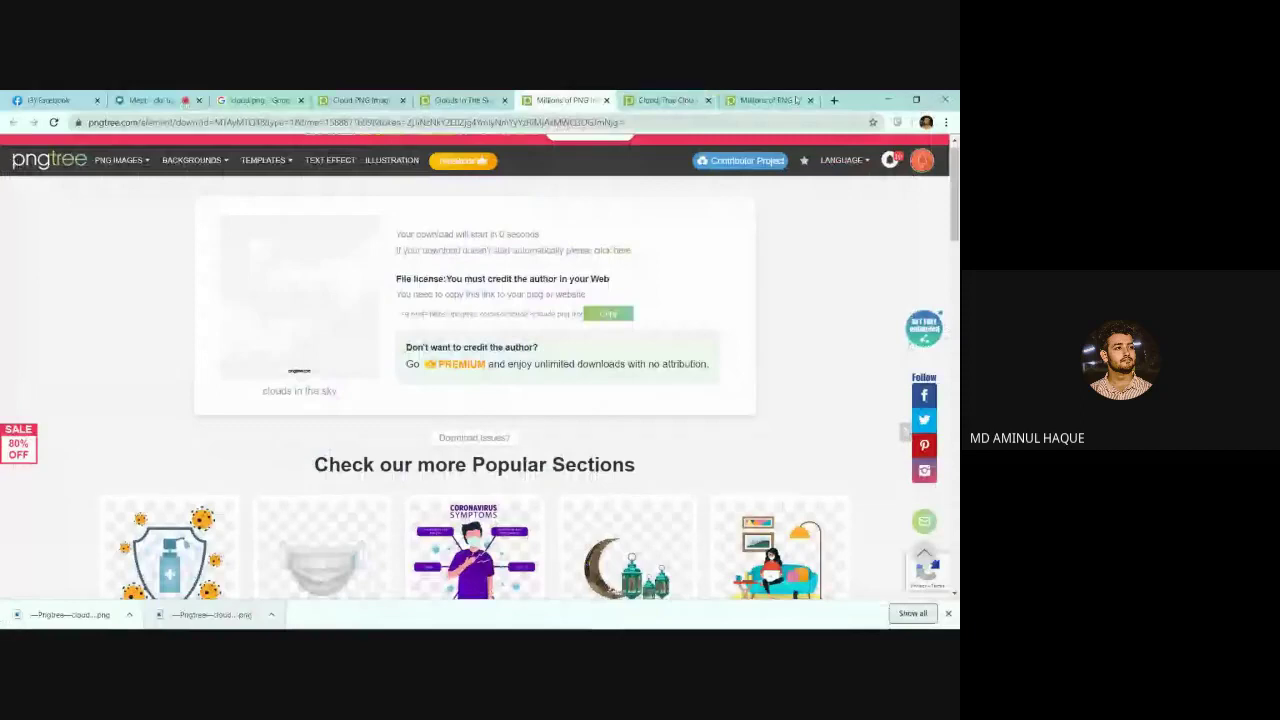
key("ctrl+t")
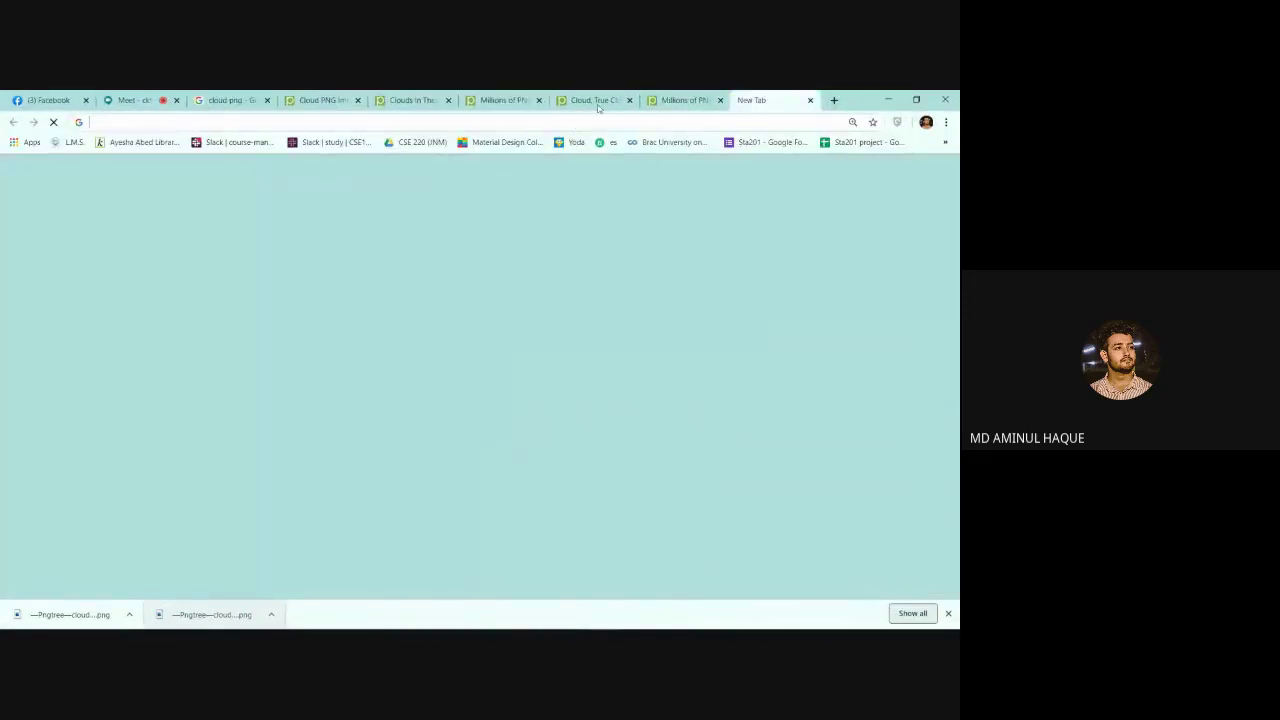
type("m")
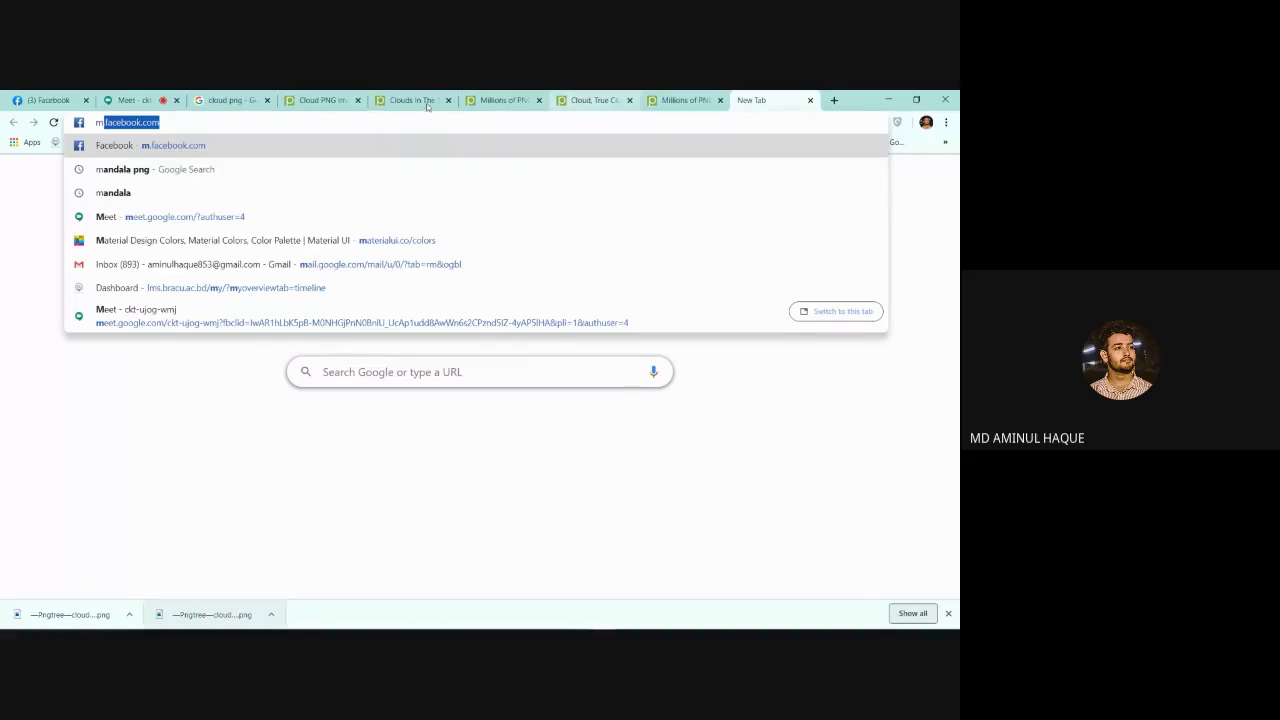
type("ono")
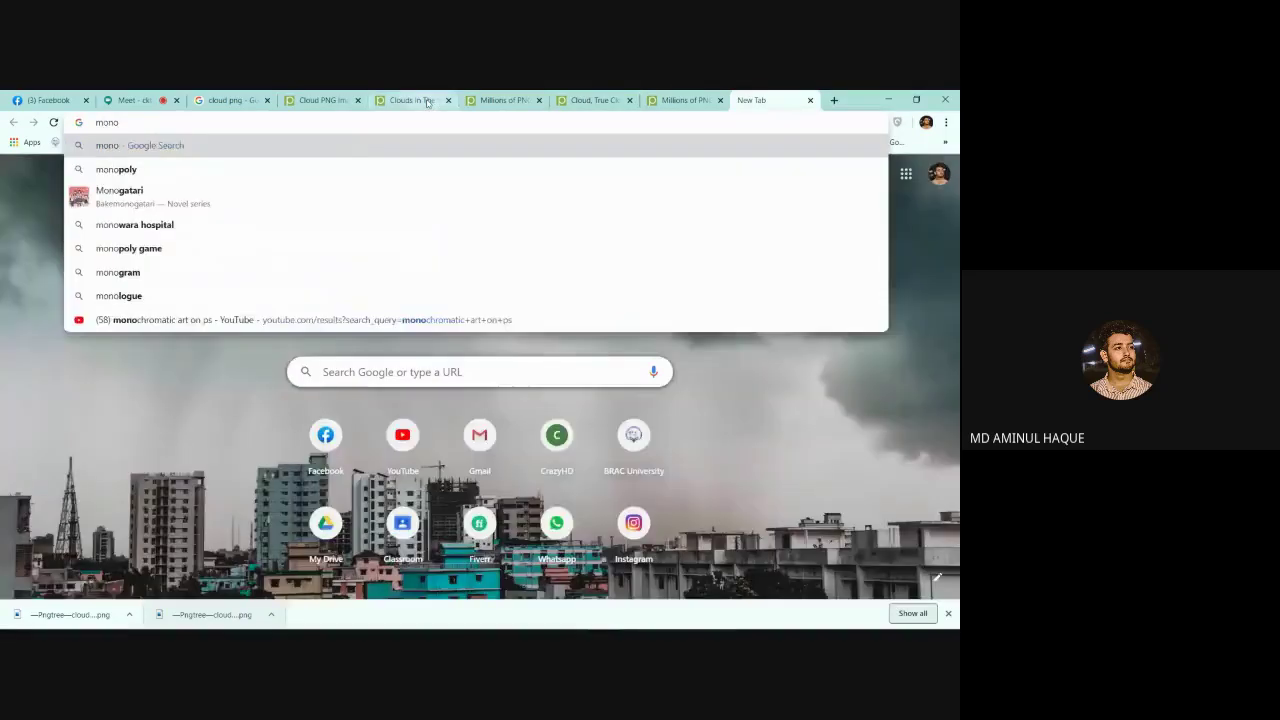
type("ch")
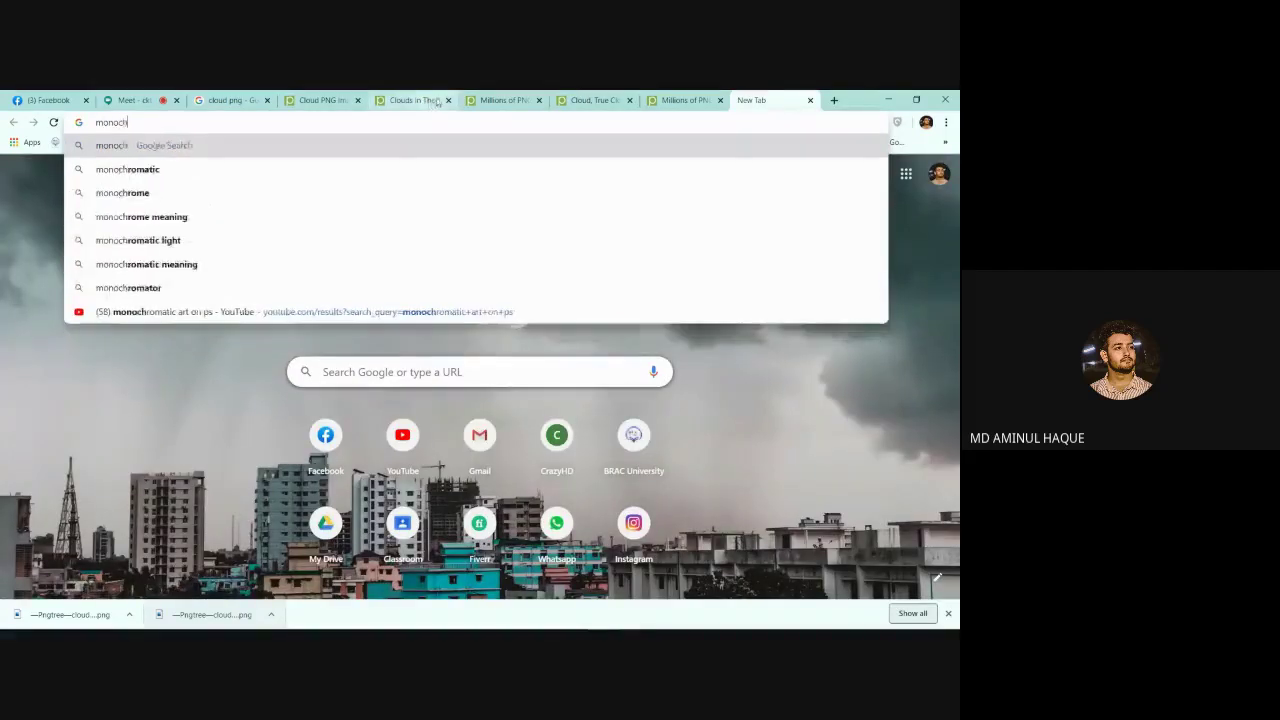
type("roma")
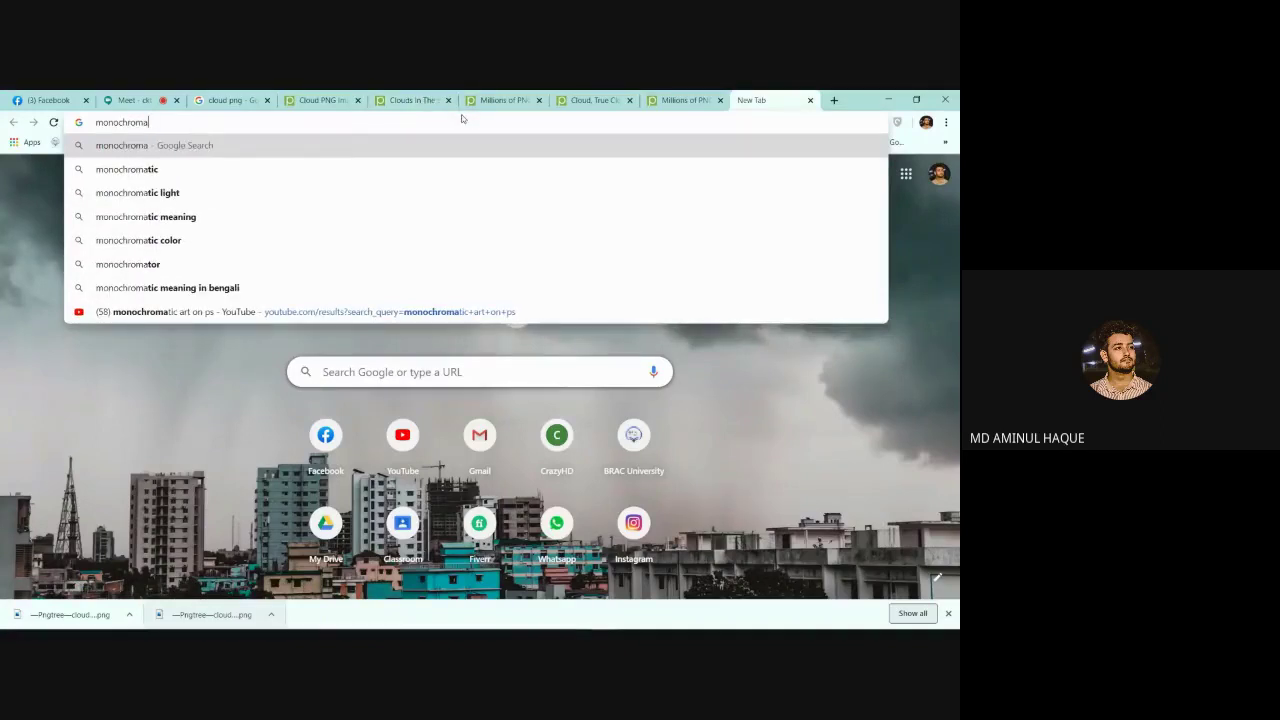
type("tic")
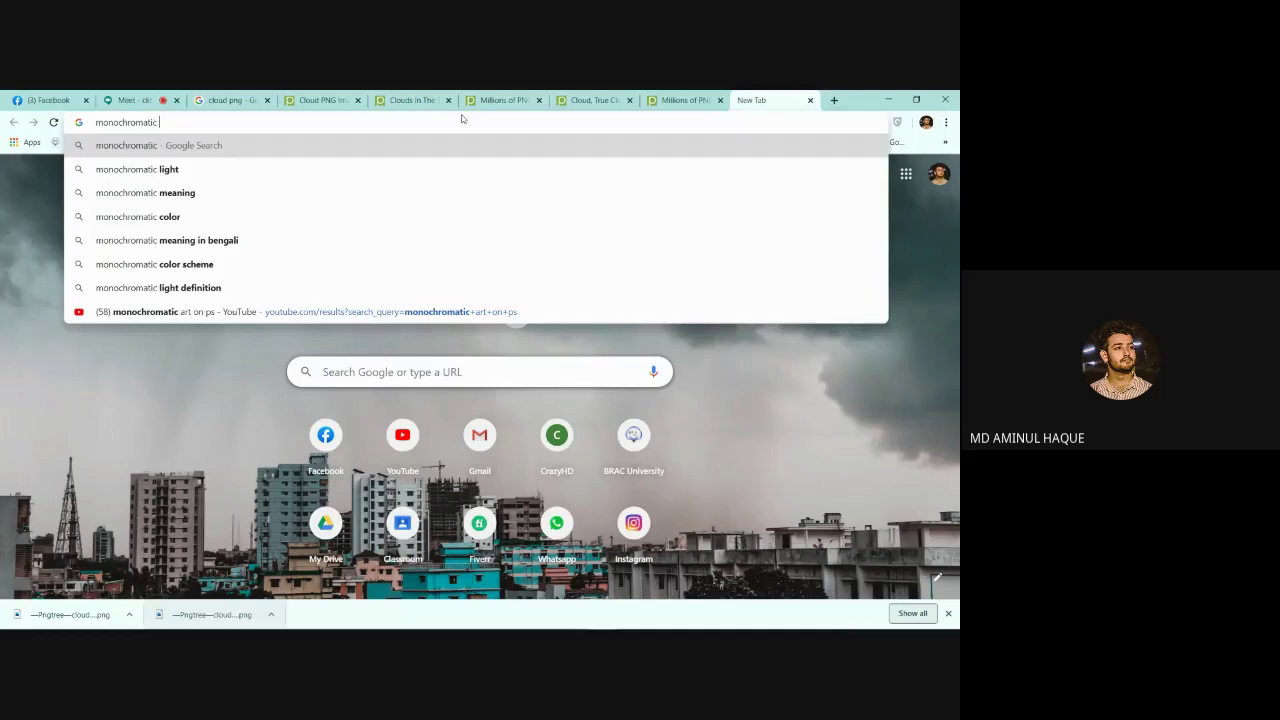
type(" art")
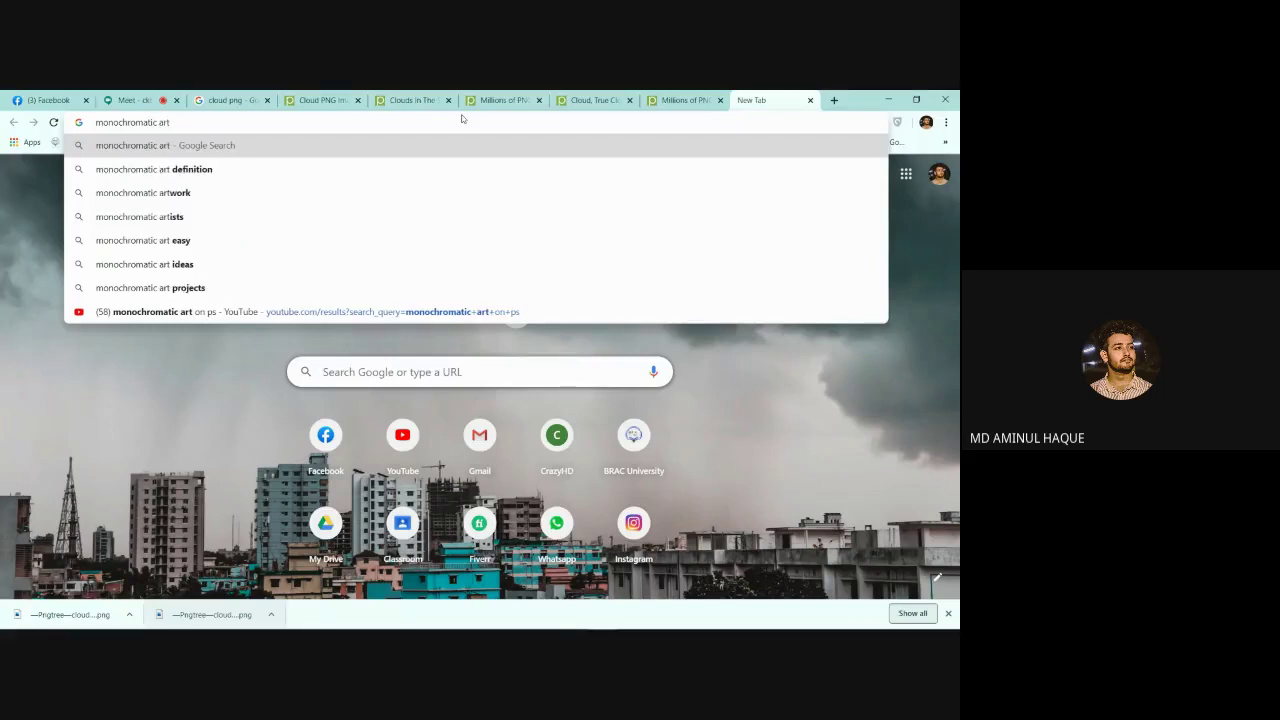
key("Return")
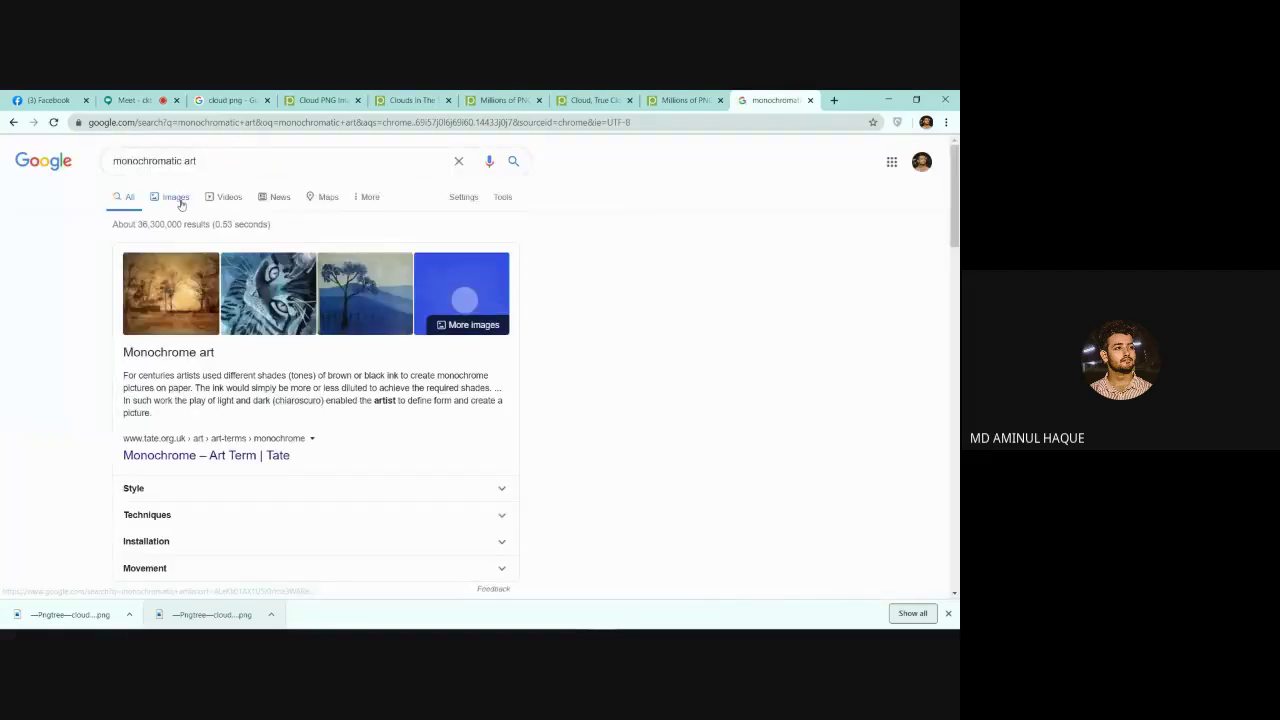
left_click(178, 199)
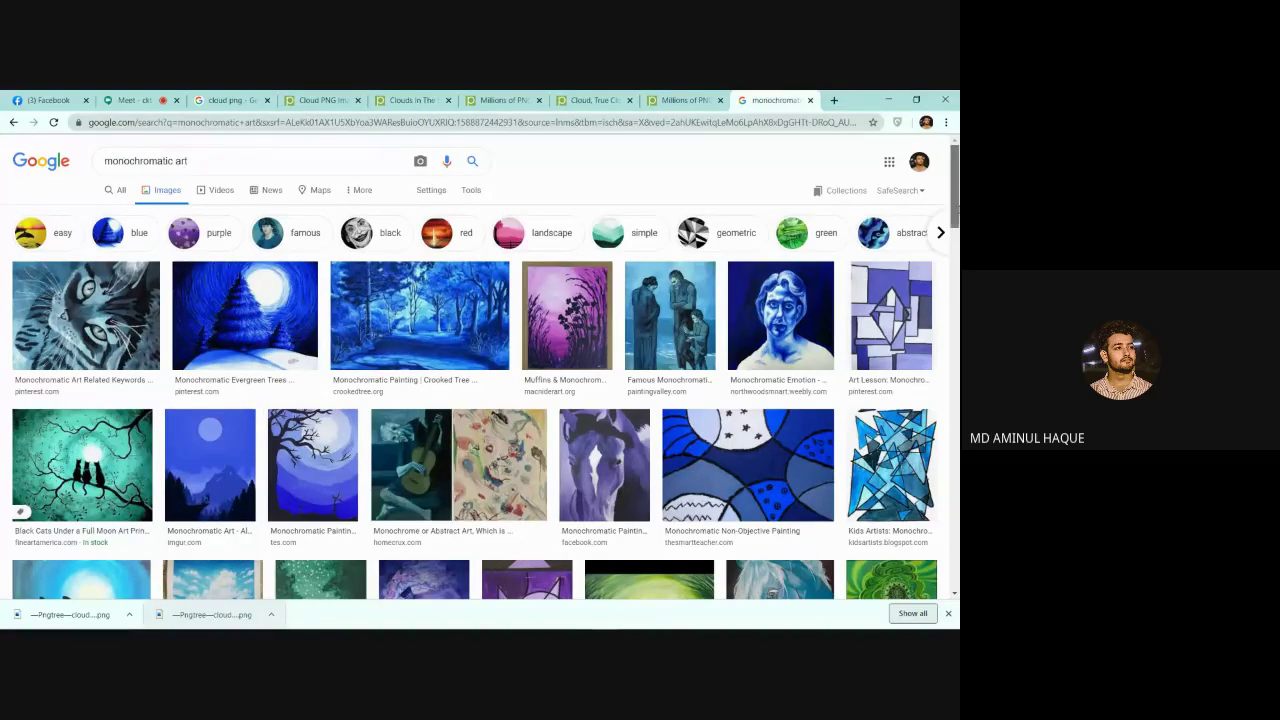
scroll(367, 369, "down", 6)
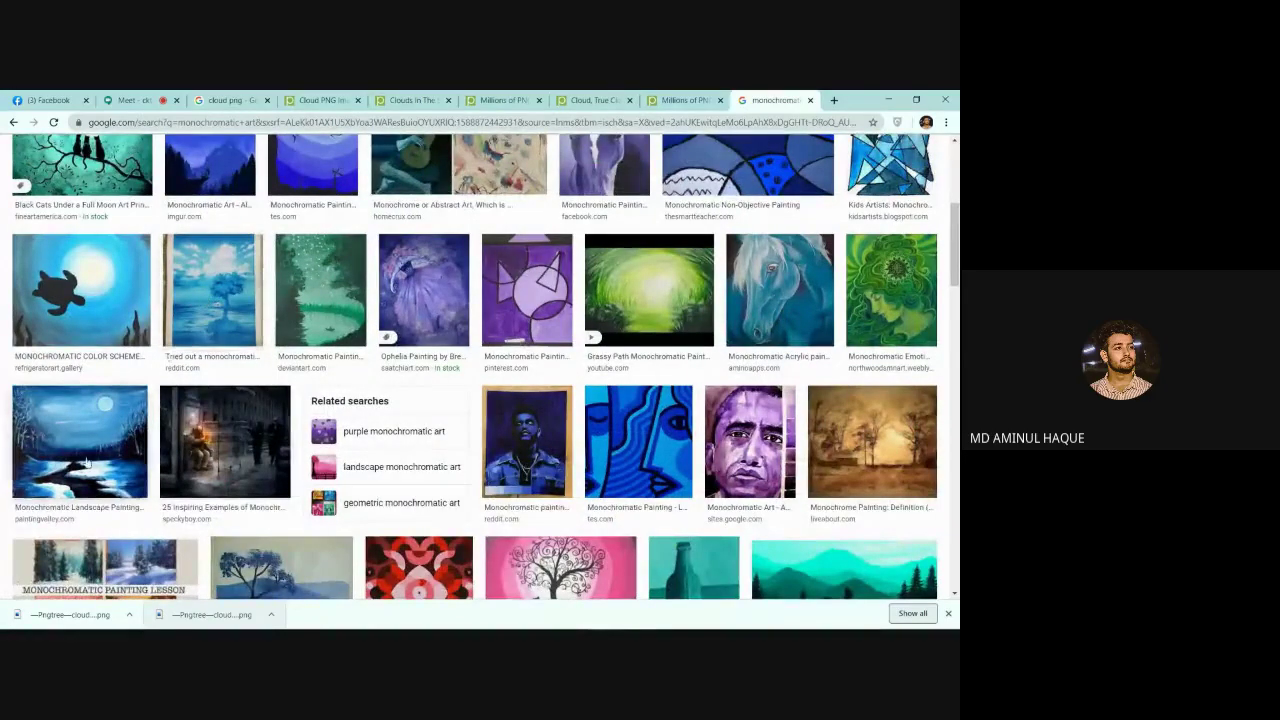
Step: Browse more monochromatic art results, and minimize Chrome and Photoshop to view the desktop wallpaper alongside the blue landscape as another example
scroll(86, 462, "down", 4)
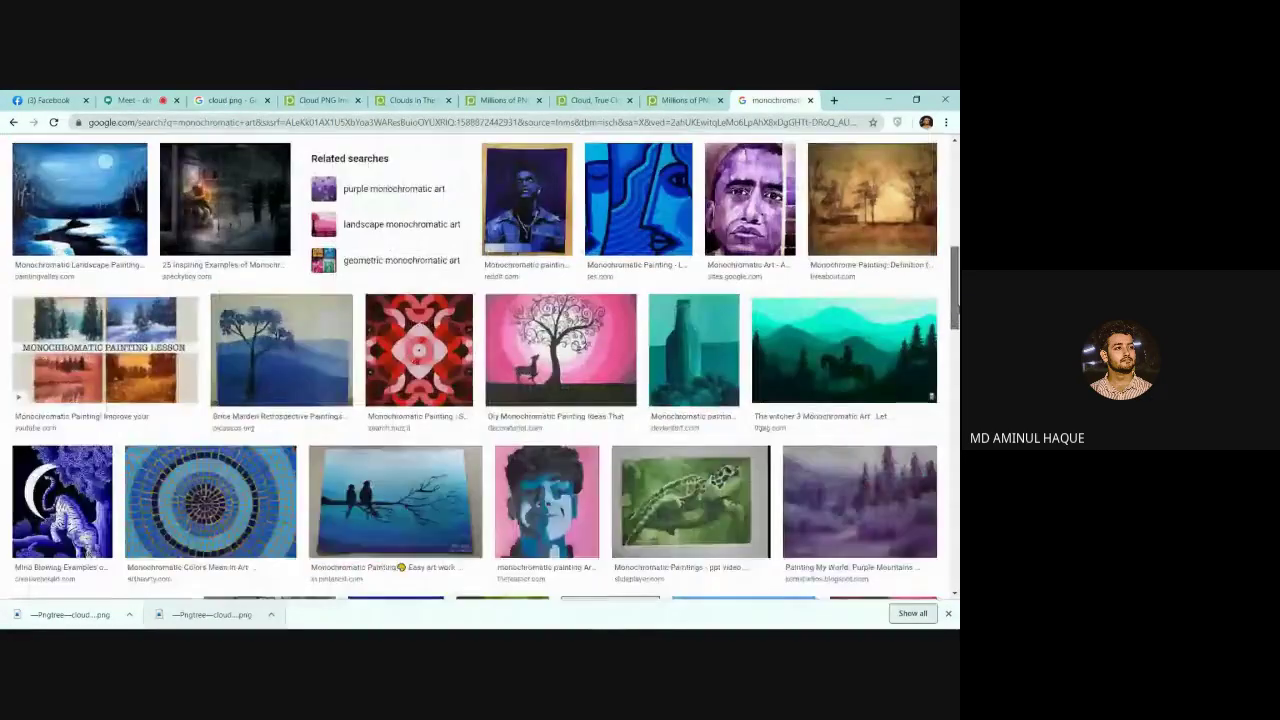
scroll(2, 346, "down", 1)
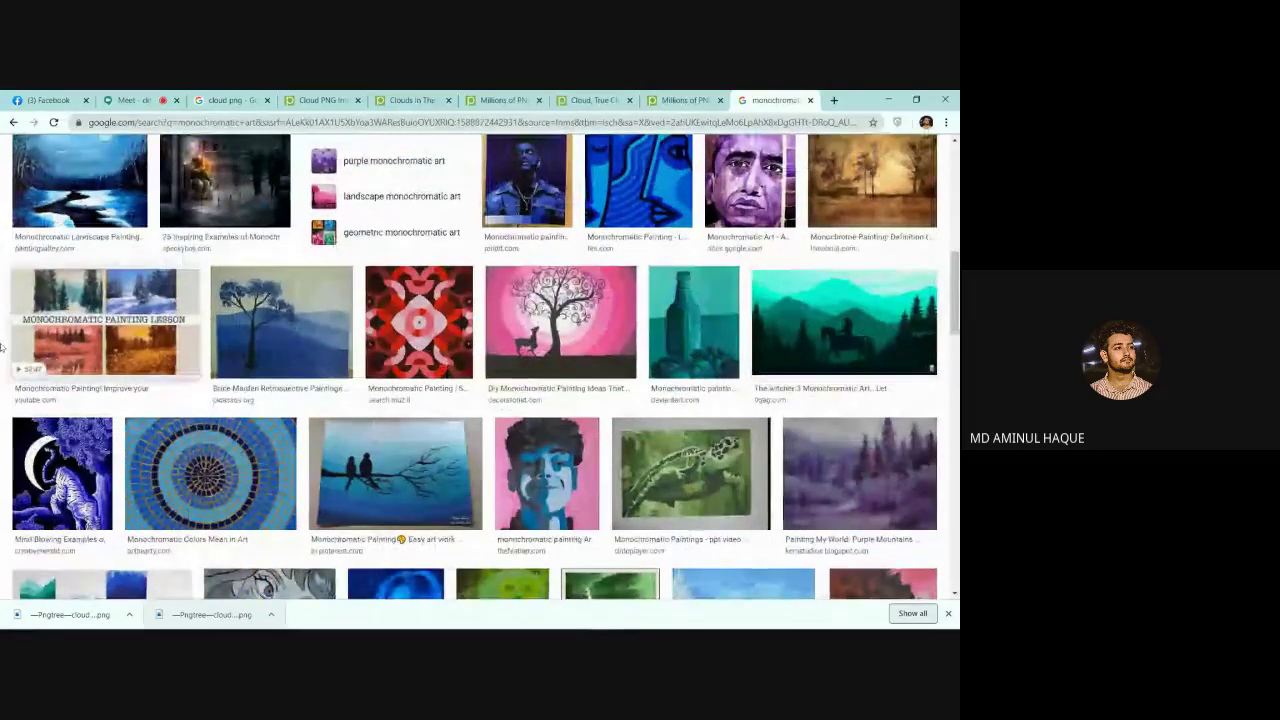
left_click(885, 99)
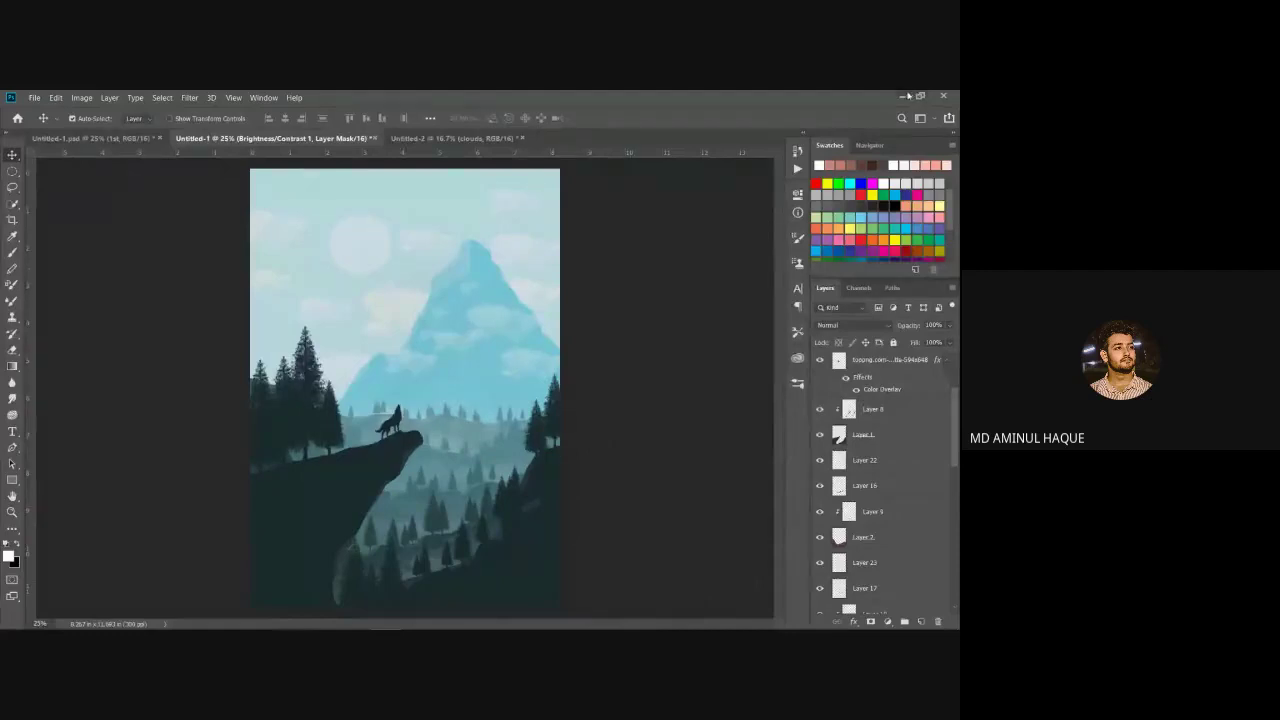
left_click(905, 96)
left_click(886, 99)
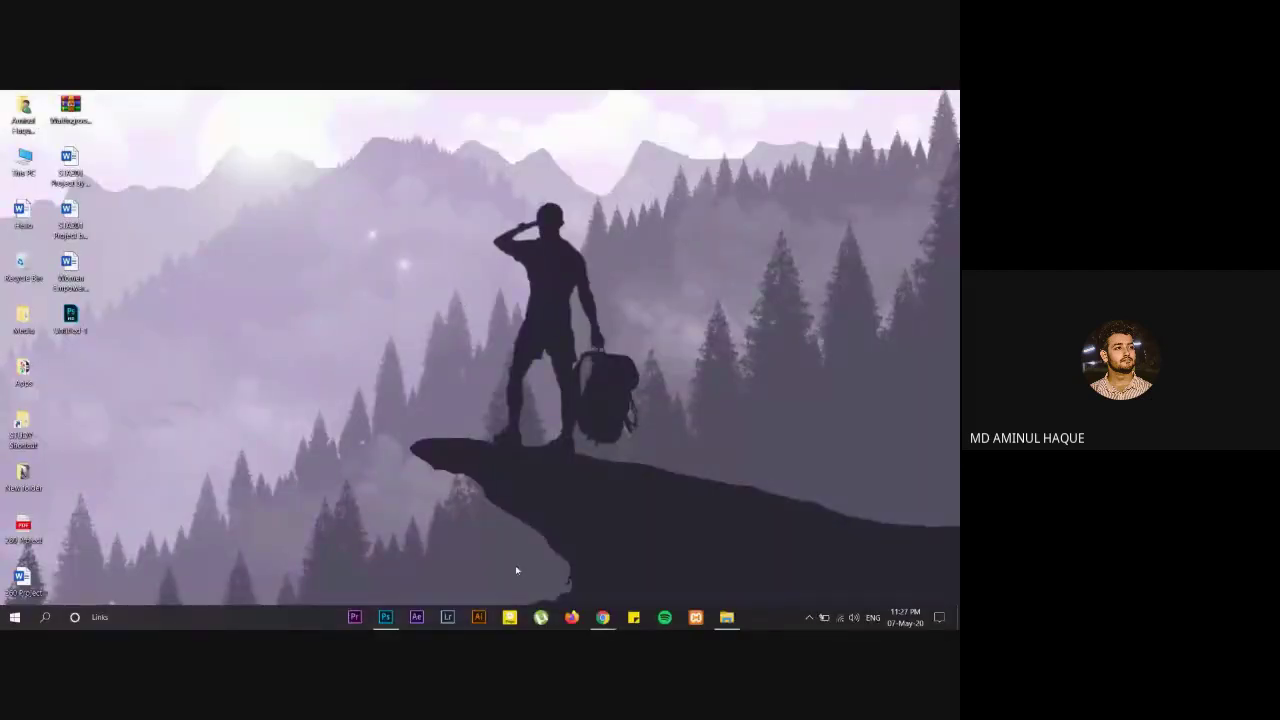
left_click(388, 618)
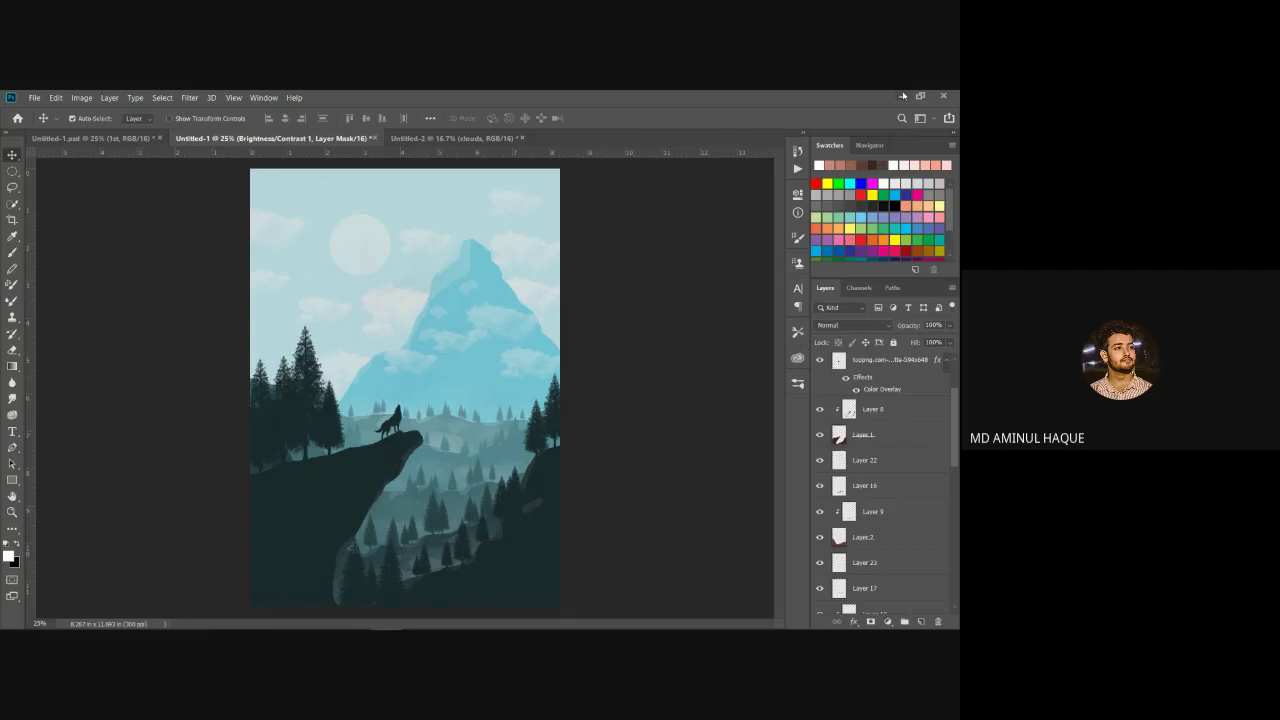
left_click(385, 617)
Step: Switch to the Google Meet call in Chrome, dismiss the microphone notice, close the downloads bar and stop presenting the screen
mouse_move(603, 617)
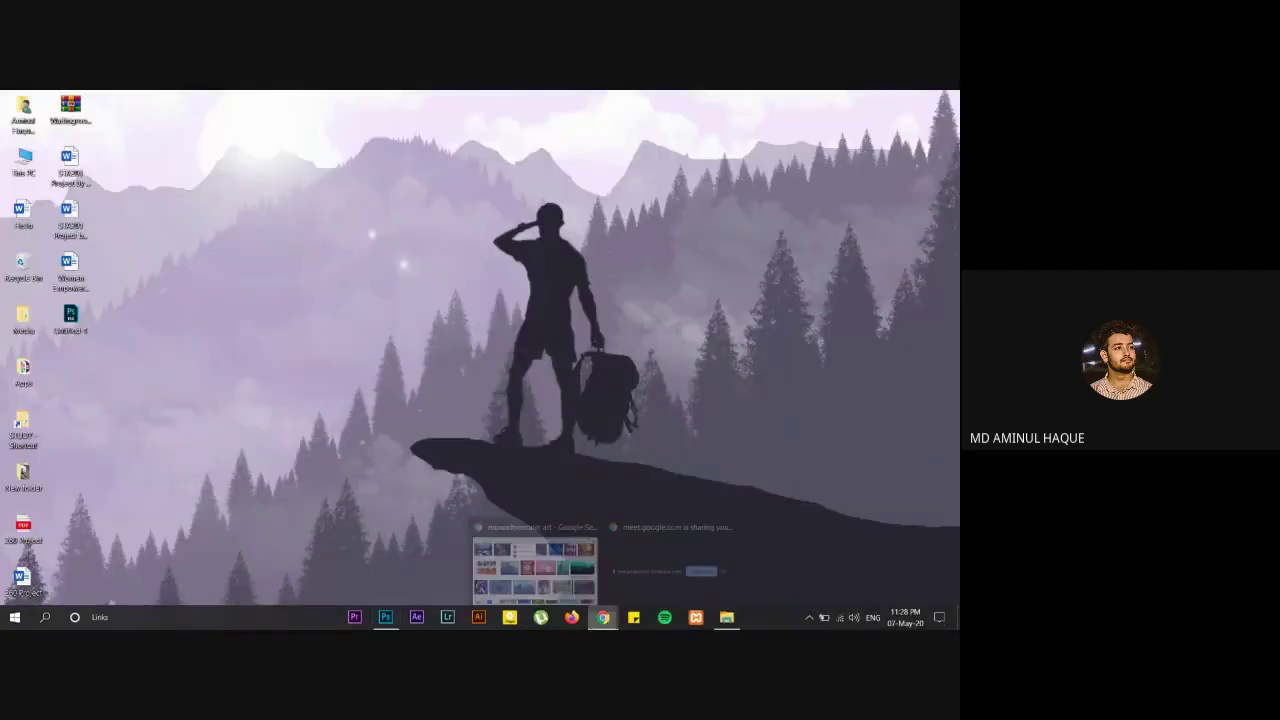
left_click(535, 570)
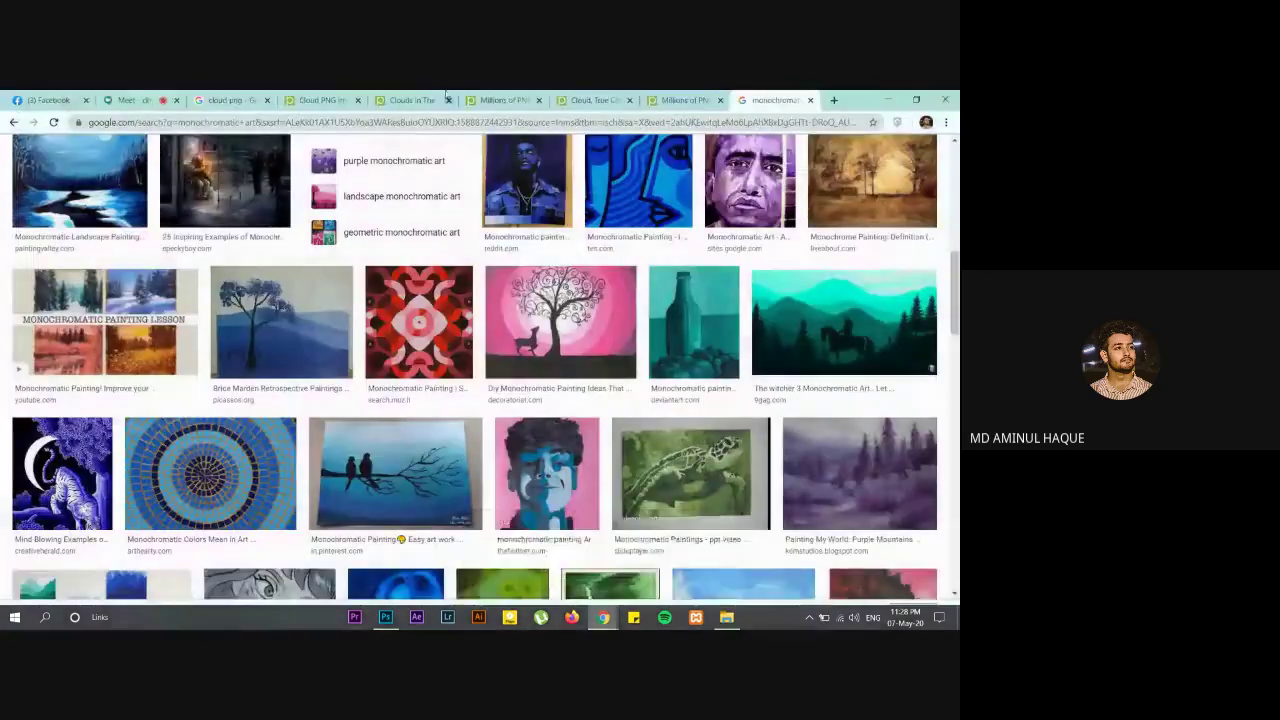
left_click(135, 100)
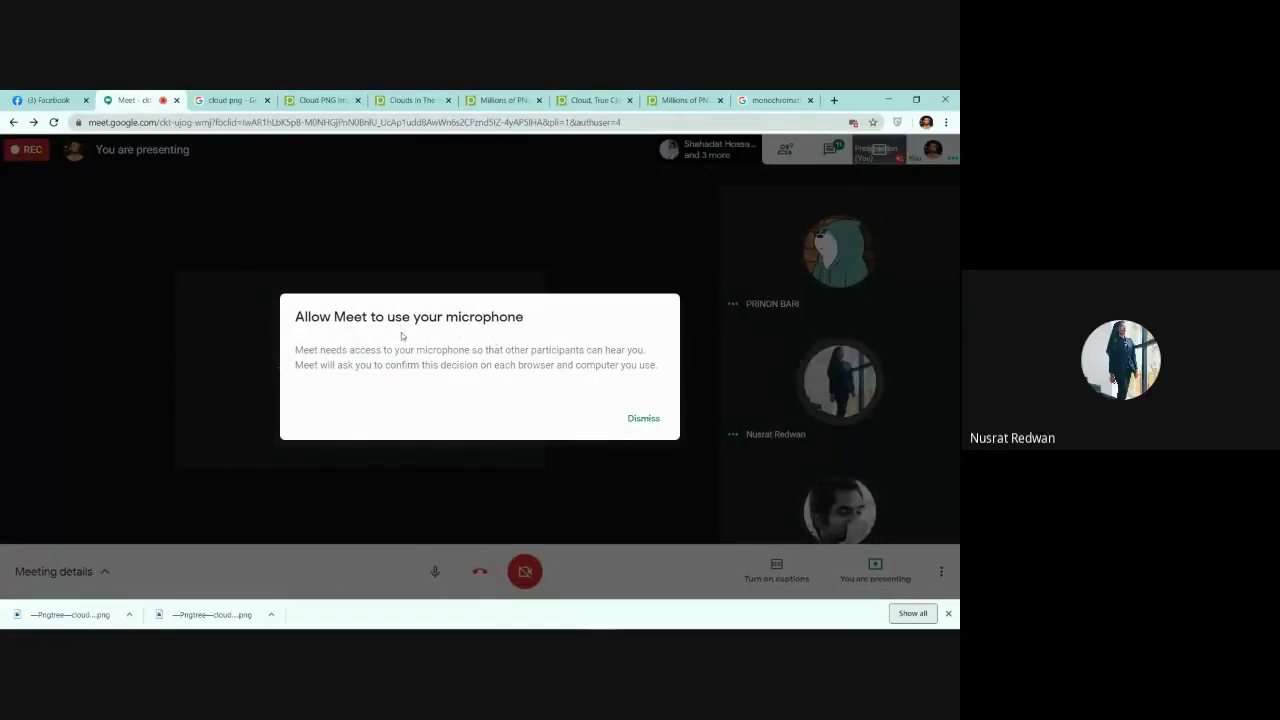
left_click(643, 419)
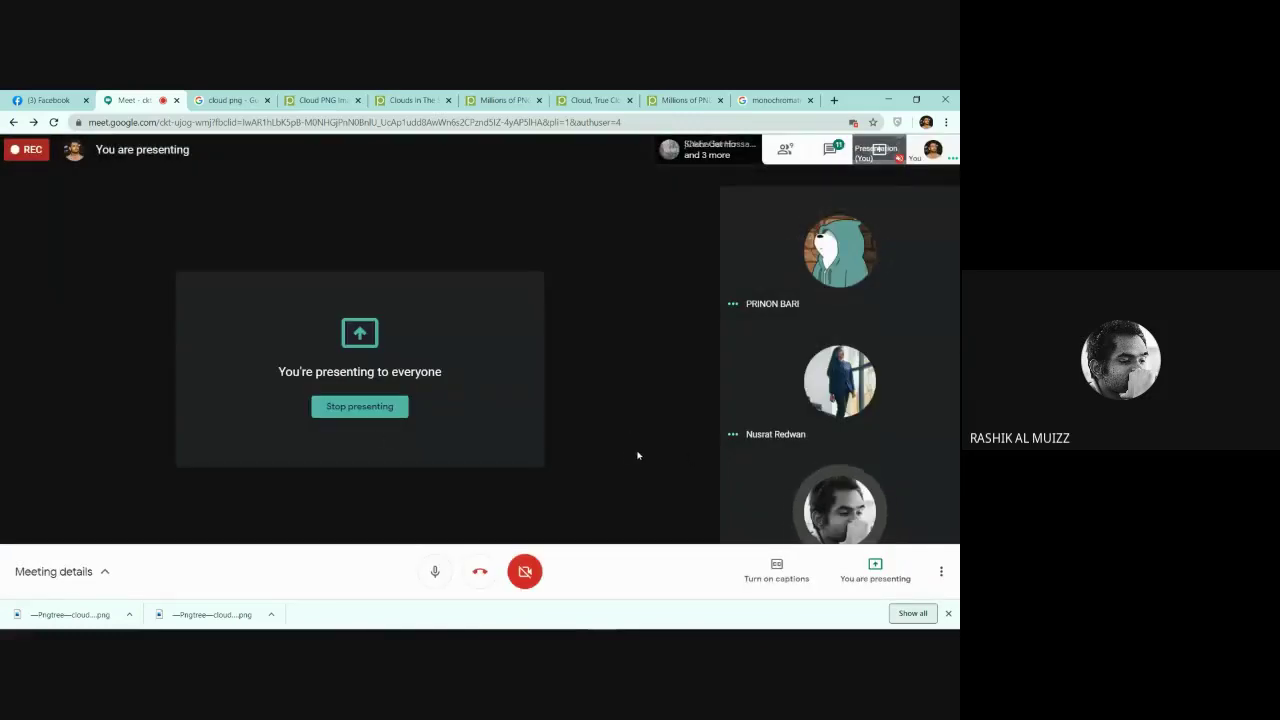
left_click(948, 613)
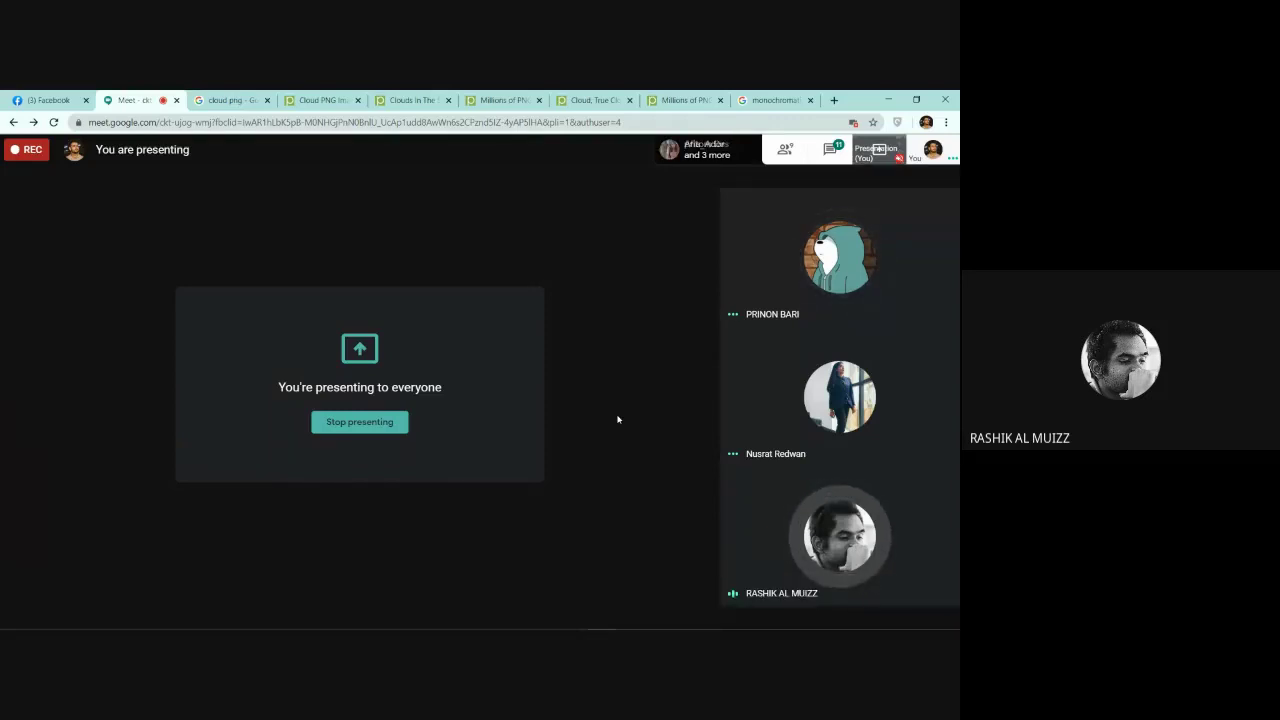
left_click(371, 424)
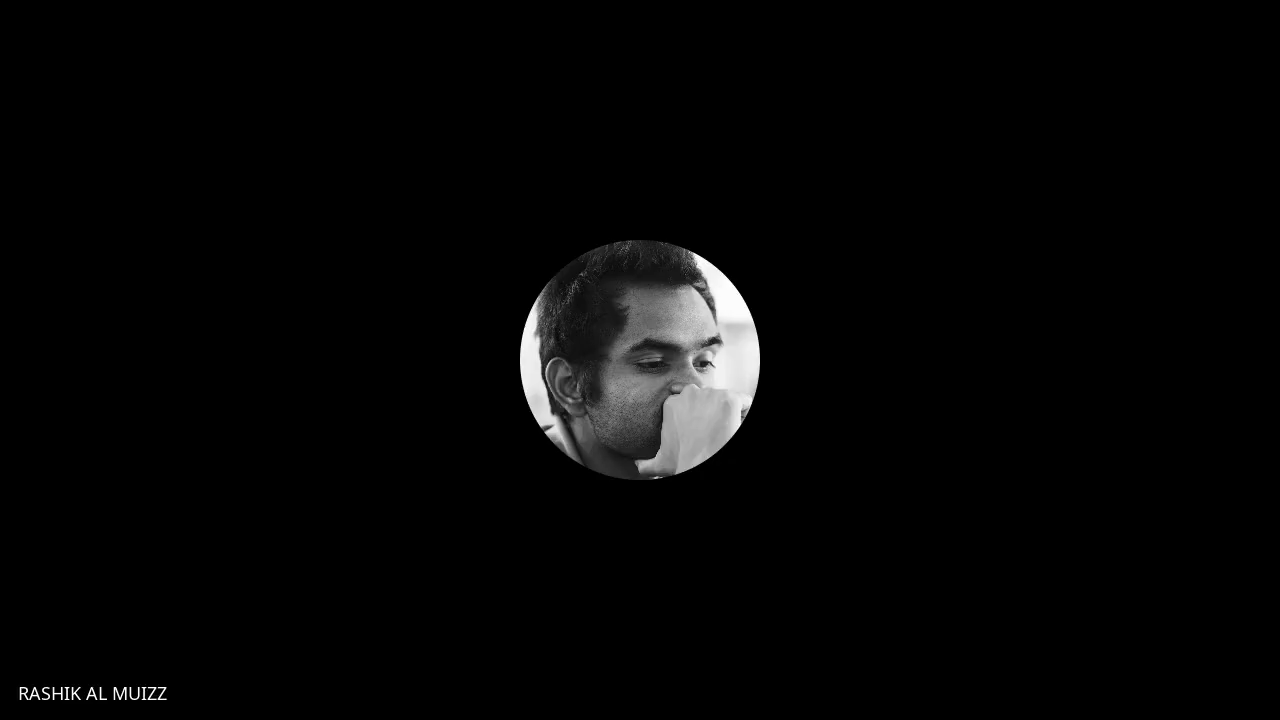